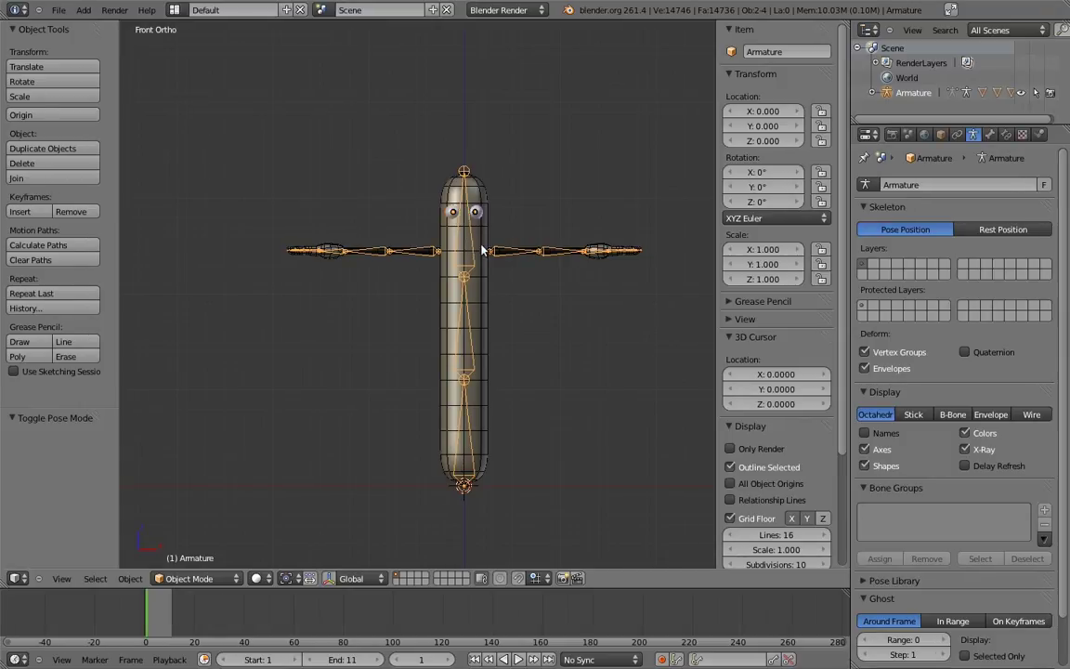
- Rename the armature object to "rig"
left_click(797, 53)
key("BackSpace")
type("rig")
key("Return")
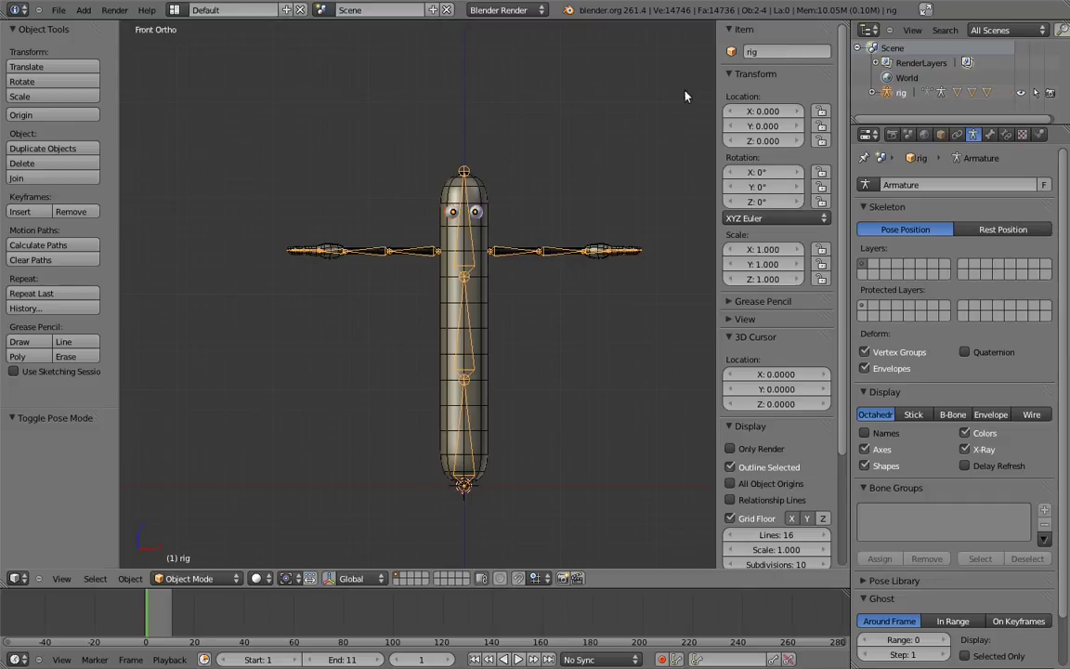
- In Edit Mode, add a bone at the origin and lay it flat along the Y axis with its tail at Y 2.000
key("Tab")
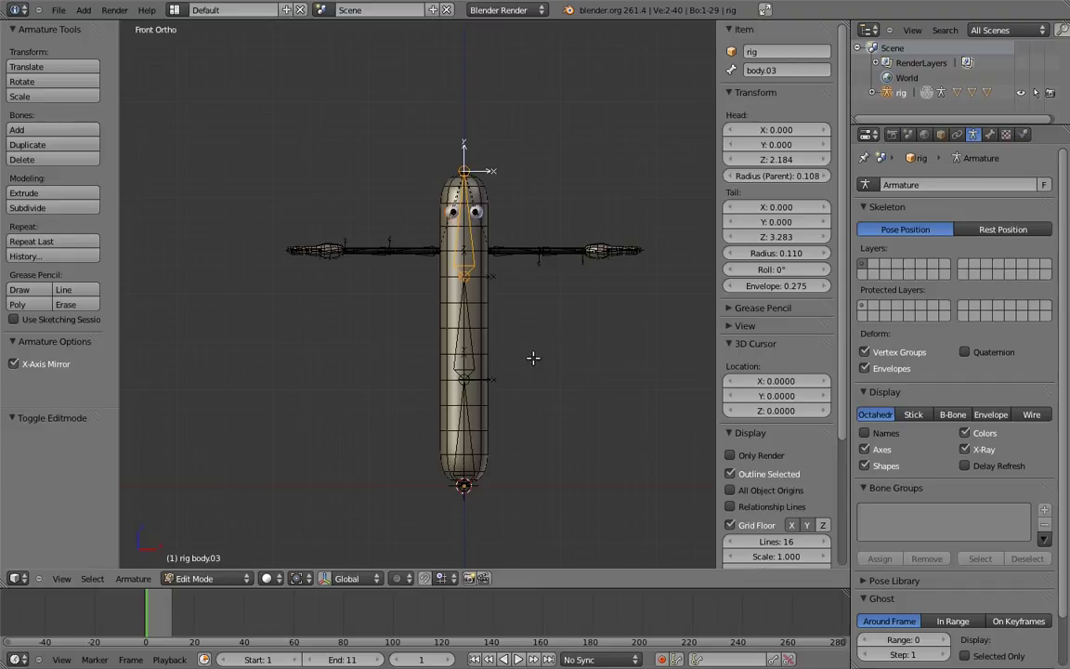
key("shift+a")
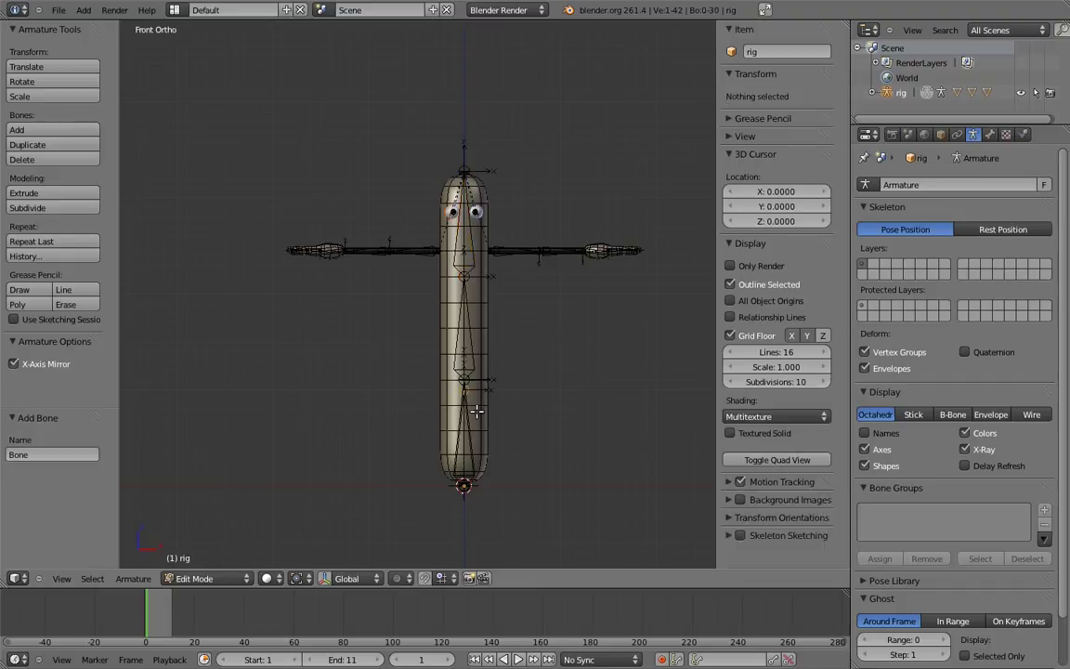
key("KP_3")
middle_click_drag(491, 386, 440, 320, "shift")
right_click(536, 381)
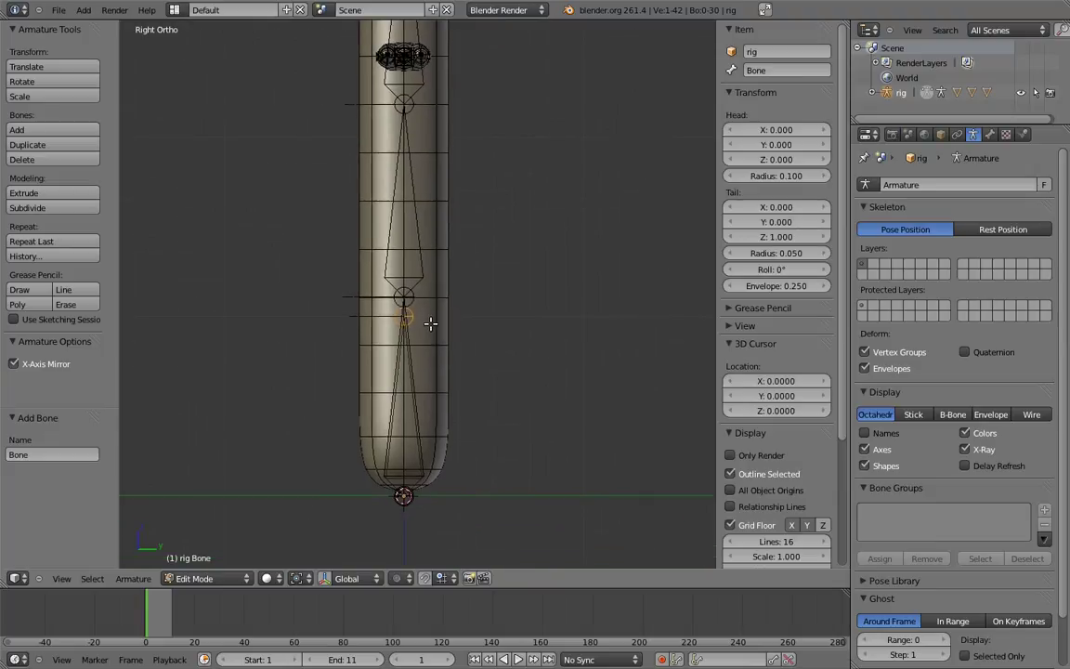
key("g")
left_click(608, 510)
middle_click_drag(644, 452, 550, 318, "shift")
key("g")
key("y")
left_click(602, 337)
middle_click_drag(550, 319, 583, 339, "shift")
- Rename the new horizontal bone to "root"
right_click(510, 411)
left_click(783, 69)
type("roo")
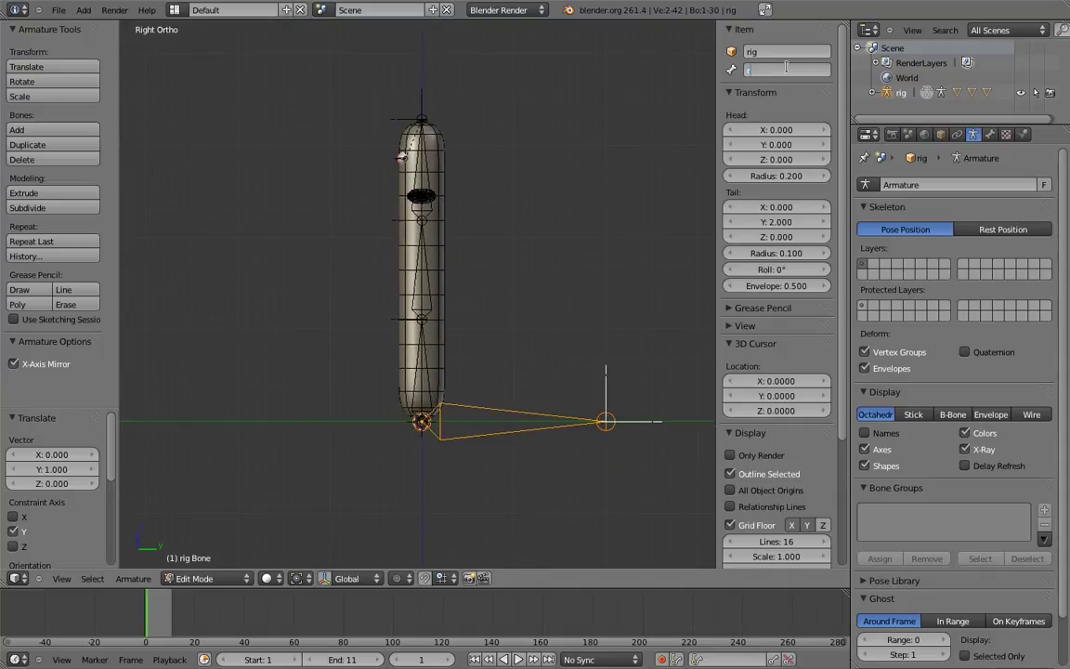
type("t")
key("Return")
- Parent the lowest body bone to the root bone with Keep Offset
right_click(429, 373)
right_click(481, 405, "shift")
key("ctrl+p")
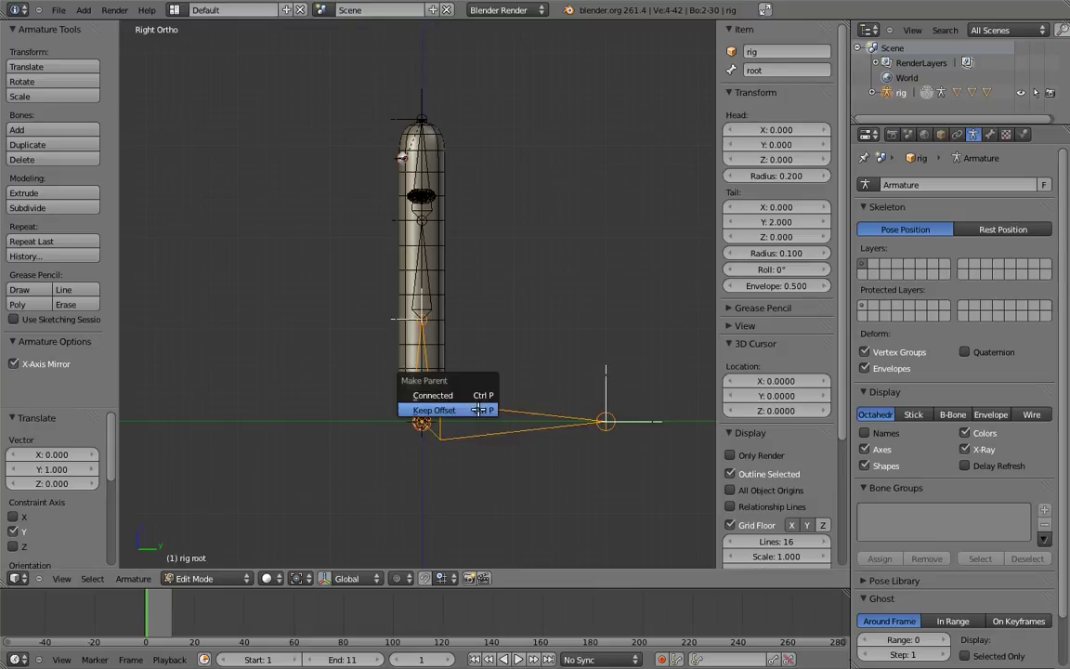
left_click(472, 411)
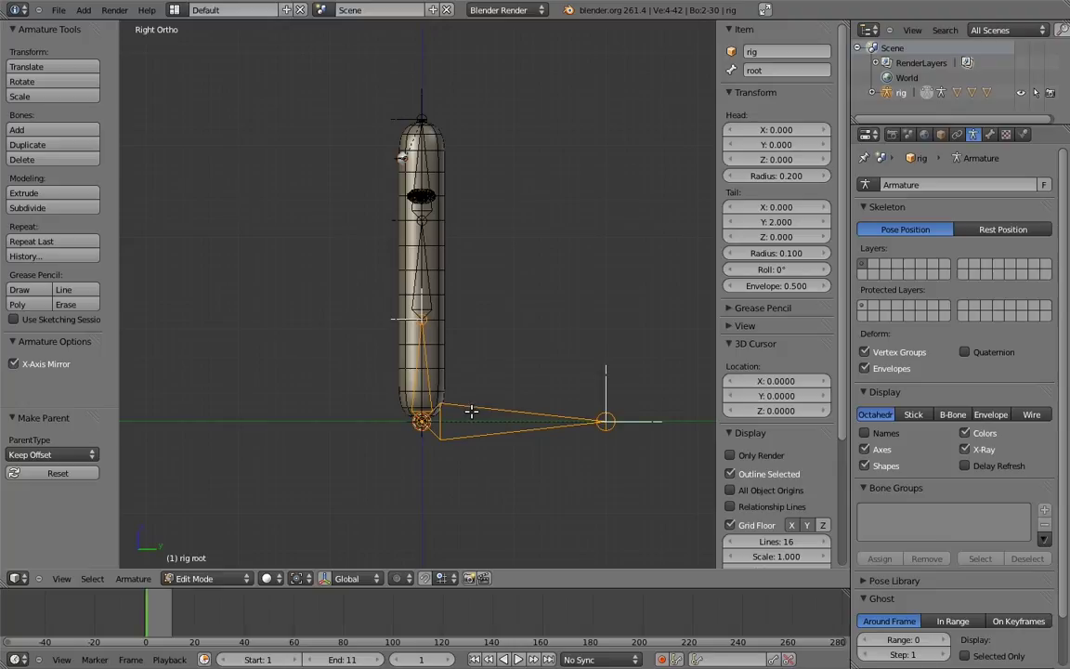
- Test the root bone in Pose Mode by moving it in side view and rotating it in front view, cancelling both transforms
key("Tab")
key("ctrl+Tab")
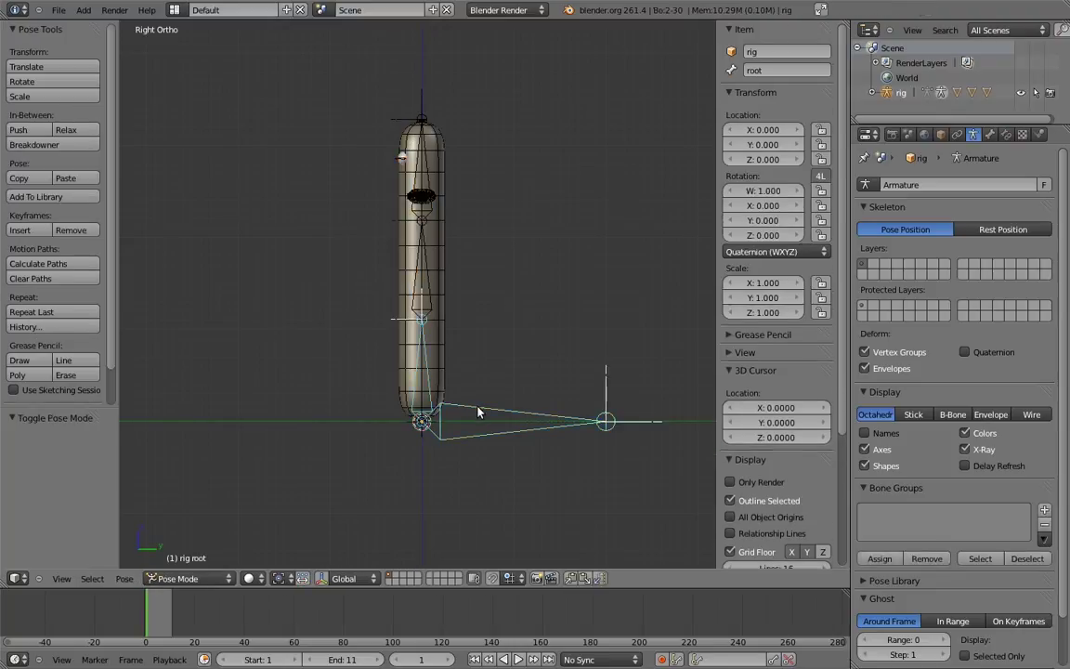
key("g")
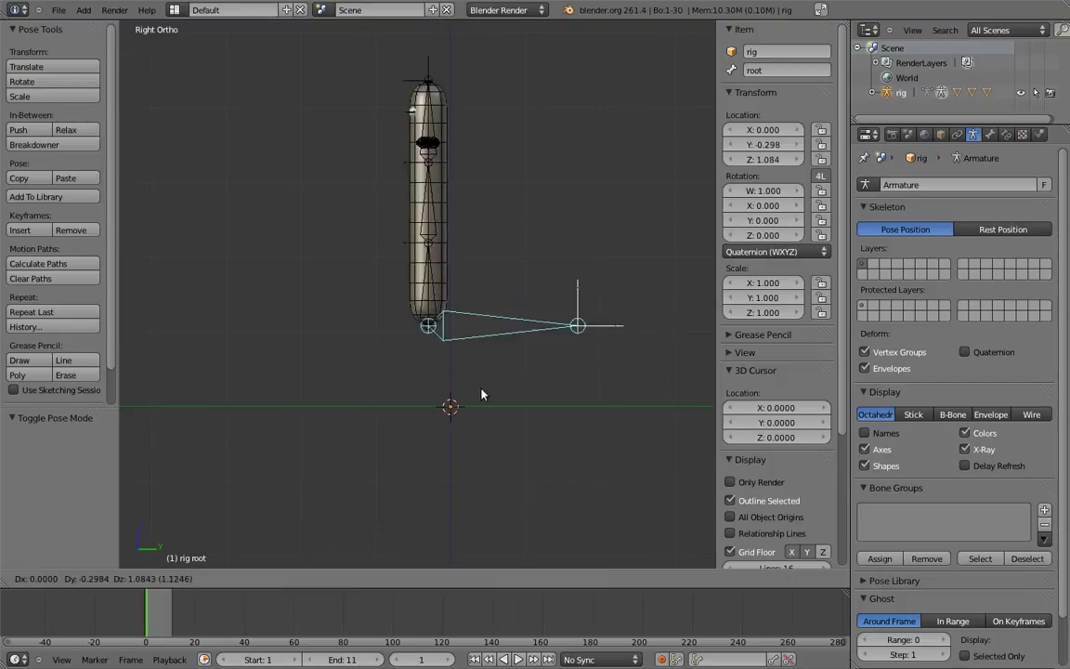
key("Escape")
key("KP_1")
key("r")
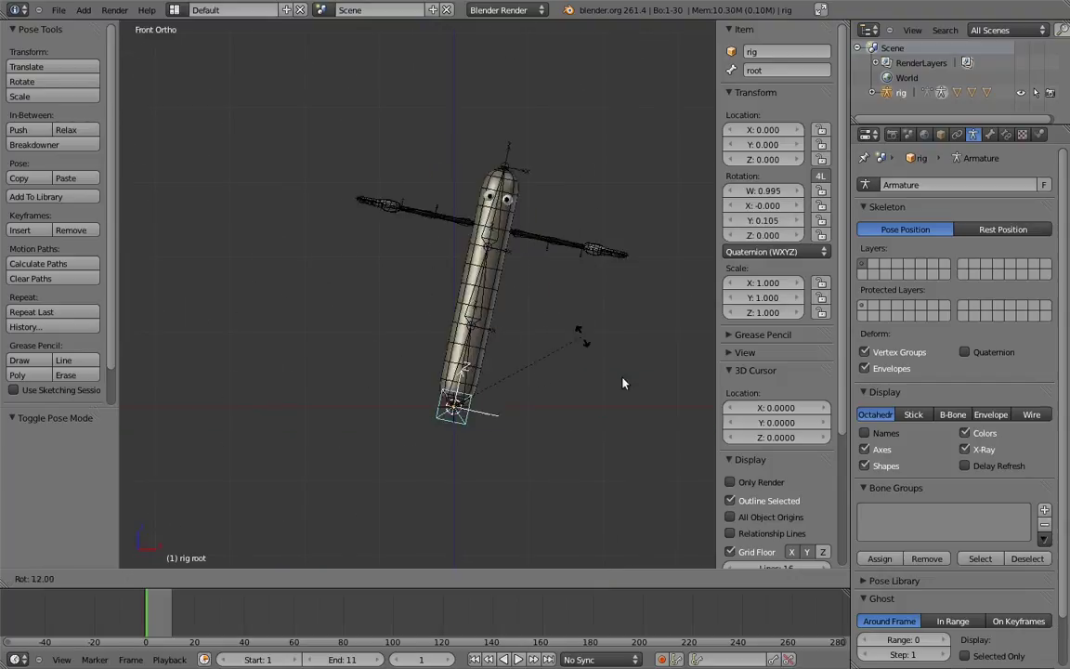
key("Escape")
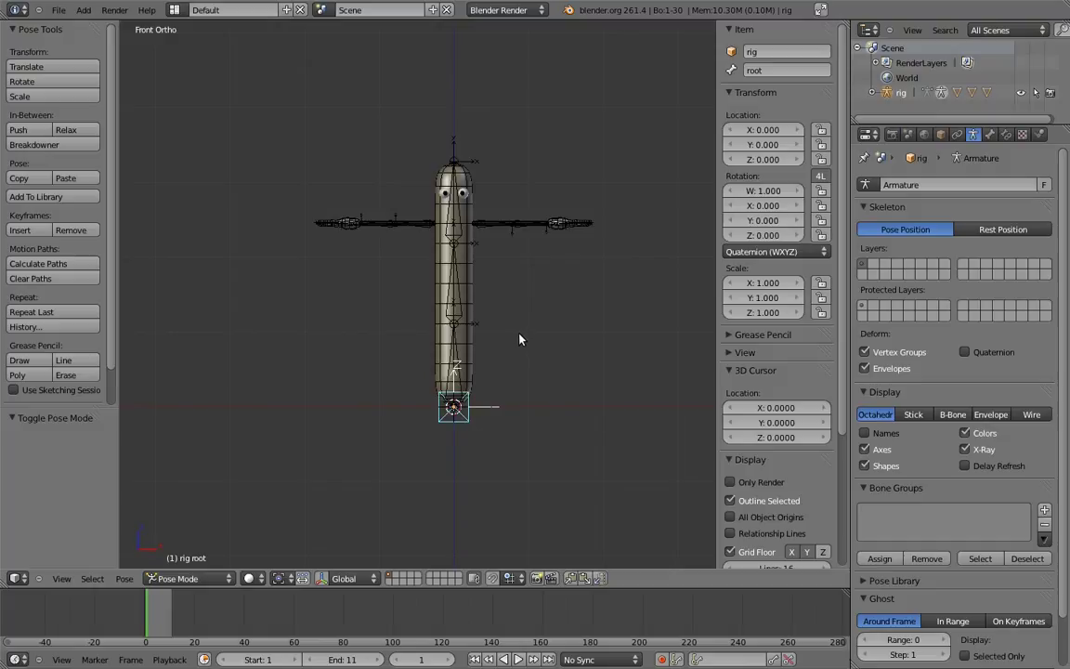
- Show the bone properties of the left upper arm bone
right_click(488, 225)
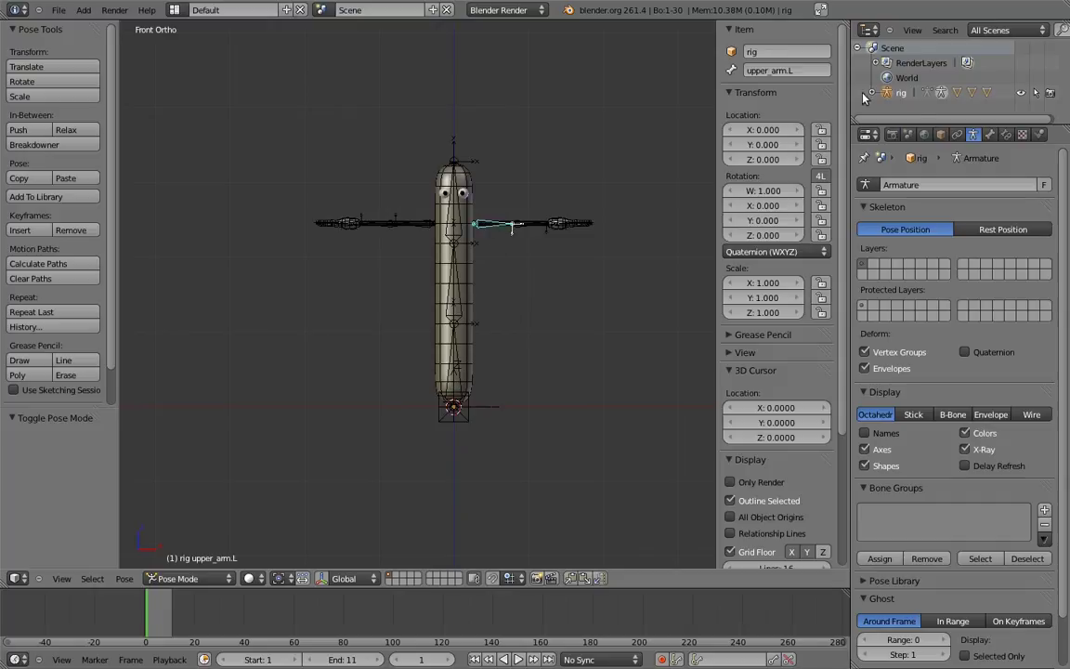
left_click(989, 135)
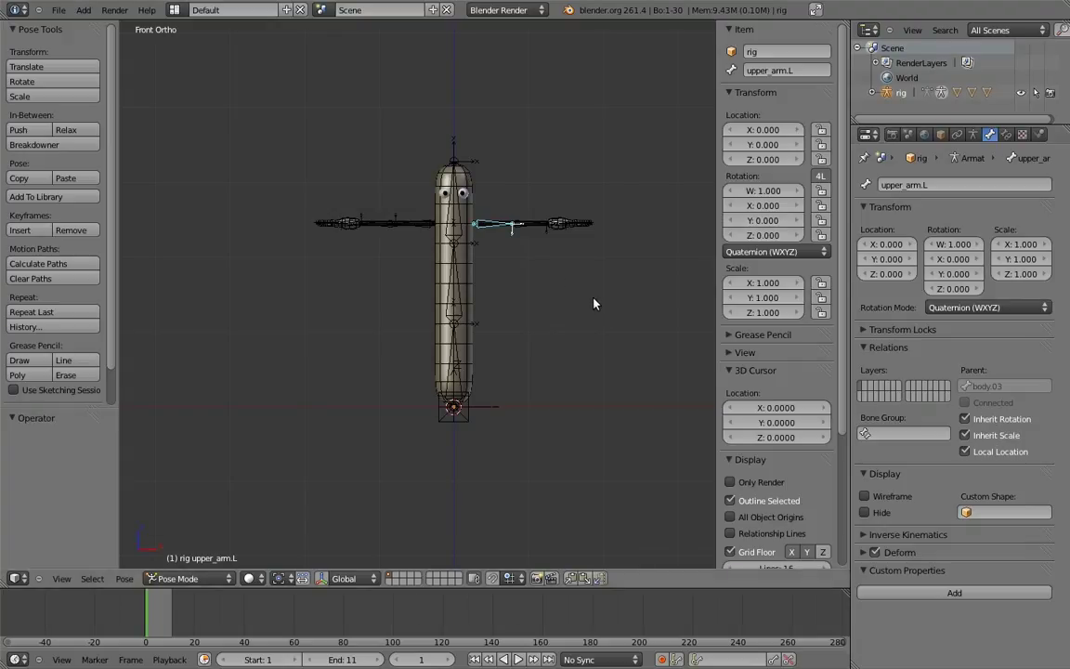
- In Edit Mode, duplicate the top body bone, body.03, and place the copy 2 units along the X axis
key("Tab")
right_click(459, 221)
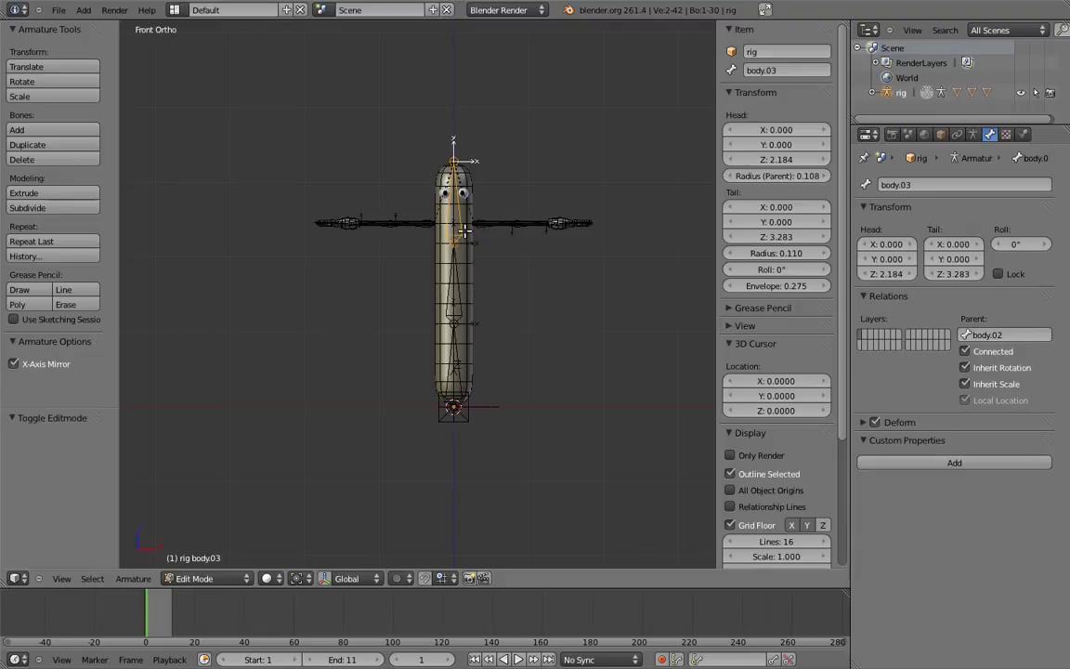
key("shift+d")
key("x")
left_click(617, 269)
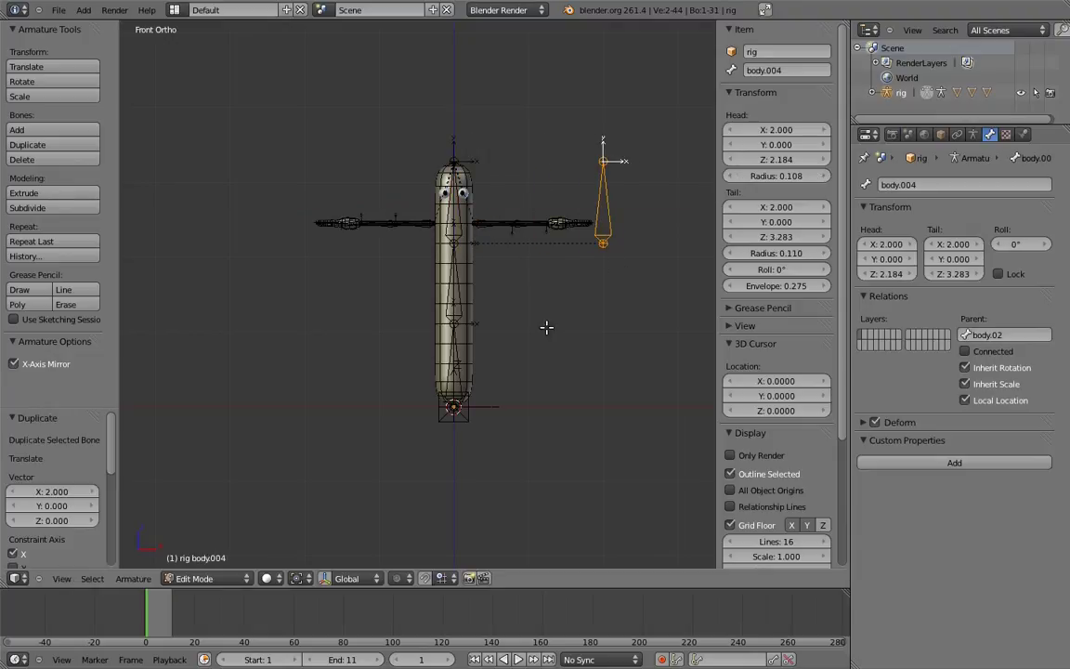
- Duplicate the lowest body bone, body.01, and place the copy 2 units along the X axis
right_click(465, 330)
key("shift+d")
key("x")
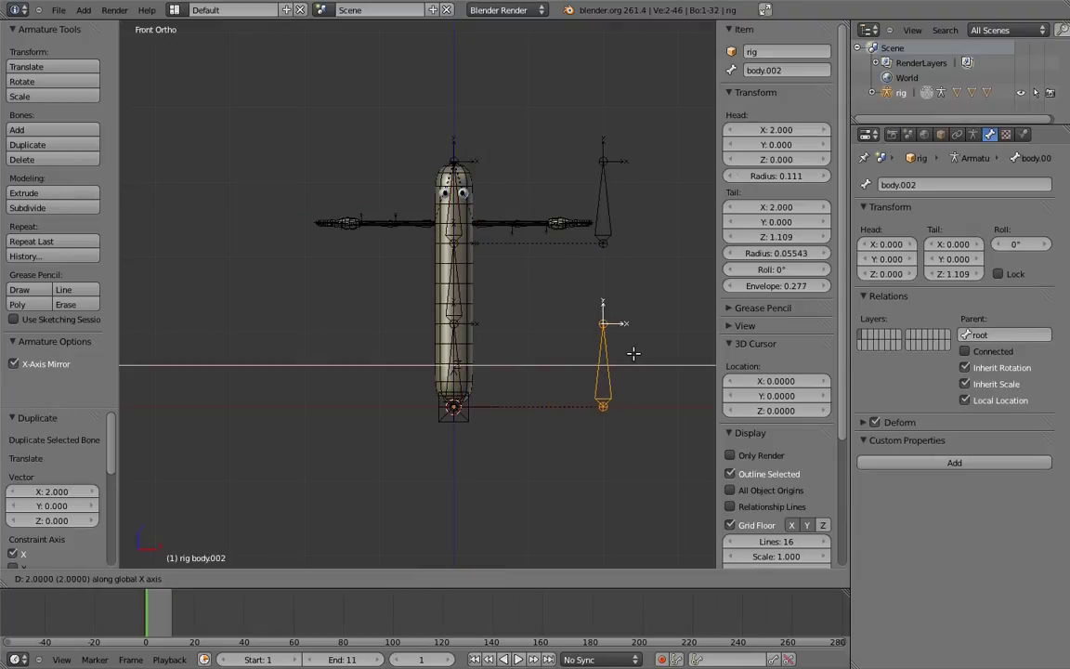
left_click(632, 354)
- Lengthen the duplicated bones by raising their tails along Z, 0.5 units for the lower one and 0.3 for the upper one
right_click(611, 318)
key("g")
key("z")
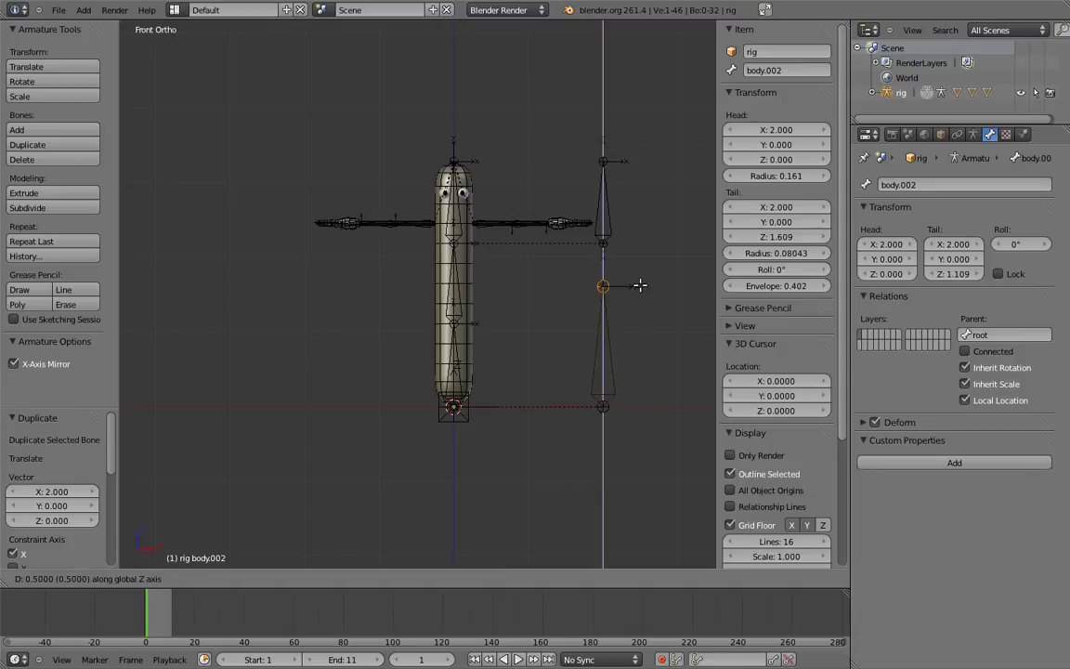
left_click(640, 284)
right_click(603, 160)
key("g")
key("z")
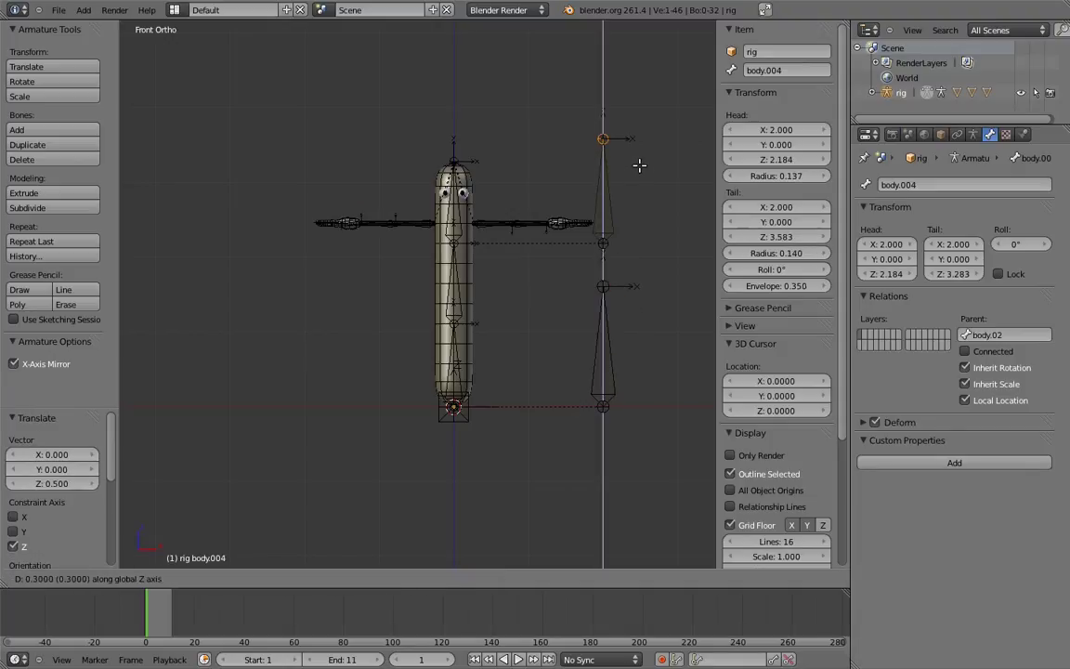
left_click(644, 170)
- Parent both duplicated body bones to the root bone with Keep Offset
right_click(609, 204)
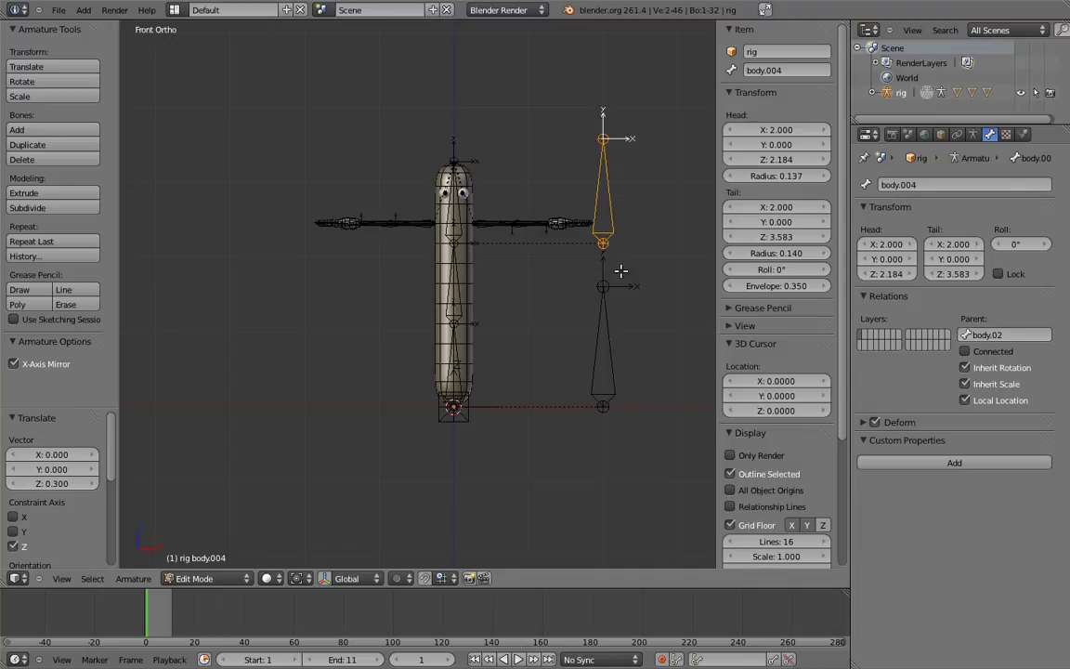
right_click(605, 334, "shift")
middle_click_drag(542, 206, 482, 246)
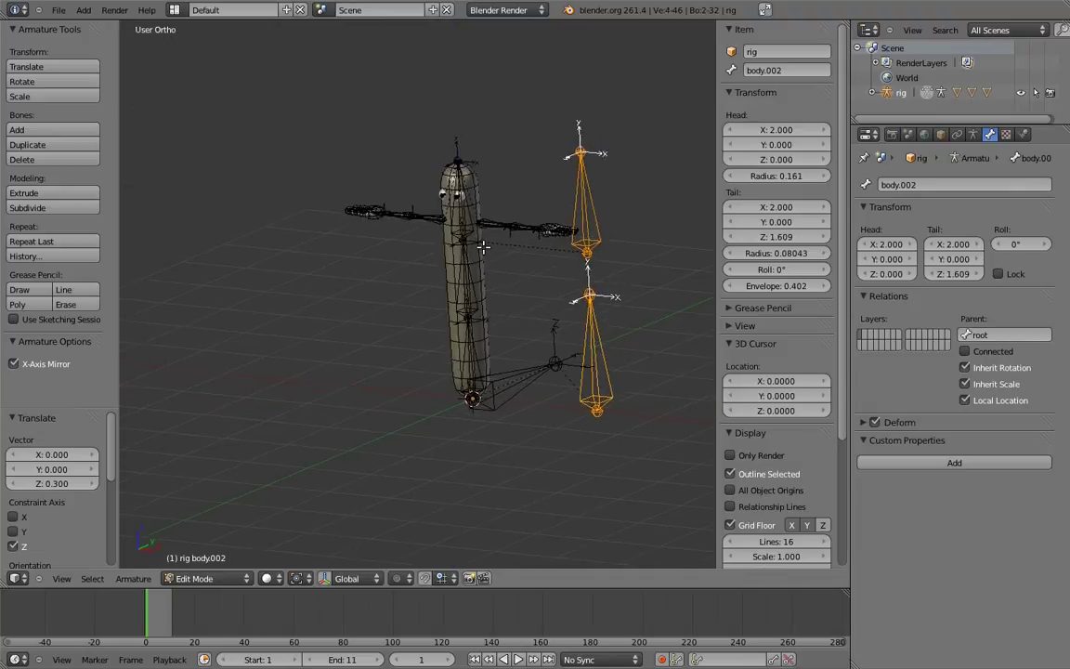
right_click(528, 370, "shift")
key("ctrl+p")
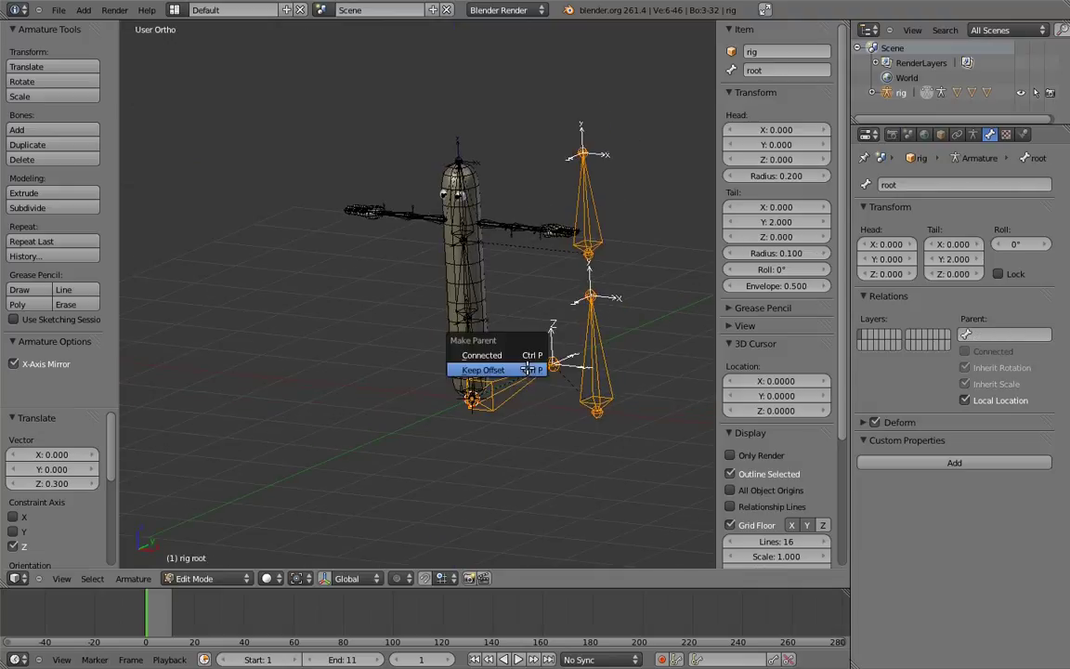
left_click(528, 370)
- Rename the upper duplicated bone to "body_top"
key("KP_1")
right_click(547, 173)
left_click(788, 71)
type("body_top")
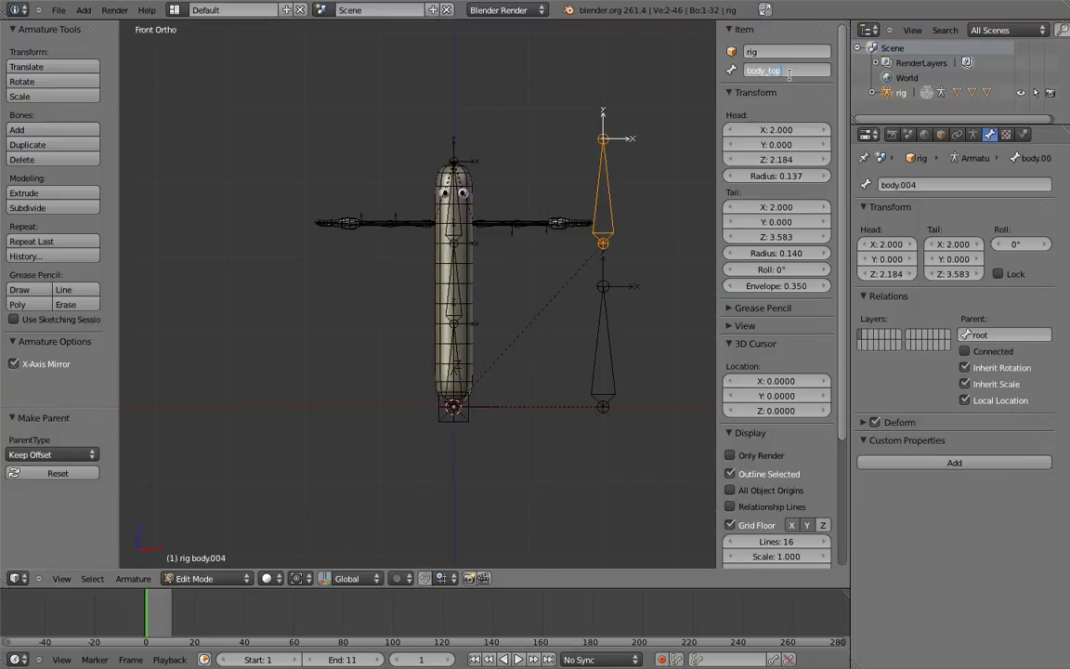
key("Return")
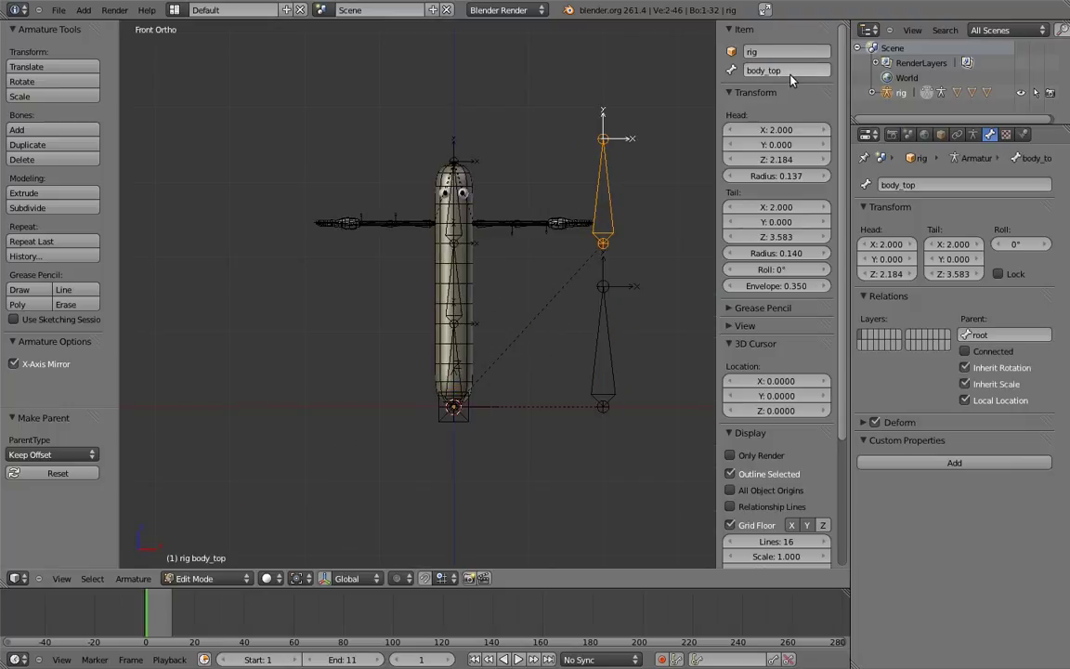
- Rename the lower duplicated bone to "body_bottom"
right_click(616, 341)
left_click(778, 70)
type("body")
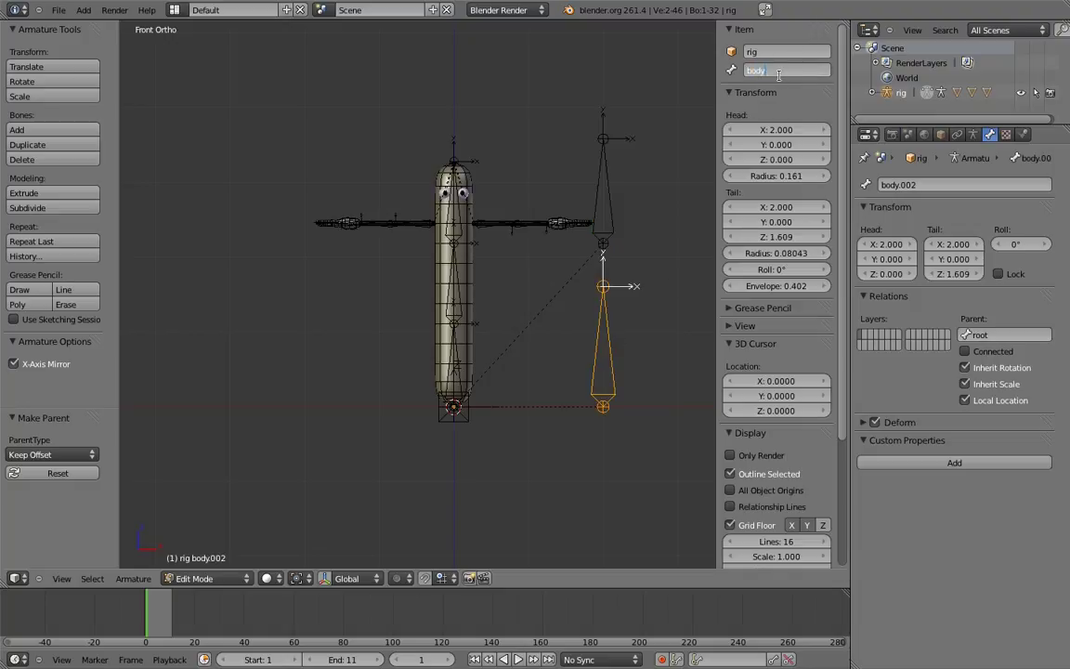
type("_bottom")
key("Return")
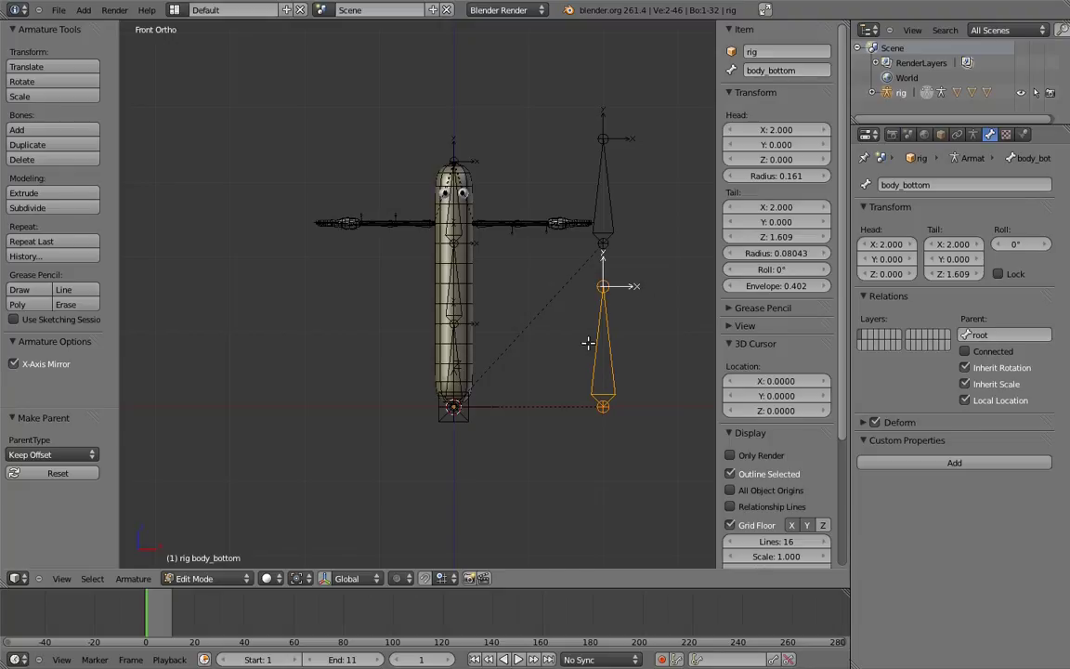
- In Pose Mode, add a Copy Transforms constraint to body.01 with body_bottom as its target
key("ctrl+Tab")
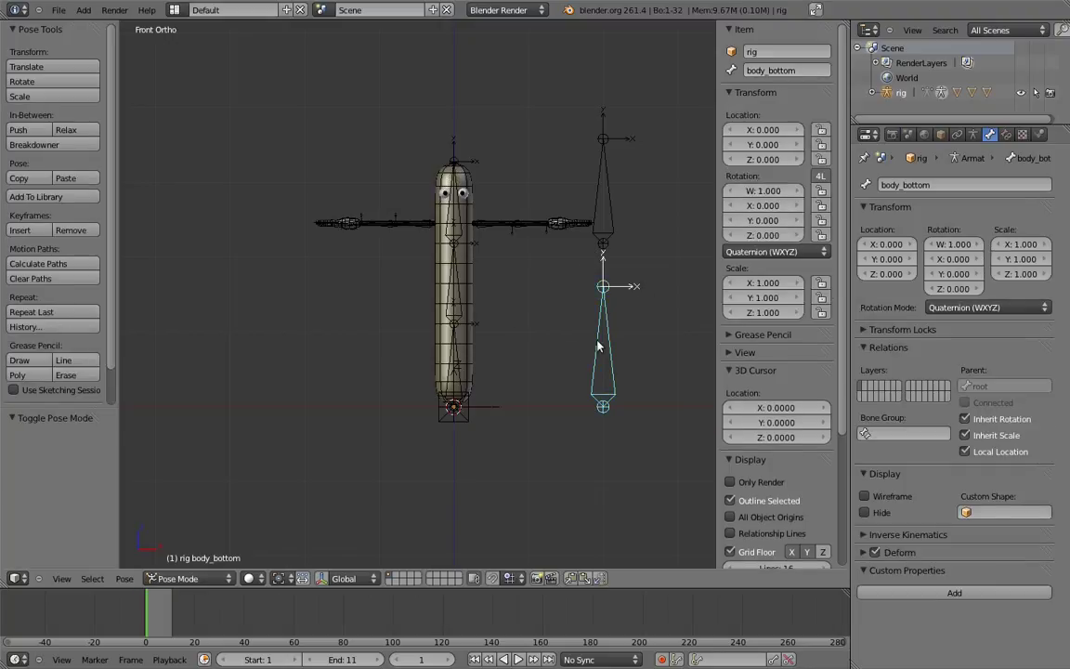
right_click(464, 355, "shift")
key("shift+ctrl+c")
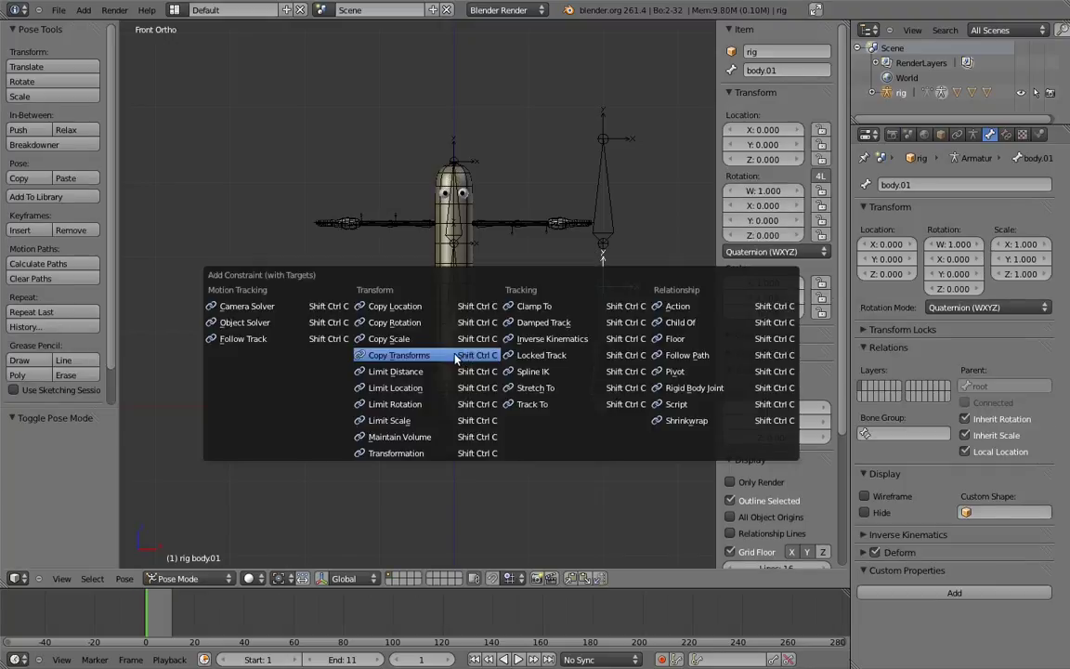
left_click(455, 357)
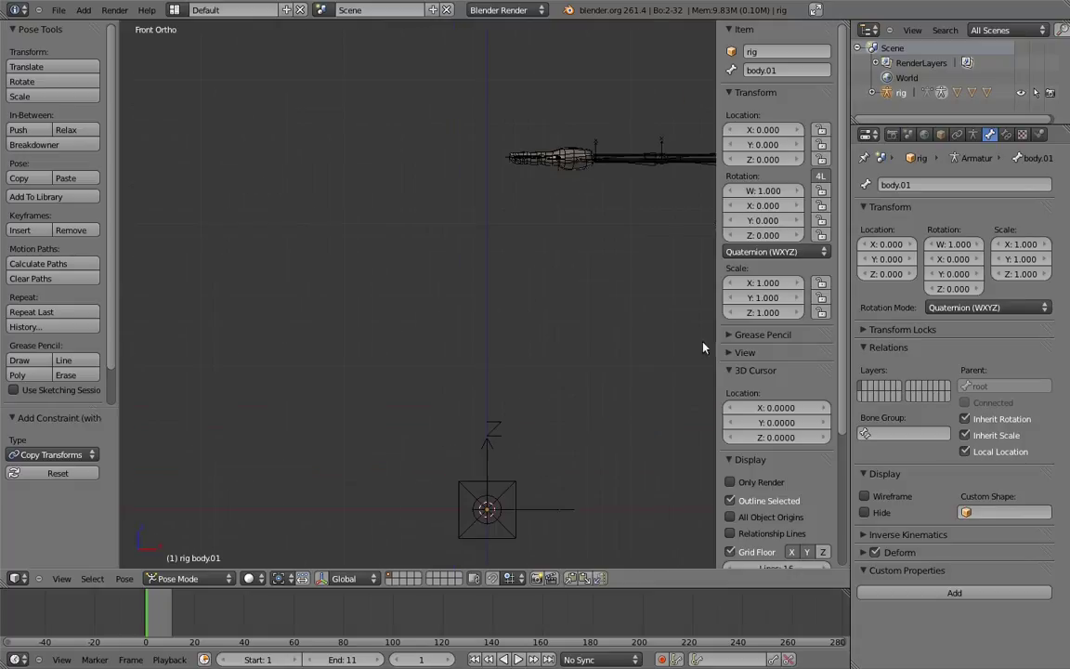
- Add a Copy Transforms constraint to body.02 with body_bottom as its target
right_click(526, 435)
right_click(523, 370)
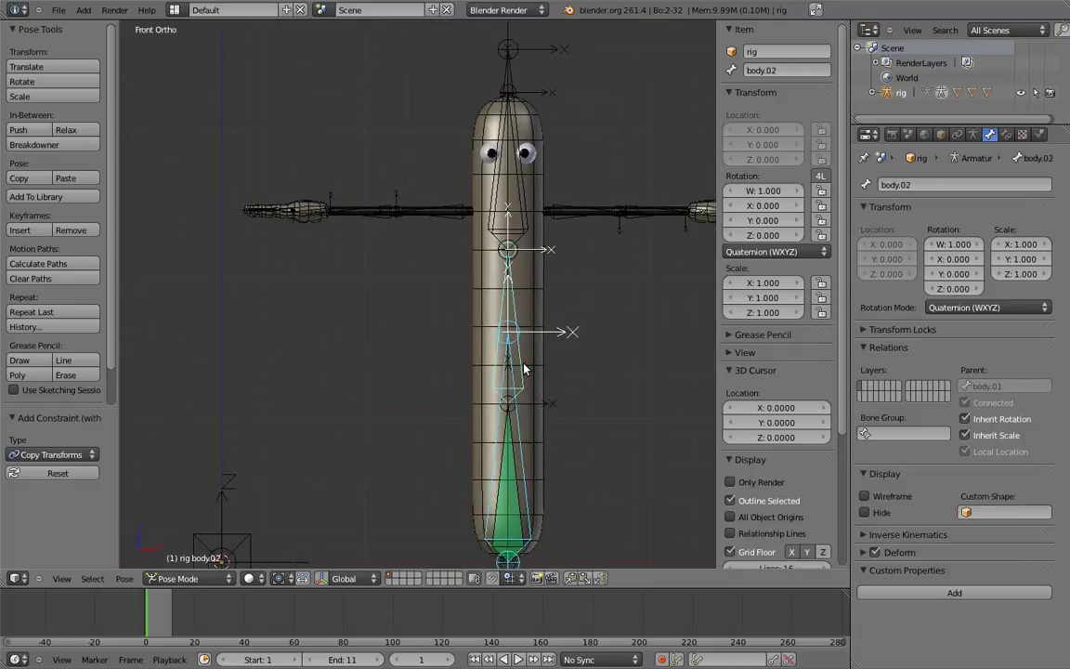
key("shift+ctrl+c")
left_click(463, 330)
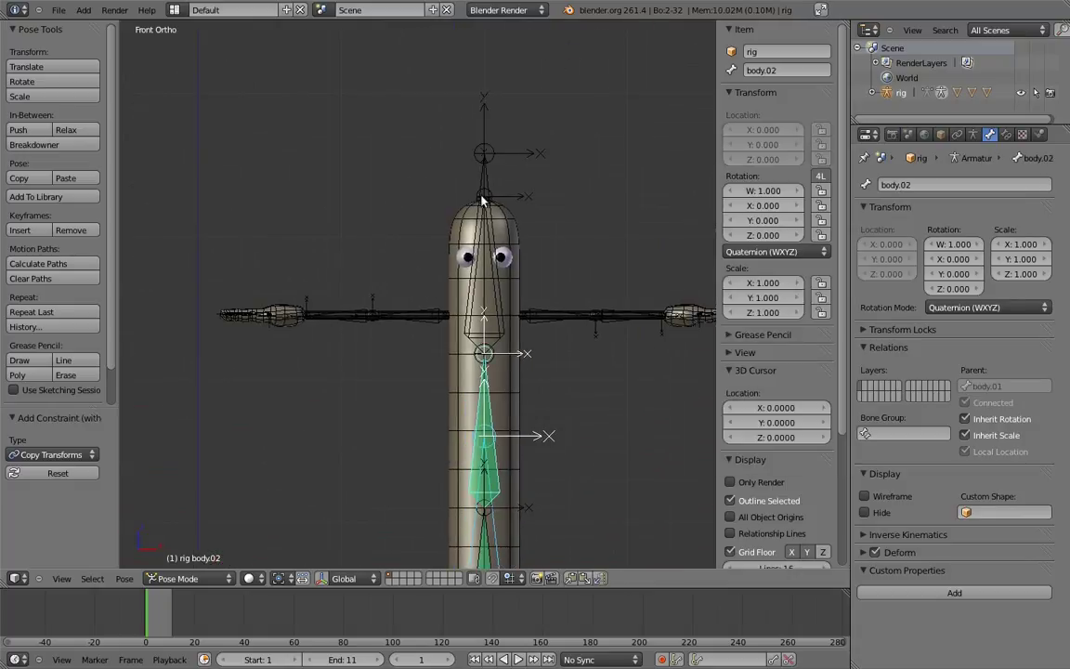
- Add a second Copy Transforms constraint to body.02, targeting body_top
right_click(485, 172)
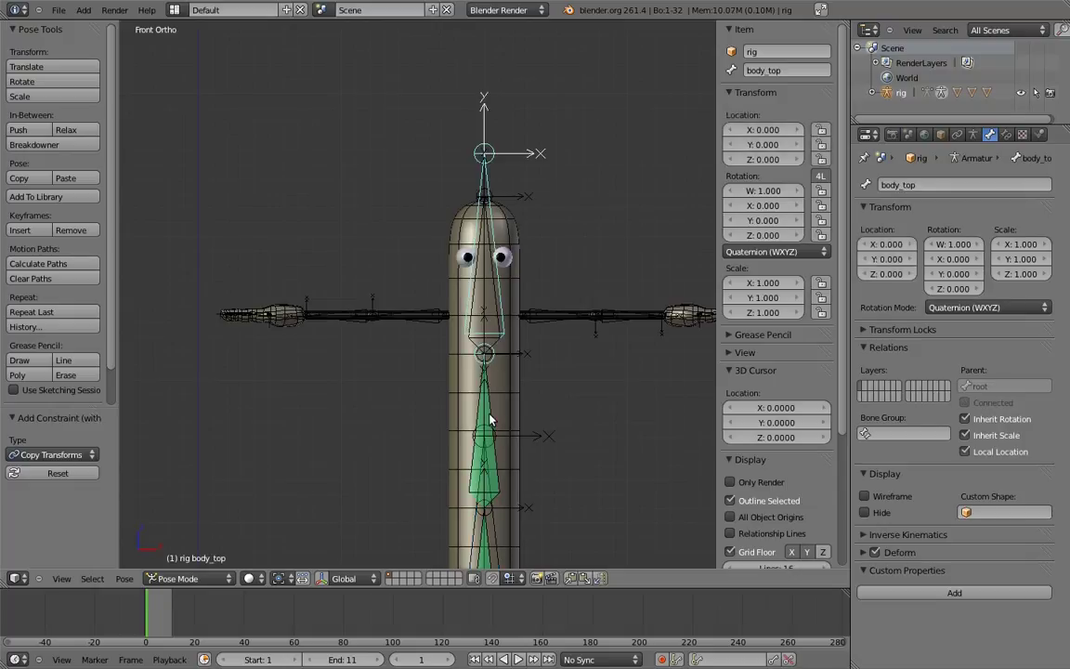
key("shift+ctrl+c")
left_click(490, 412)
- Add a Copy Transforms constraint to body.03 with body_top as its target
right_click(490, 179)
right_click(491, 176)
right_click(490, 257, "shift")
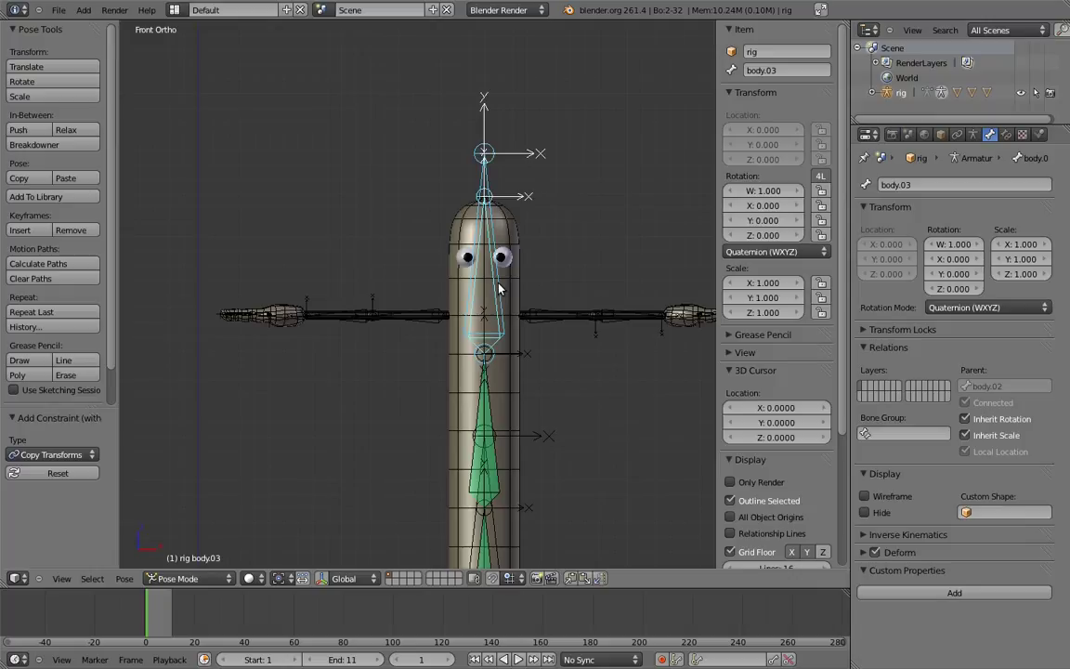
key("shift+ctrl+c")
left_click(446, 255)
- Rotate the body_top control bone by about -90.66° in front view to test how the body bends
scroll(556, 223, "down", 4)
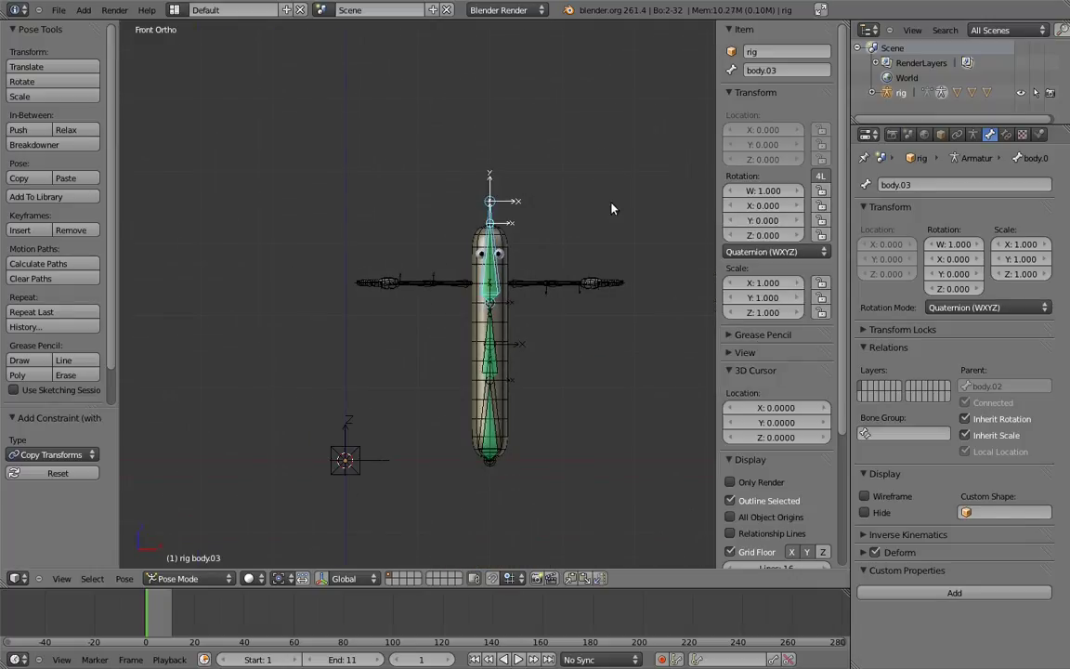
right_click(490, 180)
key("r")
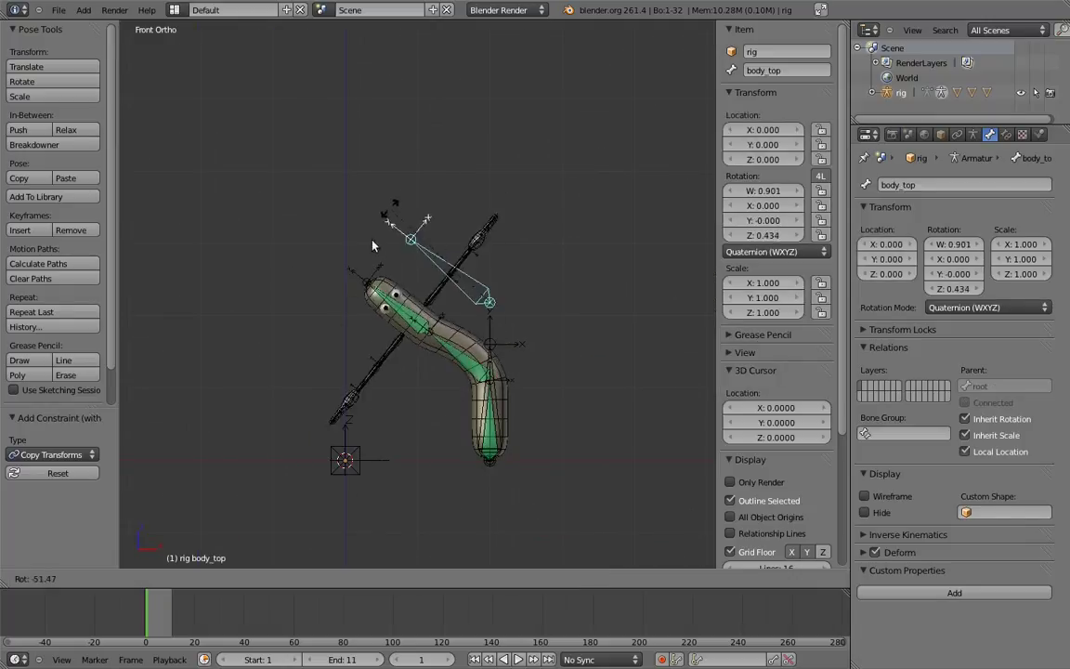
left_click(451, 406)
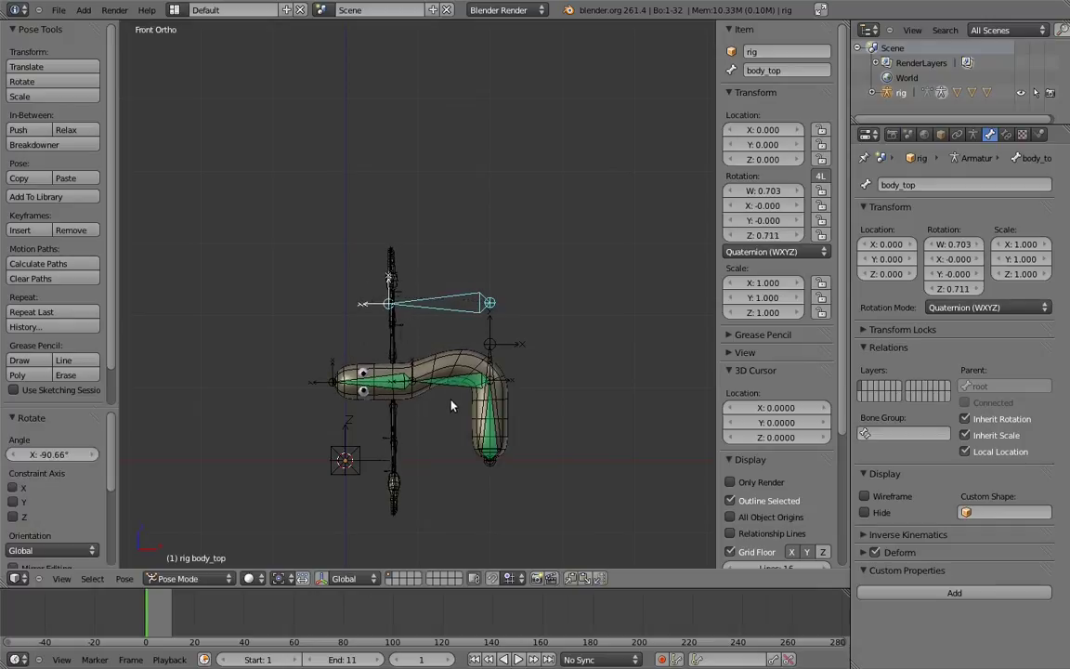
- Set the influence of body.02's second Copy Transforms constraint, the one targeting body_top, to 0.5
right_click(410, 366)
left_click(1006, 135)
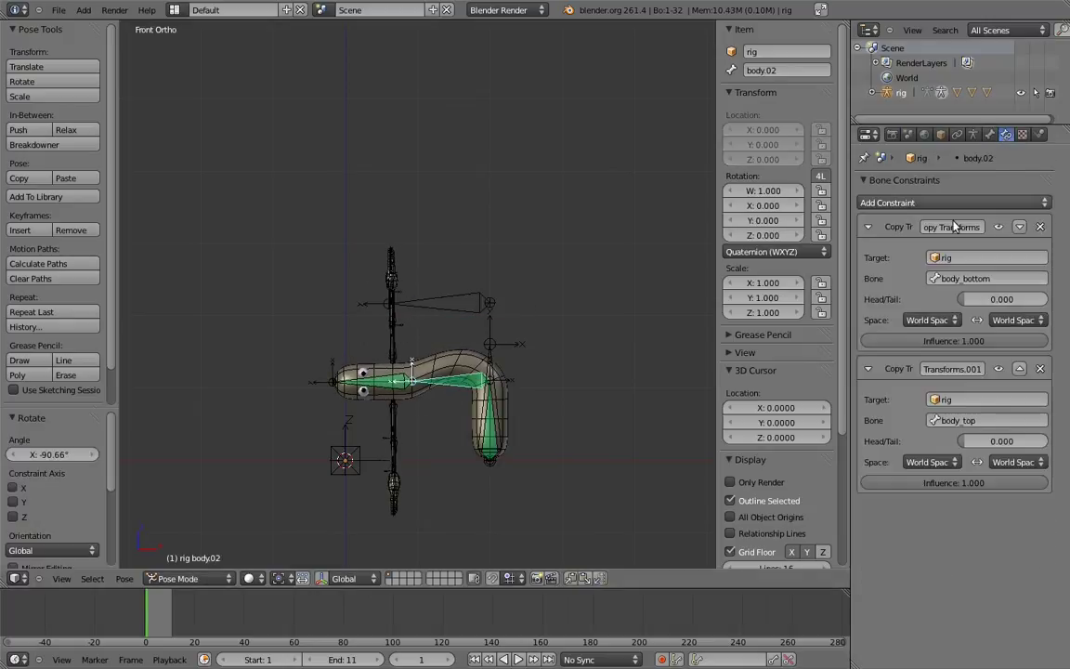
left_click(990, 483)
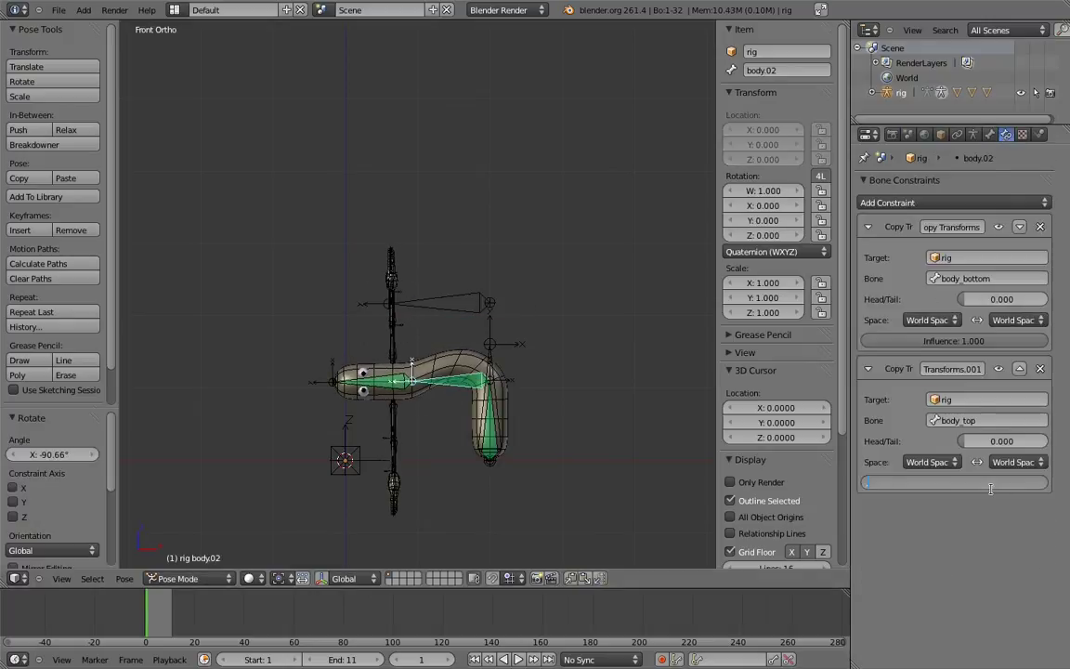
type(".5")
key("Return")
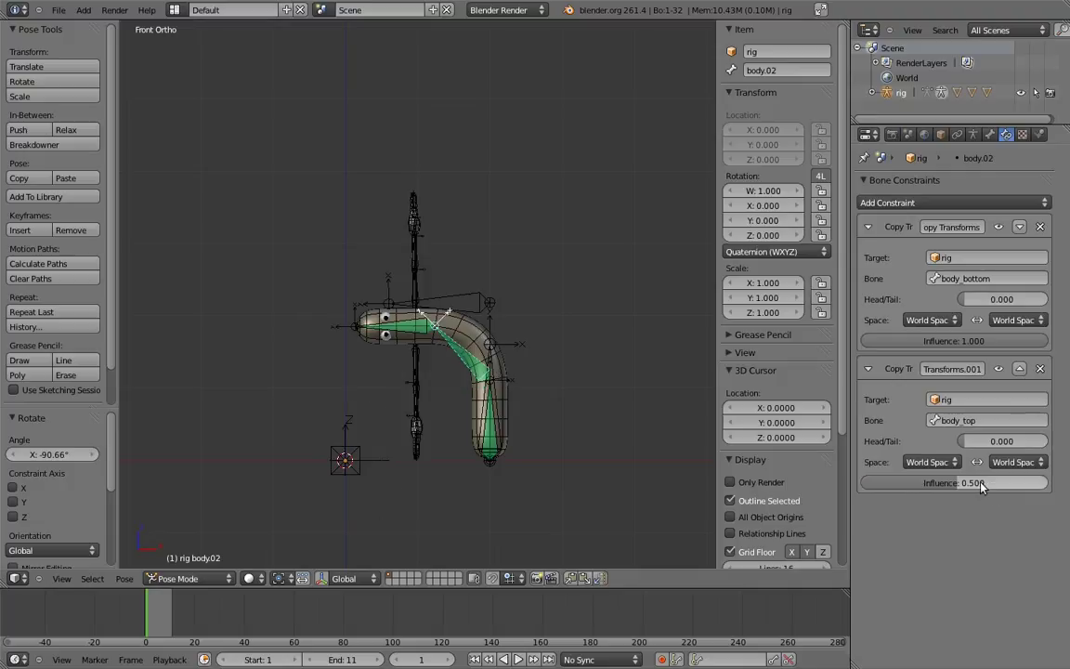
- Rotate body_top to test the softened body bend, and try moving the body_bottom control
right_click(396, 287)
key("r")
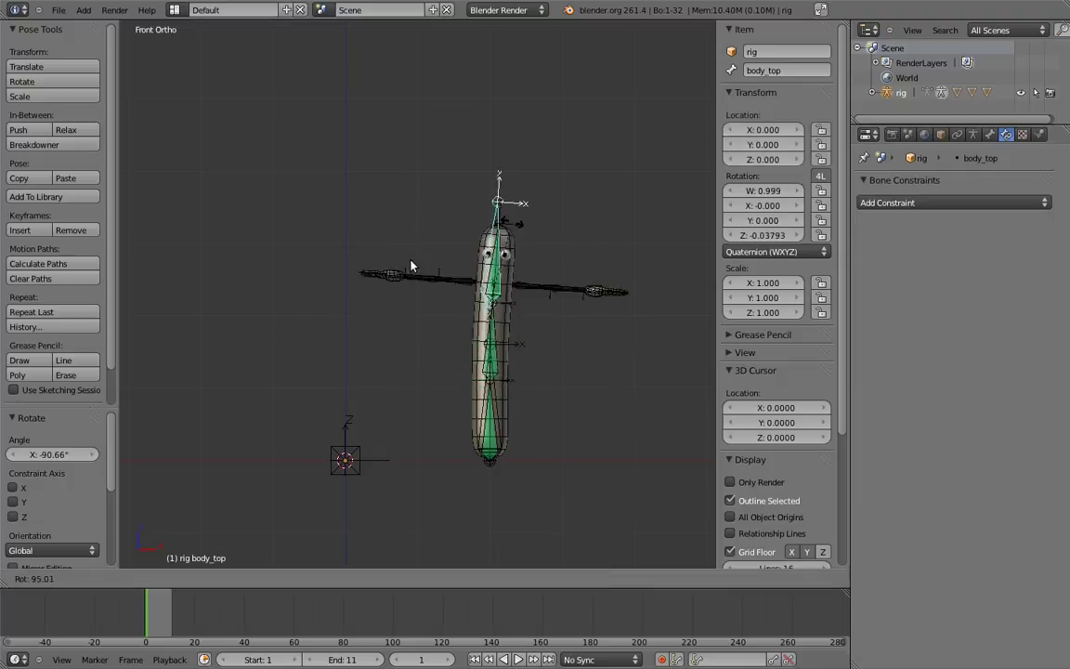
left_click(568, 285)
right_click(489, 342)
key("g")
right_click(431, 329)
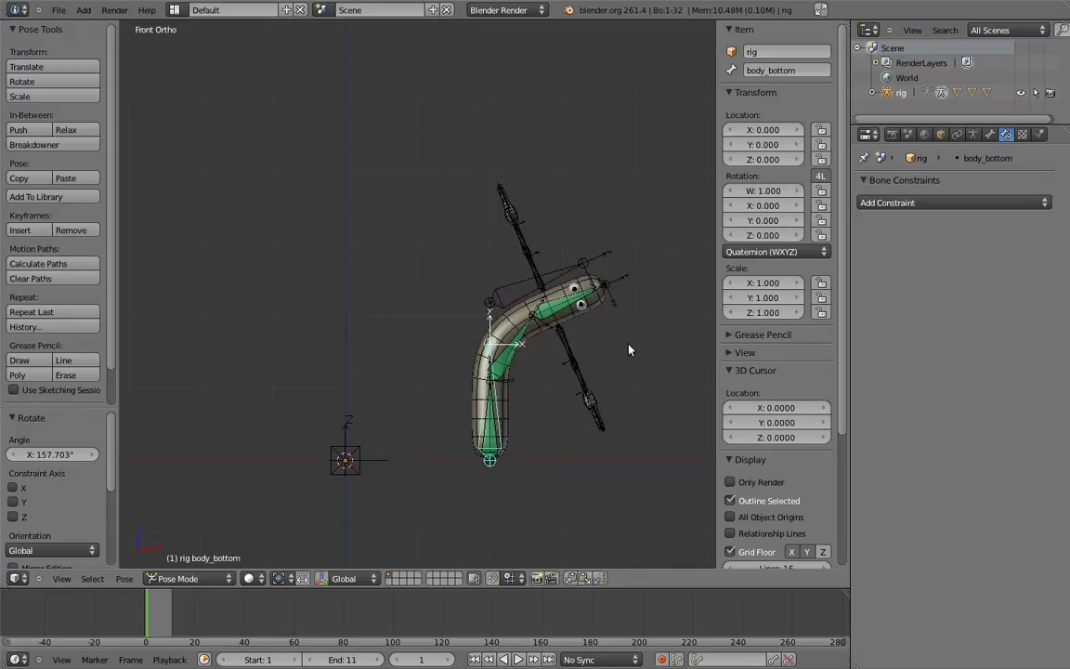
- In Edit Mode, move the body_bottom bone along the X axis onto the body's centre line
key("Tab")
middle_click_drag(514, 376, 577, 396, "shift")
key("g")
key("x")
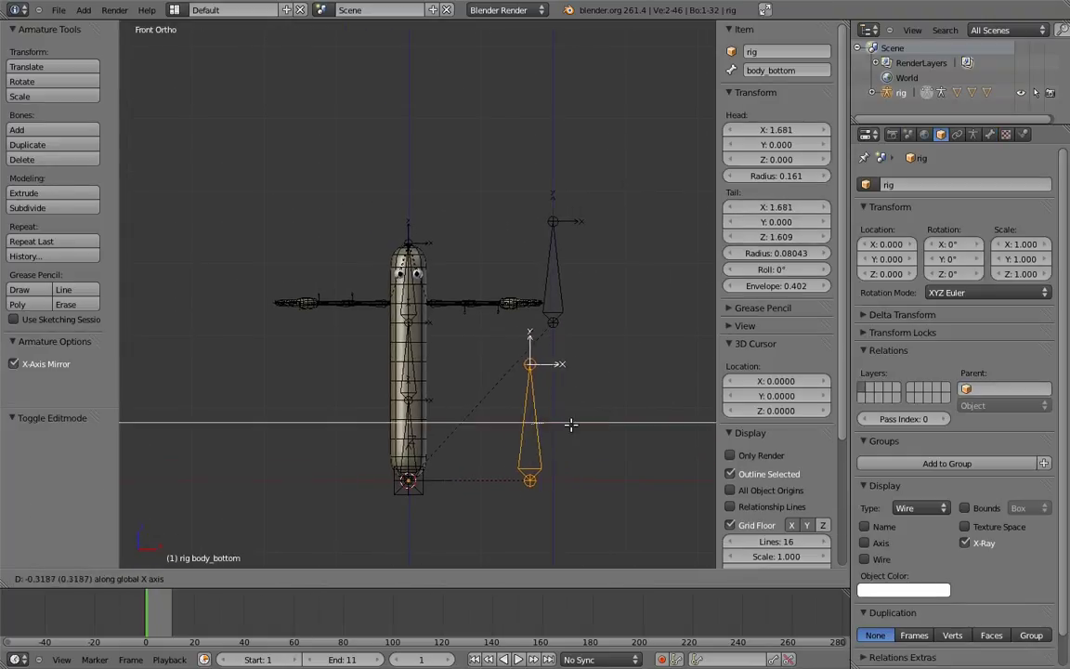
left_click(455, 427, "ctrl")
- Raise the tail of body_bottom along Z by about 0.037 to align it with the body mesh
middle_click_drag(480, 397, 536, 367, "shift")
scroll(536, 367, "up", 3)
right_click(481, 350)
key("g")
key("z")
left_click(546, 374)
scroll(582, 387, "down", 2)
- Snap the body_top bone to the 3D cursor at the base of the body
right_click(597, 283)
key("shift+s")
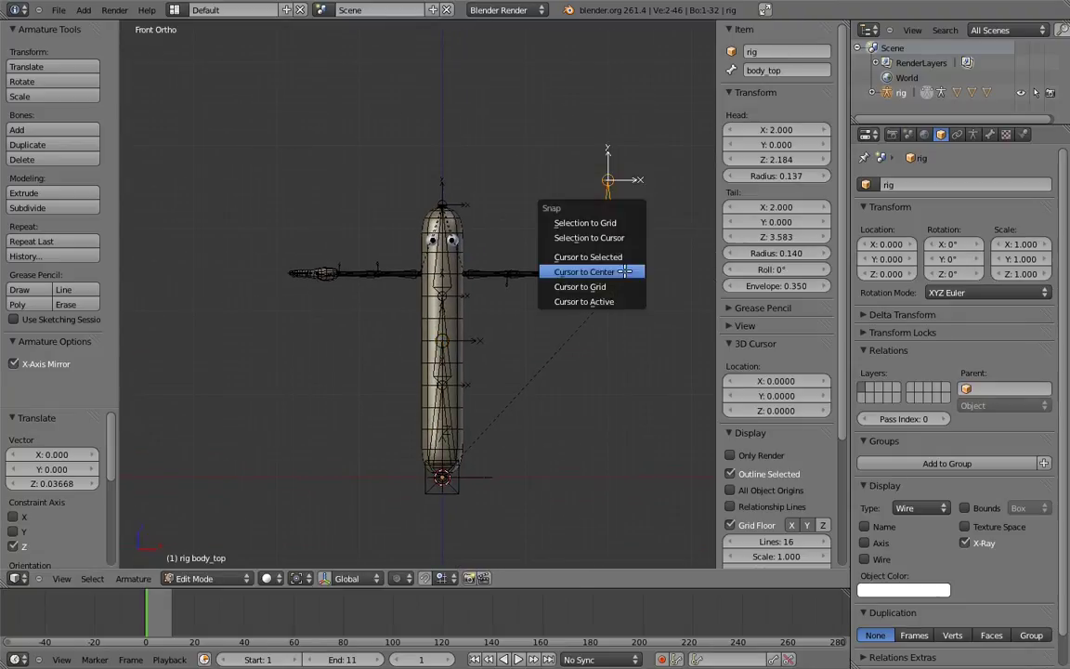
left_click(618, 239)
- Lower the tail of body_top along Z by about 0.023
scroll(628, 275, "up", 6)
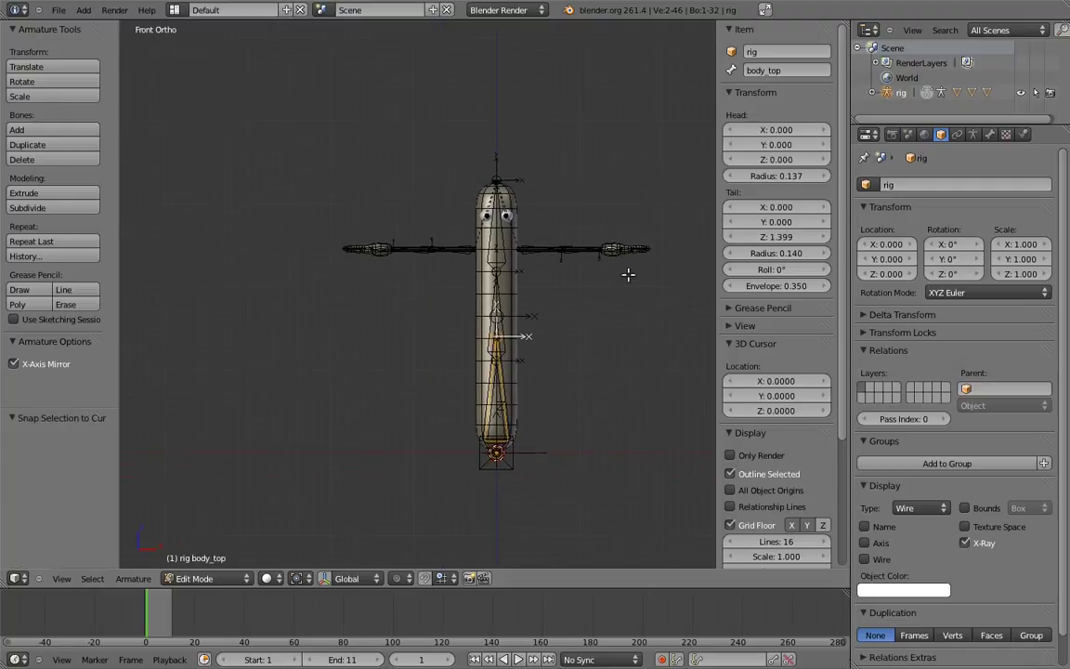
right_click(576, 381)
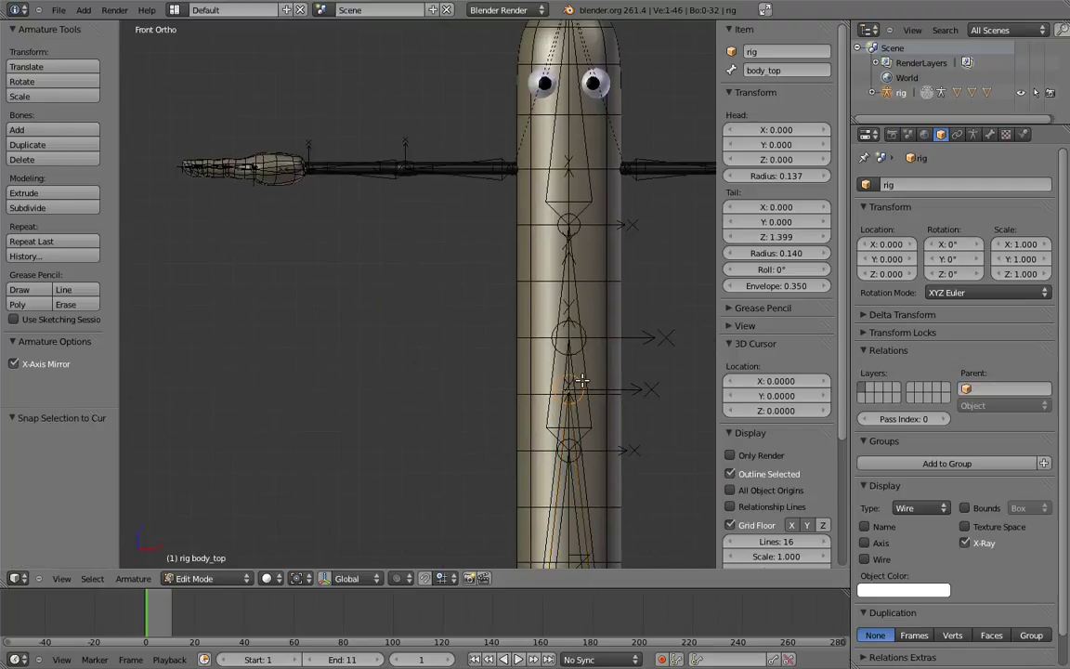
key("g")
key("z")
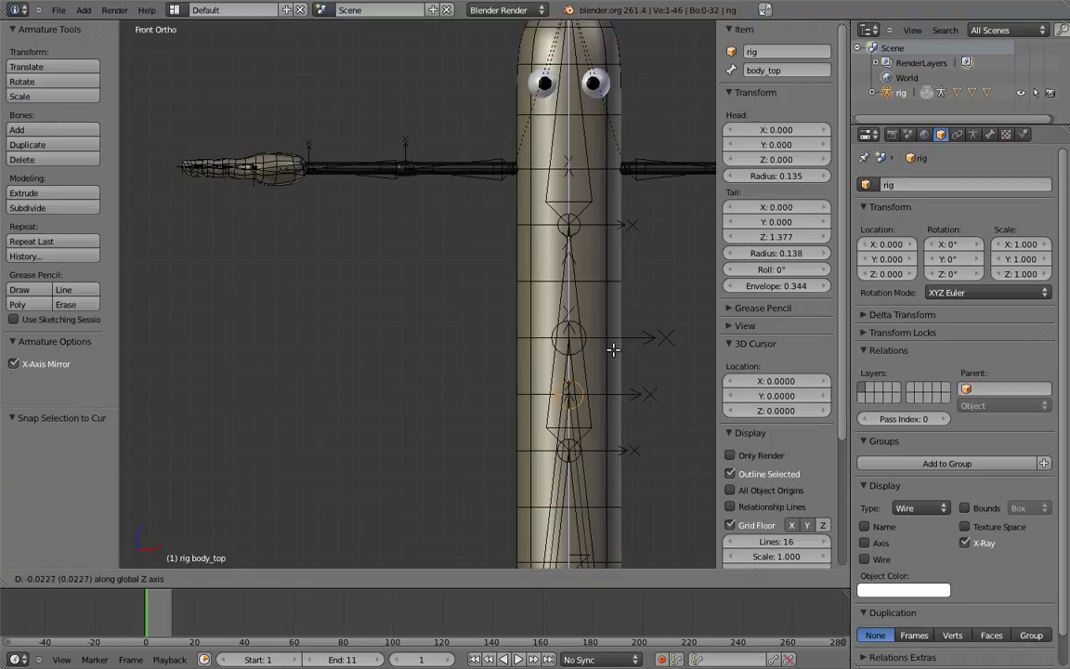
left_click(613, 351)
scroll(612, 326, "down", 3)
scroll(587, 370, "up", 1)
- In Pose Mode, add a Copy Location constraint to body_top with body_bottom as its target
key("ctrl+Tab")
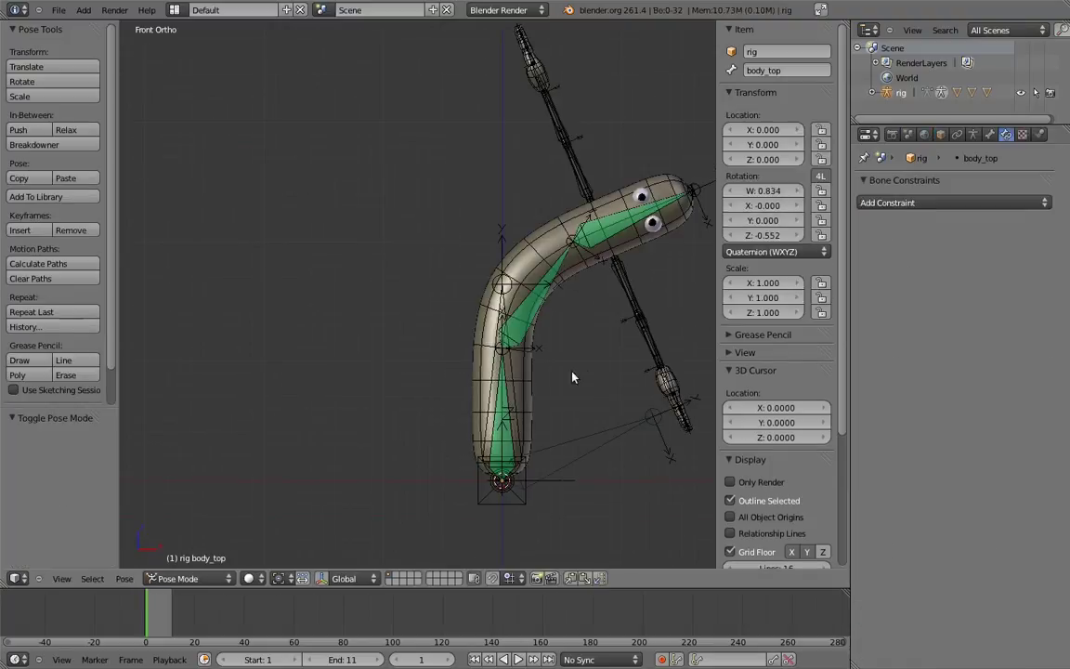
scroll(573, 375, "up", 5)
middle_click_drag(585, 329, 453, 235, "shift")
right_click(468, 365)
right_click(559, 475, "shift")
key("shift+ctrl+c")
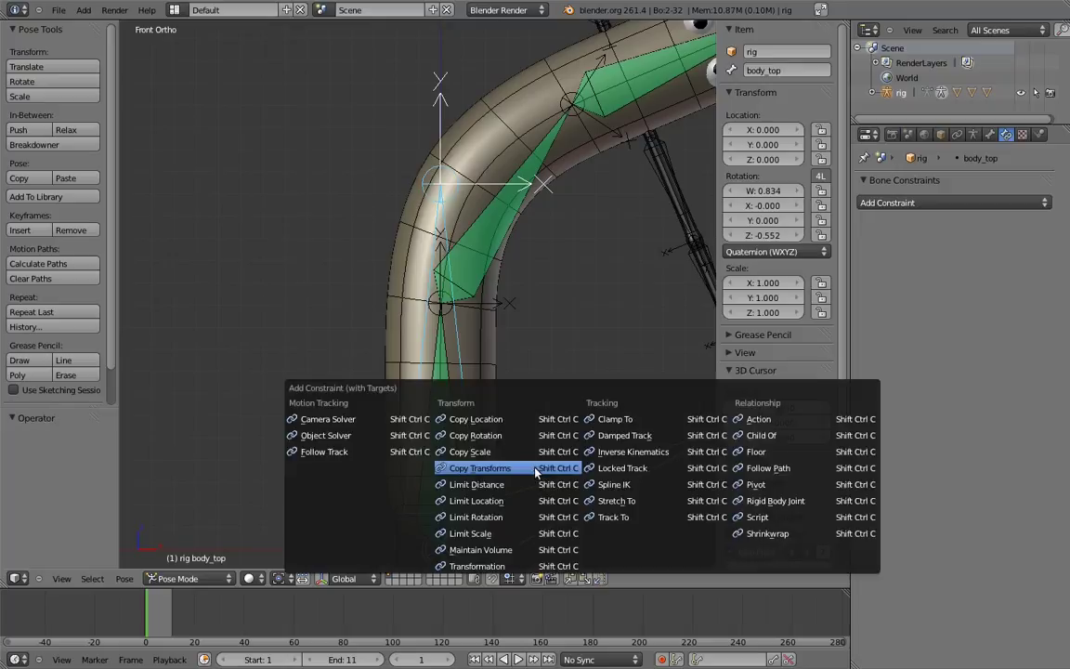
left_click(479, 419)
- Test the body controls by moving and rotating body_bottom and rotating body_top
scroll(509, 437, "down", 5)
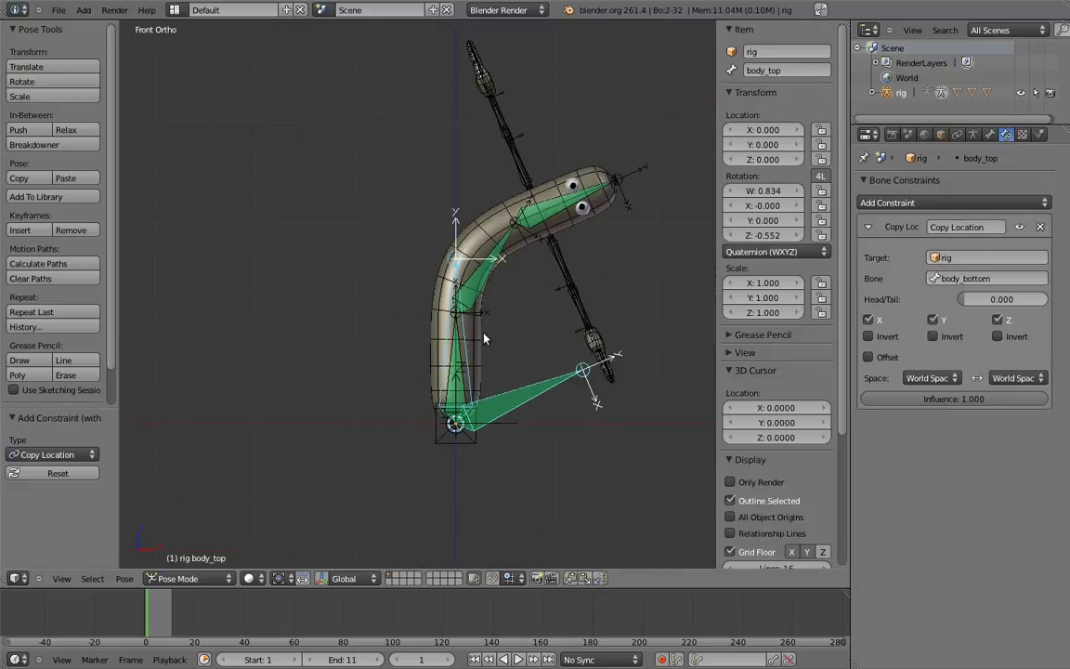
right_click(477, 345)
key("g")
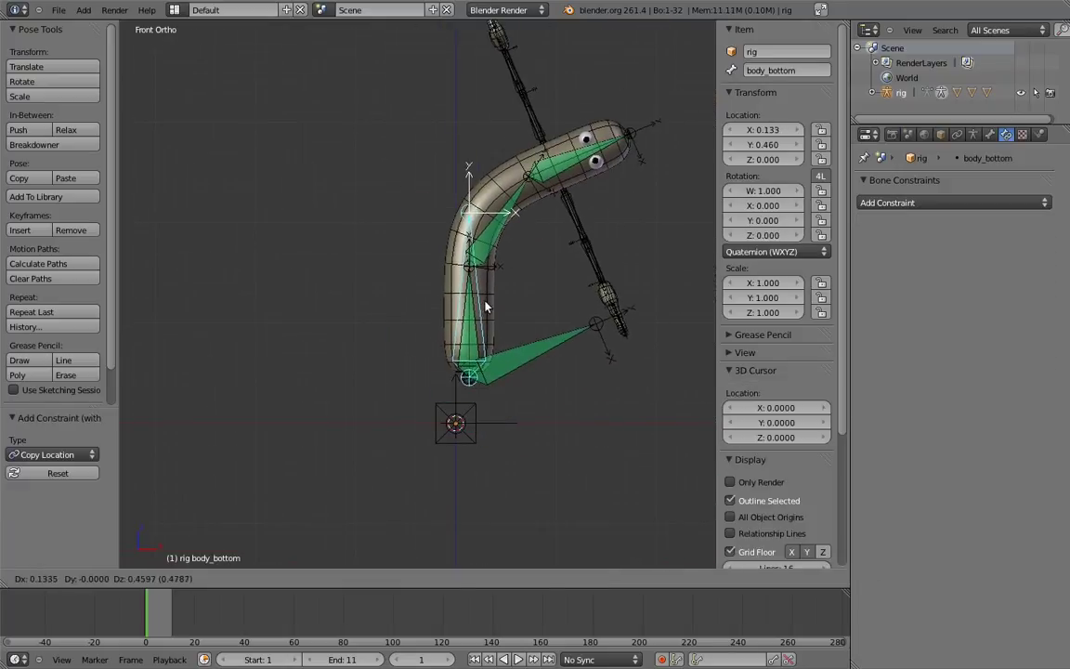
left_click(476, 299)
key("r")
left_click(403, 303)
right_click(551, 340)
key("r")
left_click(433, 224)
- Move body_bottom about 1.73 along X, rotate it, and rotate body_top by about -40° to test another bend
right_click(336, 281)
key("g")
left_click(510, 321)
key("r")
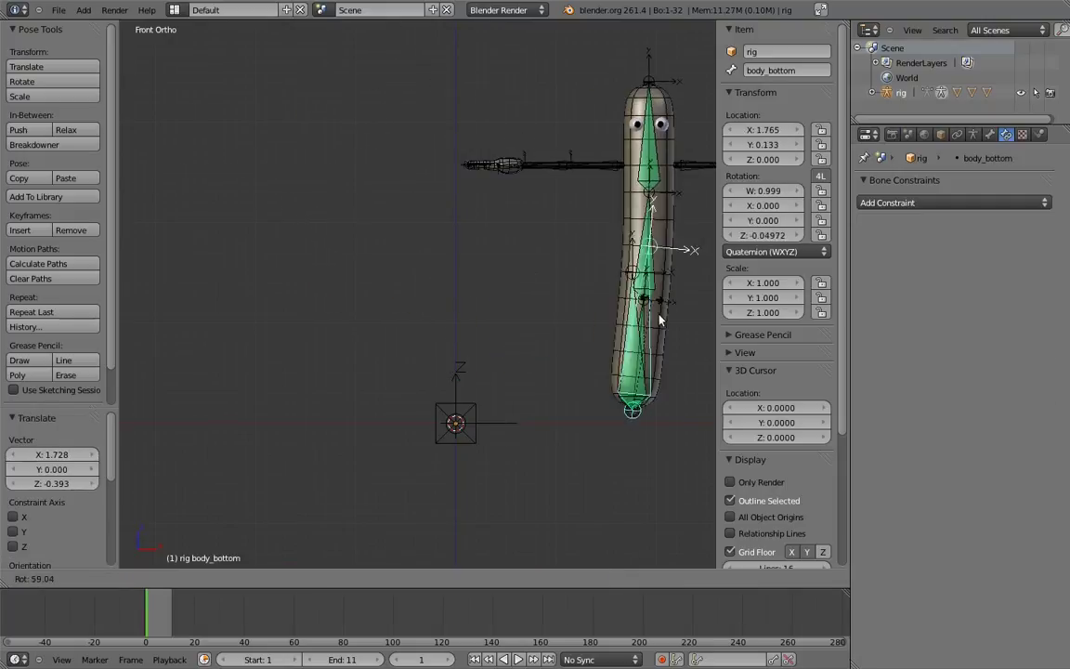
left_click(700, 331)
right_click(626, 278)
key("r")
left_click(521, 334)
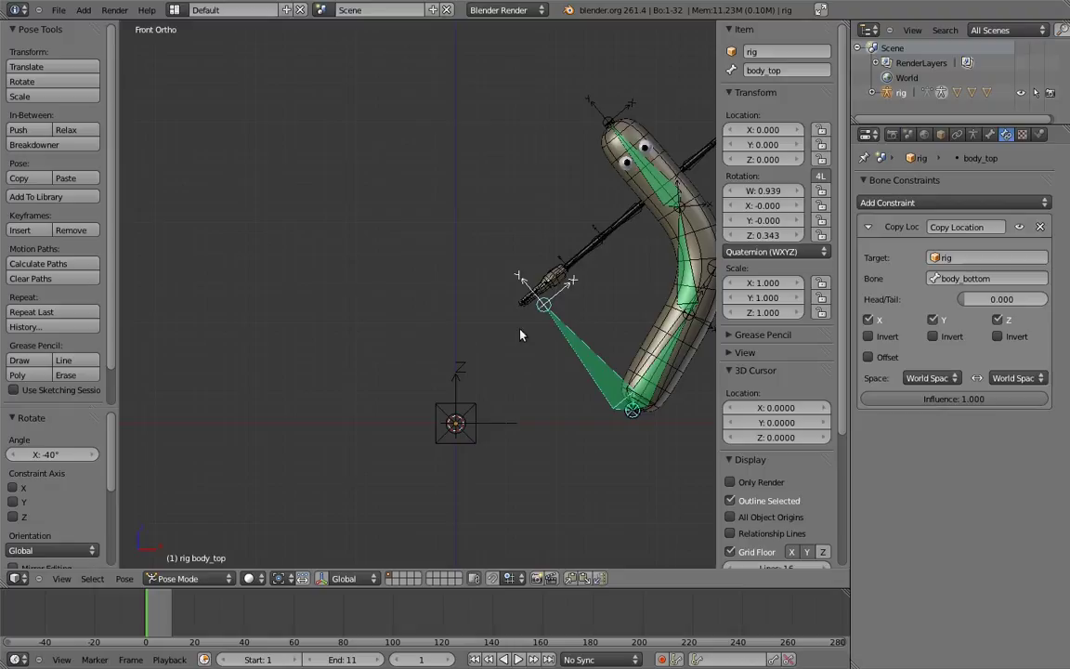
- Rotate the root bone freely and move it to test whether the whole rig follows
right_click(454, 424)
key("r")
left_click(387, 299)
key("r")
key("r")
left_click(405, 244)
key("g")
left_click(432, 258)
- Select all bones and clear their location, rotation and scale to restore the rest pose
key("a")
key("a")
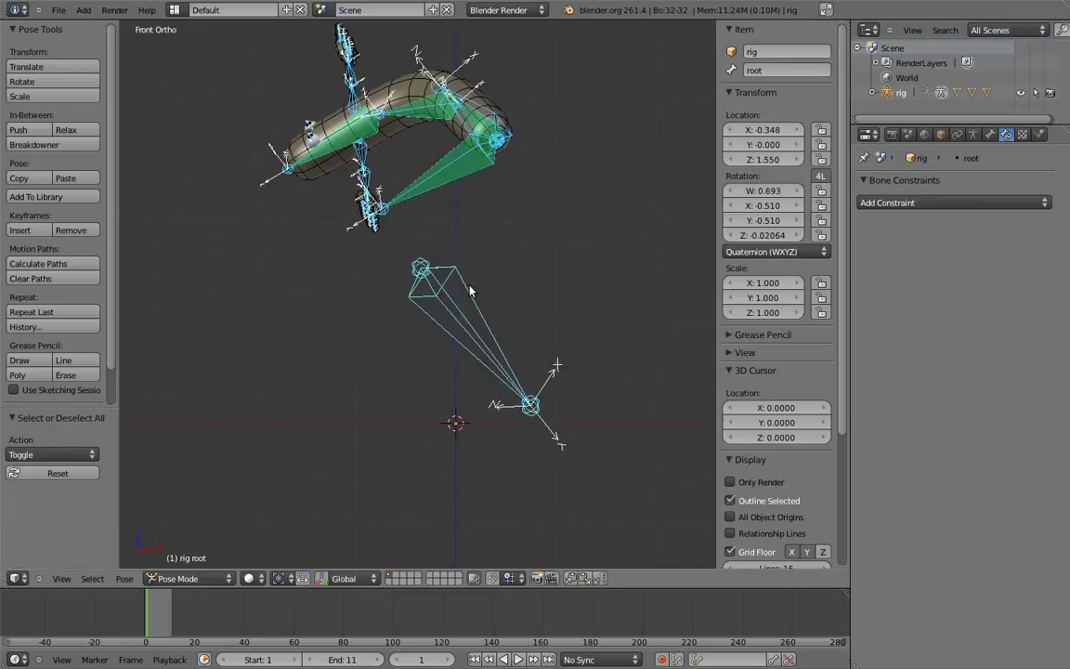
key("alt+g")
key("alt+r")
key("alt+s")
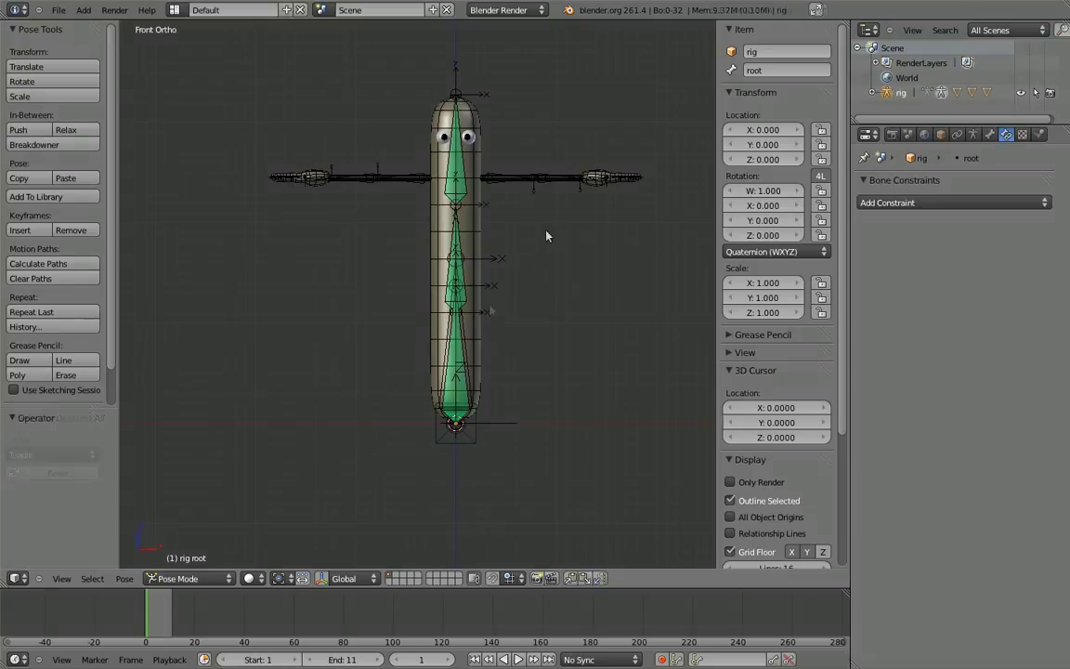
- In Edit Mode, duplicate the arm bone chains twice, one copy above the arms at Z 2.748 and another 0.6 below it
middle_click_drag(551, 222, 490, 345, "shift")
scroll(548, 290, "up", 3)
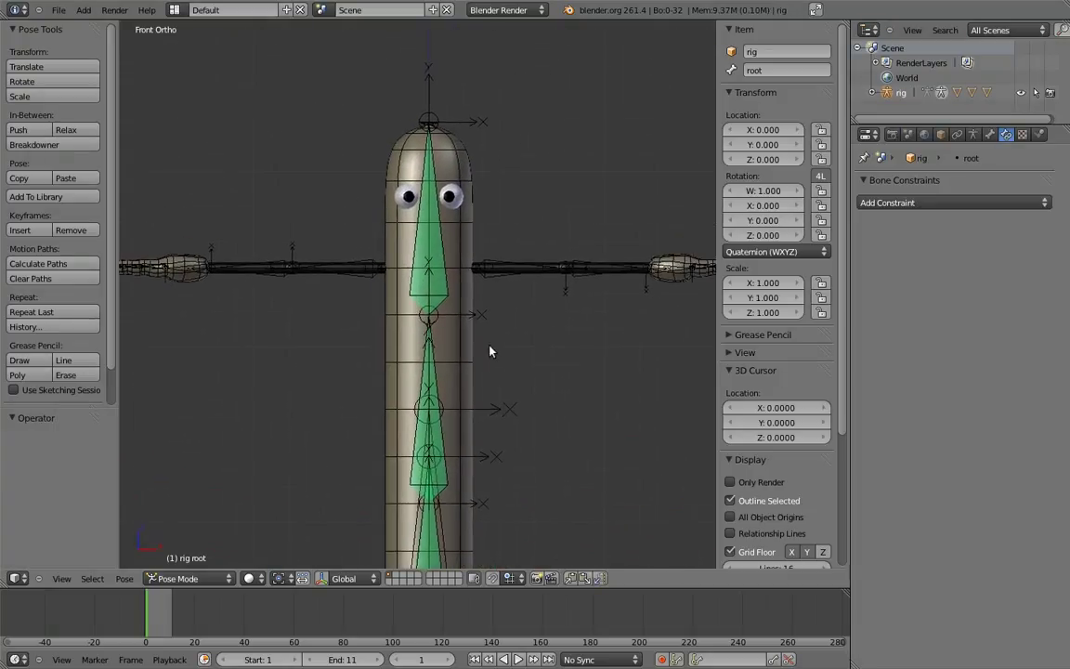
key("Tab")
right_click(517, 269)
right_click(608, 269)
right_click(671, 269)
key("shift+d")
key("z")
left_click(628, 289)
key("g")
left_click(616, 283)
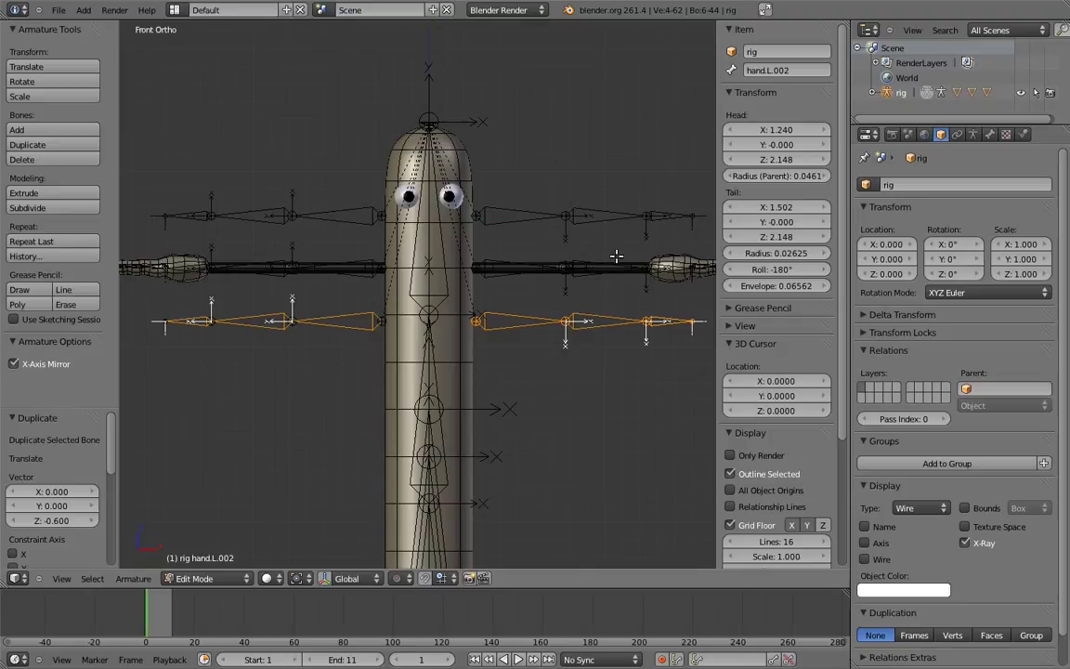
- Rename the left upper arm bone of the upper copied chain to upper_arm.fk.L
right_click(517, 213)
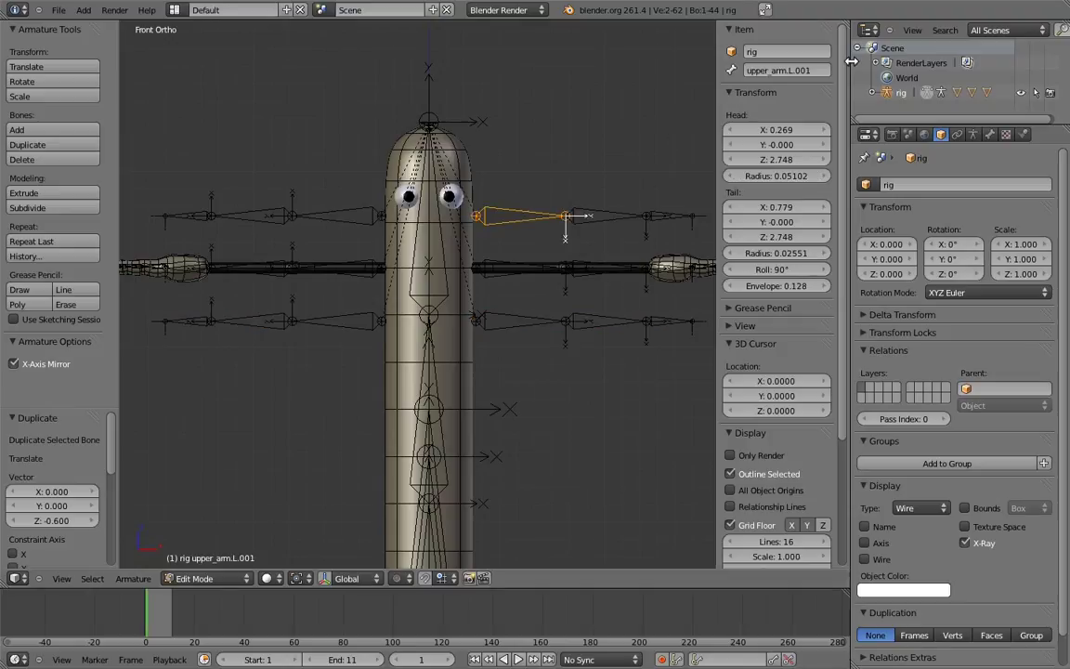
left_click(816, 71)
key("BackSpace")
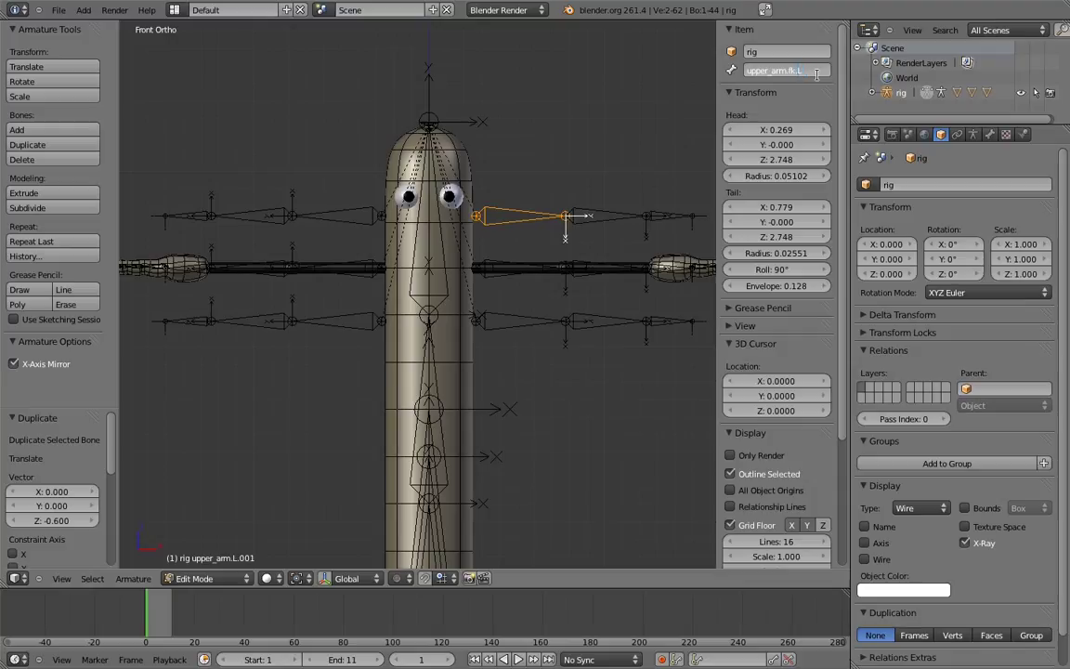
key("Return")
- Rename the left forearm bone of the upper copied chain to forearm.fk.L
right_click(604, 216)
left_click(776, 71)
key("End")
key("BackSpace")
key("BackSpace")
key("BackSpace")
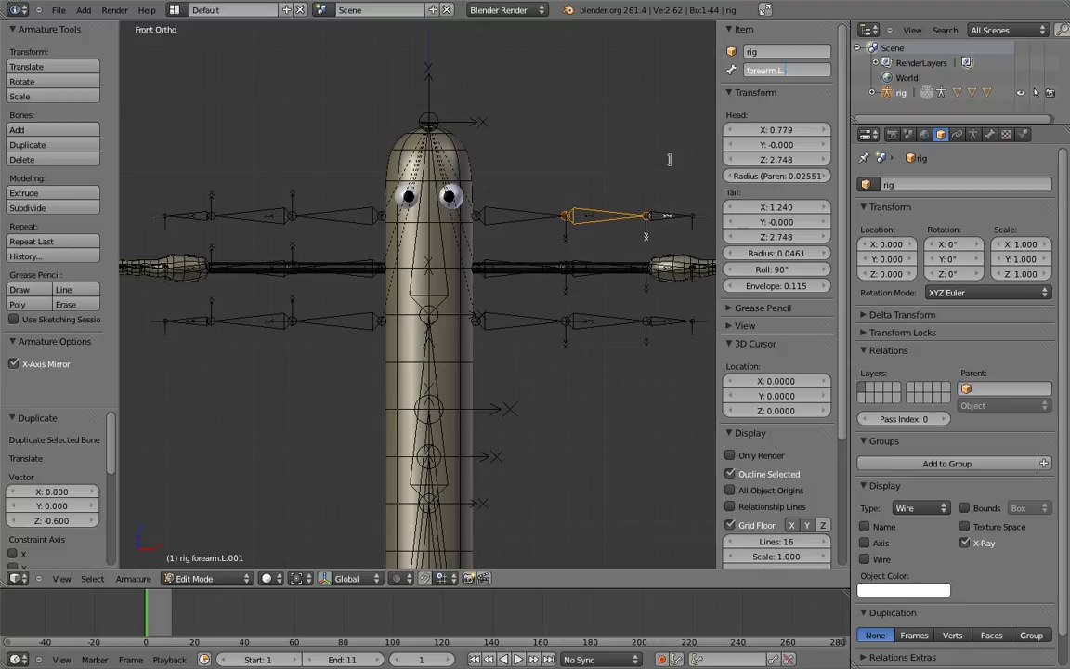
key("Return")
- Rename the upper chain's left hand bone to hand.fk.L and check the bone names on the opposite arm
right_click(677, 213)
left_click(779, 73)
key("End")
key("BackSpace")
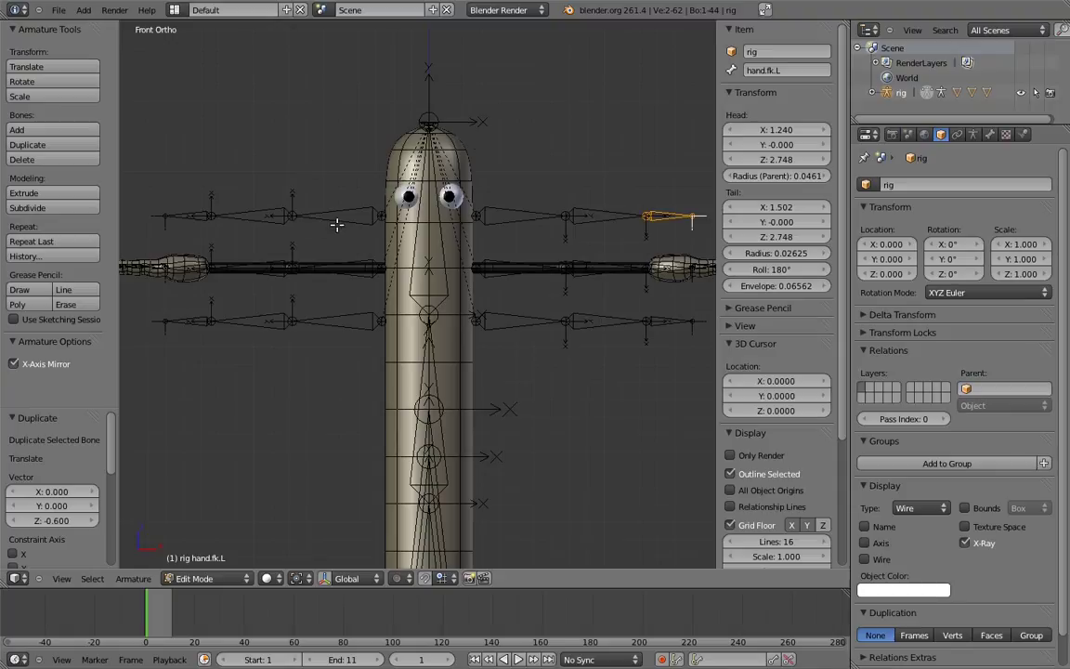
right_click(307, 203)
left_click(796, 72)
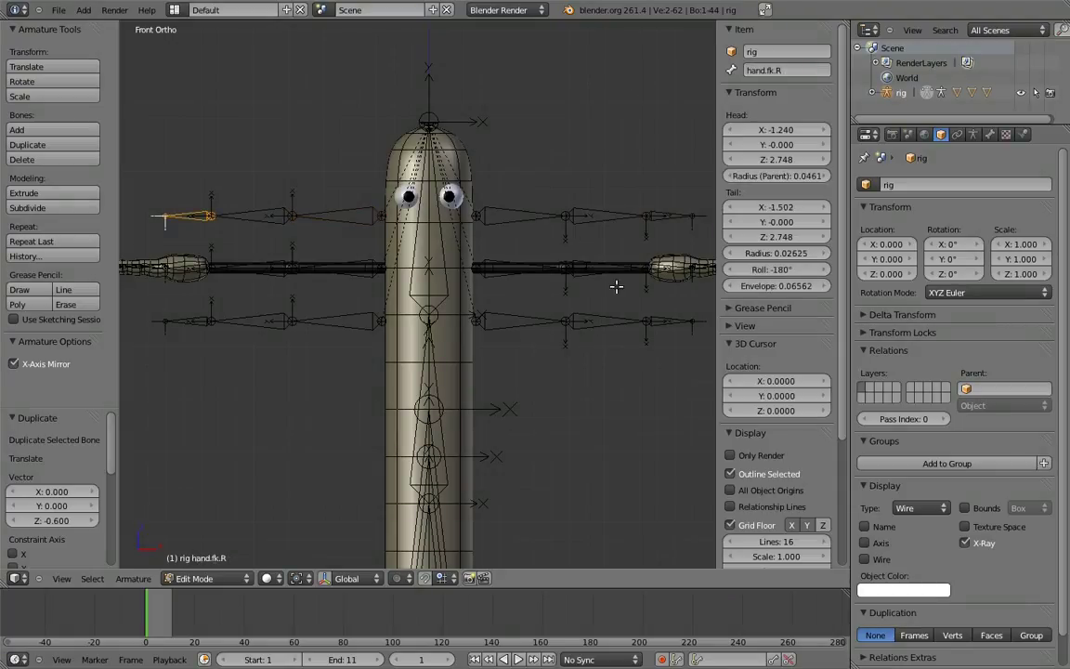
- Rename the left hand bone of the lower copied chain to hand.ik.L
right_click(669, 319)
left_click(796, 70)
key("ctrl+a")
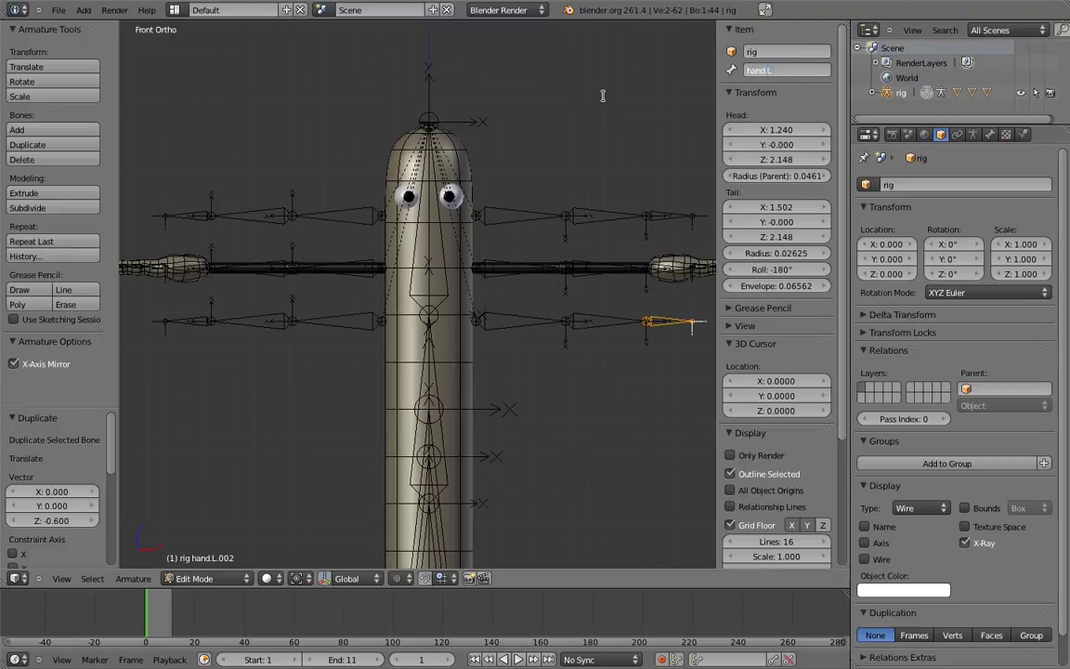
key("Return")
- Rename the left forearm bone of the lower copied chain to MCH-forearm.ik.L
right_click(604, 321)
double_click(770, 70)
key("ctrl+a")
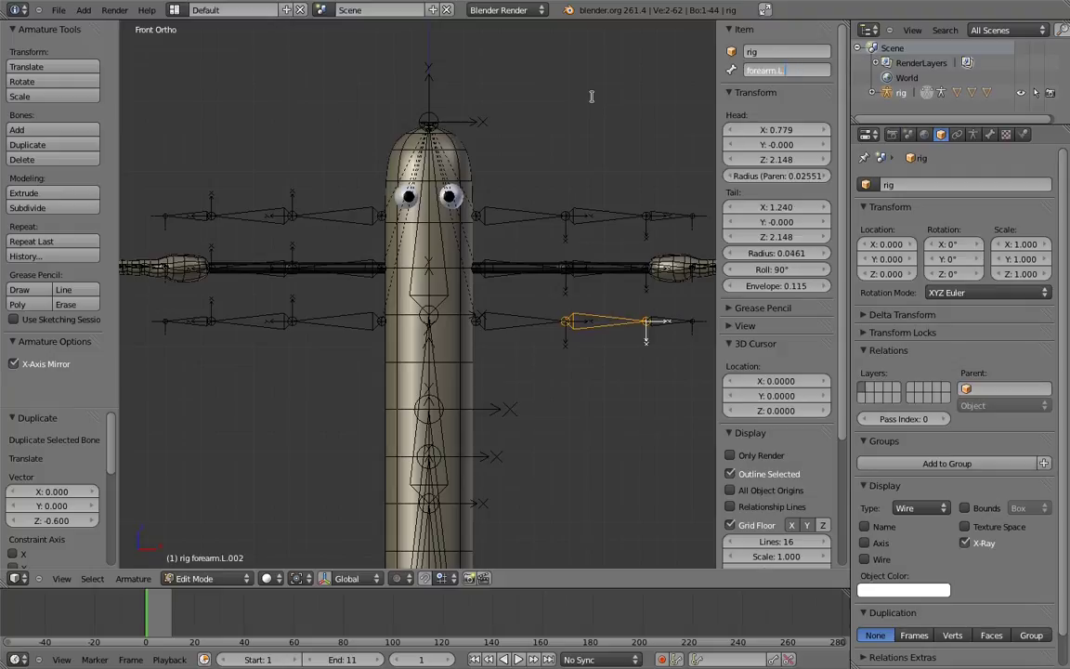
type("ik.")
key("Home")
type("MCH-")
key("Return")
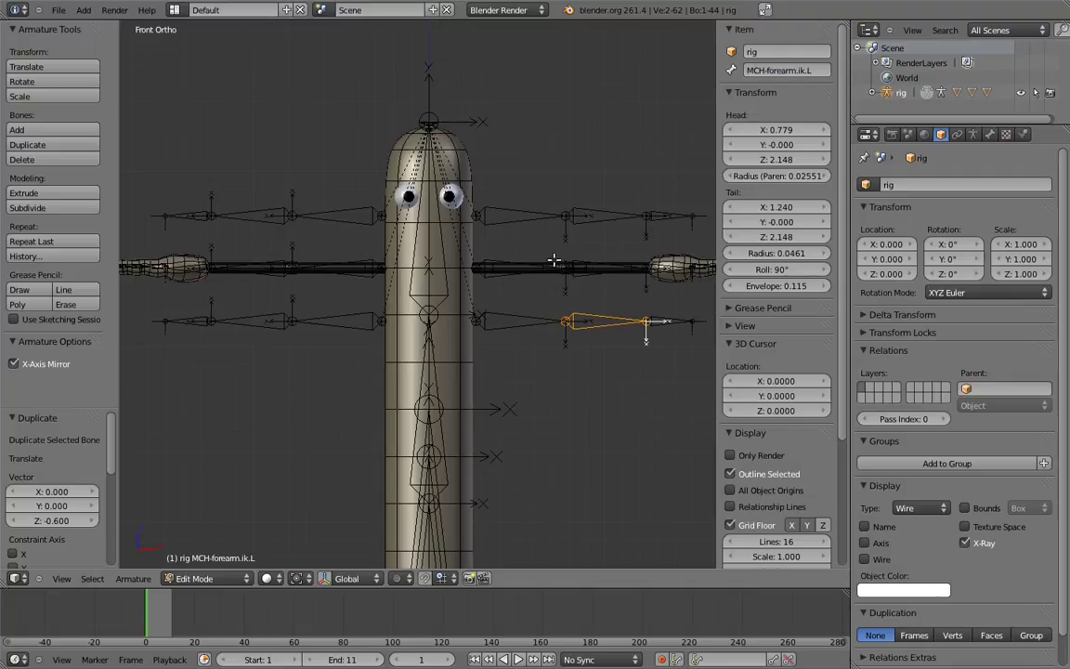
- Rename the left upper arm bone of the lower copied chain to MCH-upper_arm.ik.L
right_click(502, 320)
left_click(777, 71)
left_click(777, 73)
key("End")
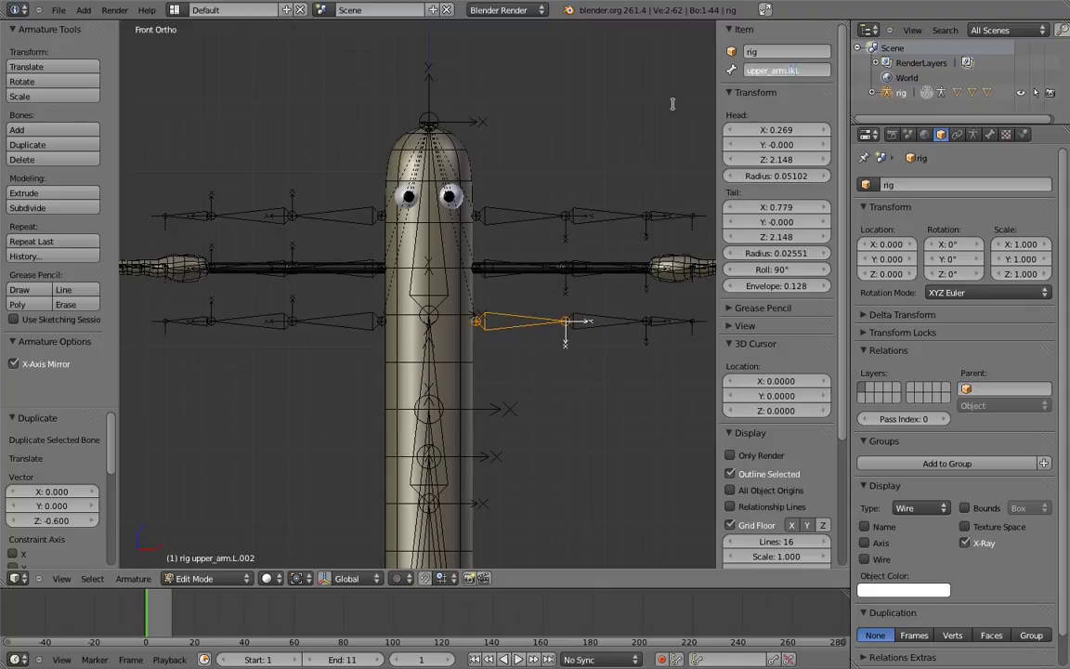
type("MCH-")
key("Return")
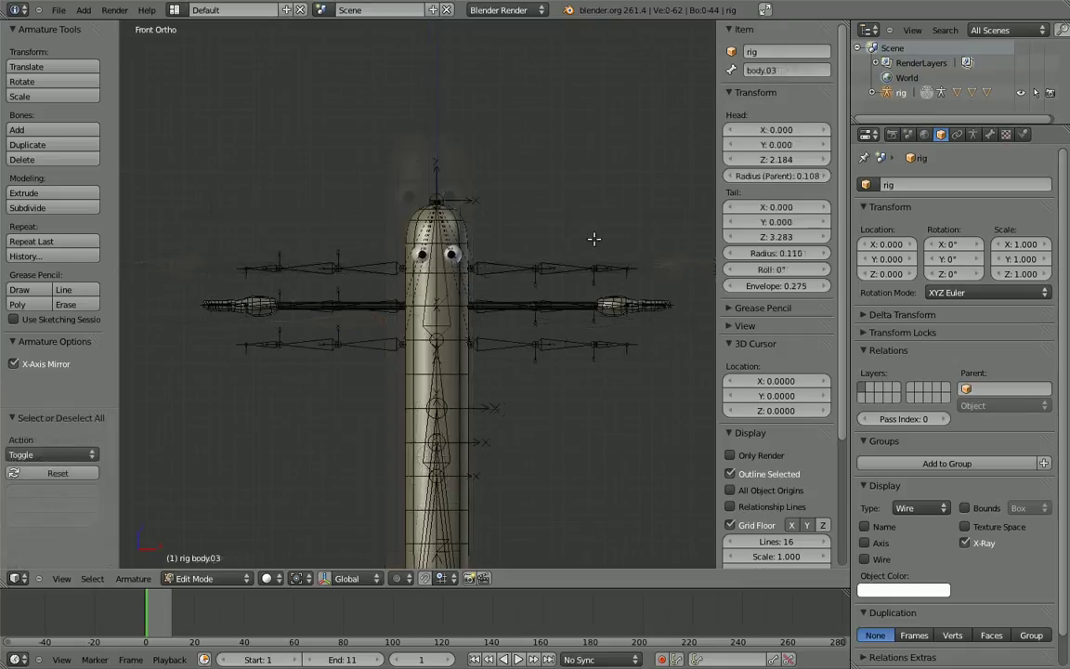
- Extrude a small mirrored bone 0.1 upward along Z from the head of upper_arm.fk.L
scroll(558, 228, "up", 5)
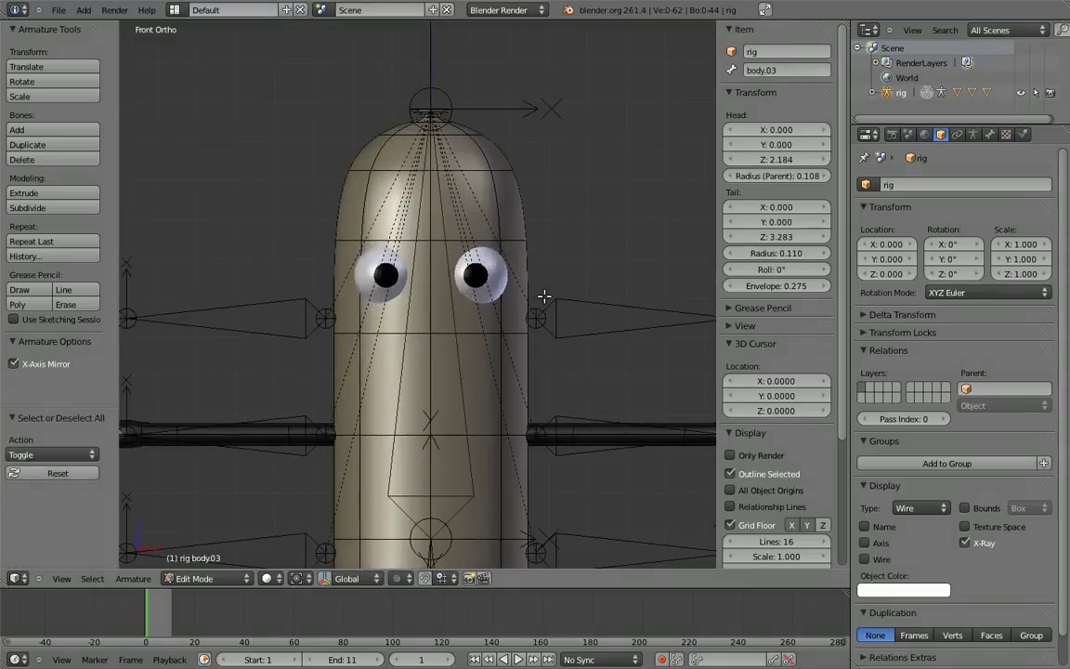
right_click(548, 311)
key("g")
key("z")
left_click(562, 279)
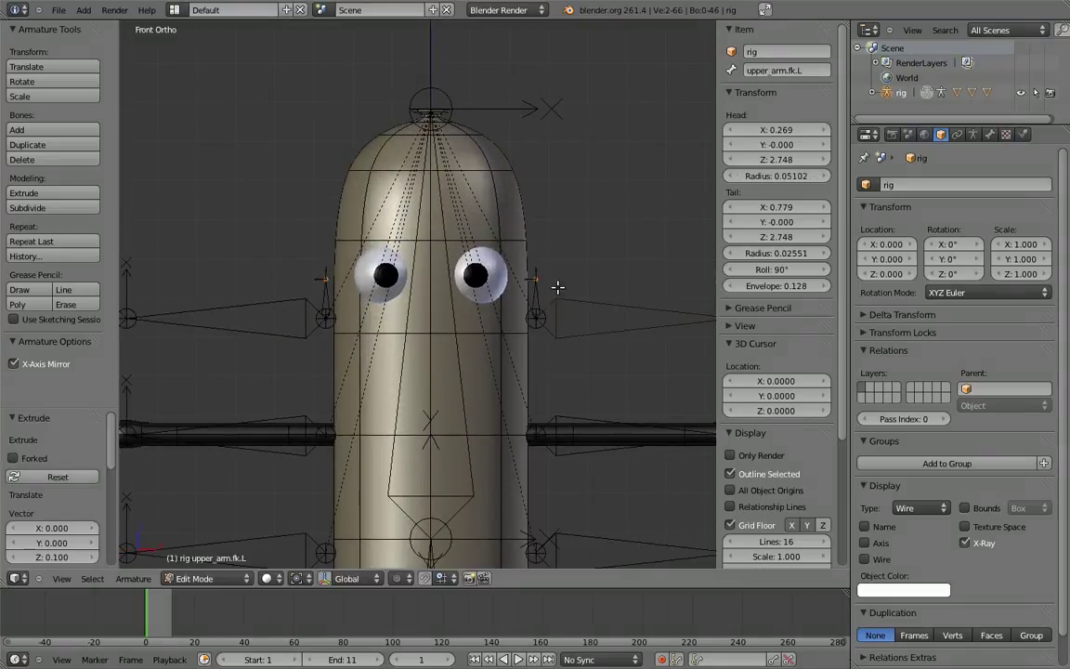
- Duplicate the small shoulder bone 0.1 along X and raise the copy's tail 0.1 along Z
key("e")
key("x")
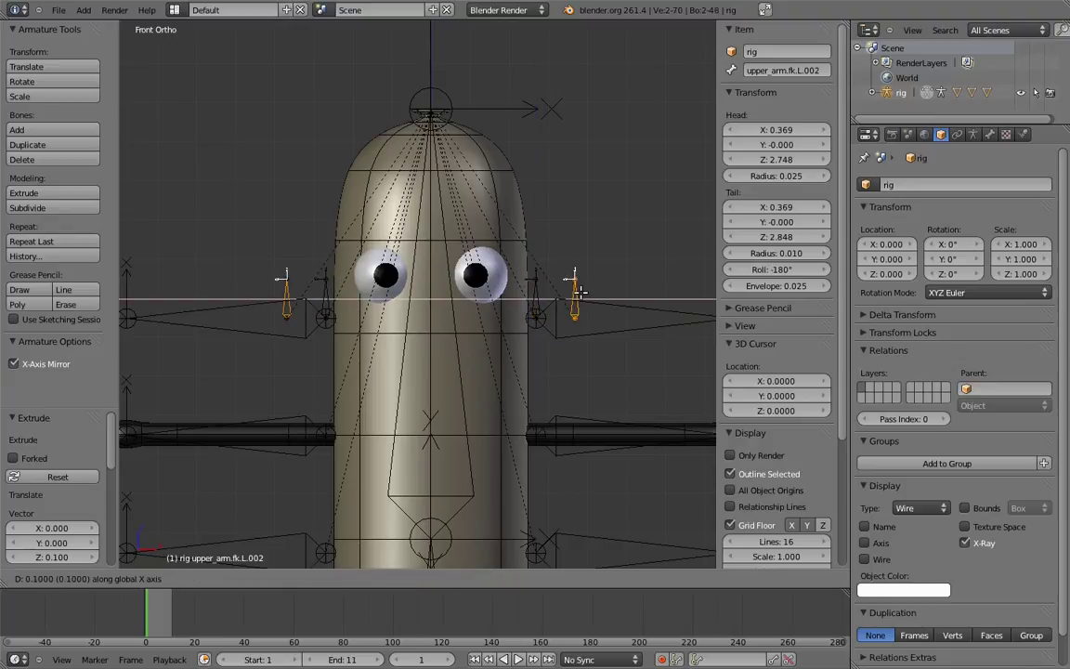
left_click(581, 289, "ctrl")
right_click(574, 274)
key("g")
key("z")
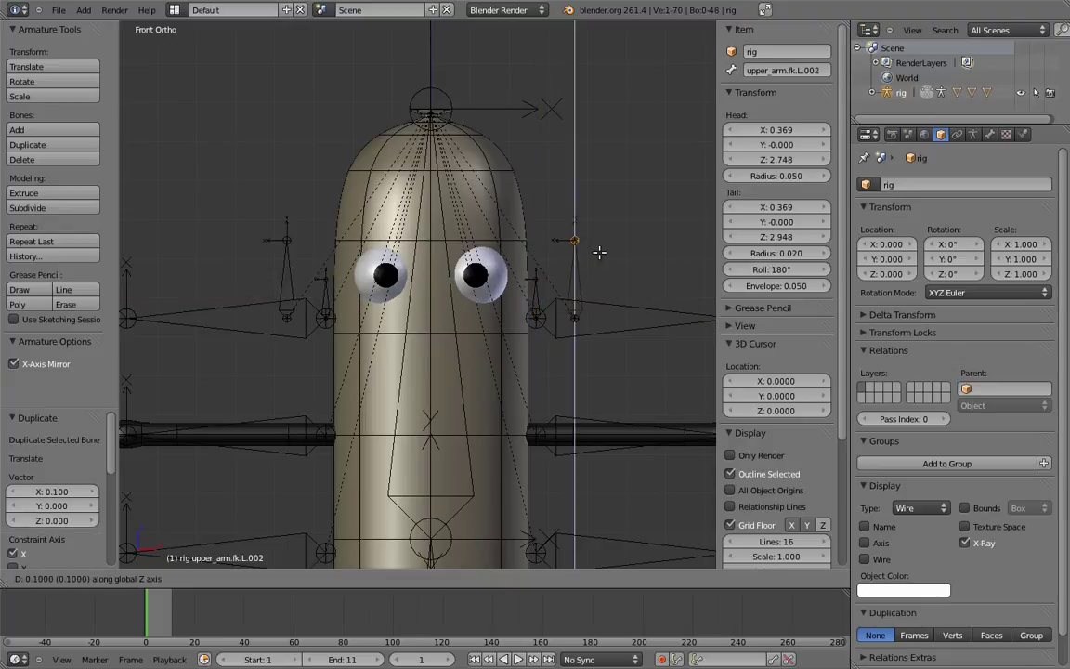
left_click(602, 256, "ctrl")
- Move the longer shoulder bone -0.1 along X back onto the head of upper_arm.fk.L
right_click(583, 286)
type("gx-.1")
key("Return")
scroll(564, 284, "up", 2)
scroll(557, 312, "up", 1)
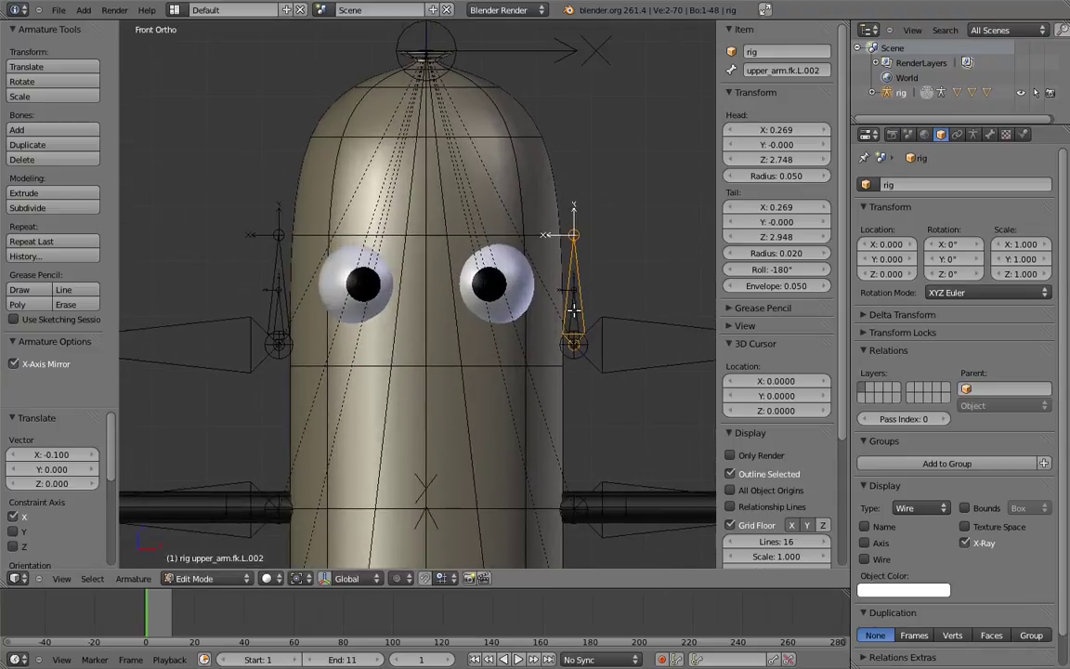
- Clear the parent of the longer left shoulder bone and rename the shorter one MCH-arm_socket.L
key("alt+p")
left_click(574, 317)
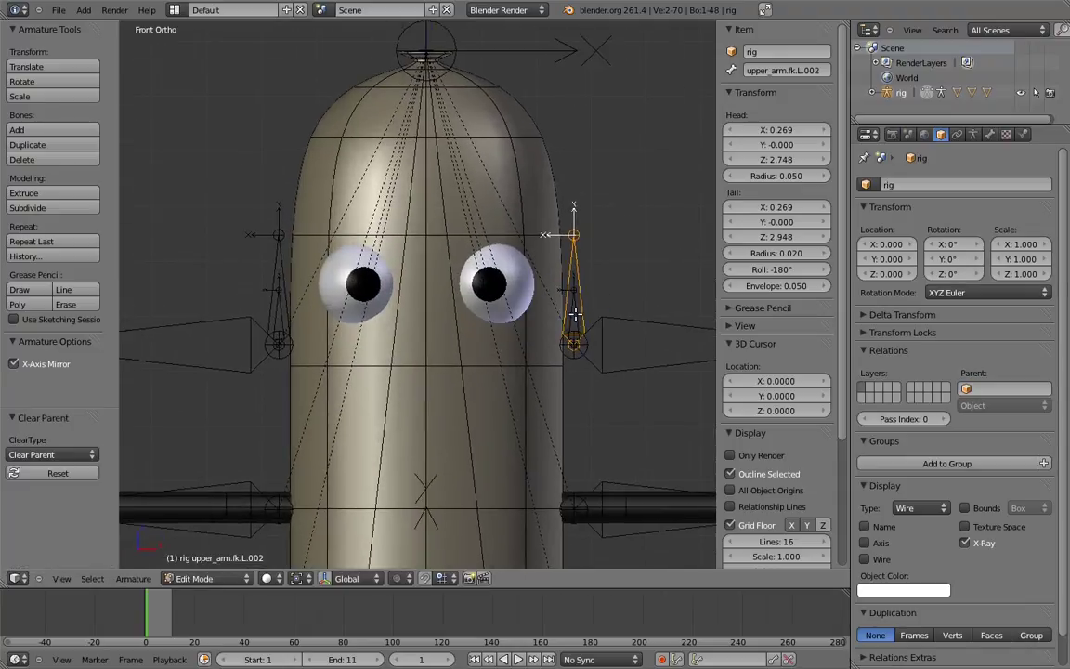
right_click(570, 295)
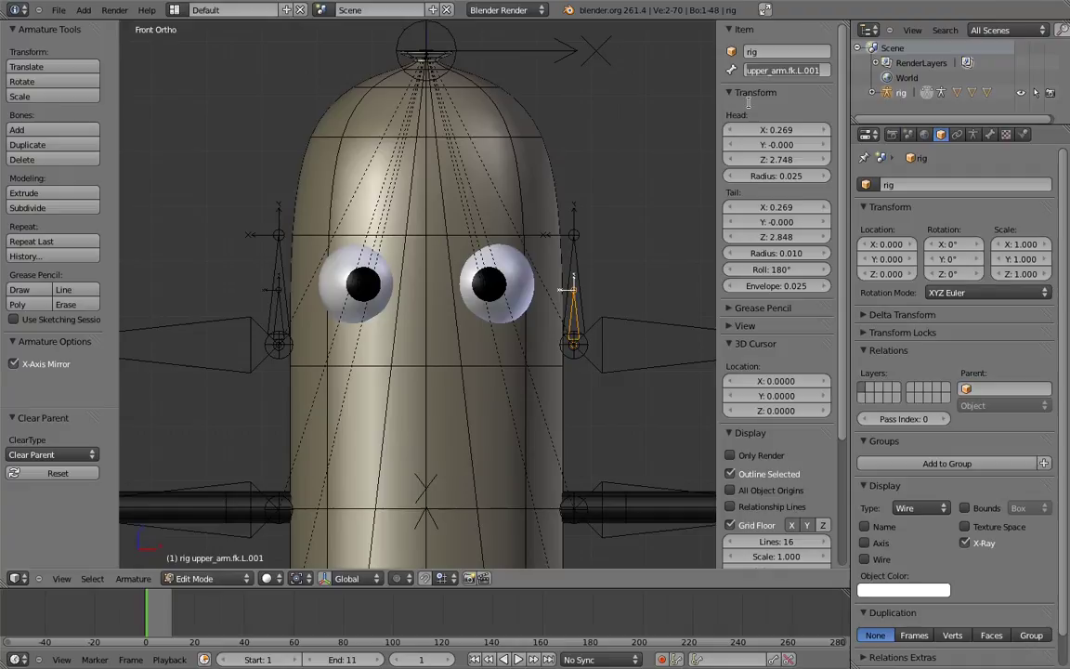
type("MCH-arm_socket")
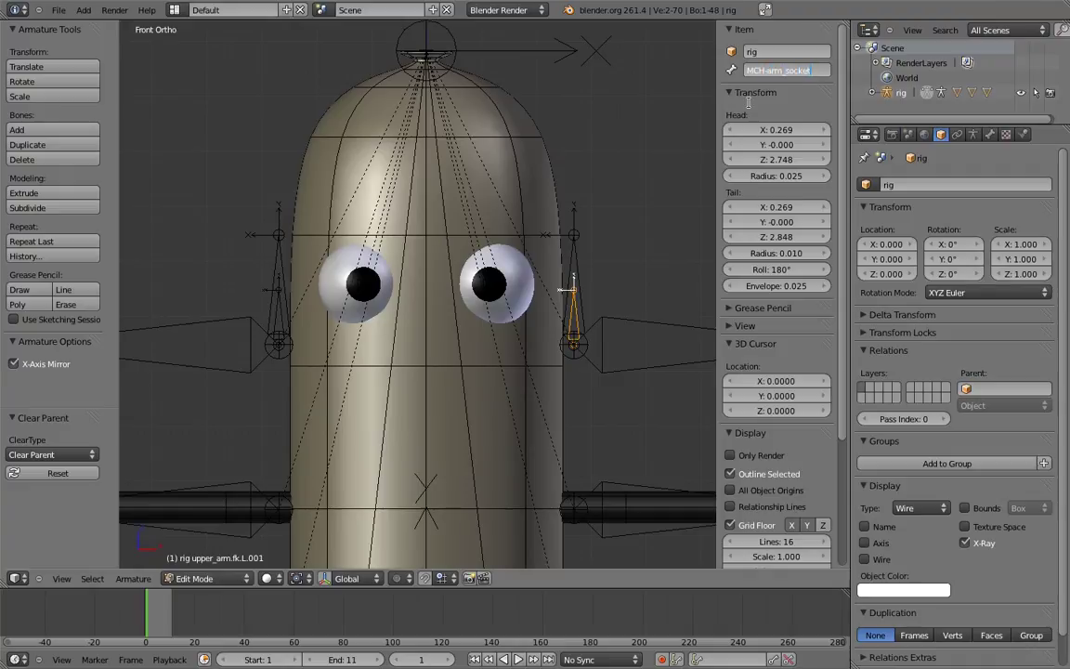
key("Return")
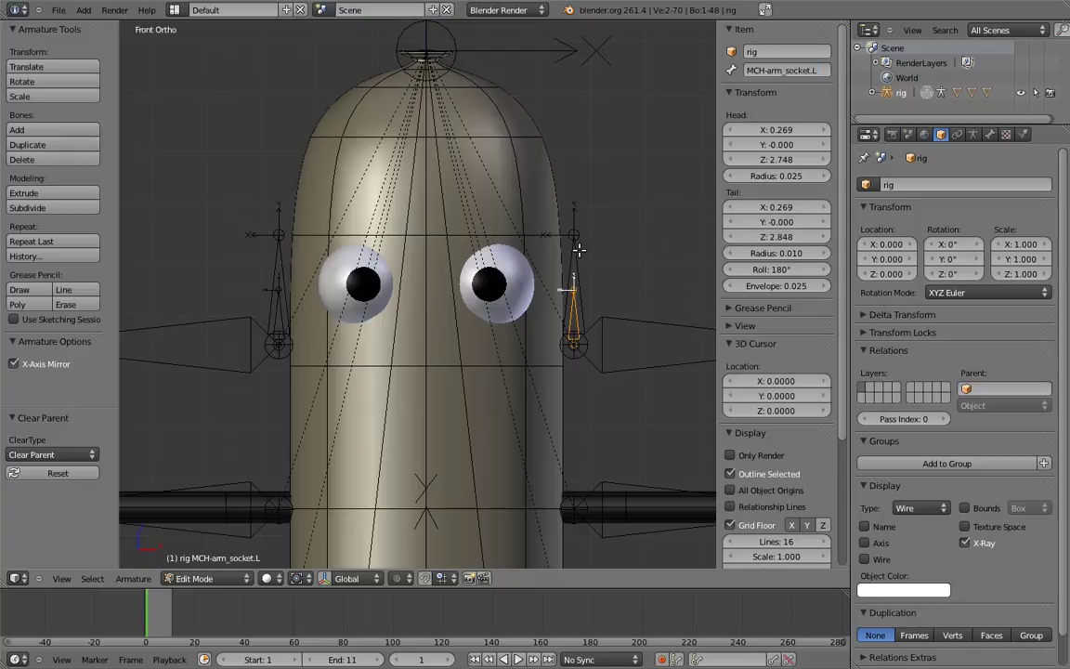
- Rename the longer left shoulder bone MCH-arm_parent.L
right_click(574, 243)
left_click(766, 71)
type("MCH")
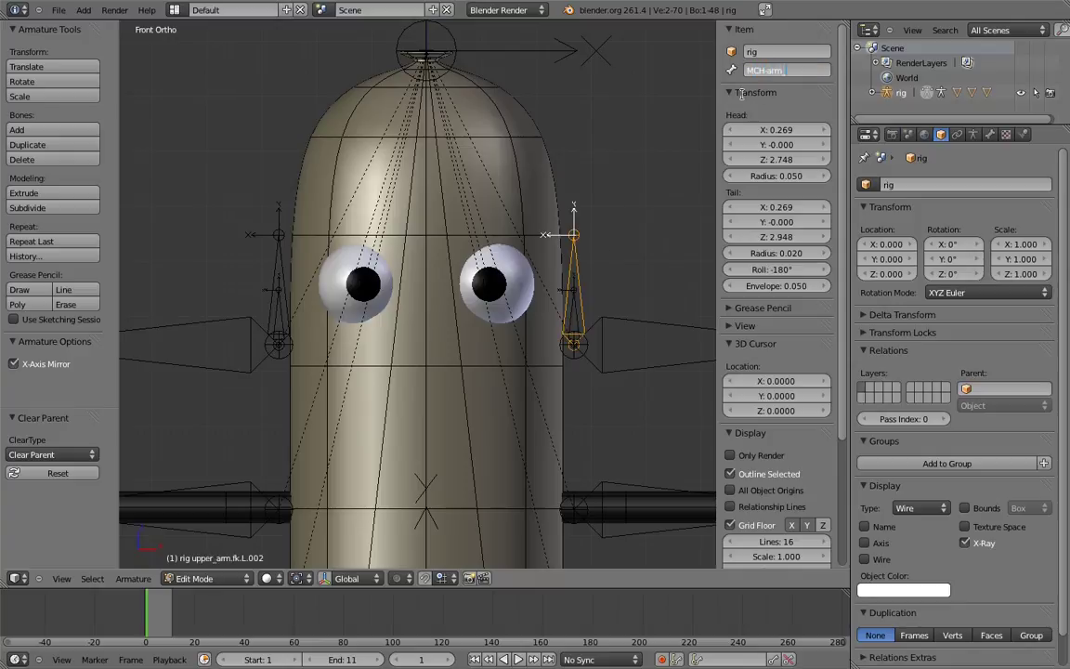
type("-arm_parent.L")
key("Return")
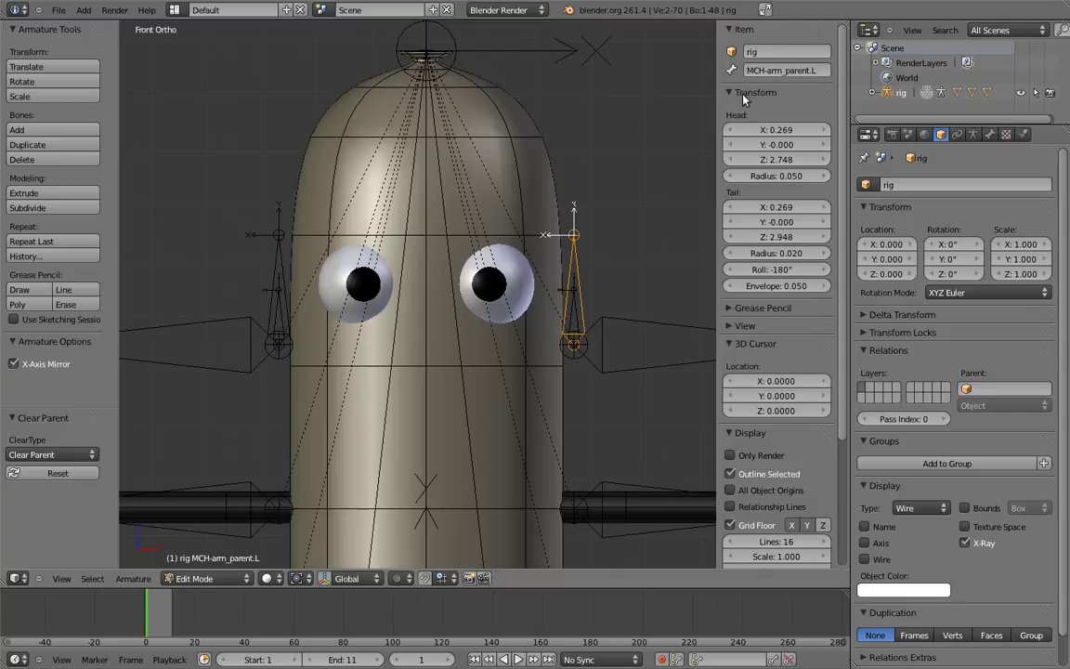
- Parent upper_arm.fk.L to MCH-arm_parent.L with Keep Offset
right_click(280, 310)
left_click(761, 72)
right_click(580, 270)
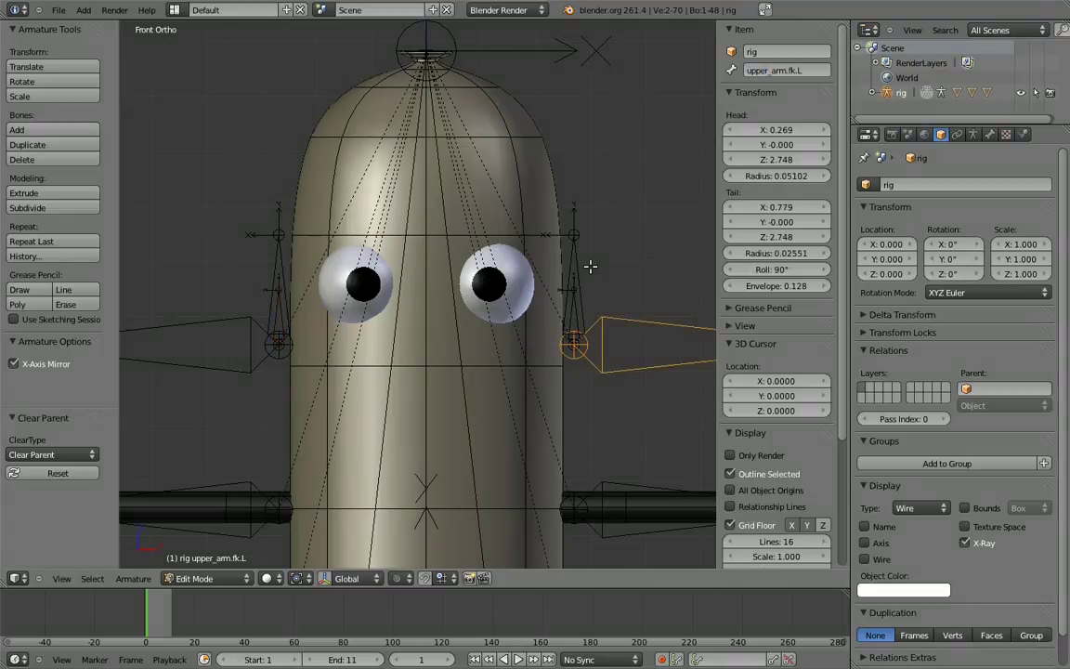
right_click(579, 271, "shift")
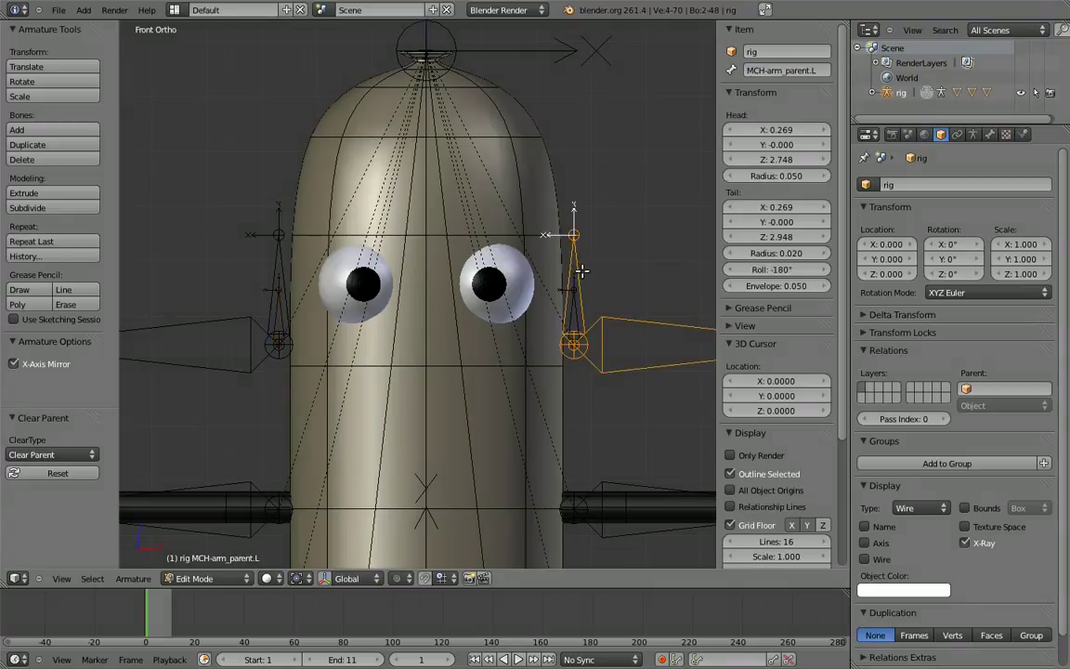
key("ctrl+p")
left_click(580, 272)
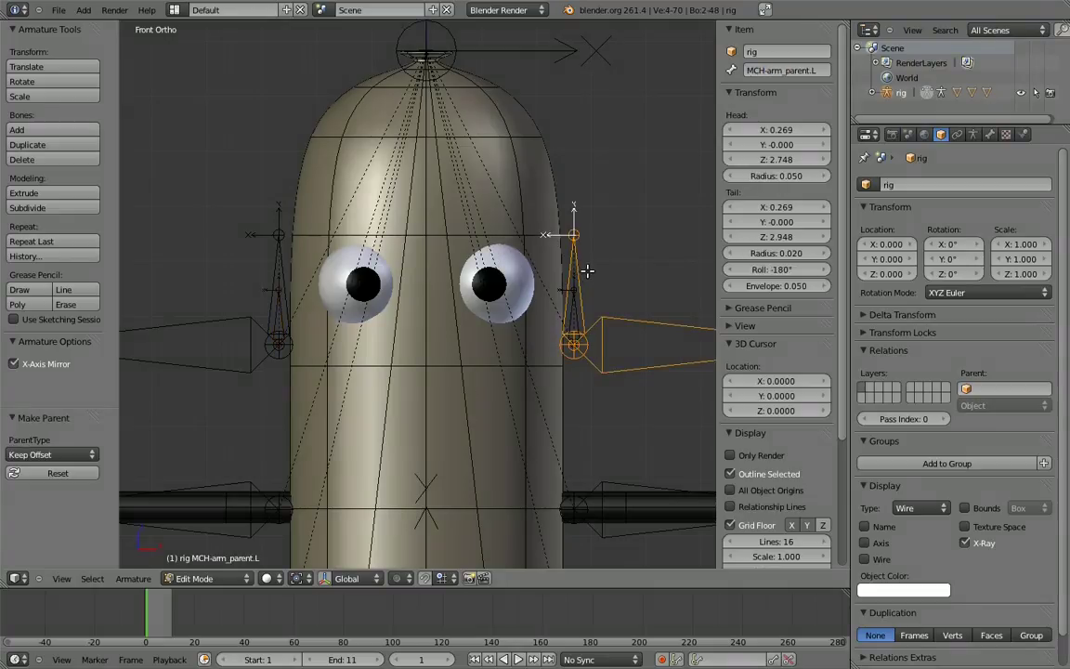
- In Pose Mode, add Copy Location constraints to MCH-arm_parent.L and MCH-arm_parent.R, each targeting the MCH-arm_socket bone on its own side
key("ctrl+Tab")
right_click(576, 297)
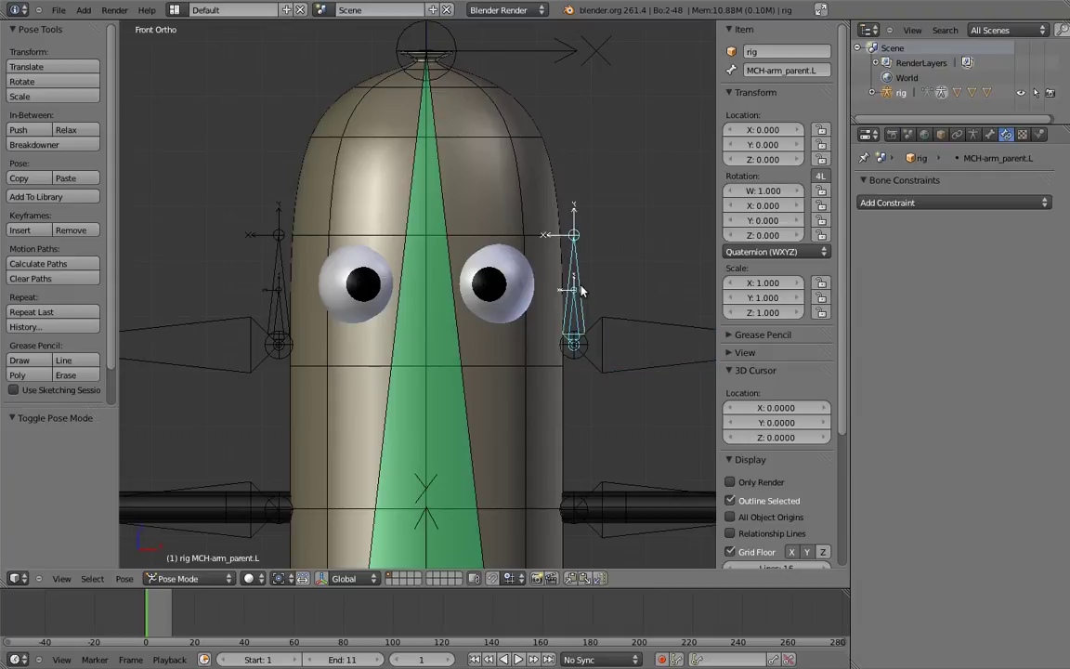
key("ctrl+shift+c")
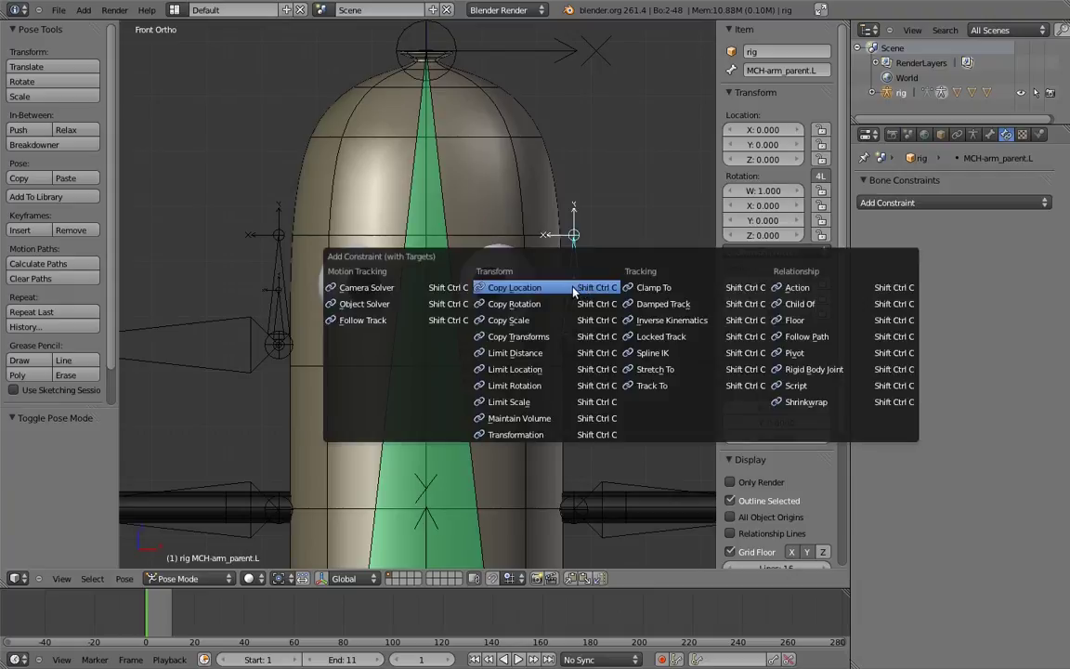
left_click(570, 287)
right_click(274, 288)
right_click(273, 274)
key("ctrl+shift+c")
left_click(274, 271)
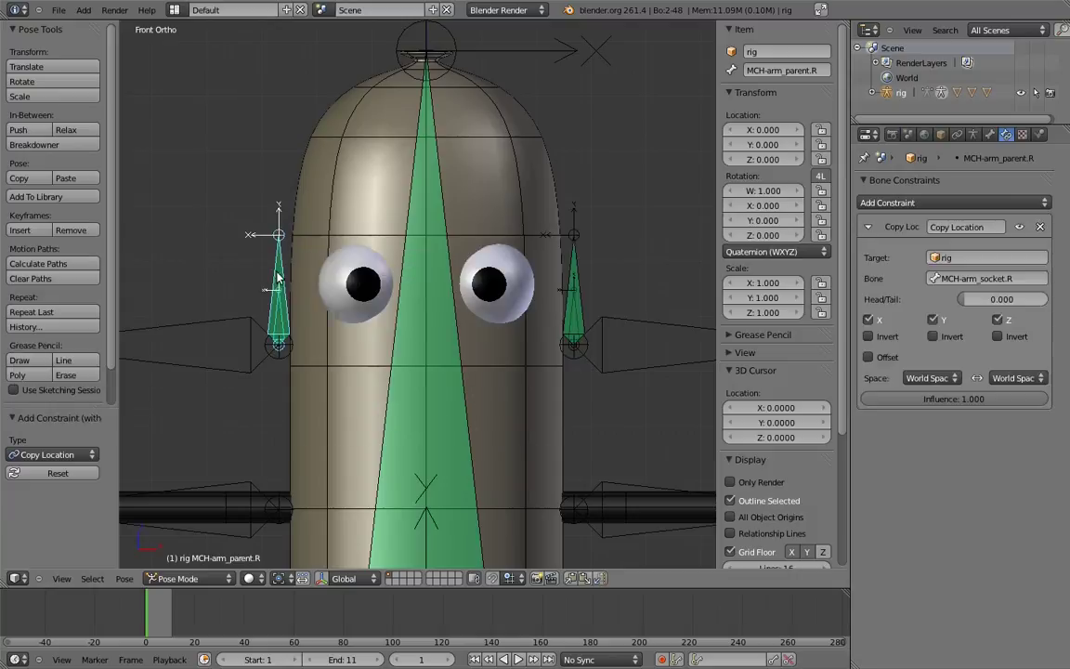
- Test-rotate the body_top bone to check how the FK arms follow the body, and cancel the rotation
scroll(444, 327, "down", 6)
middle_click_drag(453, 491, 468, 301, "shift")
scroll(475, 340, "down", 2)
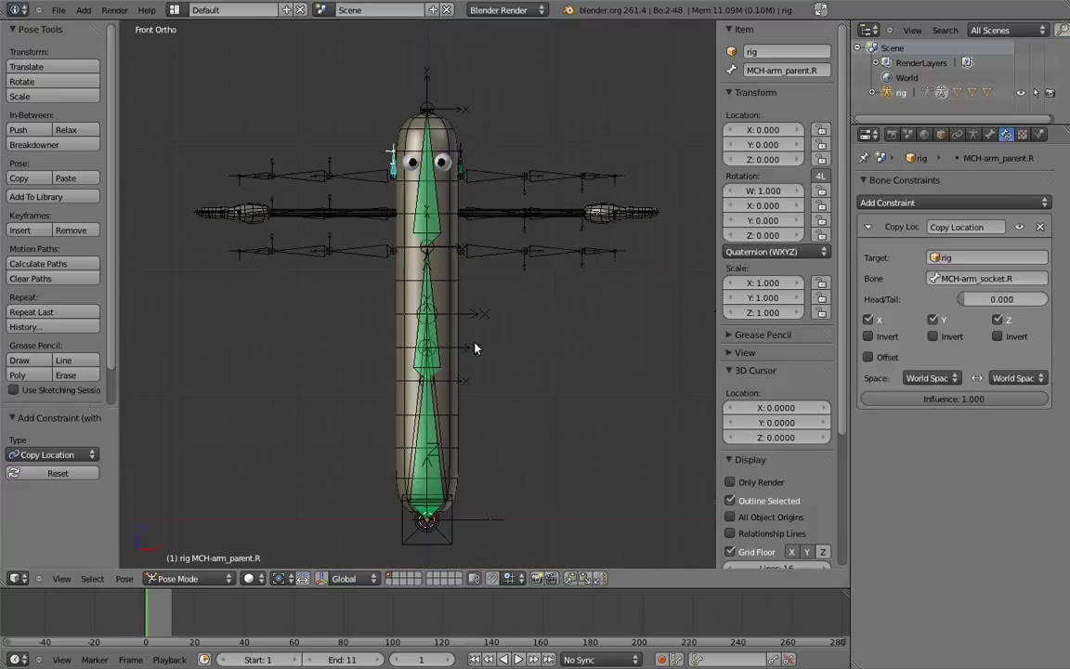
middle_click_drag(429, 402, 441, 402, "shift")
right_click(401, 367)
key("r")
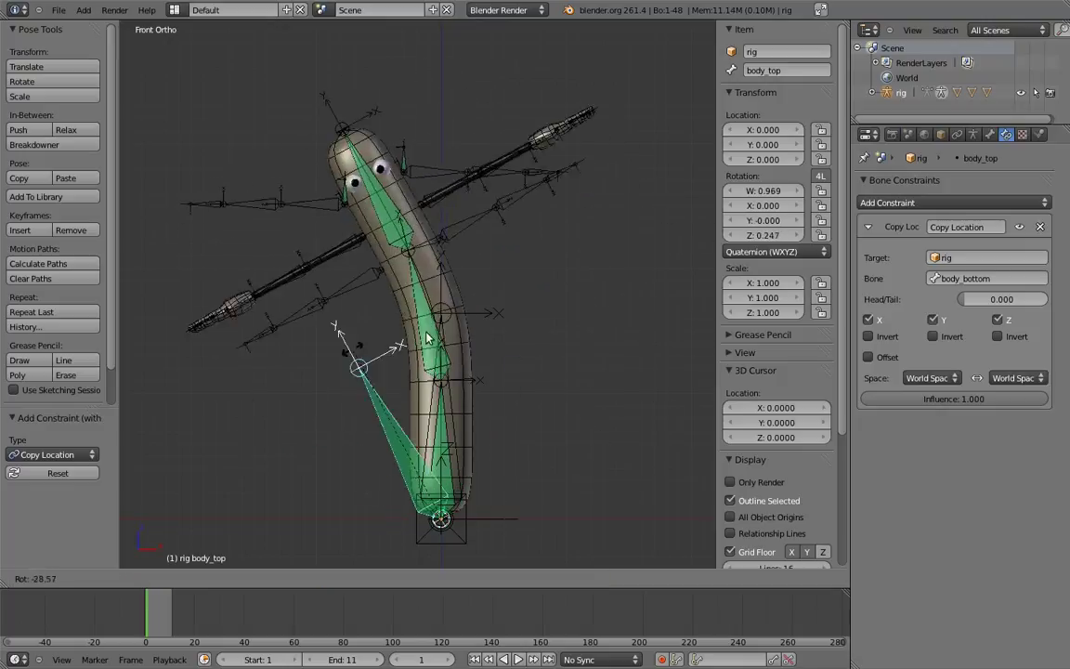
right_click(447, 302)
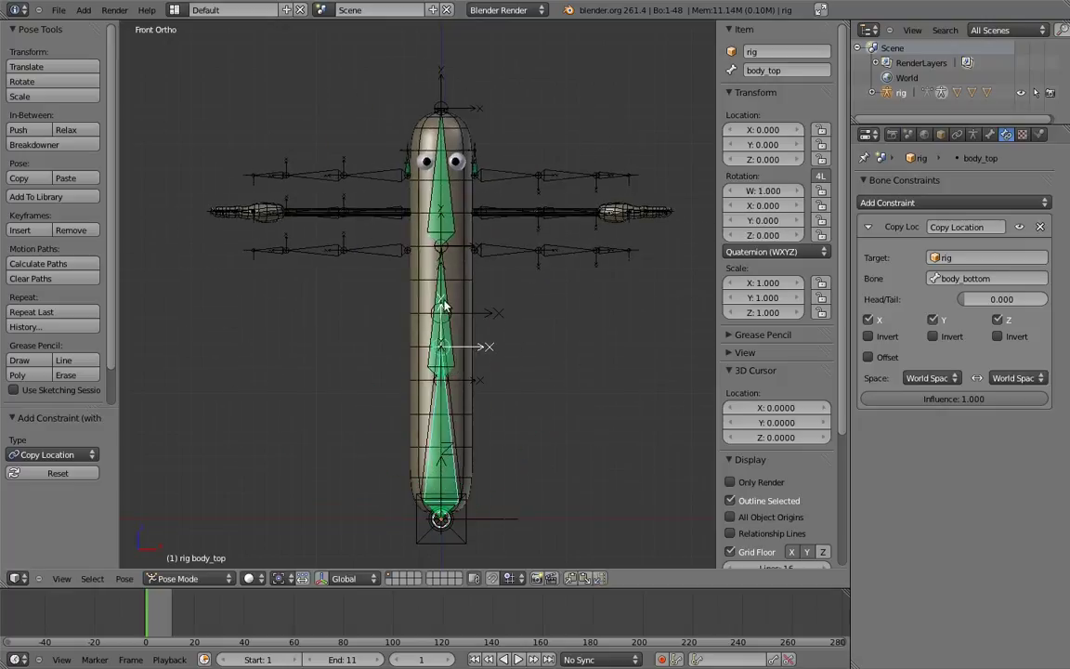
- Test-rotate the root bone to check how the FK arms follow it, and cancel the rotation
right_click(455, 522)
key("r")
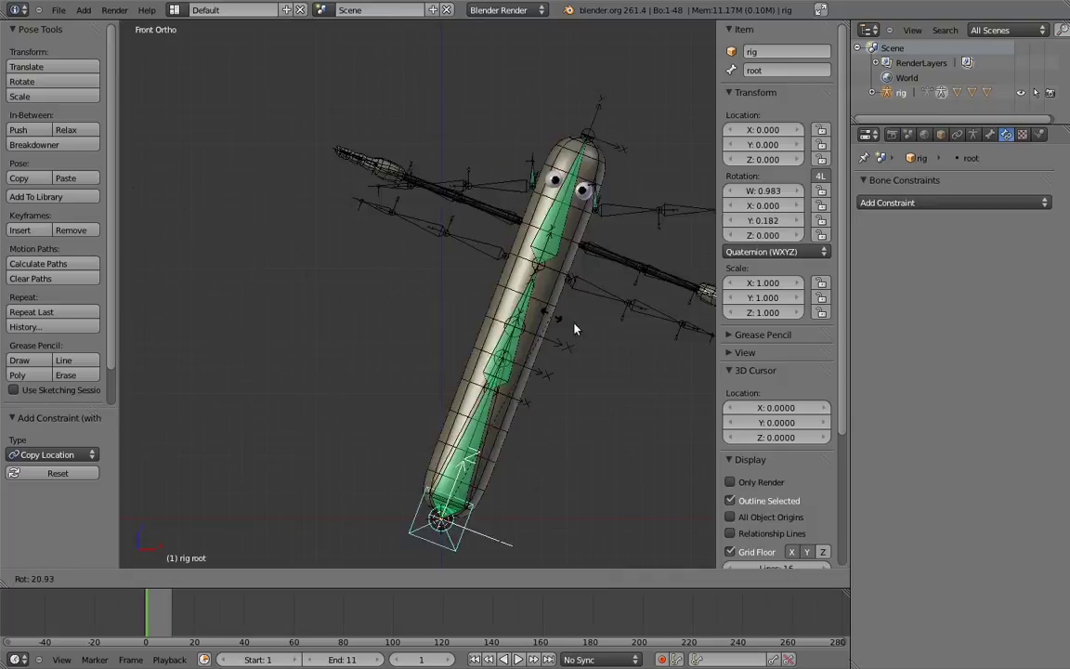
right_click(489, 320)
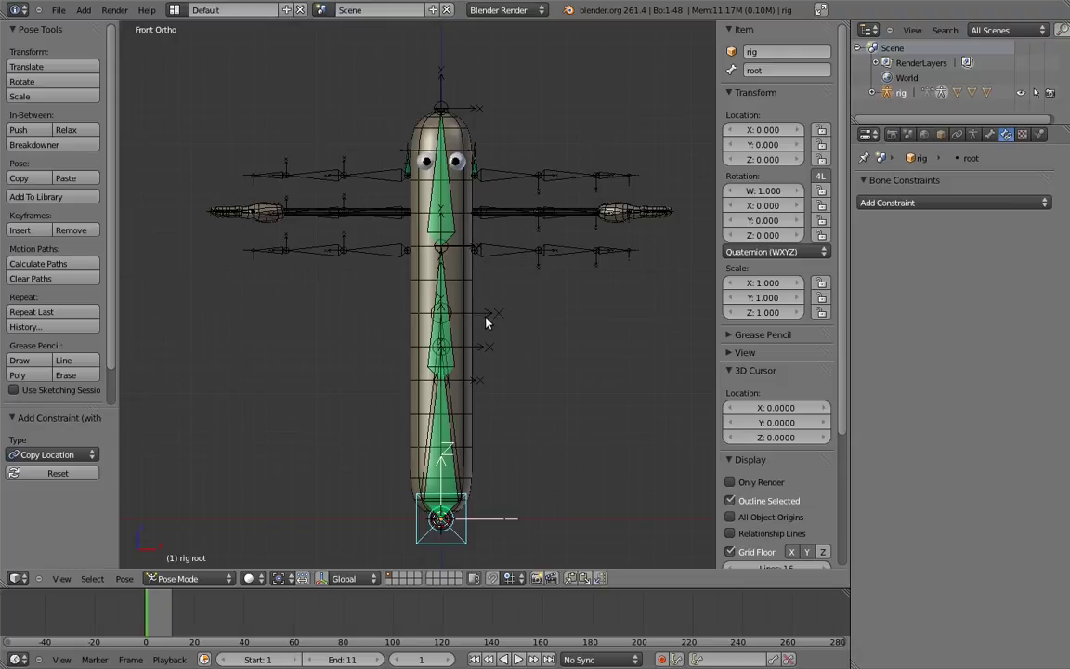
- Parent MCH-arm_parent.L to the root bone with Keep Offset in Edit Mode and return to Pose Mode
scroll(492, 223, "up", 5)
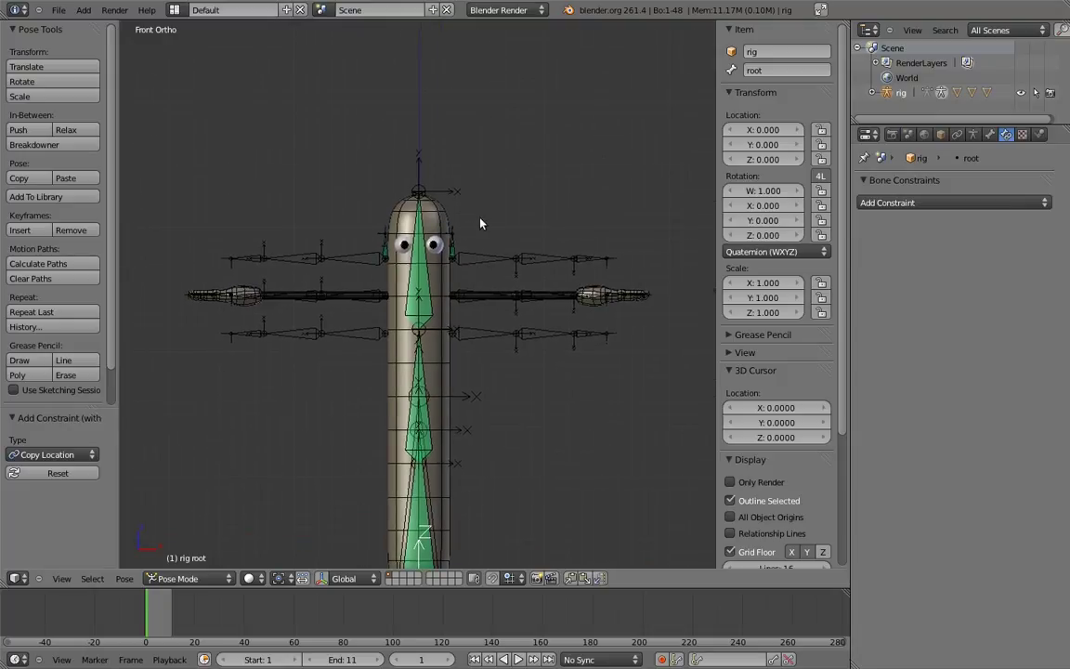
key("Tab")
right_click(471, 255)
middle_click_drag(511, 484, 464, 371, "shift")
scroll(502, 307, "down", 5)
middle_click_drag(451, 436, 542, 437, "shift")
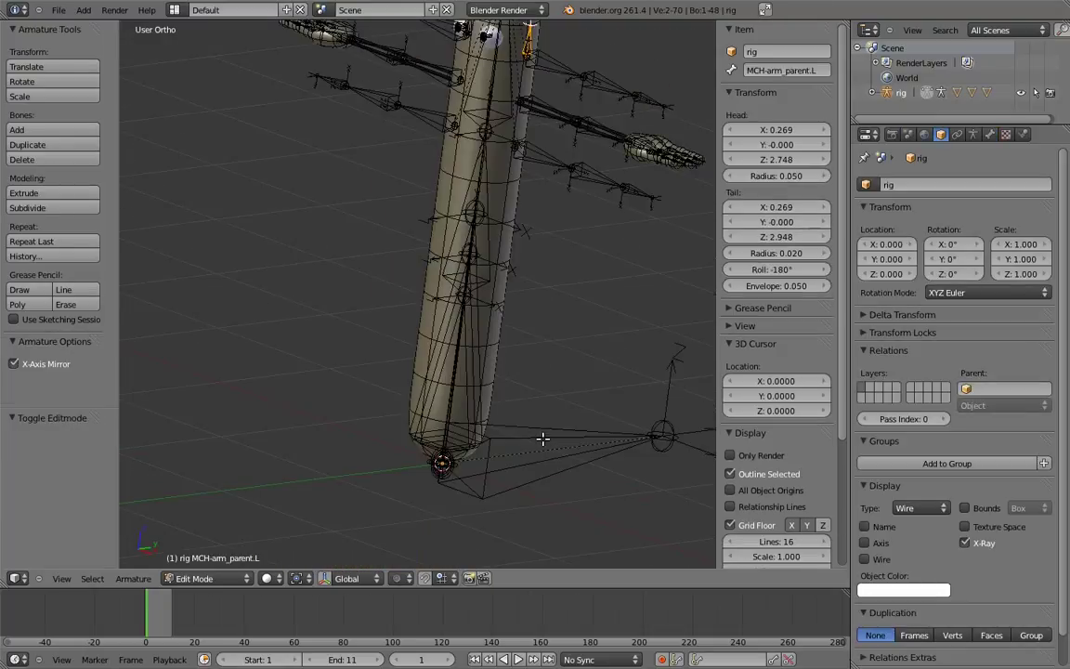
right_click(542, 438)
key("ctrl+p")
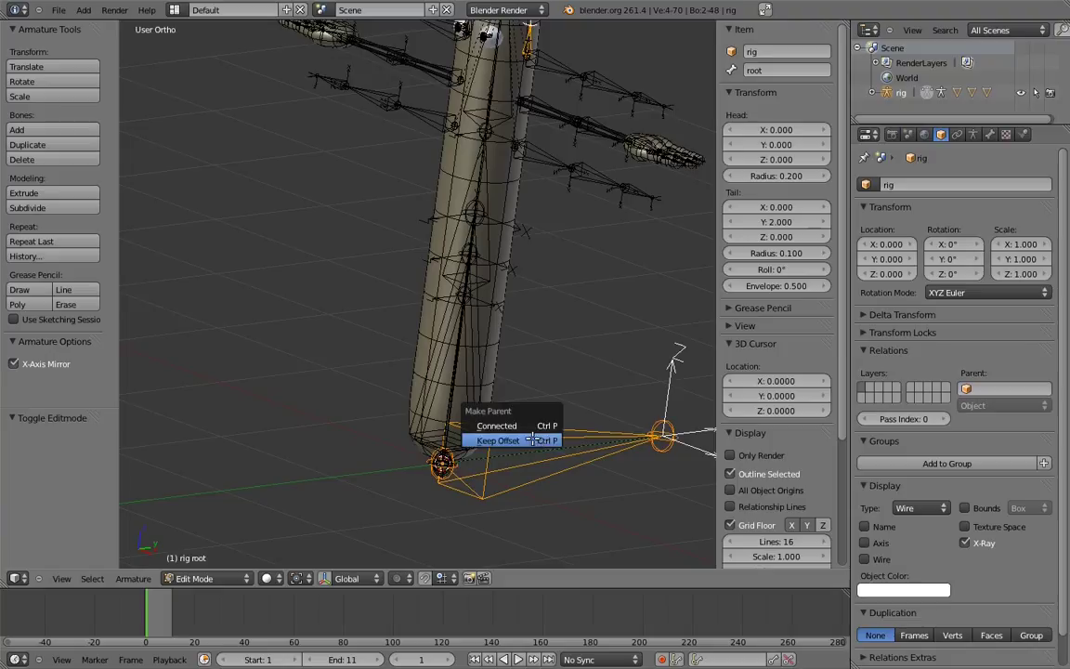
left_click(485, 397)
middle_click_drag(469, 367, 516, 393)
key("KP_1")
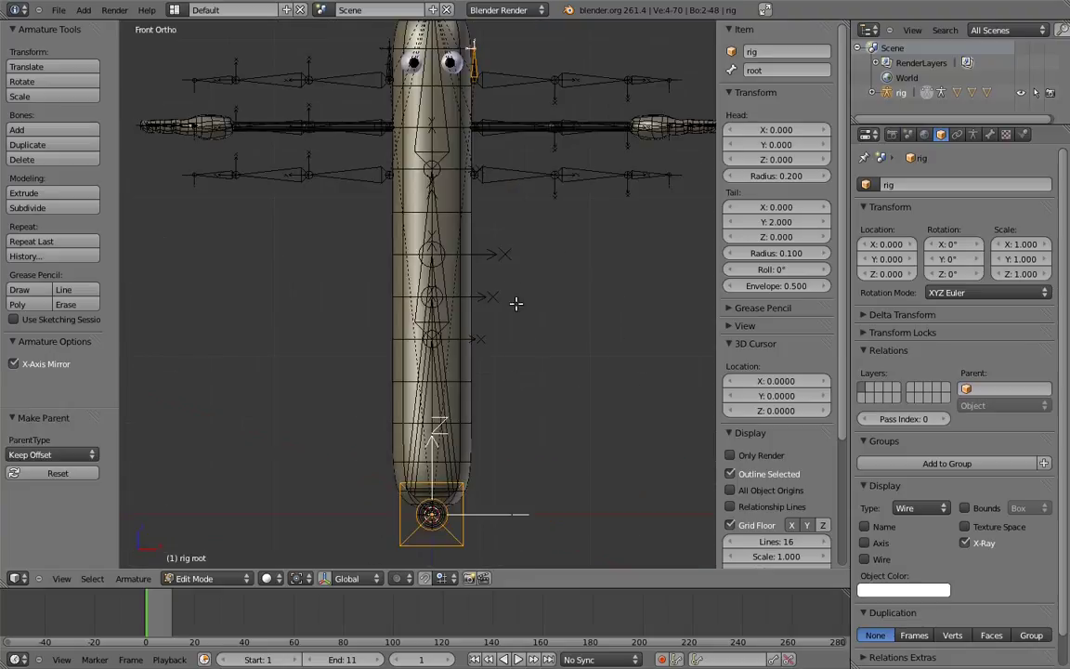
scroll(515, 342, "up", 1)
key("ctrl+Tab")
- Rotate the root bone about 17° to test whether the FK arms rotate with it
scroll(517, 354, "down", 1)
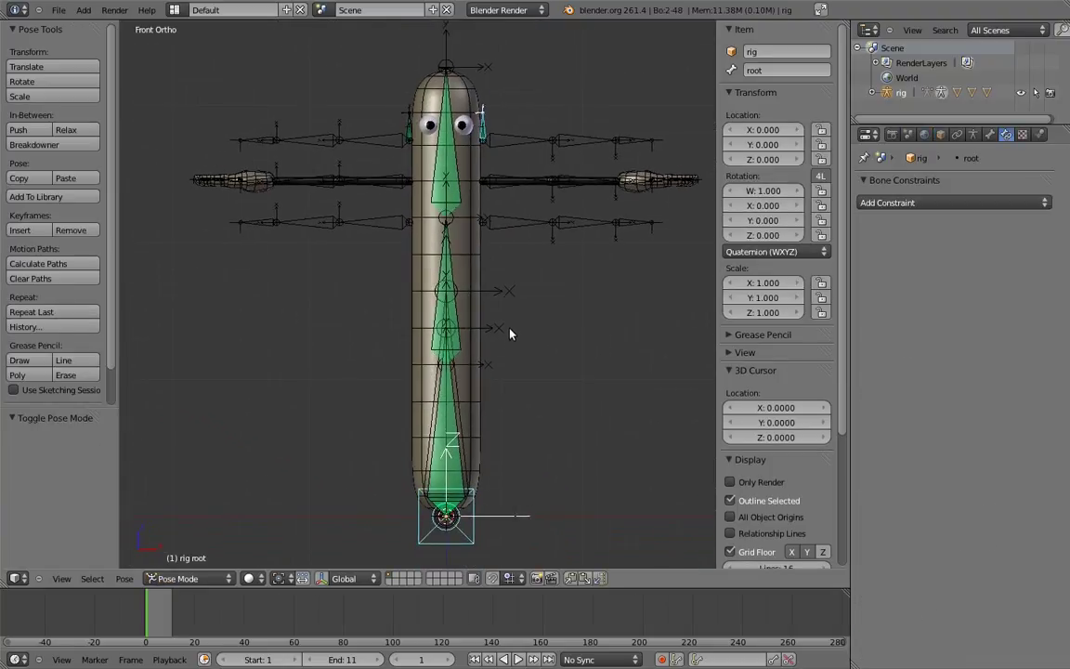
key("r")
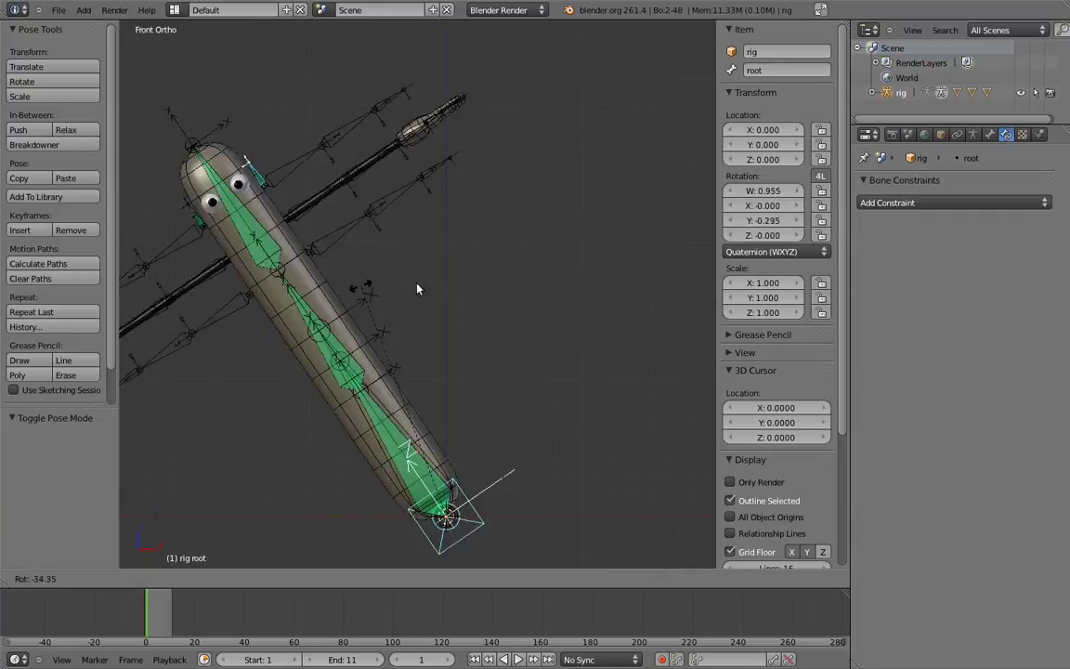
left_click(582, 289)
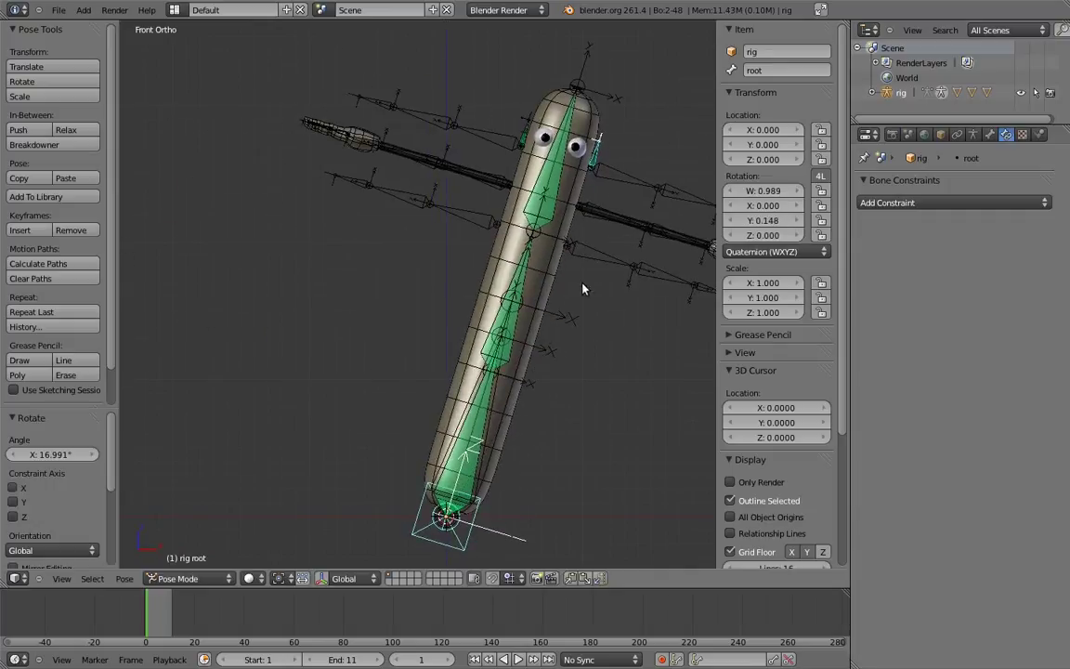
- Try rotating body_top on the tilted rig, cancel it, and clear the rotation of all bones
right_click(489, 402)
key("r")
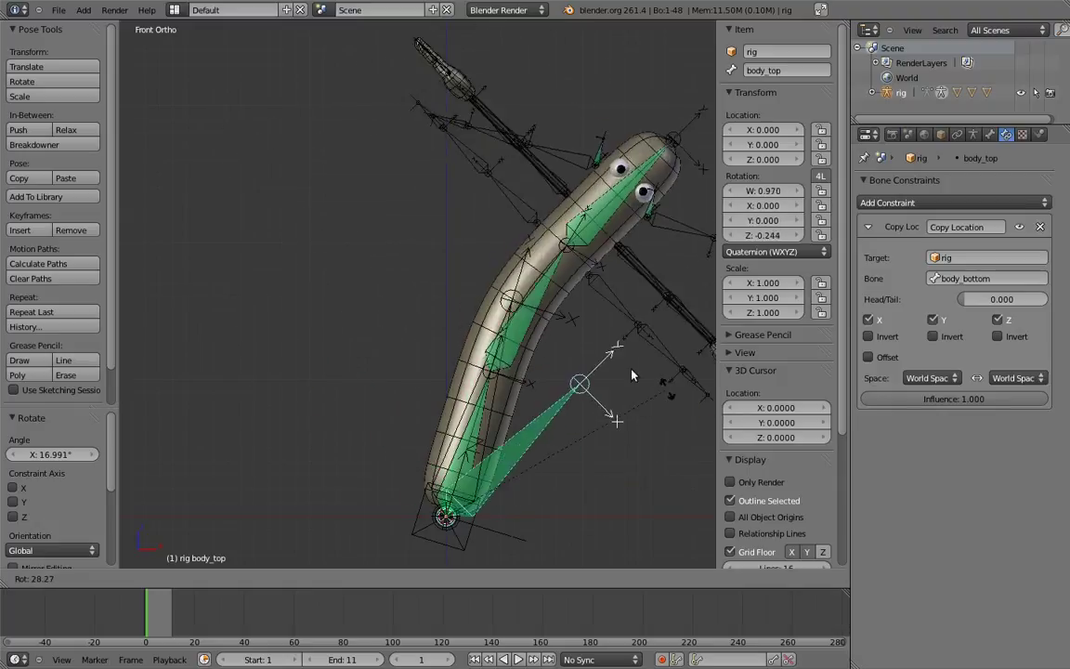
right_click(610, 354)
key("a")
key("a")
key("alt+r")
key("a")
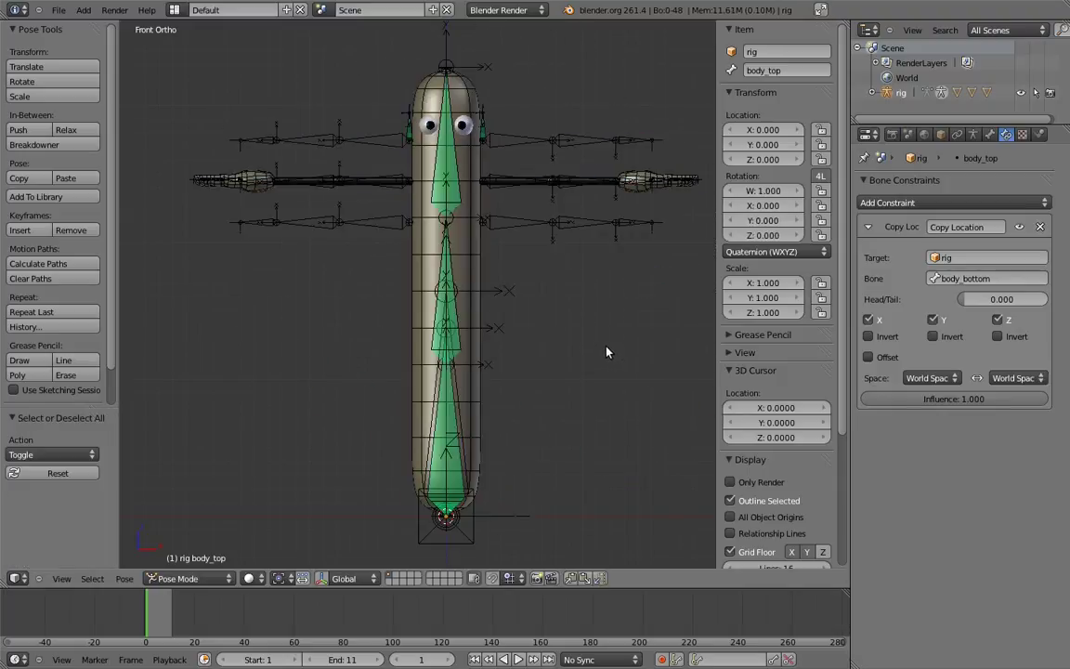
- Add a Copy Transforms constraint to MCH-arm_parent.L targeting MCH-arm_socket.L
scroll(493, 270, "up", 9)
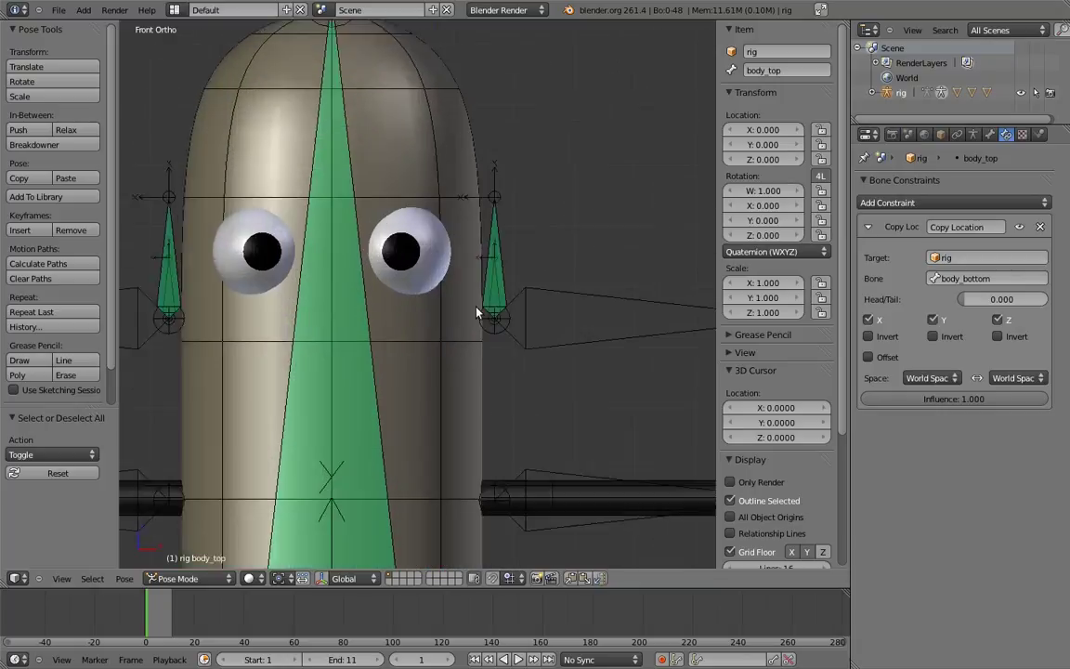
right_click(514, 277)
right_click(529, 260, "shift")
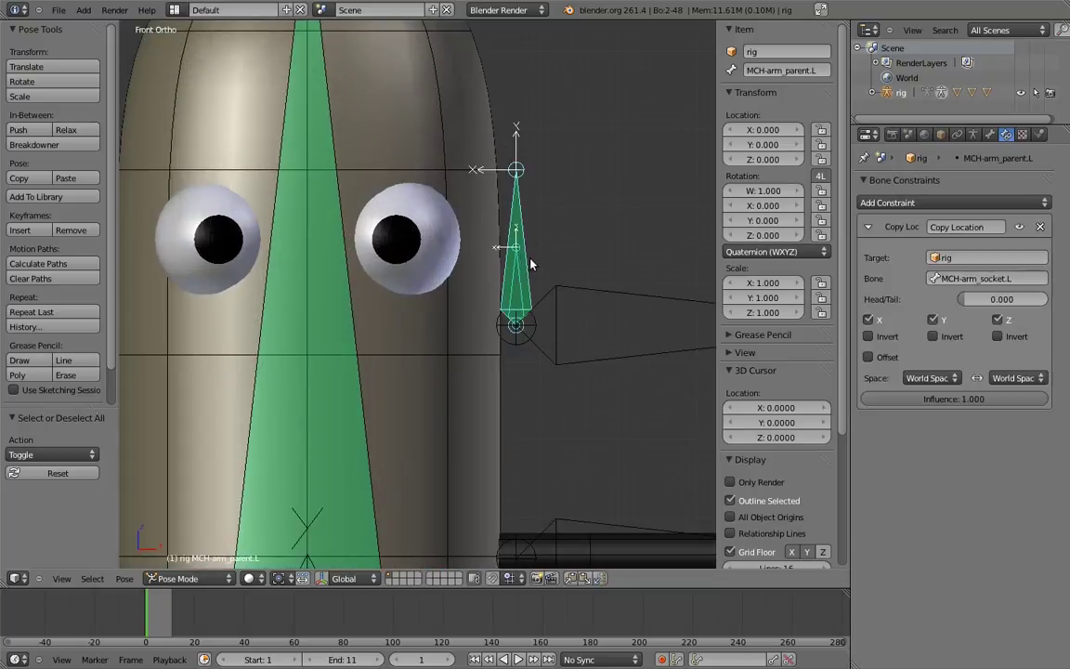
key("ctrl+shift+c")
left_click(485, 308)
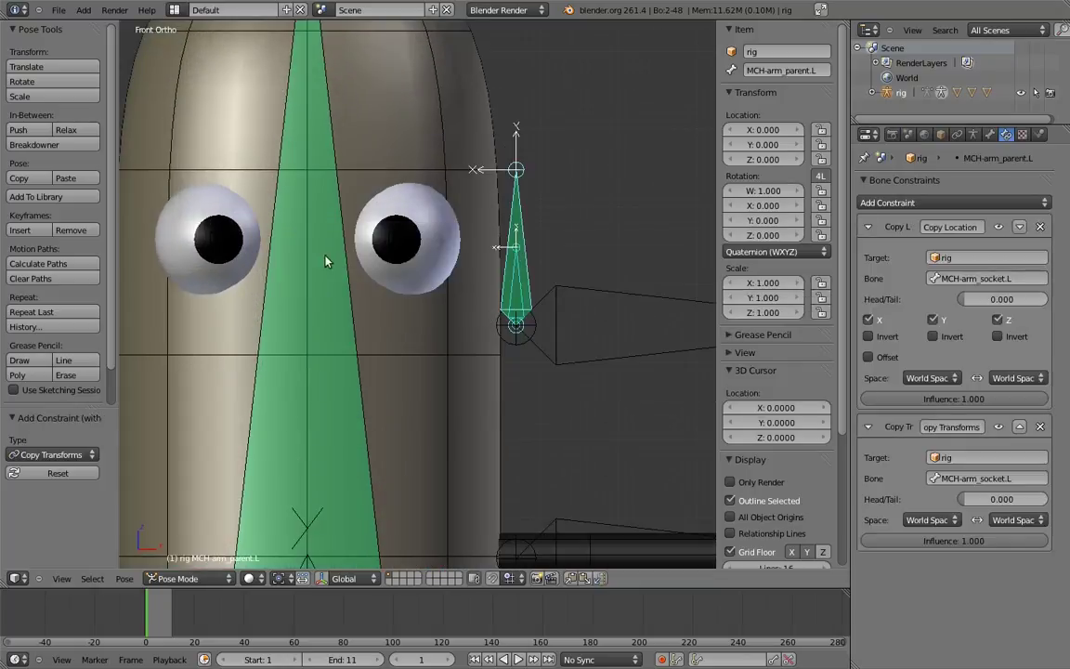
- Add a Copy Transforms constraint to MCH-arm_parent.R targeting MCH-arm_socket.R
key("KP_Decimal")
right_click(441, 271)
right_click(440, 271, "shift")
key("shift+ctrl+c")
left_click(442, 276)
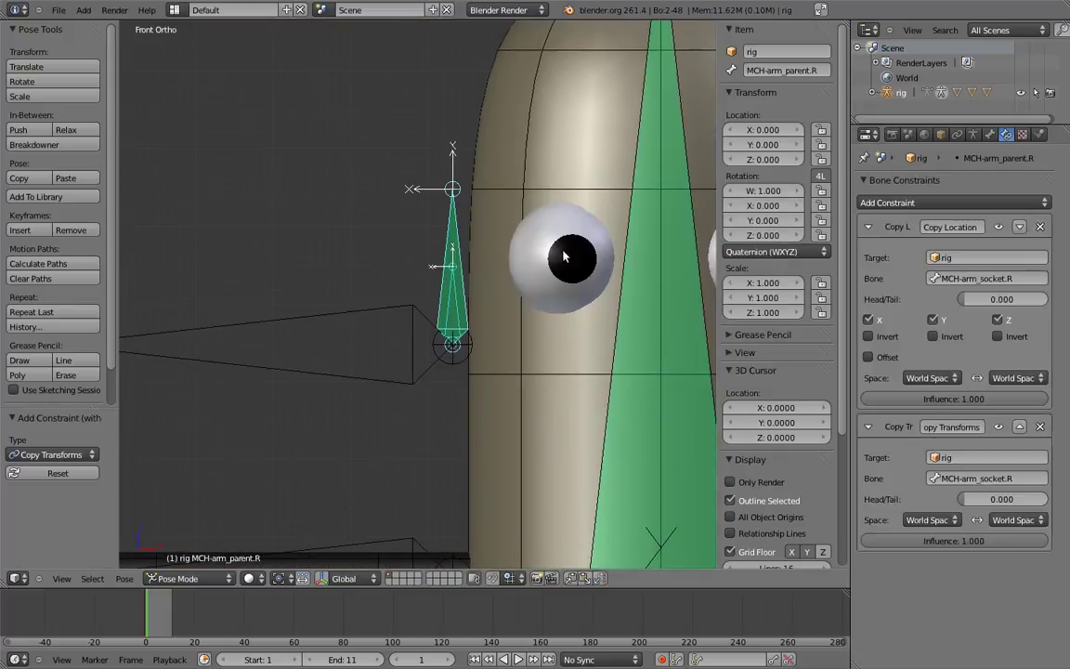
- Test-rotate body_top to check the arms with the Copy Transforms constraints, and cancel the rotation
middle_click_drag(591, 257, 436, 234, "shift")
middle_click_drag(436, 234, 554, 156, "ctrl")
middle_click_drag(545, 340, 561, 195, "shift")
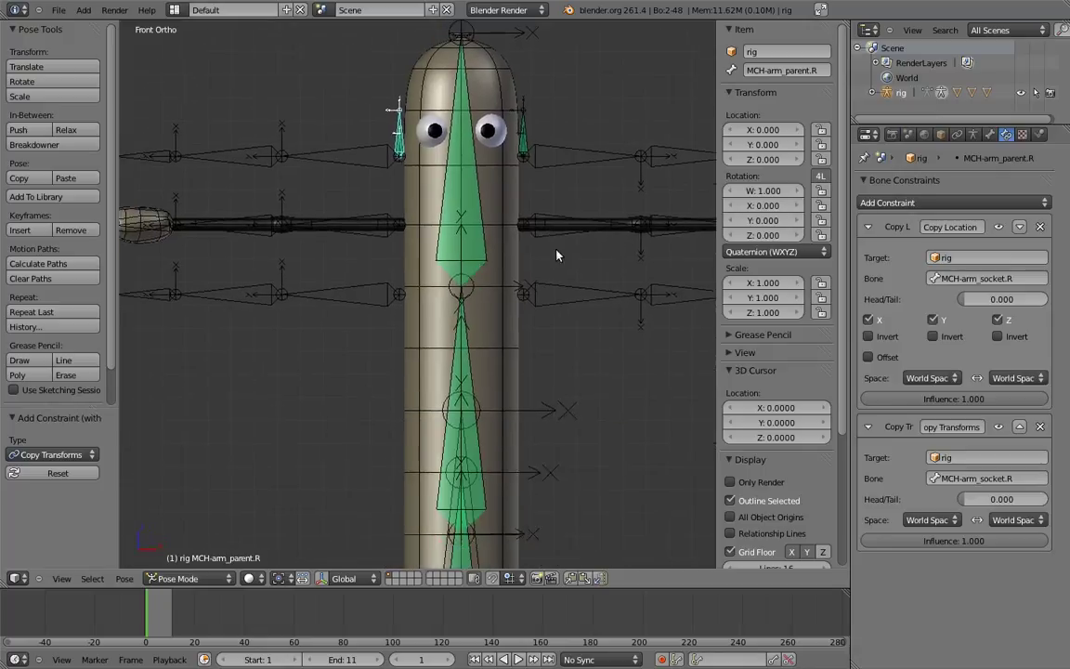
scroll(561, 199, "down", 3)
right_click(449, 327)
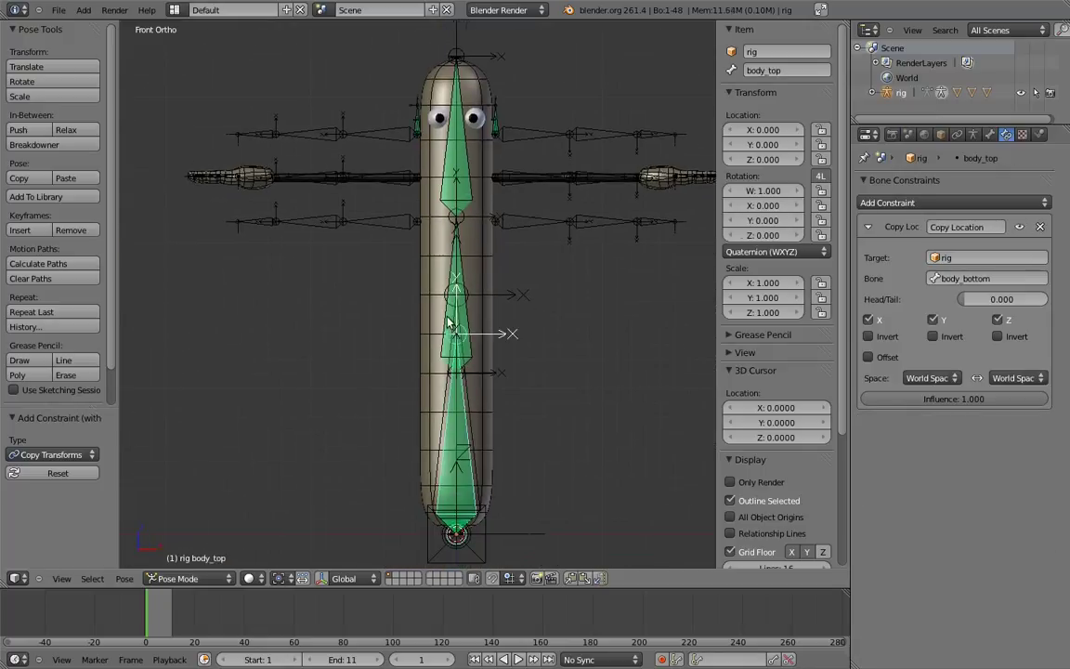
key("r")
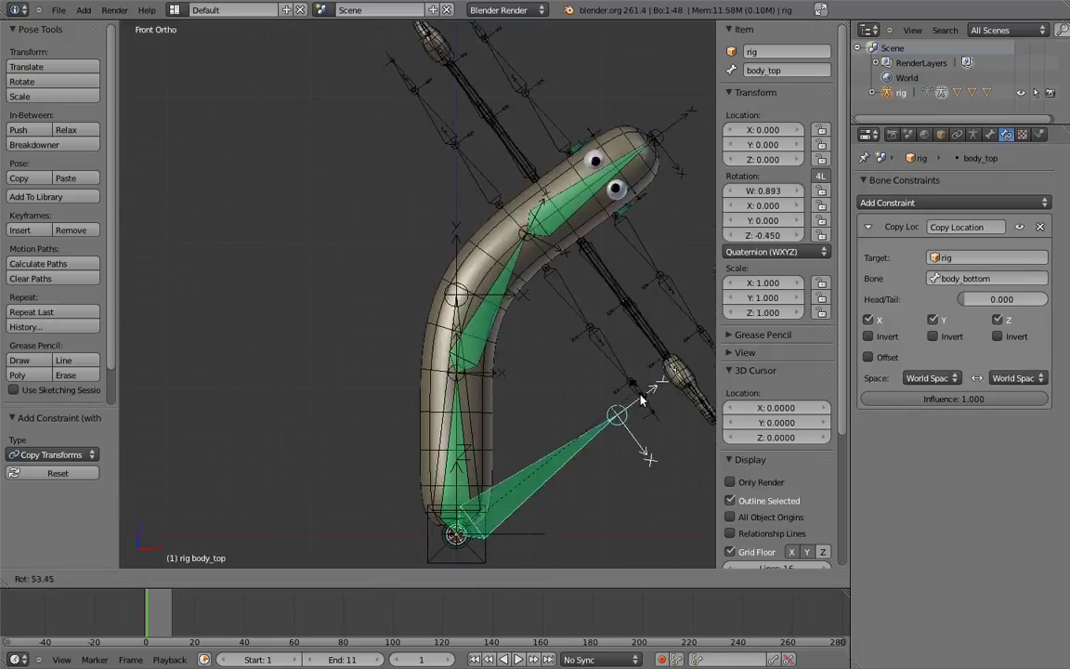
key("Escape")
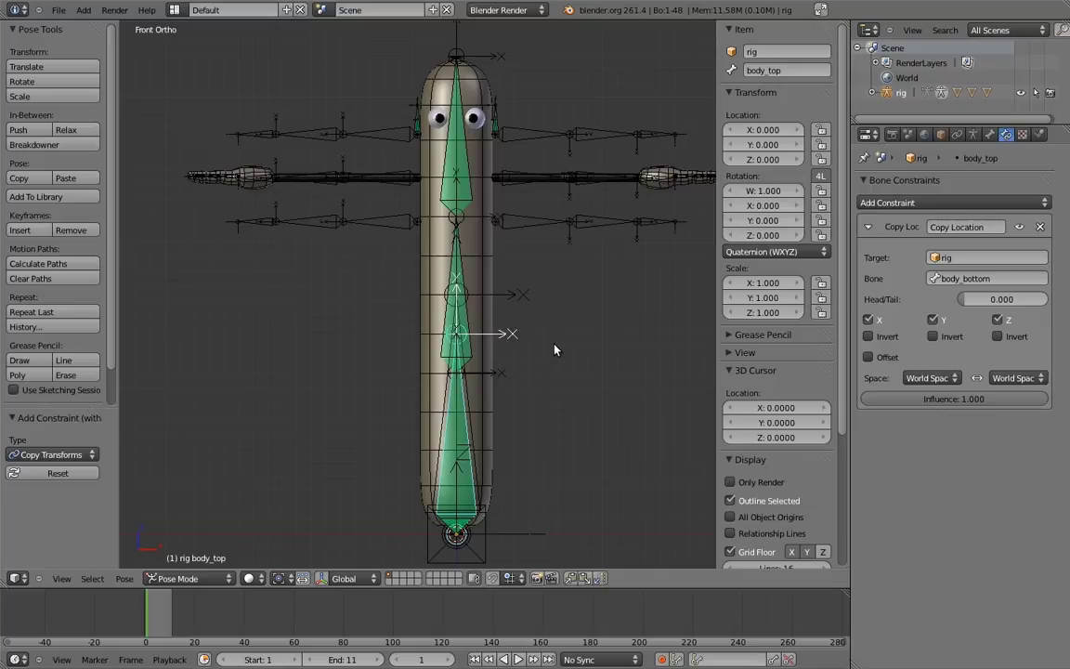
key("shift+s")
left_click(553, 350)
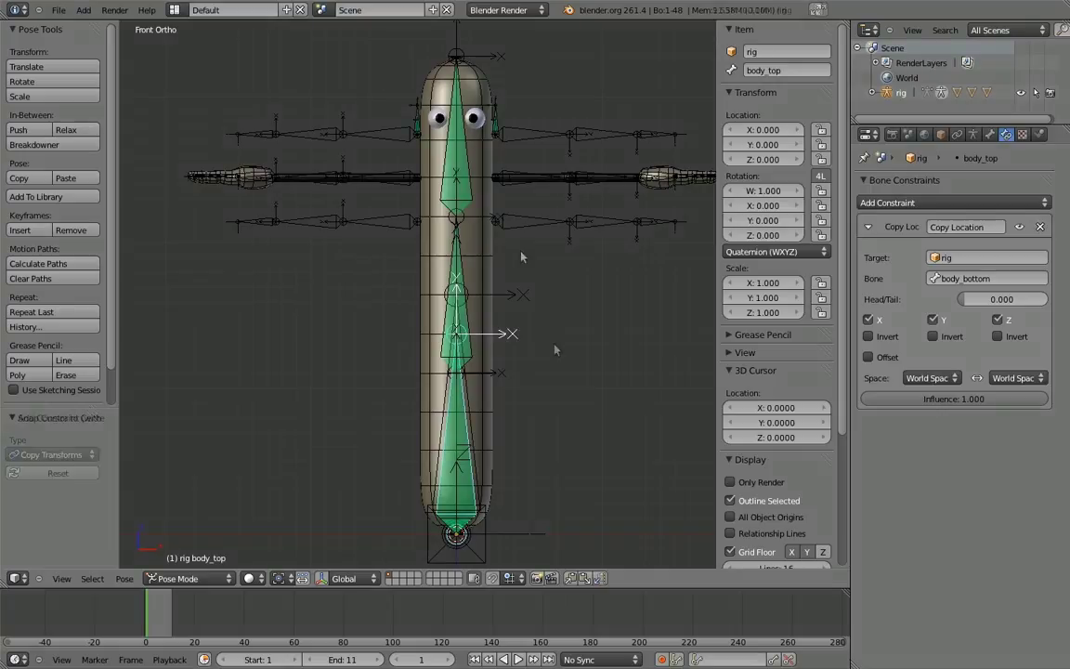
- Add a custom property named isolate_rotation to the bone upper_arm.fk.L, with value 1.0 and range 0 to 1
right_click(548, 135)
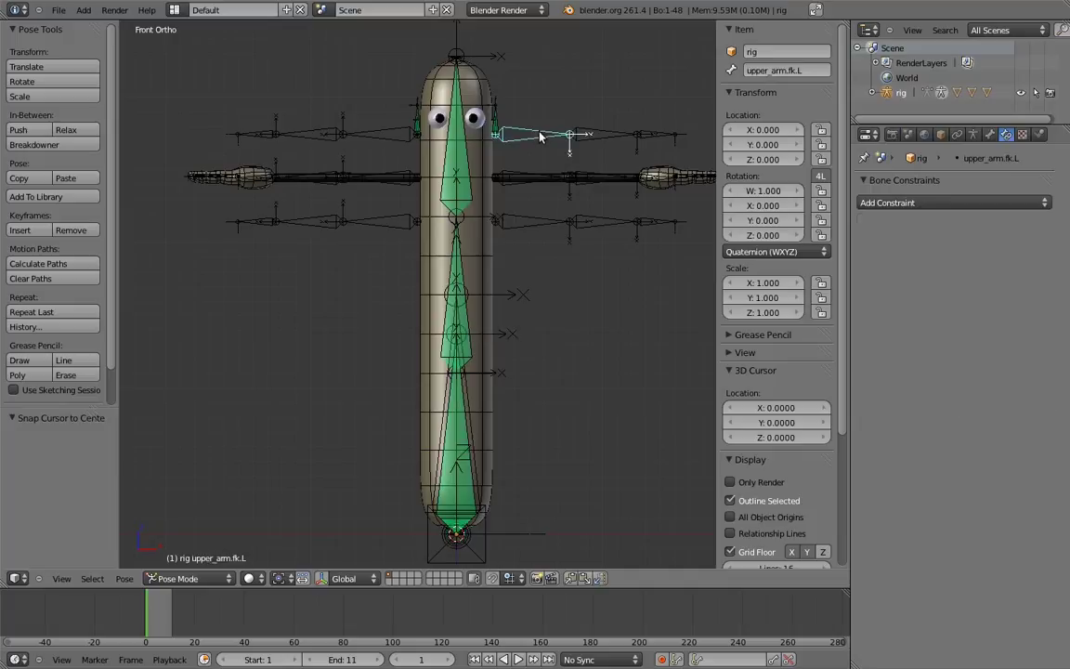
left_click(990, 137)
left_click(954, 592)
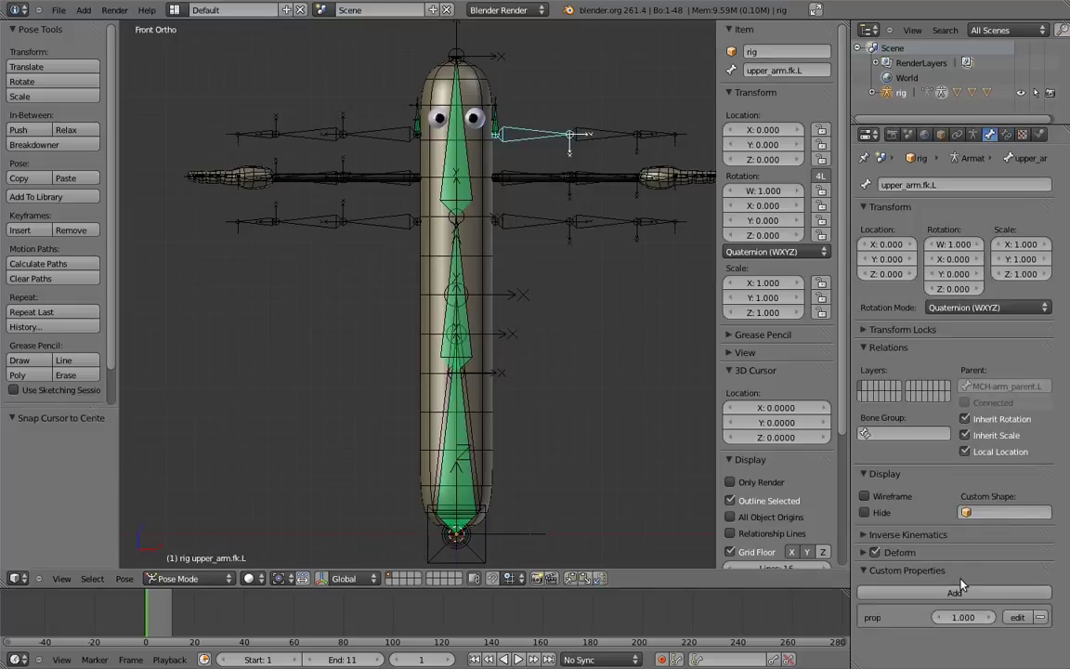
left_click(1017, 617)
left_click(997, 539)
key("BackSpace")
type("isolate_rot")
type("ation")
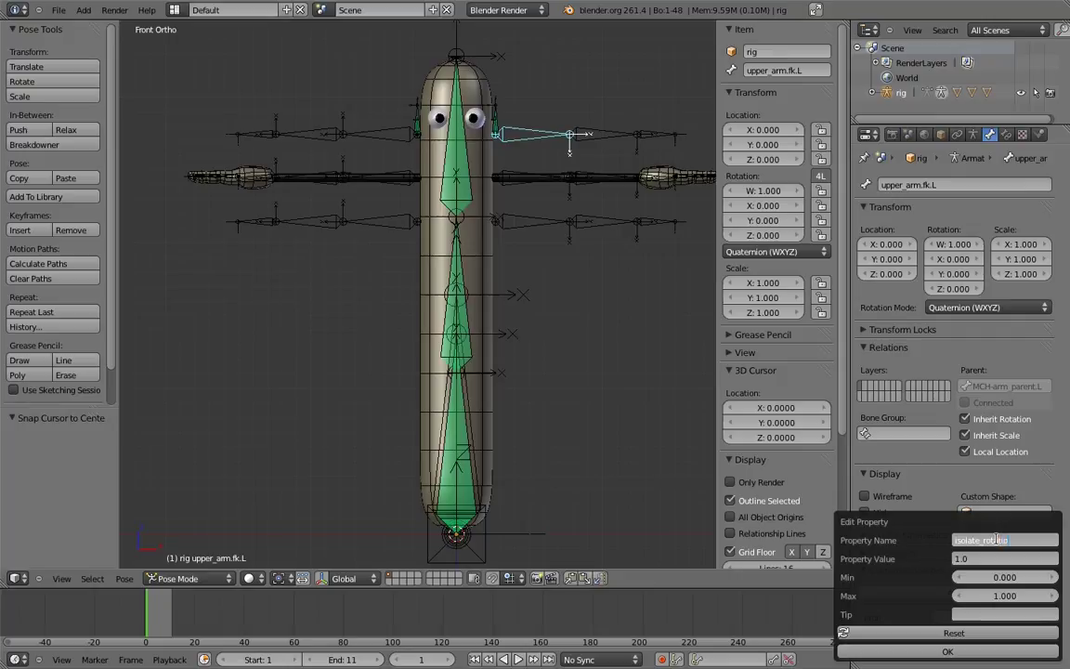
key("Return")
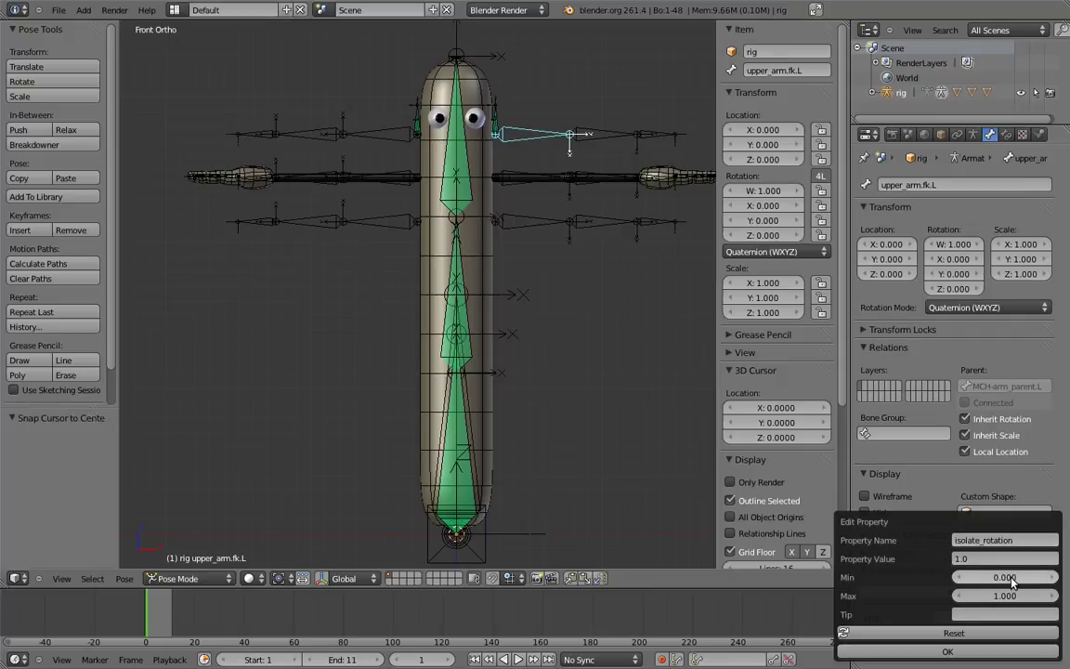
left_click(961, 648)
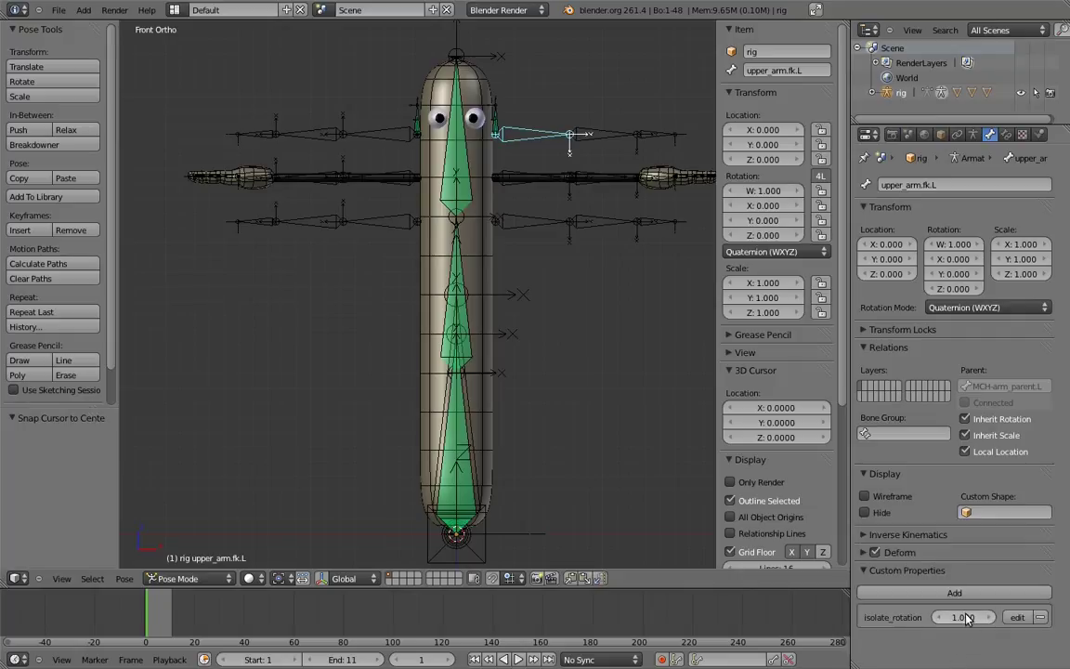
- Copy the isolate_rotation data path and add a driver to the Copy Transforms influence on MCH-arm_parent.L
right_click(955, 617)
left_click(910, 605)
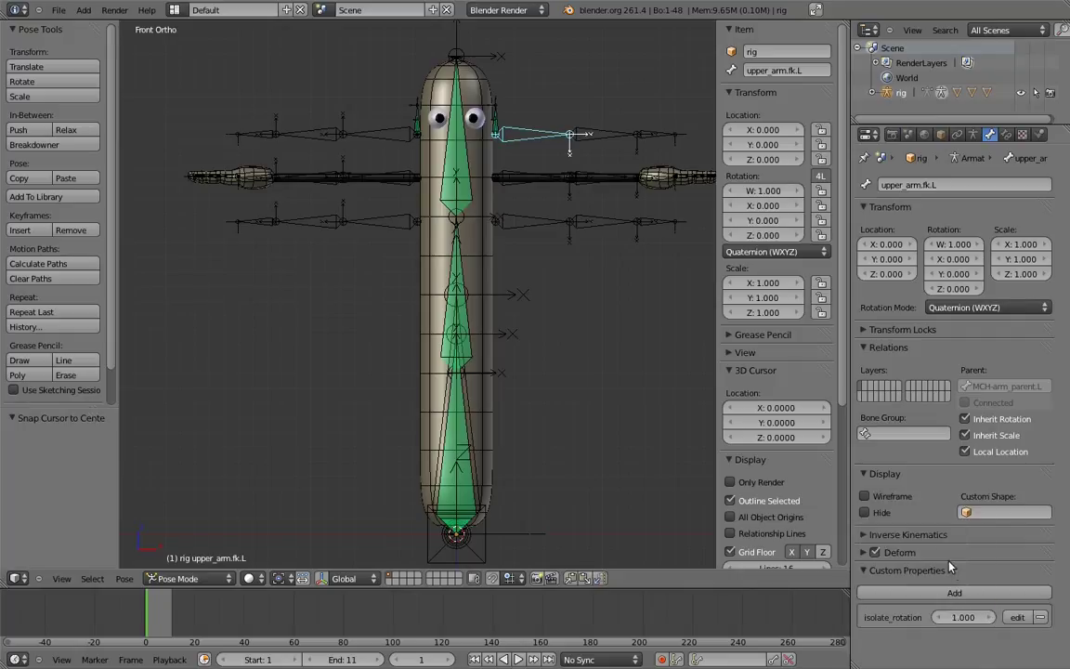
right_click(510, 120)
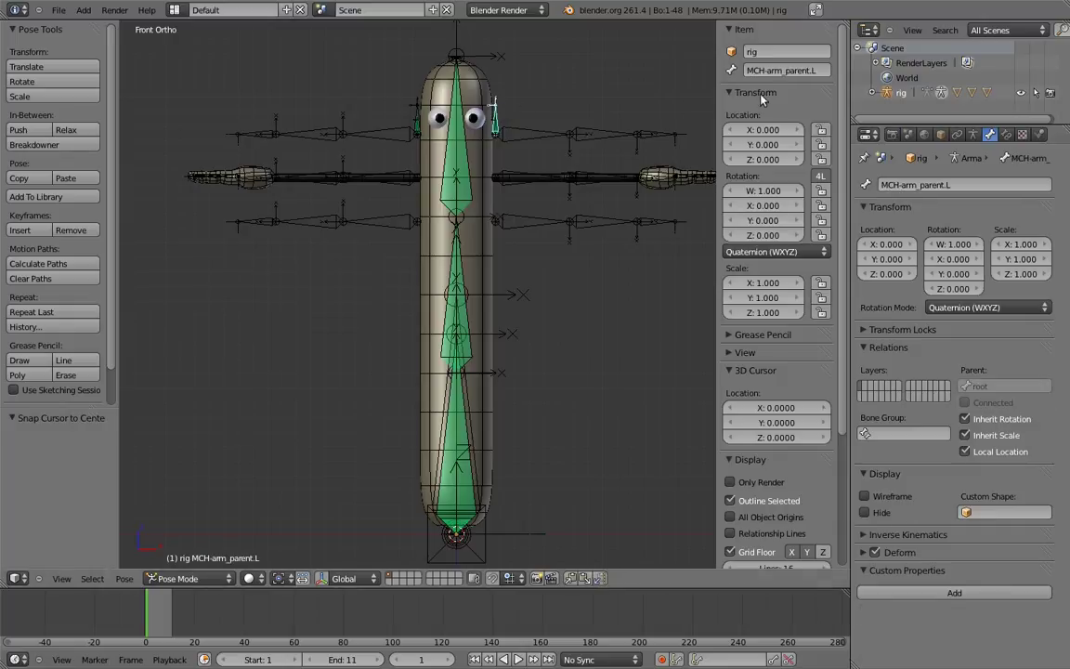
left_click(1007, 134)
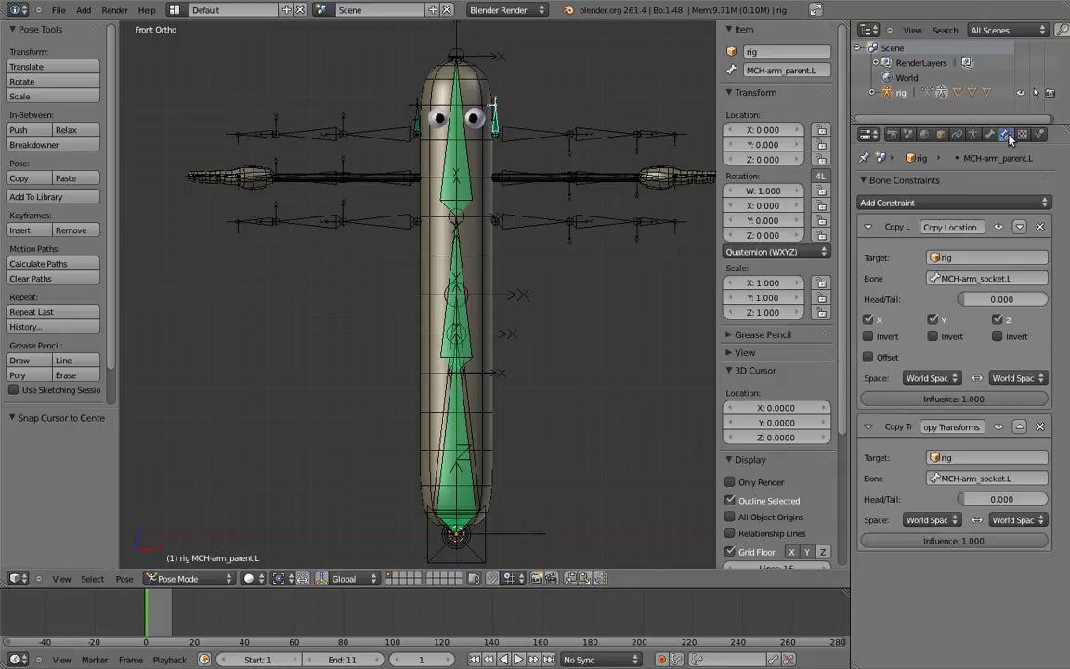
right_click(954, 542)
left_click(953, 539)
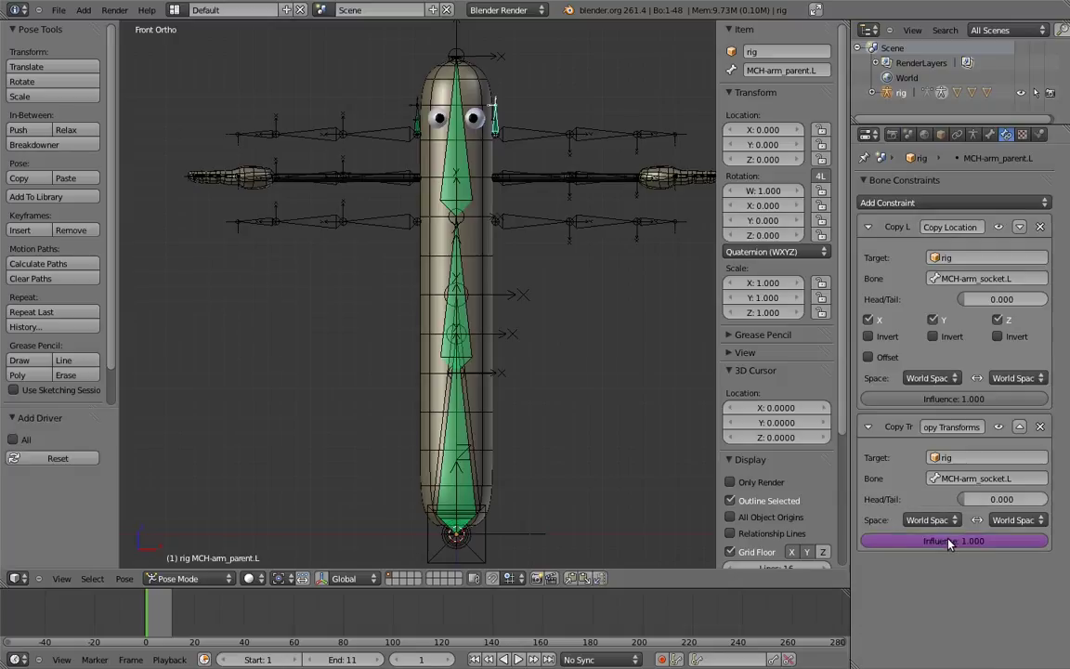
- Split the 3D view, turn the new area into a Graph Editor in Drivers mode, and select the MCH-arm_parent.L Influence driver
left_click_drag(841, 26, 403, 87)
left_click(16, 577)
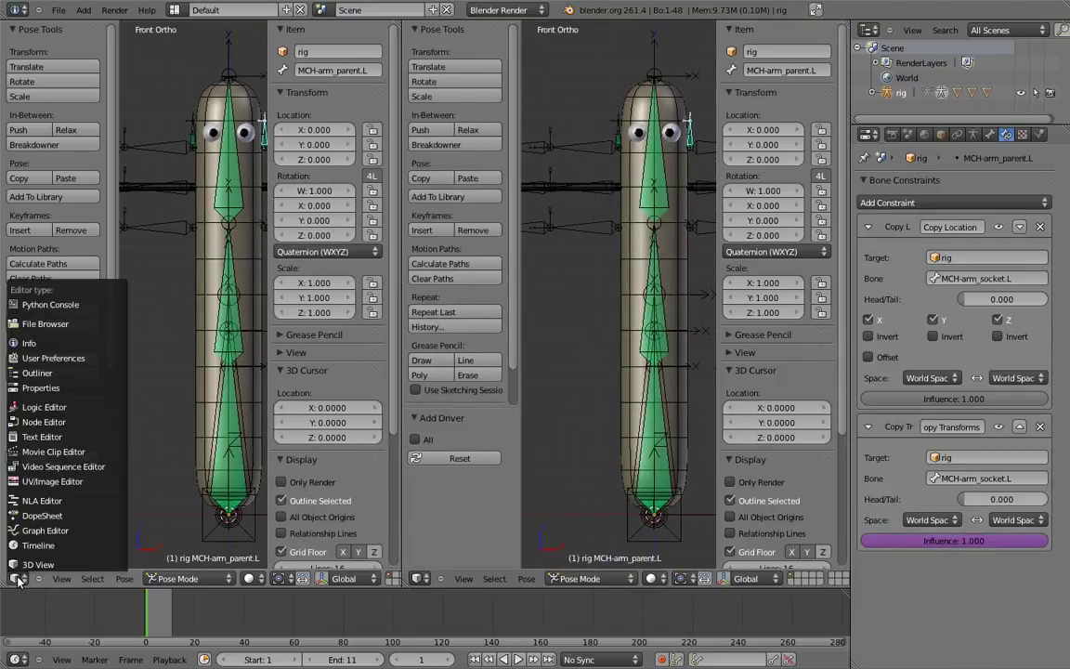
left_click(37, 481)
left_click(259, 579)
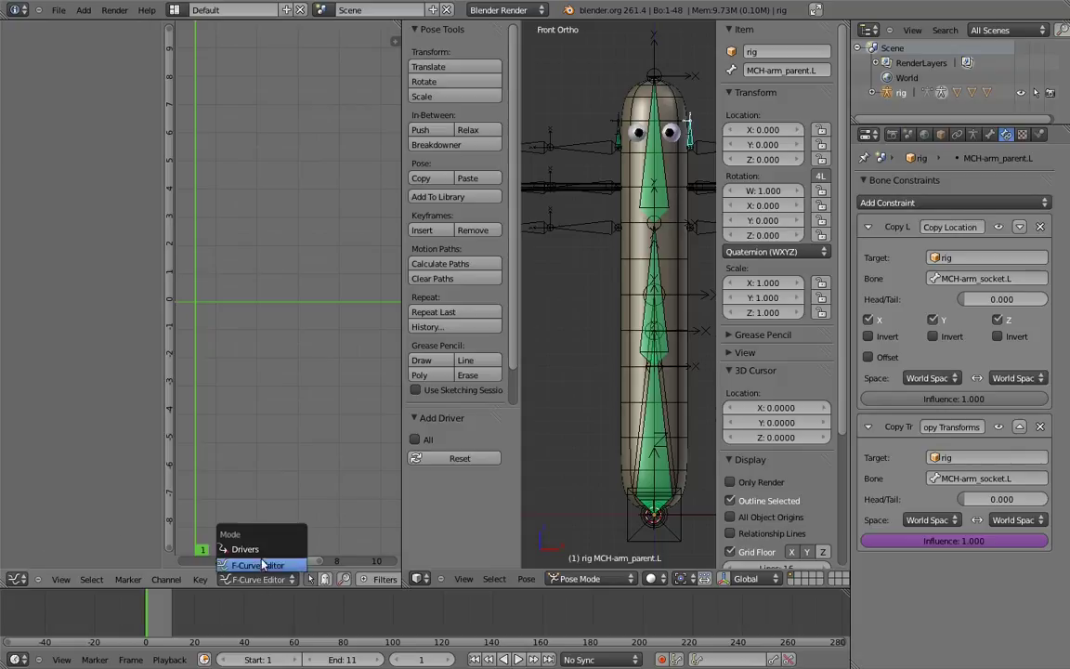
left_click(244, 544)
left_click(82, 57)
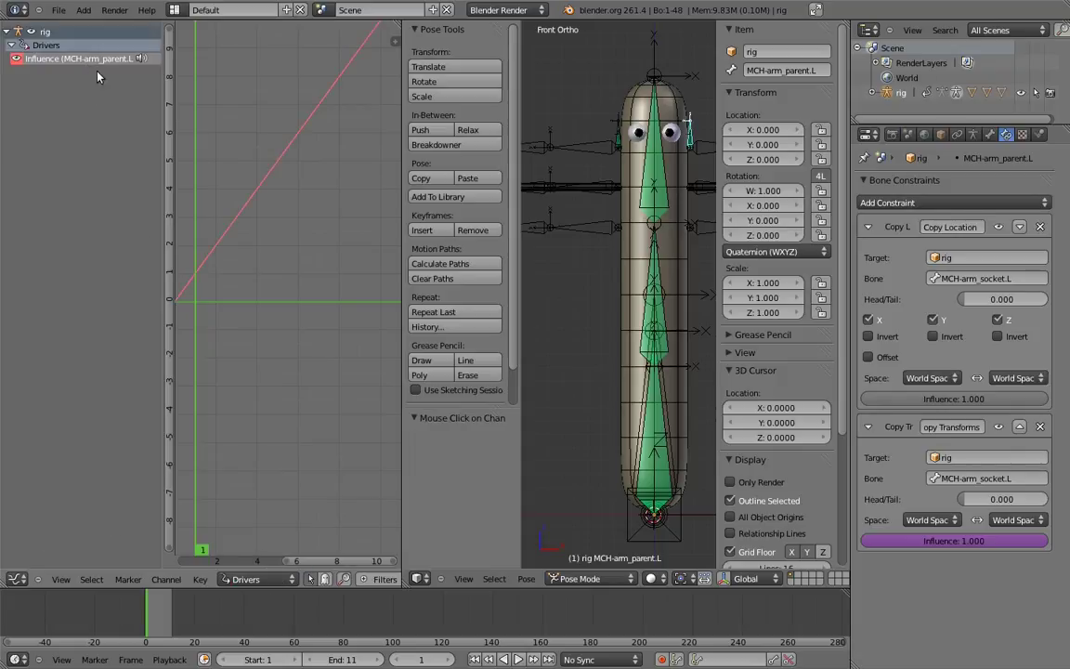
- Set the driver to Sum Values with a Single Property variable using object rig and the copied isolate_rotation path, and update dependencies
key("n")
left_click(265, 48)
left_click(267, 65)
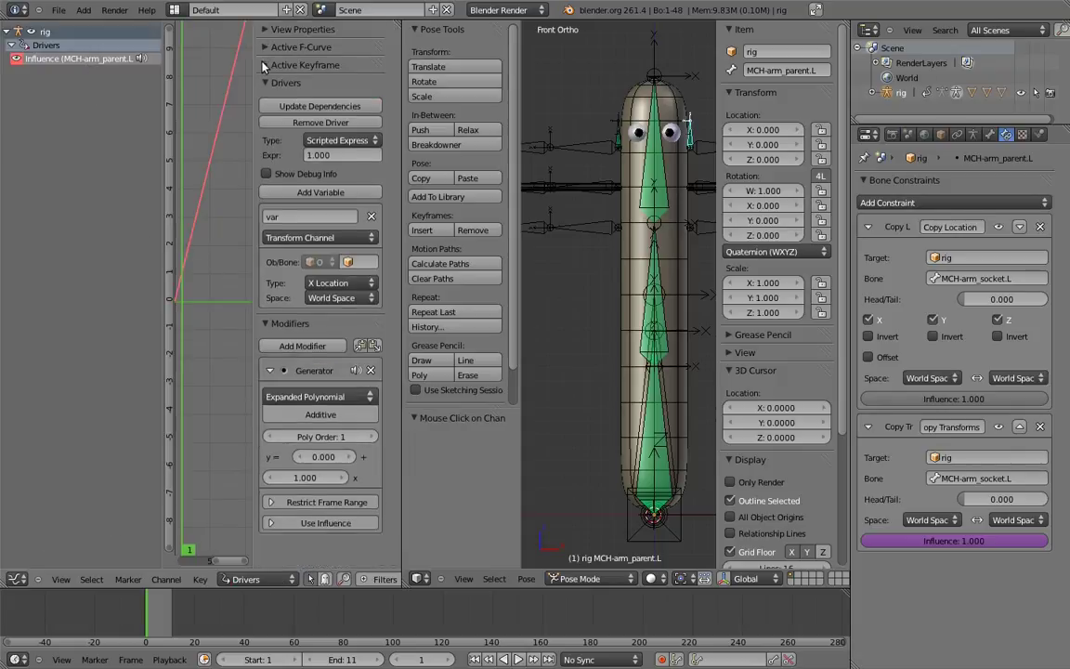
left_click(267, 324)
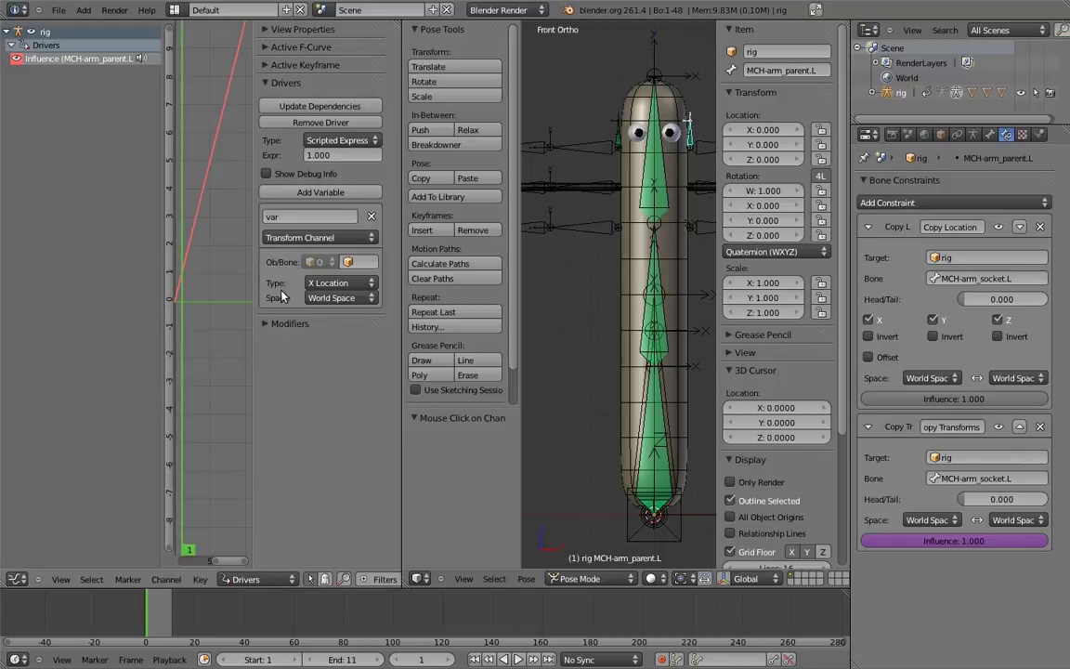
left_click(339, 238)
left_click(293, 223)
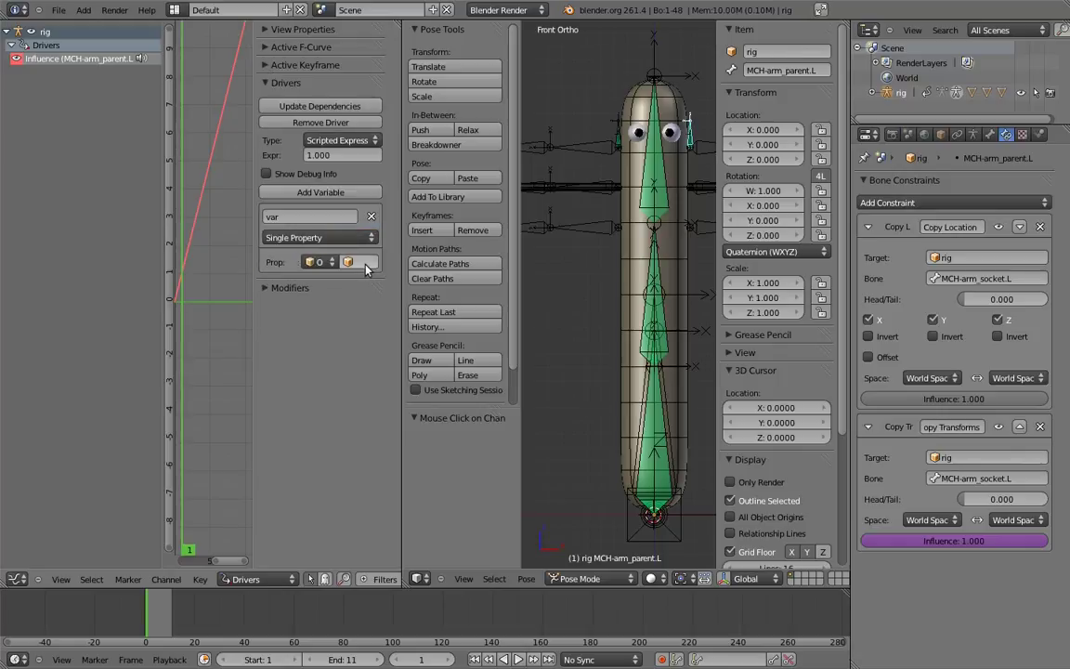
left_click(352, 261)
left_click(358, 329)
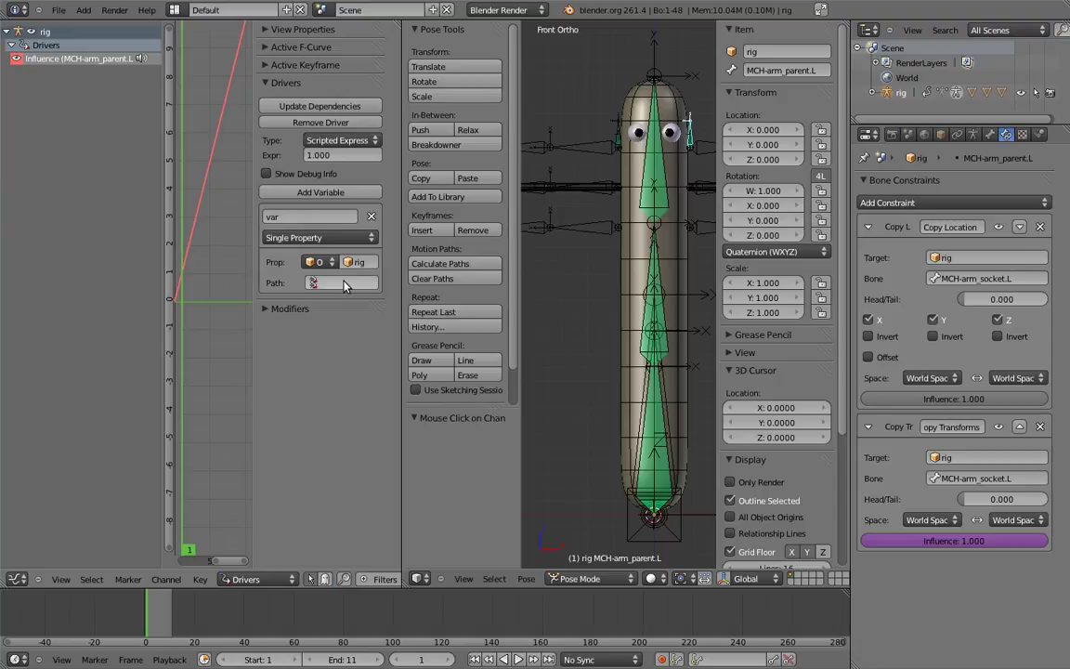
key("ctrl+v")
left_click(339, 140)
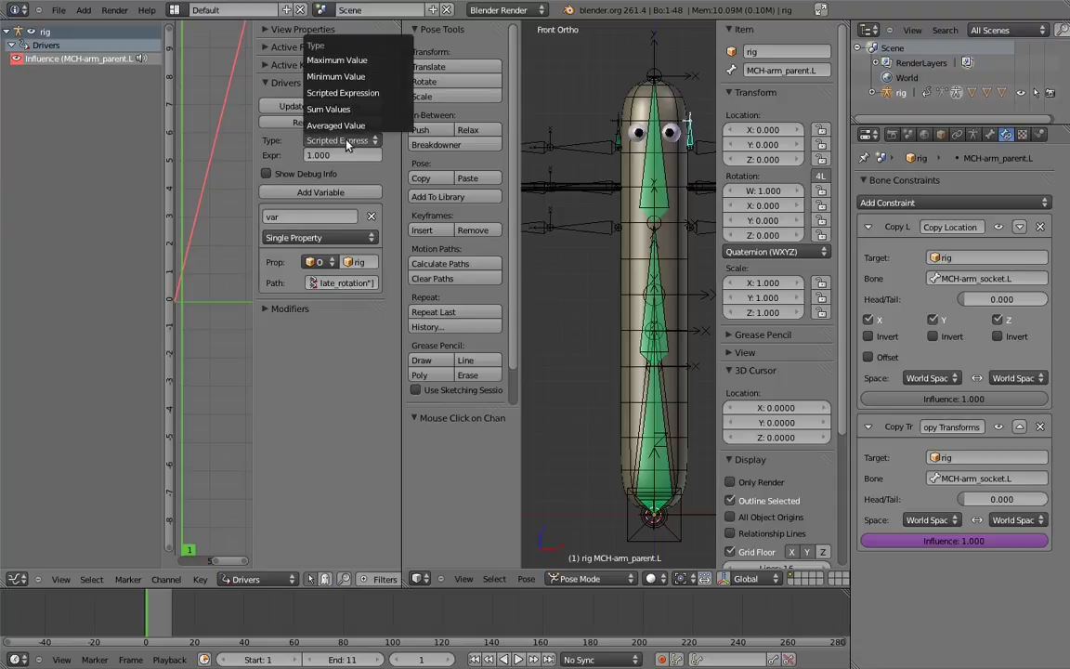
left_click(343, 107)
left_click(333, 107)
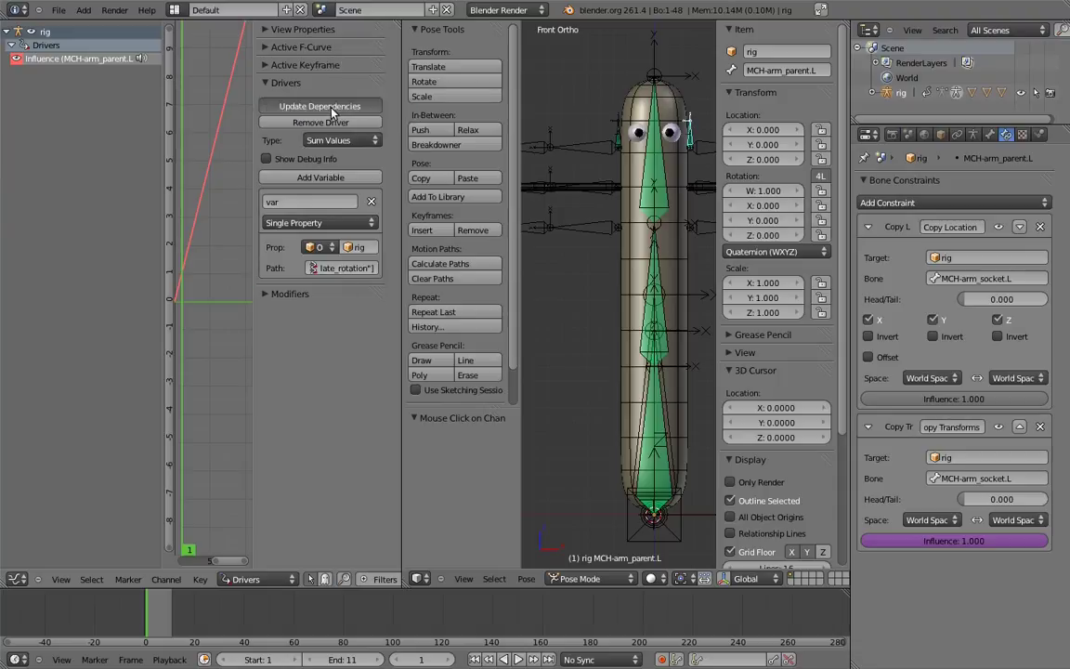
- Rotate body_top by about -60° to bend the worm's body sideways for testing the driven arm
scroll(560, 288, "down", 3)
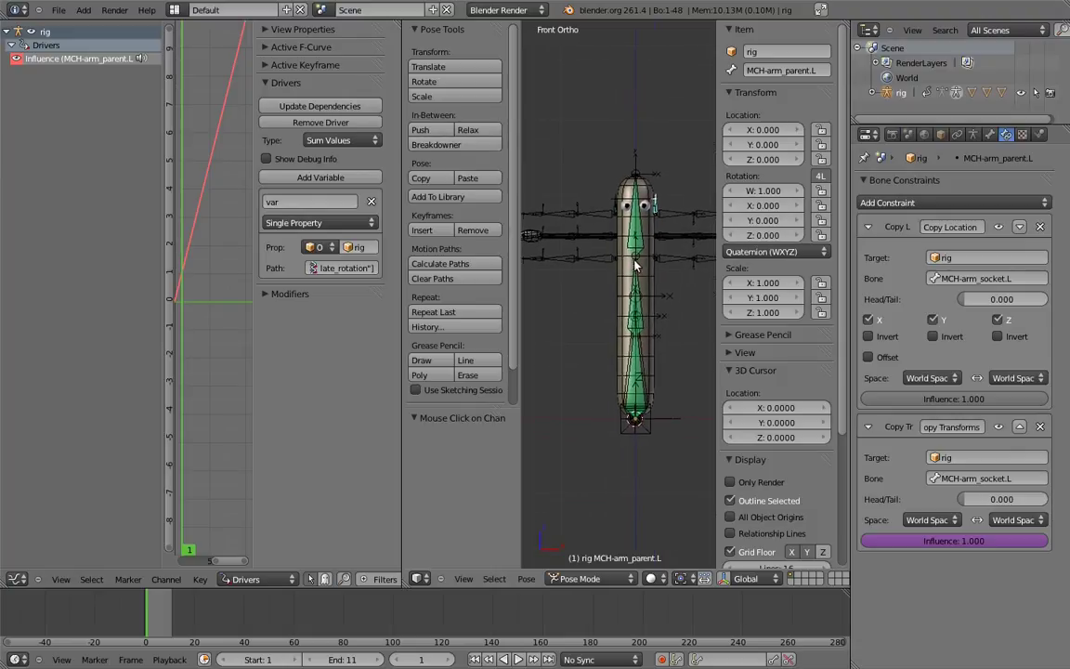
right_click(639, 384)
right_click(639, 384)
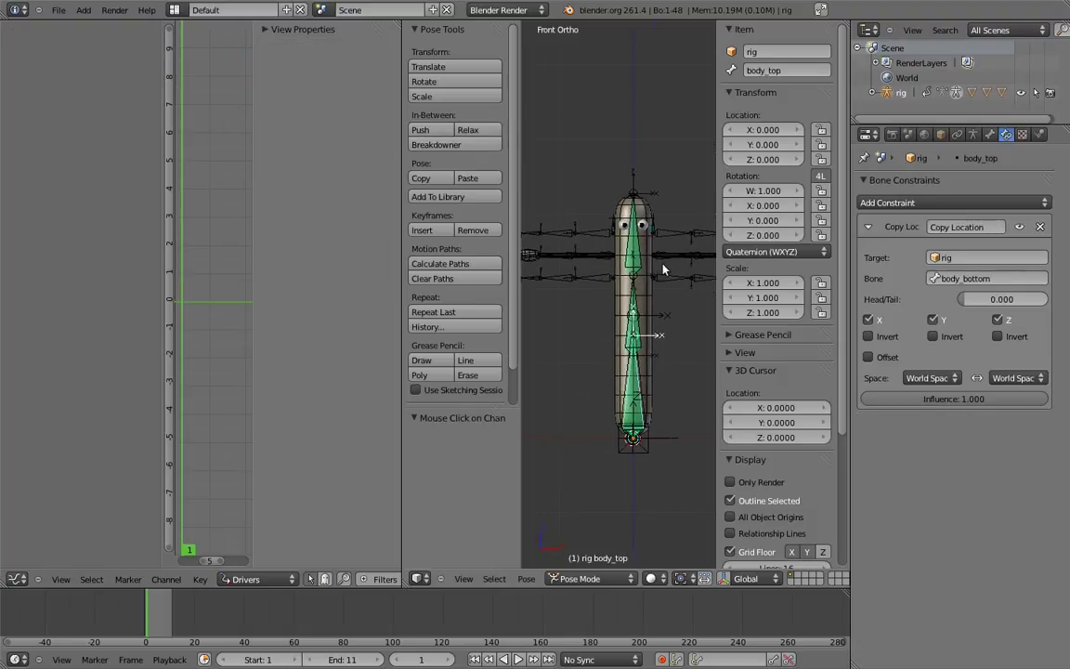
key("r")
left_click(577, 397)
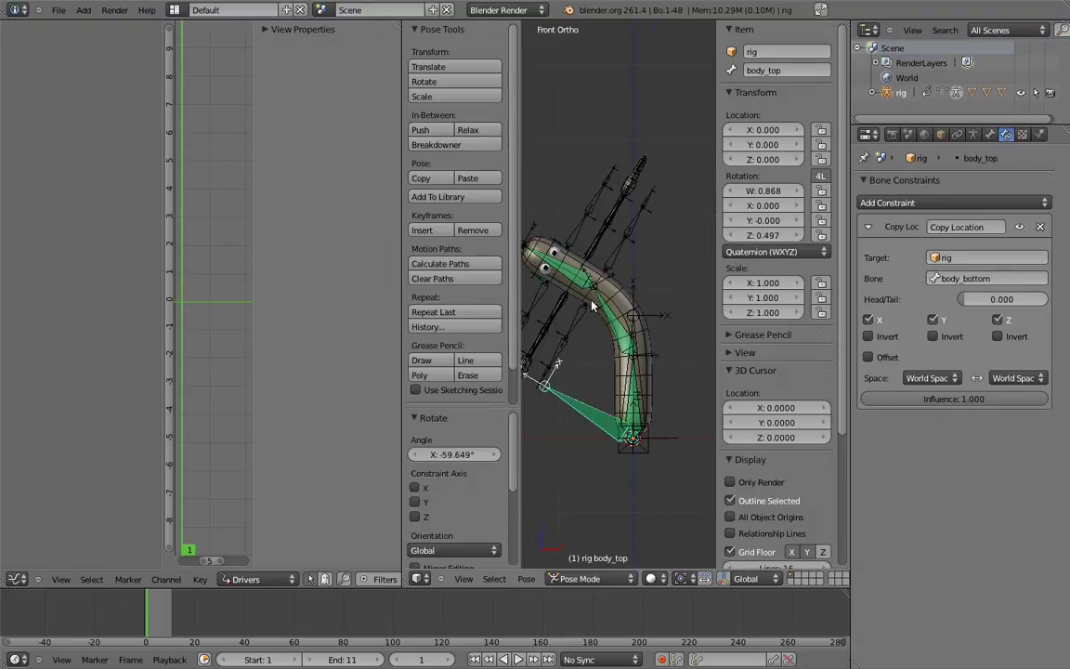
- Test the driver by sliding isolate_rotation on upper_arm.fk.L between 1 and 0, leaving it at 0
right_click(573, 239)
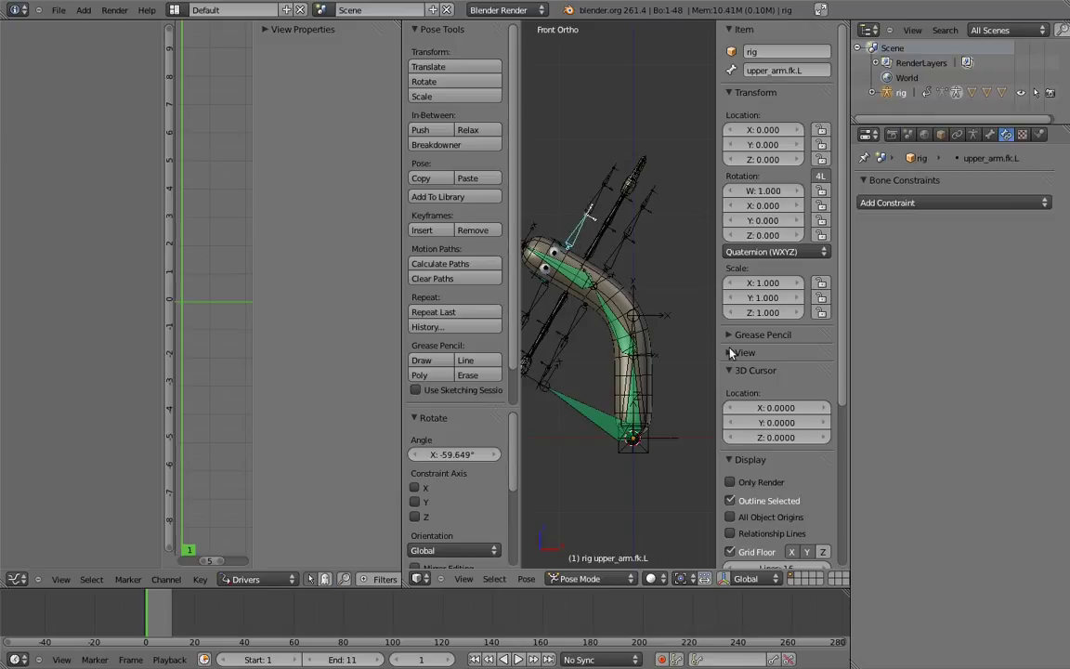
left_click(731, 371)
left_click(733, 388)
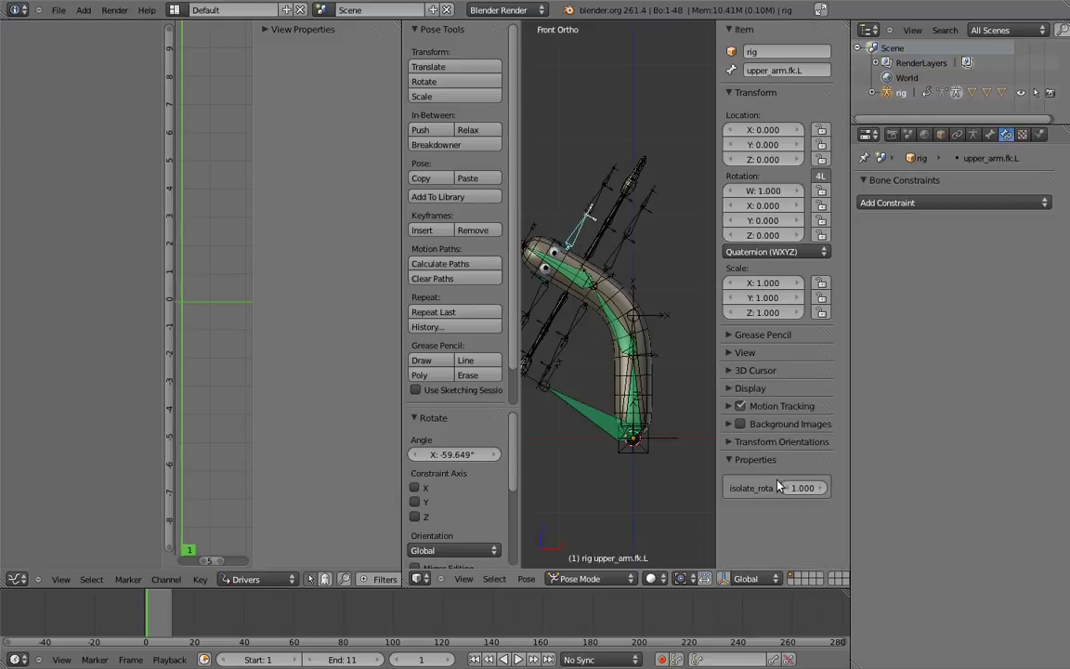
left_click_drag(808, 491, 517, 423)
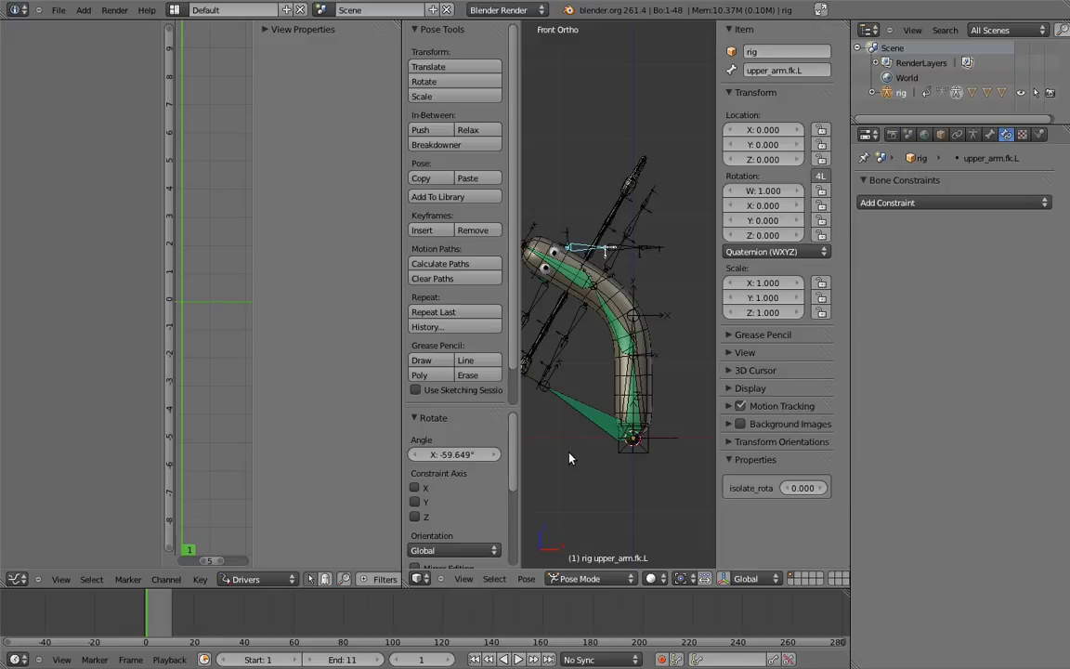
left_click_drag(790, 496, 966, 493)
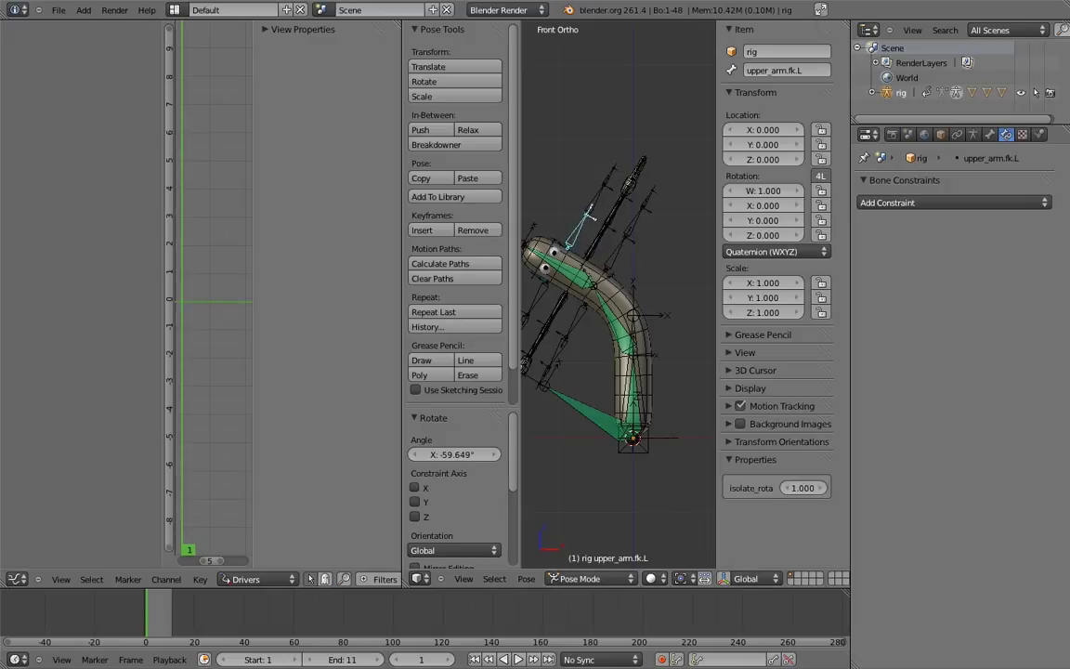
left_click_drag(805, 492, 401, 474)
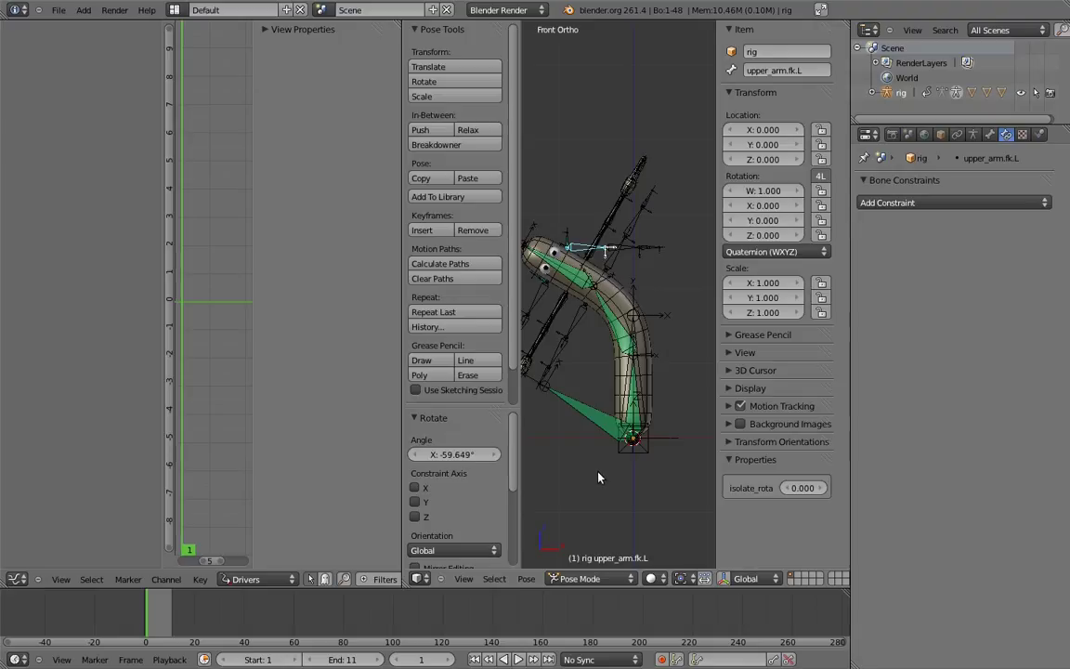
- Try the scripted expression 1.000-var on the MCH-arm_parent.L influence driver, and return the driver type to Sum Values
right_click(566, 237)
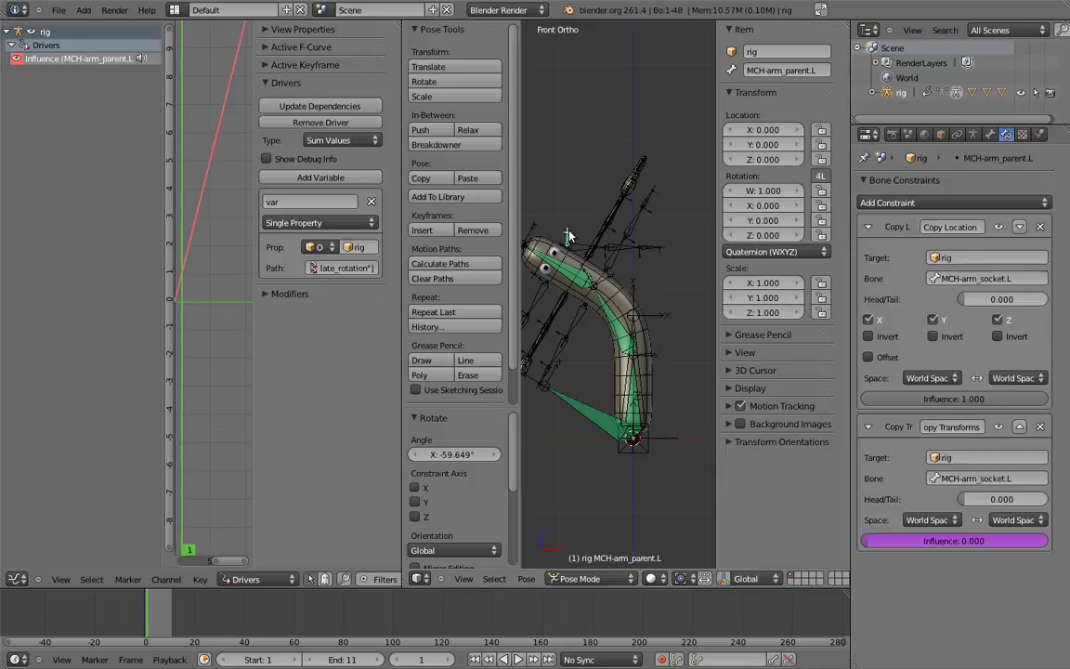
left_click(315, 140)
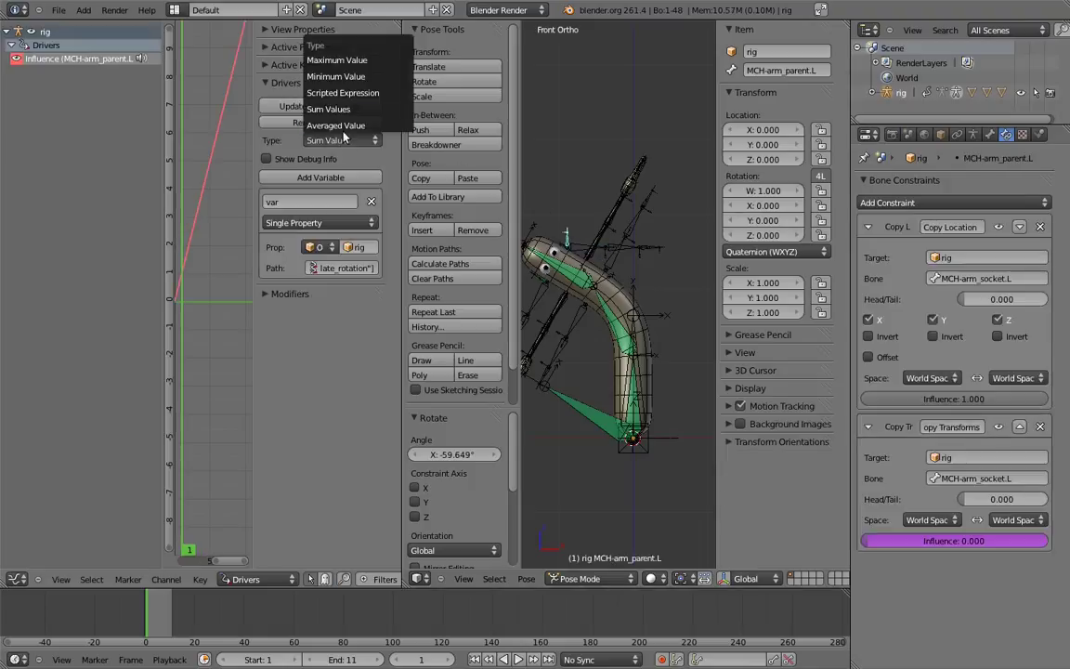
left_click(339, 92)
left_click(357, 156)
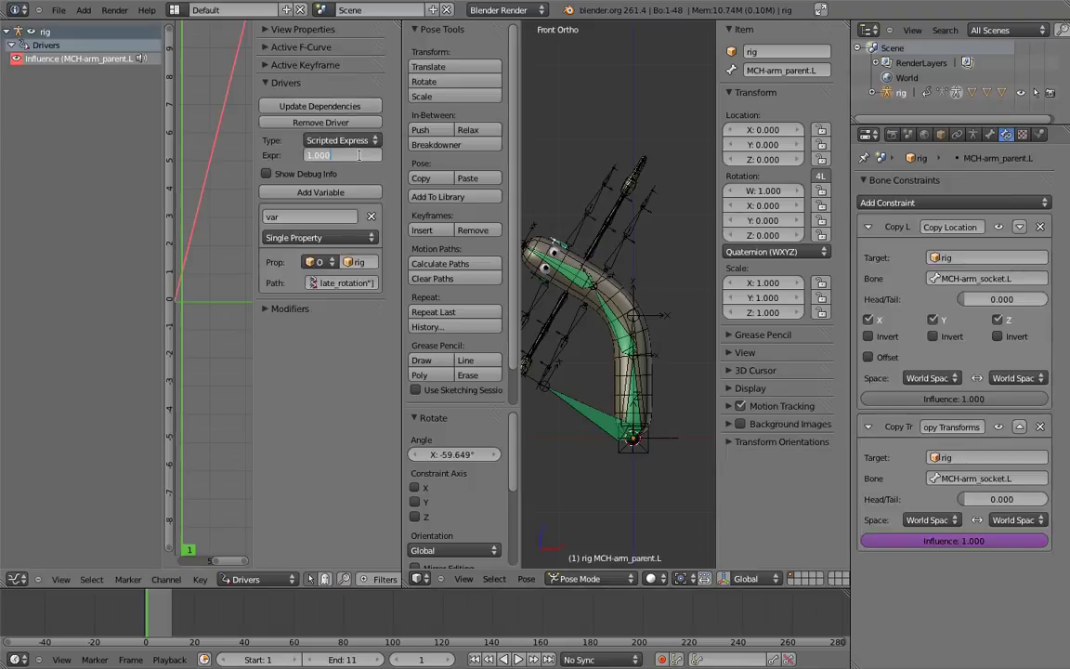
key("End")
type("-var")
key("Return")
left_click(353, 140)
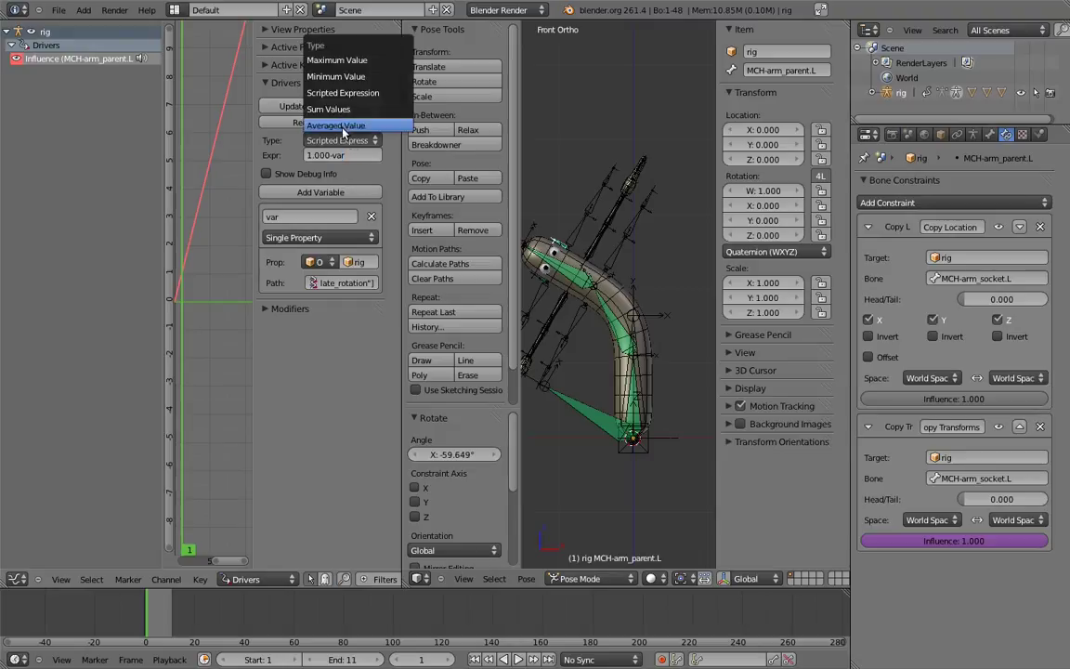
left_click(321, 107)
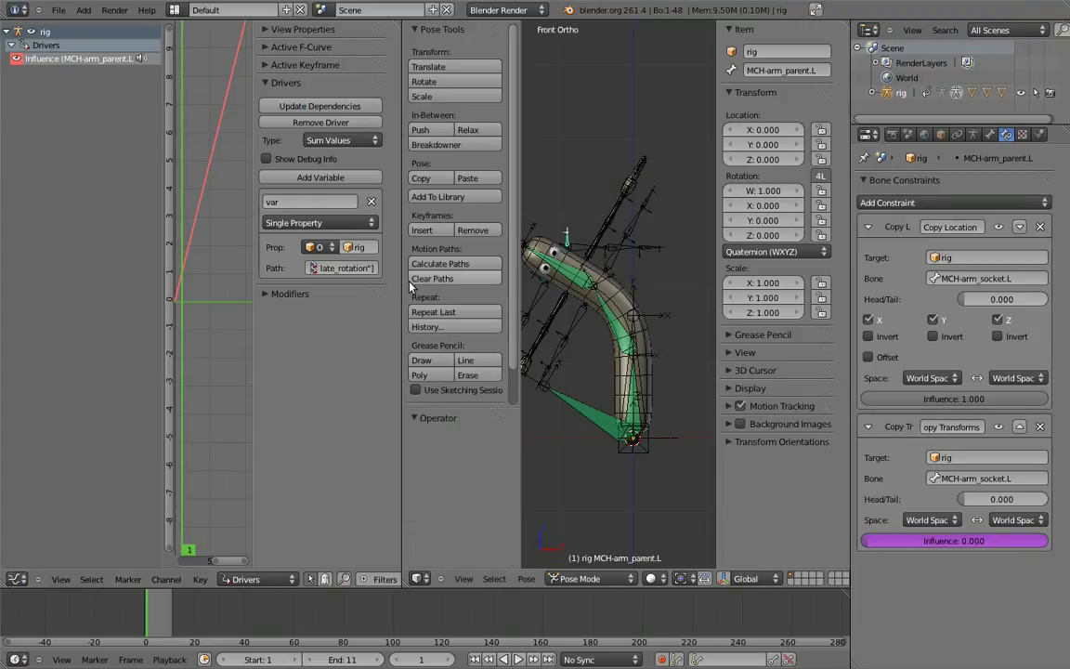
- Hide the Pose Tools, widen the Drivers editor, and remove the Generator modifier from the influence driver's curve
key("t")
left_click_drag(402, 248, 614, 261)
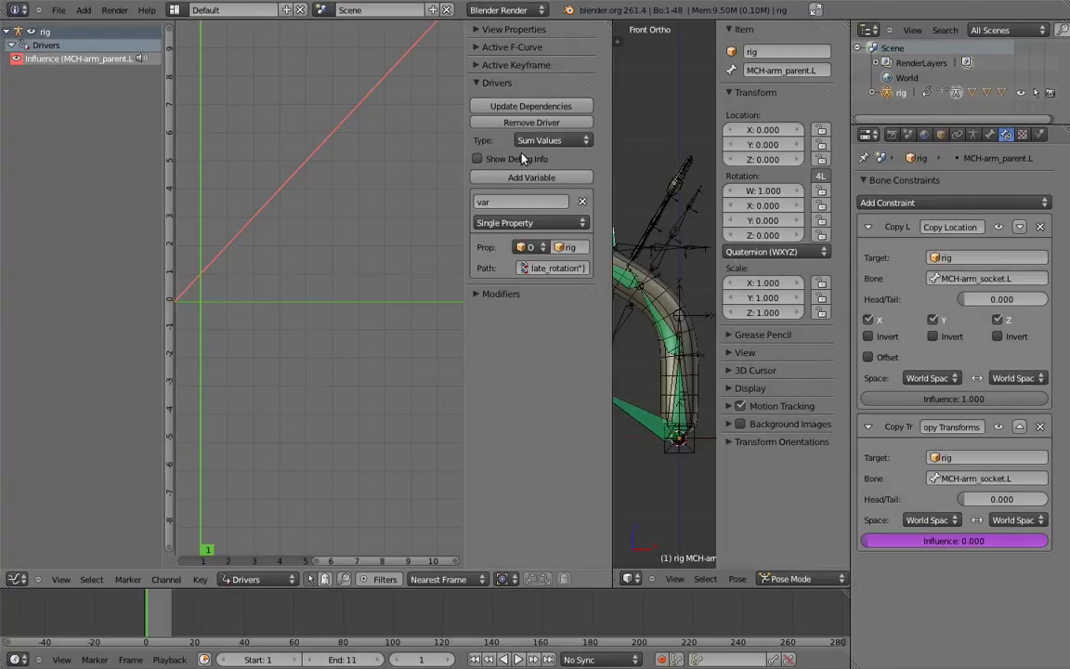
middle_click_drag(255, 279, 265, 351)
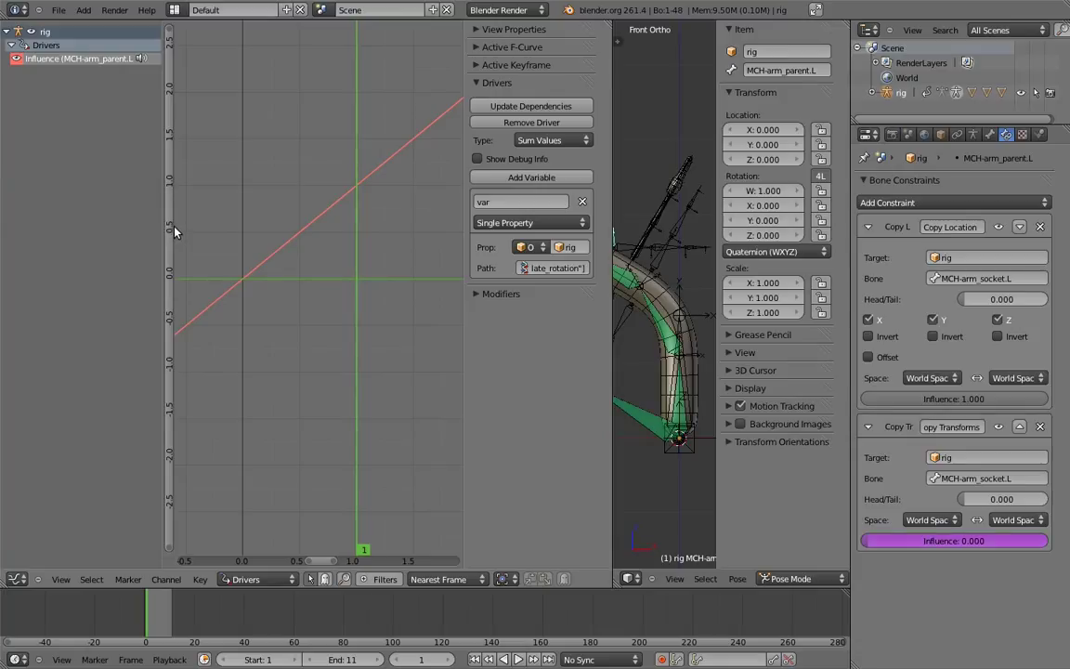
left_click(476, 295)
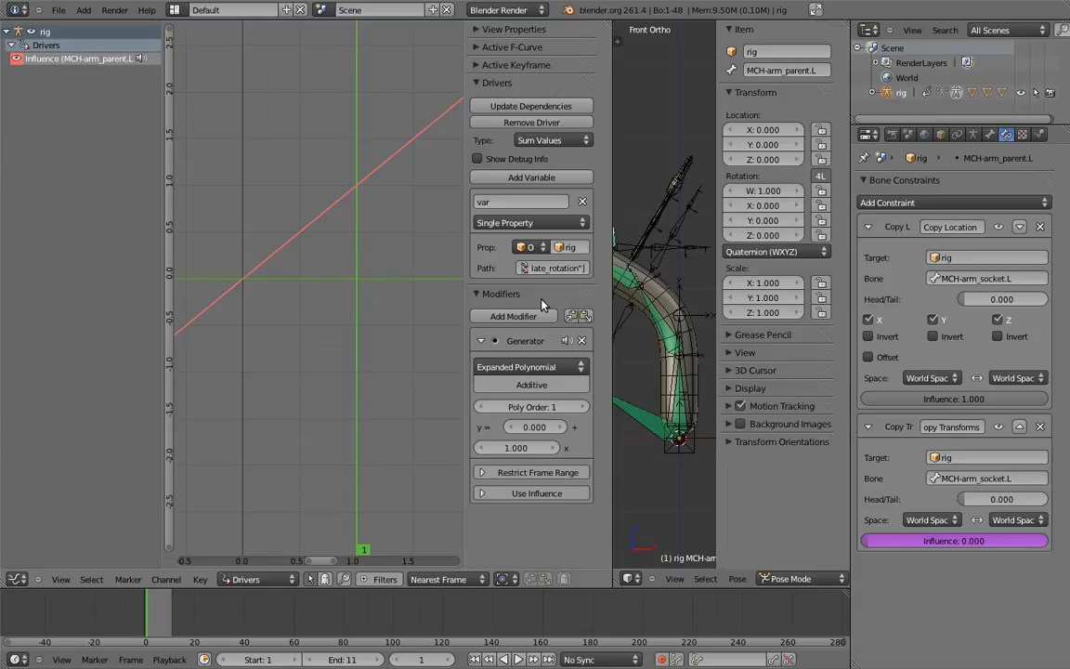
left_click(581, 340)
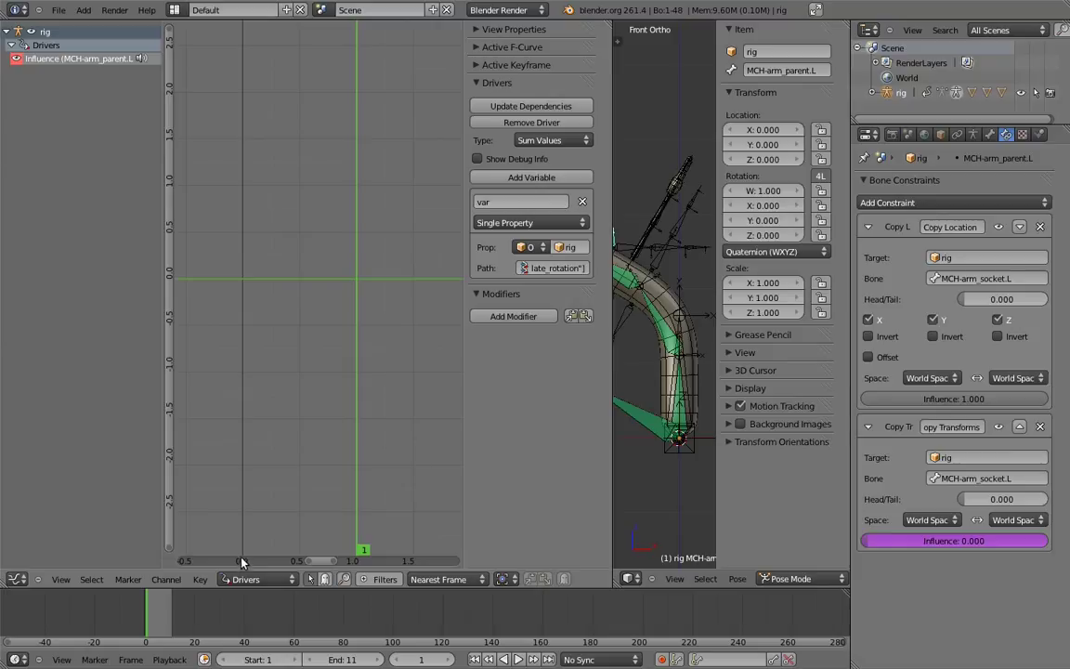
- Add two control points to the MCH-arm_parent.L influence driver curve, near value 1 at frame 0 and value 0 at frame 1
left_click(243, 187, "ctrl")
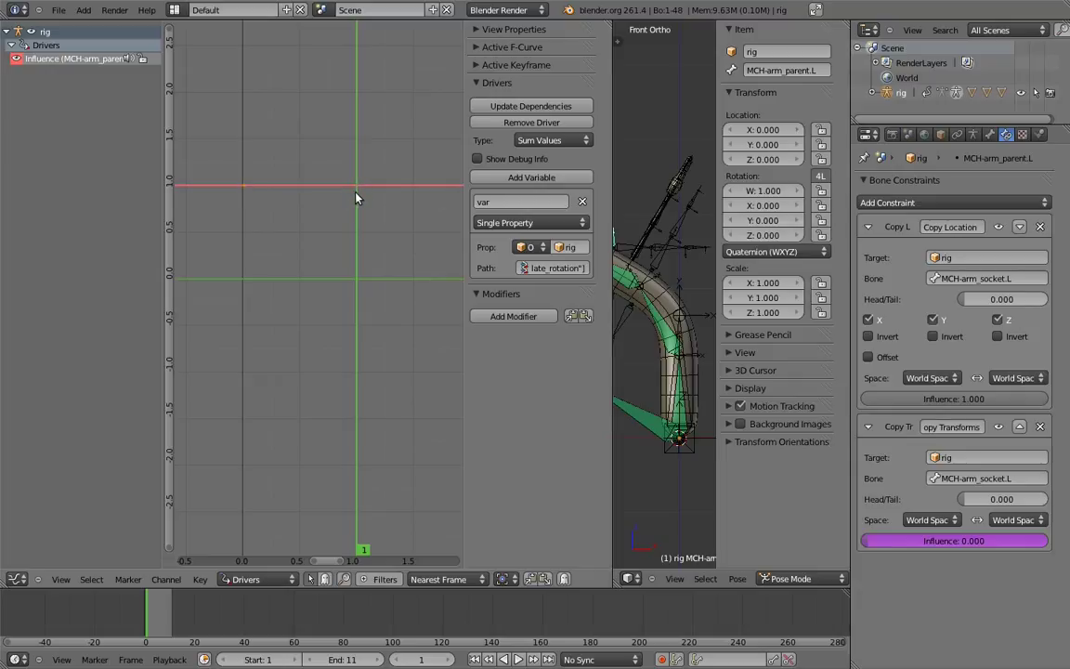
left_click(356, 278, "ctrl")
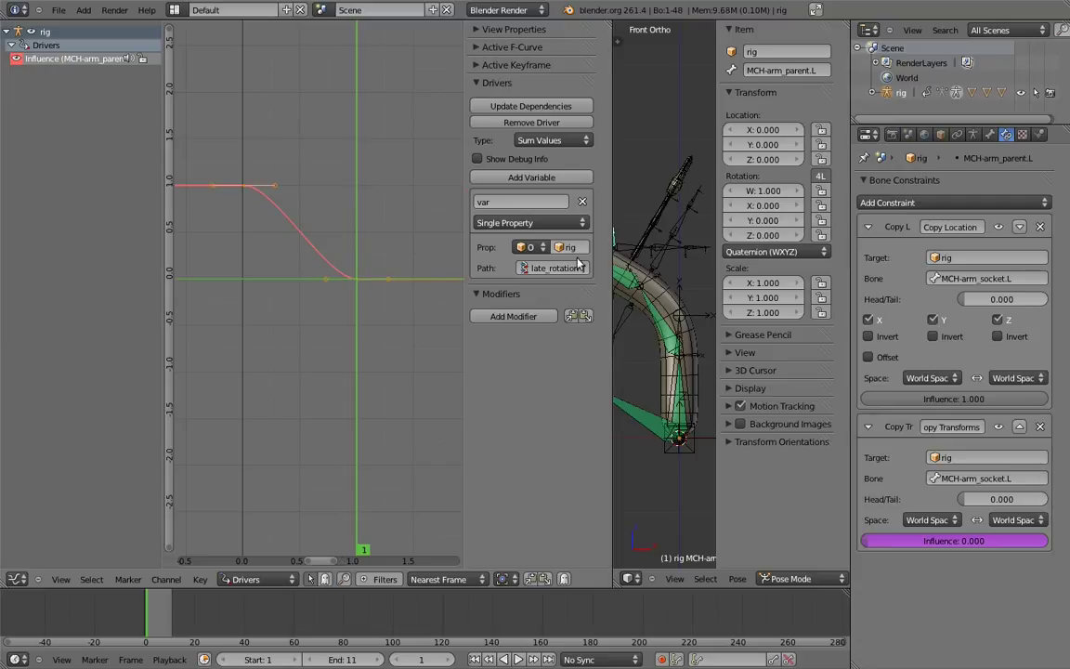
- Test the driver curve by sliding the isolate_rotation property on upper_arm.fk.L
left_click_drag(612, 237, 451, 260)
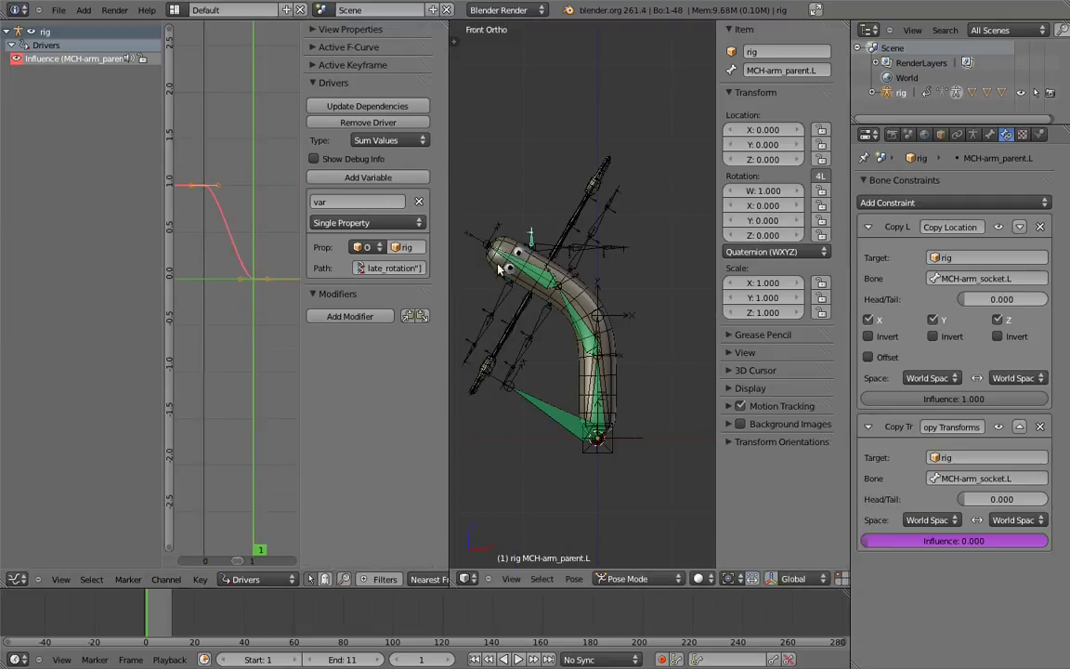
right_click(548, 249)
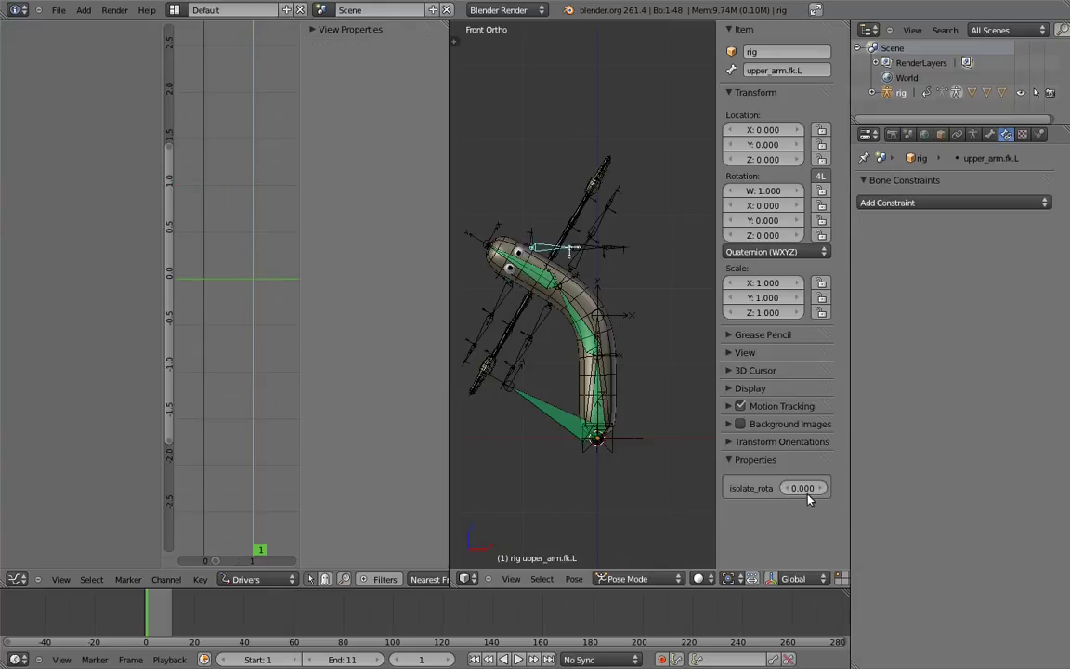
left_click_drag(796, 490, 762, 491)
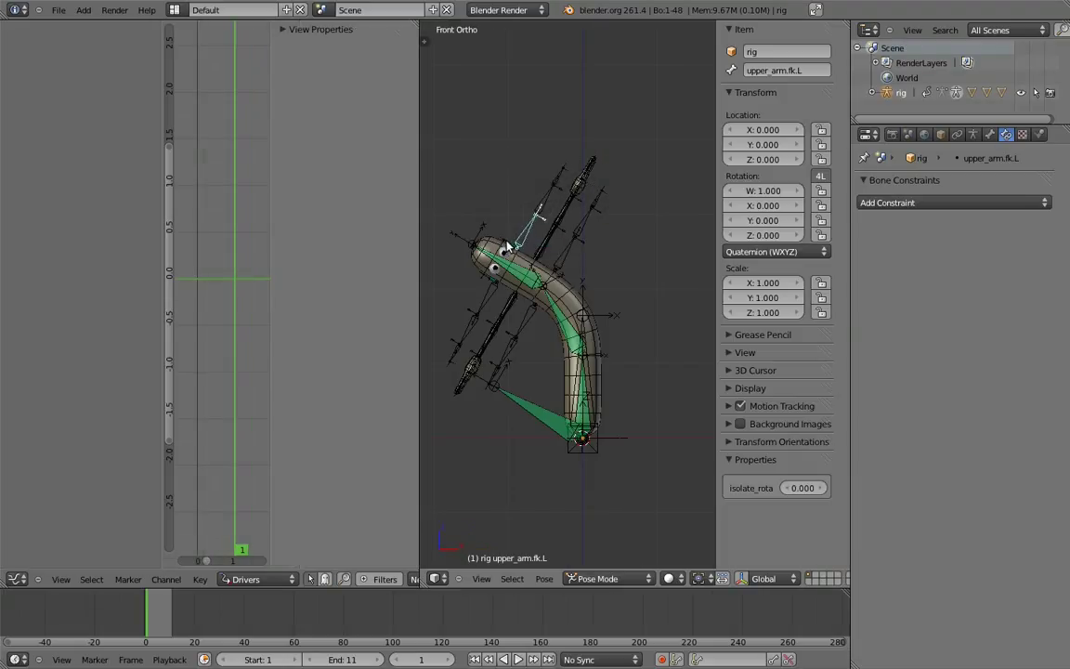
- Set the keyframe interpolation of the MCH-arm_parent.L influence driver curve to Linear
right_click(507, 244)
right_click(509, 242)
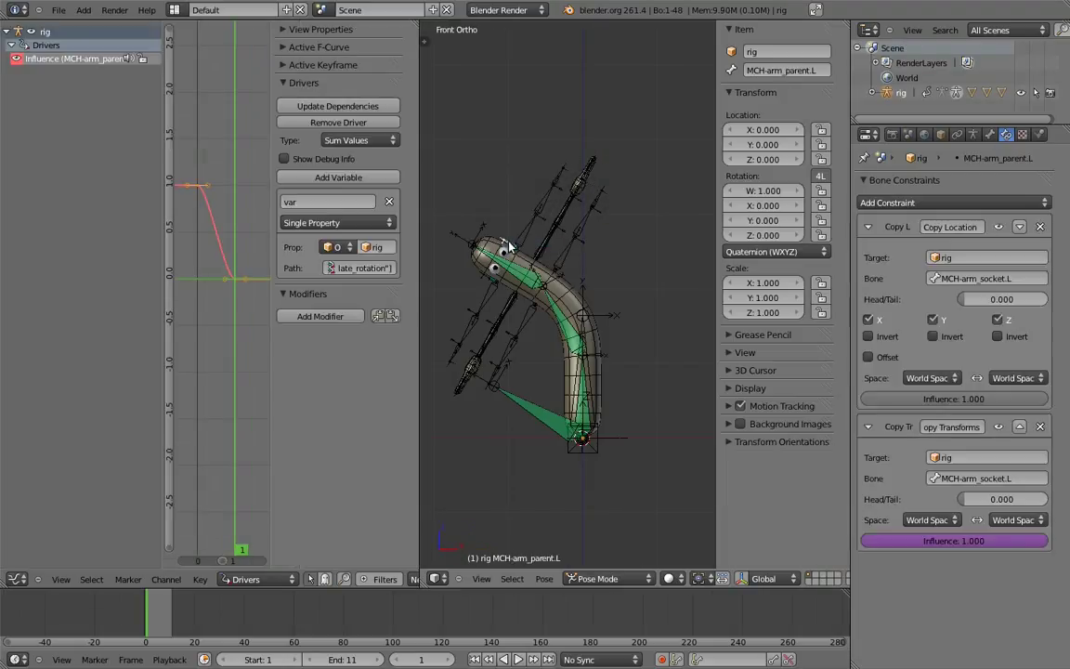
left_click_drag(420, 292, 671, 305)
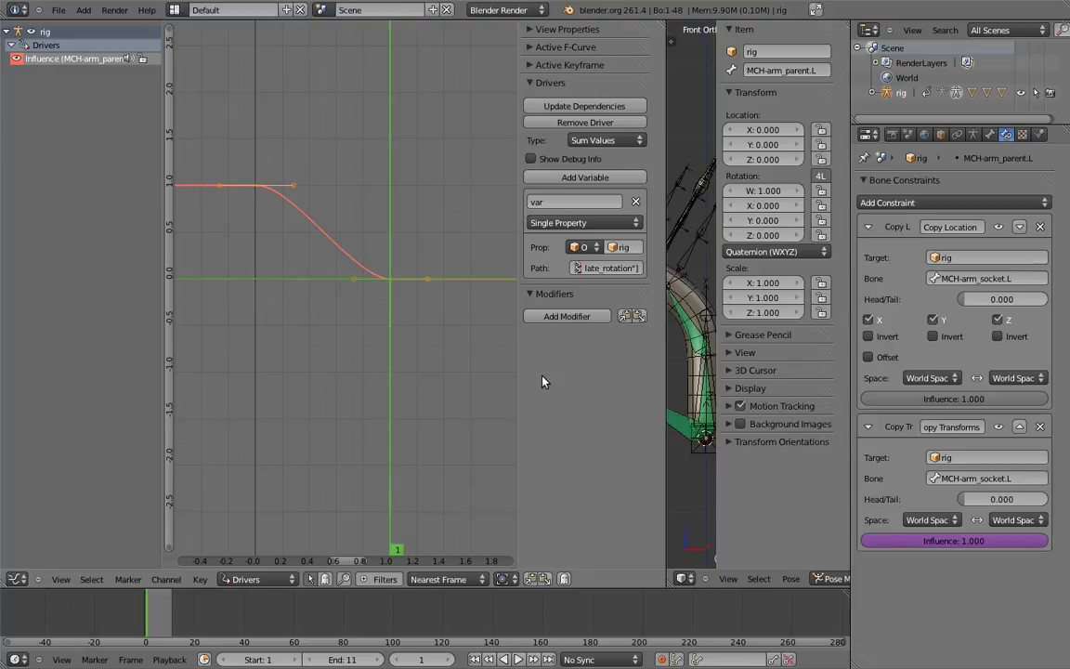
right_click(259, 189)
key("t")
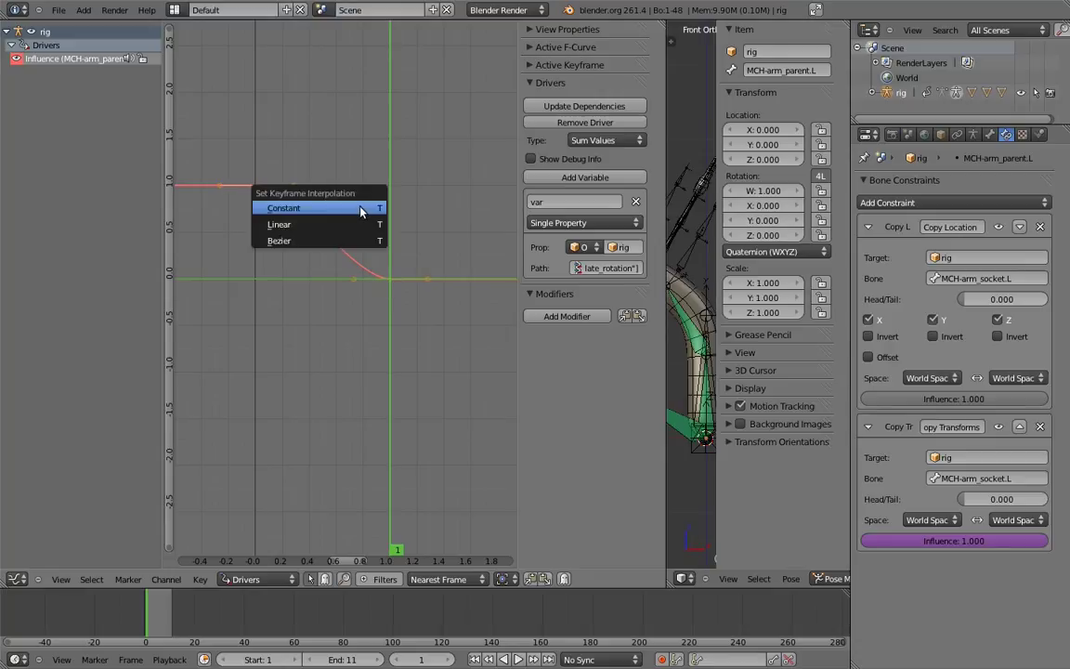
left_click(350, 228)
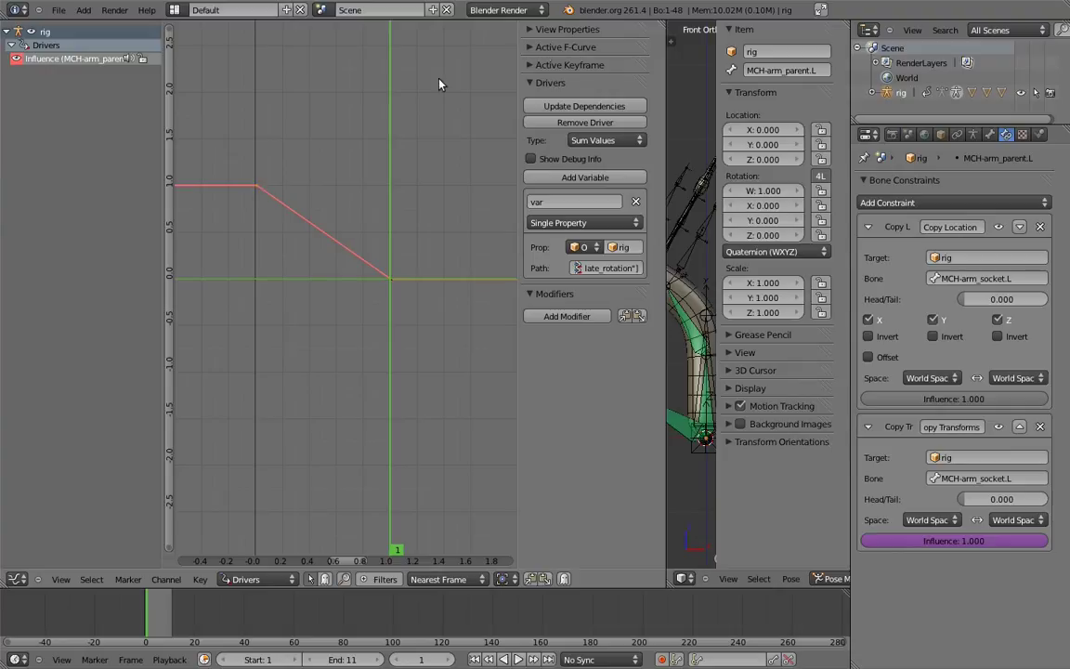
- Place the driver curve's first control point exactly at frame 0 with value 1
left_click(530, 66)
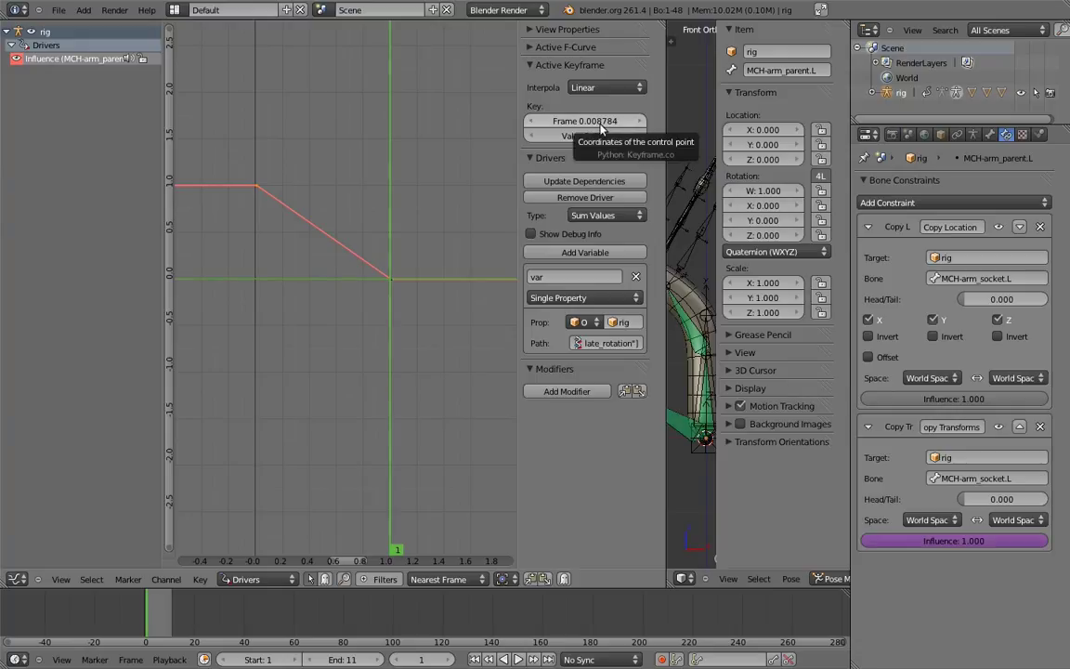
left_click(613, 121)
type("0")
key("Return")
left_click(617, 136)
type("1")
key("Return")
- Place the driver curve's second control point exactly at frame 1 with value 0
left_click(391, 279)
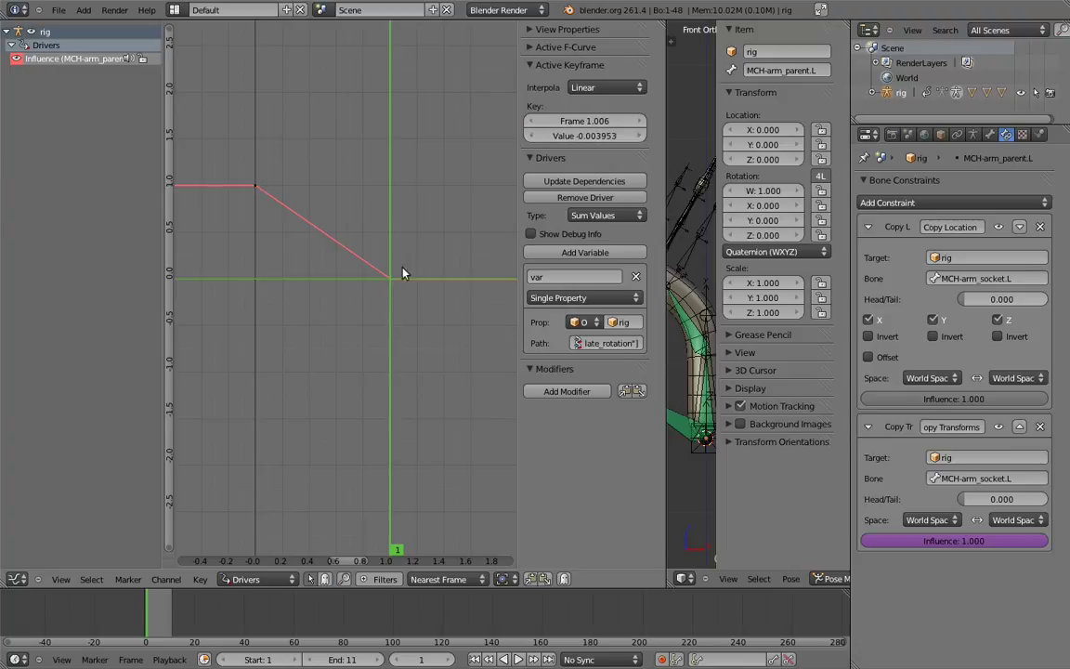
left_click(621, 122)
type("1")
key("Return")
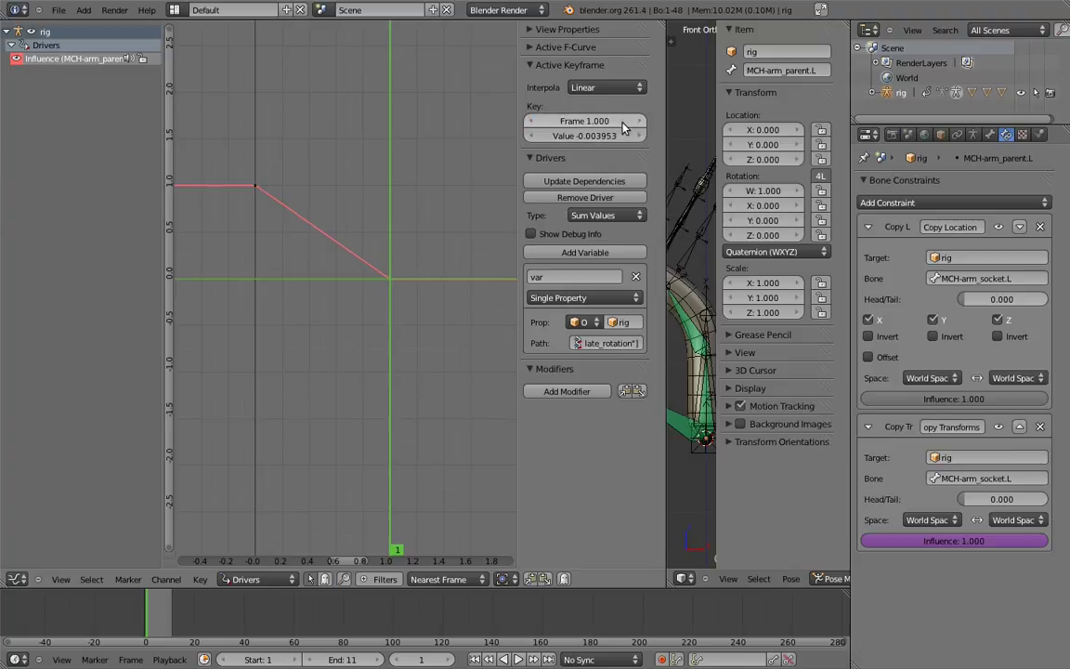
left_click(615, 136)
type("0")
key("Return")
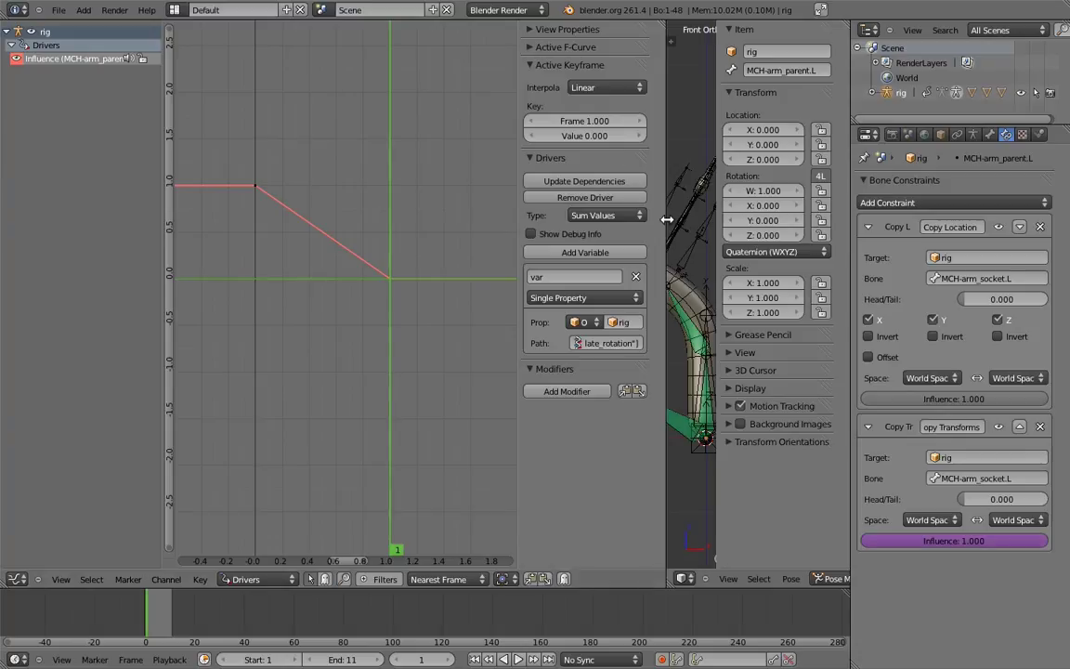
- Enlarge the 3D view and clear the rotation of all the rig's bones to straighten the worm
left_click_drag(666, 219, 391, 221)
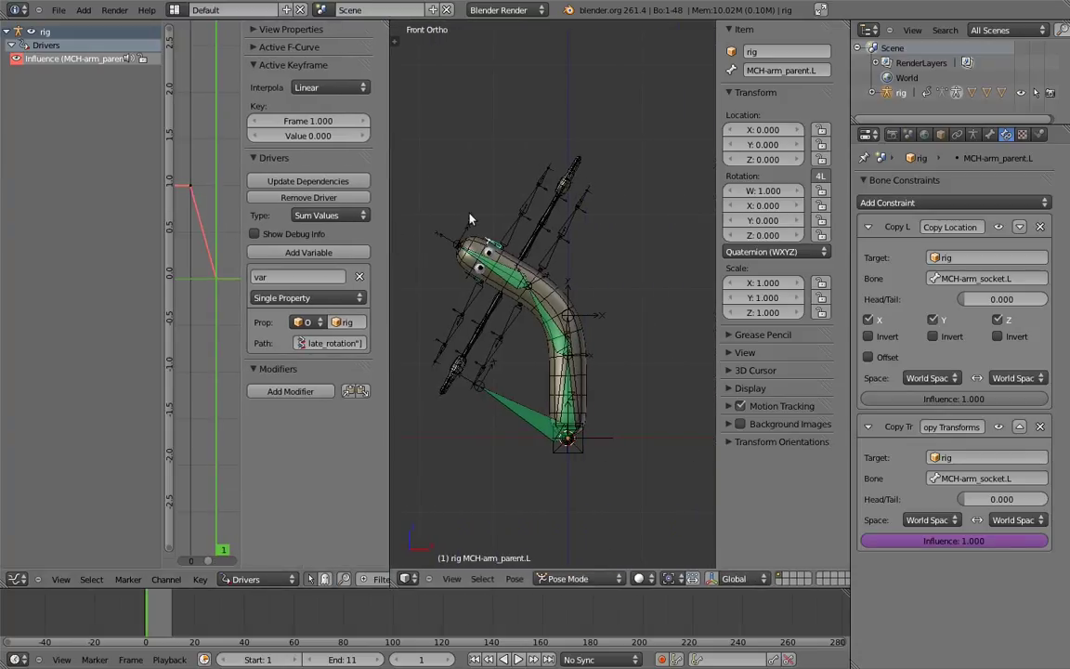
scroll(527, 226, "up", 1)
key("a")
key("a")
key("alt+r")
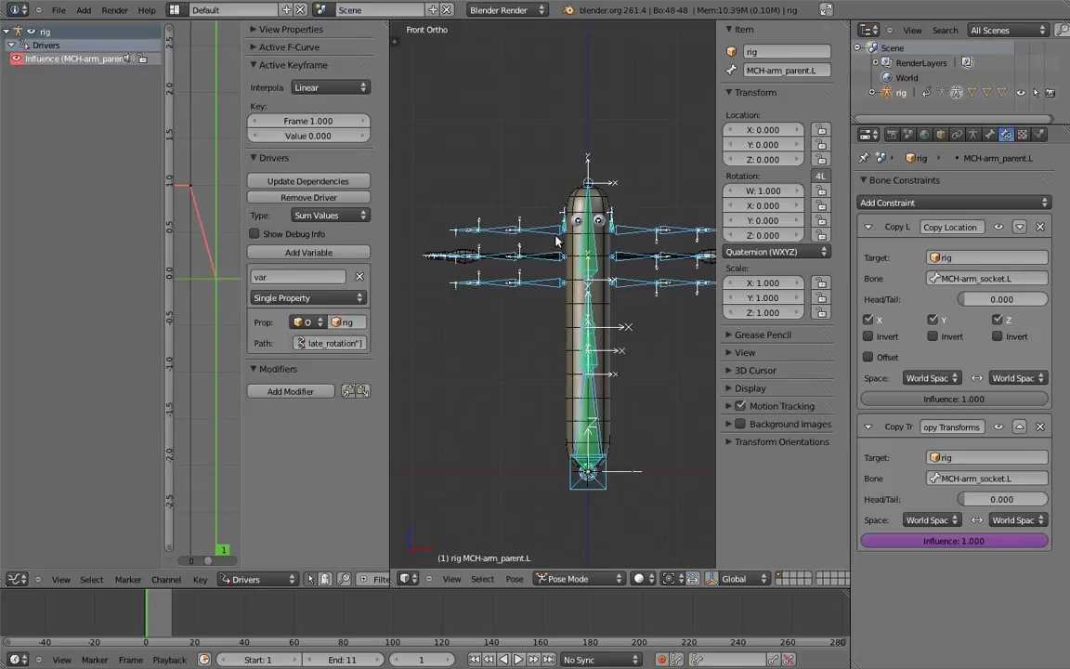
key("a")
- Lock the X, Y and Z location of upper_arm.fk.L
middle_click_drag(618, 218, 551, 227, "shift")
scroll(565, 251, "up", 5)
right_click(578, 177)
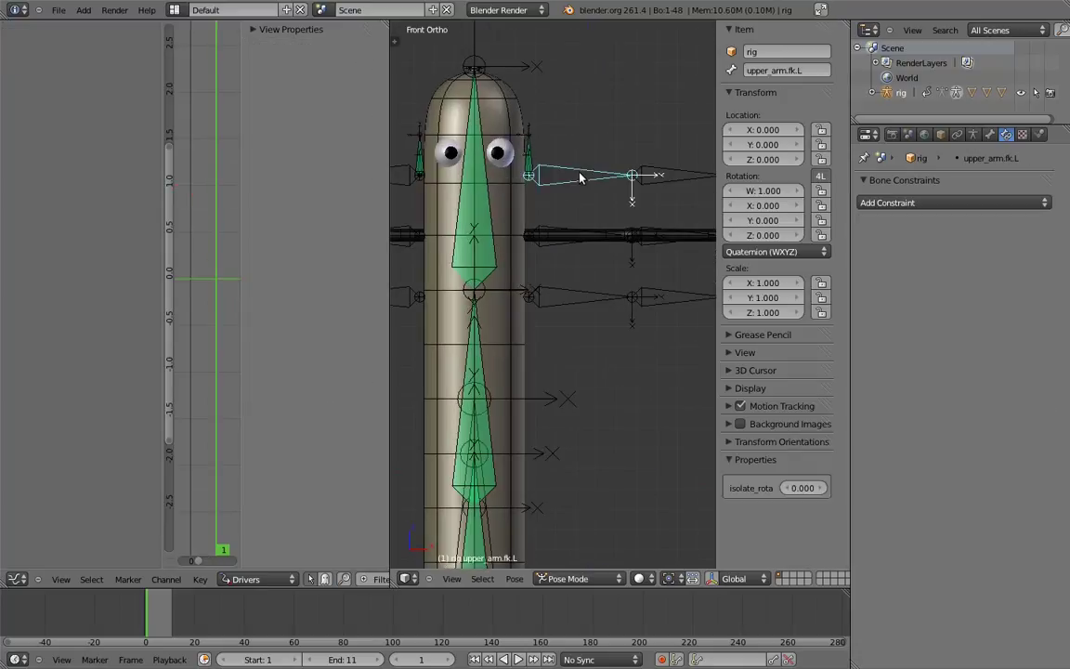
left_click(820, 130)
left_click(821, 144)
left_click(821, 159)
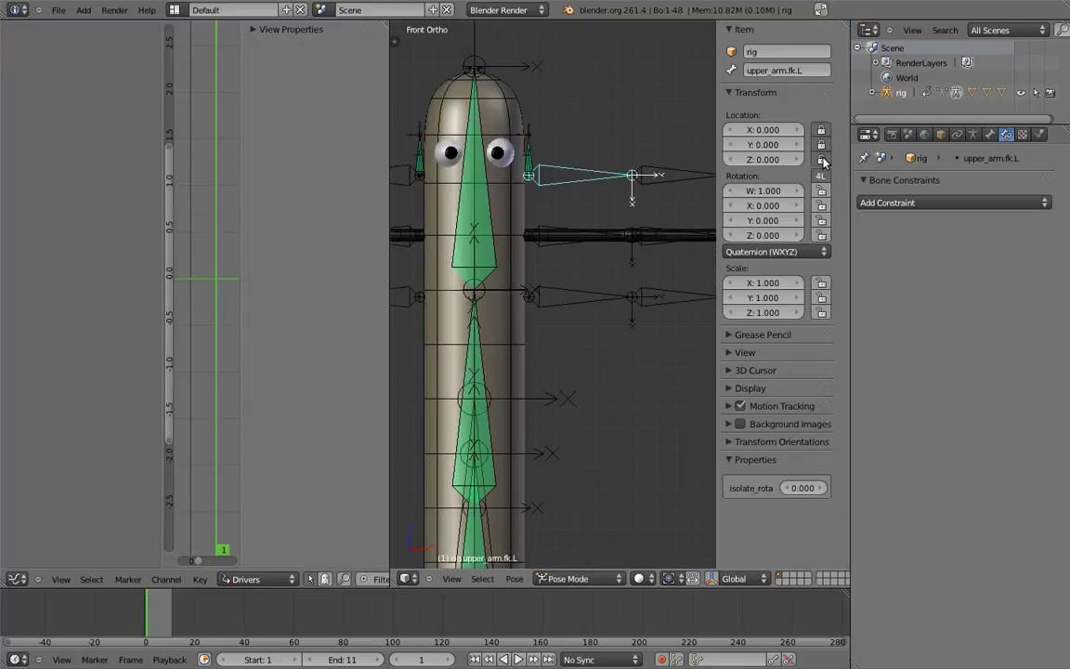
- Set the rotation mode of forearm.fk.L to XYZ Euler
right_click(673, 174)
left_click(771, 252)
left_click(744, 220)
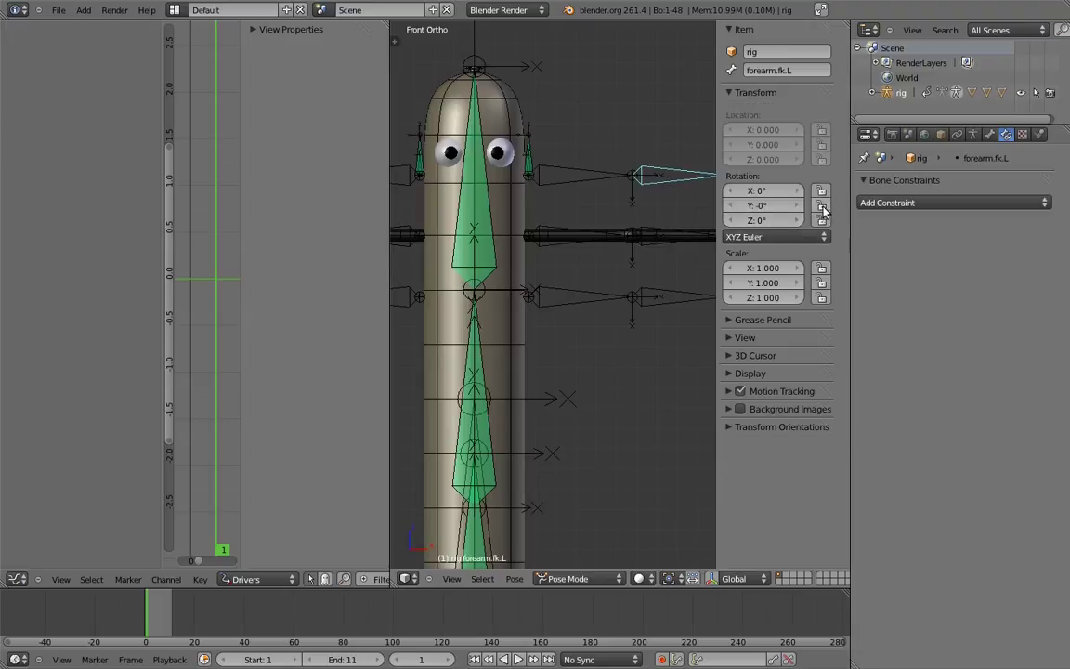
middle_click_drag(645, 203, 627, 240, "shift")
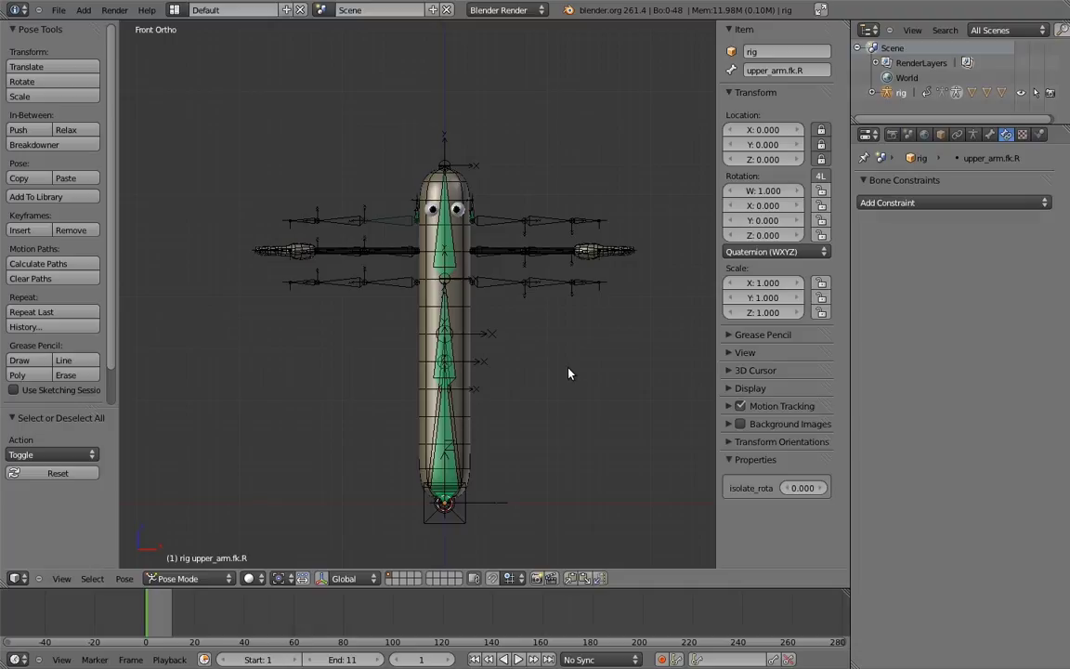
- Clear the parent of hand.ik.L in armature Edit Mode
right_click(586, 287)
scroll(600, 321, "up", 3)
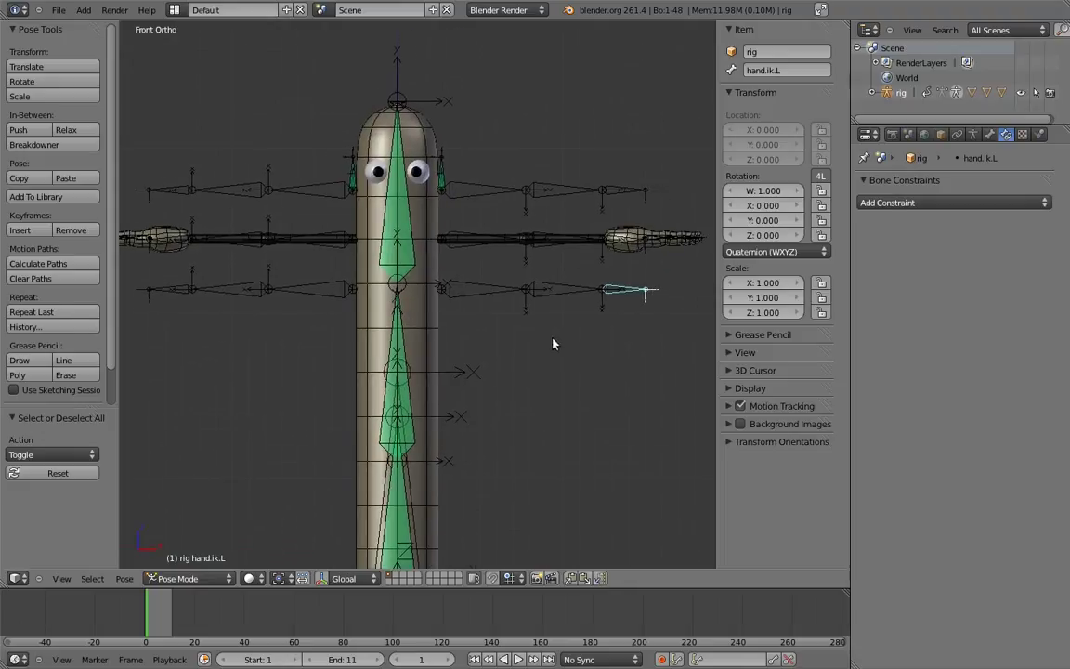
key("Tab")
key("alt+p")
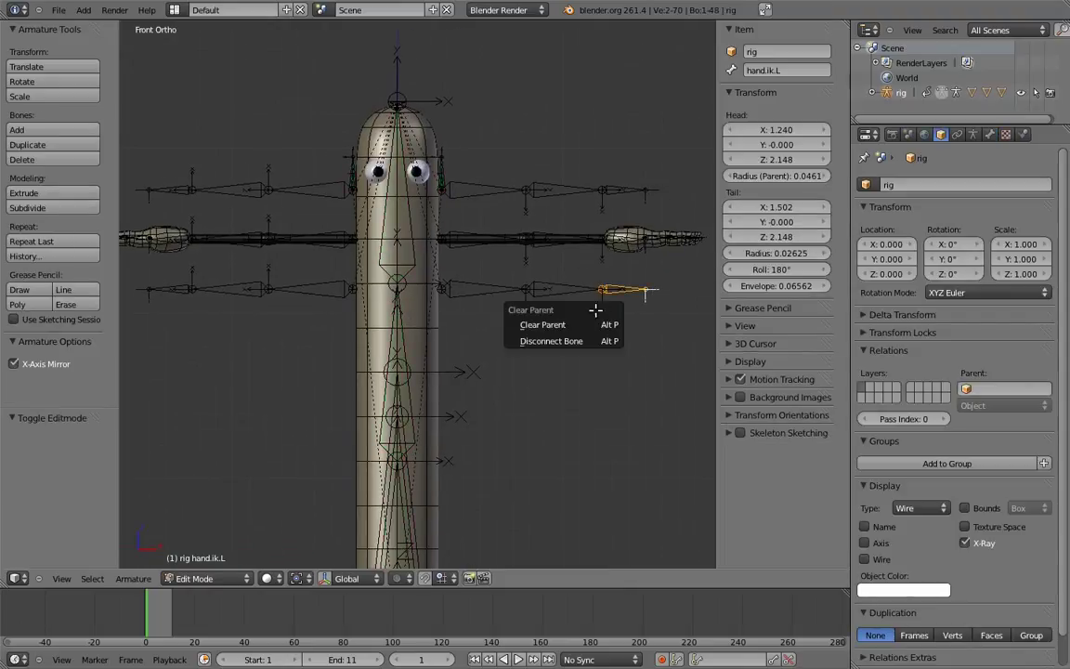
left_click(575, 325)
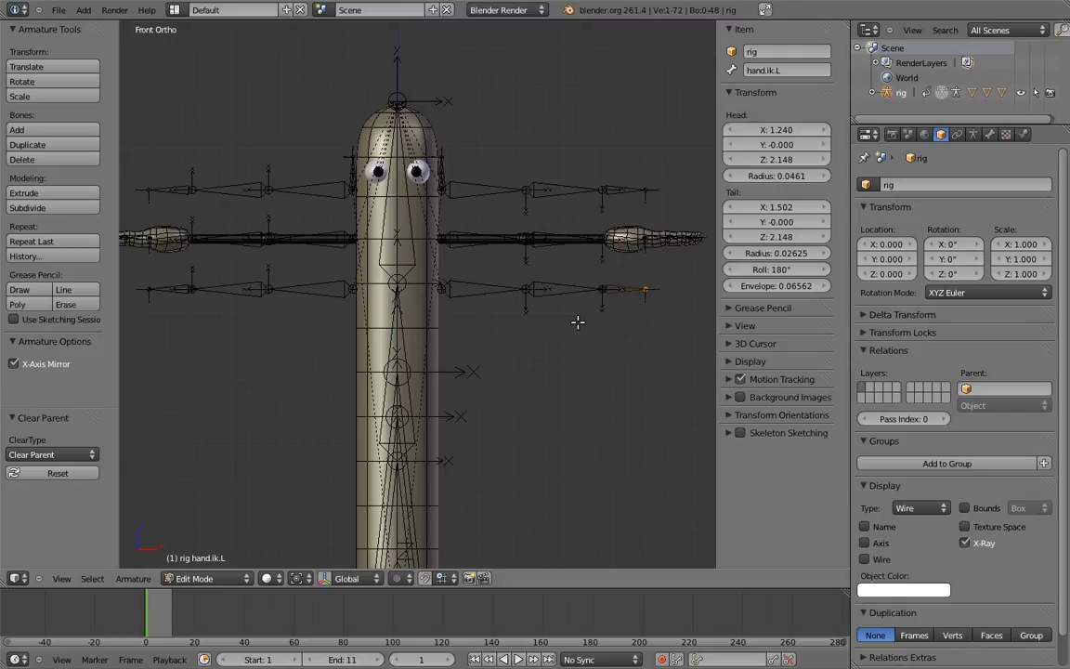
- Parent hand.ik.L to the root bone with Keep Offset
right_click(645, 289)
scroll(588, 335, "down", 5, "shift")
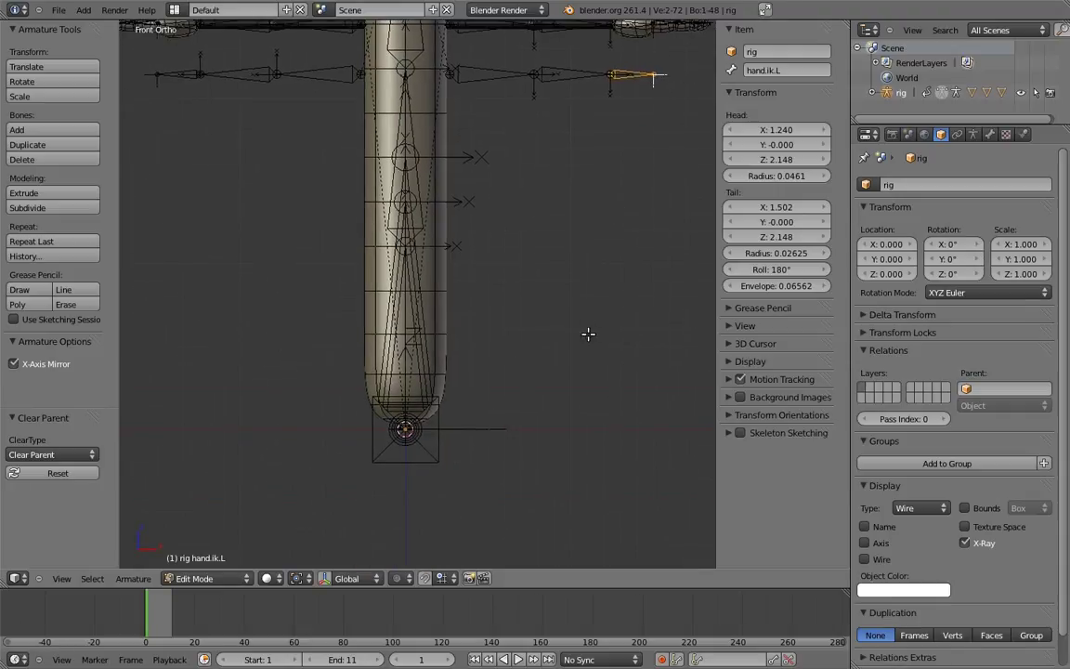
middle_click_drag(588, 334, 513, 298)
right_click(556, 367, "shift")
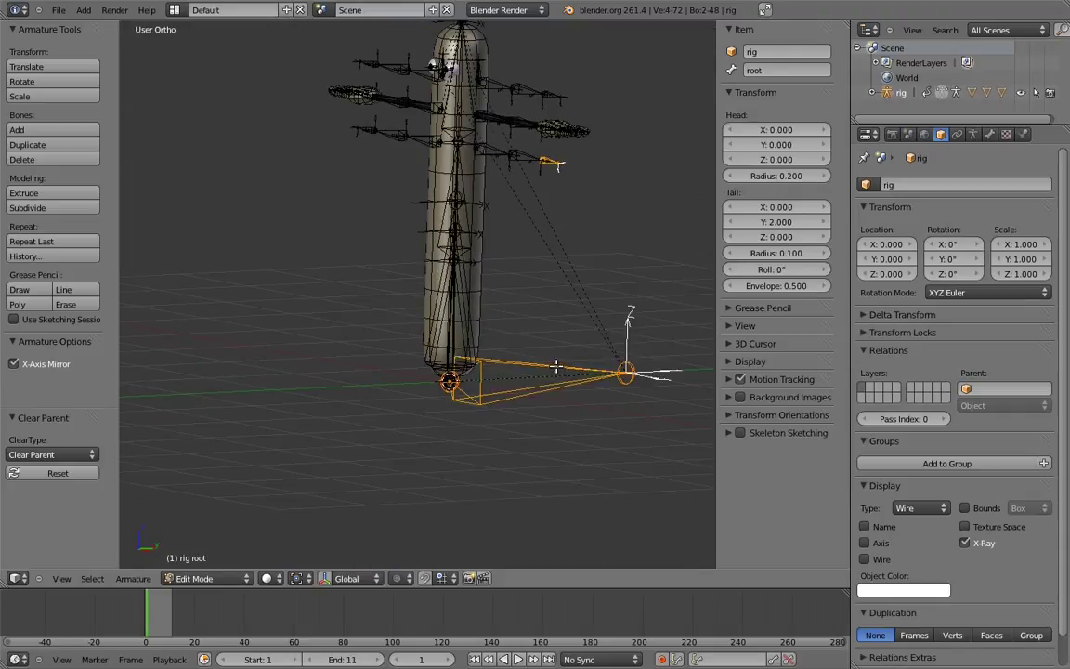
key("ctrl+p")
left_click(542, 369)
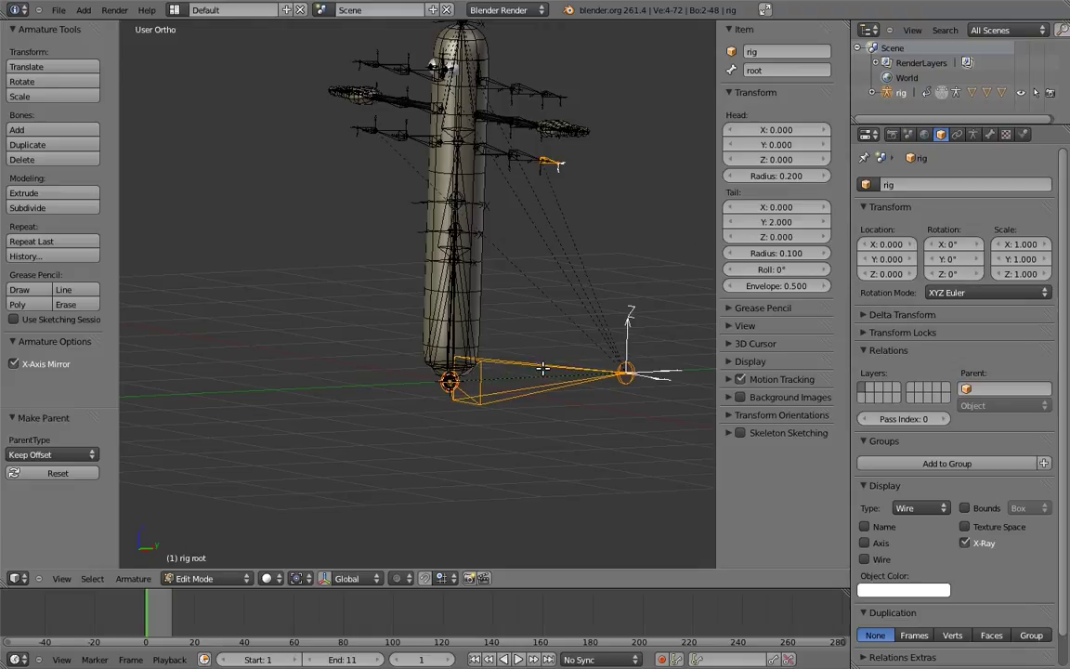
- Extrude a new bone from the elbow end of MCH-upper_arm.ik.L by 0.2 along the global Y axis
key("KP_1")
scroll(507, 235, "up", 1, "shift")
middle_click_drag(508, 235, 496, 298, "shift")
middle_click_drag(501, 232, 470, 292, "ctrl")
right_click(456, 268)
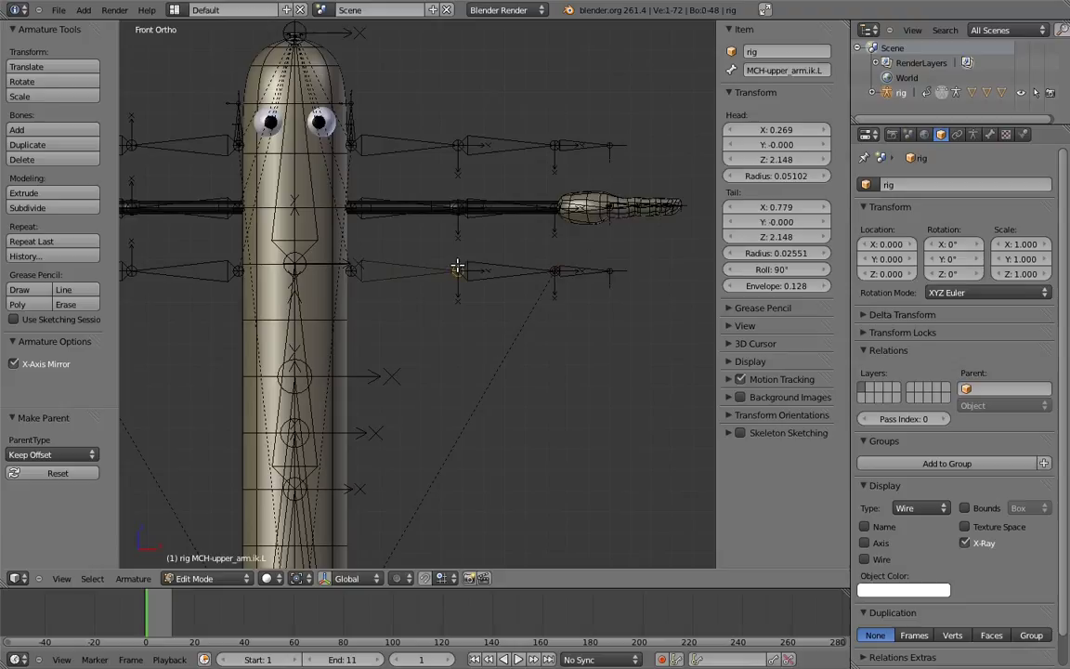
key("KP_3")
middle_click_drag(546, 283, 496, 295, "shift")
key("e")
key("y")
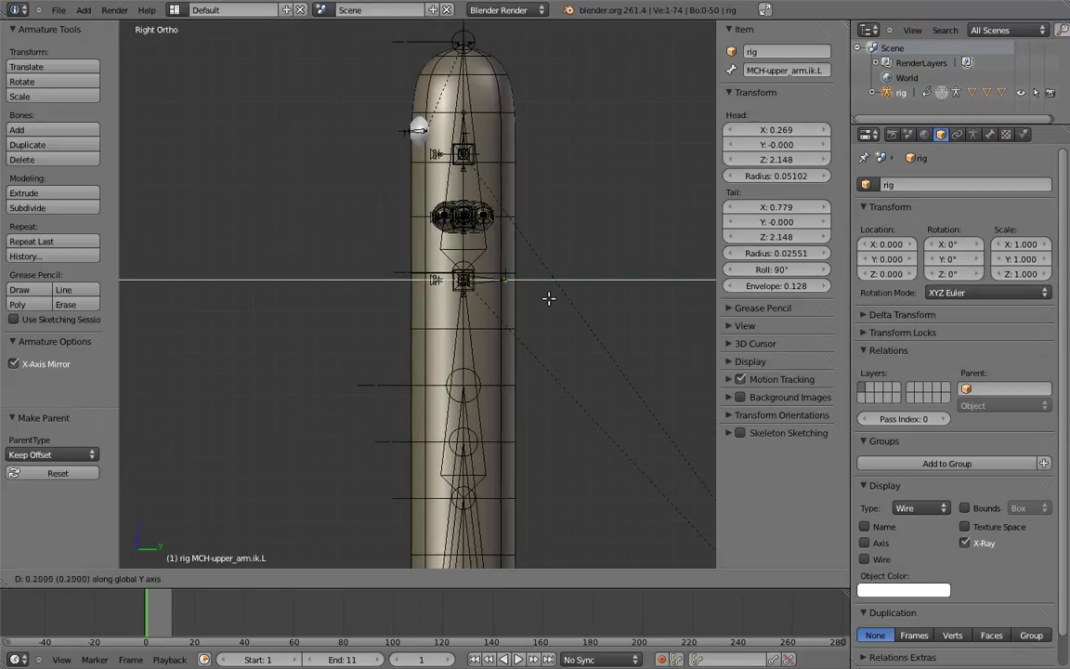
key("Return")
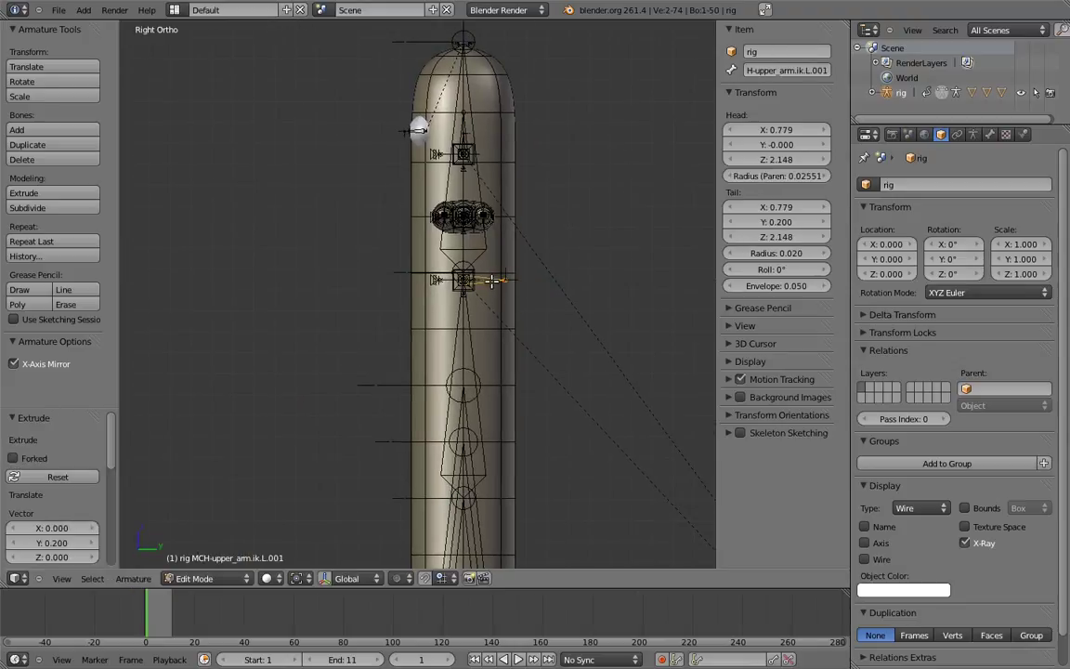
- Clear the extruded elbow bone's parent and move the bone 0.9 along the global Y axis behind the arm
scroll(491, 280, "down", 3, "shift")
key("alt+p")
left_click(446, 289)
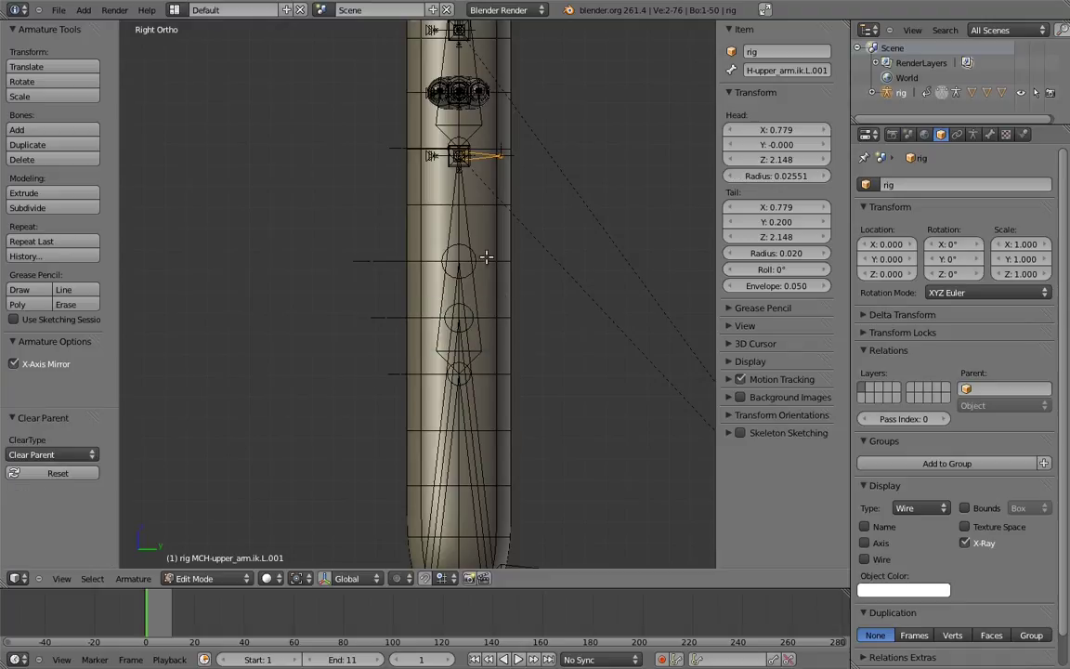
key("g")
key("y")
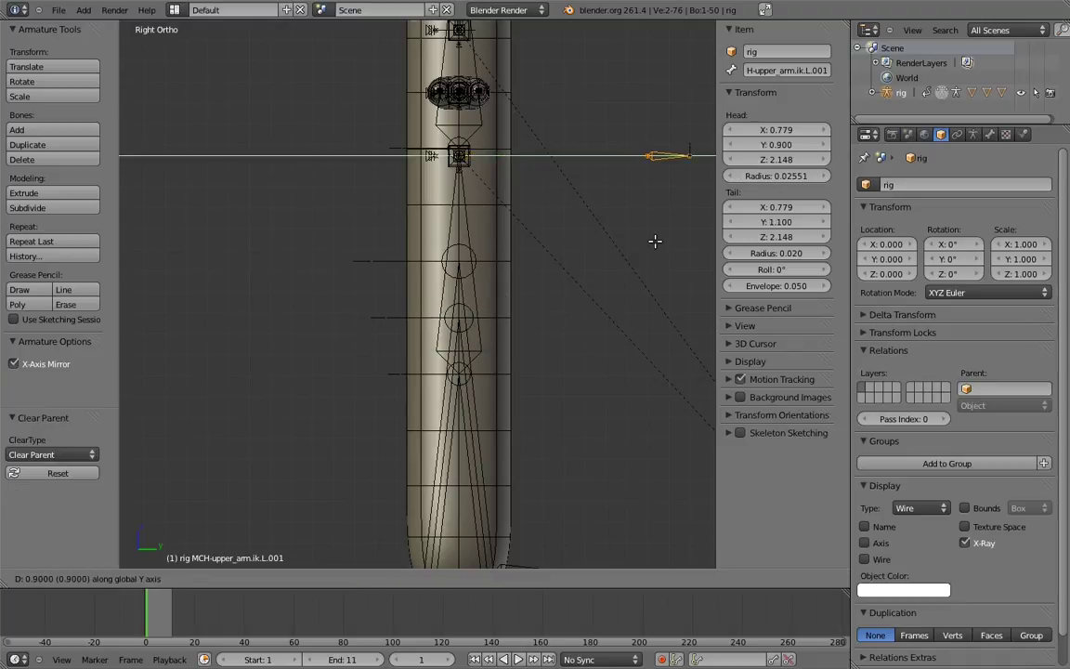
left_click(649, 242)
- Rename the detached left elbow bone as elbow_target.L
key("Home")
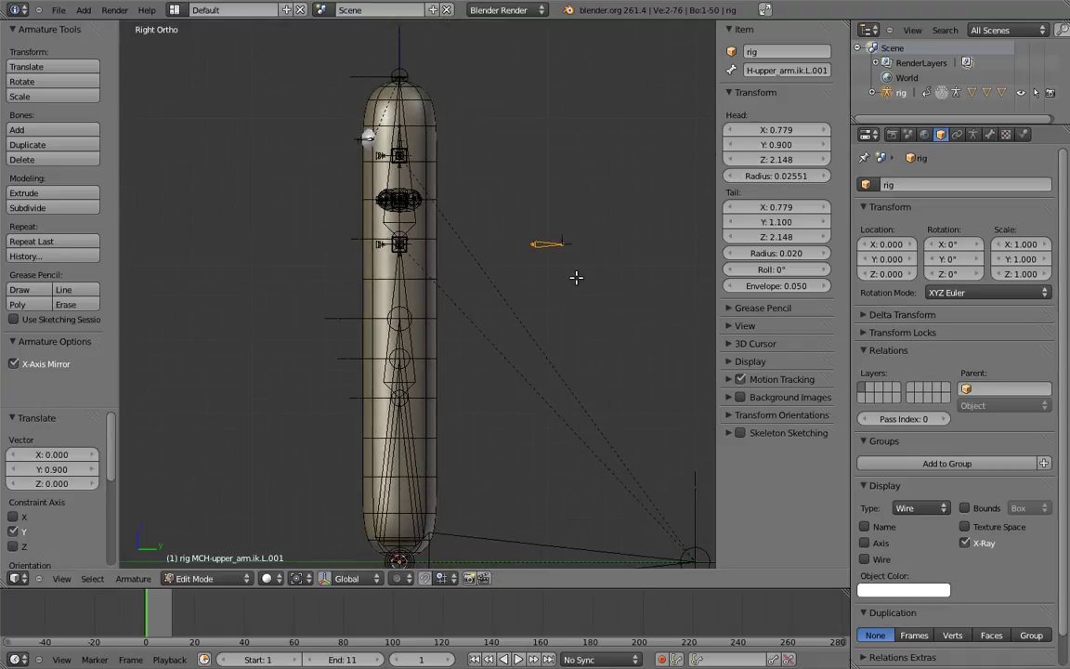
middle_click_drag(571, 276, 573, 228)
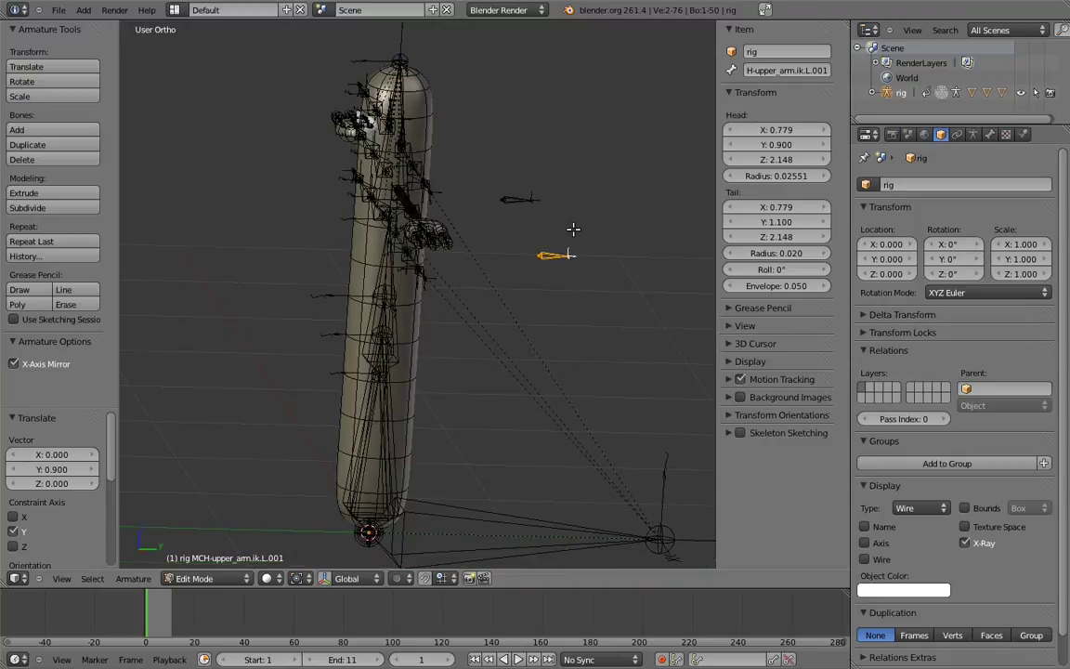
left_click(776, 68)
type("elbow_target.L")
key("Return")
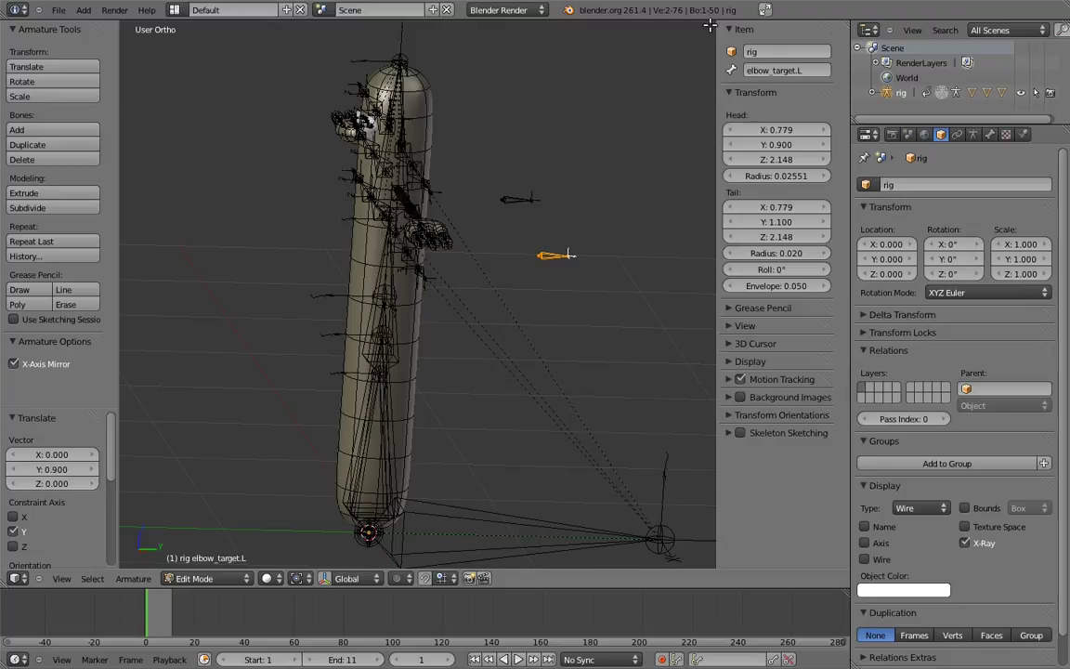
- Rename the mirrored elbow bone on the other side as elbow_target.R
right_click(511, 196)
left_click(810, 72)
type("elbow_target.L")
key("BackSpace")
type("R")
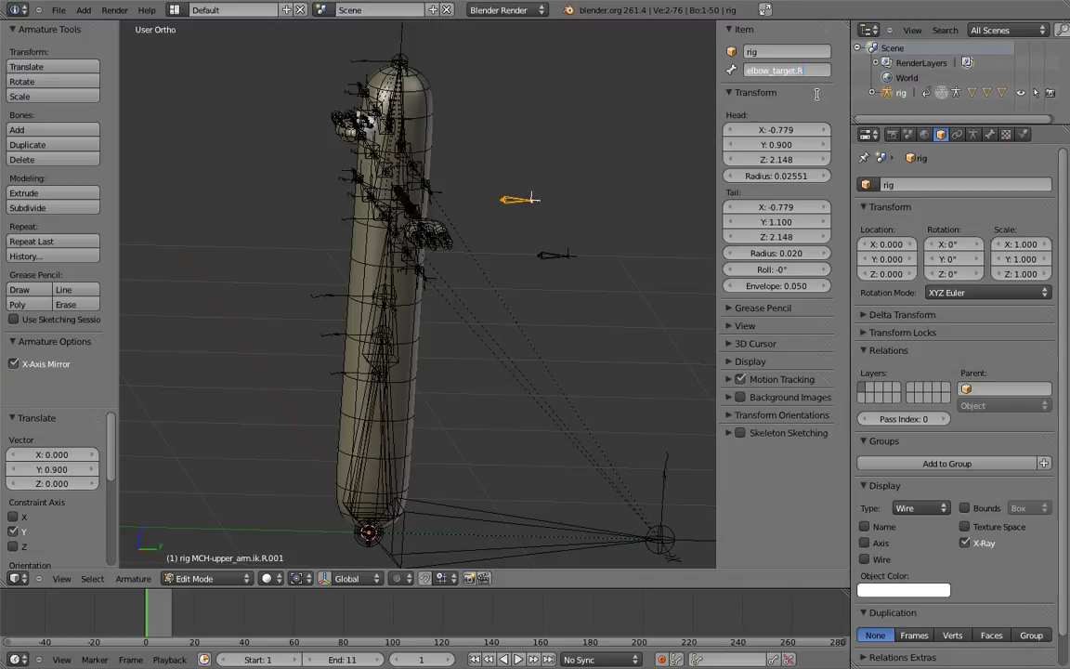
key("Return")
- Parent elbow_target.L to body.03 with the Keep Offset option
middle_click_drag(641, 208, 419, 158)
right_click(559, 253)
right_click(422, 156)
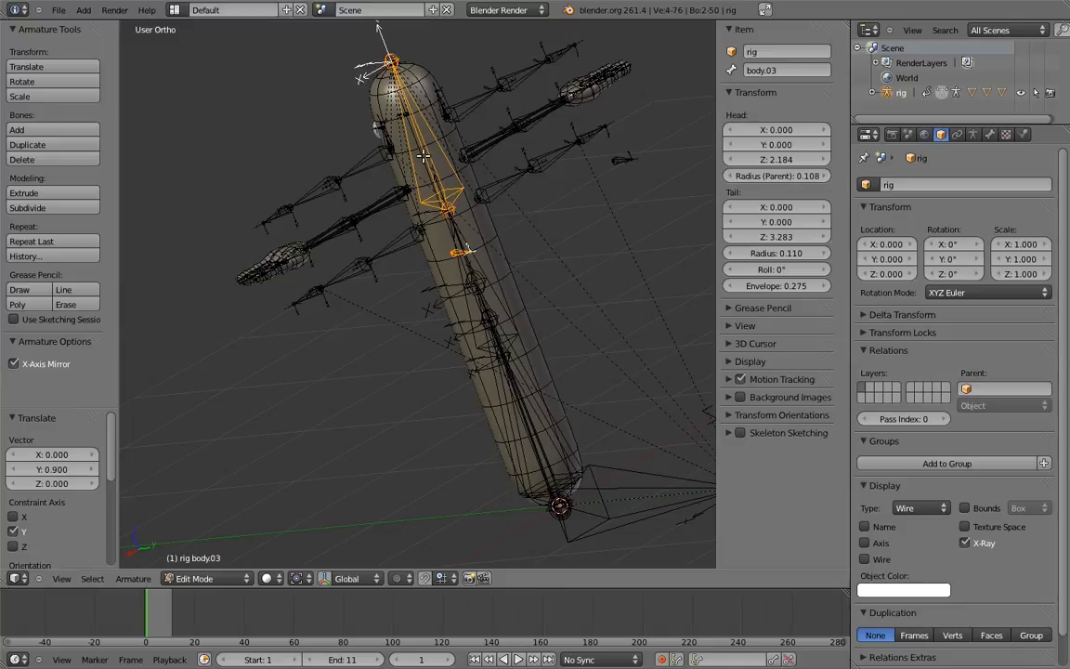
key("ctrl+p")
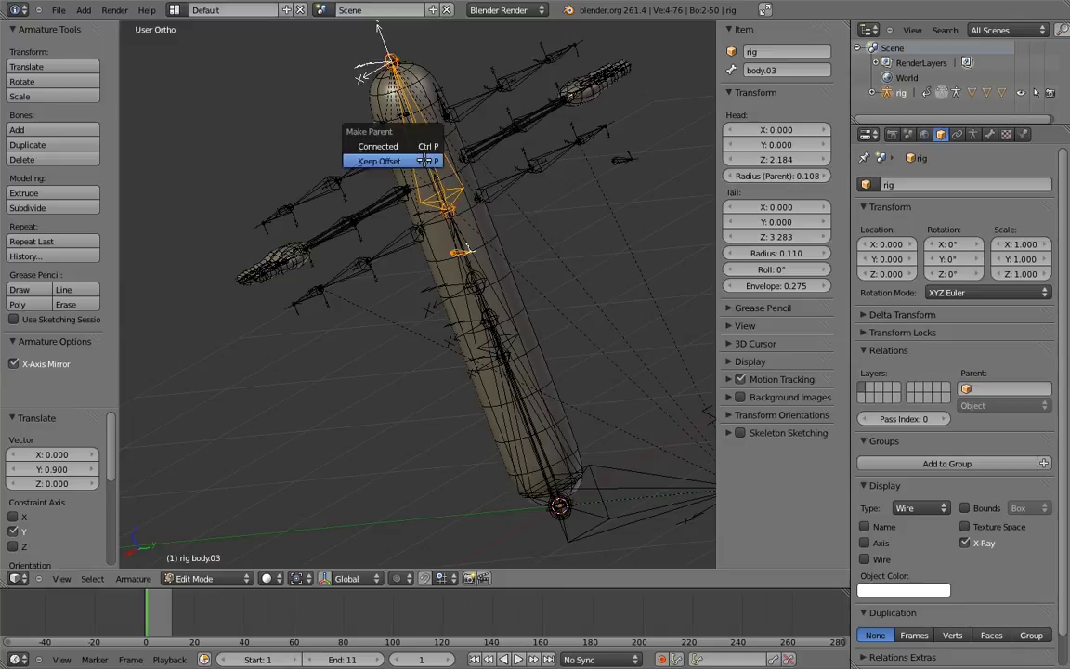
left_click(418, 163)
middle_click_drag(418, 284, 512, 285)
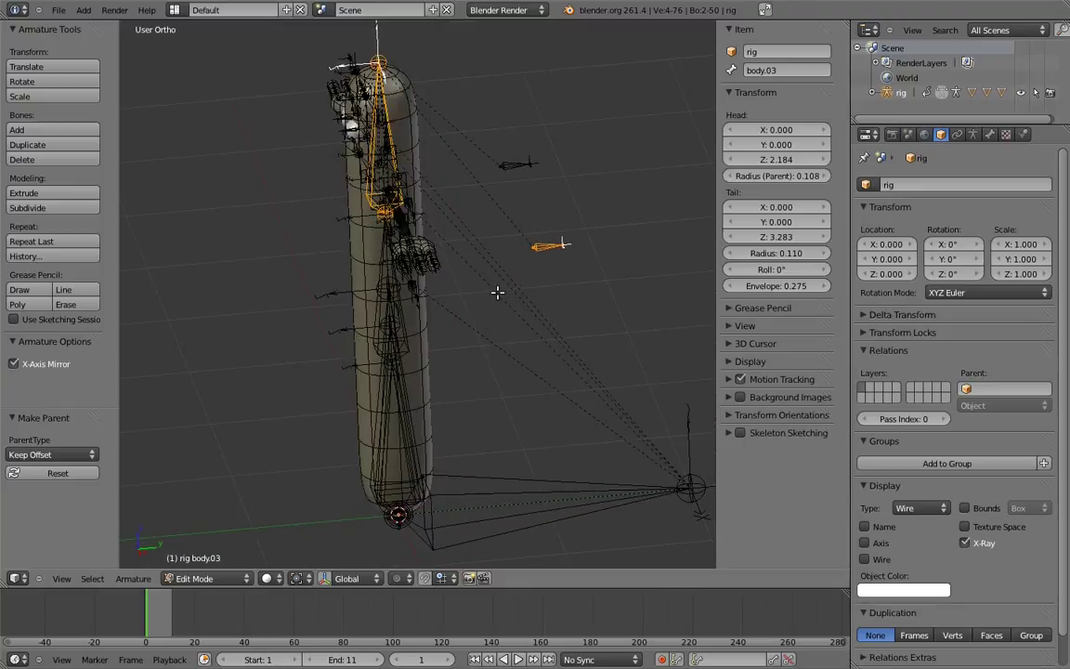
- In Pose Mode, rotate MCH-forearm.ik.L by 25° in the top view and add drivers to all its rotation channels
key("ctrl+Tab")
middle_click_drag(325, 279, 480, 276)
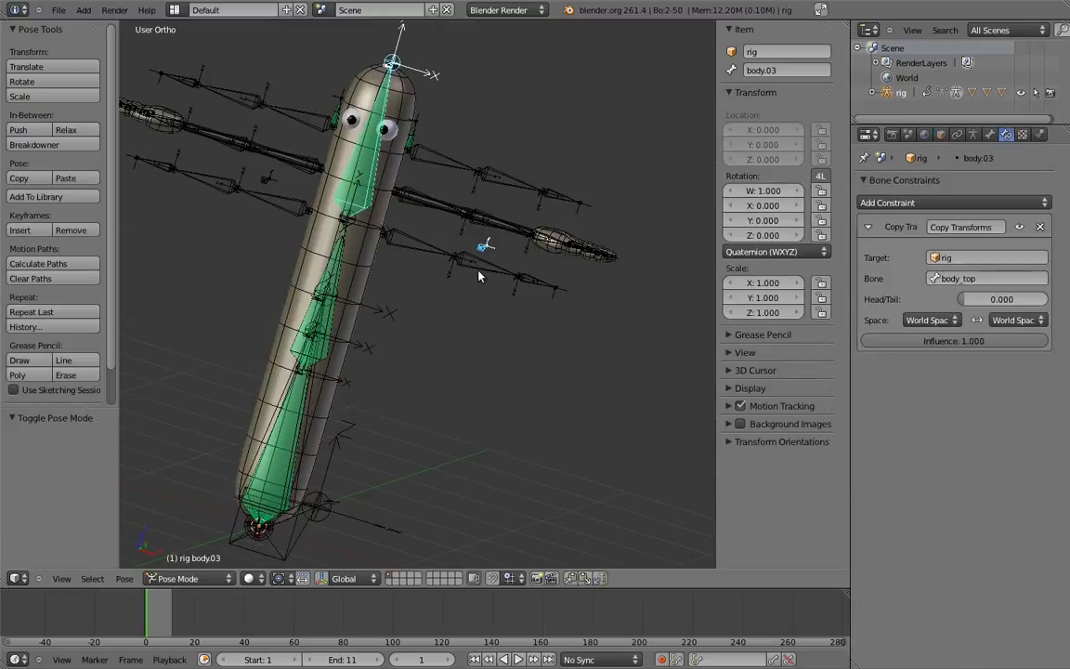
right_click(486, 272)
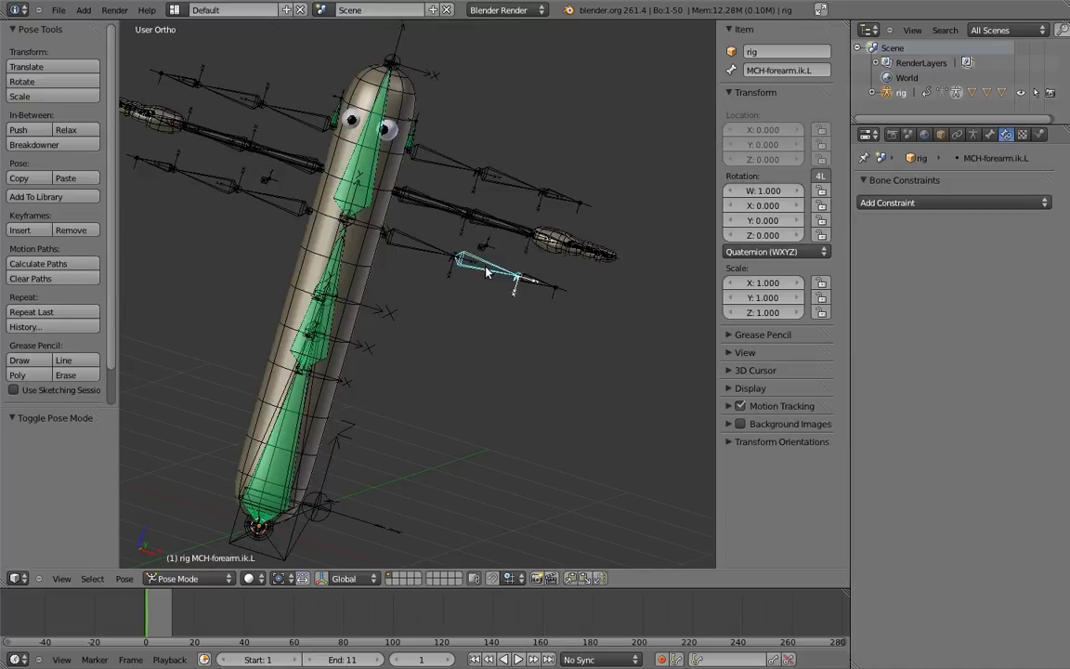
key("KP_7")
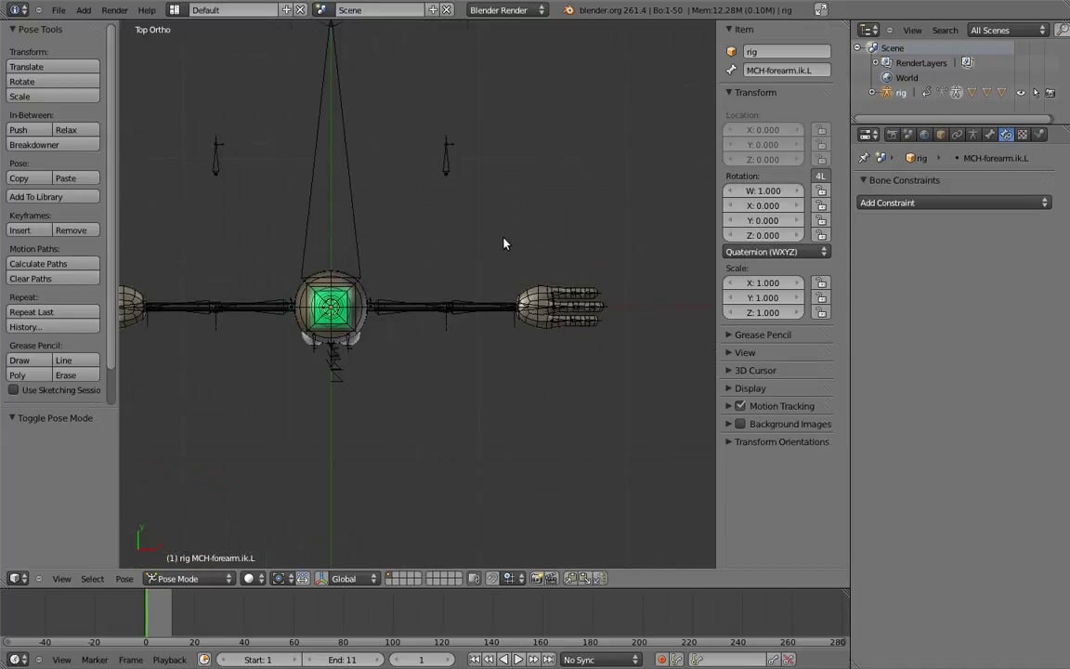
key("KP_Decimal")
key("r")
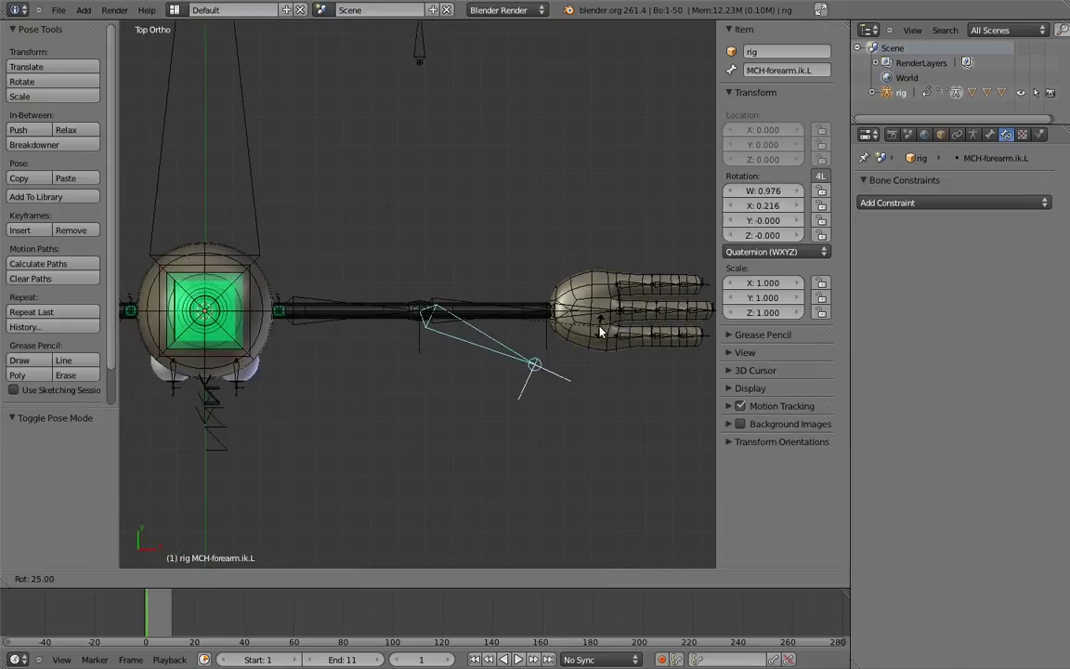
left_click(548, 367)
right_click(741, 191)
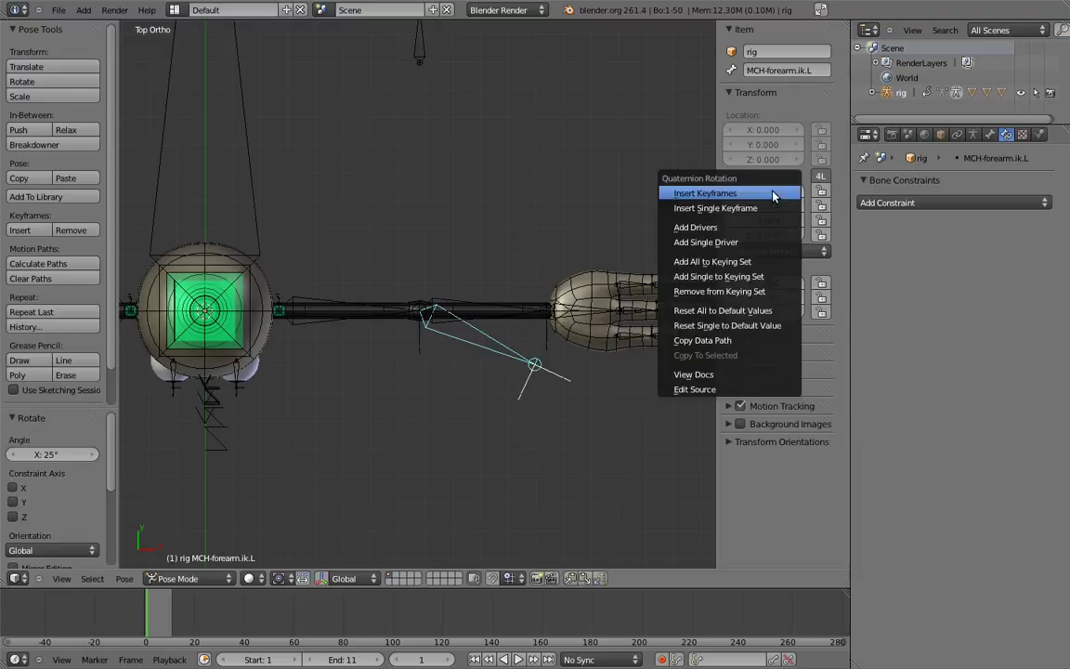
left_click(734, 228)
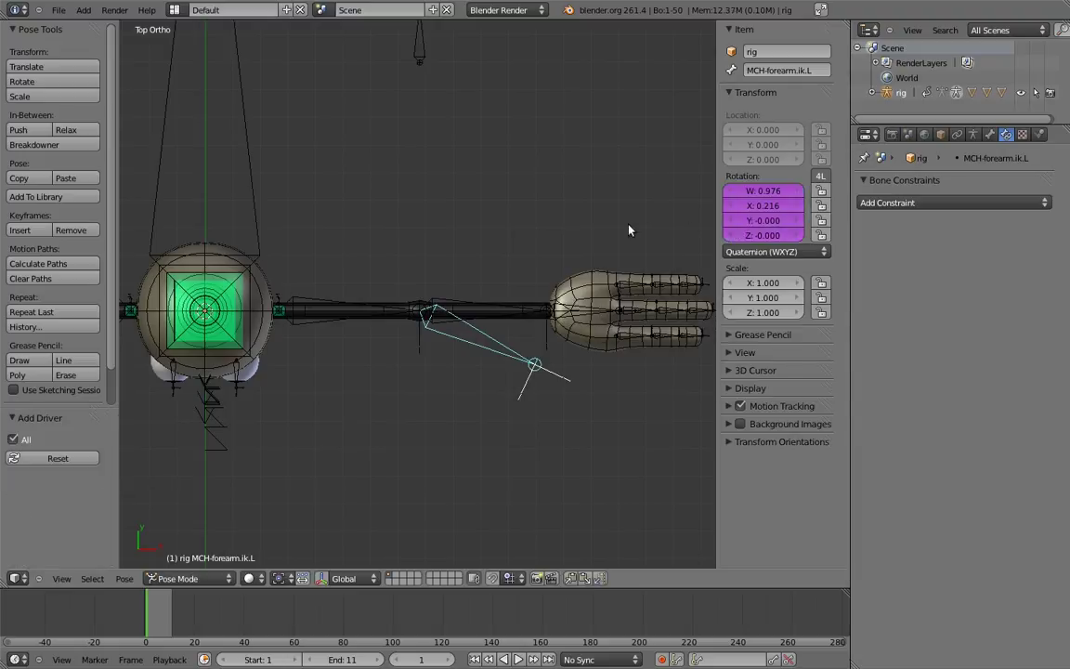
- Add an Inverse Kinematics constraint to MCH-forearm.ik.L targeting hand.ik.L, with a chain length of 2
key("KP_1")
scroll(557, 287, "down", 2)
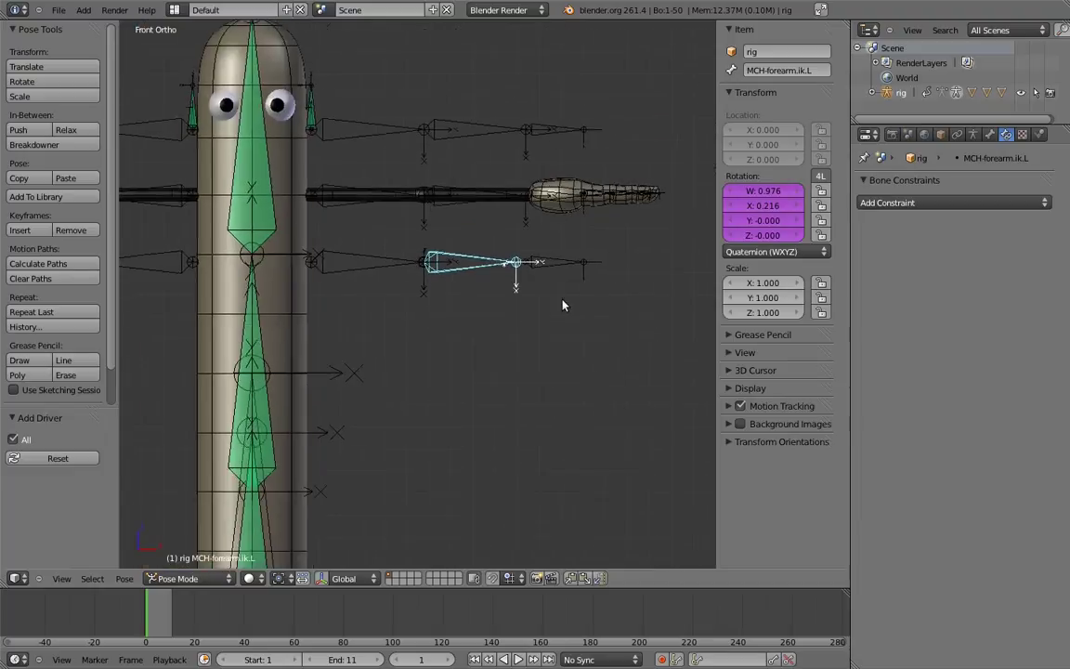
right_click(541, 261)
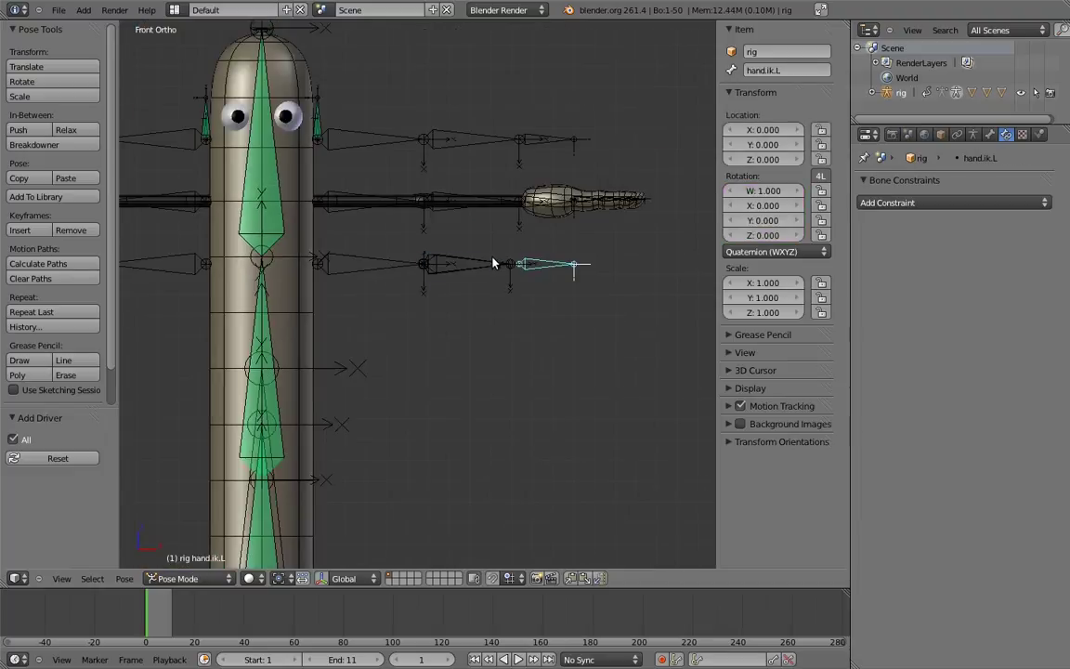
right_click(495, 264)
key("shift+ctrl+c")
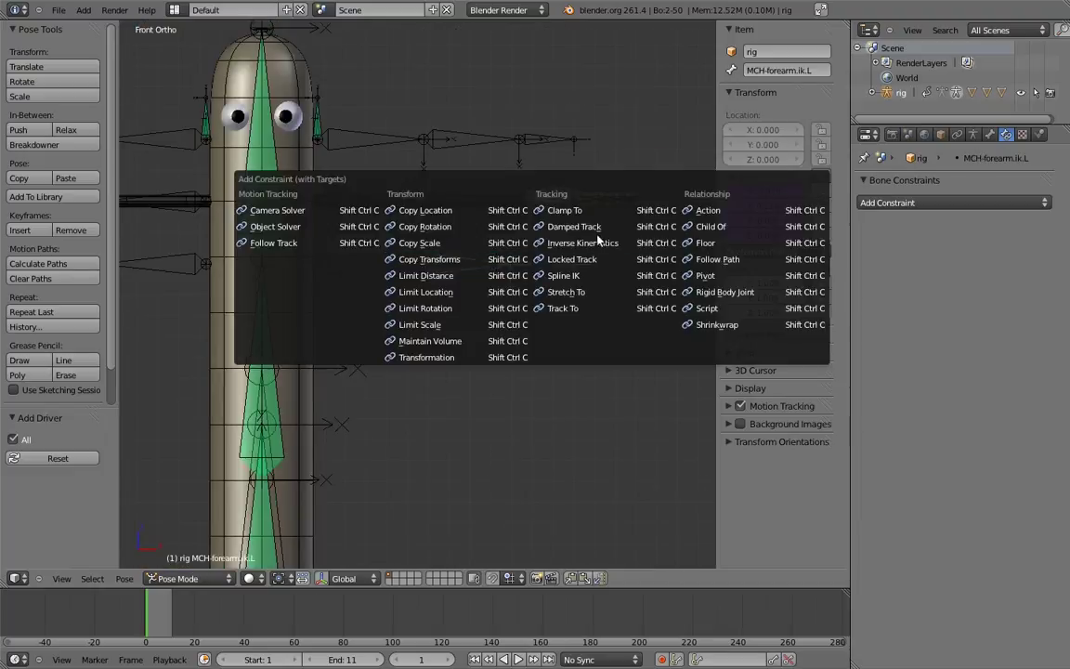
left_click(485, 242)
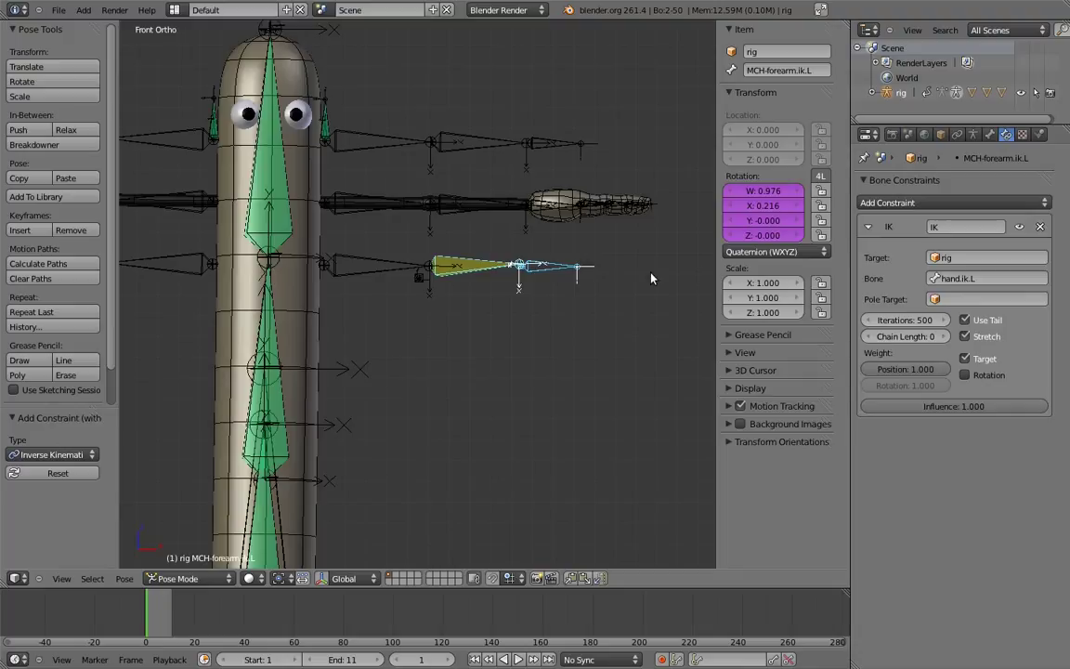
left_click(943, 336)
left_click(943, 336)
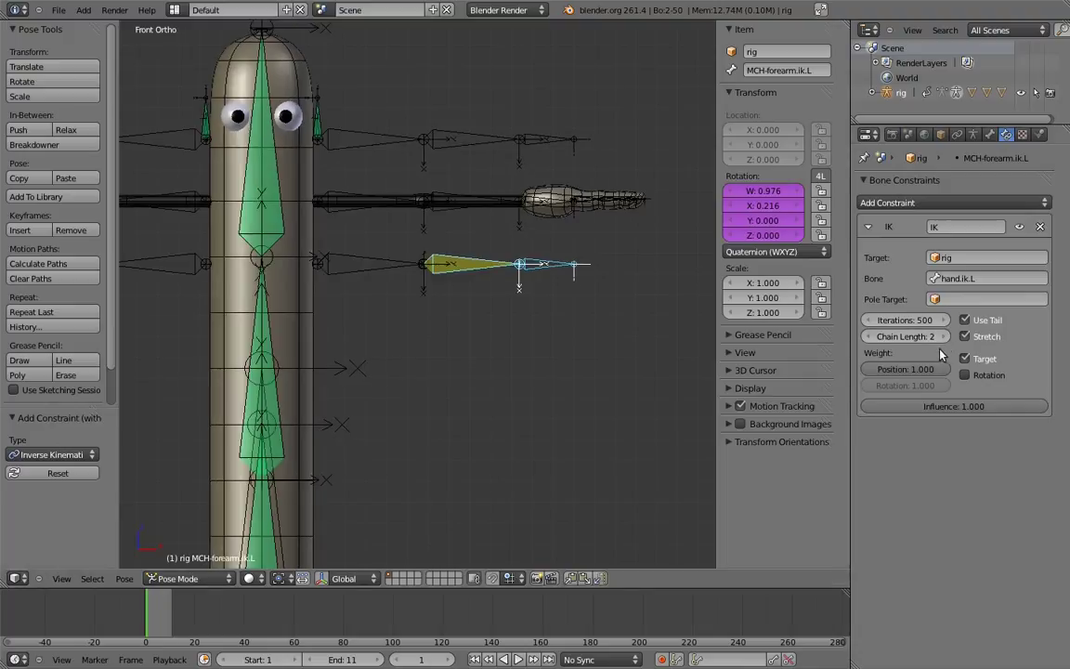
- Set the IK constraint's pole target to the rig's elbow_target.L bone
left_click(970, 299)
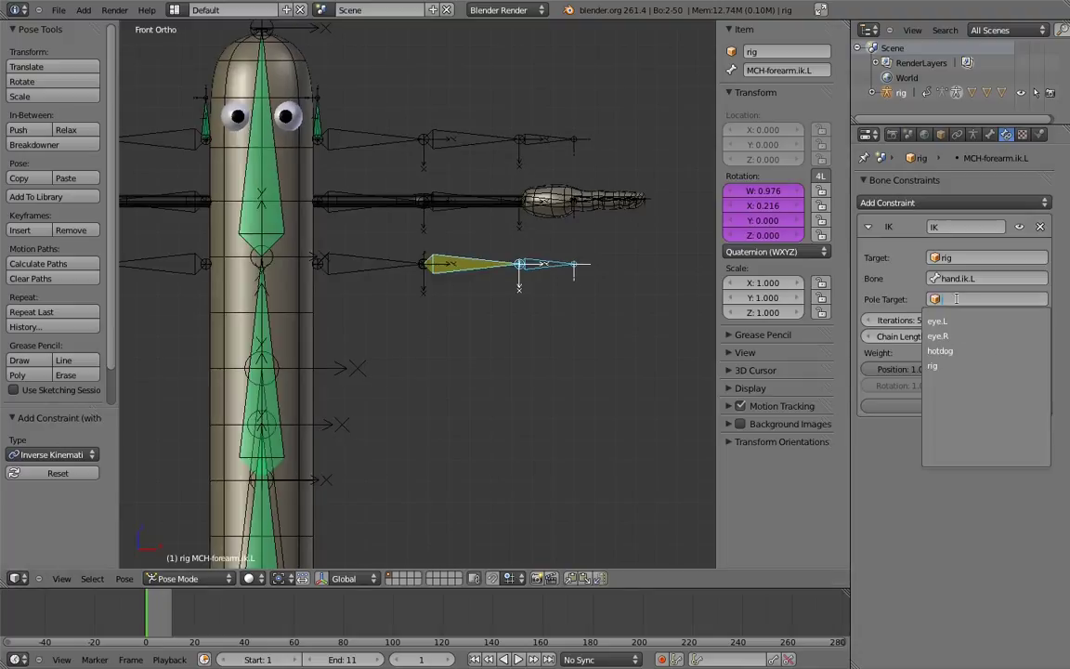
left_click(951, 369)
left_click(975, 319)
type("el")
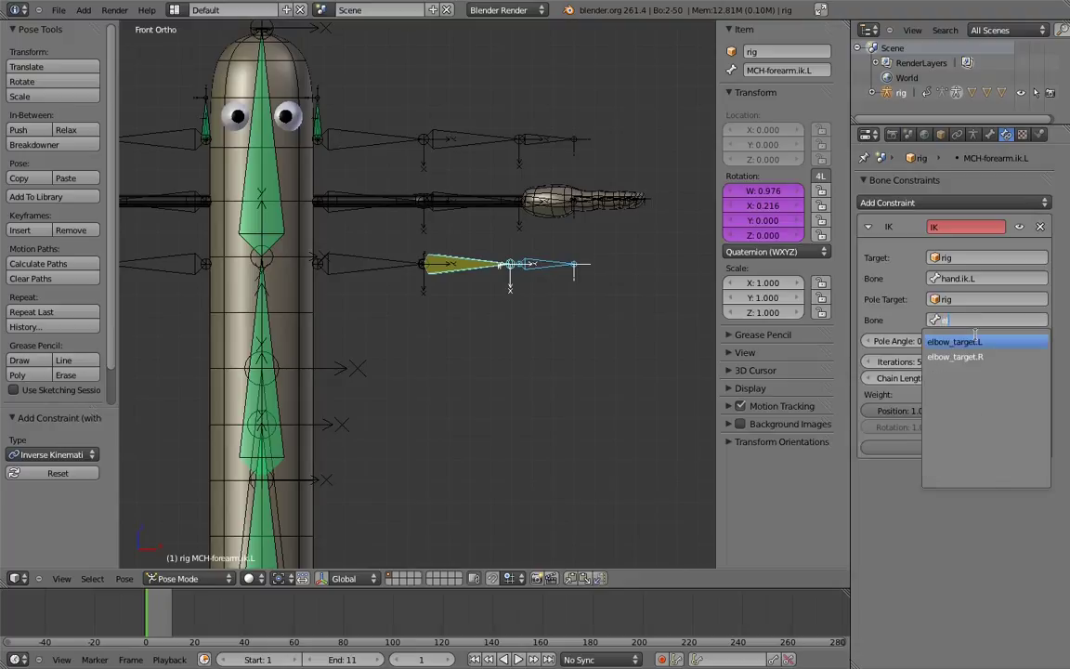
left_click(974, 342)
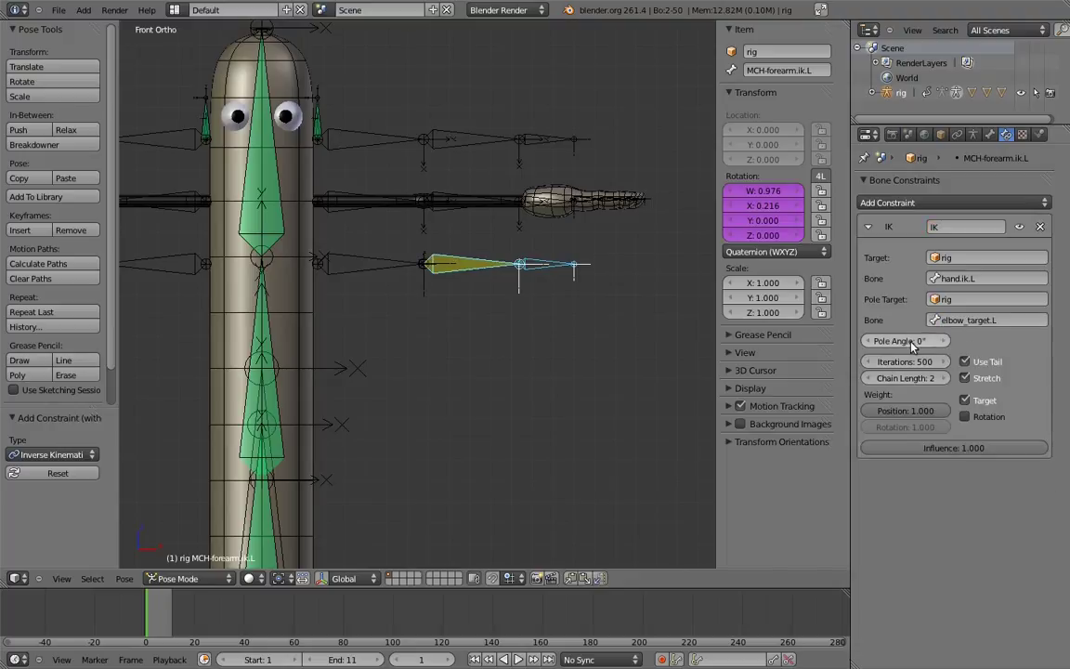
- Move hand.ik.L -0.15 along the global X axis to bend the arm
right_click(563, 266)
key("g")
key("x")
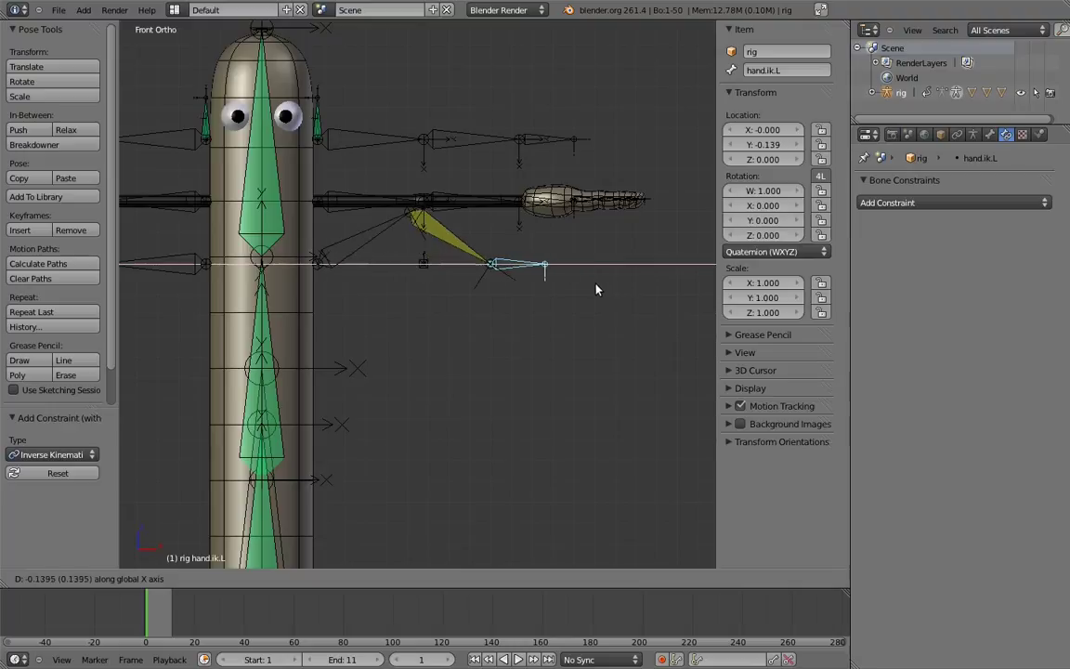
left_click(587, 288)
- Set the pole angle of the IK constraint on MCH-forearm.ik.L to -90°
middle_click_drag(461, 242, 449, 263)
right_click(456, 246)
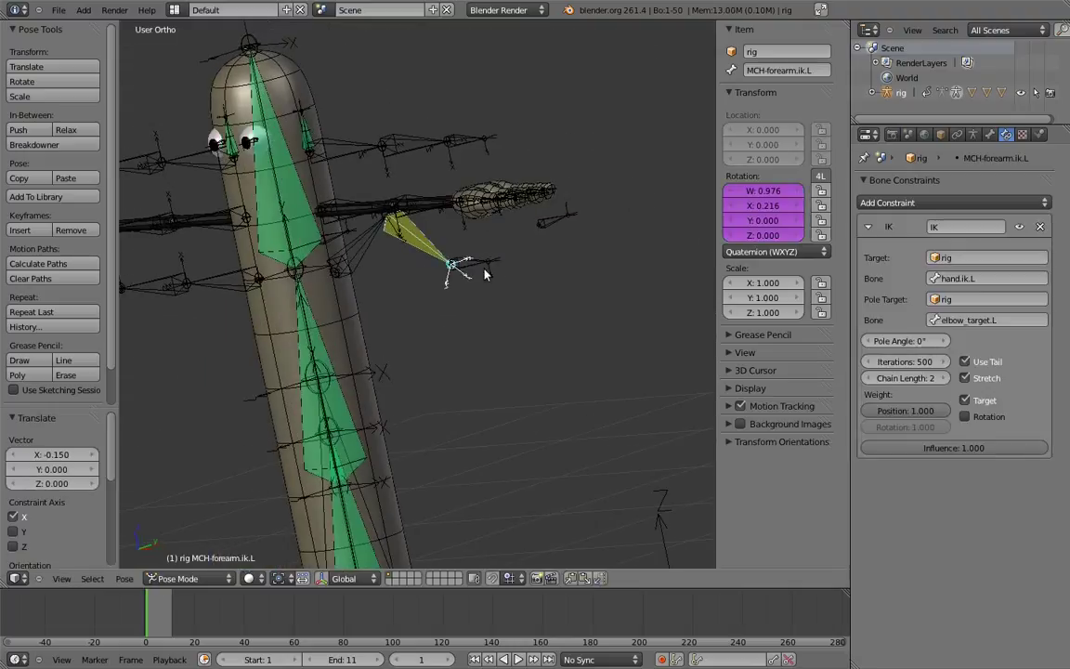
key("KP_3")
left_click_drag(915, 341, 740, 322)
left_click_drag(831, 358, 825, 358)
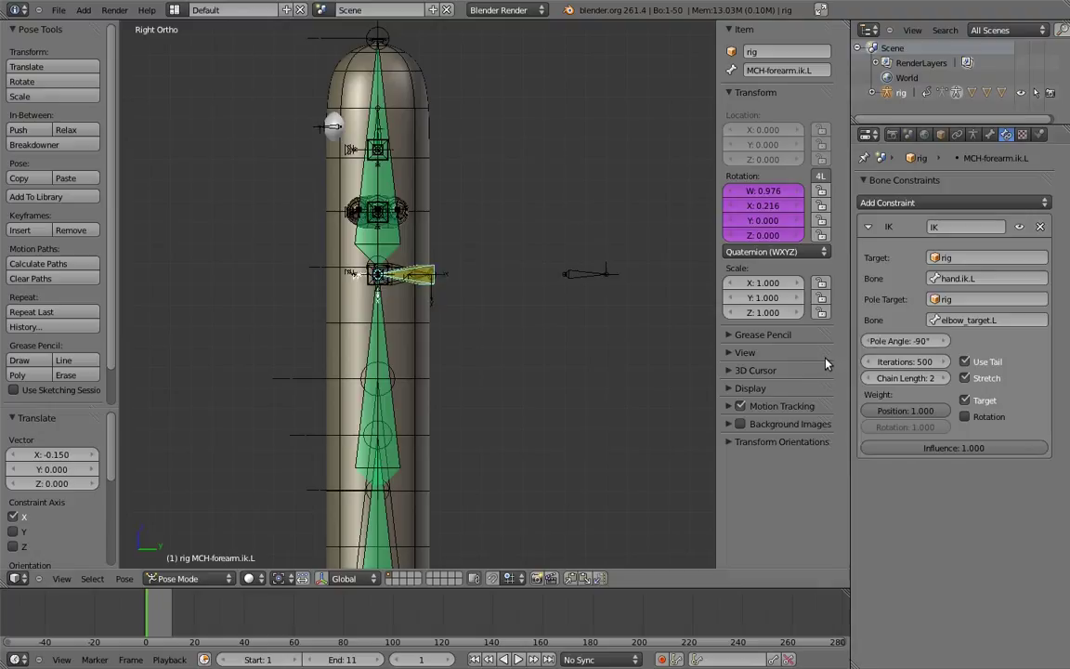
middle_click_drag(322, 329, 469, 297)
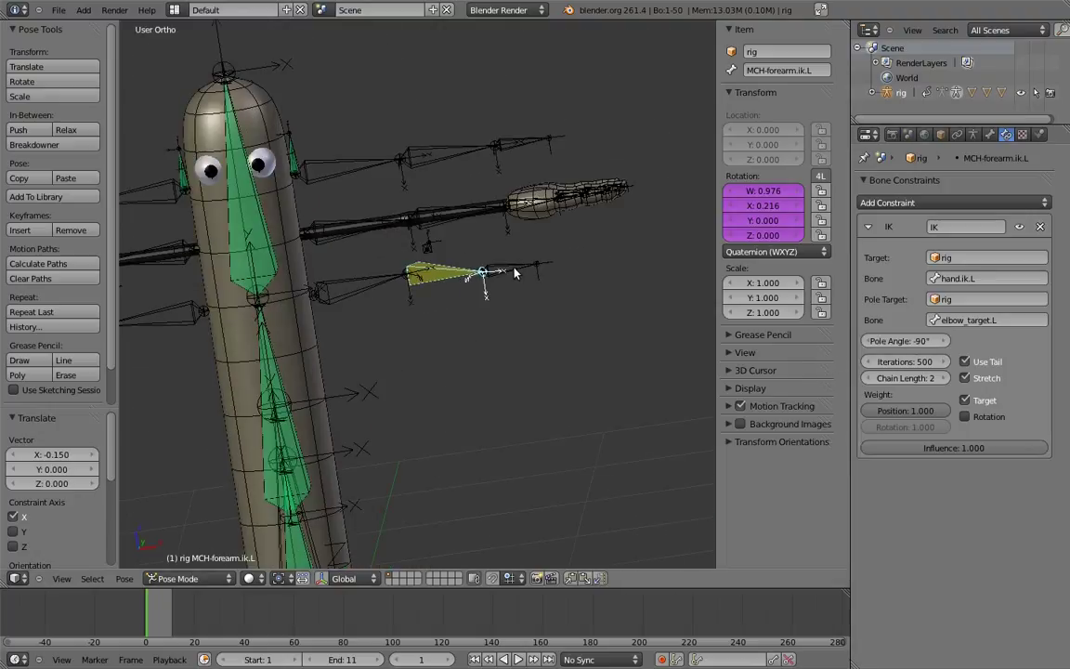
right_click(469, 297)
key("g")
right_click(482, 293)
- Lock the Y and Z axes in the Inverse Kinematics settings of MCH-forearm.ik.L
right_click(465, 276)
left_click(990, 135)
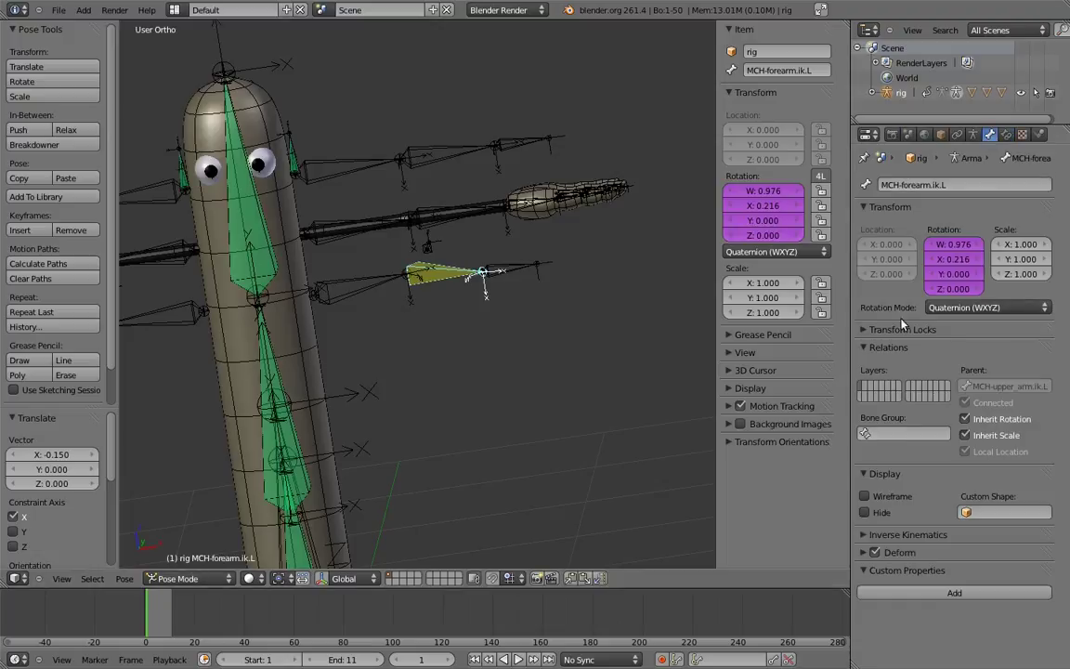
left_click(862, 536)
scroll(877, 529, "down", 3)
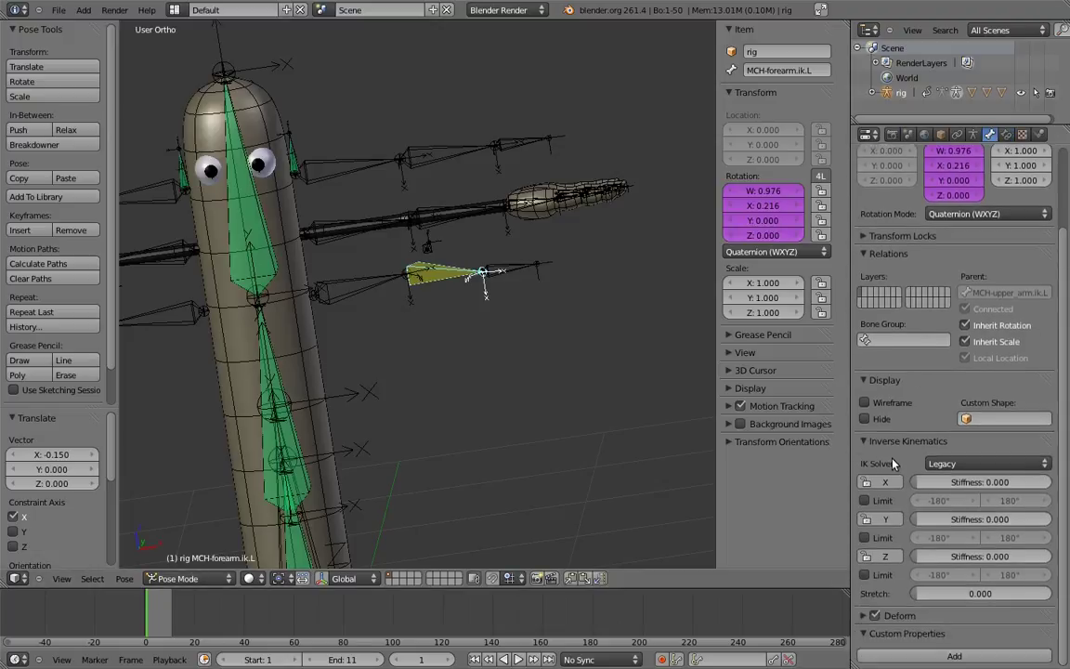
left_click(865, 556)
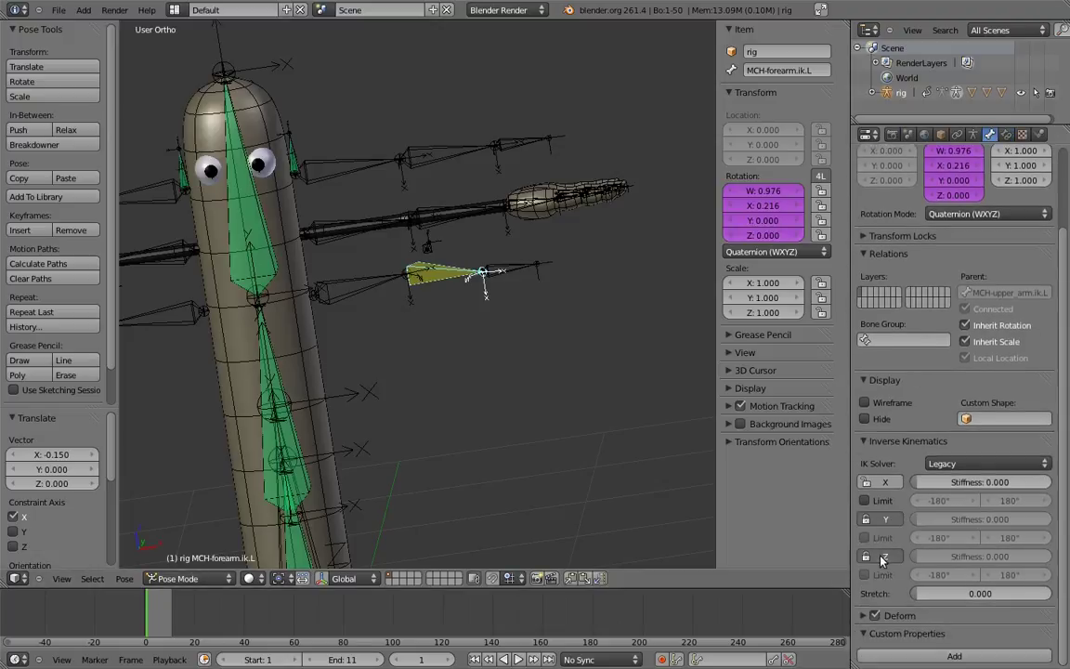
- Test the IK arm by moving hand.ik.L freely downward by about 0.13
right_click(520, 261)
middle_click_drag(469, 261, 423, 253)
key("g")
left_click(519, 308)
- Test the elbow direction by moving elbow_target.L freely downward by about 0.42
right_click(545, 241)
middle_click_drag(556, 241, 556, 263)
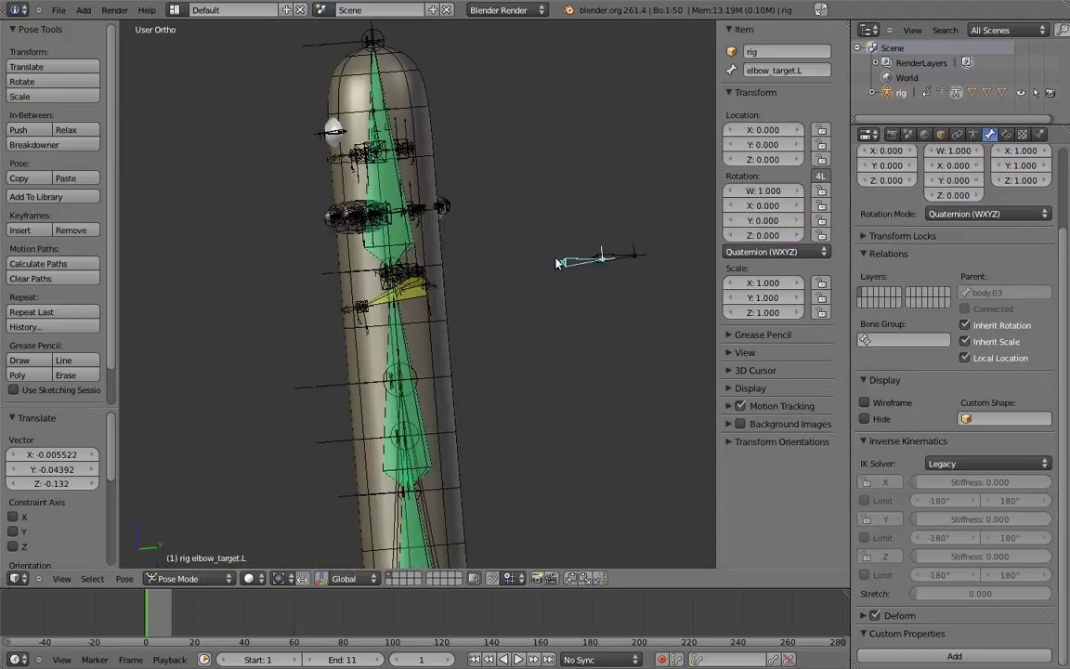
key("g")
left_click(537, 350)
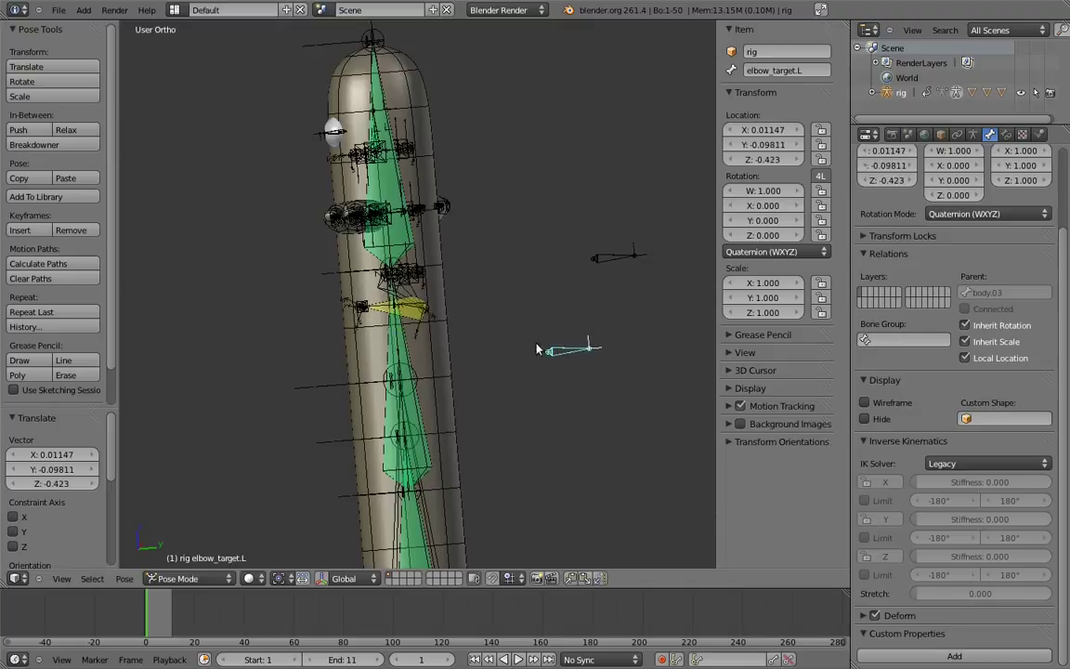
middle_click_drag(537, 350, 553, 315)
key("KP_1")
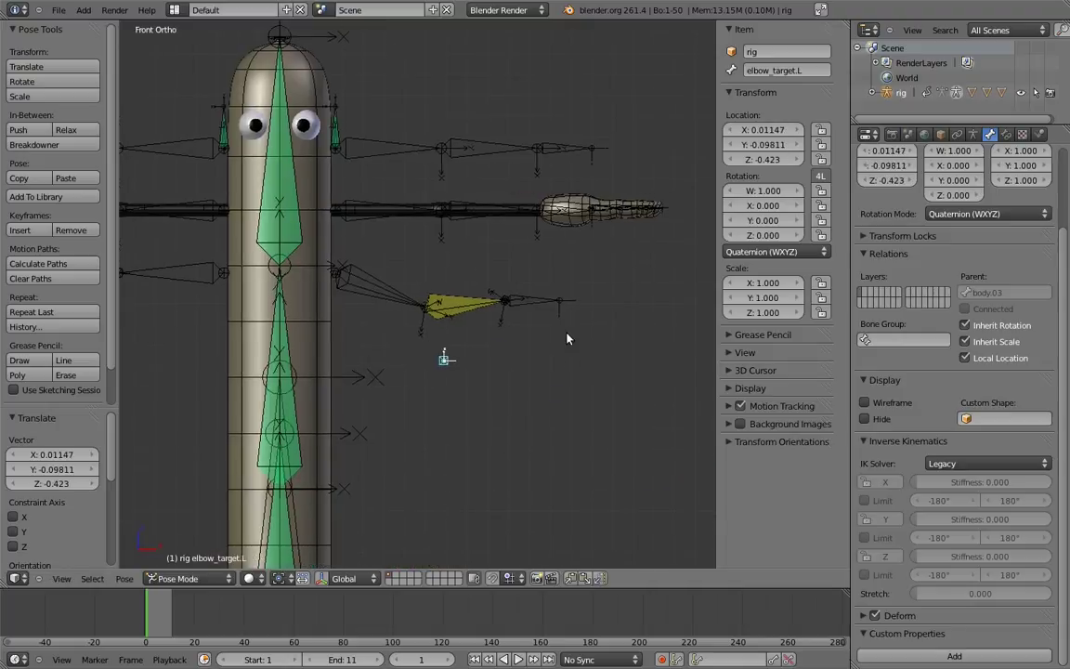
- Clear the location of all pose bones and deselect everything
scroll(570, 316, "down", 2)
key("a")
key("alt+g")
key("a")
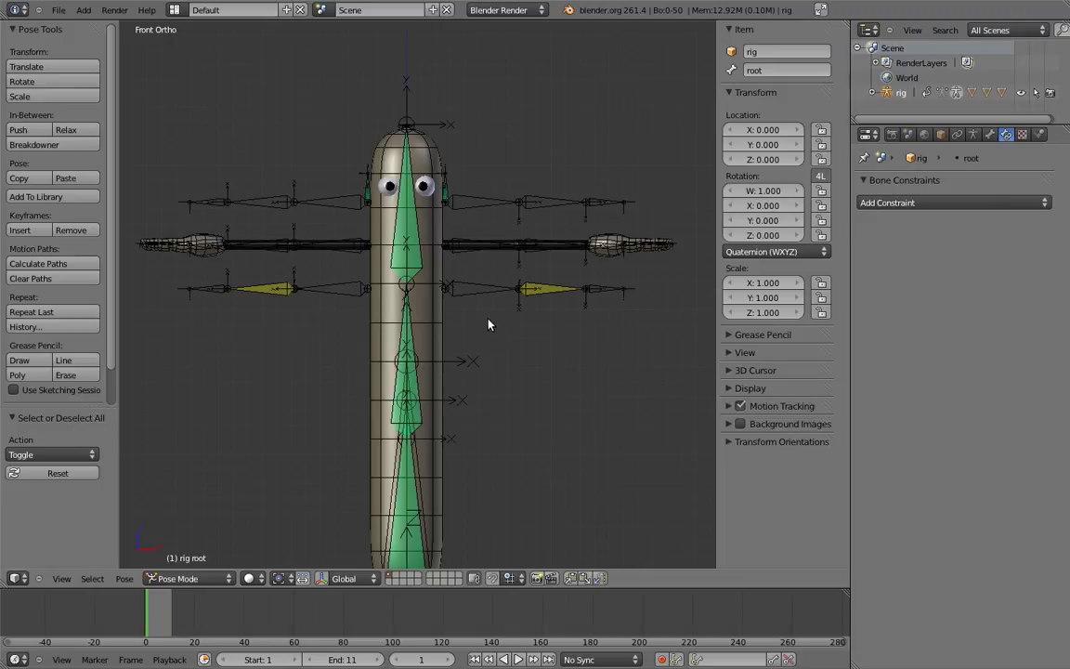
- Add a Copy Rotation constraint to upper_arm.L targeting upper_arm.fk.L
right_click(471, 213)
right_click(473, 245, "shift")
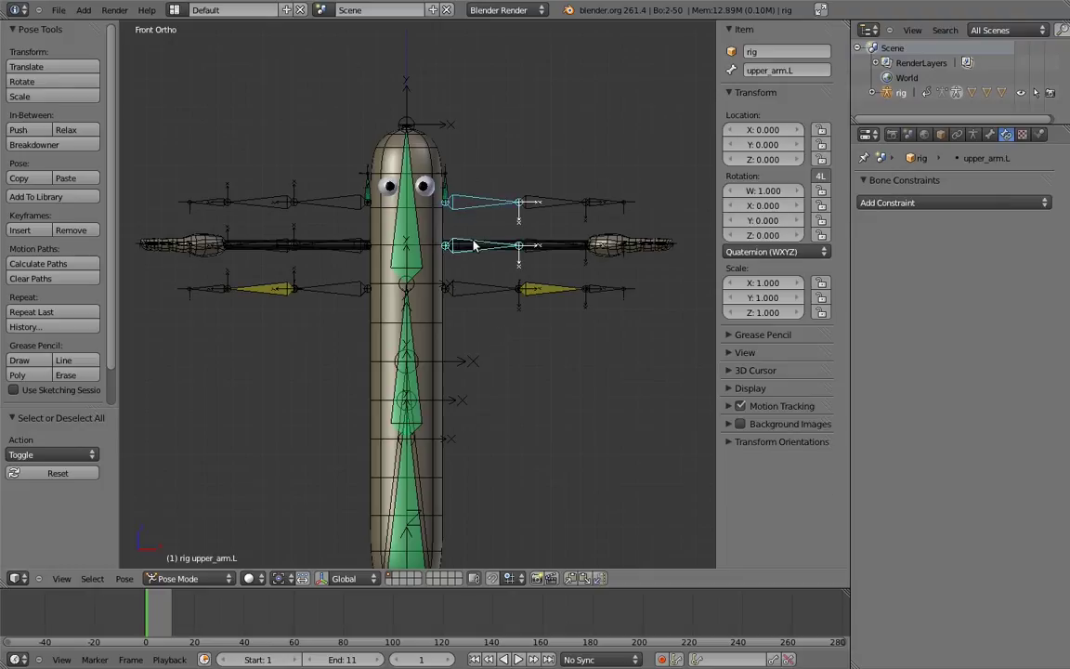
key("ctrl+shift+c")
left_click(252, 225)
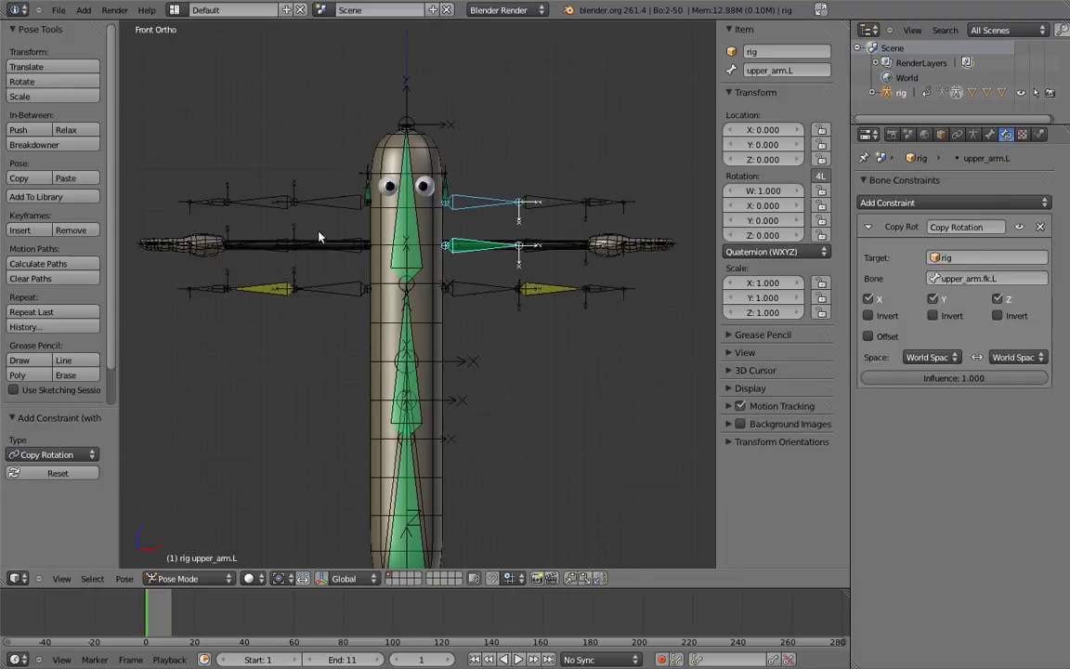
- Add a Copy Rotation constraint to forearm.L targeting forearm.fk.L
right_click(552, 205)
right_click(548, 244, "shift")
key("ctrl+shift+c")
left_click(534, 245)
middle_click_drag(581, 219, 473, 282, "shift")
scroll(509, 281, "up", 4)
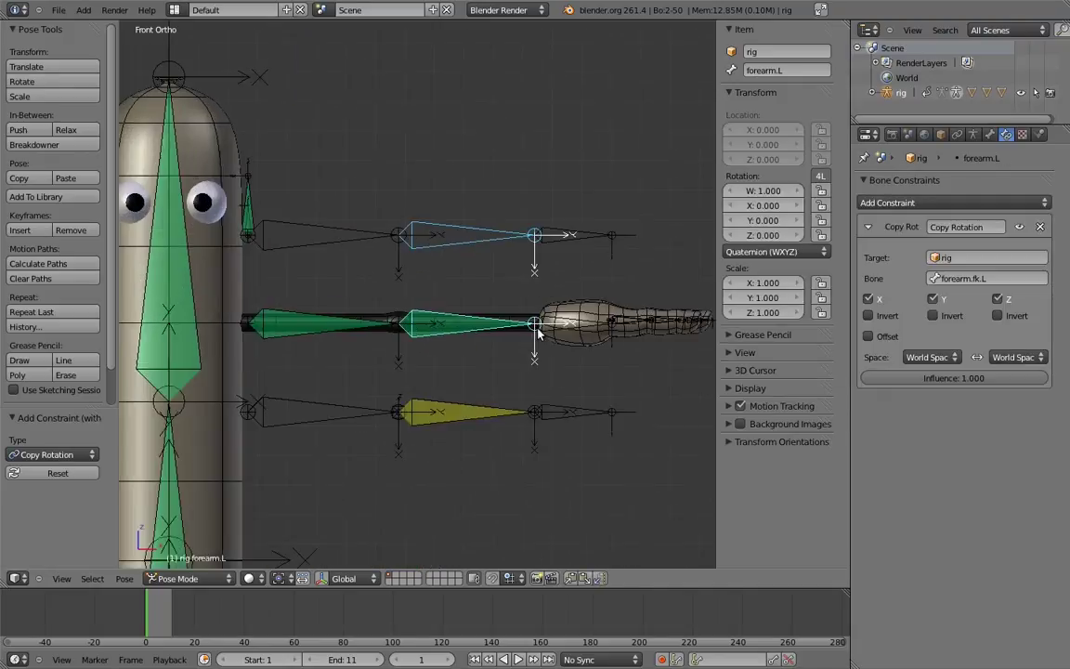
- Add a Copy Rotation constraint to hand.L targeting hand.fk.L
middle_click_drag(555, 271, 517, 265, "shift")
right_click(536, 231)
right_click(532, 307, "shift")
key("ctrl+shift+c")
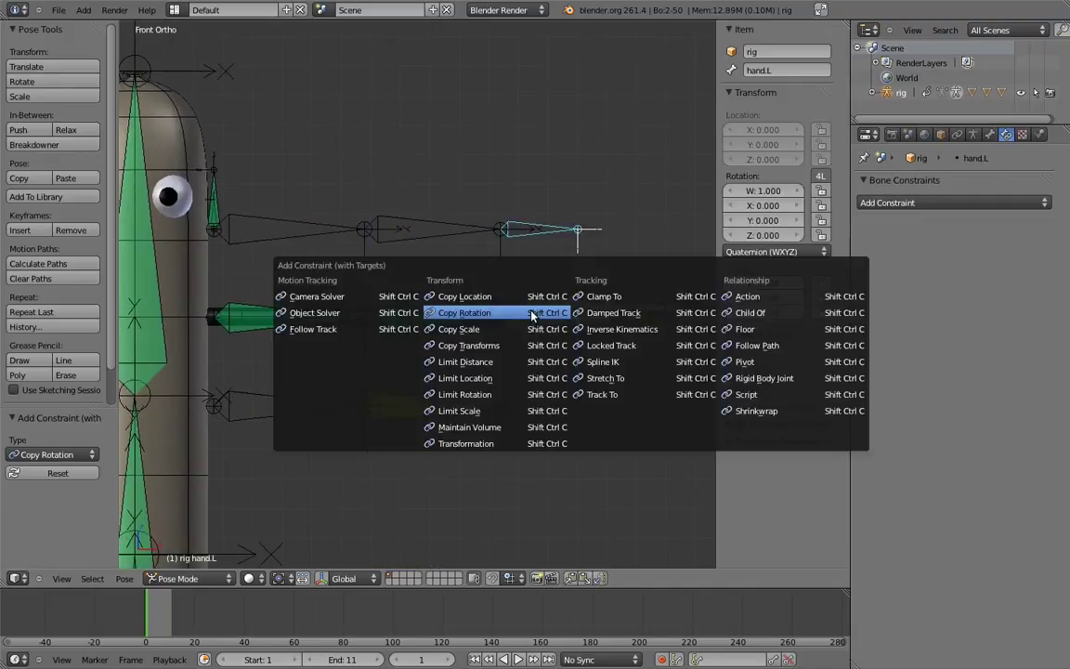
left_click(526, 314)
- Add a second Copy Rotation constraint to upper_arm.L targeting MCH-upper_arm.ik.L
right_click(286, 397)
right_click(277, 316, "shift")
key("ctrl+shift+c")
left_click(272, 318)
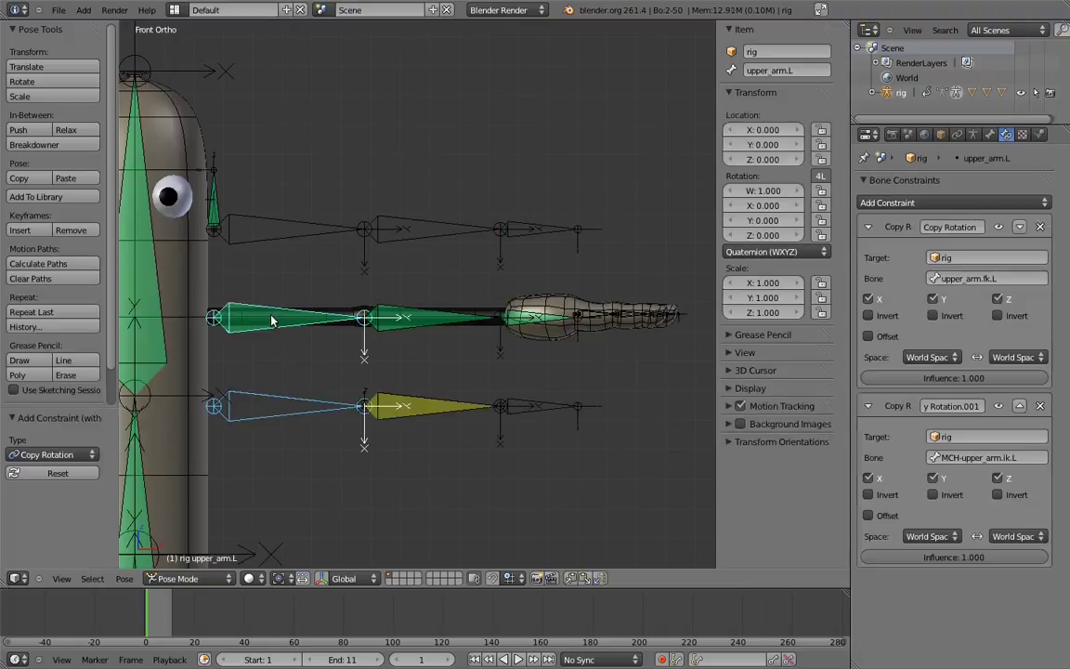
- Add a second Copy Rotation constraint to forearm.L targeting MCH-forearm.ik.L
right_click(428, 413)
right_click(422, 313, "shift")
key("ctrl+shift+c")
left_click(423, 308)
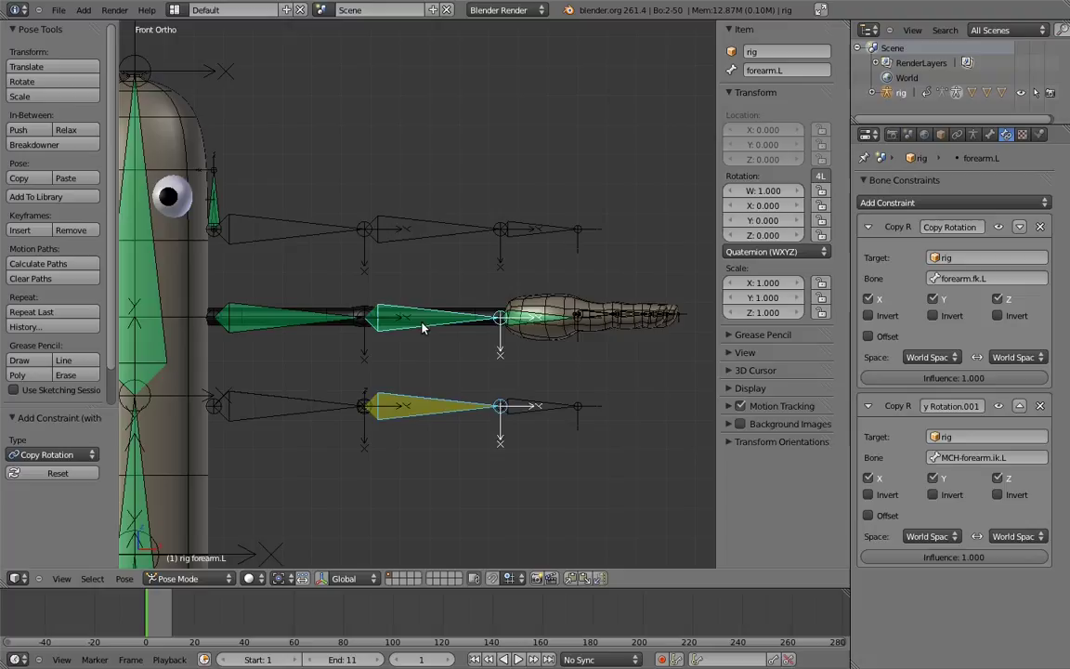
- Add a second Copy Rotation constraint to hand.L targeting hand.ik.L
right_click(541, 408)
right_click(523, 320, "shift")
key("ctrl+shift+c")
left_click(522, 325)
key("ctrl+shift+c")
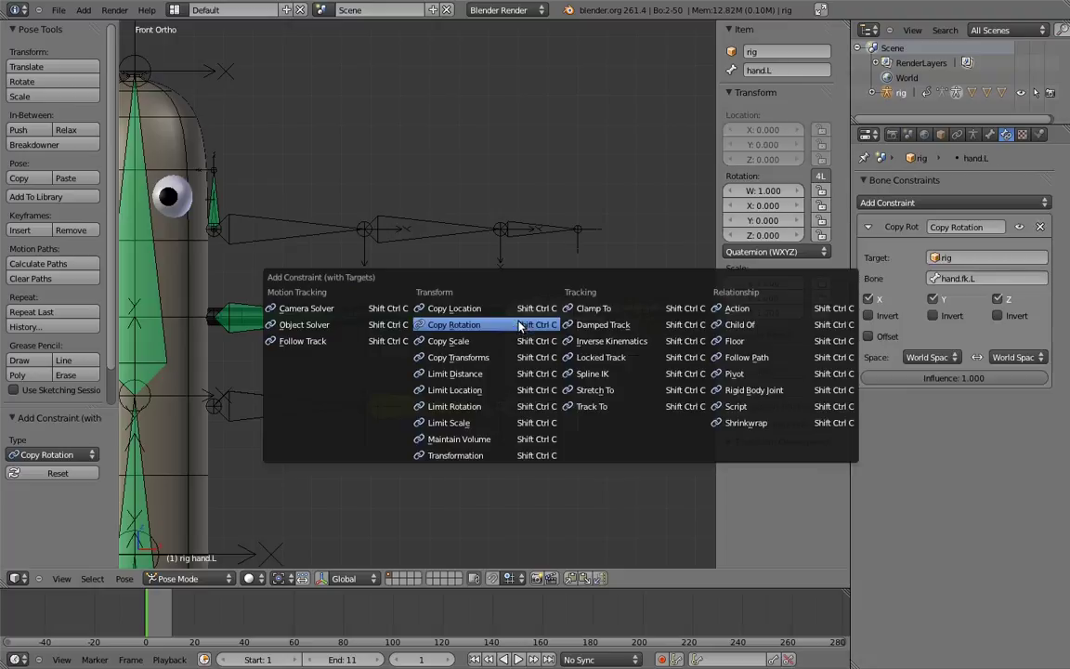
left_click(521, 325)
- Rename hand.L's two Copy Rotation constraints to FK and IK, matching their target bones
left_click(944, 227)
type("FK")
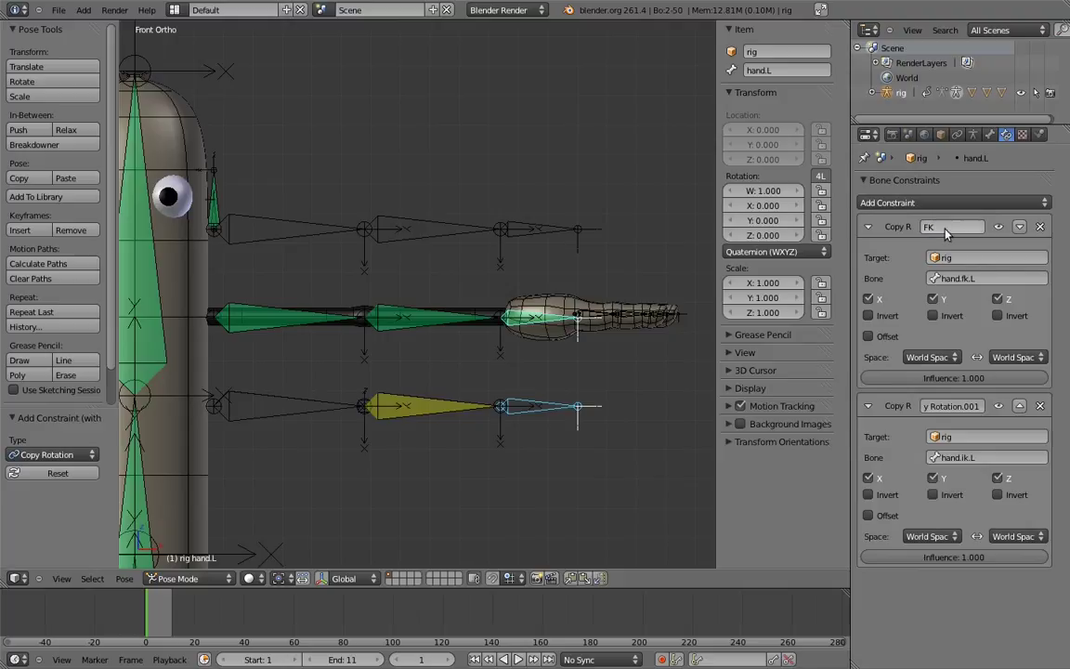
type("FK")
left_click(960, 406)
type("IK")
key("Return")
- Rename forearm.L's two Copy Rotation constraints to FK and IK
right_click(465, 322)
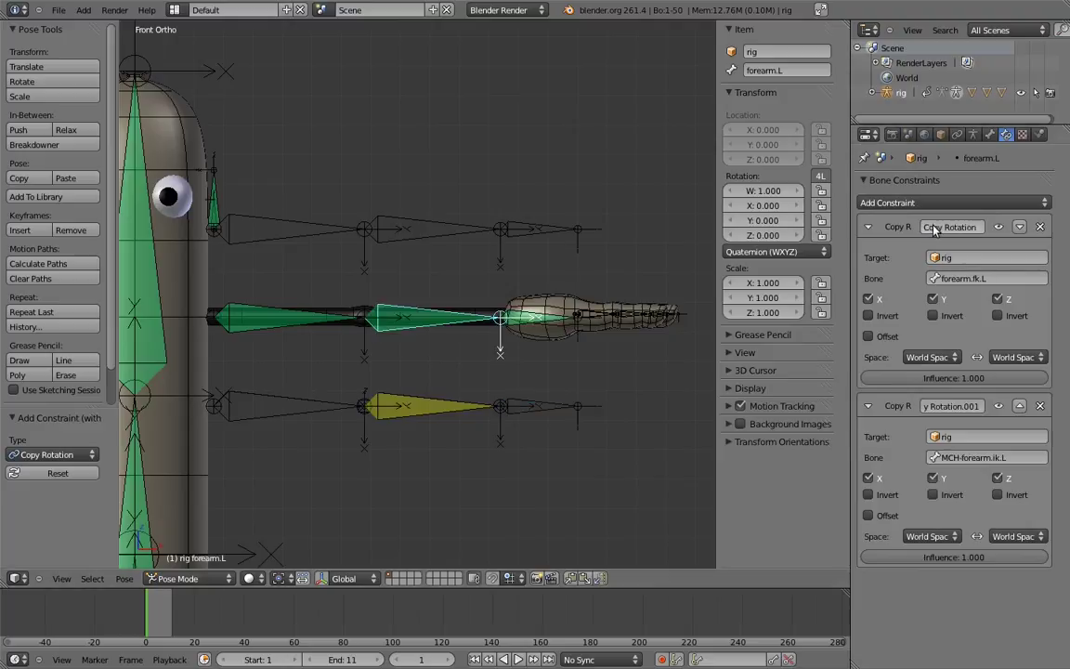
double_click(952, 406)
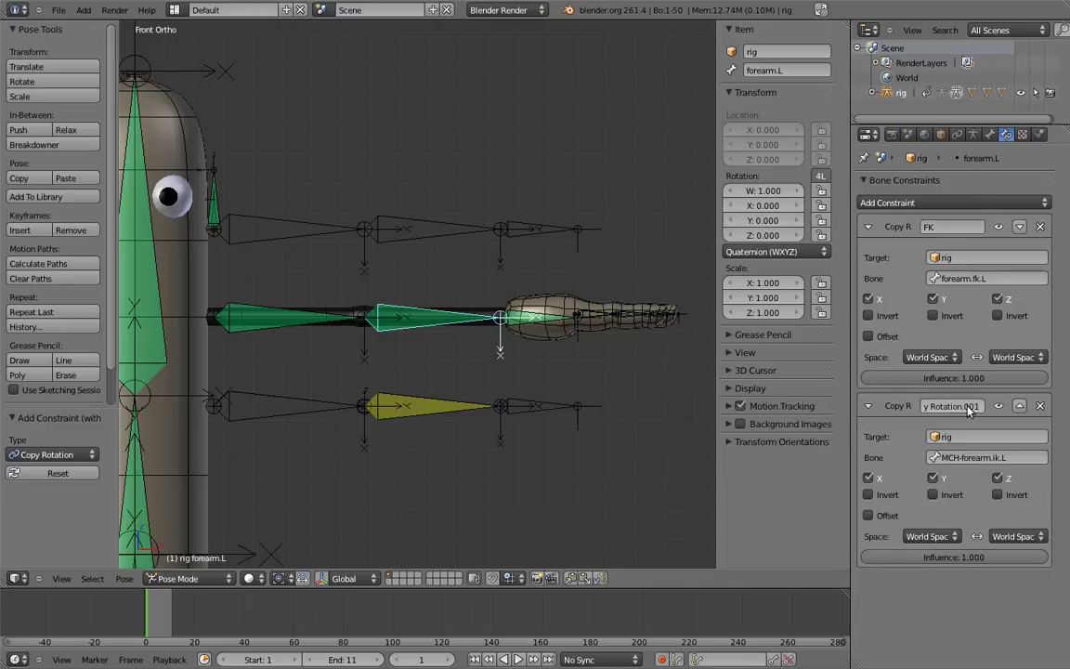
type("IK")
key("Return")
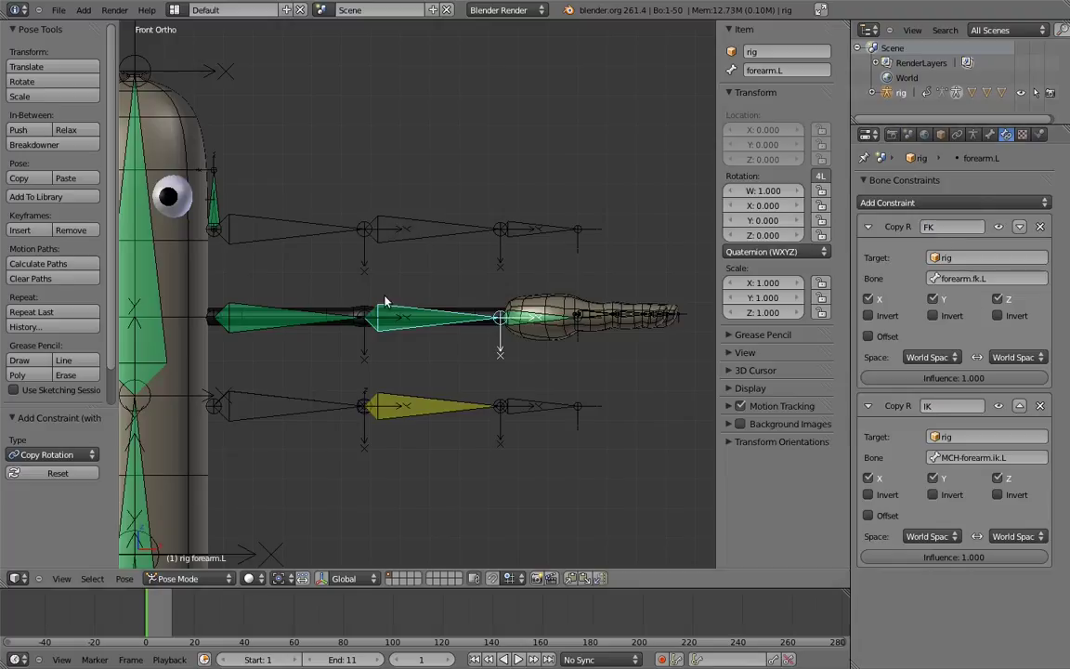
- Rename upper_arm.L's two Copy Rotation constraints to FK and IK
right_click(325, 319)
double_click(965, 227)
type("FK")
type("IK")
key("Return")
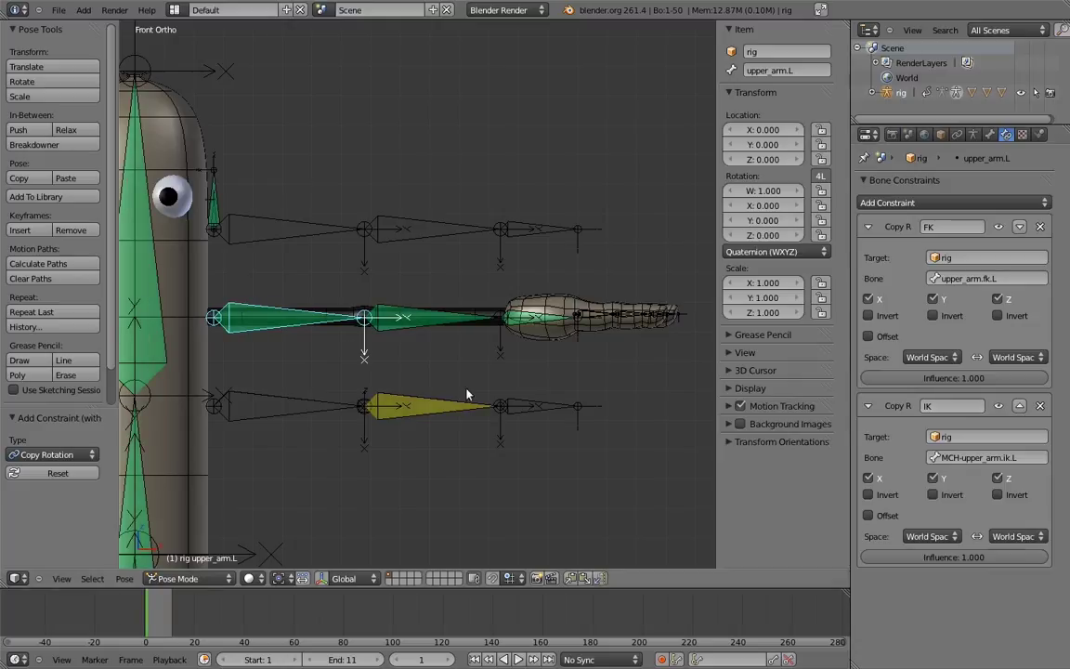
- Add a custom property named fk_ik to the hand.ik.L bone
right_click(537, 412)
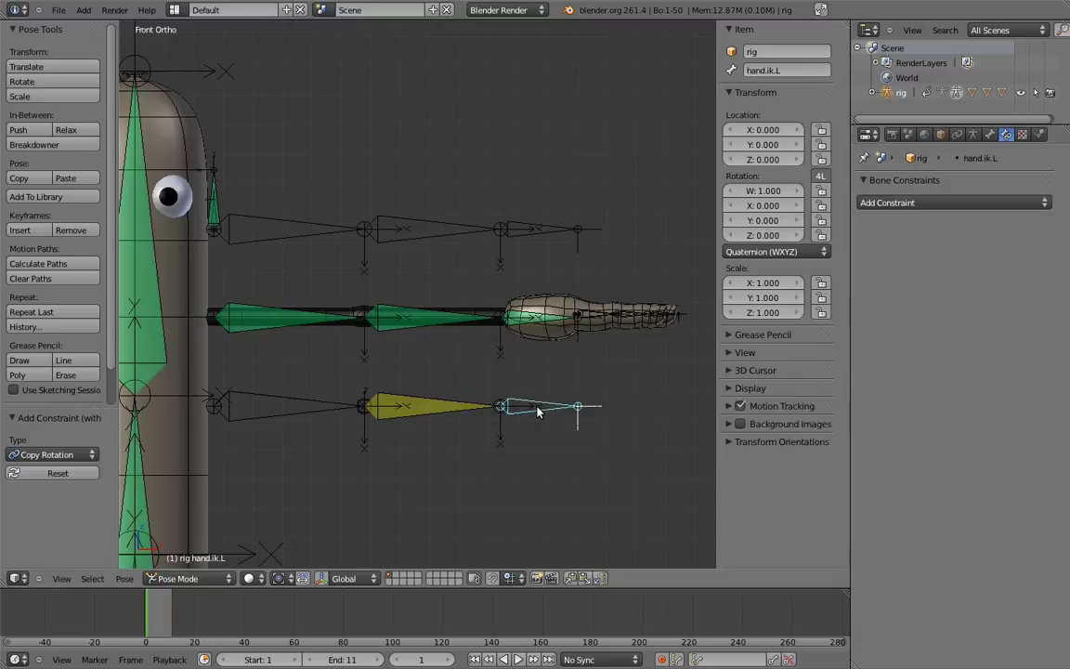
left_click(990, 136)
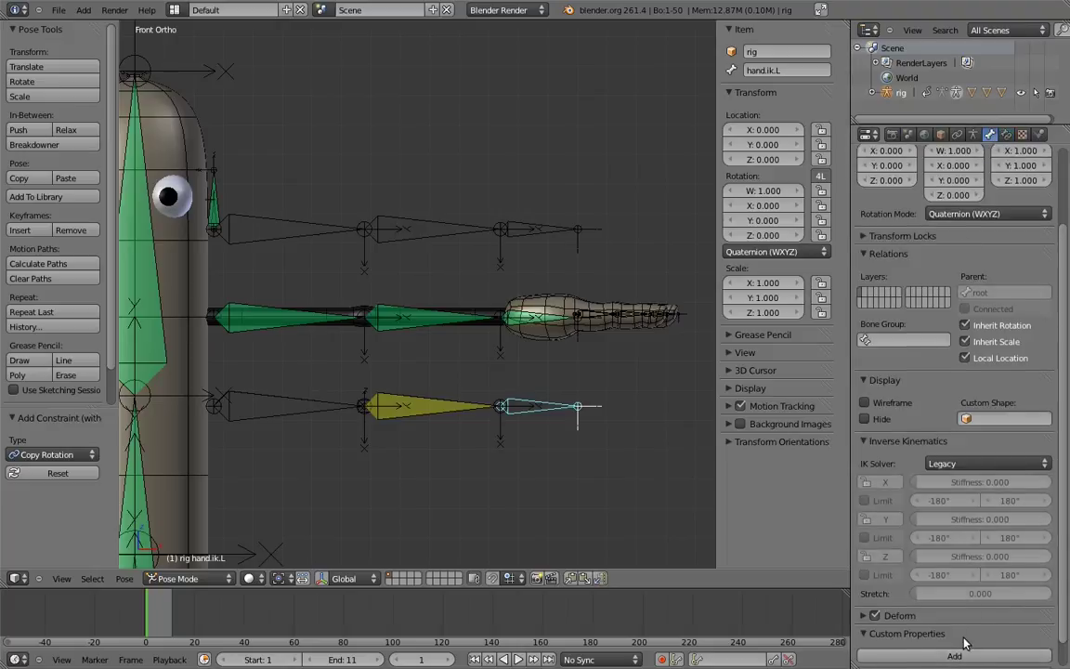
left_click(985, 655)
left_click(1017, 652)
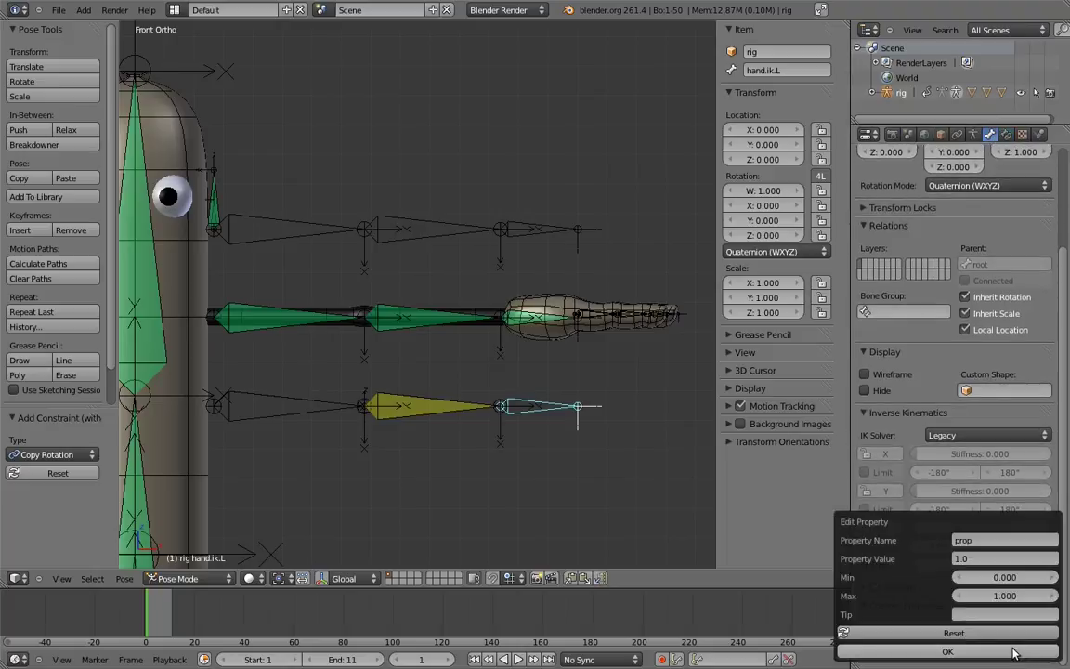
left_click(999, 540)
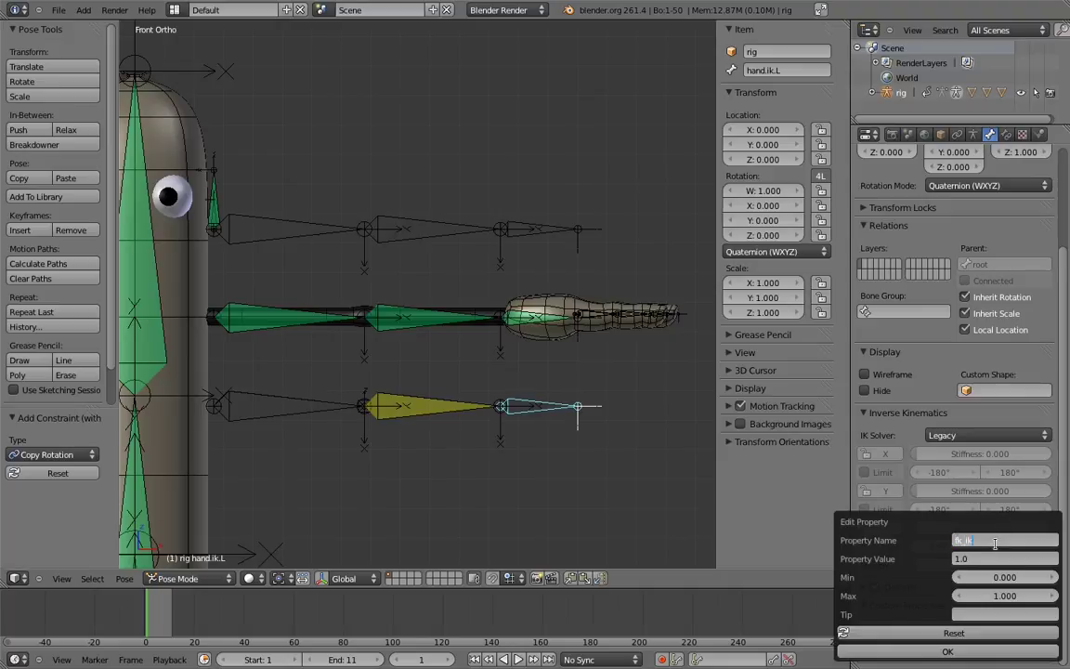
key("Return")
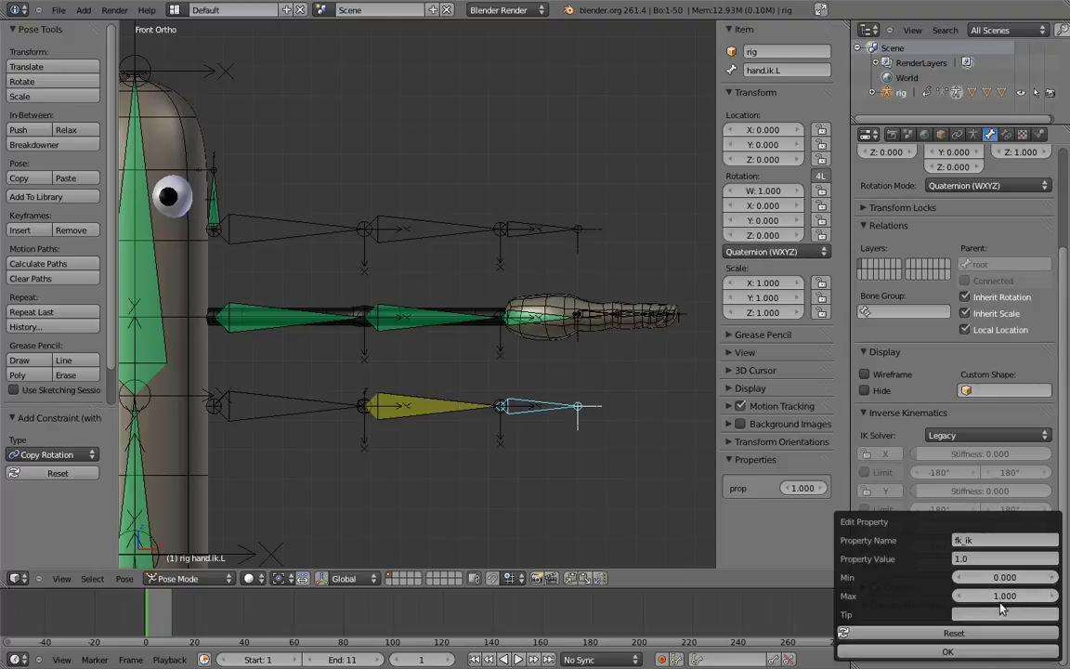
left_click(947, 650)
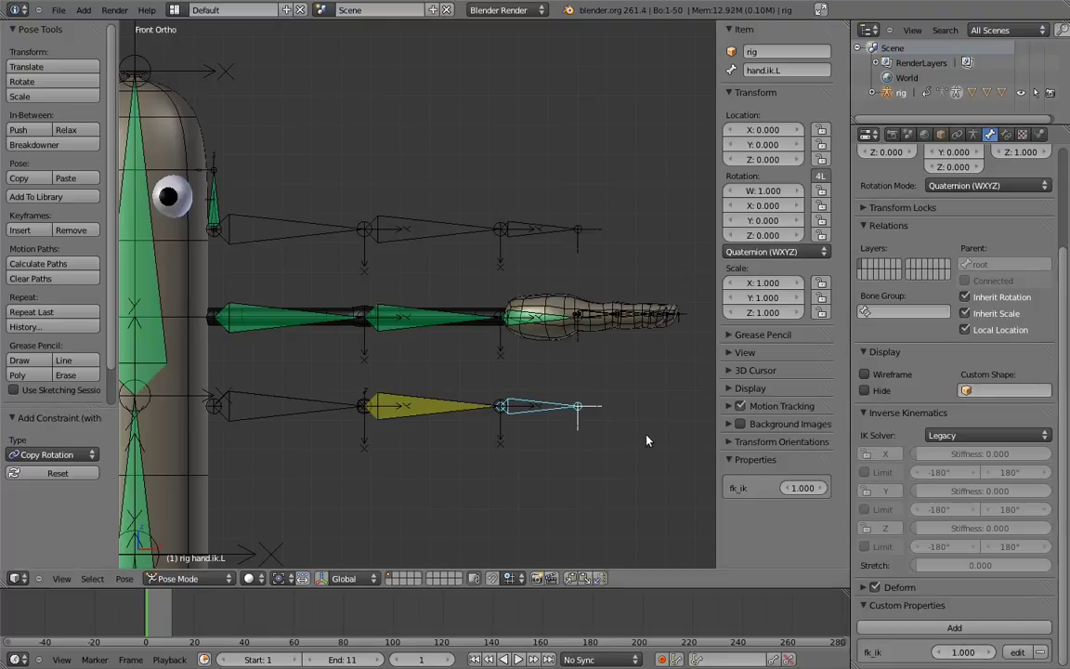
- Bend the IK arm by moving hand.ik.L about 0.36 units inward and elbow_target.L by about 0.03, -0.11, -0.34
middle_click_drag(648, 440, 561, 420)
key("g")
left_click(446, 443)
middle_click_drag(447, 443, 469, 462)
middle_click_drag(456, 265, 429, 271)
right_click(518, 269)
middle_click_drag(518, 268, 429, 293)
key("g")
left_click(615, 473)
middle_click_drag(478, 431, 487, 349)
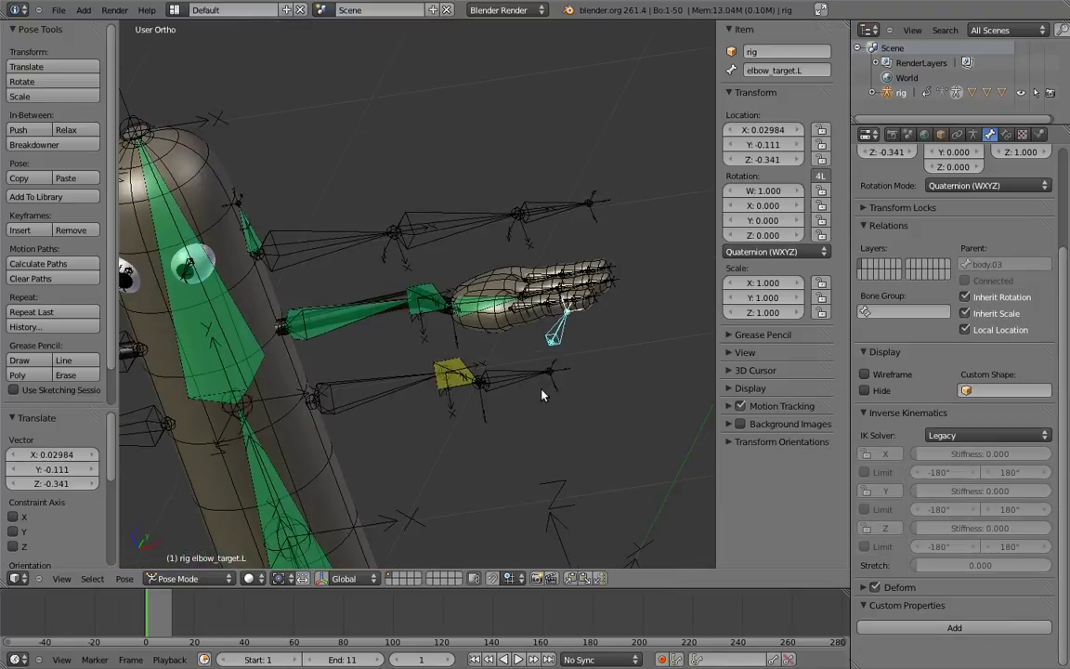
- Copy the data path of hand.ik.L's fk_ik property
right_click(509, 386)
right_click(743, 487)
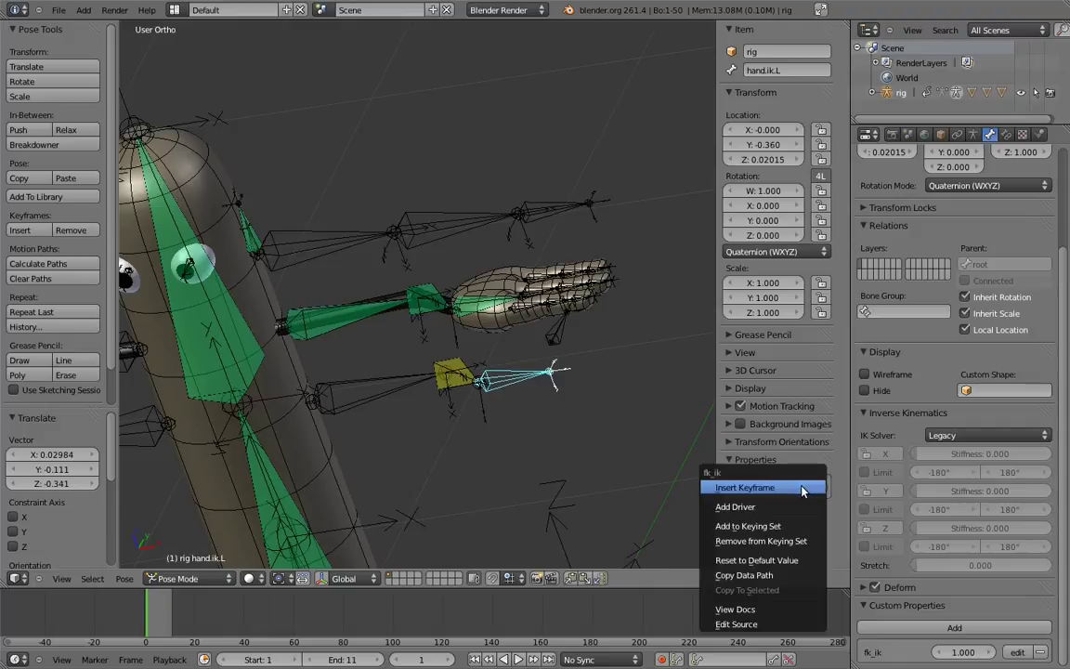
left_click(767, 576)
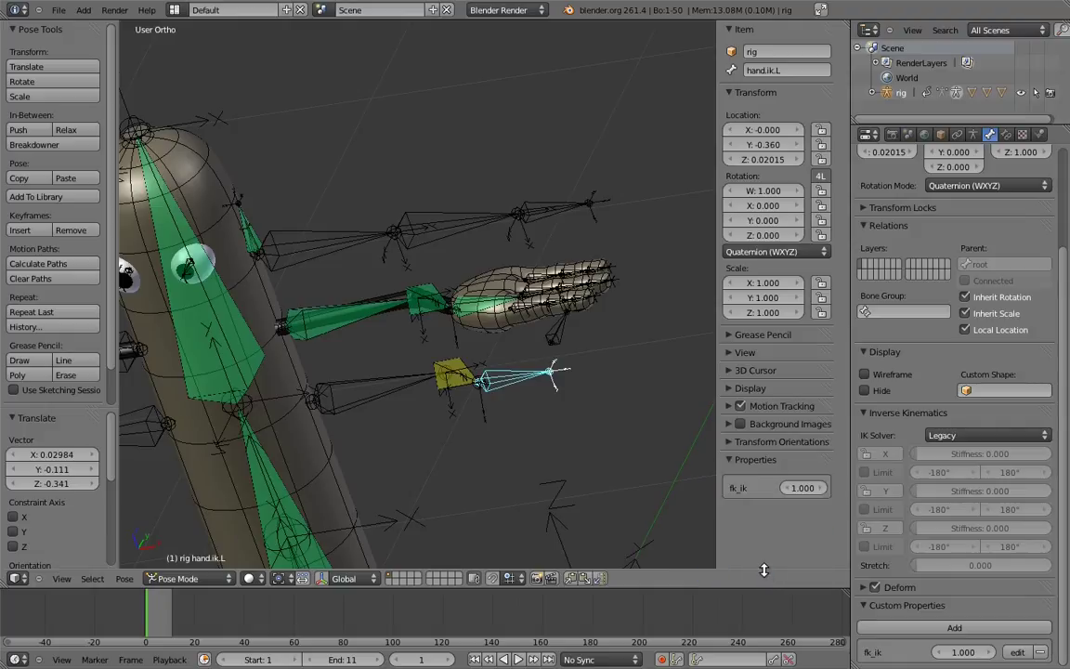
- Add a driver to the influence of upper_arm.L's IK constraint
right_click(351, 314)
left_click(1006, 134)
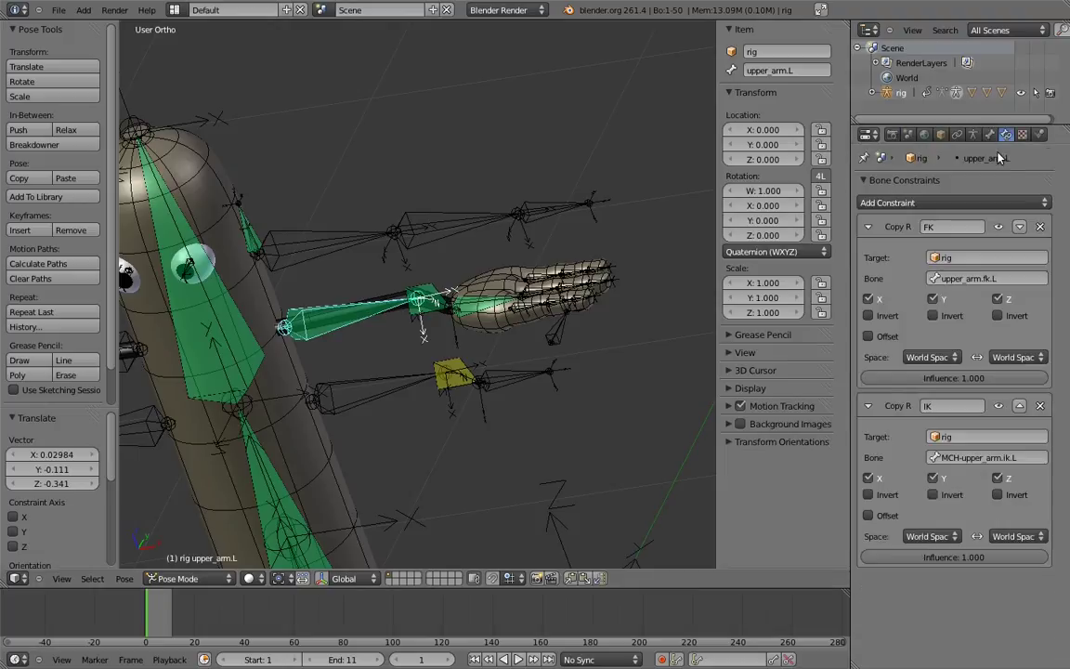
right_click(938, 560)
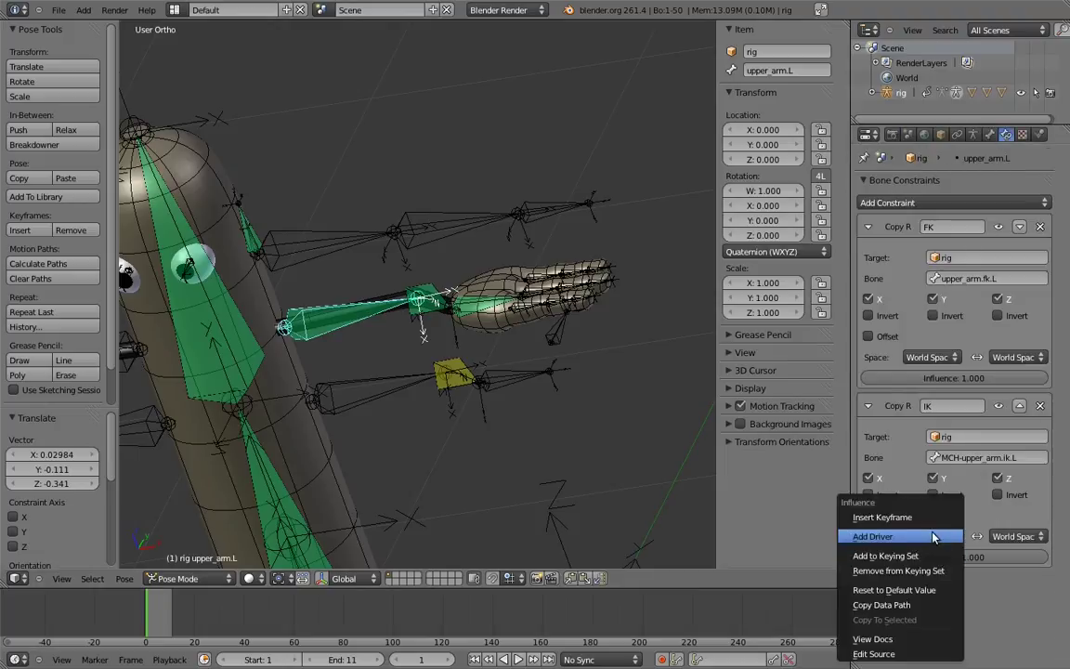
left_click(882, 472)
- Split off a Graph Editor area in Drivers mode and show the driver settings for upper_arm.L's IK influence
left_click_drag(847, 21, 446, 418)
left_click(18, 581)
left_click(42, 494)
left_click(258, 579)
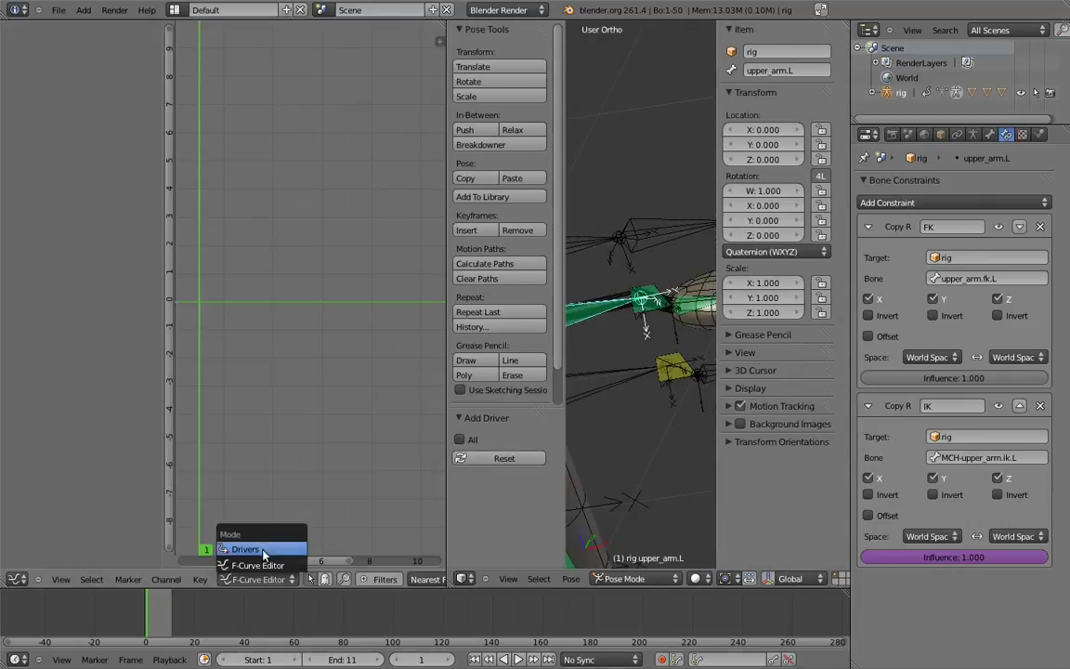
left_click(263, 551)
left_click(92, 59)
key("n")
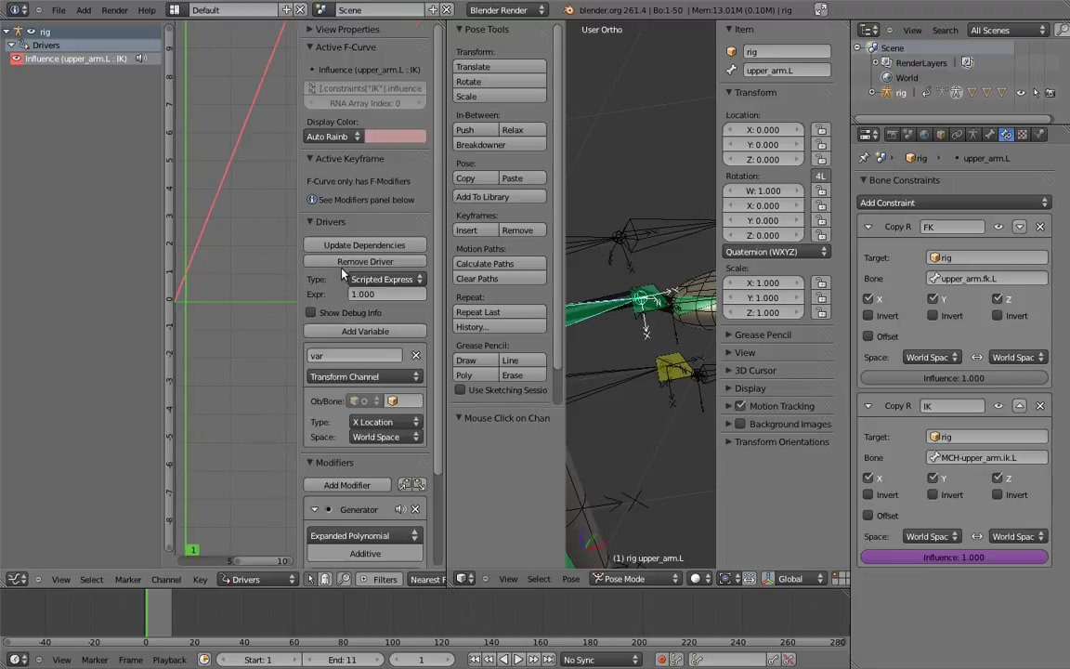
left_click(316, 46)
left_click(313, 64)
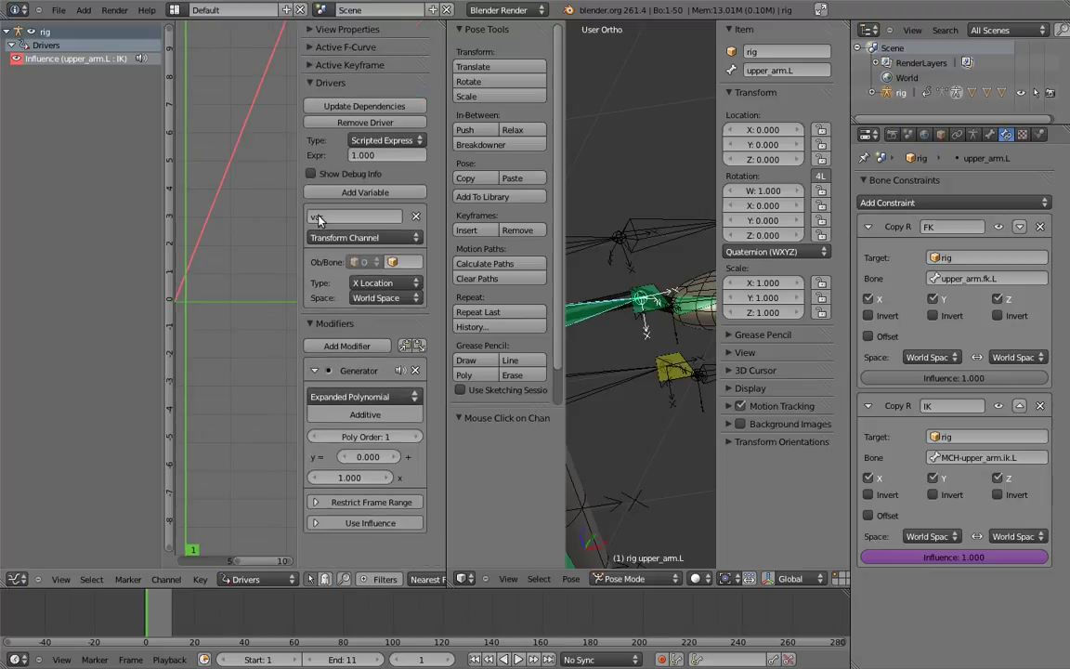
left_click(311, 325)
- Set the driver to Sum Values with a Single Property variable on rig using the copied fk_ik path, and update its dependencies
left_click(374, 141)
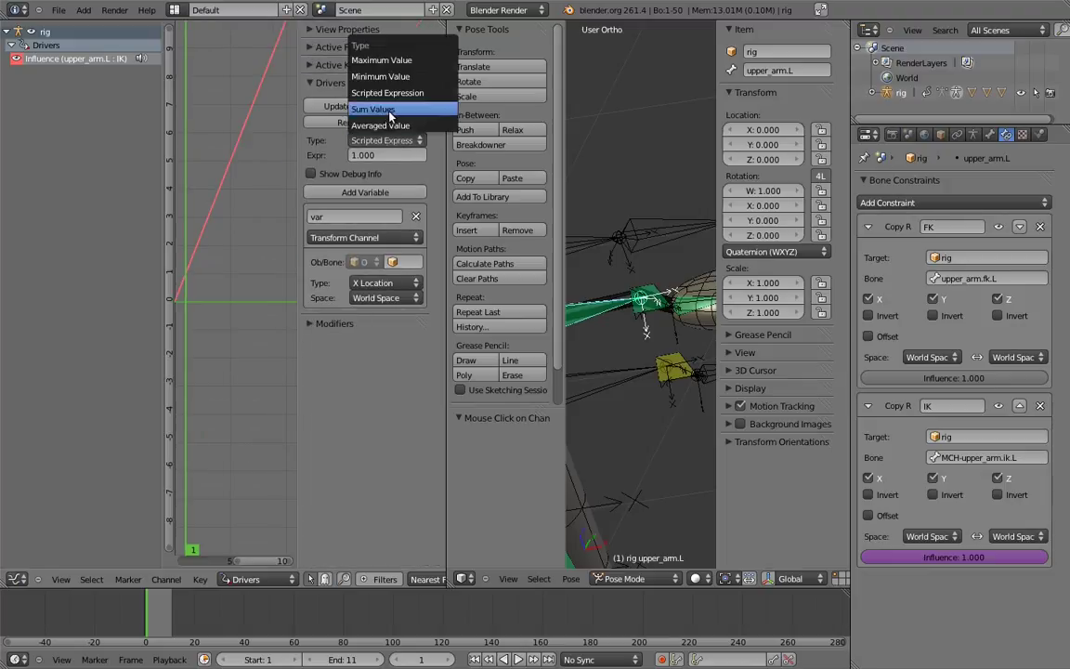
left_click(388, 109)
left_click(392, 238)
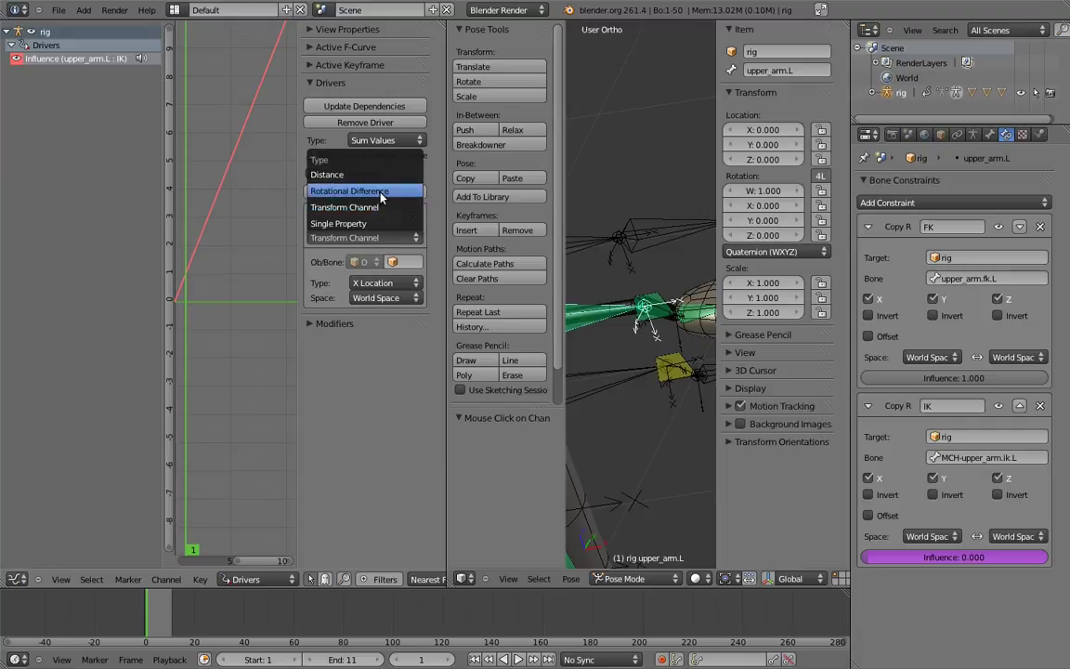
left_click(352, 224)
left_click(392, 261)
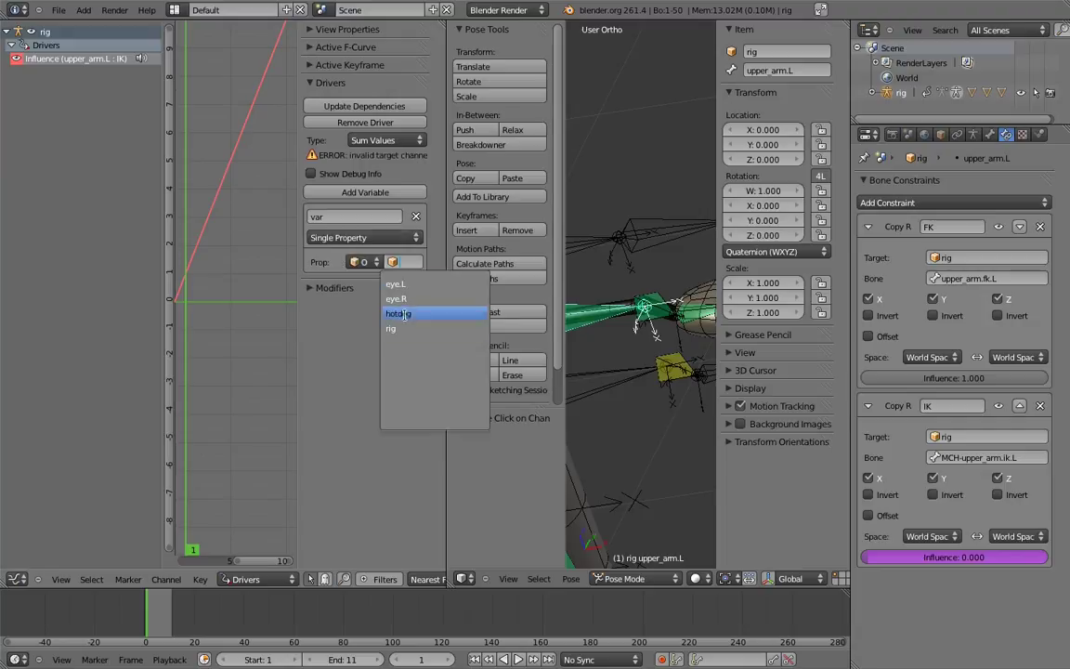
left_click(391, 329)
key("ctrl+v")
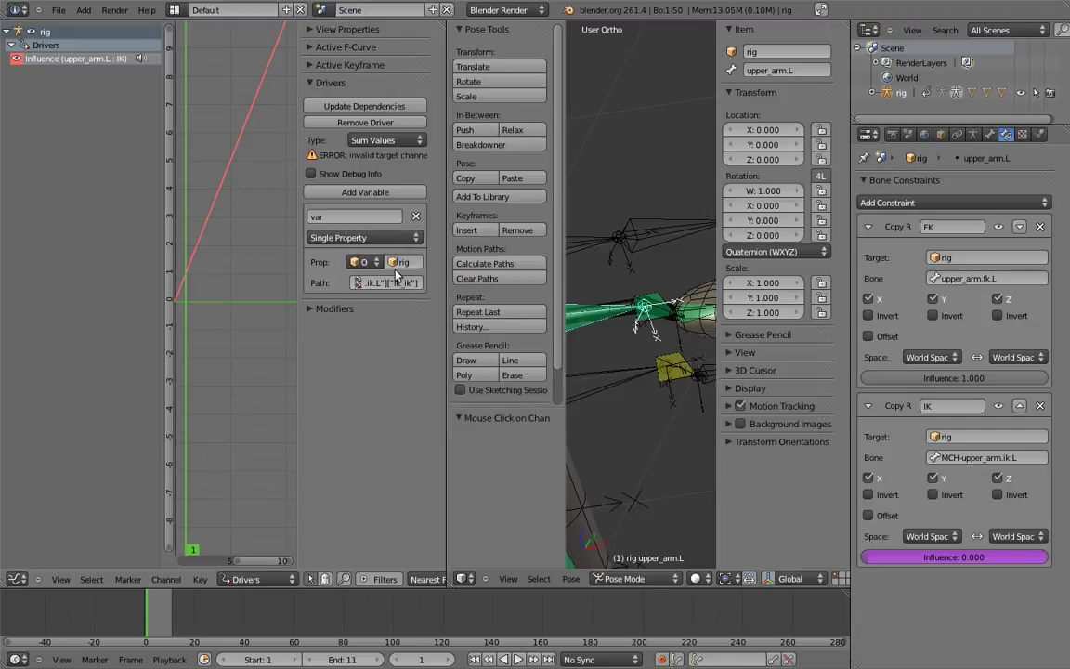
left_click(366, 109)
- Narrow the Drivers editor and test the upper_arm.L driver by lowering hand.ik.L's fk_ik property to 0
left_click_drag(445, 290, 301, 296)
middle_click_drag(486, 327, 545, 333, "shift")
key("KP_1")
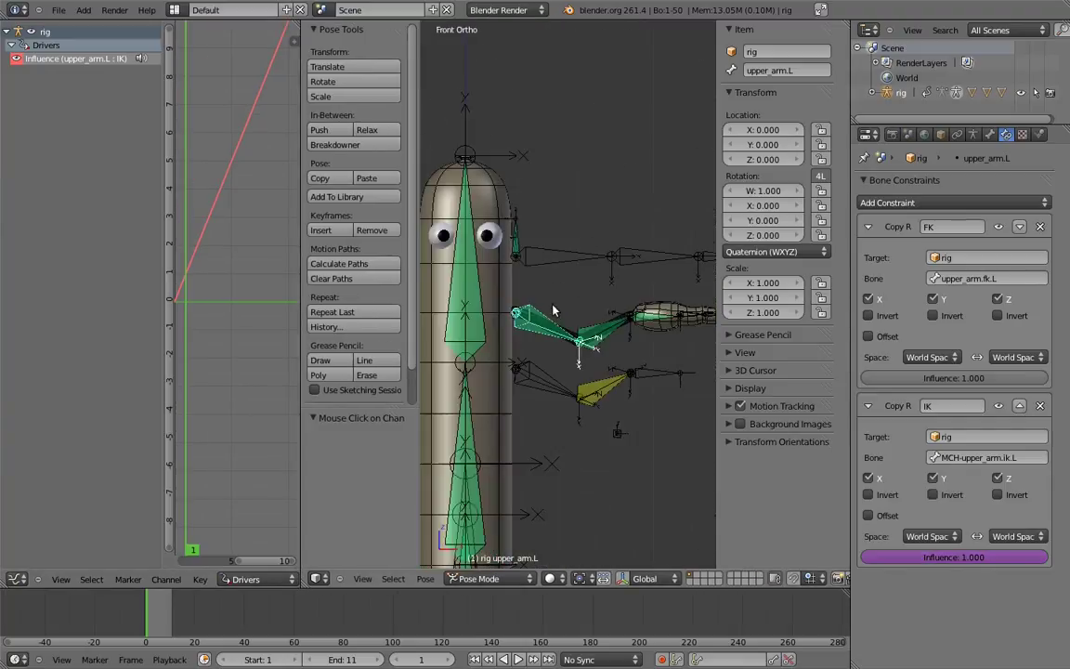
scroll(650, 325, "down", 3)
left_click(651, 329)
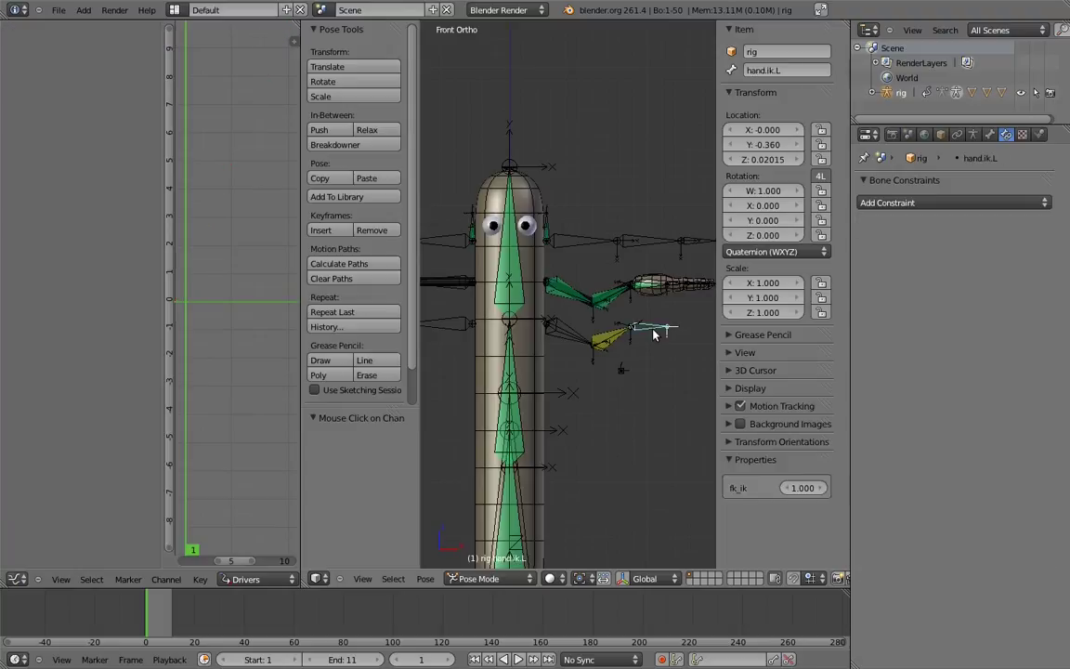
left_click_drag(817, 492, 506, 494)
- Copy the driver from upper_arm.L's IK influence to the IK influence of forearm.L
left_click(576, 287)
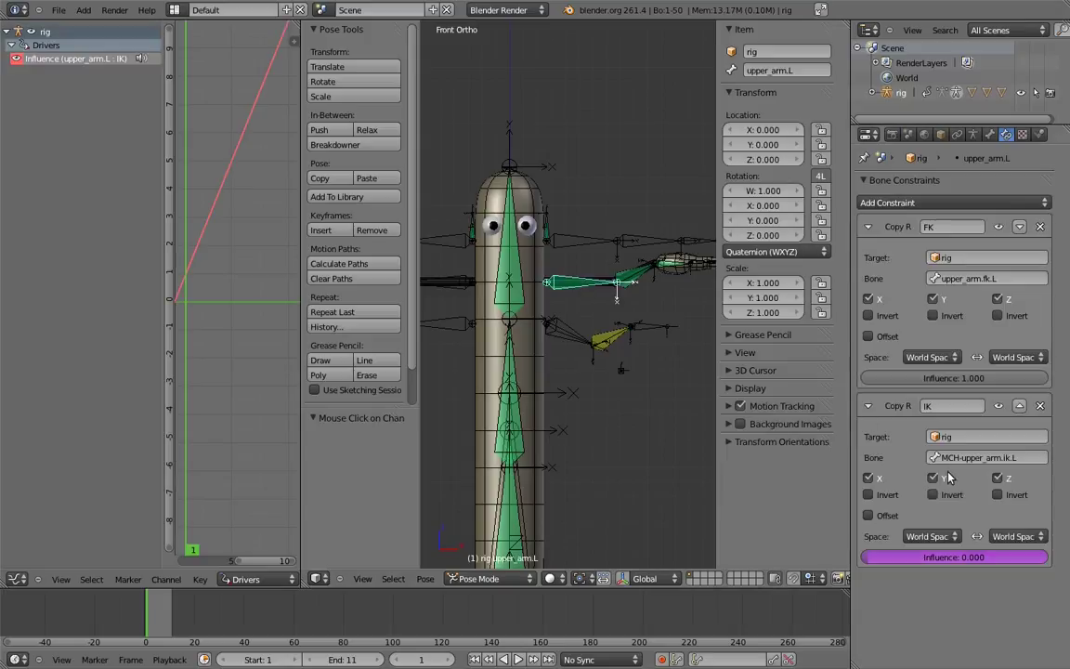
right_click(966, 555)
left_click(961, 538)
left_click(648, 271)
right_click(950, 559)
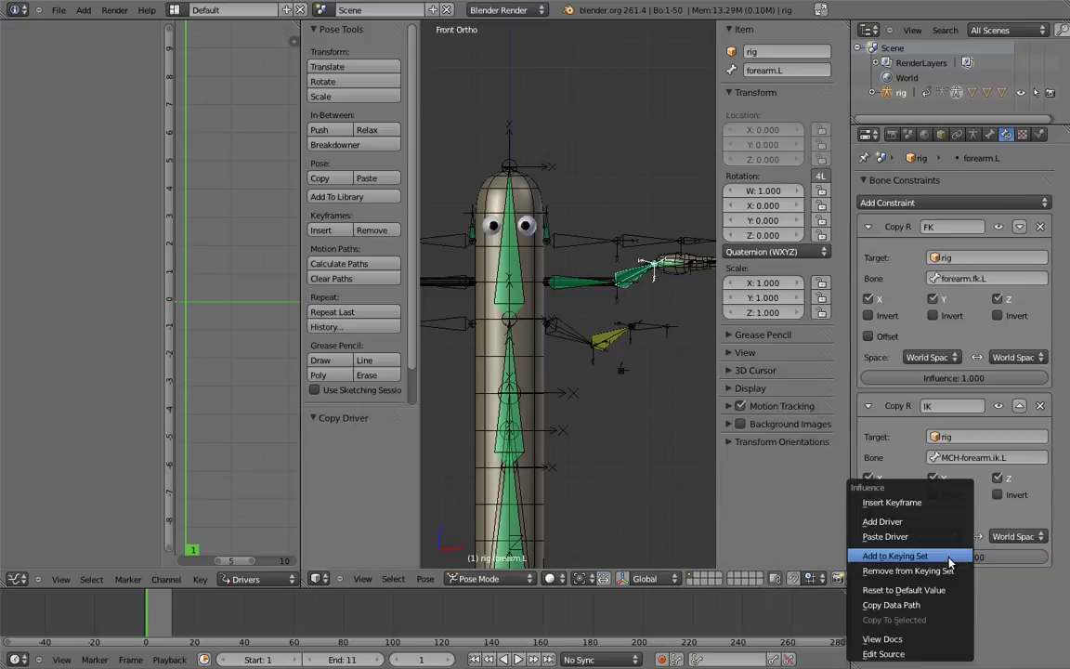
left_click(938, 537)
- Paste the copied driver onto the influence of hand.L's IK constraint
middle_click_drag(600, 284, 520, 347, "shift")
left_click(568, 322)
right_click(954, 558)
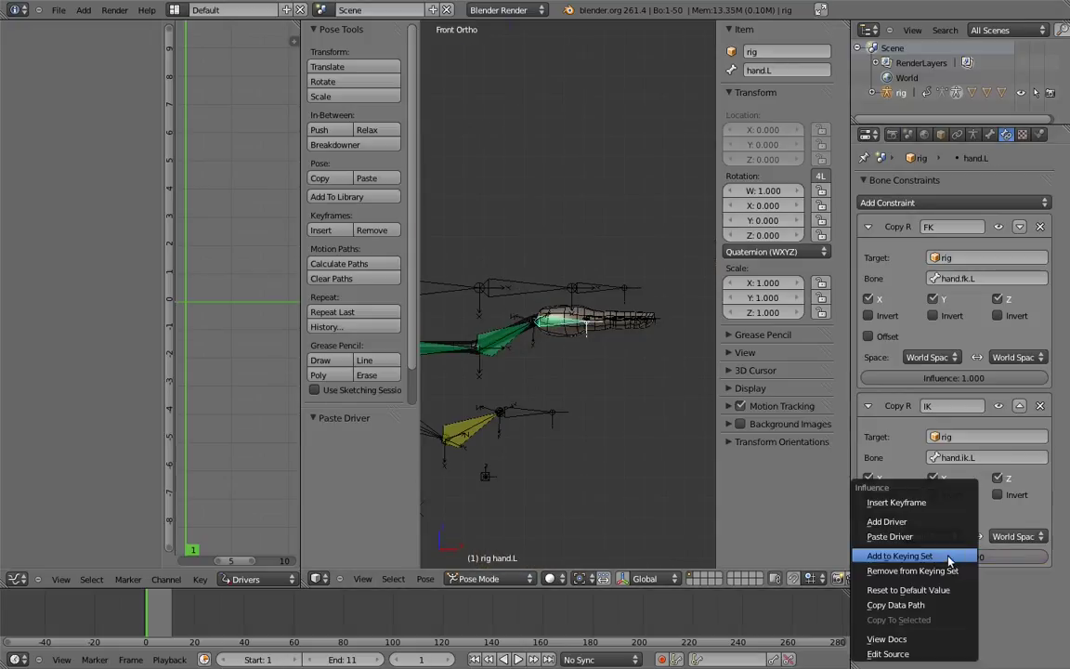
left_click(940, 536)
- Test the whole arm's FK/IK switching with hand.ik.L's fk_ik property, leaving it at 0
middle_click_drag(489, 384, 637, 338, "shift")
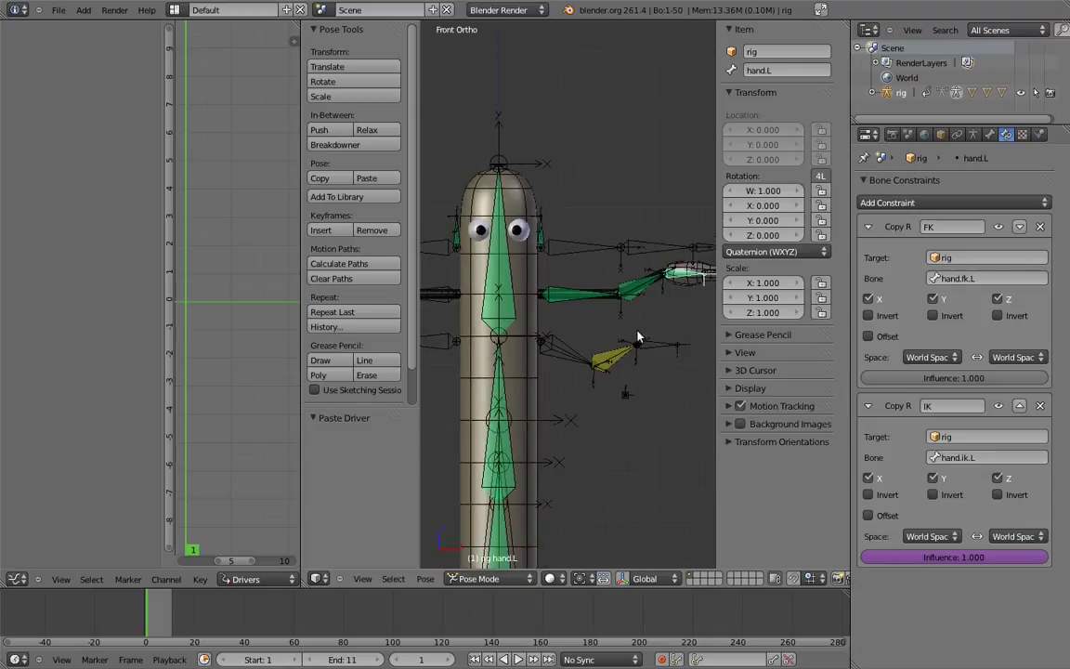
right_click(663, 348)
left_click_drag(692, 489, 543, 257)
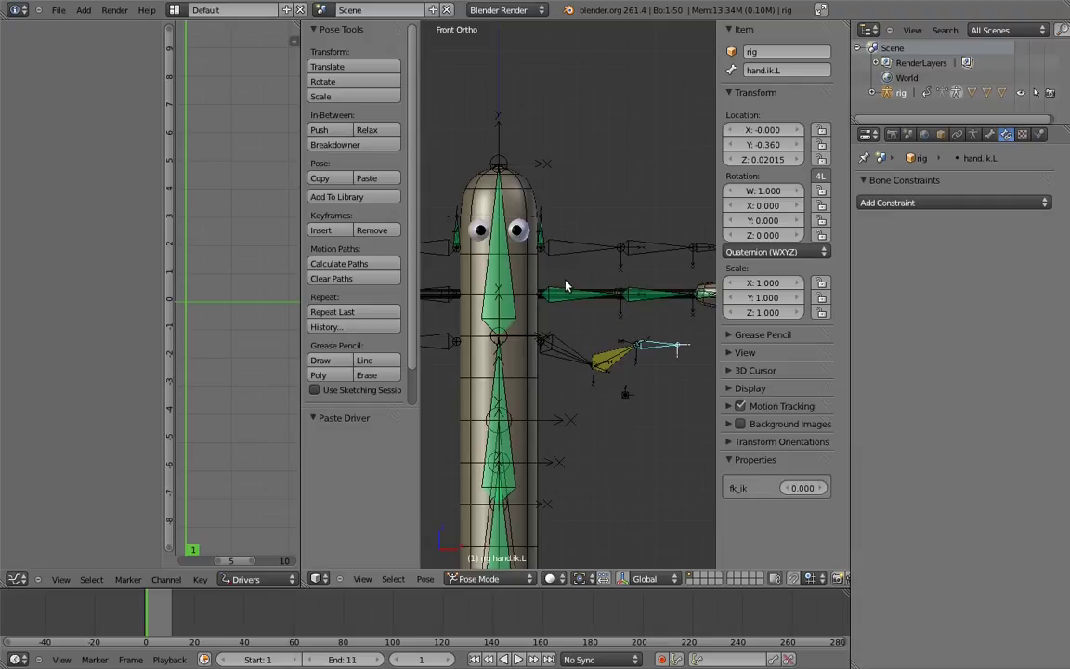
middle_click_drag(579, 272, 561, 298, "shift")
middle_click_drag(562, 283, 562, 306, "ctrl")
- In Edit Mode, move both sides' MCH arm socket, arm parent, upper-arm IK and forearm IK helper bones to the first bottom-row bone layer
key("Tab")
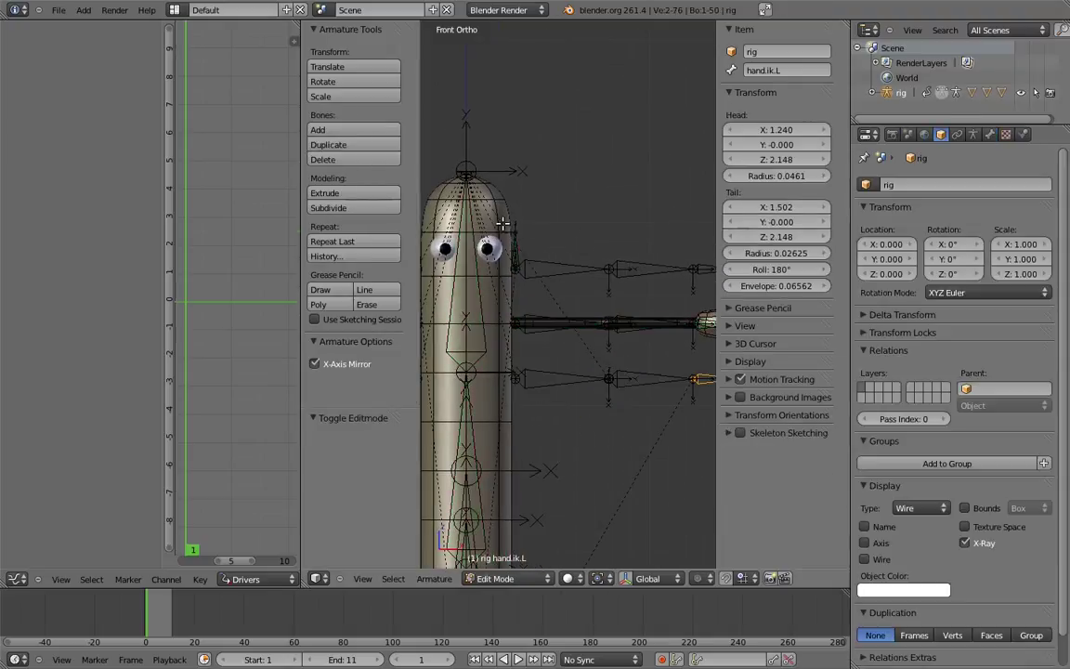
right_click(519, 246)
right_click(523, 262)
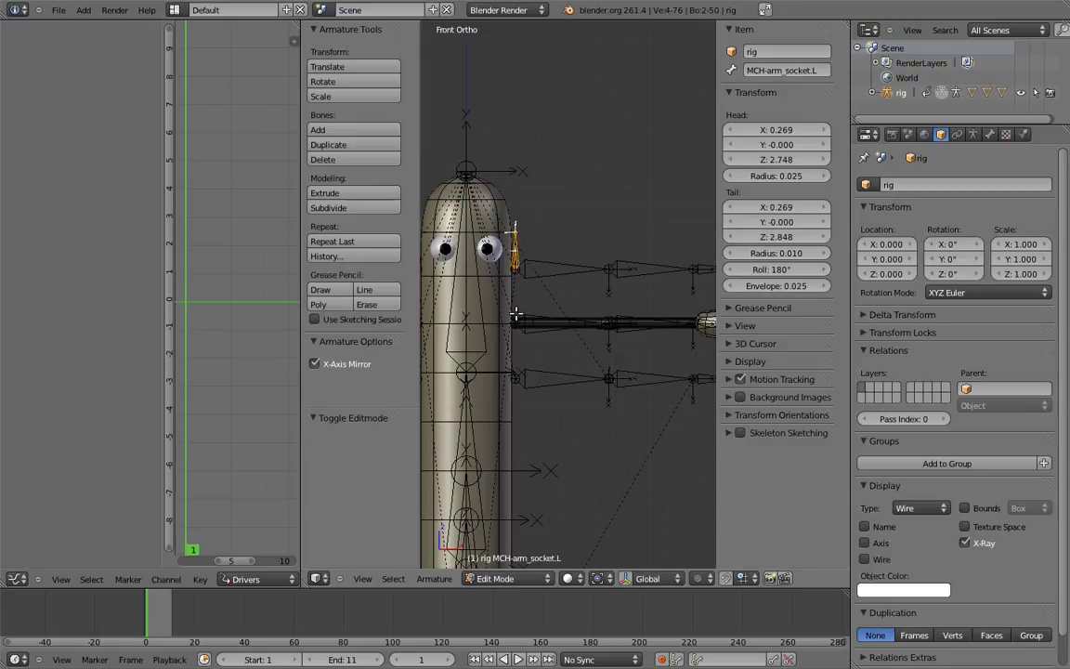
middle_click_drag(516, 314, 648, 328, "shift")
right_click(544, 271, "shift")
right_click(546, 272, "shift")
middle_click_drag(540, 349, 450, 328, "shift")
right_click(578, 364, "shift")
right_click(494, 367, "shift")
right_click(557, 364, "shift")
right_click(639, 357, "shift")
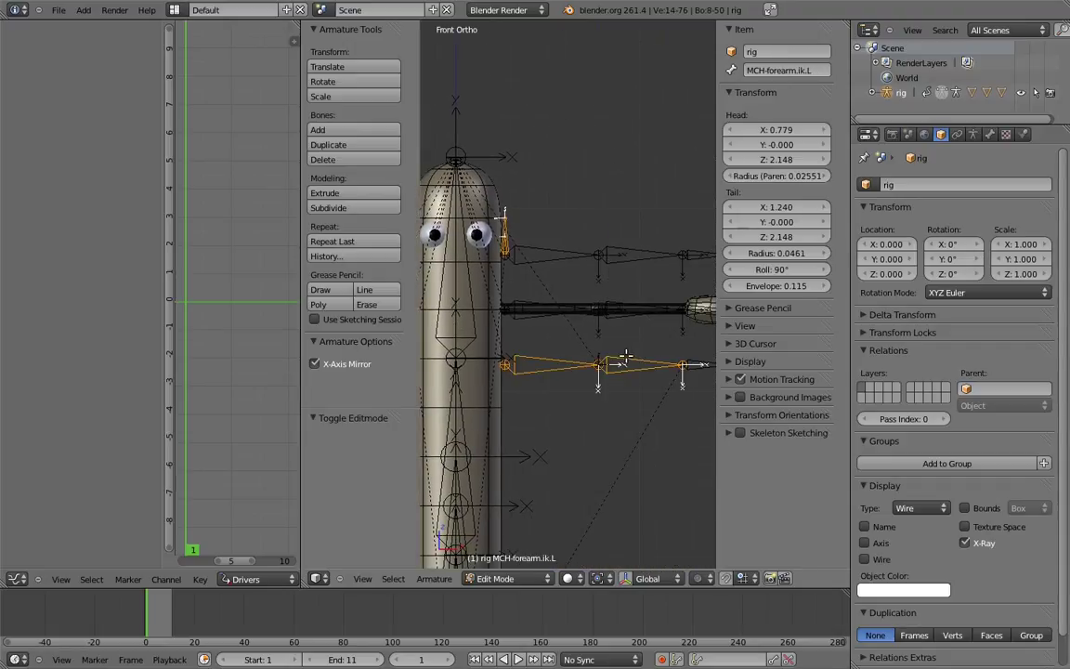
key("m")
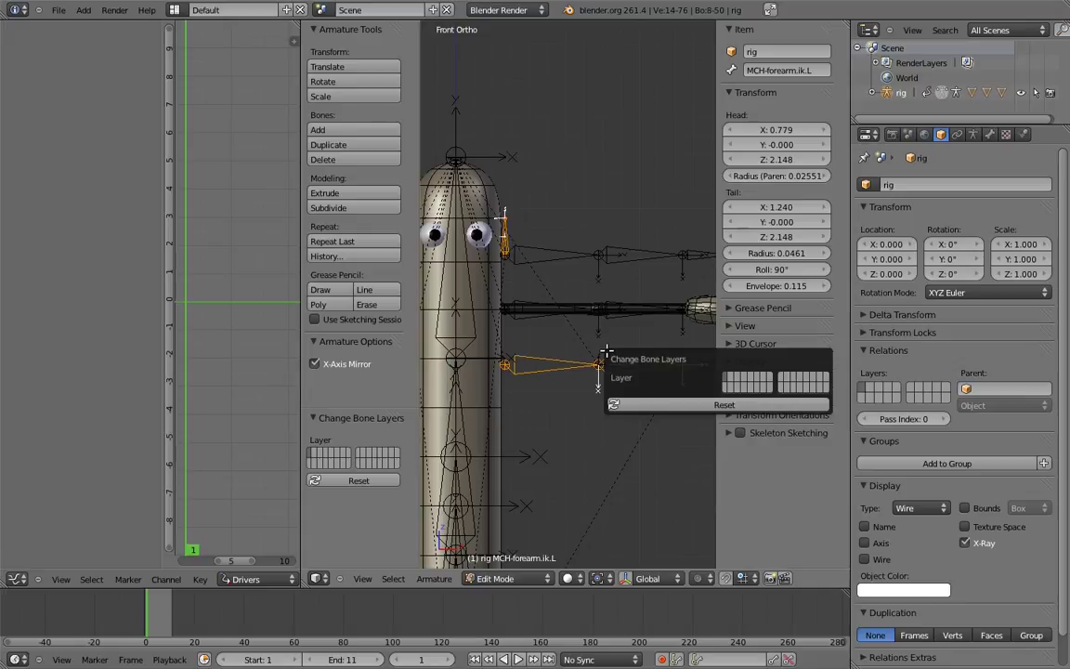
left_click(724, 387)
- Move the upper_arm, forearm and hand deform bones of both arms to the first bottom-row bone layer
right_click(557, 309)
middle_click_drag(557, 309, 532, 318, "shift")
right_click(610, 314, "shift")
right_click(680, 313, "shift")
middle_click_drag(465, 330, 686, 325, "shift")
right_click(544, 313, "shift")
right_click(497, 313, "shift")
middle_click_drag(489, 313, 655, 313, "shift")
right_click(564, 311, "shift")
middle_click_drag(663, 272, 489, 261, "shift")
middle_click_drag(664, 266, 511, 277, "shift")
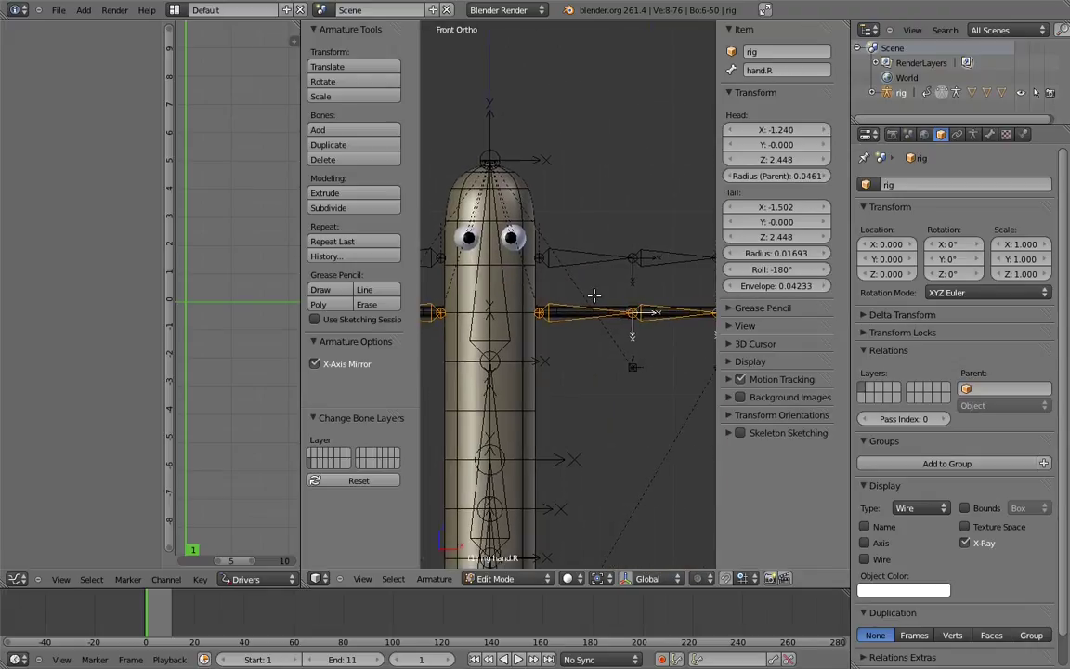
key("m")
left_click(712, 332)
- Move the FK upper arm, forearm and hand bones of both arms to the second bone layer
middle_click_drag(676, 236, 496, 289, "shift")
right_click(450, 277)
right_click(571, 276, "shift")
right_click(640, 283, "shift")
scroll(612, 310, "down", 2)
middle_click_drag(484, 302, 617, 289, "shift")
right_click(506, 268, "shift")
right_click(456, 267, "shift")
middle_click_drag(459, 268, 591, 271, "shift")
right_click(537, 270, "shift")
middle_click_drag(710, 270, 568, 273, "shift")
key("m")
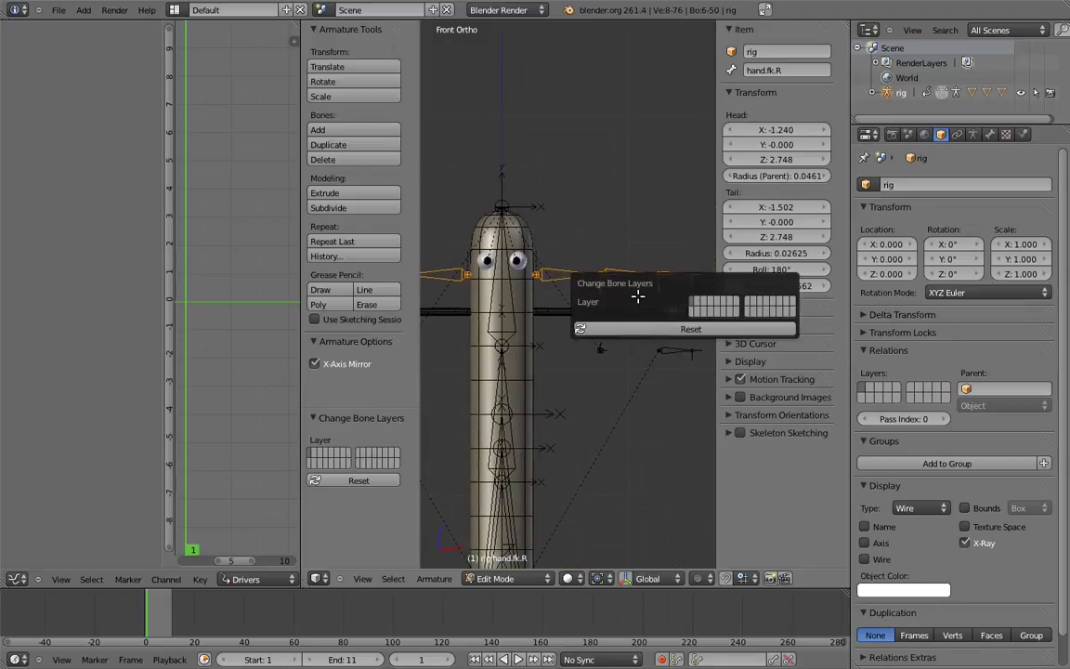
left_click(698, 300)
- Move the hand.ik and elbow_target bones of both sides to the third bone layer
right_click(675, 349)
middle_click_drag(701, 358, 599, 330)
right_click(679, 333, "shift")
right_click(599, 330)
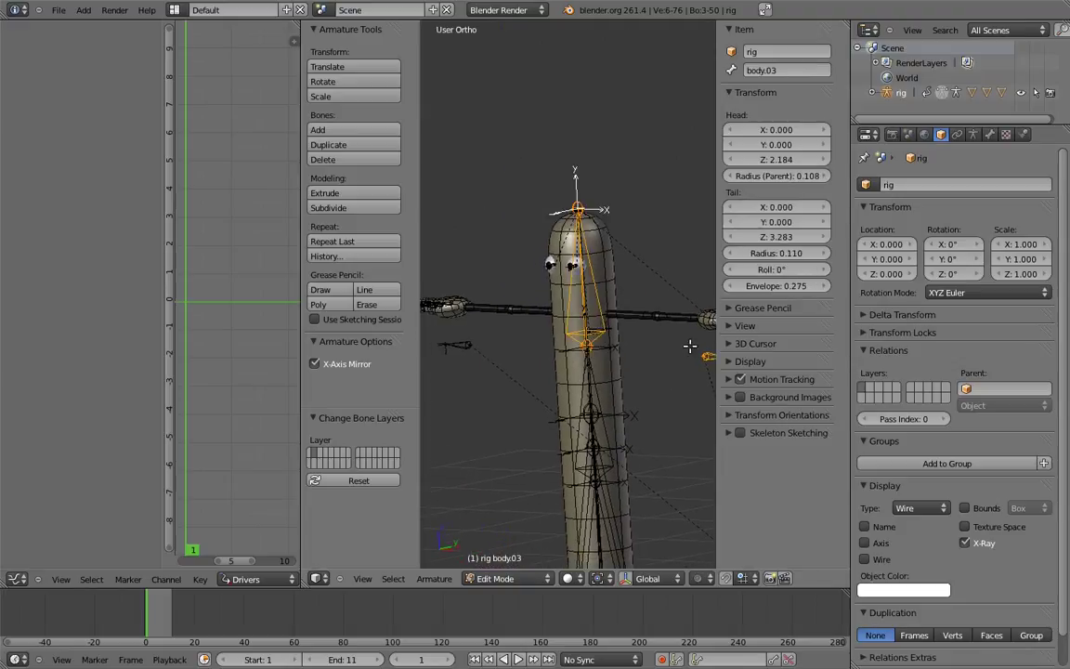
middle_click_drag(689, 346, 622, 345)
right_click(648, 328)
right_click(613, 348, "shift")
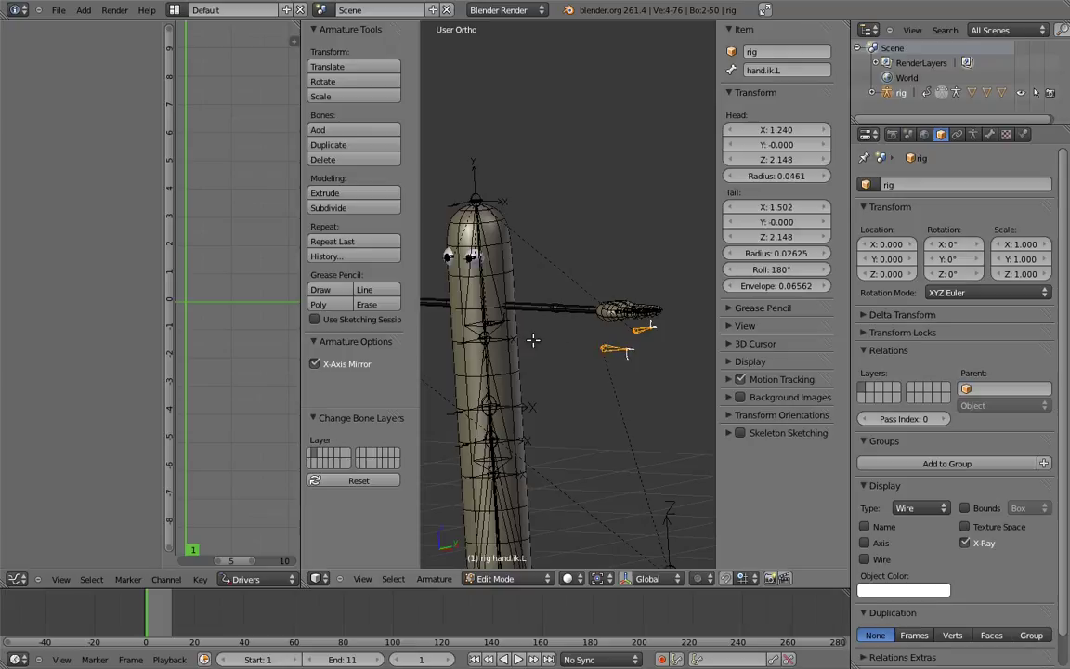
middle_click_drag(532, 339, 693, 337, "shift")
right_click(514, 334, "shift")
middle_click_drag(551, 347, 564, 325)
right_click(566, 328, "shift")
middle_click_drag(635, 338, 556, 329)
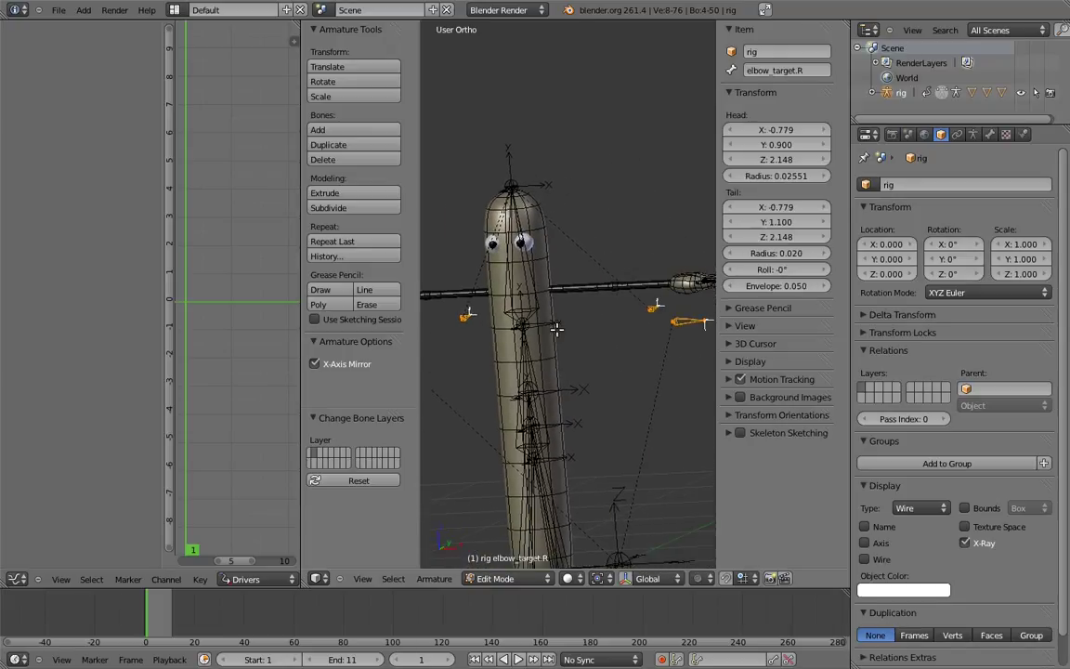
key("m")
left_click(688, 354)
- Show the armature's second, third and first bottom-row layers together with the first layer
middle_click_drag(621, 276, 633, 317, "shift")
key("KP_1")
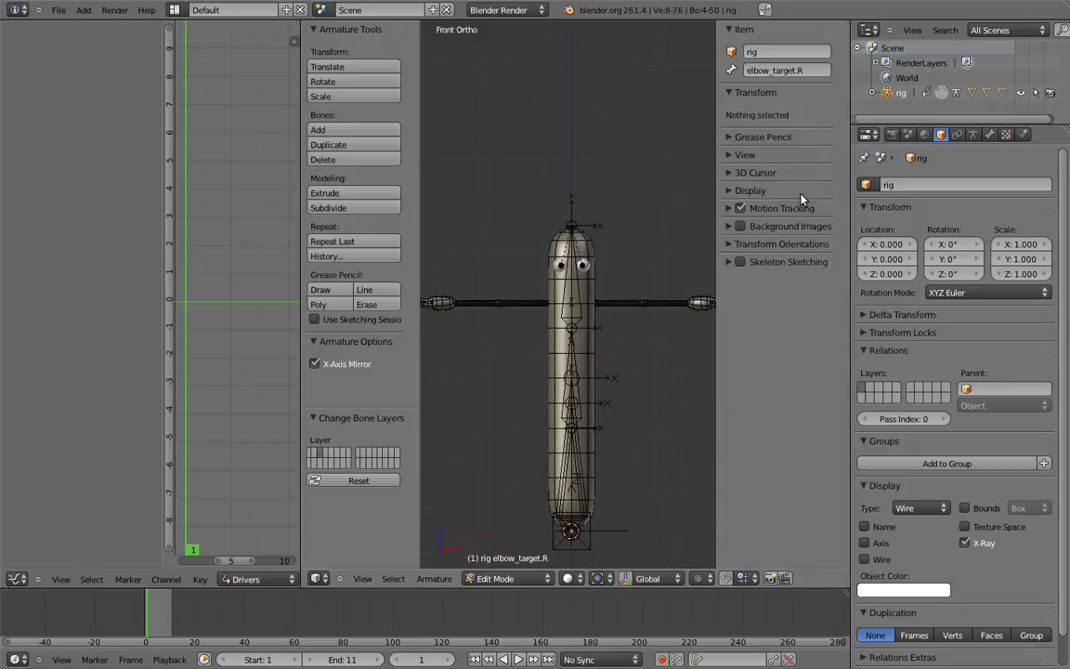
left_click(973, 135)
left_click(874, 267, "shift")
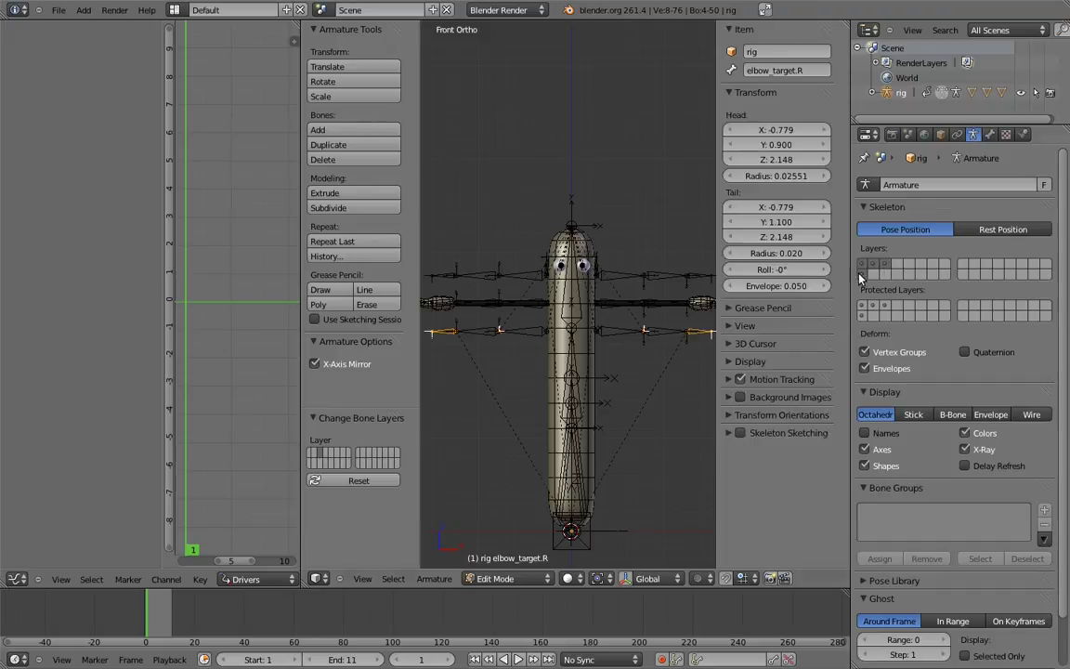
- Move the left FK arm chain with its MCH socket and parent bones down 0.3 along Z onto the deform arm
scroll(564, 289, "up", 4)
scroll(557, 254, "up", 3)
right_click(543, 240)
right_click(525, 227)
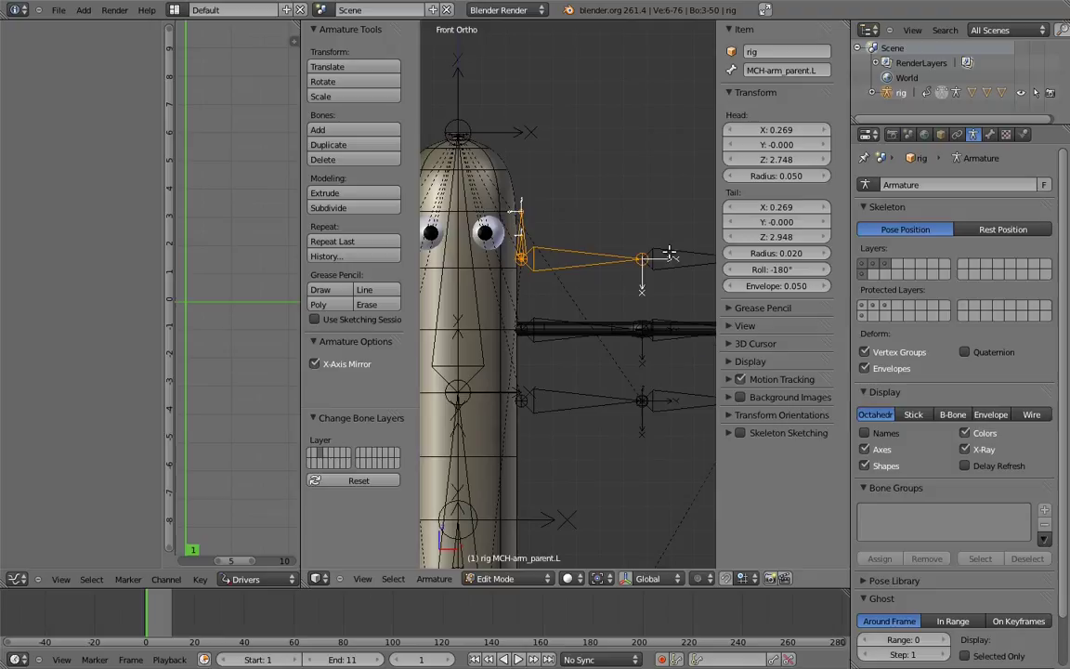
middle_click_drag(669, 251, 520, 261, "shift")
right_click(538, 267, "shift")
right_click(620, 267, "shift")
middle_click_drag(570, 322, 660, 290, "shift")
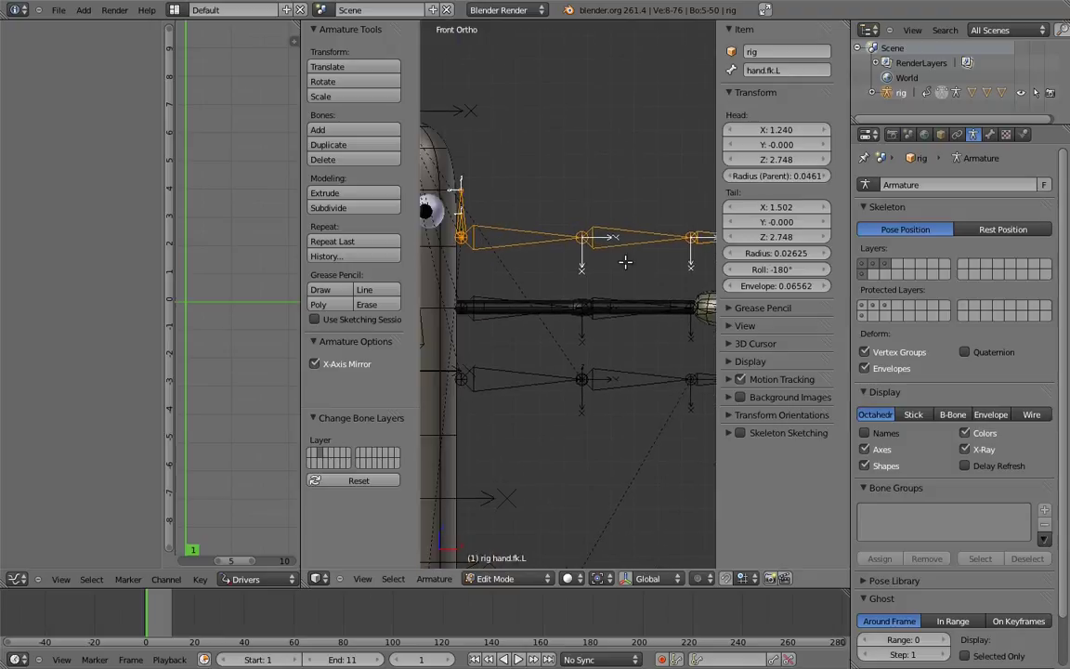
key("g")
key("z")
left_click(583, 279, "ctrl")
- Move the left IK chain, including hand.ik.L and elbow_target.L, up 0.3 along Z onto the deform arm
right_click(504, 374)
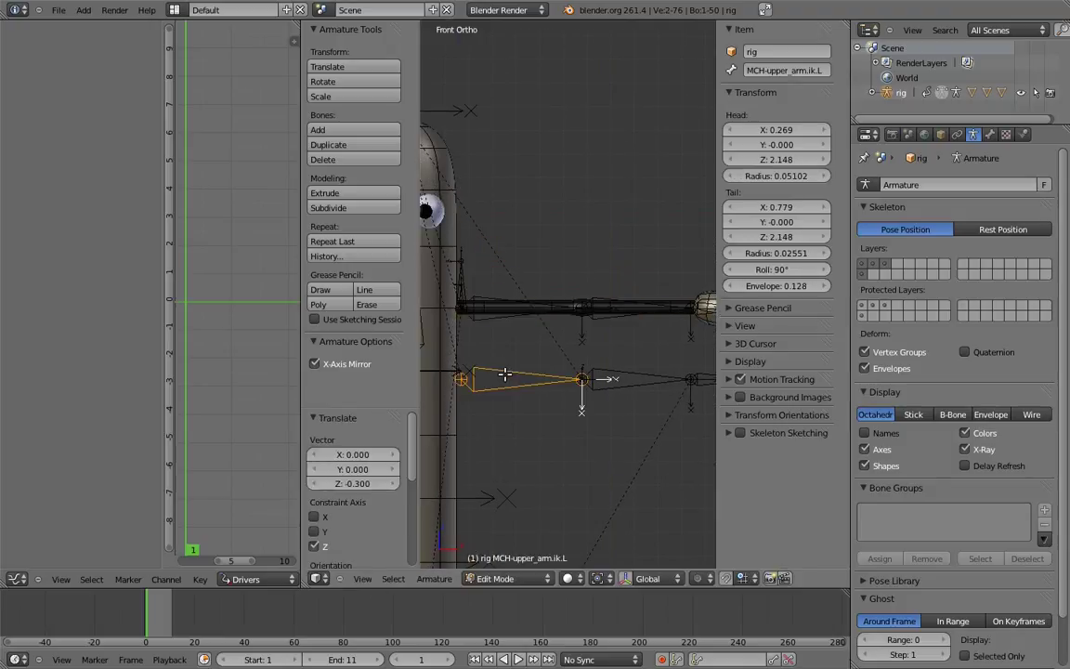
middle_click_drag(650, 375, 696, 362, "shift")
right_click(524, 357, "shift")
right_click(611, 358, "shift")
right_click(680, 310, "shift")
key("KP_1")
type("gz.3")
key("Return")
mouse_move(637, 328)
middle_mouse_down("shift")
mouse_move(621, 368)
mouse_move(619, 335)
middle_mouse_up("shift")
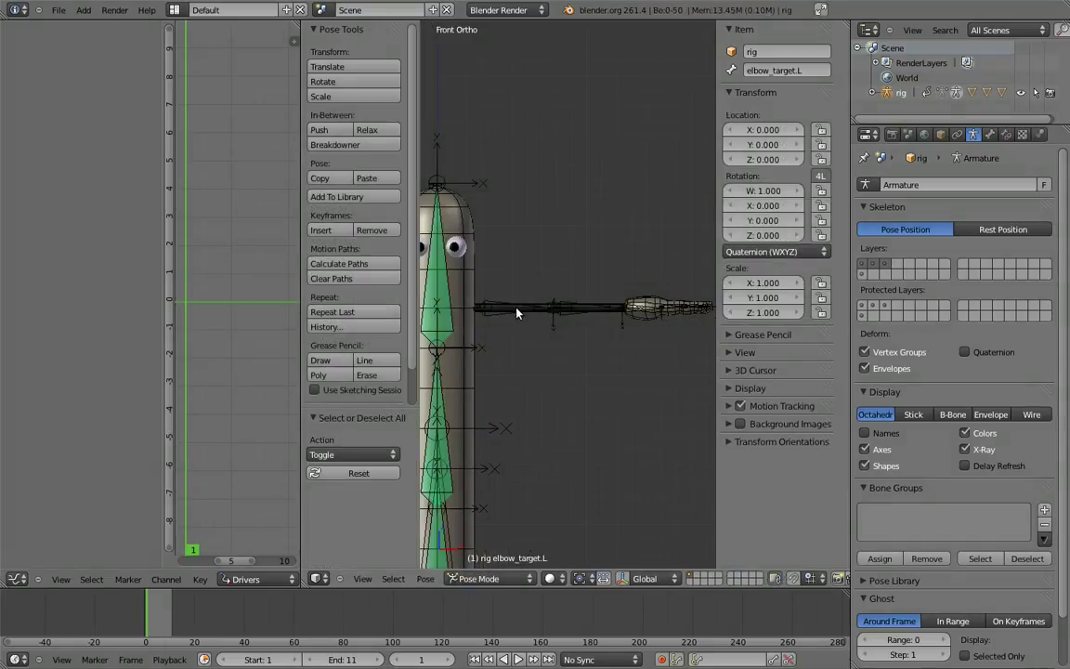
- In Pose Mode, test the FK arm by rotating upper_arm.fk.L and bending forearm.fk.L upward
right_click(517, 313)
key("r")
left_click(493, 244)
right_click(577, 239)
key("r")
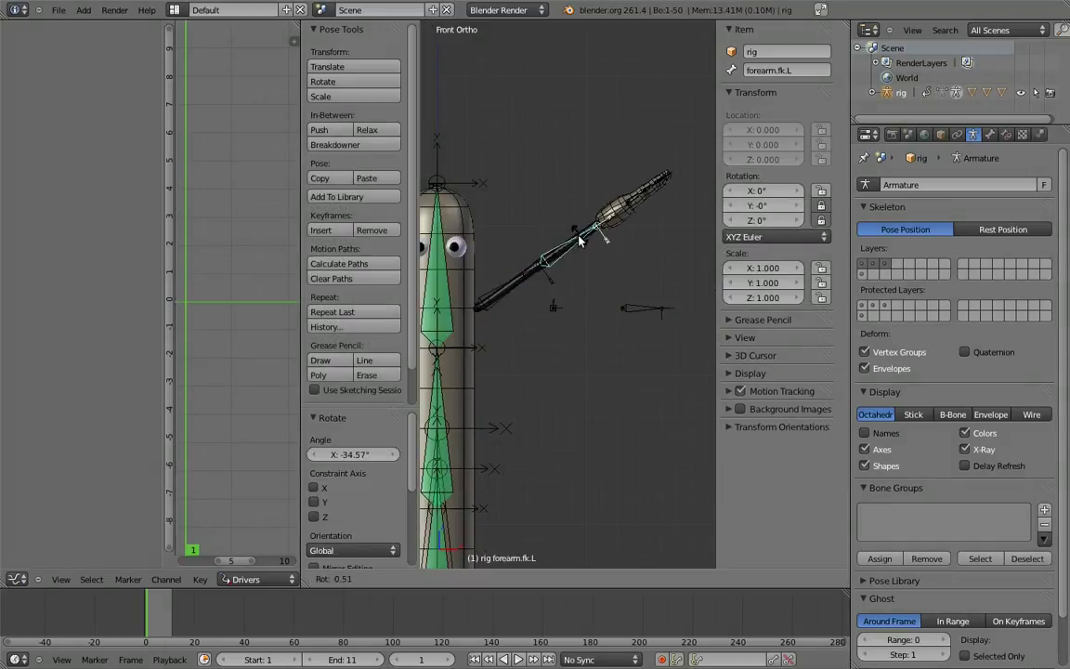
left_click(532, 300)
- Move hand.ik.L below the arm and set its fk_ik property to 1
right_click(645, 309)
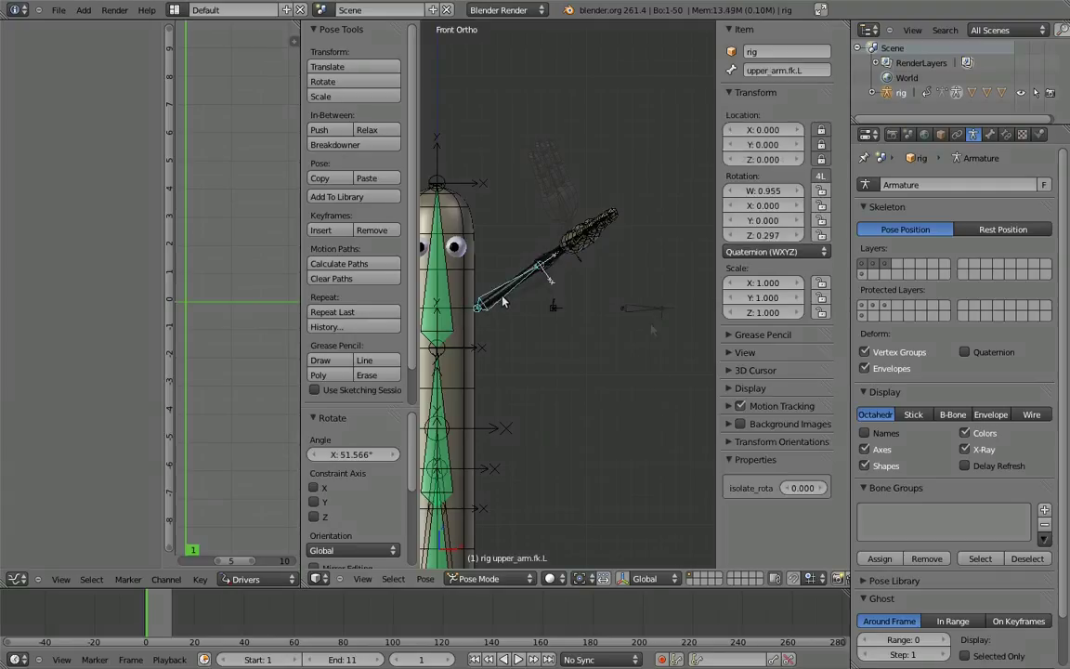
key("g")
left_click(647, 411)
left_click_drag(794, 485, 1066, 474)
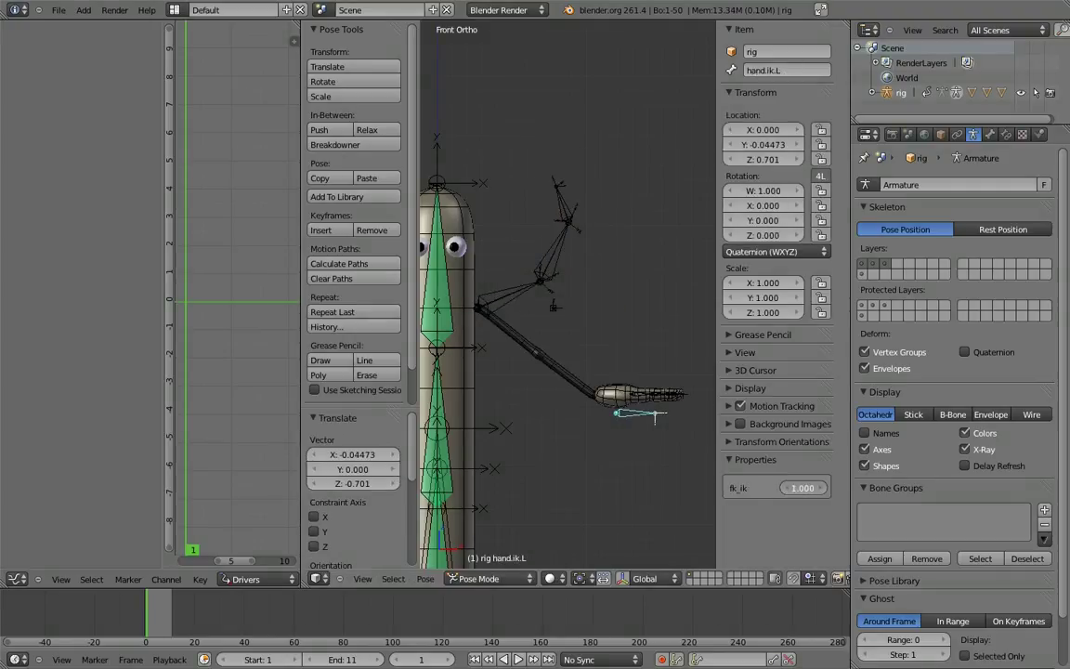
- Test the IK arm by moving hand.ik.L from several angles and rotating it
key("g")
left_click(576, 353)
middle_click_drag(576, 352, 523, 444)
key("g")
left_click(557, 405)
key("r")
left_click(508, 440)
- Test moving the left elbow target, and set hand.ik.L's fk_ik property back to 0
right_click(605, 248)
middle_click_drag(605, 248, 502, 264)
key("g")
left_click(581, 278)
middle_click_drag(581, 279, 625, 297)
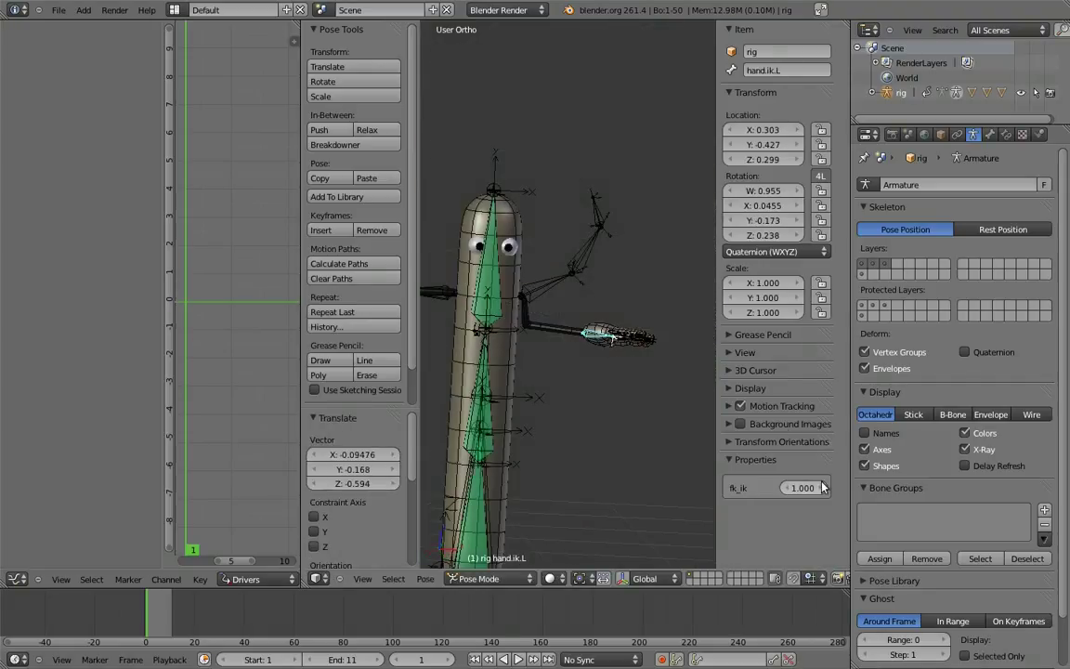
left_click_drag(802, 488, 417, 446)
- Test the whole rig by freely rotating and moving the root bone
key("KP_1")
middle_click_drag(584, 422, 631, 295, "shift")
scroll(597, 354, "down", 2)
right_click(558, 429)
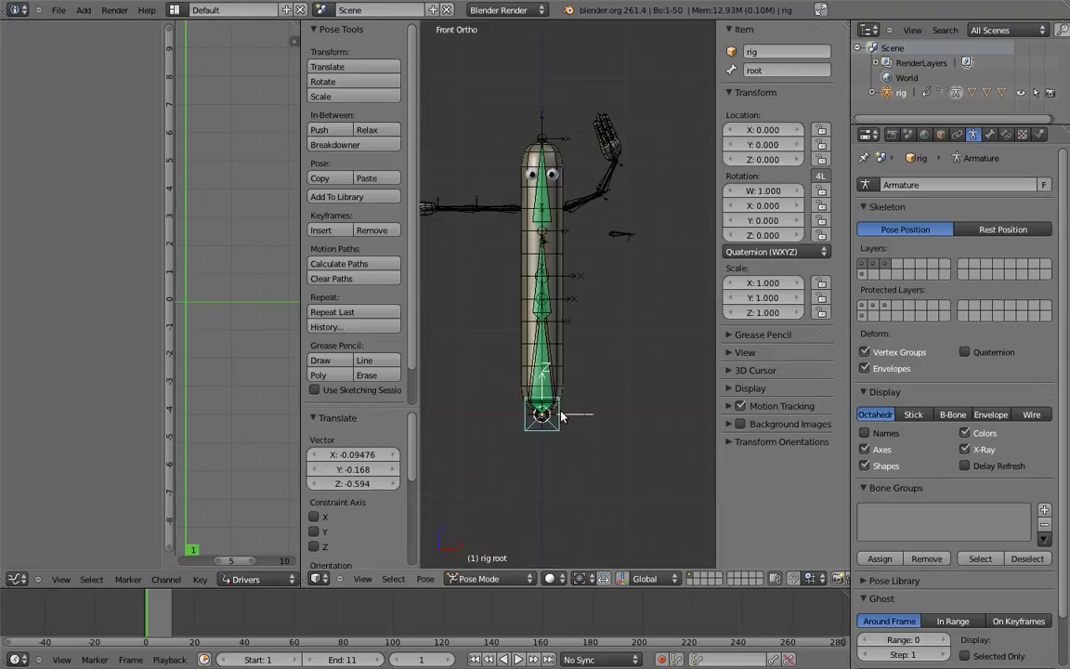
key("r")
key("r")
left_click(624, 374)
key("g")
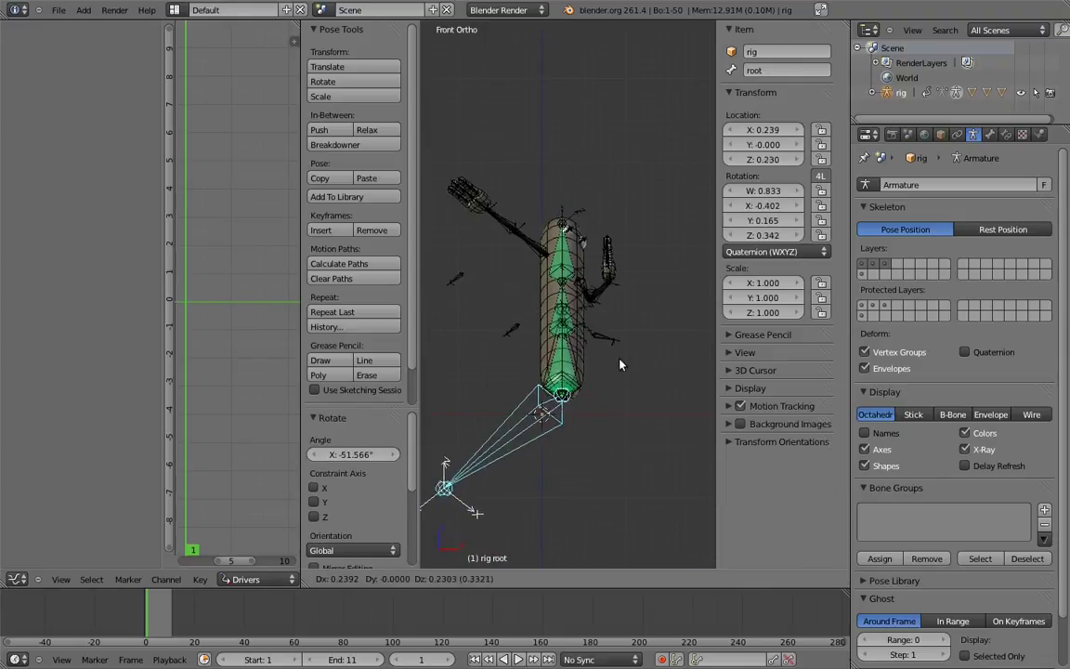
left_click(639, 267)
key("r")
key("r")
left_click(550, 354)
middle_click_drag(632, 324, 488, 344, "shift")
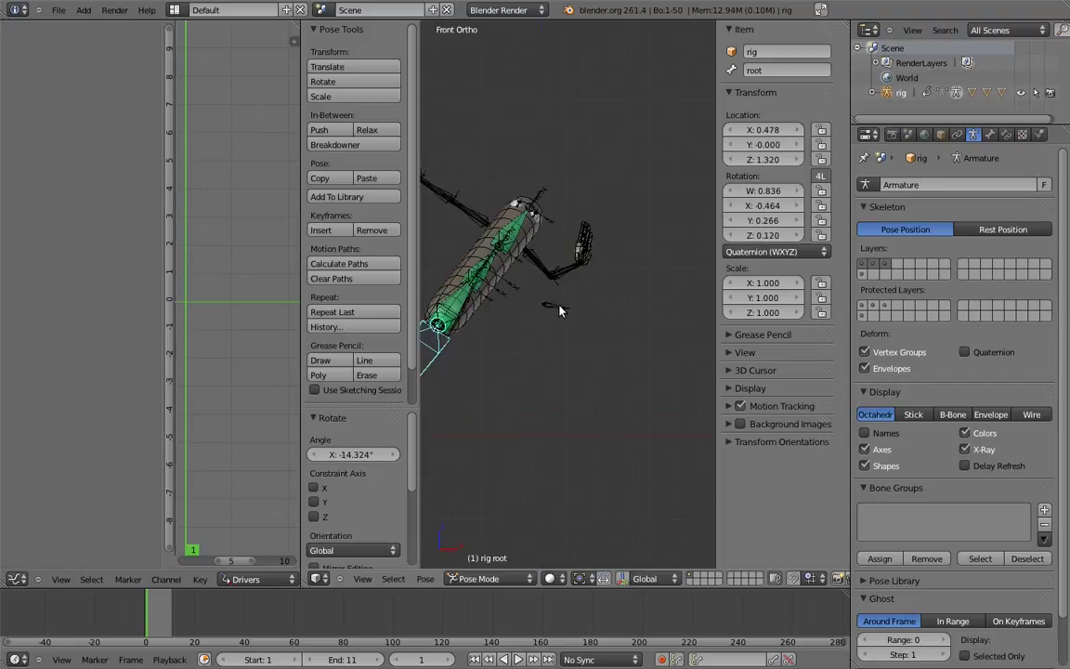
- Test the FK/IK switch on the transformed rig by varying hand.ik.L's fk_ik property
right_click(559, 310)
left_click_drag(801, 487, 836, 487)
left_click_drag(1069, 460, 978, 456)
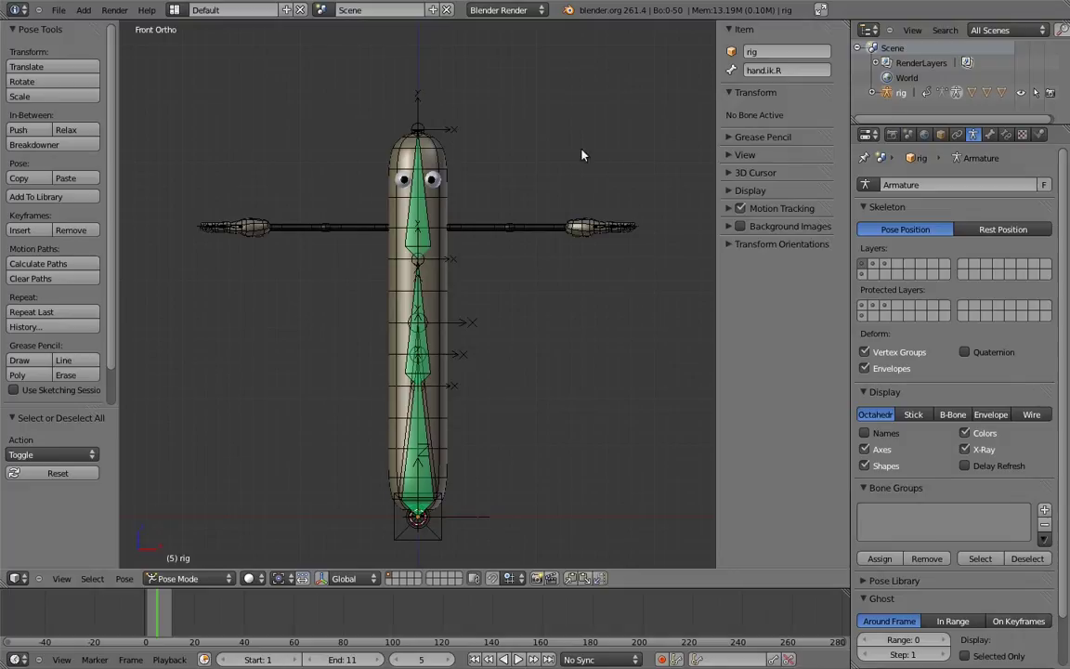
- Set the rotation mode of finger_c.01.L on the left hand to YZX Euler
middle_click_drag(584, 155, 509, 199, "shift")
scroll(525, 251, "up", 5)
middle_click_drag(630, 210, 423, 243, "shift")
scroll(513, 226, "up", 4)
scroll(432, 240, "up", 1)
middle_click_drag(531, 202, 418, 345, "shift")
middle_click_drag(464, 437, 387, 149, "shift")
right_click(402, 336)
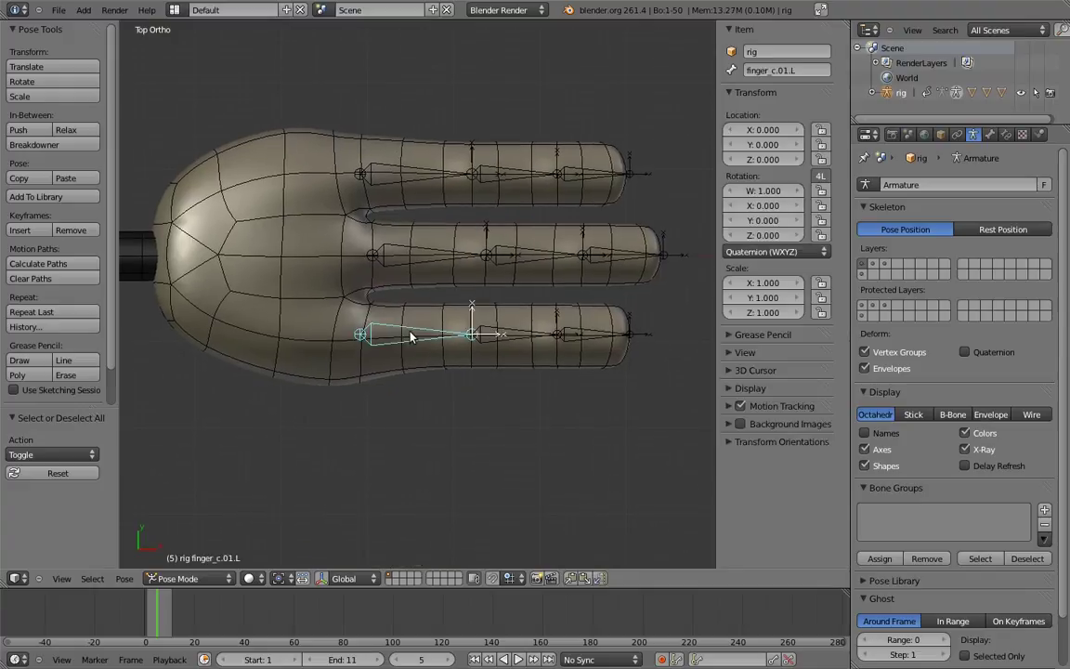
left_click(764, 252)
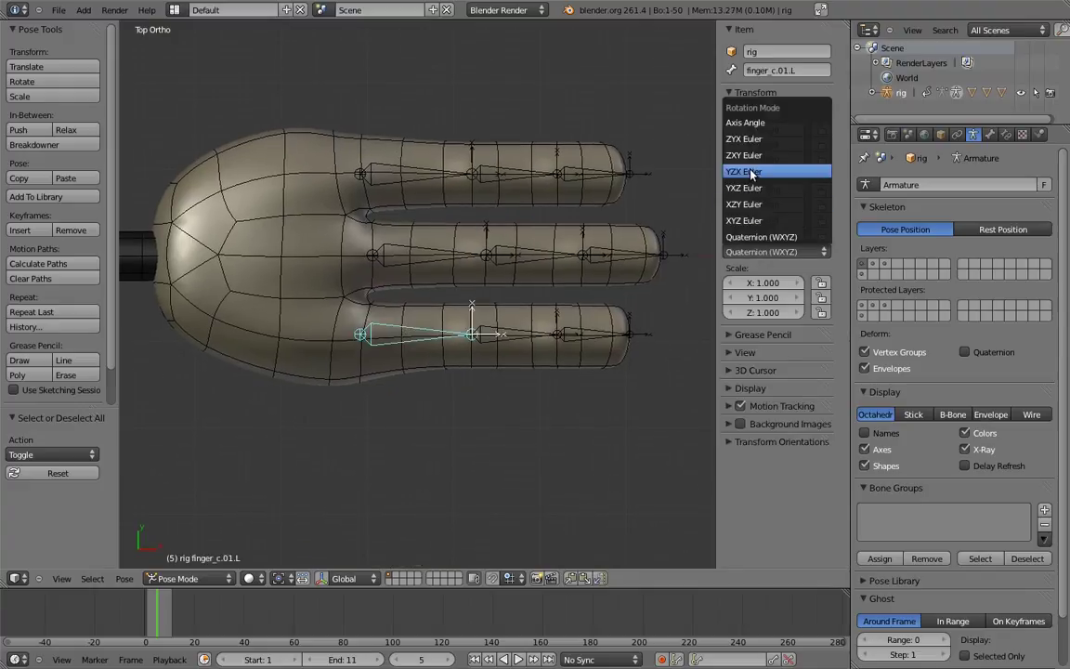
left_click(752, 172)
- Set the rotation mode of finger_c.02.L and finger_c.03.L to YZX Euler
right_click(506, 336)
left_click(764, 249)
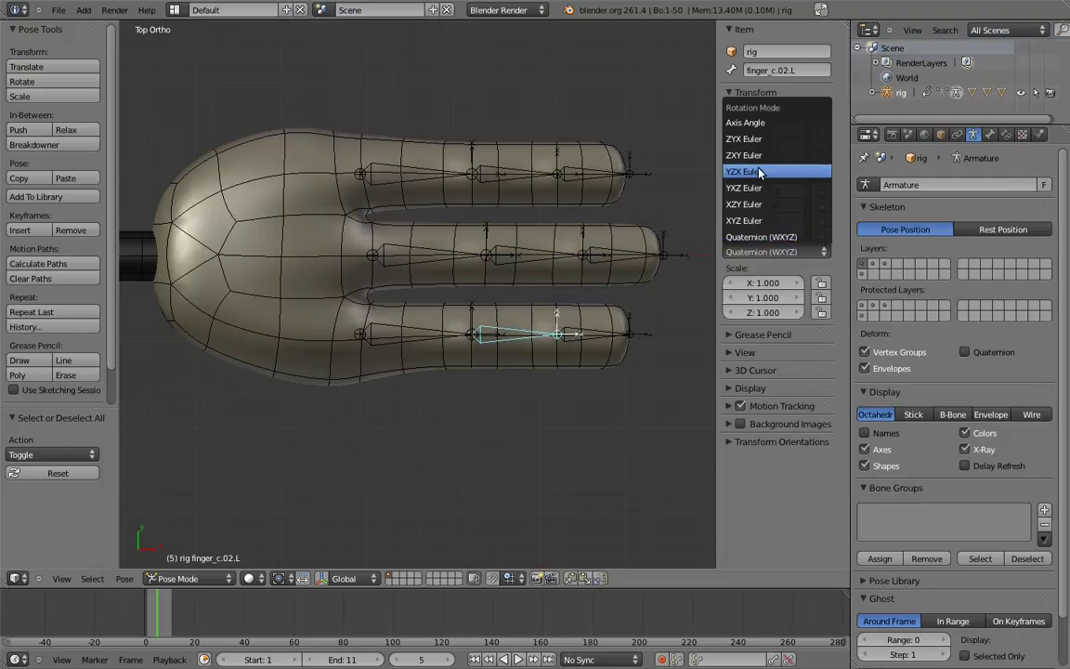
left_click(698, 171)
right_click(594, 334)
left_click(764, 250)
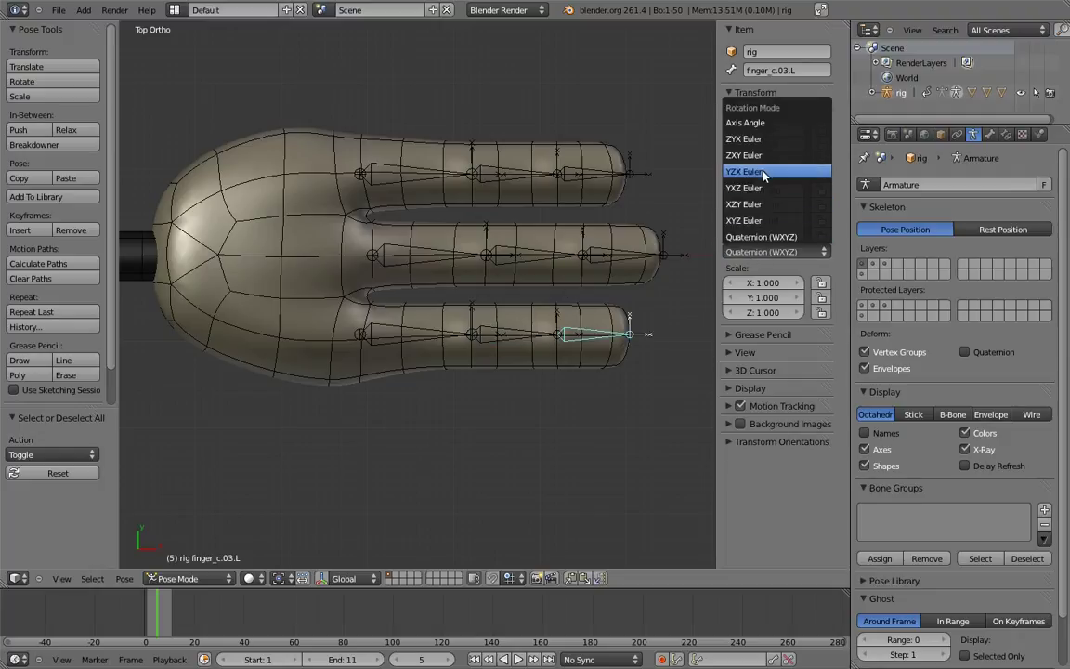
left_click(734, 172)
- Set the rotation mode of finger_b.03.R on the right hand to YZX Euler
right_click(474, 244)
left_click(764, 251)
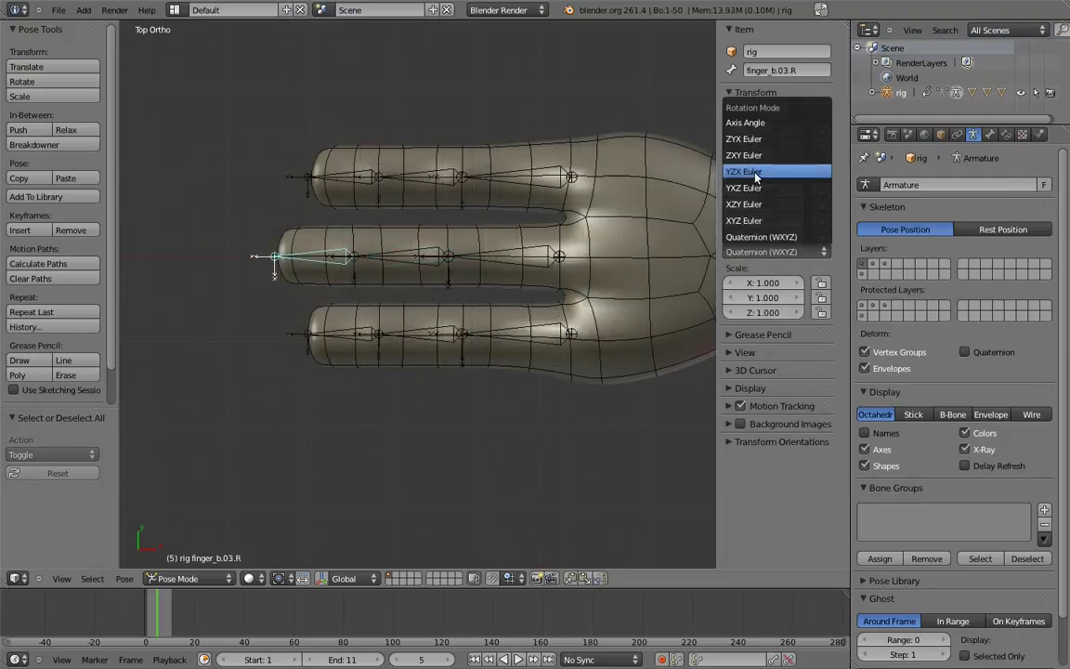
left_click(754, 176)
- Set the rotation mode of finger_a.01.R and finger_a.02.R to YZX Euler, and select finger_a.03.R
right_click(537, 173)
left_click(763, 252)
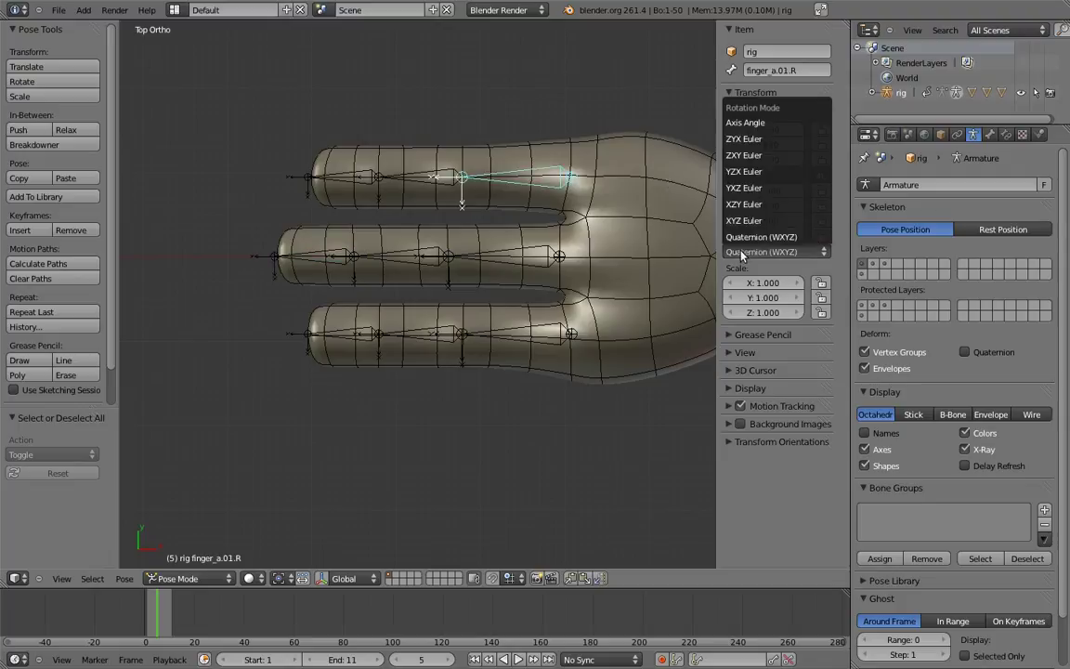
left_click(748, 174)
right_click(392, 160)
left_click(764, 252)
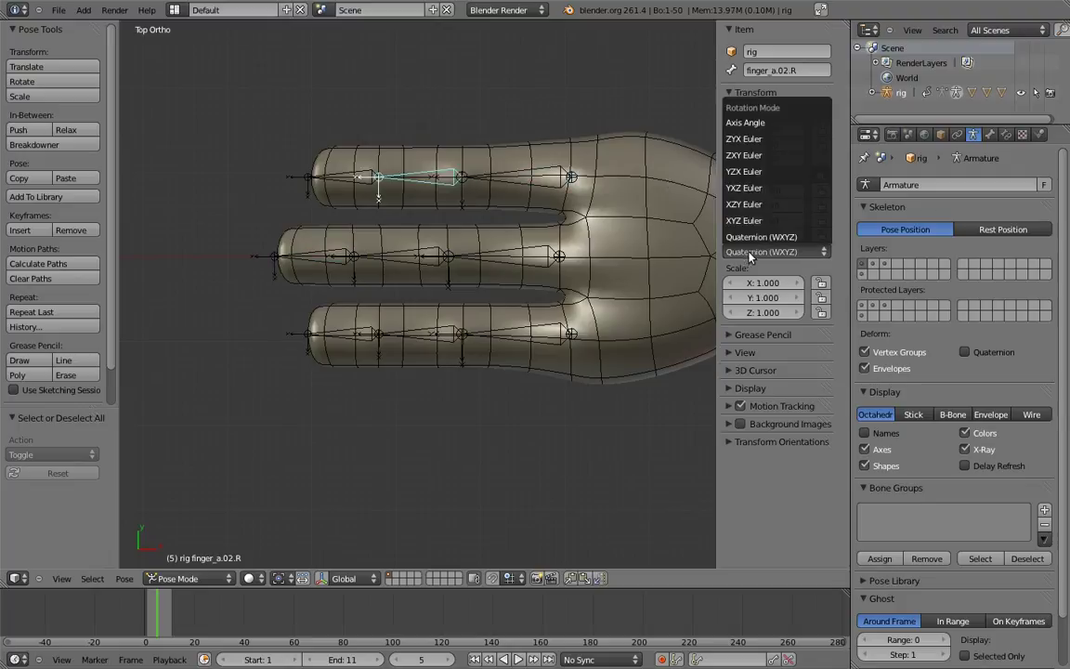
left_click(743, 172)
right_click(362, 175)
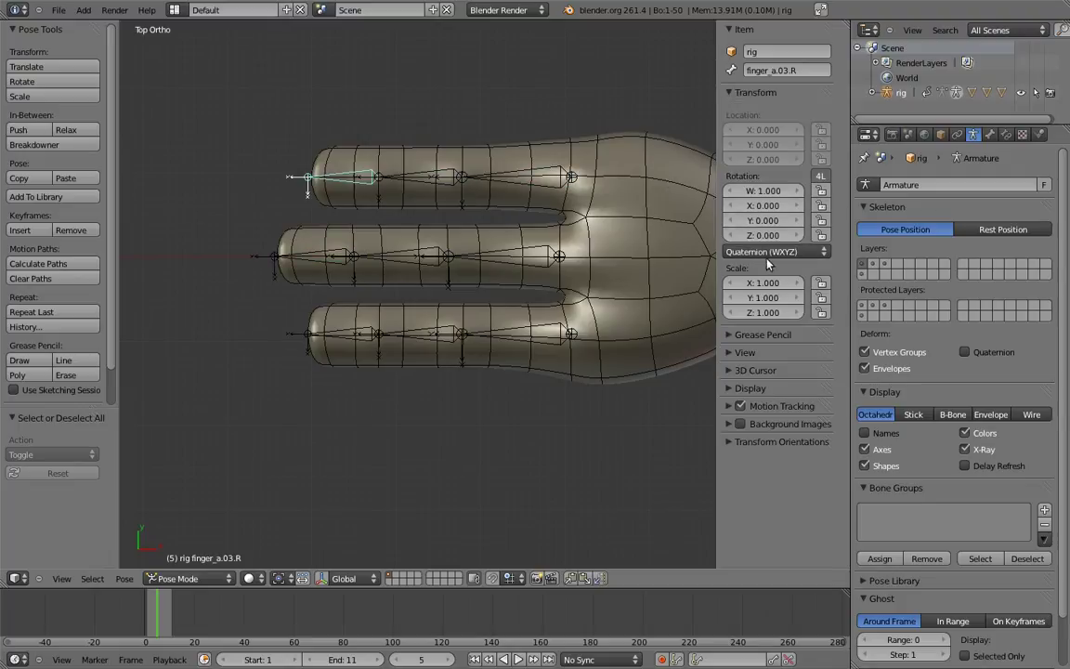
- Set the rotation mode of bone finger_a.03.R to YZX Euler
left_click(764, 252)
left_click(748, 172)
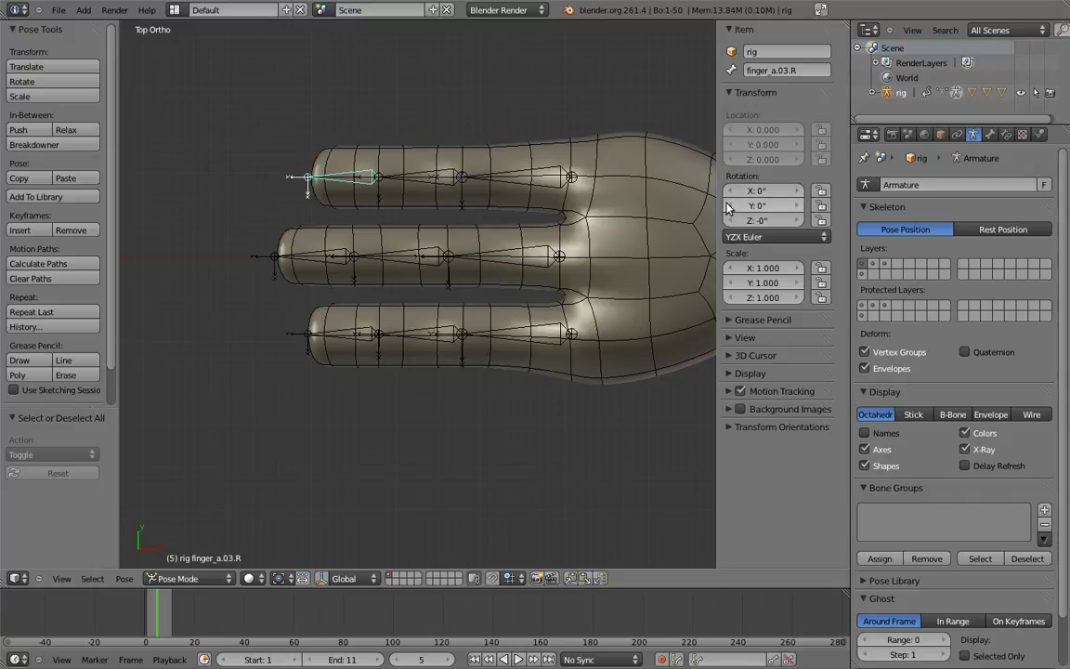
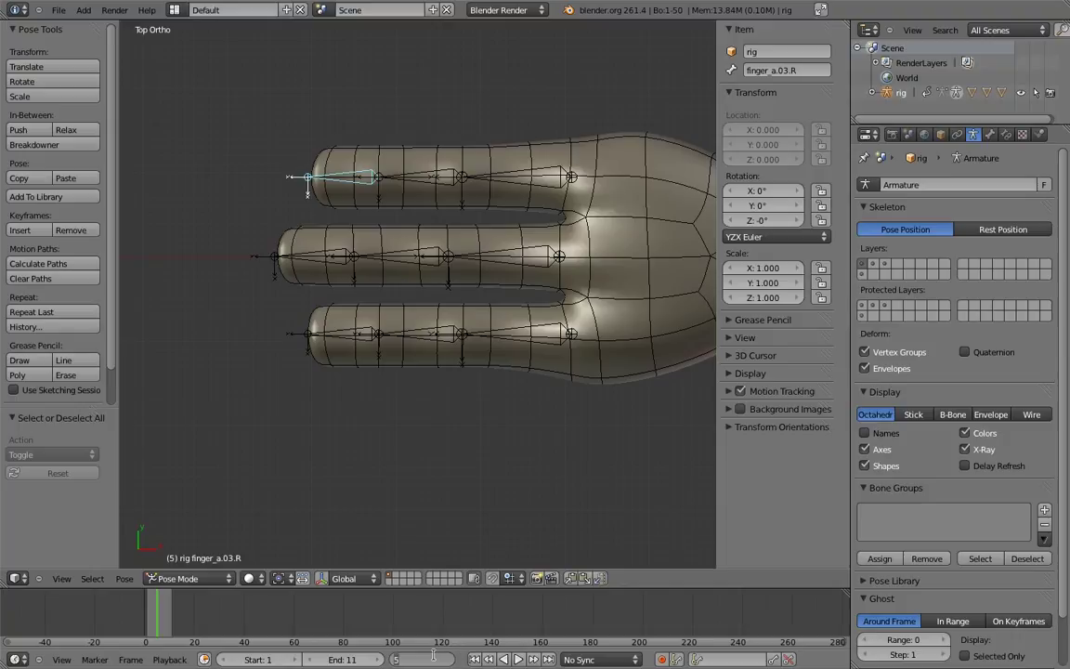
- Select all finger bones on both hands and insert a rotation keyframe for them at frame 1
key("Return")
key("b")
left_click_drag(277, 127, 716, 477)
scroll(526, 177, "down", 5)
middle_click_drag(526, 176, 418, 255)
key("b")
left_click_drag(310, 192, 482, 318)
middle_click_drag(473, 390, 558, 320)
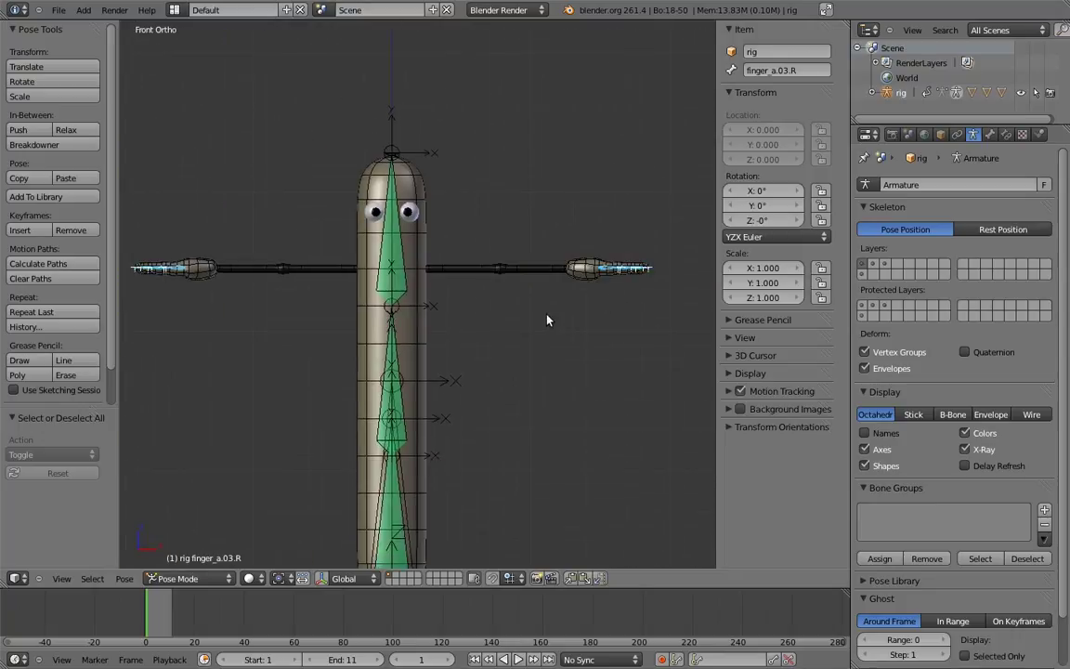
key("i")
left_click(530, 335)
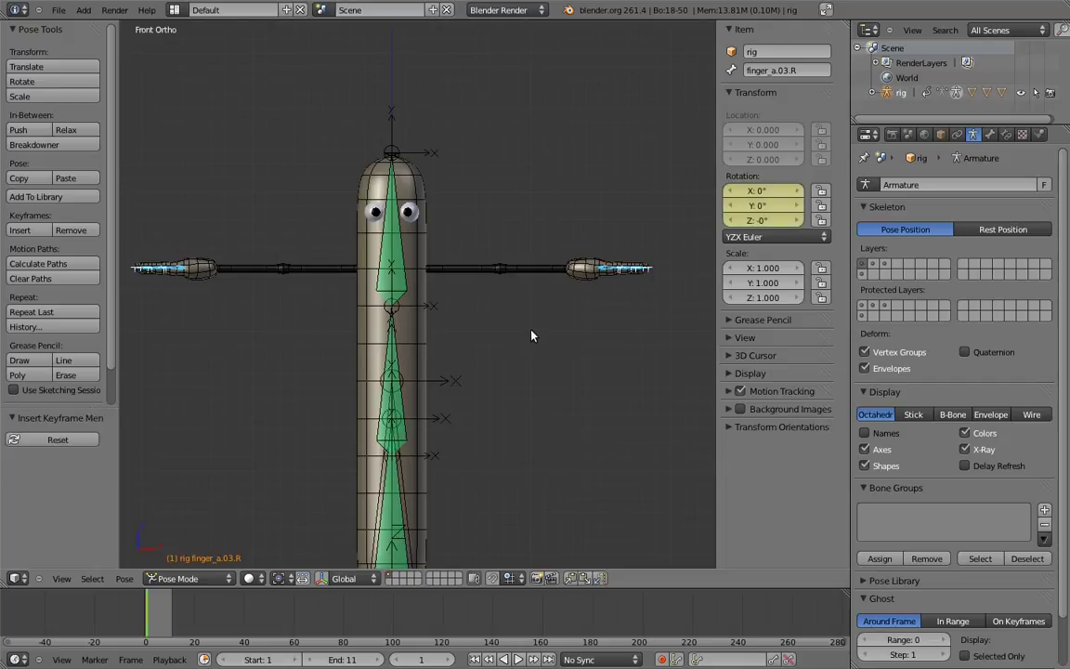
- At frame 11, rotate the middle and tip finger bones of the left hand downward by 105°
left_click(427, 659)
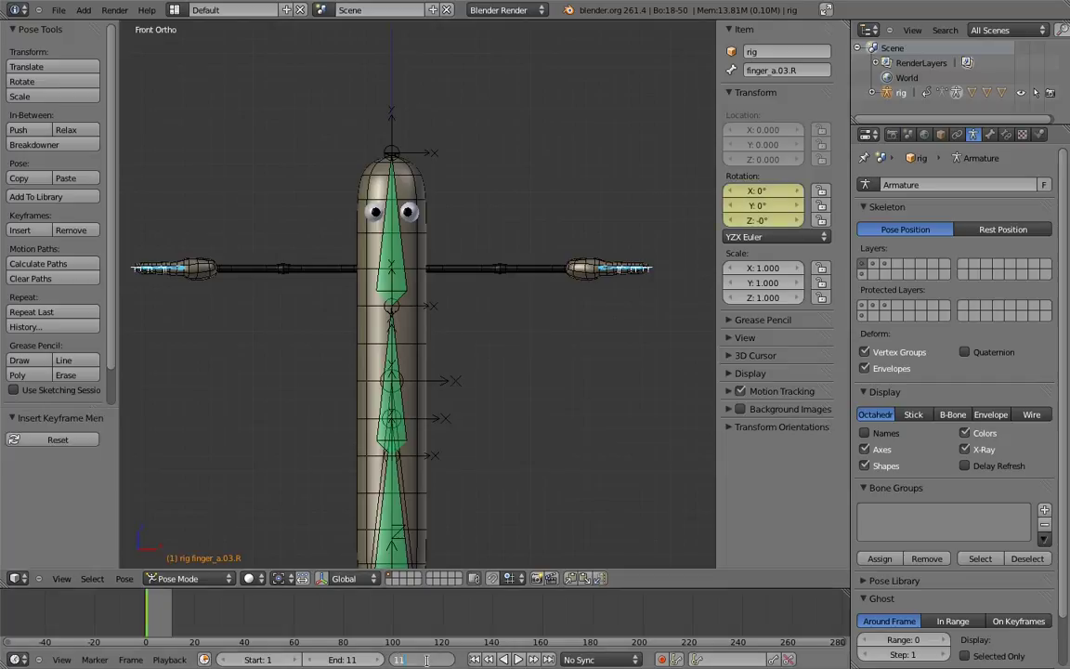
key("Return")
scroll(604, 265, "up", 10)
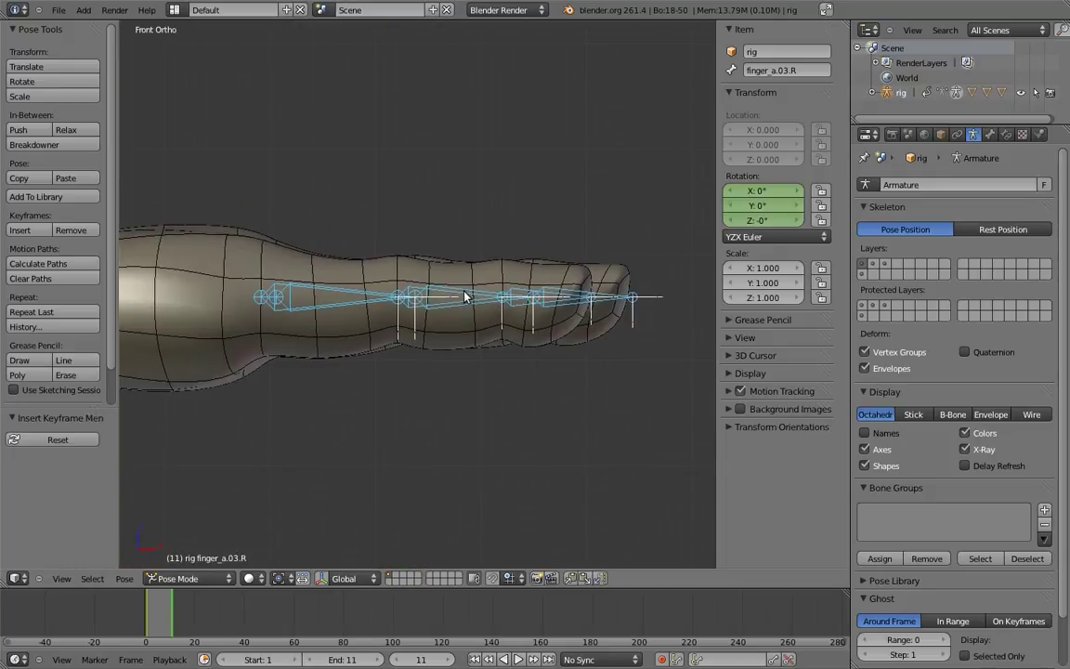
right_click(465, 297)
key("b")
left_click_drag(449, 292, 600, 321)
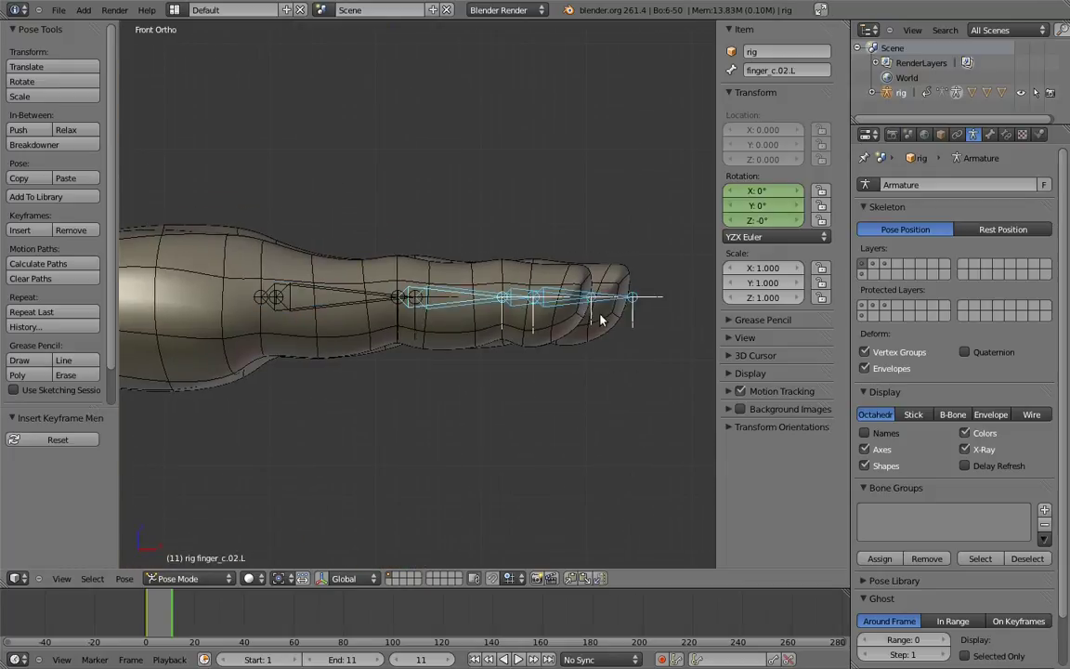
key("r")
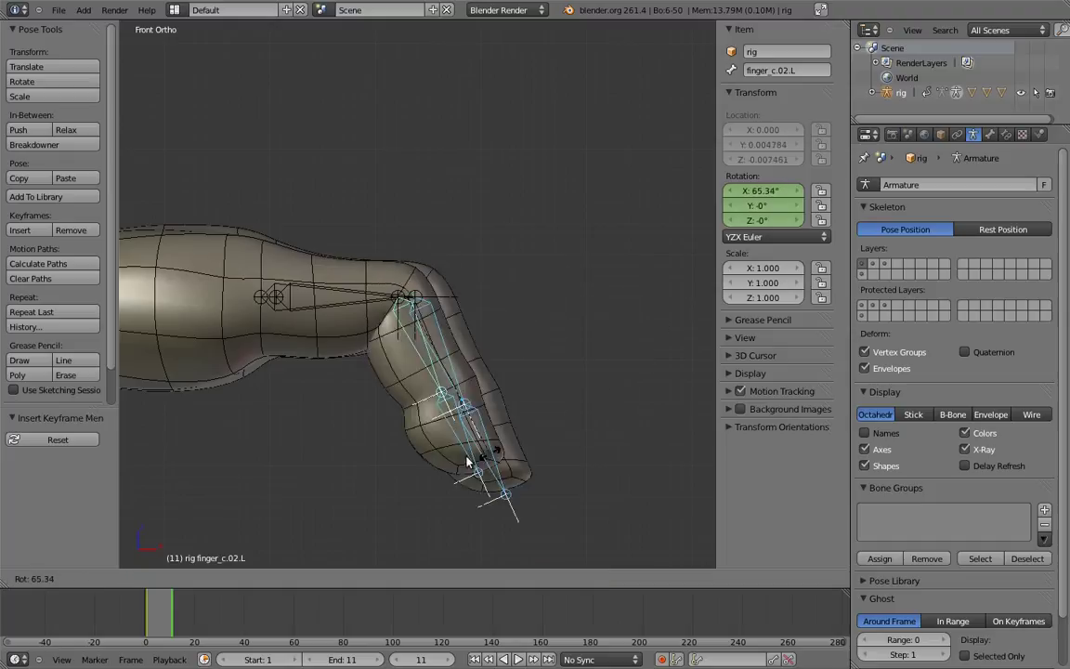
left_click(372, 466)
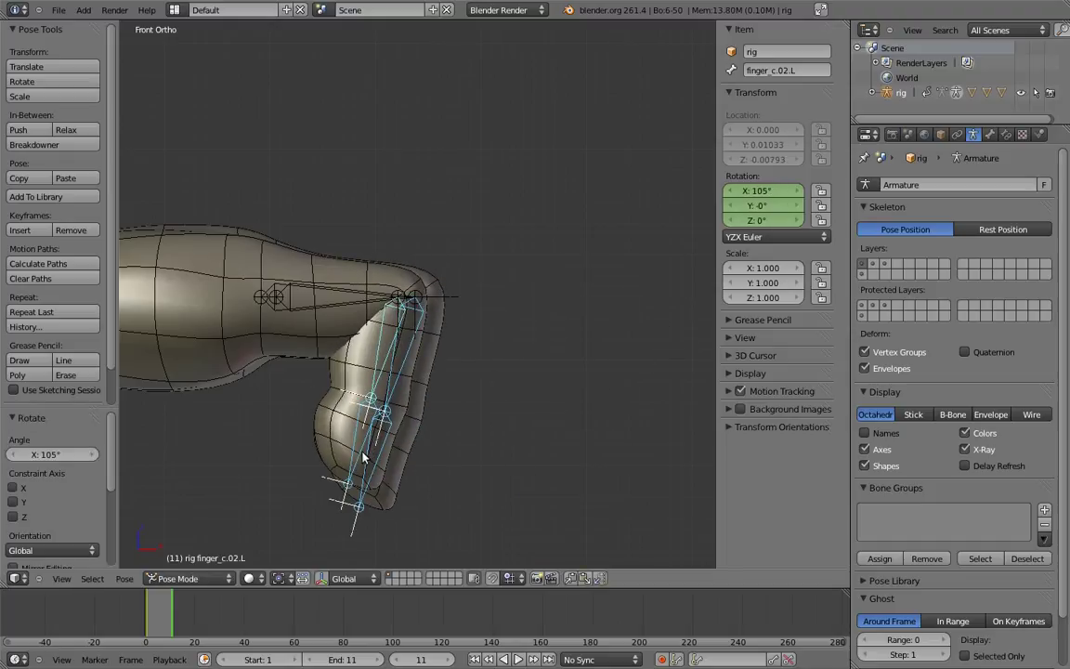
- Rotate only the left hand's fingertip bones a further 75° to curl them inward
right_click(355, 461)
key("b")
left_click_drag(323, 450, 403, 492)
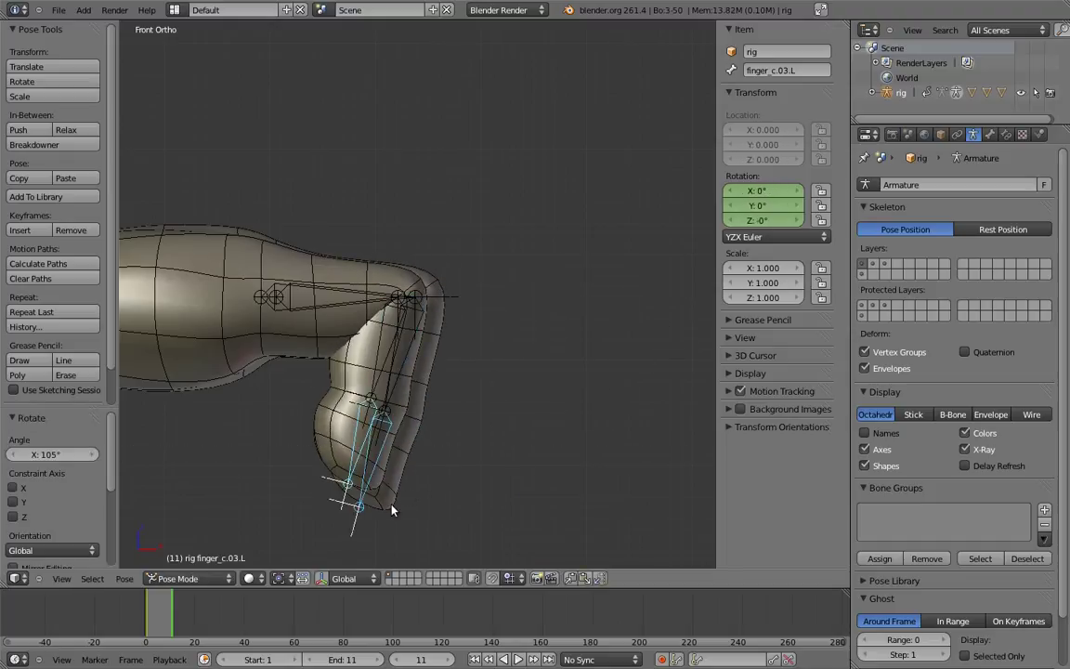
key("r")
left_click(419, 430)
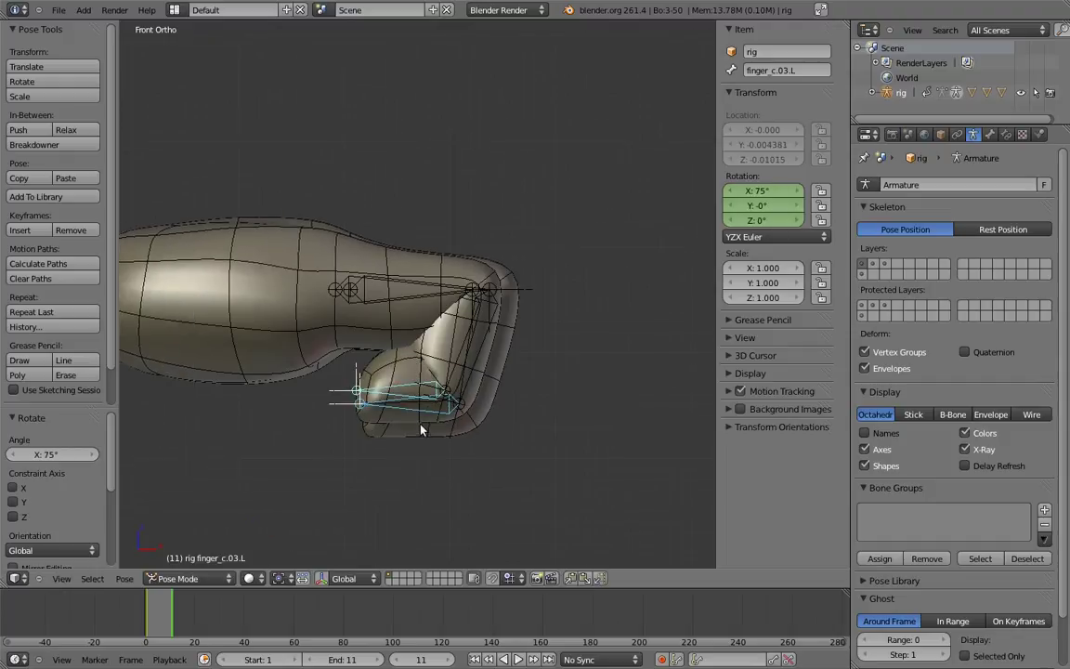
- Curl the right hand's fingers to match the left, rotating the fingertip bones by -75°
middle_click_drag(420, 429, 495, 447, "shift")
middle_click_drag(369, 411, 523, 435, "shift")
scroll(523, 435, "down", 6)
middle_click_drag(403, 346, 711, 338, "shift")
middle_click_drag(435, 332, 666, 335, "shift")
middle_click_drag(243, 305, 603, 289, "shift")
middle_click_drag(260, 279, 576, 277, "shift")
scroll(526, 315, "up", 8)
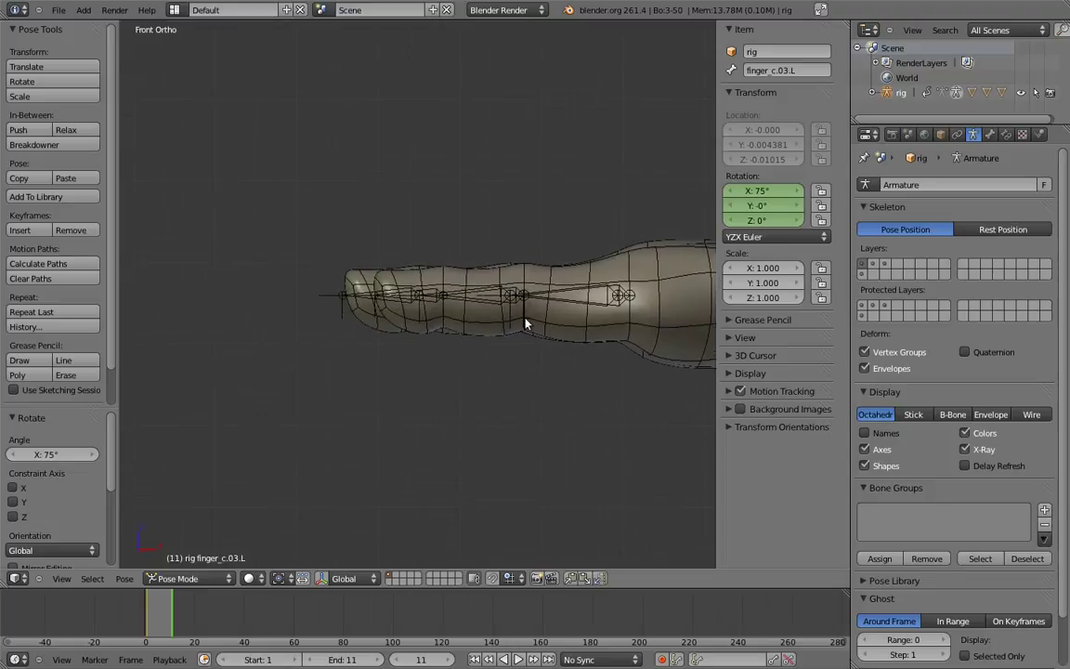
right_click(477, 294)
key("b")
left_click_drag(281, 258, 459, 305)
scroll(459, 305, "down", 4)
- Select the finger bones of both hands and insert a rotation keyframe for the curled pose at frame 11
key("b")
left_click_drag(331, 263, 410, 358)
middle_click_drag(502, 234, 119, 189, "shift")
key("b")
left_click_drag(431, 260, 517, 358)
middle_click_drag(435, 363, 560, 344, "shift")
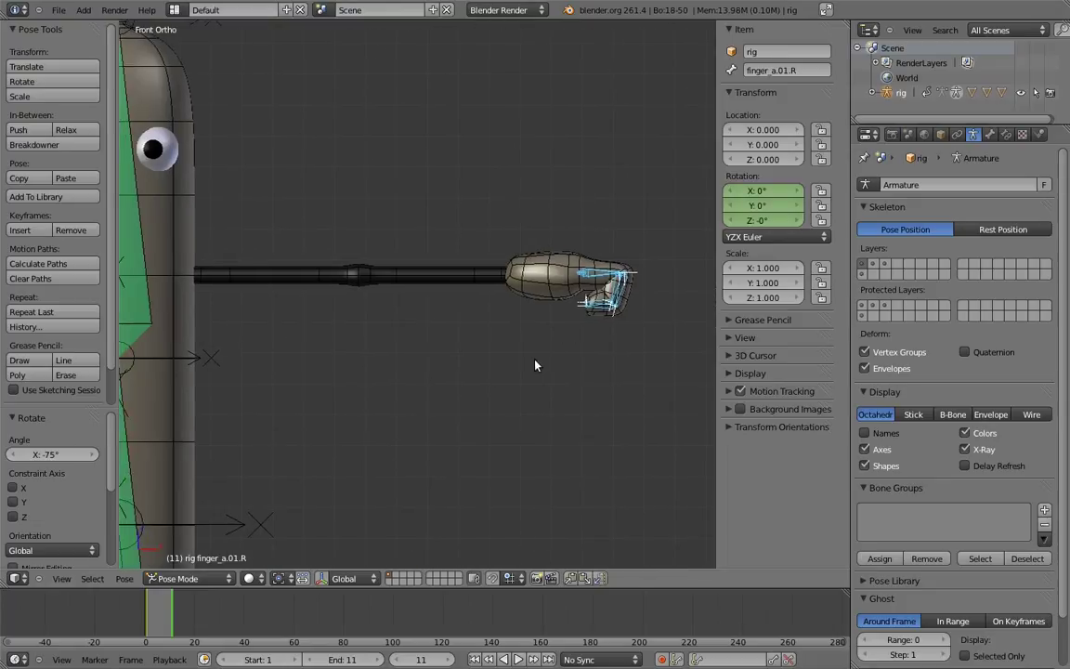
key("i")
left_click(527, 366)
middle_click_drag(425, 342, 516, 273, "shift")
middle_click_drag(488, 312, 570, 290, "shift")
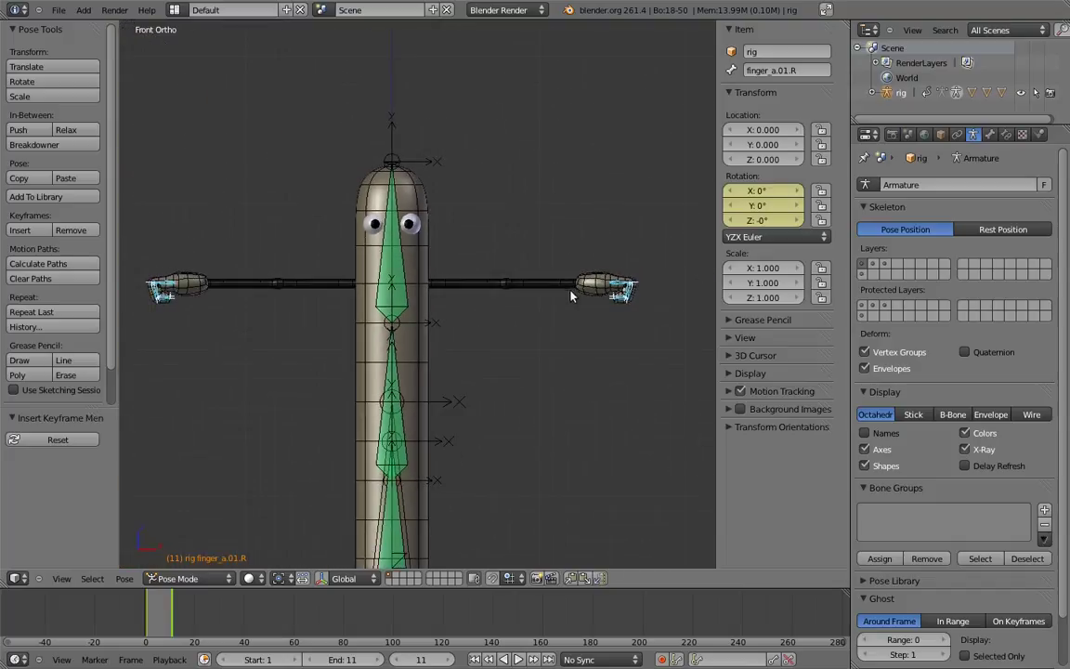
- Deselect all bones and scrub through the frame range to check the finger bending animation
key("a")
left_click(167, 615)
left_click_drag(167, 615, 178, 618)
left_click_drag(163, 612, 164, 608)
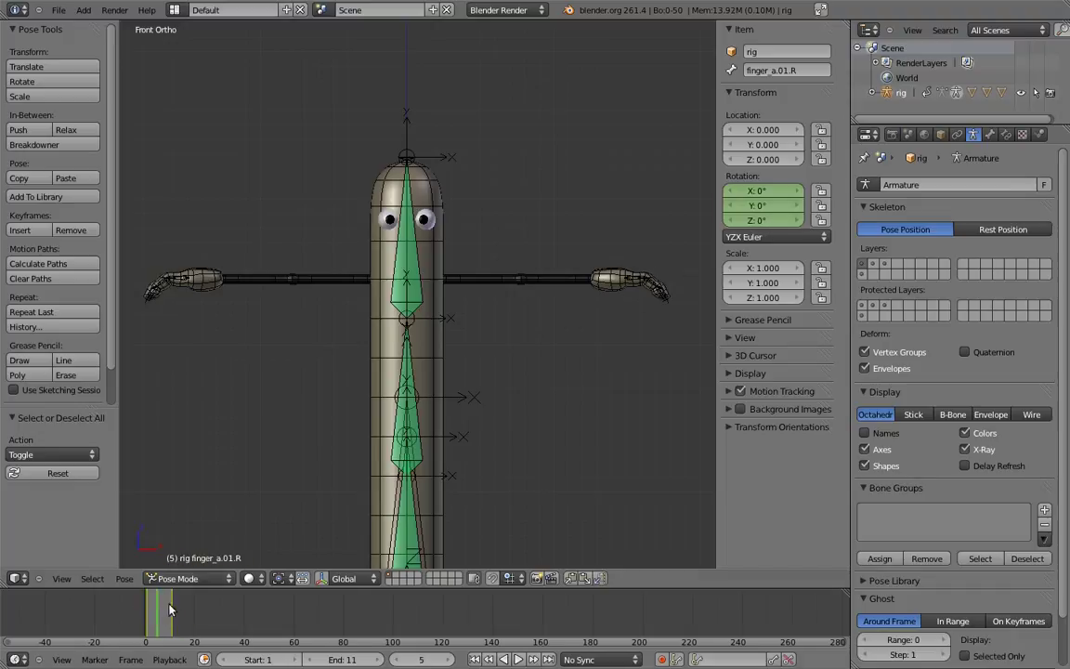
- Split the 3D view and turn the new area into a DopeSheet in Action Editor mode
left_click_drag(847, 19, 367, 56)
left_click(13, 578)
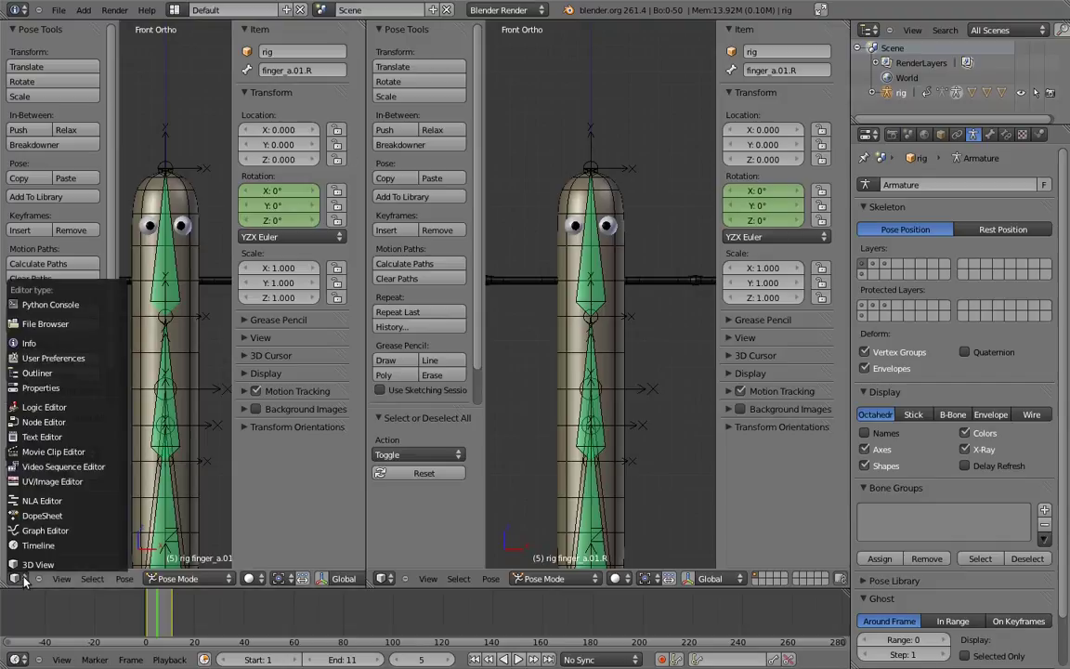
left_click(47, 472)
left_click(251, 577)
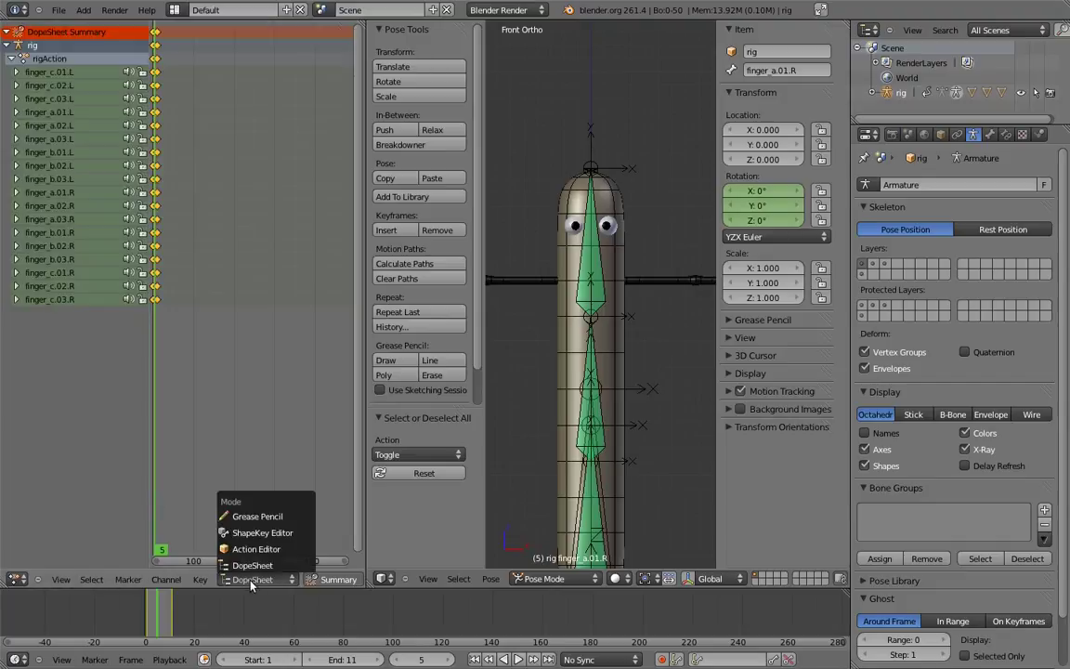
left_click(232, 493)
scroll(334, 580, "down", 5)
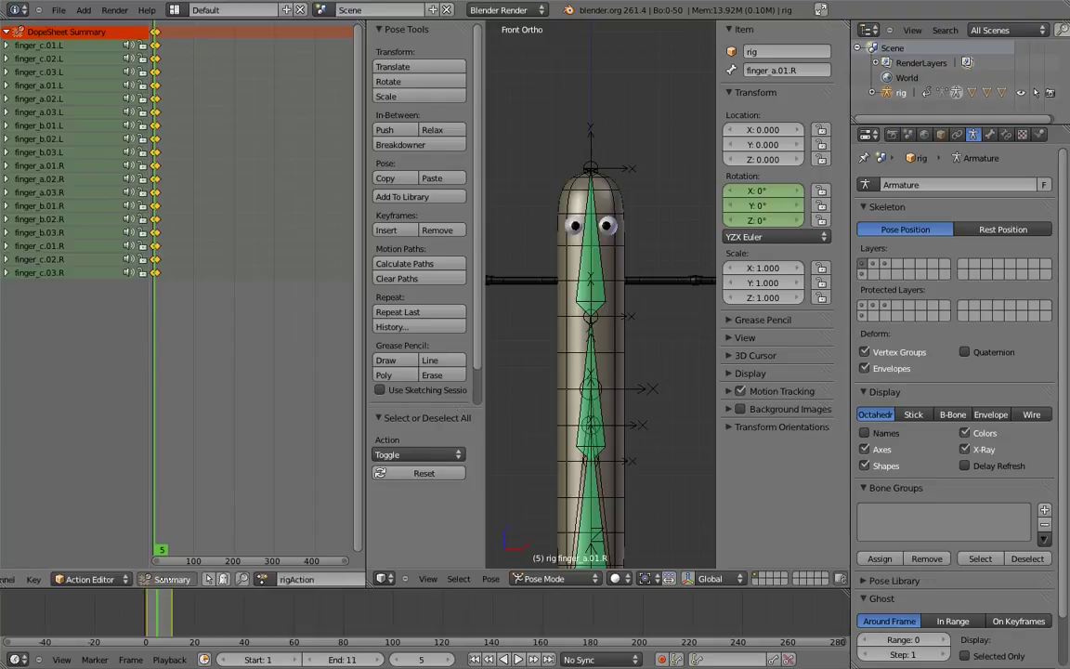
- Rename the rig's action to finger_bend and set its keyframe interpolation to Linear
left_click(320, 577)
key("BackSpace")
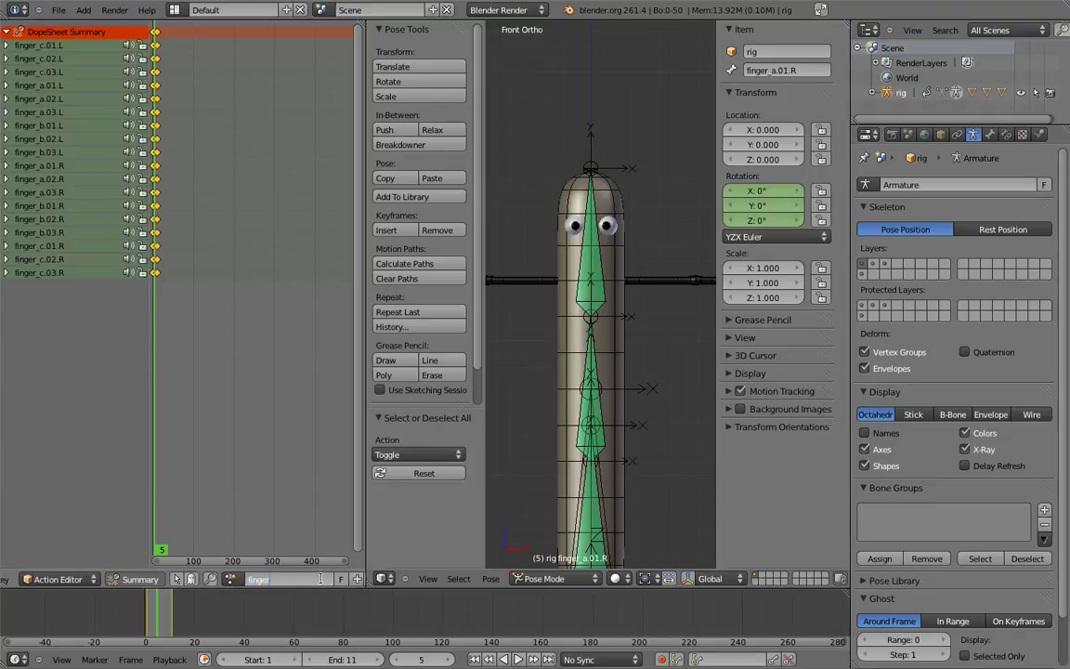
type("finger_bend")
key("Return")
key("t")
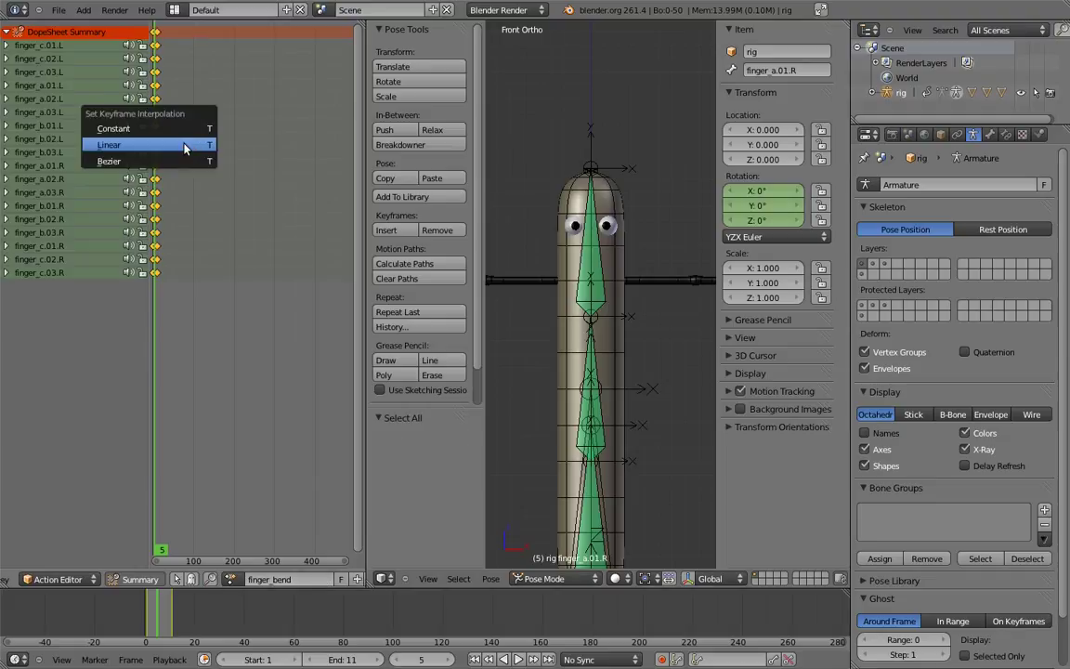
left_click(186, 146)
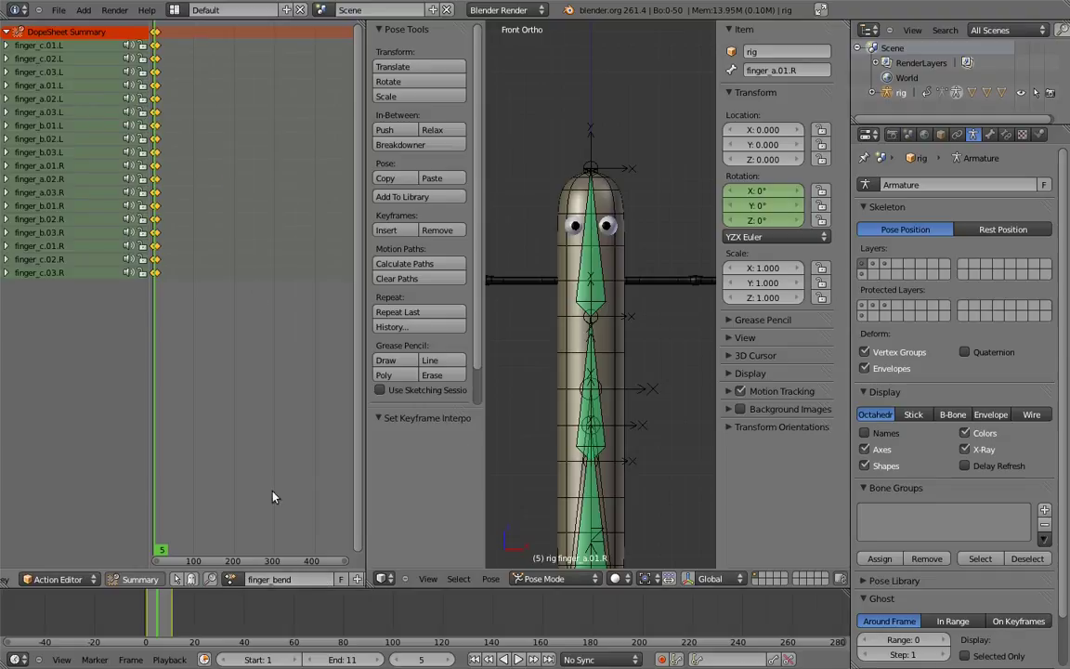
- Unlink the action from the rig and merge the Action Editor area back into the 3D view
middle_click_drag(312, 583, 243, 580)
left_click(301, 580)
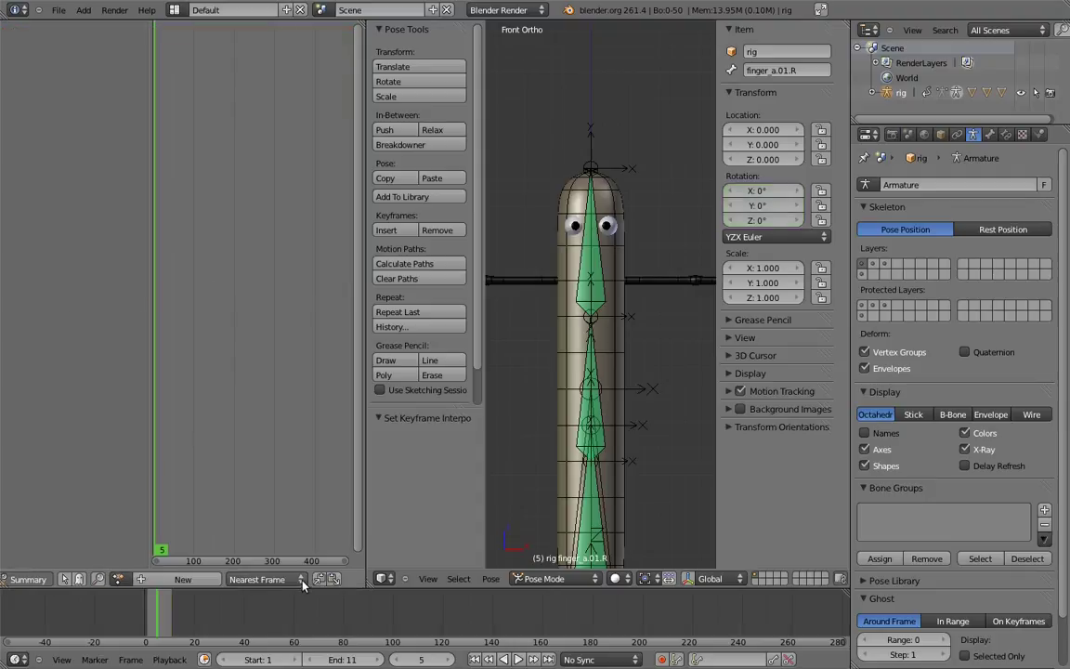
left_click_drag(369, 584, 338, 570)
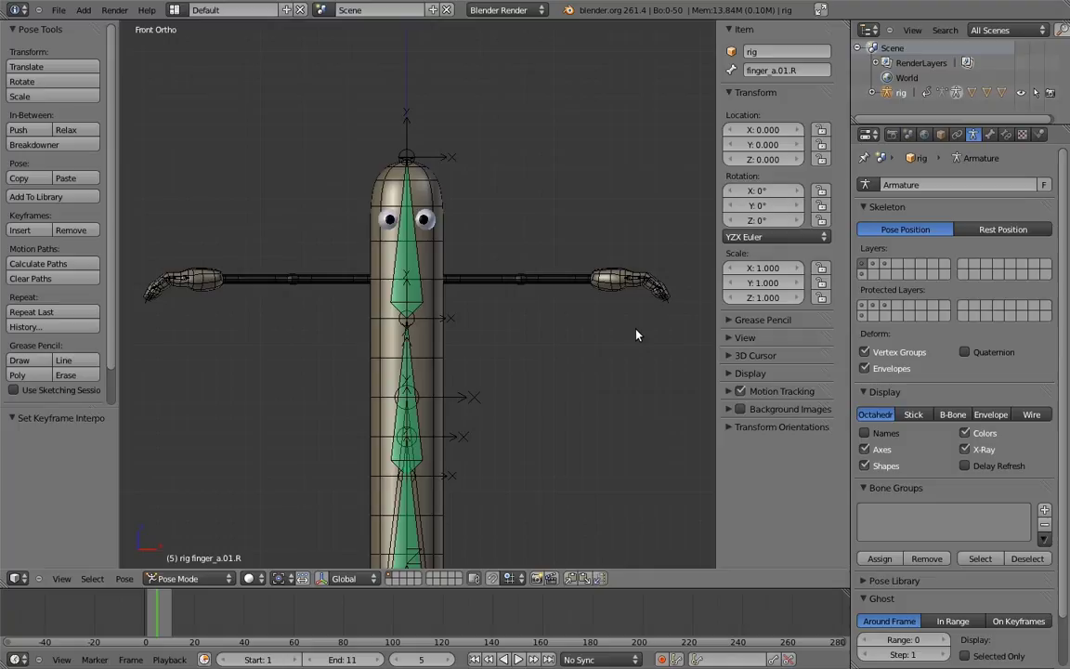
- Scrub the timeline to frame 9, clear the rotation of all bones, and deselect them
mouse_move(161, 611)
left_mouse_down()
mouse_move(176, 610)
mouse_move(164, 615)
left_mouse_up()
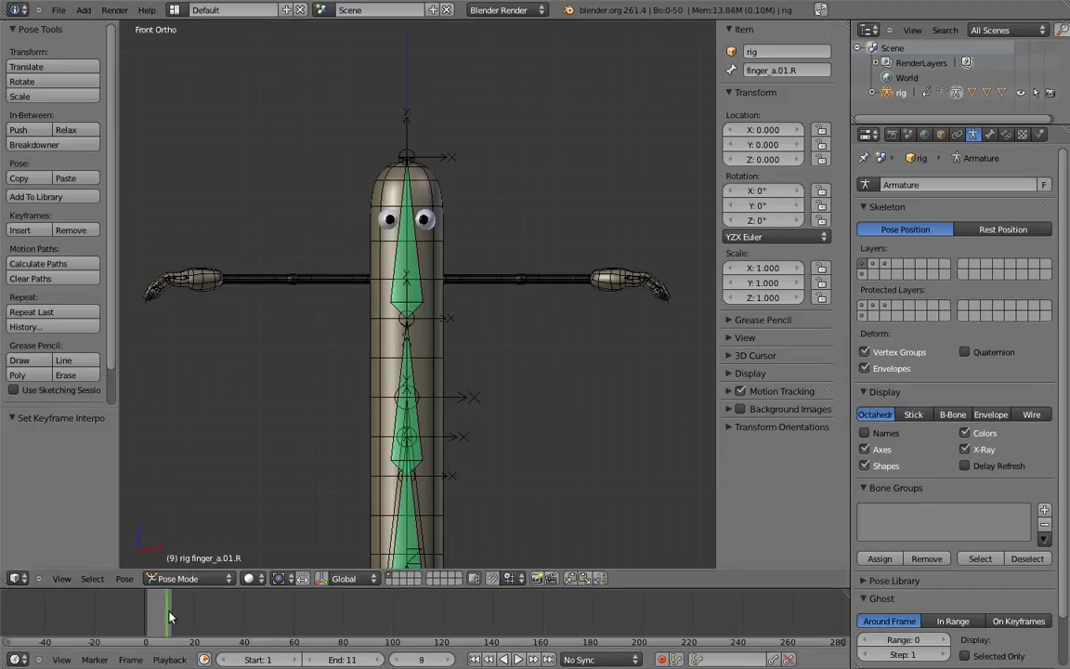
key("a")
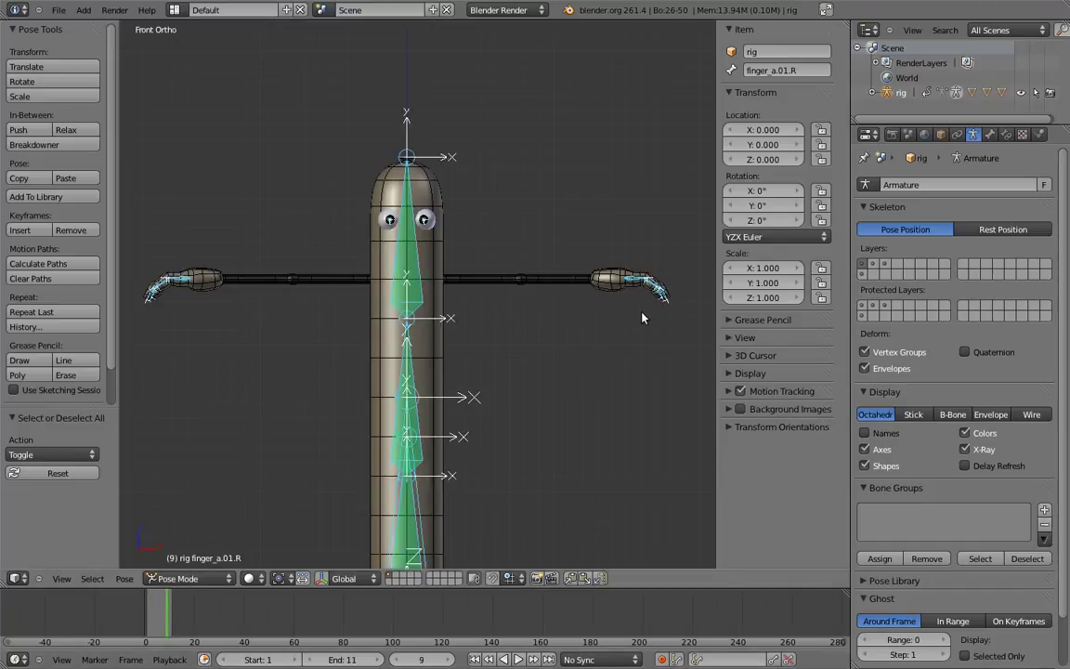
key("alt+r")
key("a")
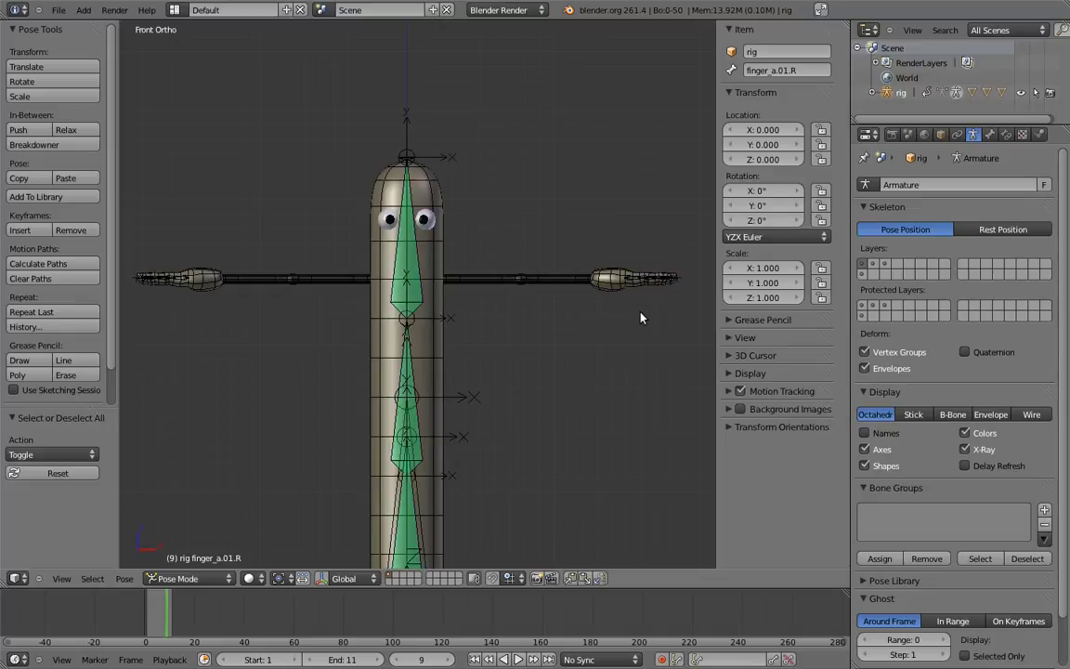
- In Edit Mode, duplicate bone finger_c.01.L and move the copy 0.080 up along the Z axis
scroll(573, 269, "up", 5)
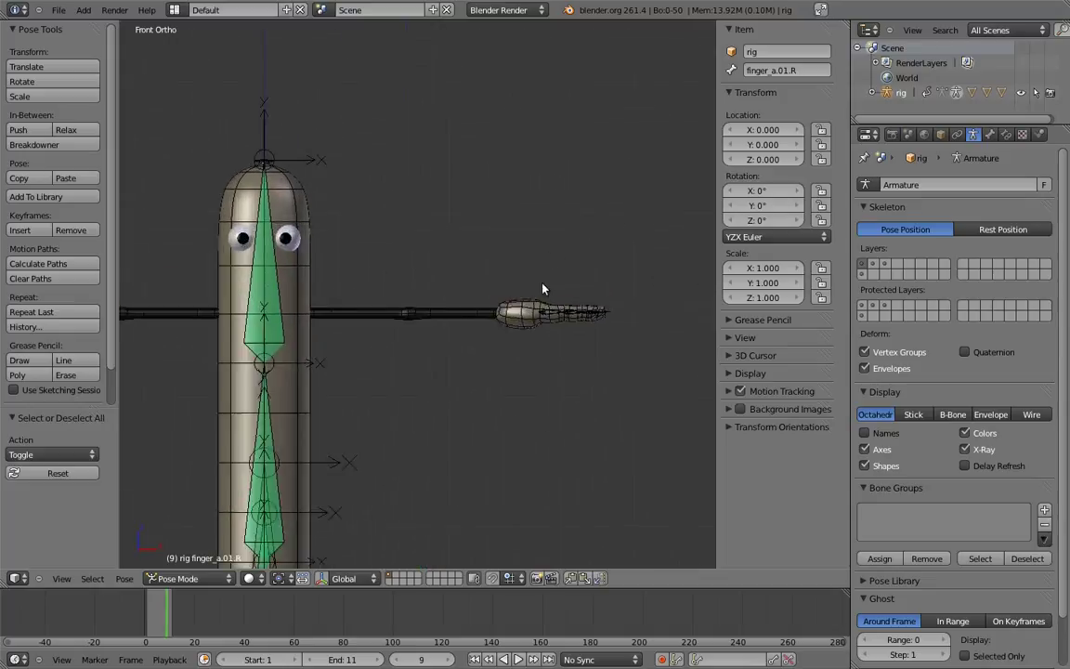
scroll(468, 279, "up", 5)
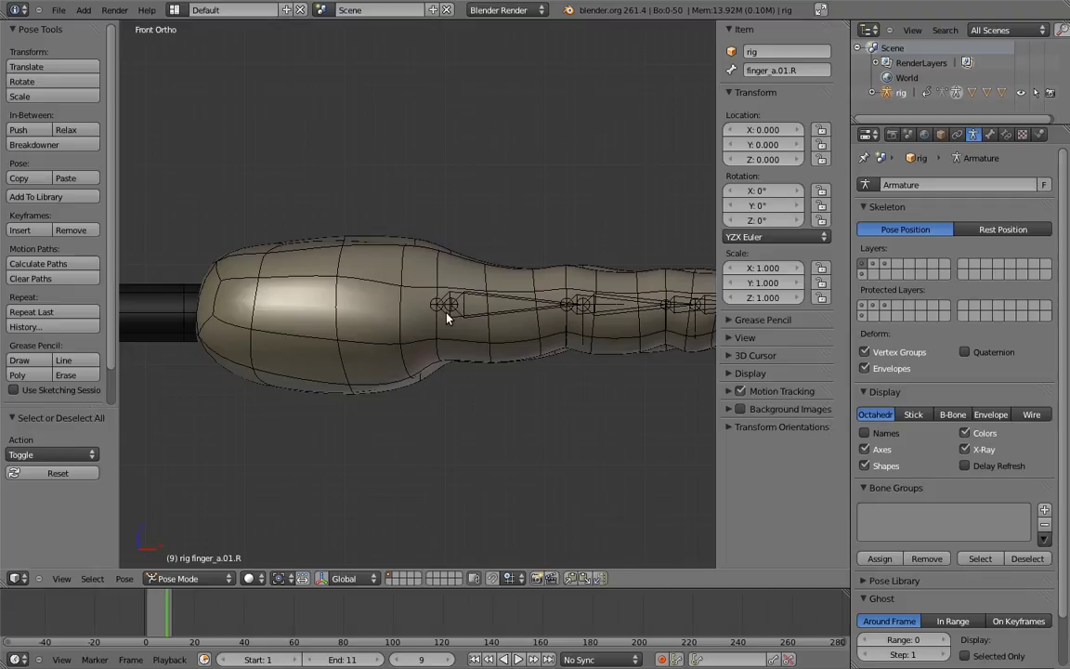
middle_click_drag(446, 317, 492, 332)
right_click(492, 332)
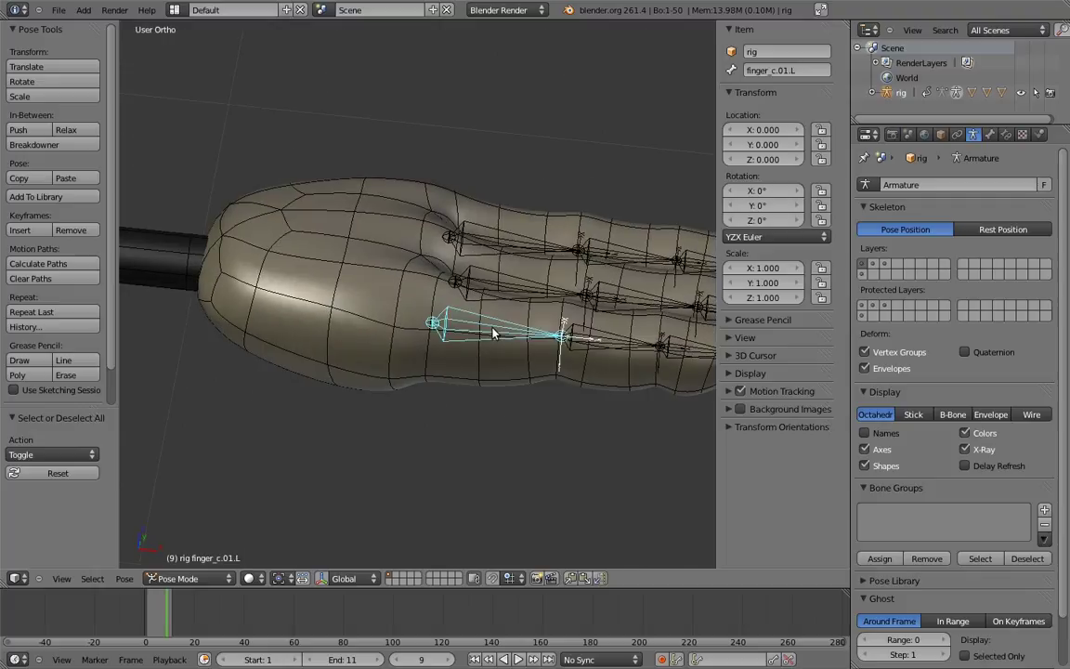
key("KP_1")
key("Tab")
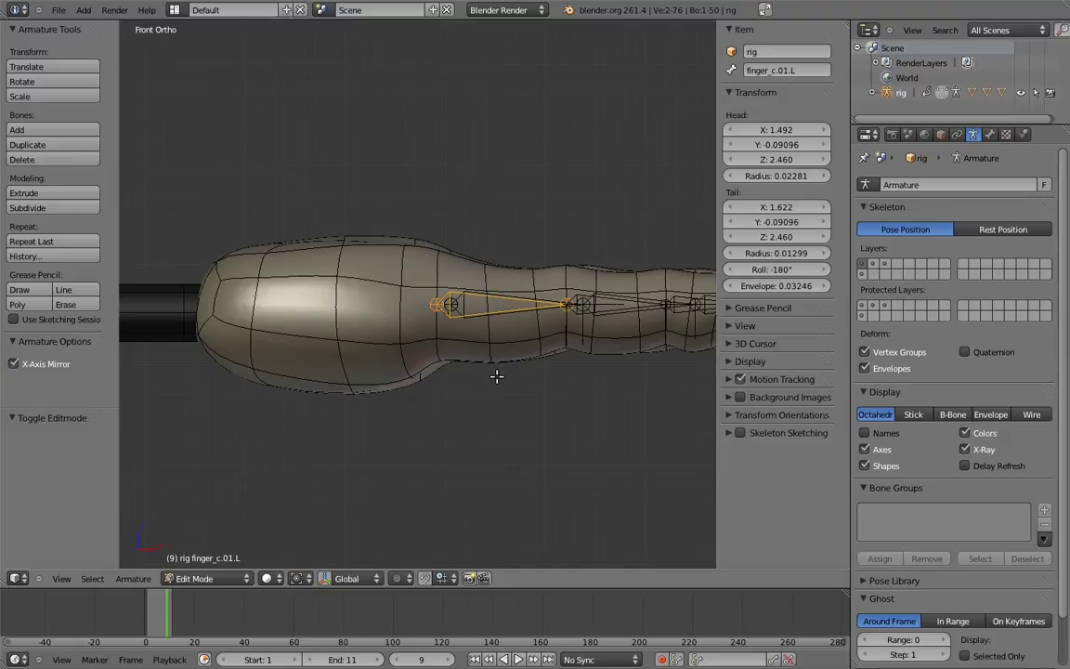
key("shift+d")
key("z")
left_click(513, 293)
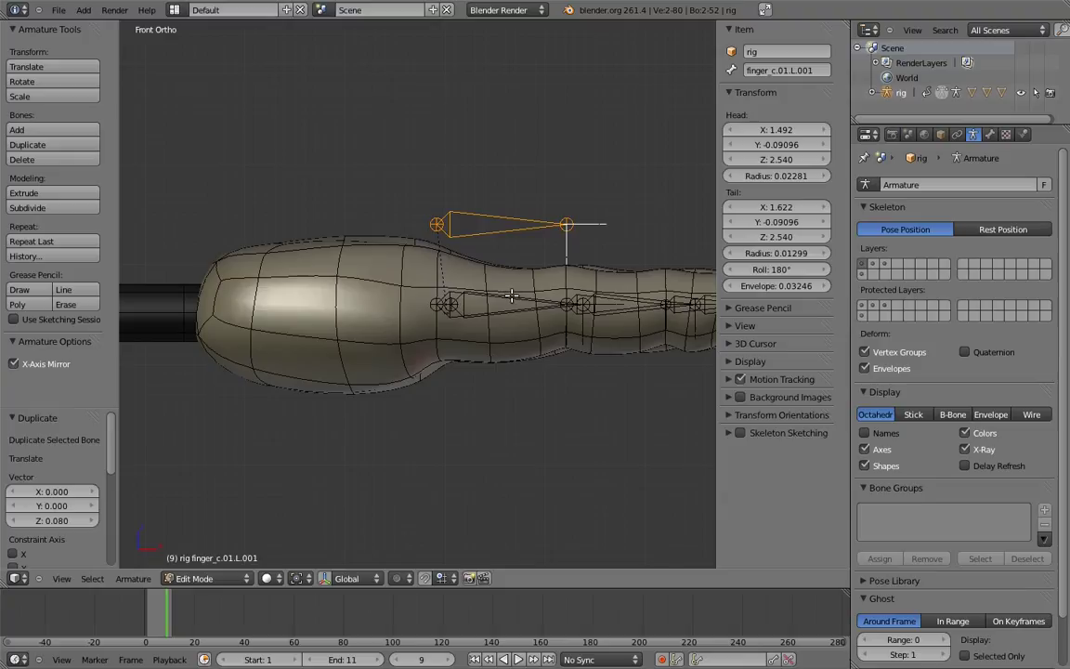
- Lengthen the duplicated bone past the fingertips by moving its tail 0.250 along the X axis
middle_click_drag(555, 281, 445, 310, "shift")
middle_click_drag(445, 310, 454, 284, "ctrl")
right_click(454, 275)
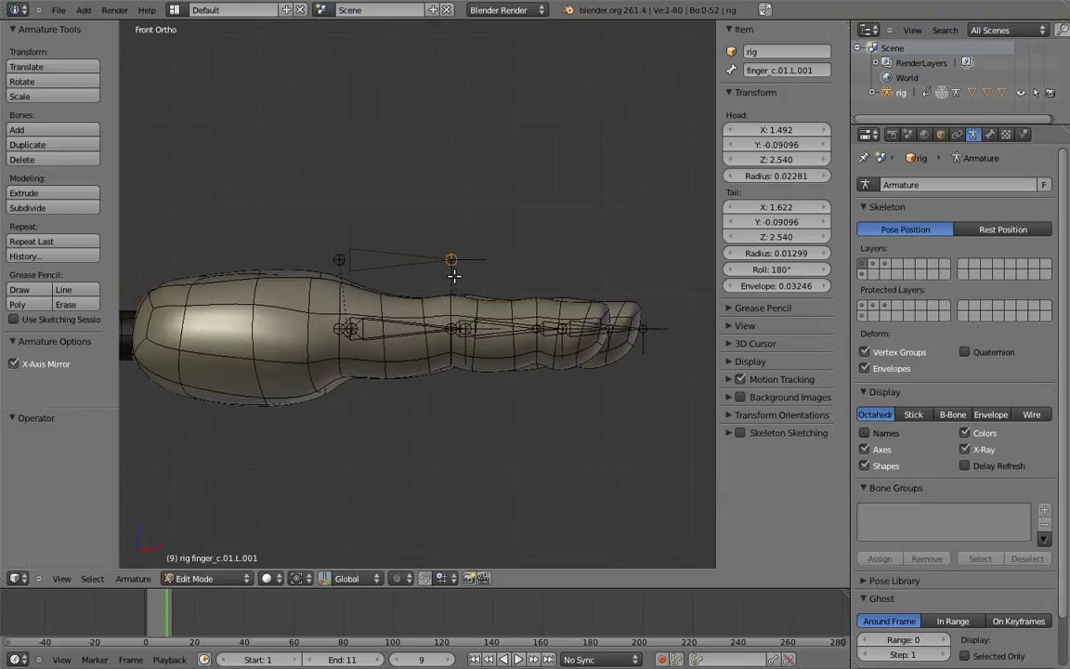
key("g")
key("x")
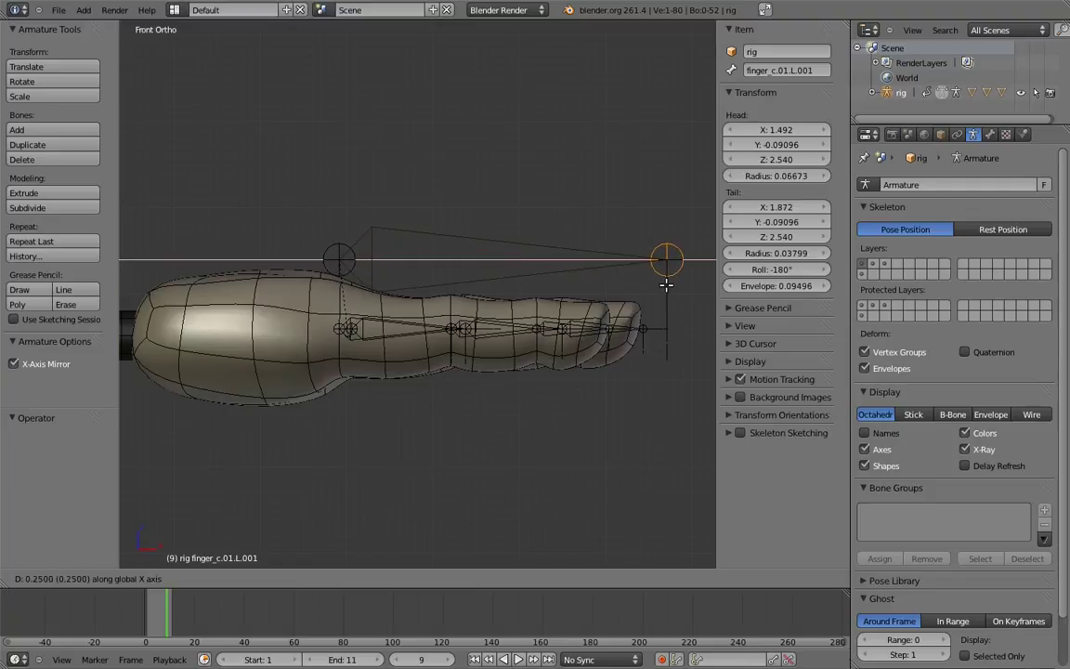
left_click(665, 278)
right_click(557, 247)
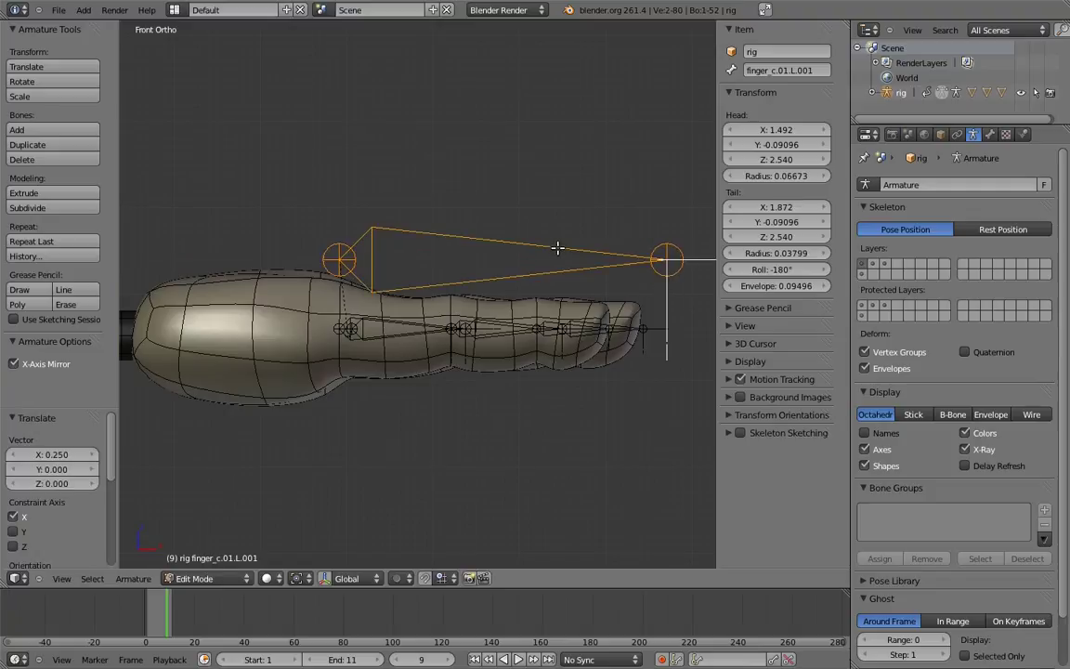
- Rename the lengthened bone to finger_c.L and switch the rig to Pose Mode
left_click(817, 73)
type("finger_c.L")
key("Return")
key("ctrl+Tab")
middle_click_drag(490, 255, 361, 290)
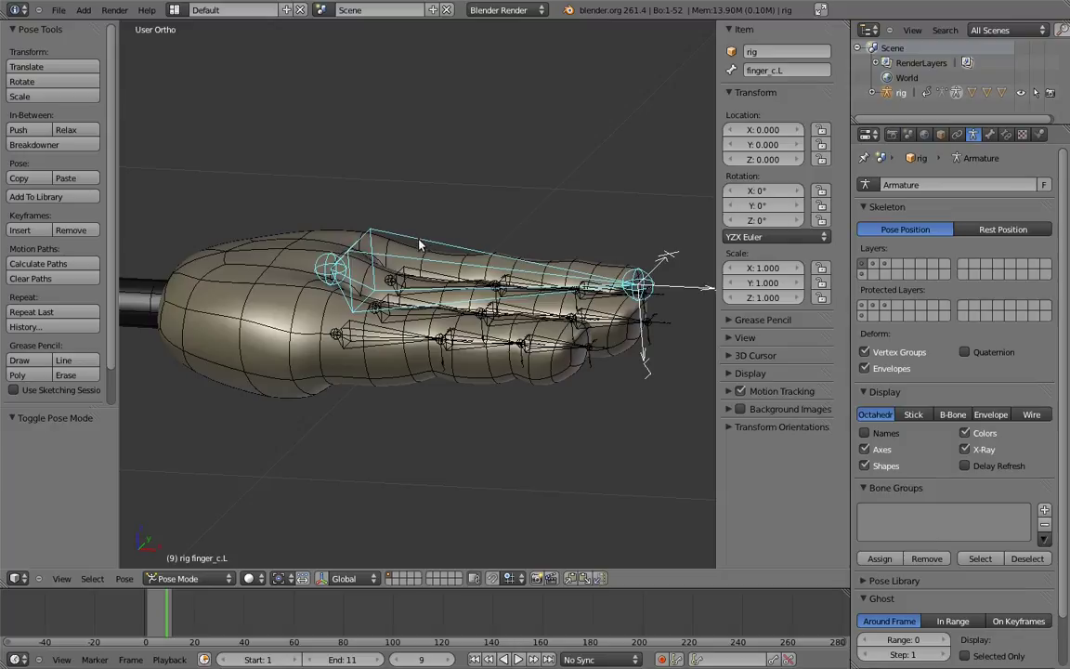
- Add an Action constraint to finger_c.02.L that targets bone finger_c.L and uses the finger_bend action
right_click(477, 346, "shift")
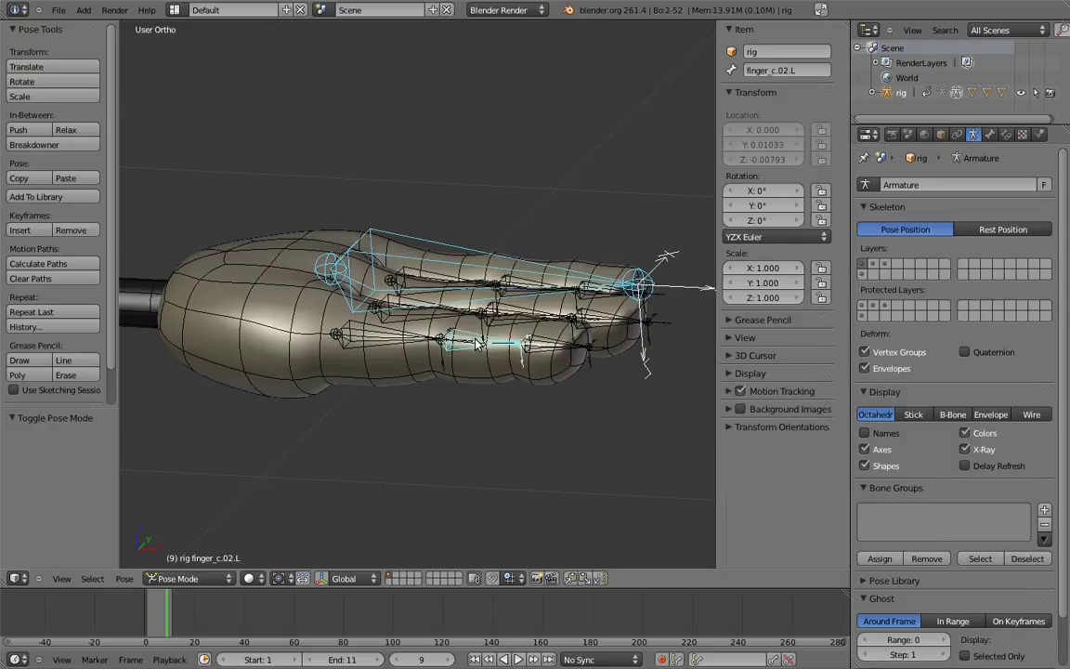
key("shift+ctrl+c")
left_click(700, 327)
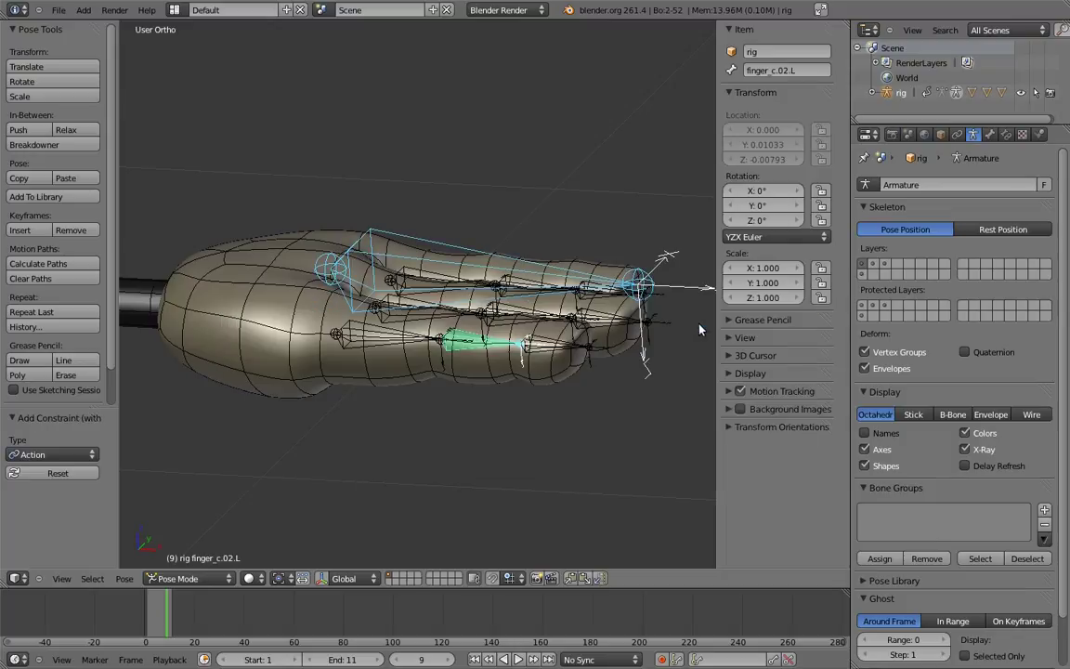
left_click(1006, 134)
left_click(1001, 315)
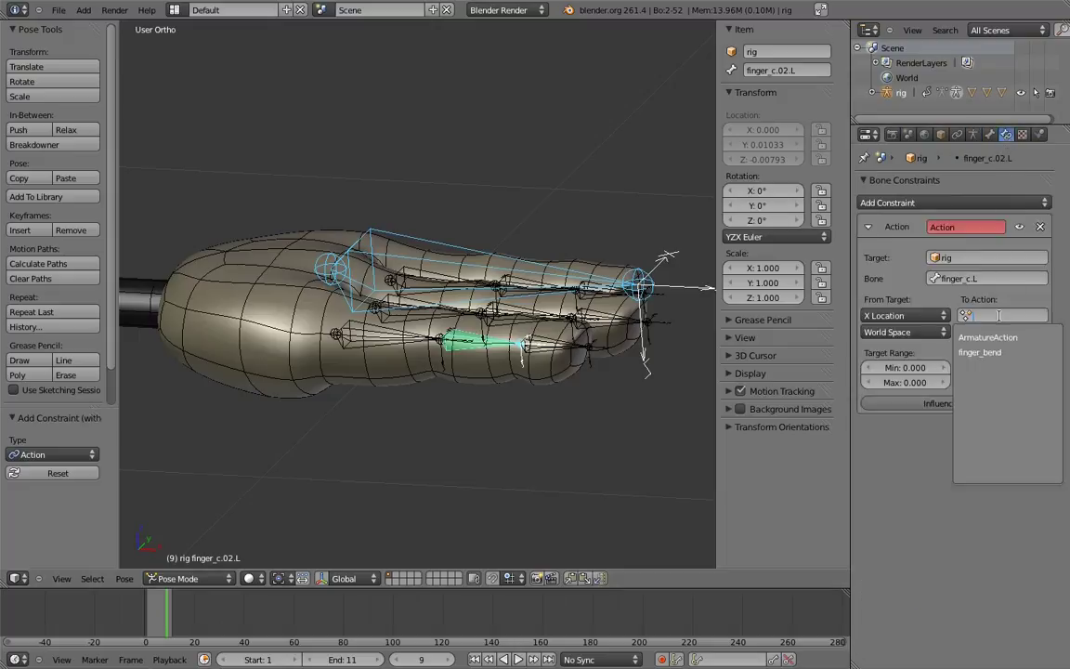
left_click(997, 353)
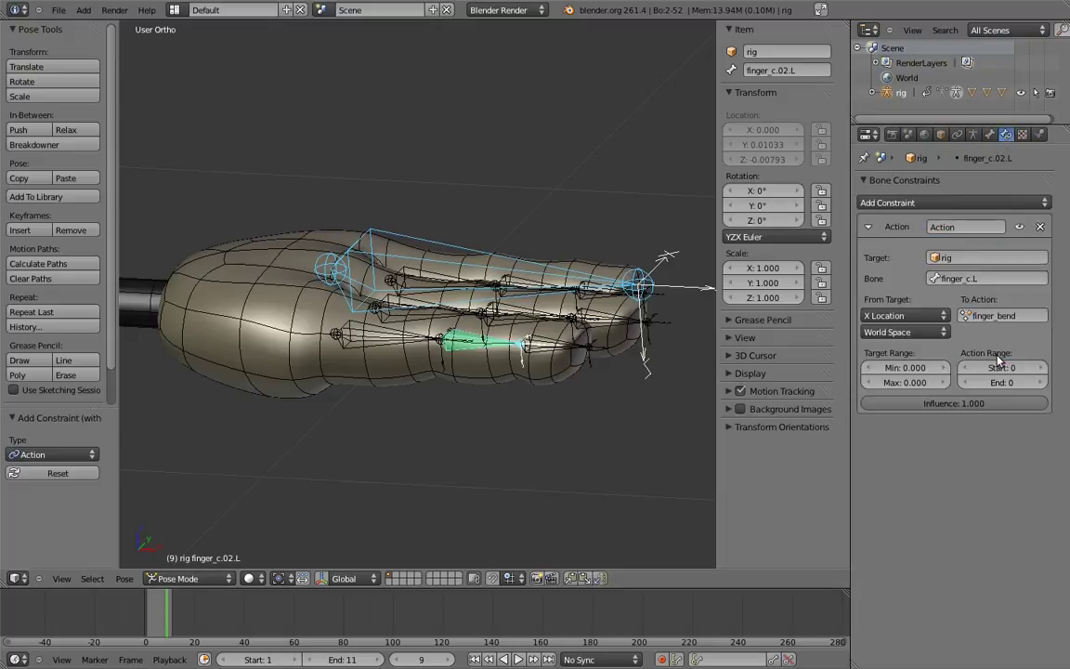
- Drive the Action constraint from the target's Y Scale, with a target range of minimum 1.000 and maximum 0.500
left_click(915, 318)
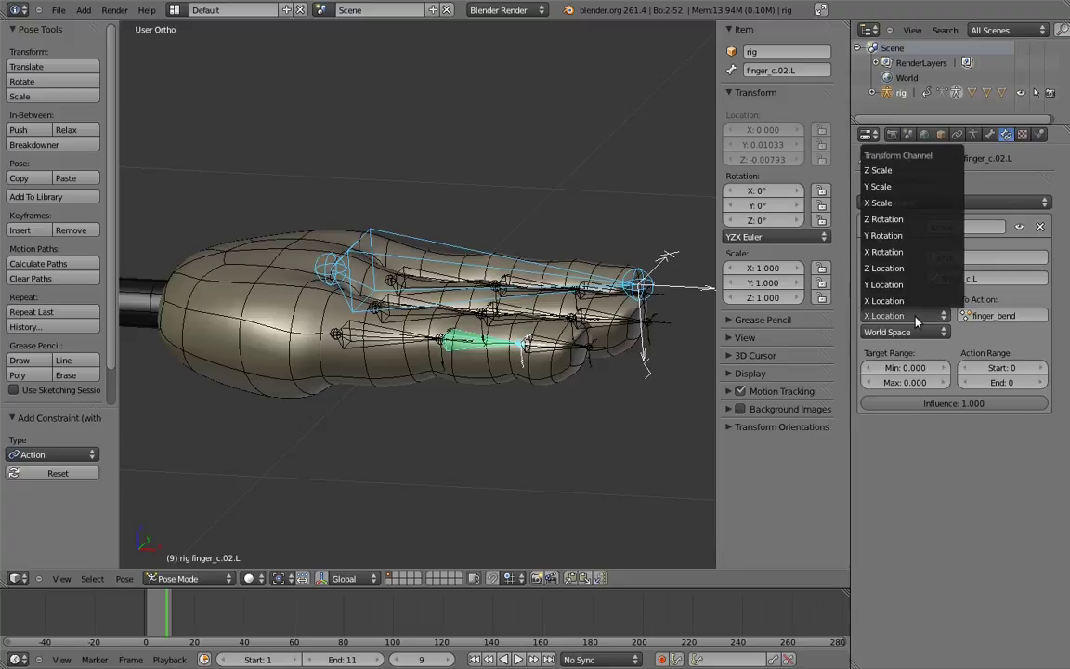
left_click(883, 185)
left_click(925, 368)
type("1")
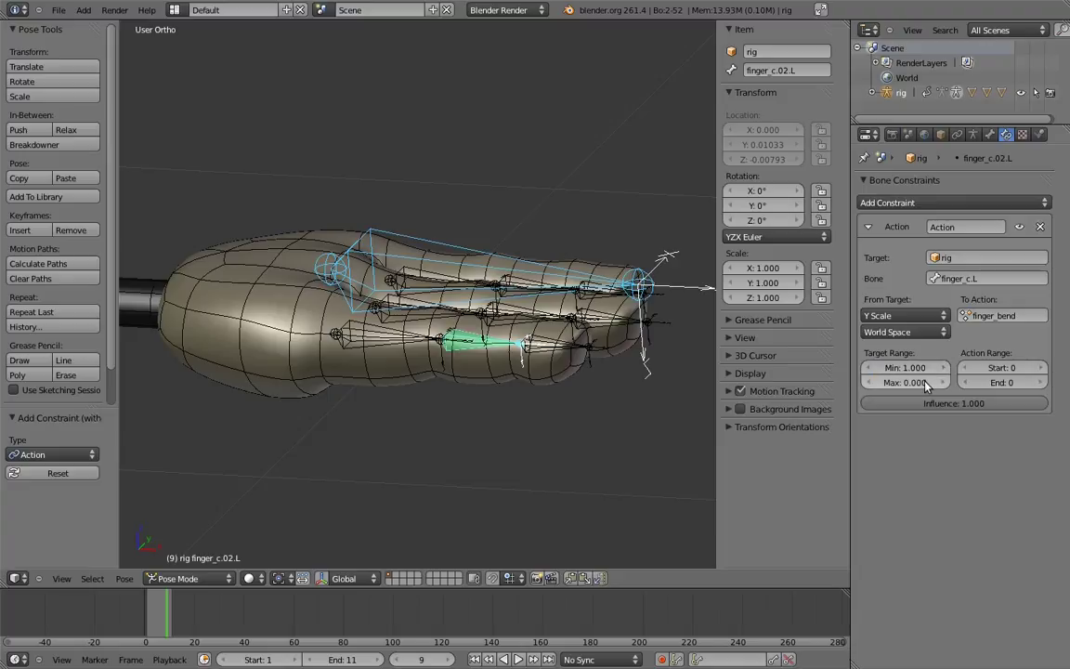
key("Tab")
type("0.5")
key("Return")
- Set the Action constraint's action range to start at frame 1 and end at frame 11
left_click(1016, 369)
type("1")
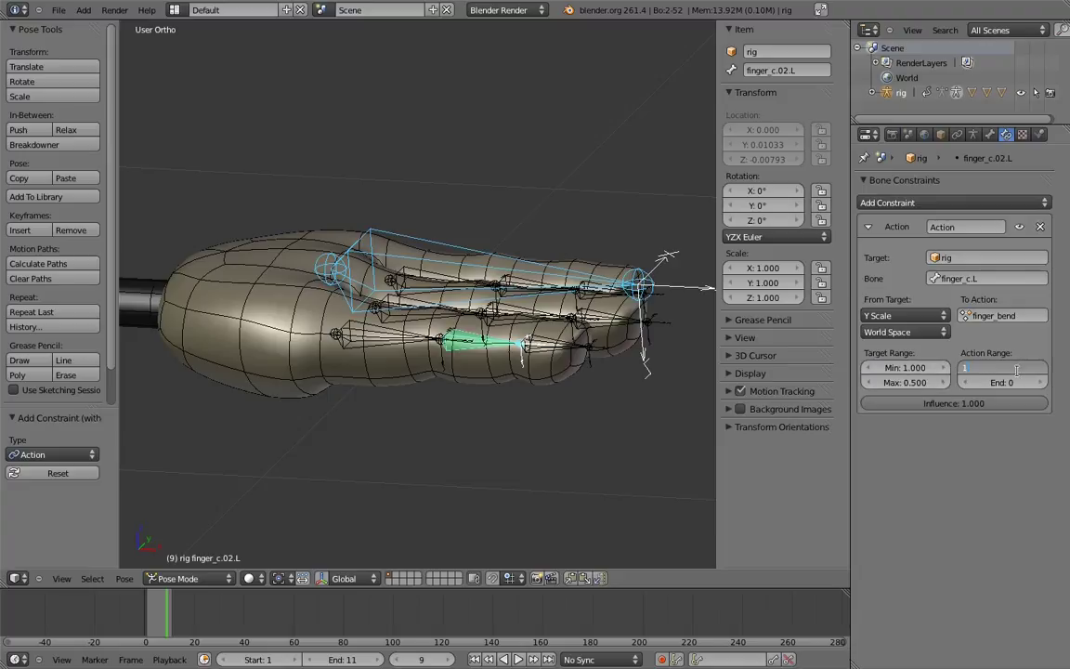
key("Return")
left_click(1018, 383)
type("11")
key("Return")
- Test the finger bend by scaling down control bone finger_c.L, and cancel the scaling
middle_click_drag(632, 283, 651, 210)
right_click(651, 209)
key("s")
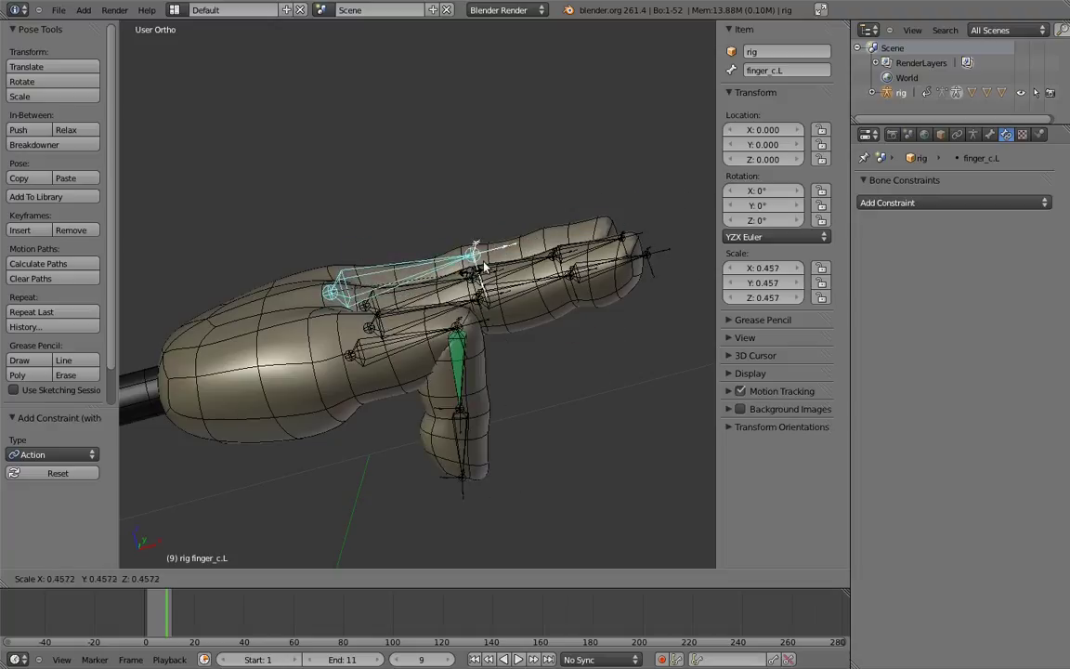
right_click(592, 223)
- Copy the Action constraint from finger_c.02.L to finger_c.03.L
right_click(514, 319)
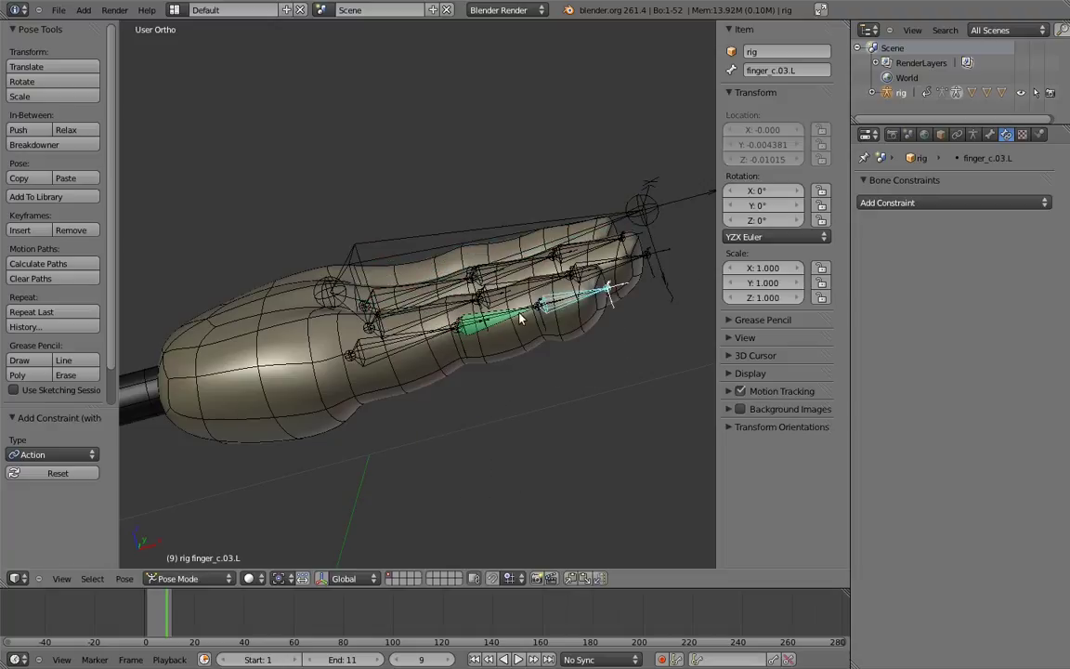
left_click(124, 578)
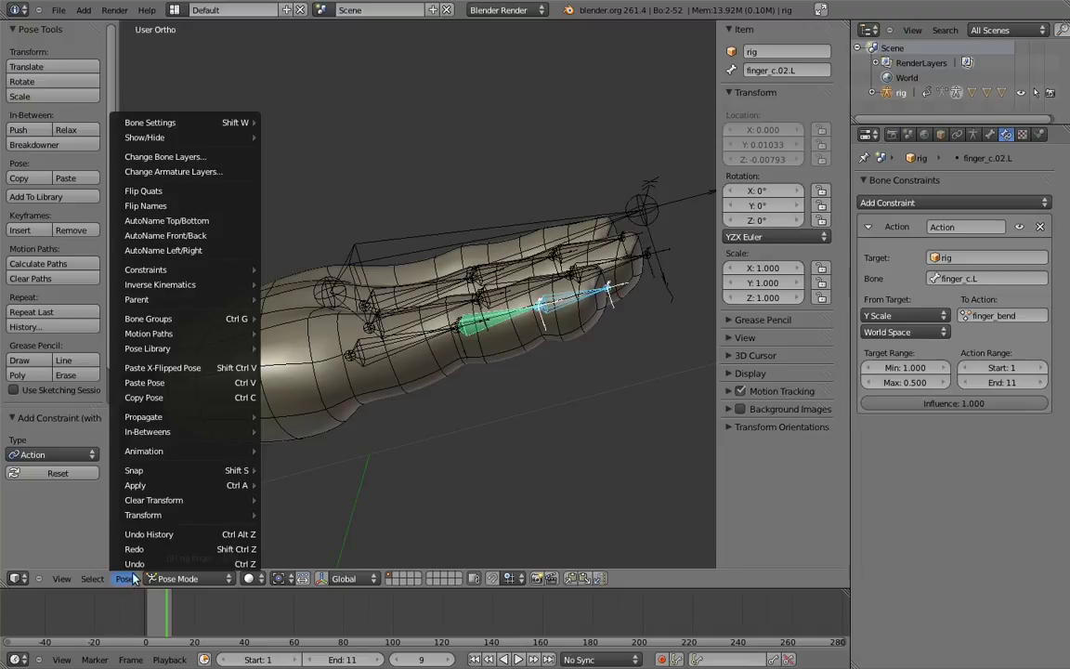
mouse_move(243, 269)
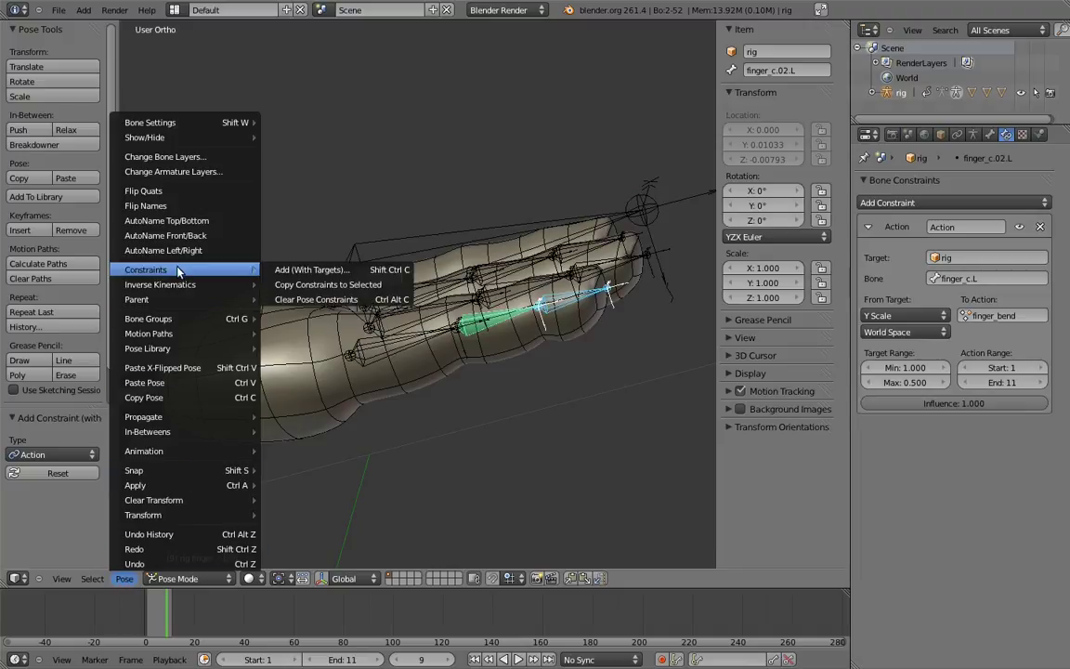
left_click(329, 289)
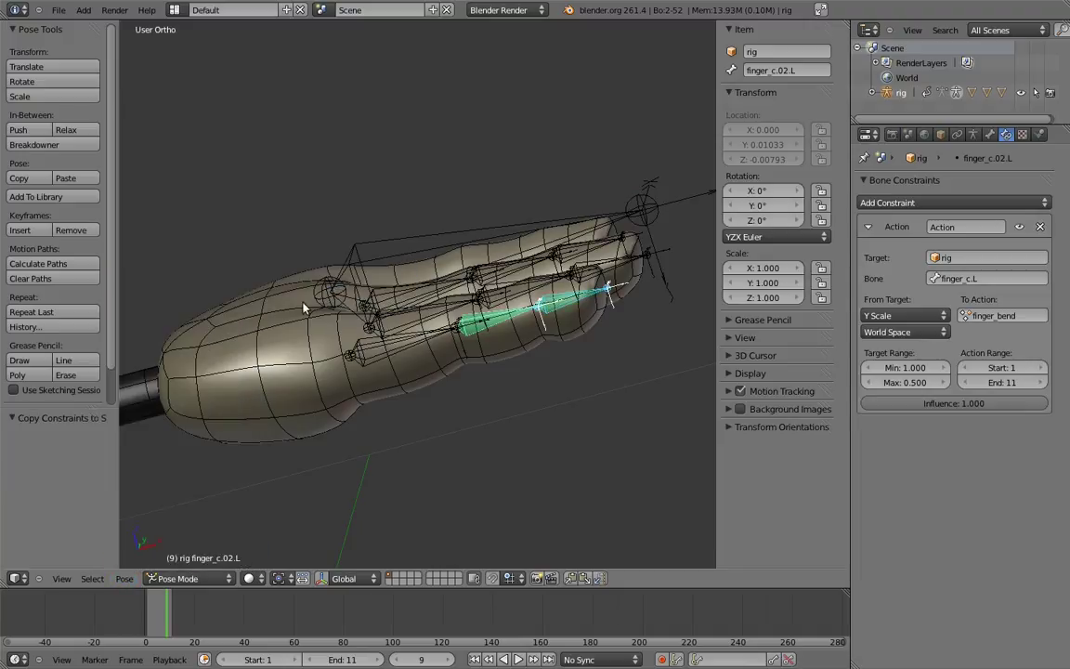
- Add a Copy Rotation constraint to finger_c.01.L with finger_c.L as its target
right_click(399, 241)
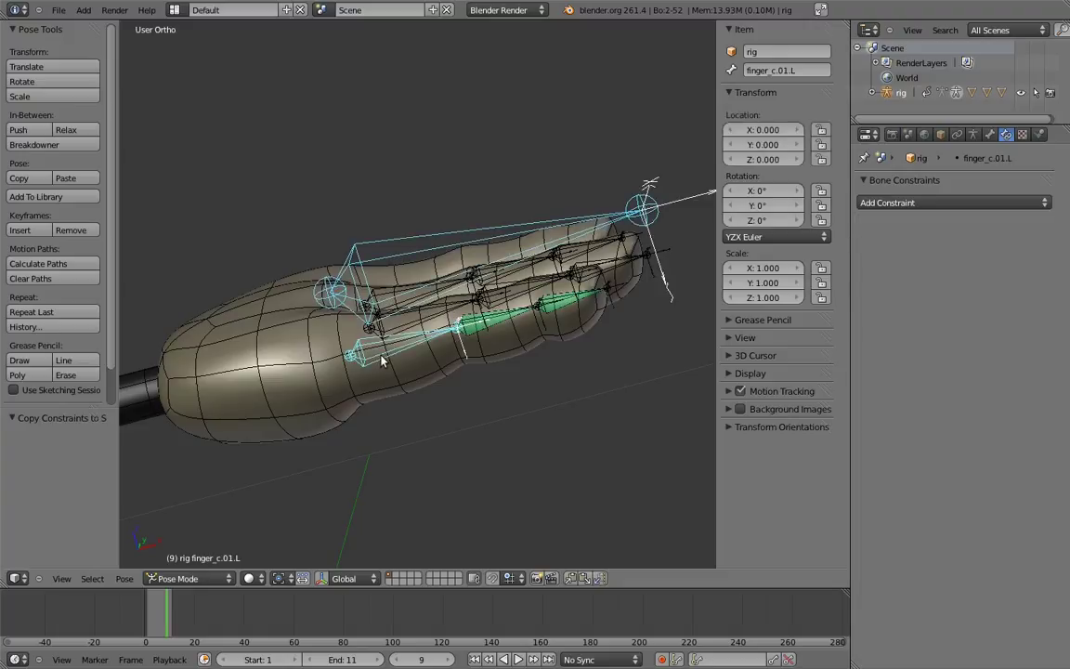
key("shift+ctrl+c")
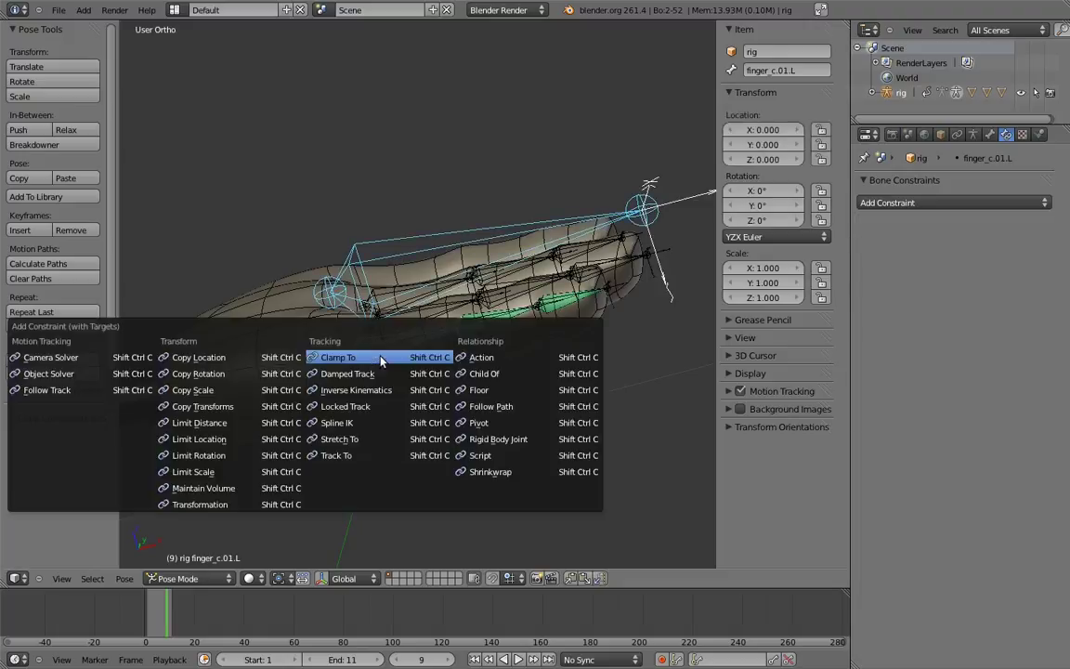
left_click(209, 374)
- Test the finger control by scaling finger_c.L down, rotating it downward about 60°, and scaling it up again
right_click(605, 217)
key("s")
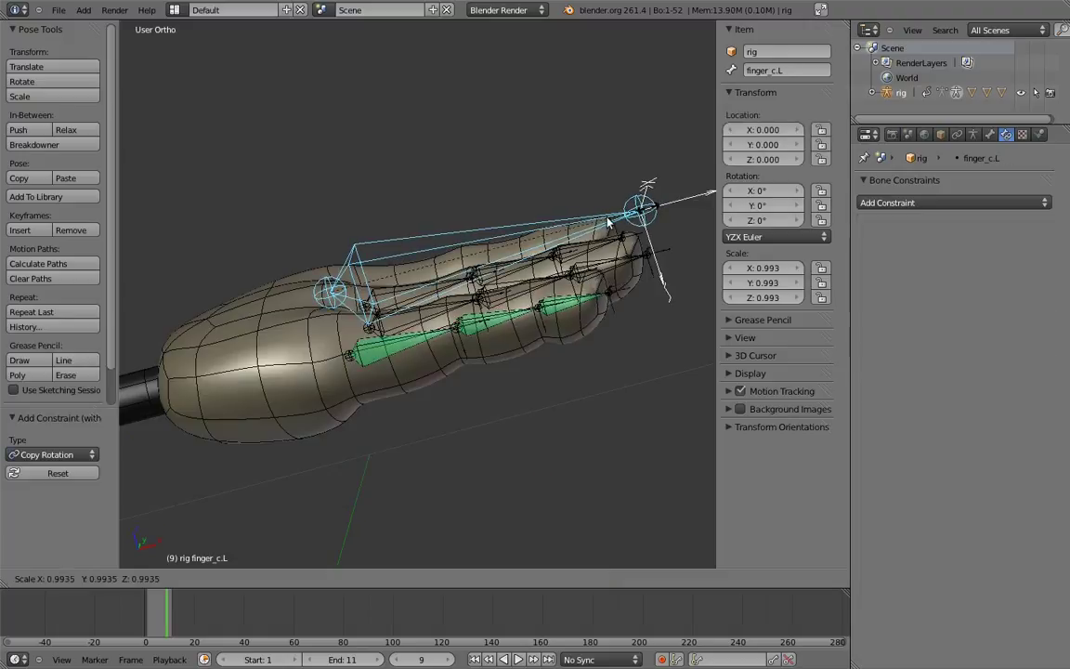
left_click(511, 243)
key("r")
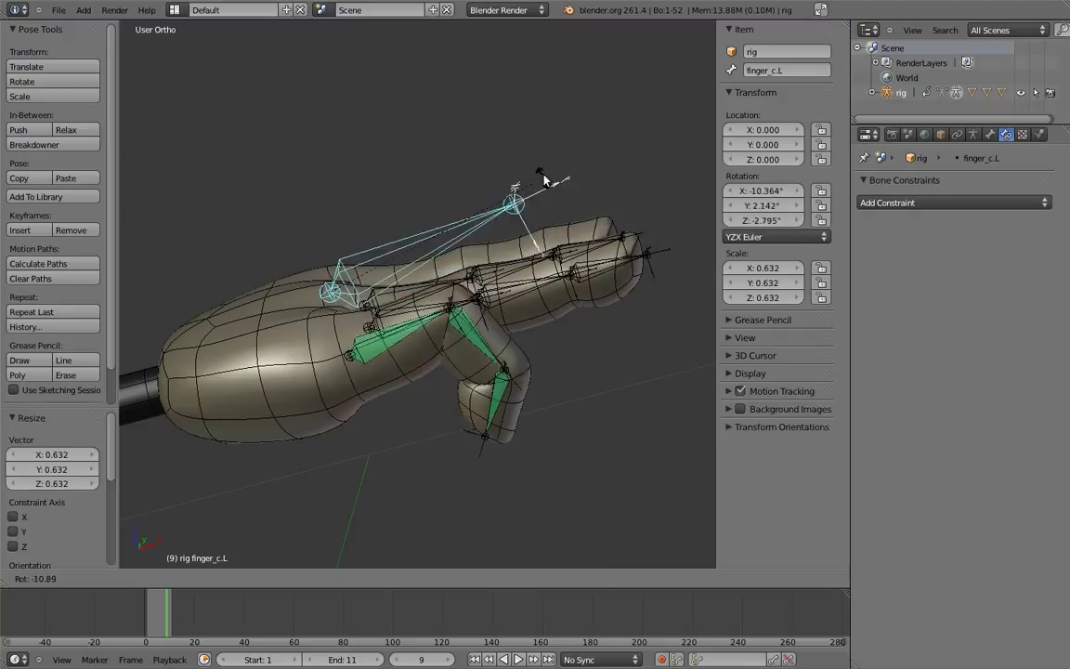
left_click(462, 413)
key("s")
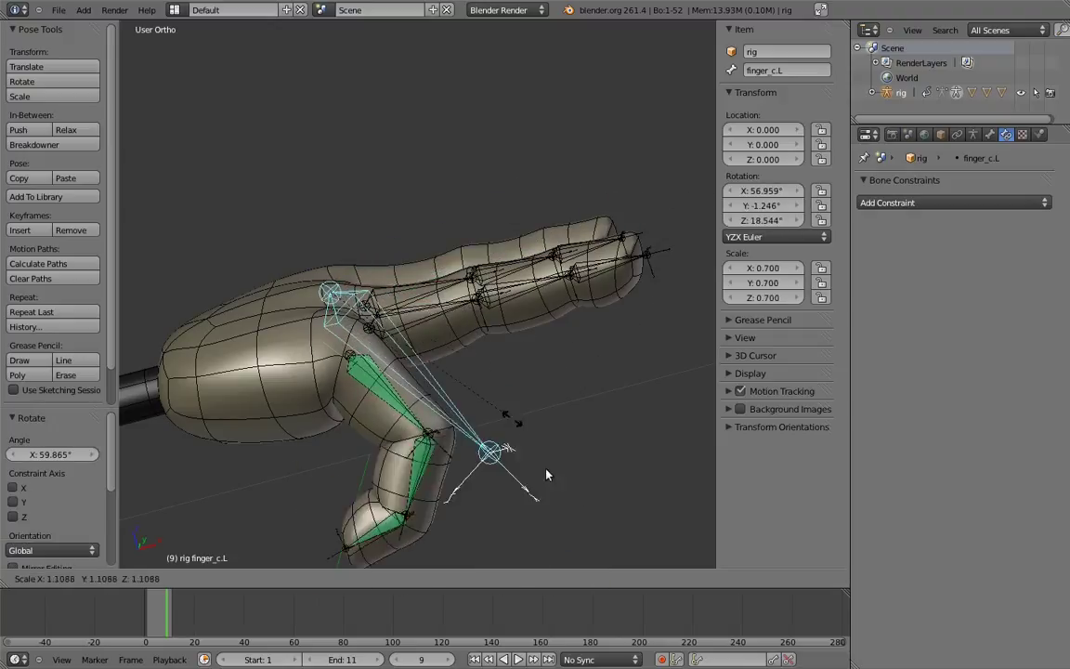
left_click(543, 480)
- Clear the rotation and scale of all bones and deselect them
key("a")
key("a")
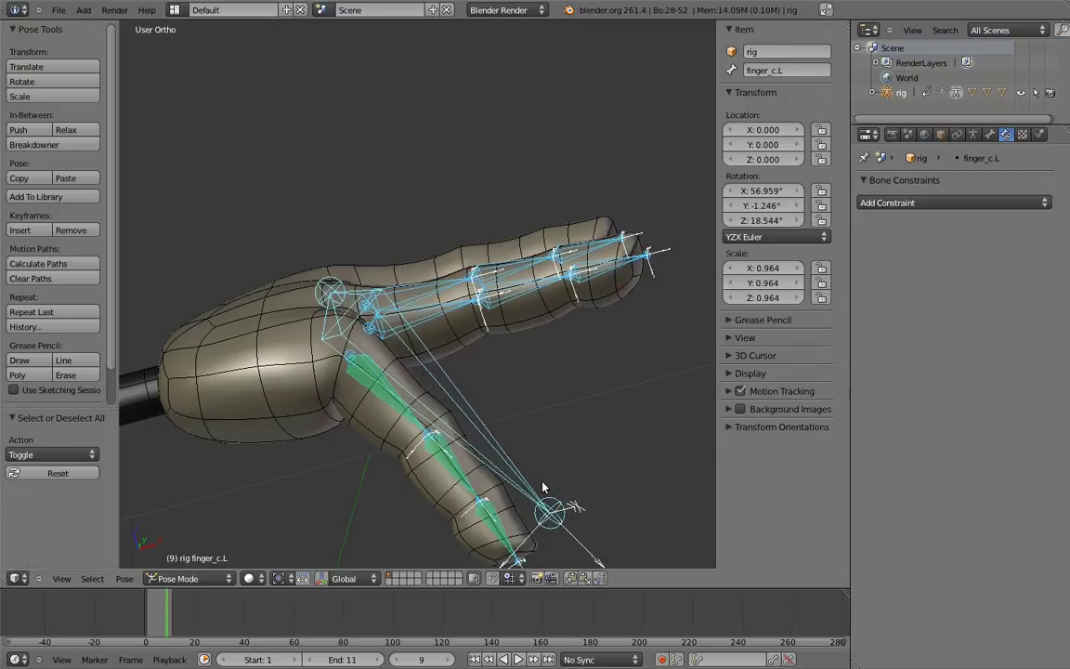
key("alt+r")
key("alt+s")
key("a")
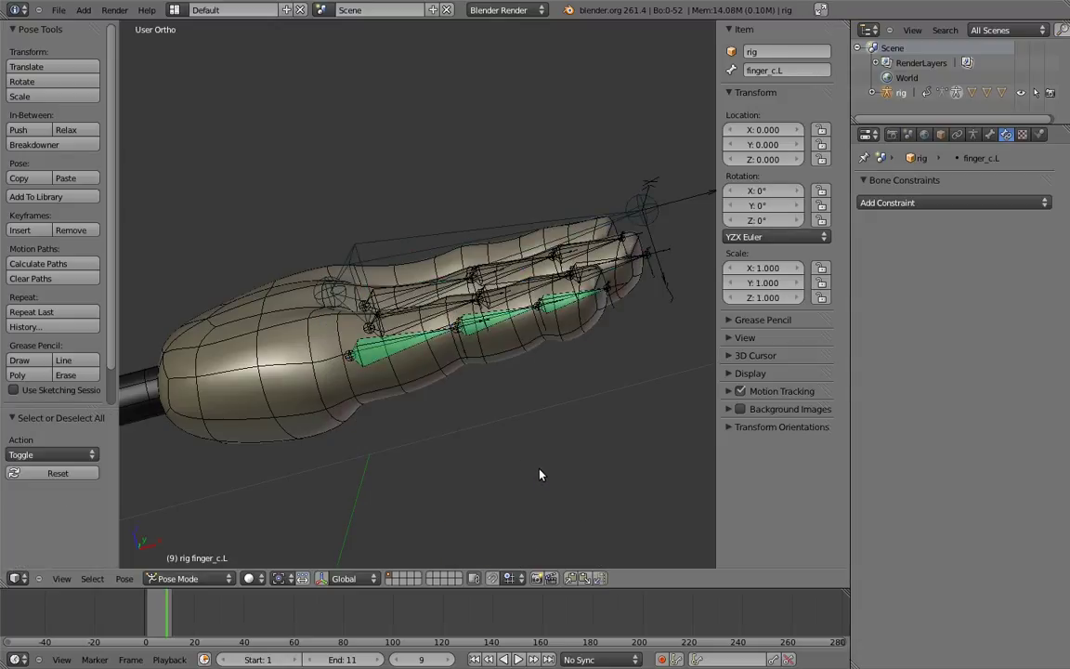
- In front view, scale the root bone down to check how the finger reacts, and cancel the scaling
key("KP_1")
middle_click_drag(400, 482, 576, 418, "shift")
scroll(576, 418, "down", 8)
middle_click_drag(395, 316, 563, 228, "shift")
scroll(555, 227, "down", 4)
middle_click_drag(421, 429, 437, 401, "shift")
right_click(404, 467)
middle_click_drag(482, 372, 468, 427, "ctrl")
middle_click_drag(567, 342, 540, 312, "shift")
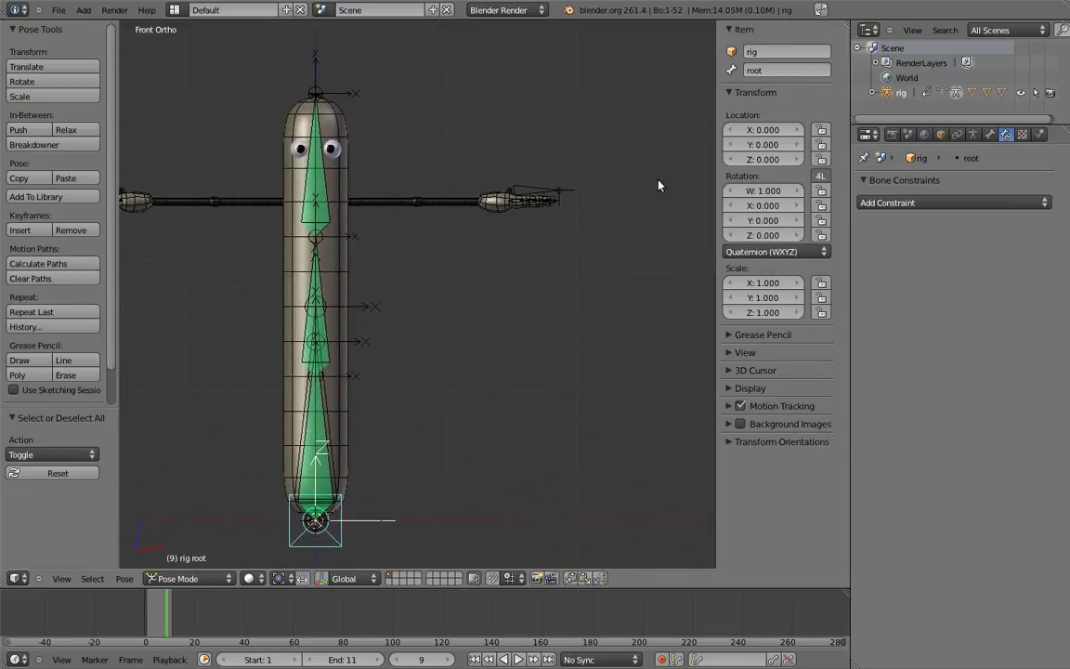
key("s")
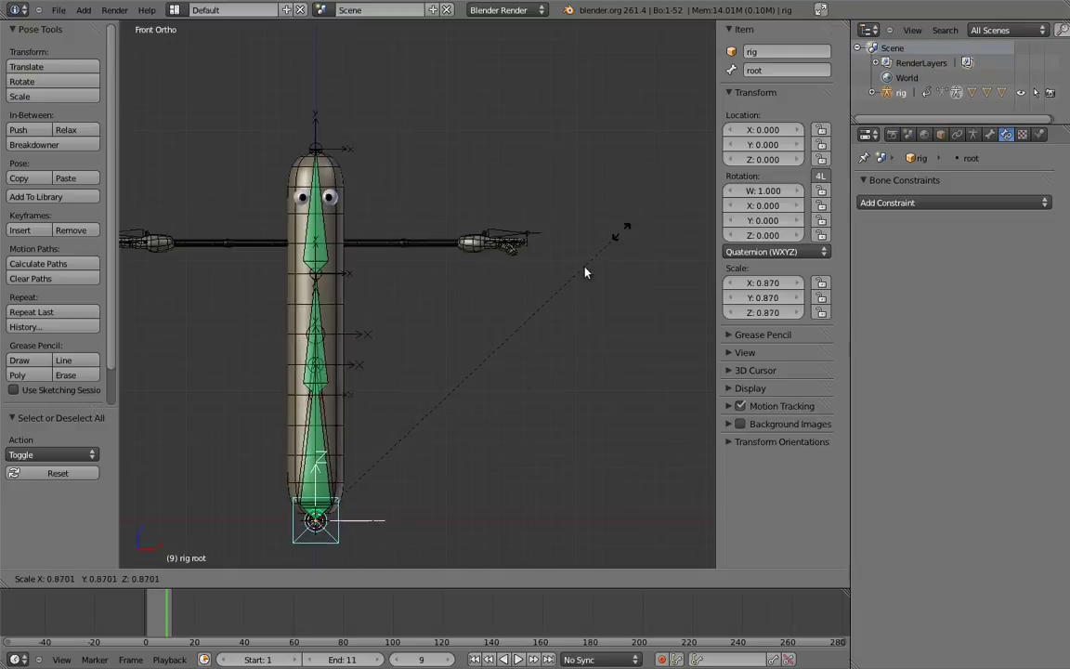
right_click(637, 222)
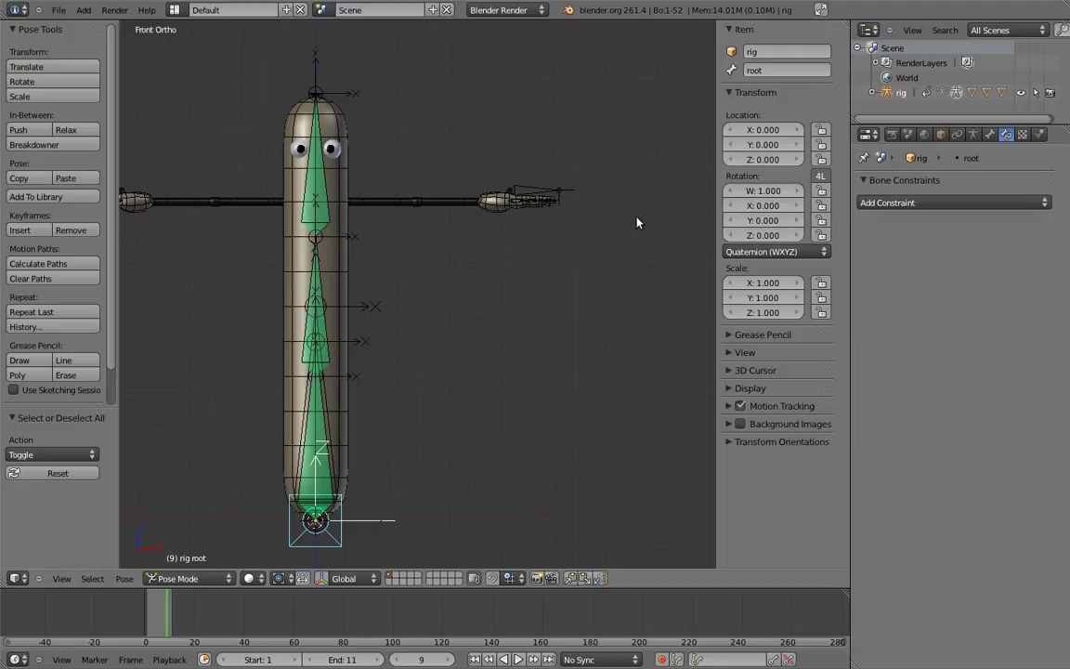
- Set the target space of the Action constraints on finger_c.02.L and finger_c.03.L to Local Space
scroll(588, 225, "up", 2)
middle_click_drag(603, 226, 495, 339, "shift")
scroll(494, 339, "up", 4)
middle_click_drag(544, 277, 491, 261, "shift")
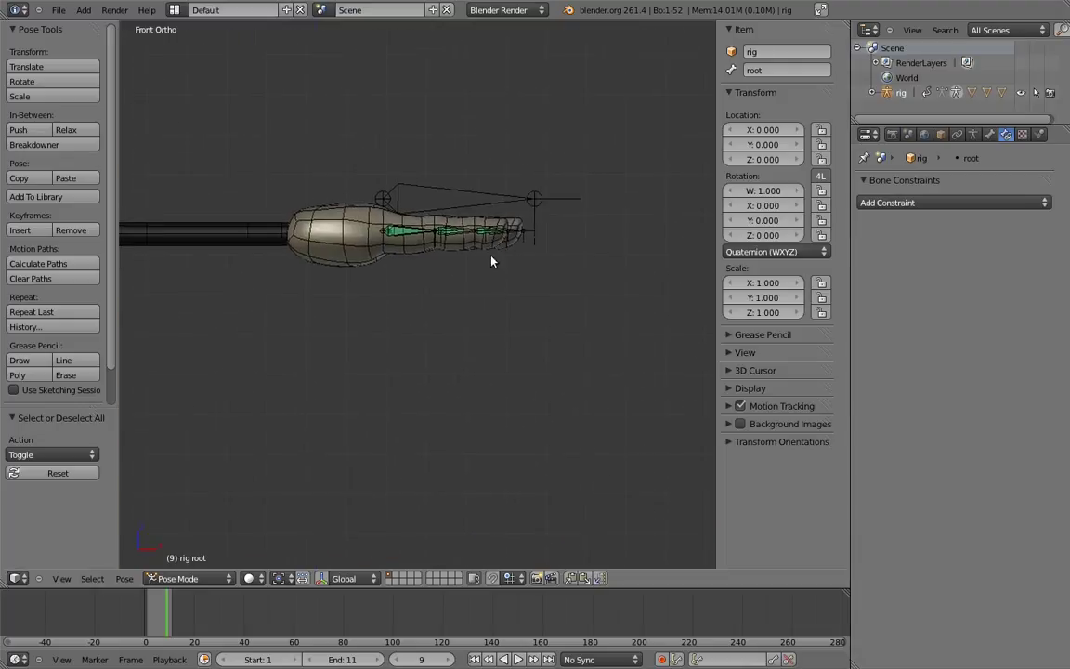
scroll(492, 262, "up", 3)
middle_click_drag(465, 408, 399, 246)
right_click(436, 278)
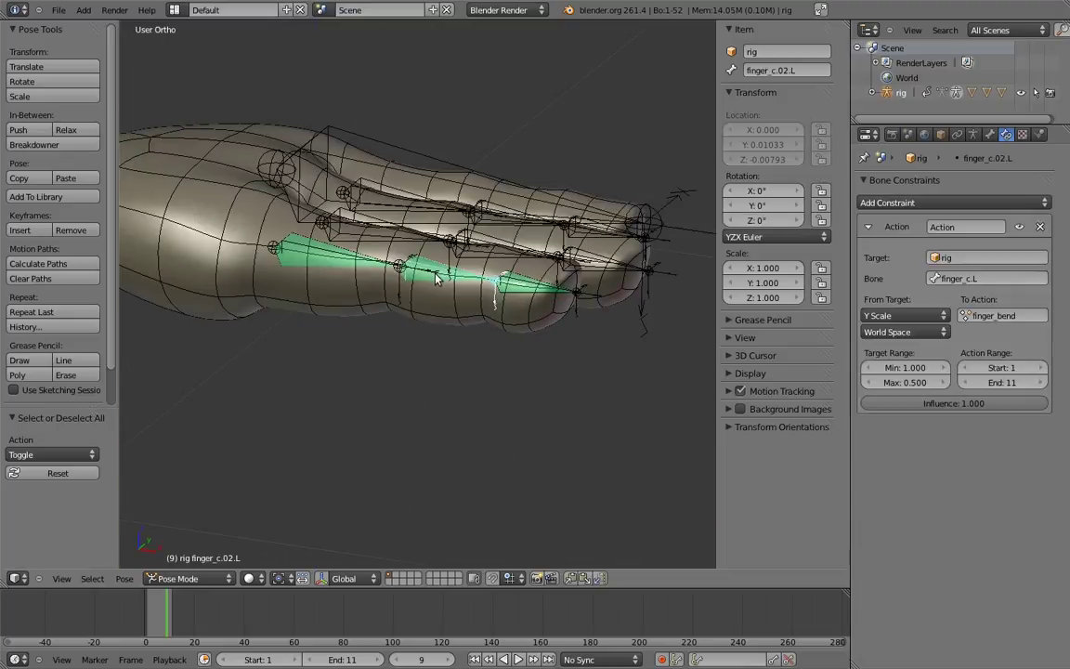
left_click(898, 331)
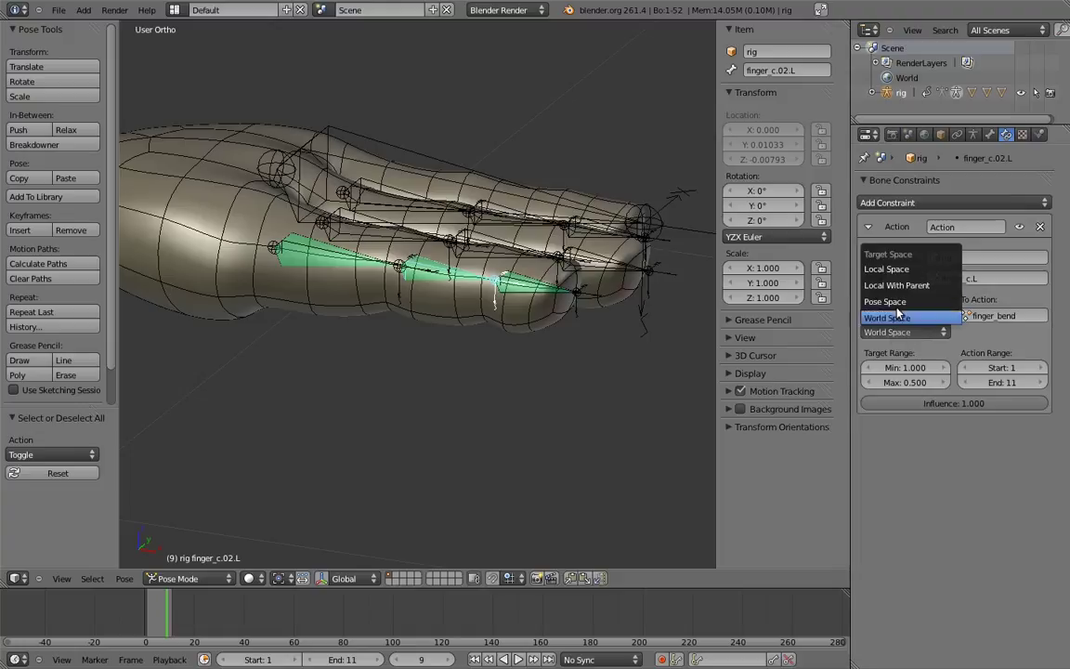
left_click(887, 268)
right_click(522, 298)
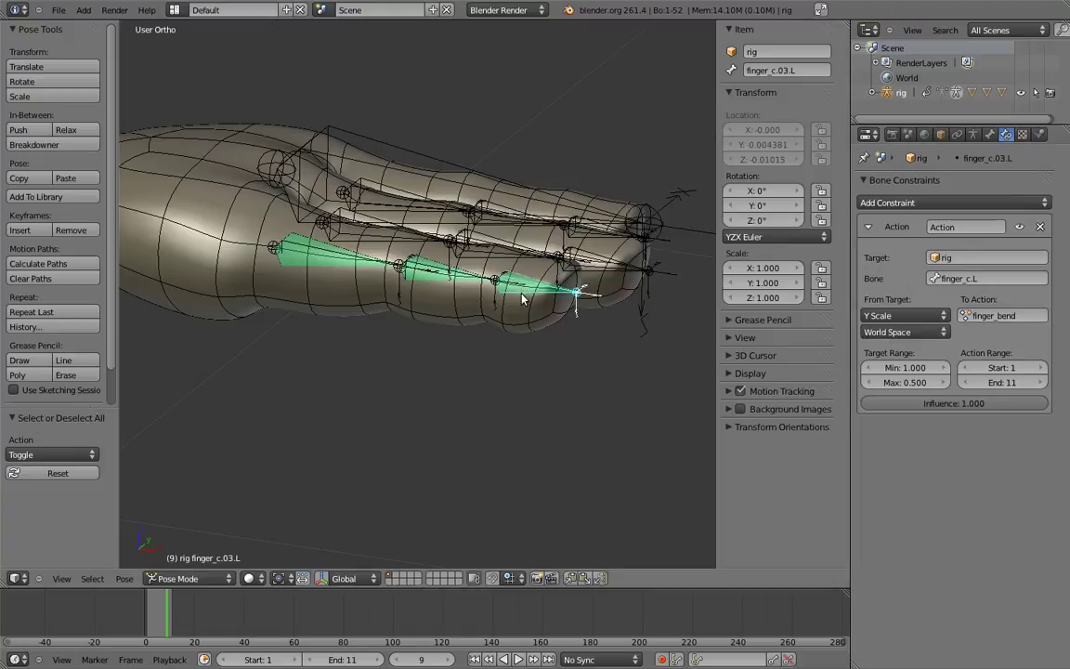
left_click(897, 332)
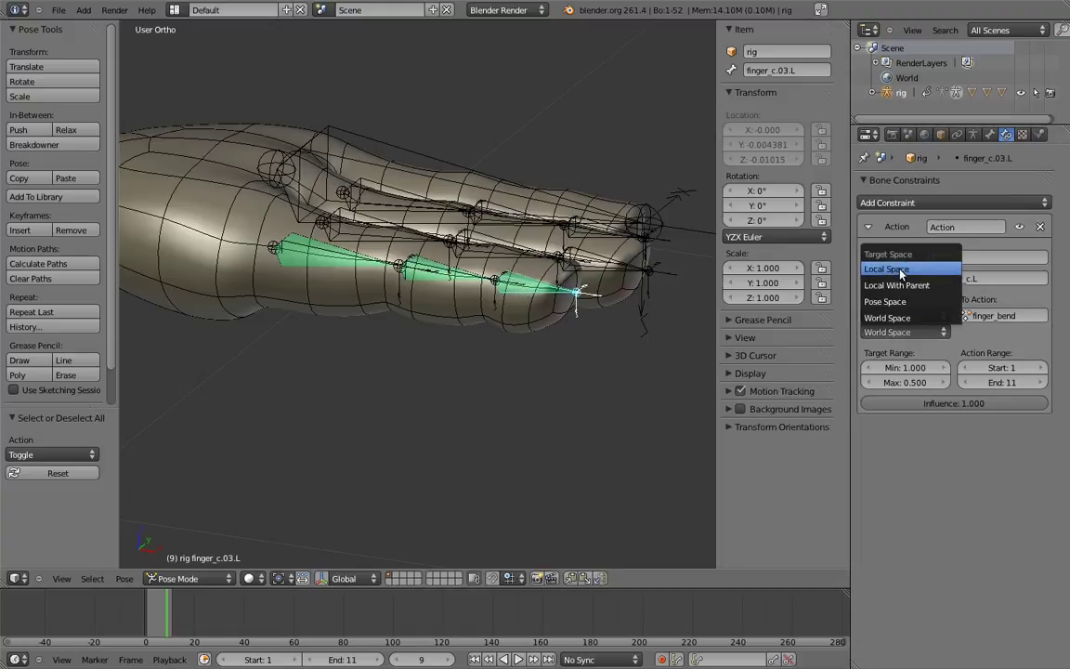
left_click(900, 270)
- Repeat the root bone scaling test with the Local Space constraints, and cancel the scaling
key("KP_1")
middle_click_drag(446, 354, 583, 283, "shift")
middle_click_drag(583, 284, 436, 399, "ctrl")
middle_click_drag(424, 367, 553, 201, "shift")
middle_click_drag(478, 299, 433, 357, "ctrl")
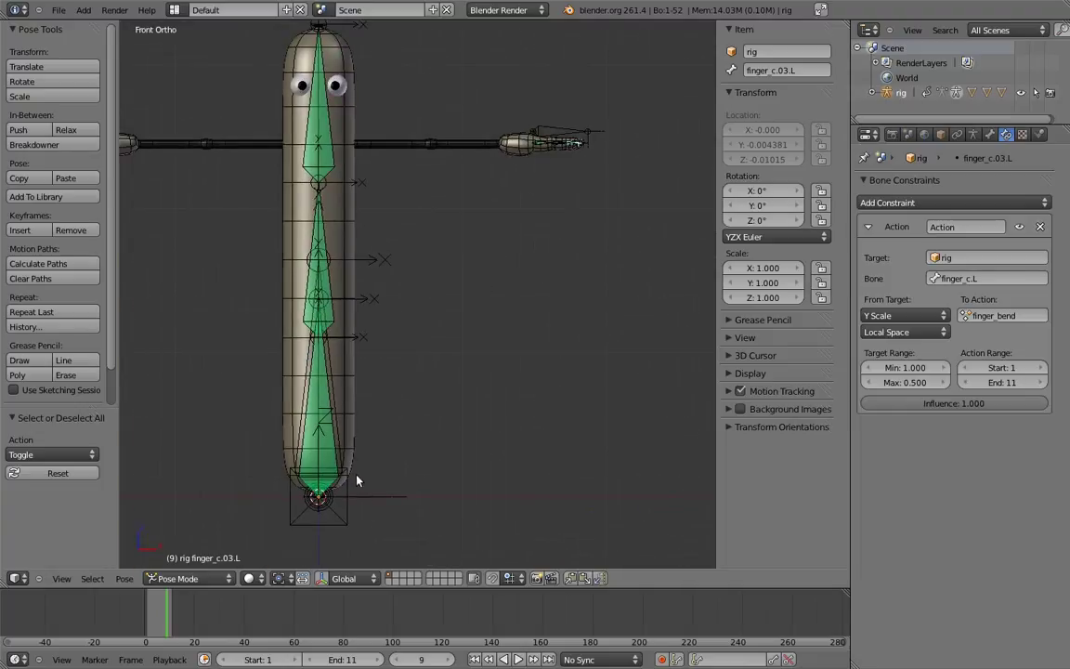
right_click(356, 481)
key("s")
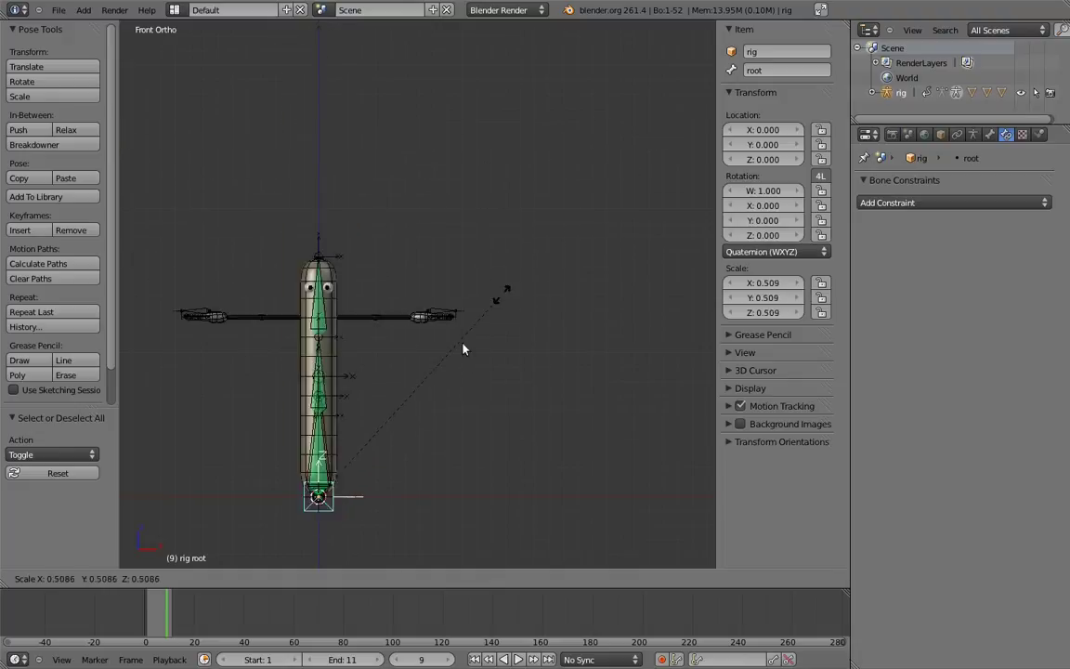
key("Escape")
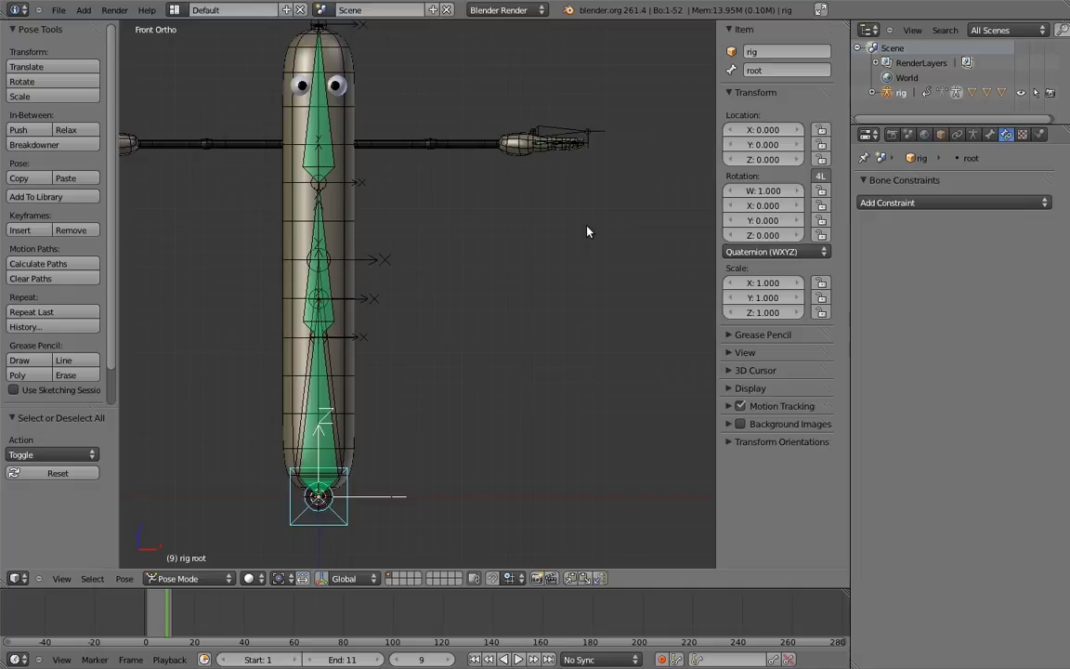
- In Edit Mode, move finger_c.L down along the Z axis into line with the finger bones, and return to Pose Mode
middle_click_drag(572, 123, 476, 284, "shift")
scroll(502, 299, "up", 7)
scroll(523, 318, "up", 3)
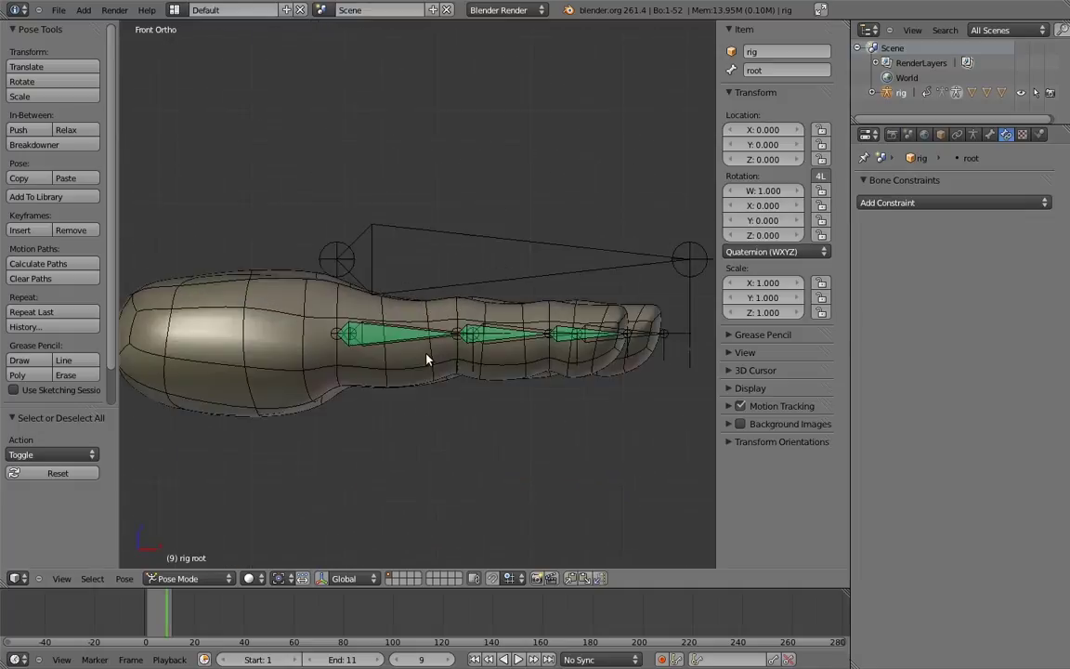
key("Tab")
right_click(490, 227)
key("g")
key("z")
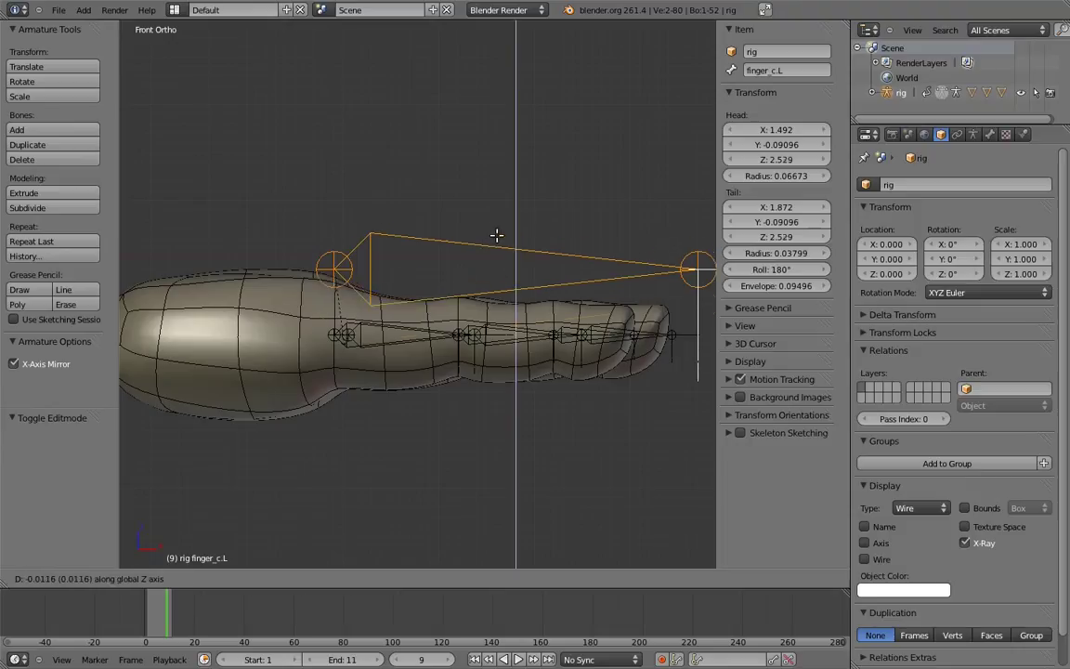
left_click(497, 293)
key("ctrl+Tab")
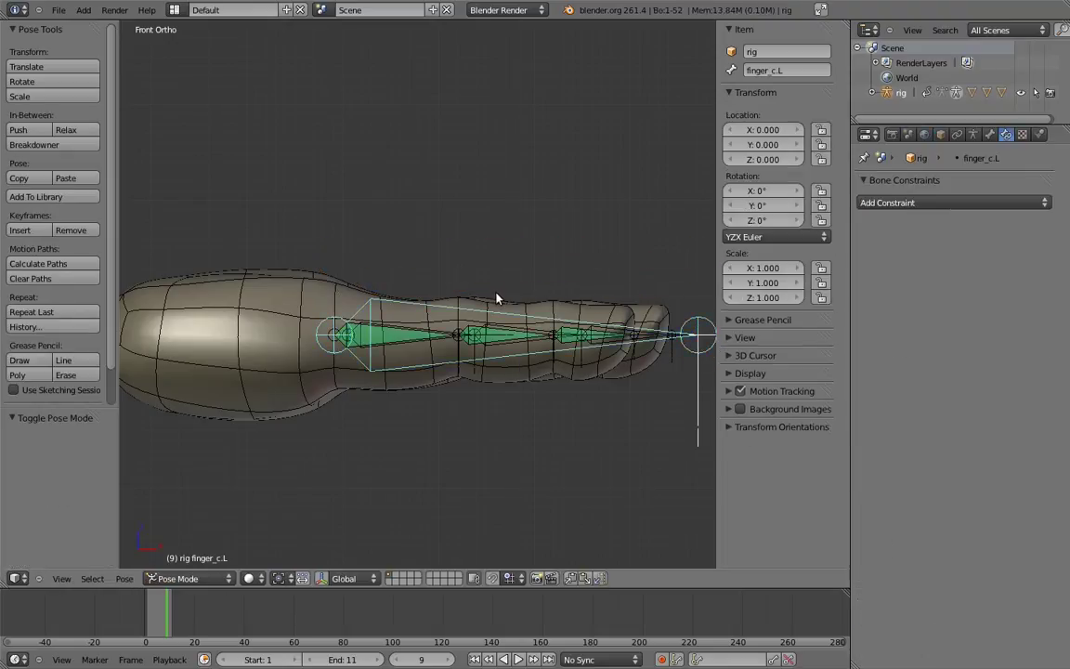
- Lock finger_c.L's location on the X, Y and Z axes and its scale on the X and Z axes
left_click_drag(821, 130, 821, 159)
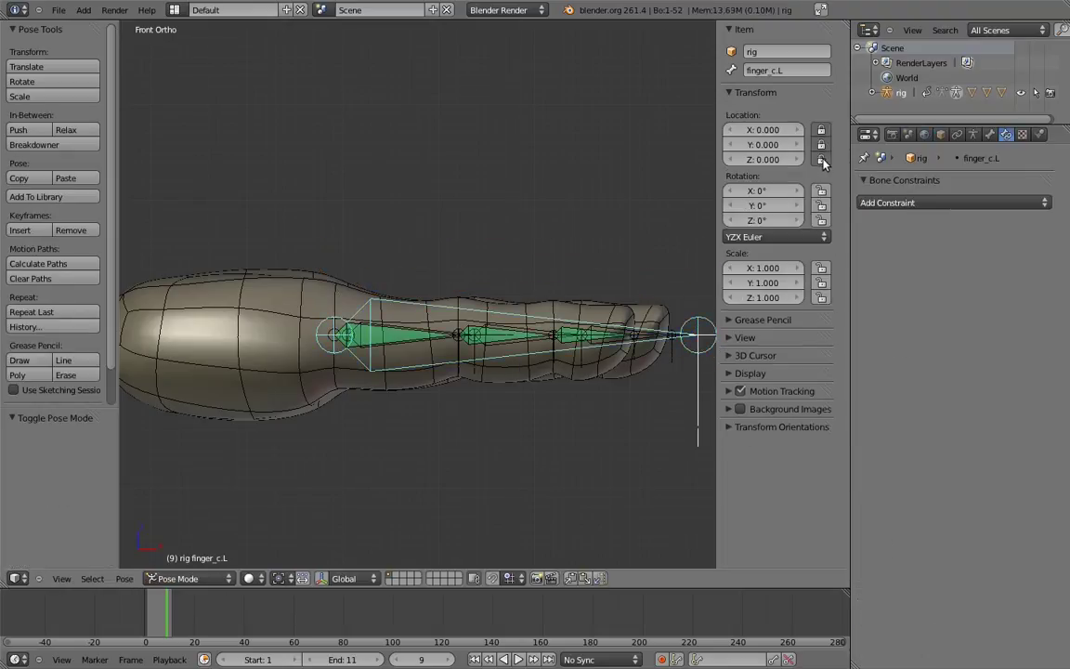
left_click_drag(822, 267, 819, 301)
- Test the finger_c.L control by scaling and rotating it repeatedly to bend, extend and raise the finger
middle_click_drag(642, 277, 636, 278, "shift")
key("s")
left_click(520, 320)
key("r")
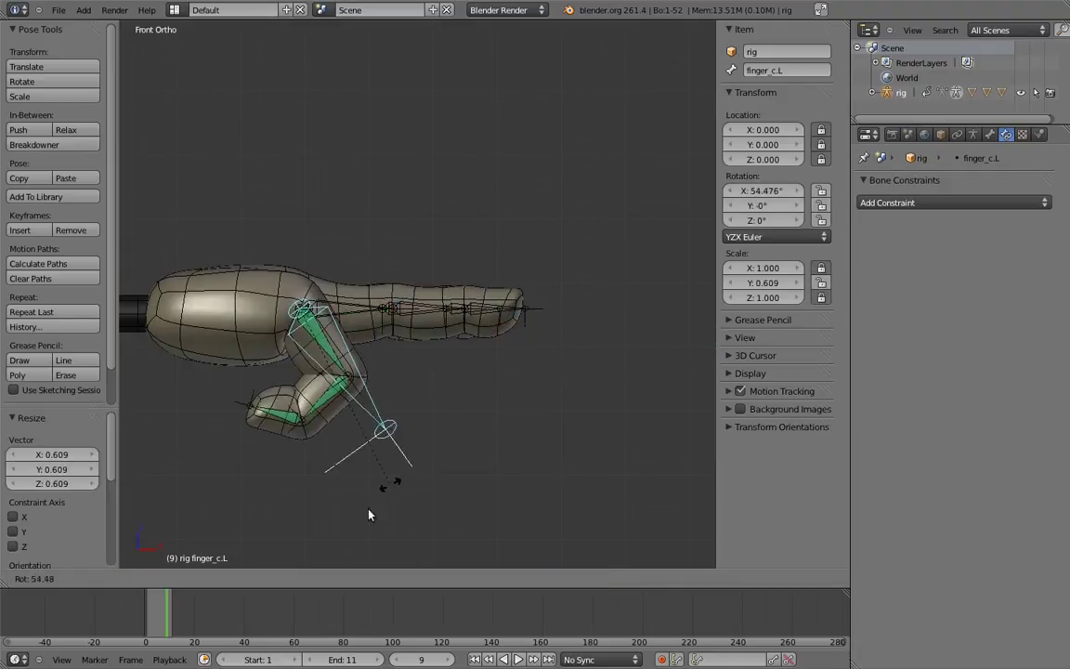
left_click(332, 489)
key("s")
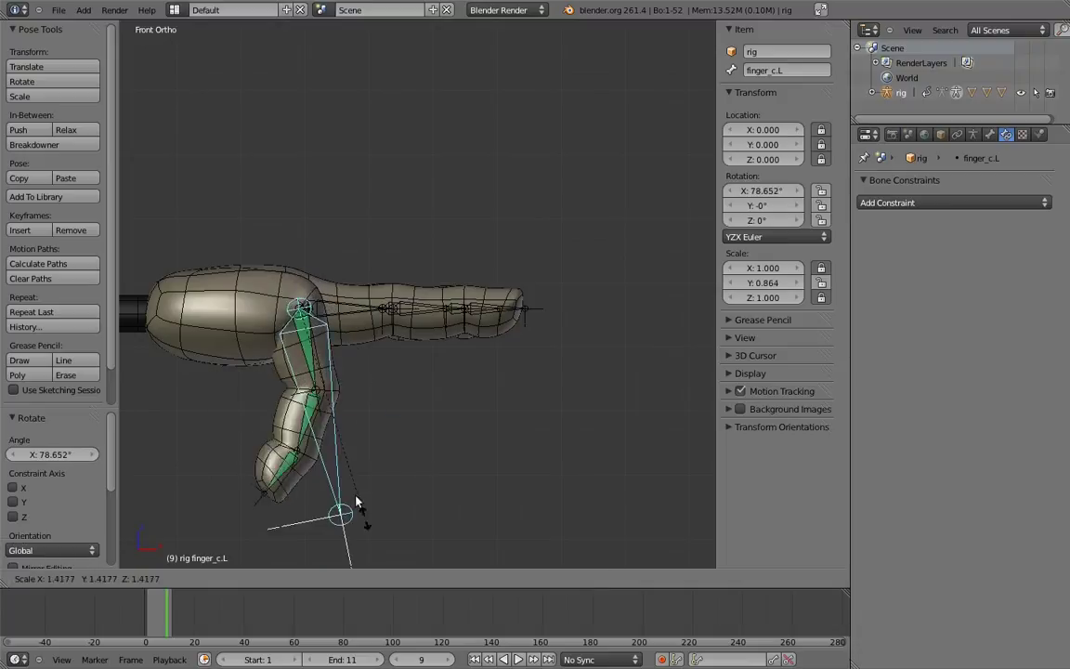
left_click(368, 543)
key("r")
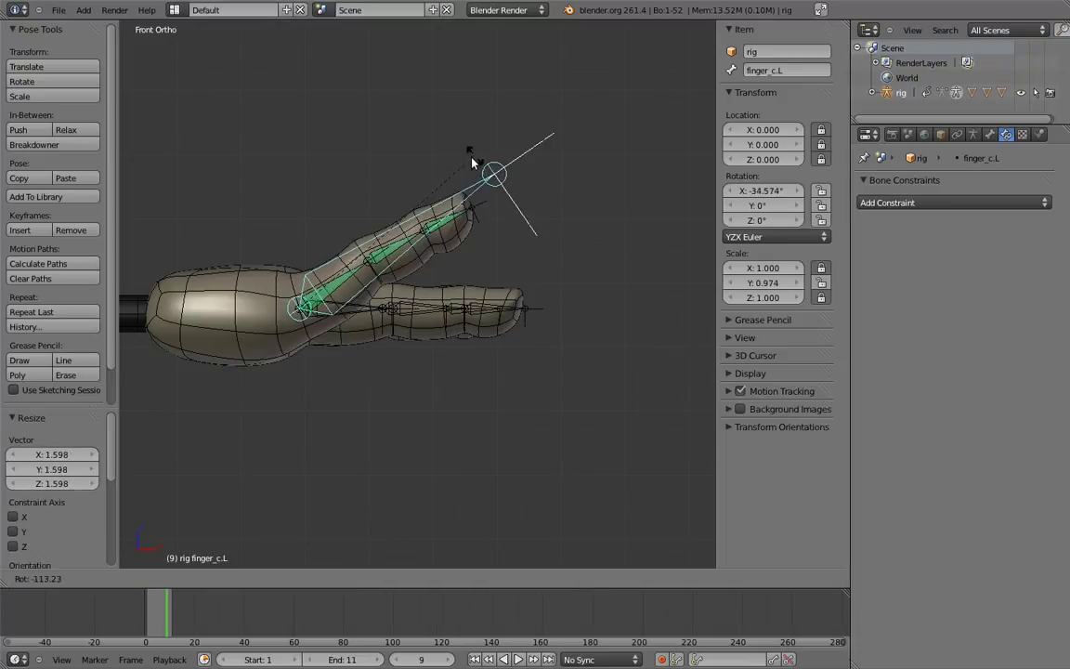
left_click(492, 177)
key("s")
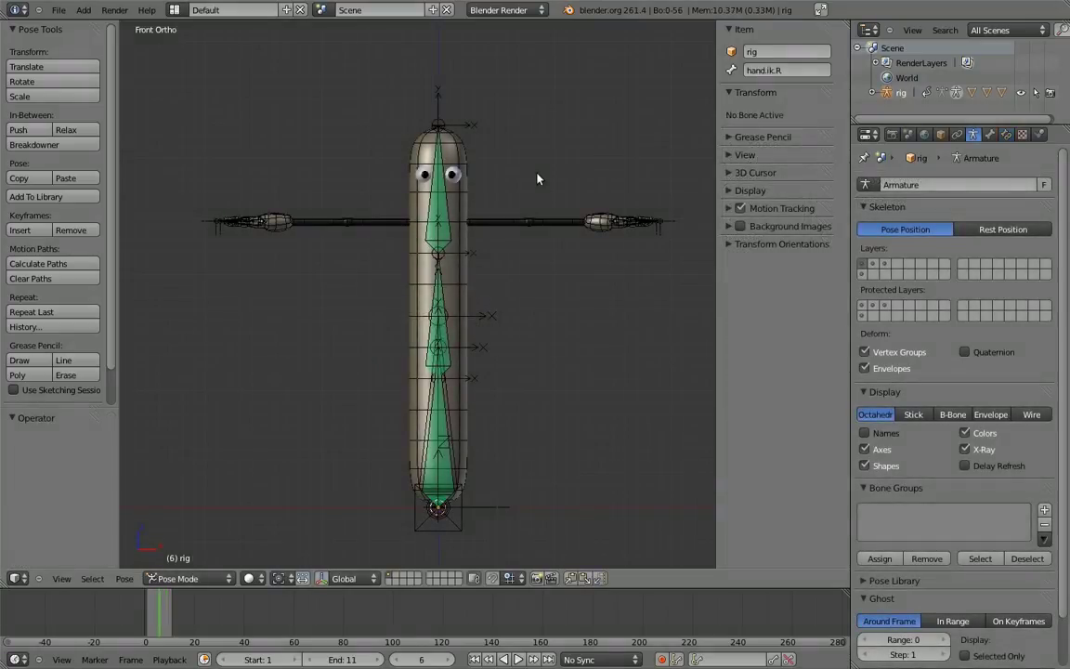
- In Edit Mode, duplicate the eye.L bone with X-axis mirroring and offset the copy about 0.04 outward along the X axis
scroll(520, 214, "up", 4)
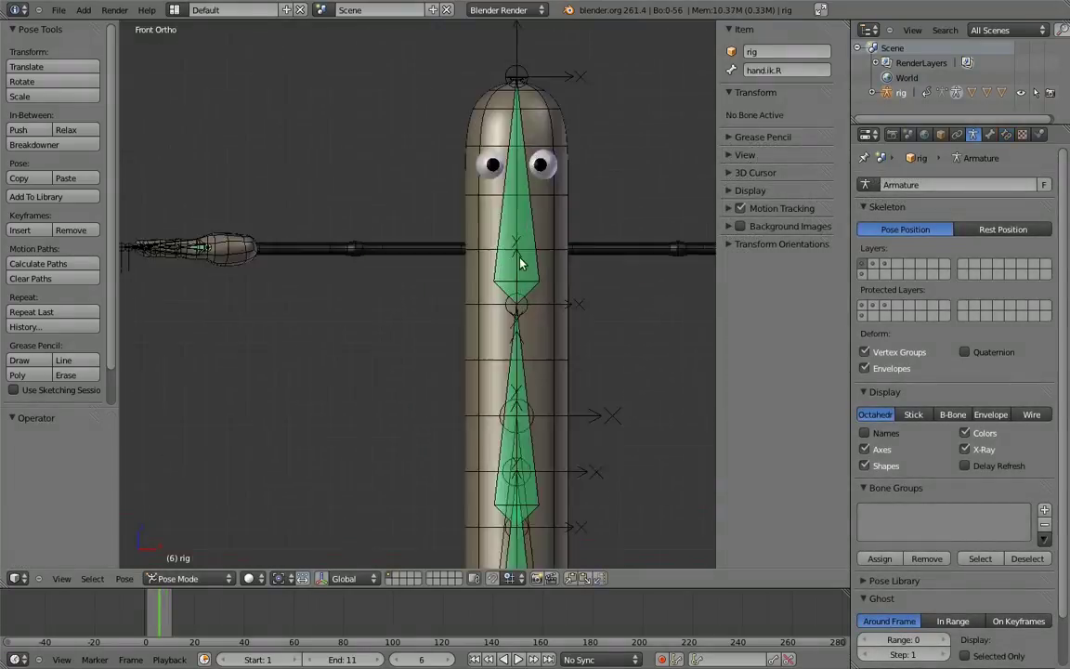
scroll(520, 263, "up", 4)
middle_click_drag(520, 263, 377, 381, "shift")
middle_click_drag(496, 225, 504, 342, "shift")
key("KP_7")
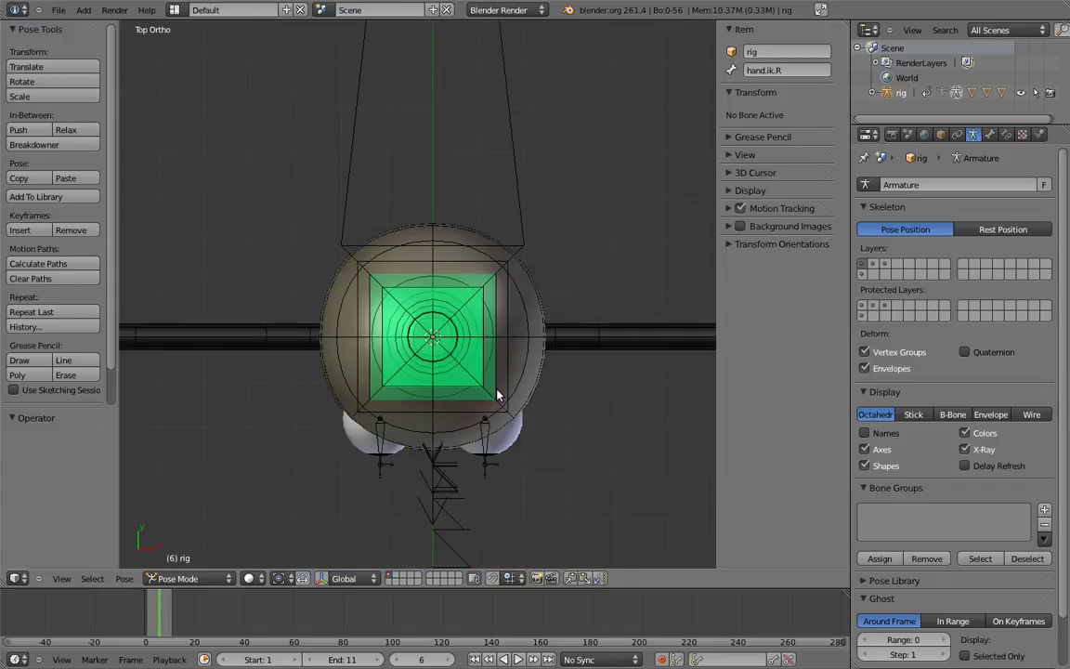
scroll(497, 395, "up", 4)
right_click(569, 311)
key("Tab")
key("shift+d")
key("x")
left_click(605, 386)
- Shorten the copied eye bone by moving its tail 0.03 along the Y axis
key("g")
key("y")
left_click(637, 370)
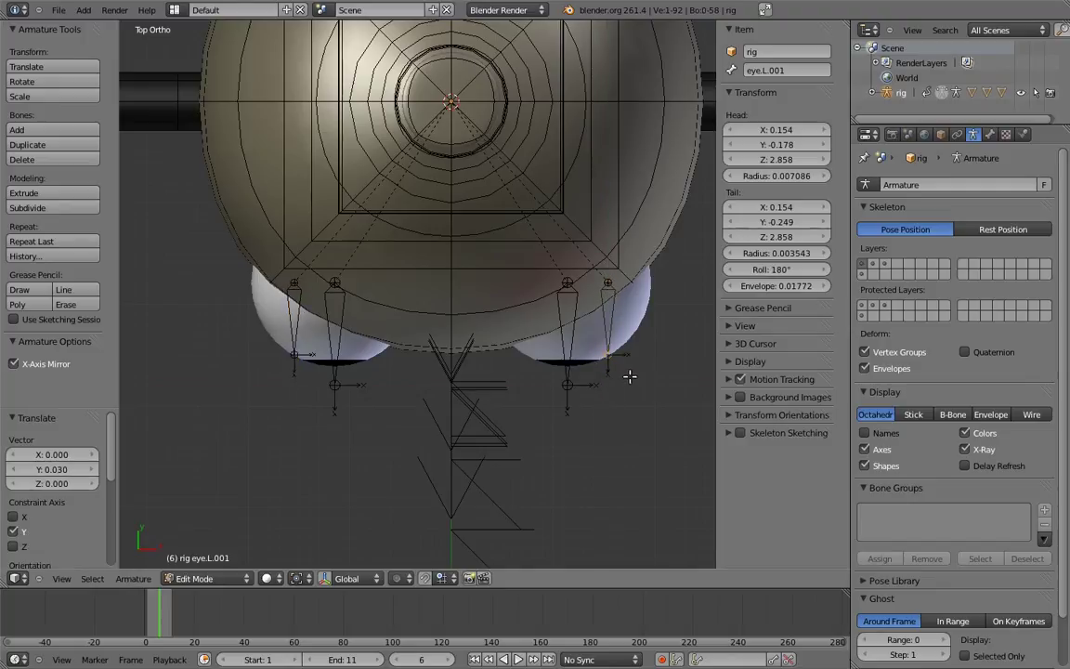
- Rename the left eye bone copy MCH-eye_parent.L and its mirrored counterpart MCH-eye_parent.R
right_click(612, 315)
left_click(779, 71)
type("MCH-")
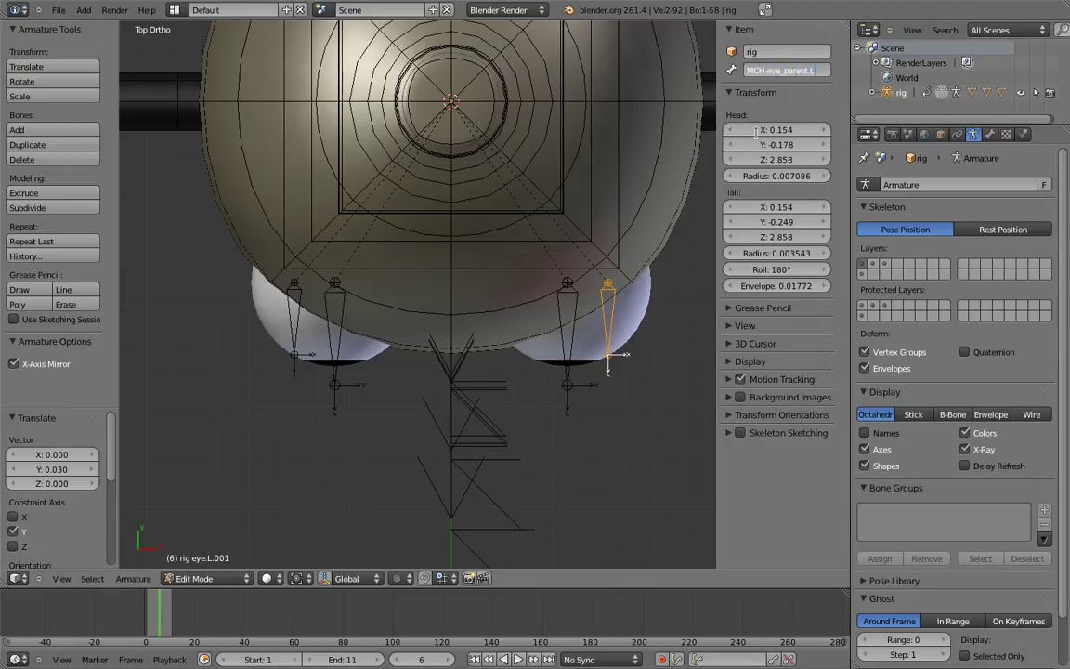
key("Return")
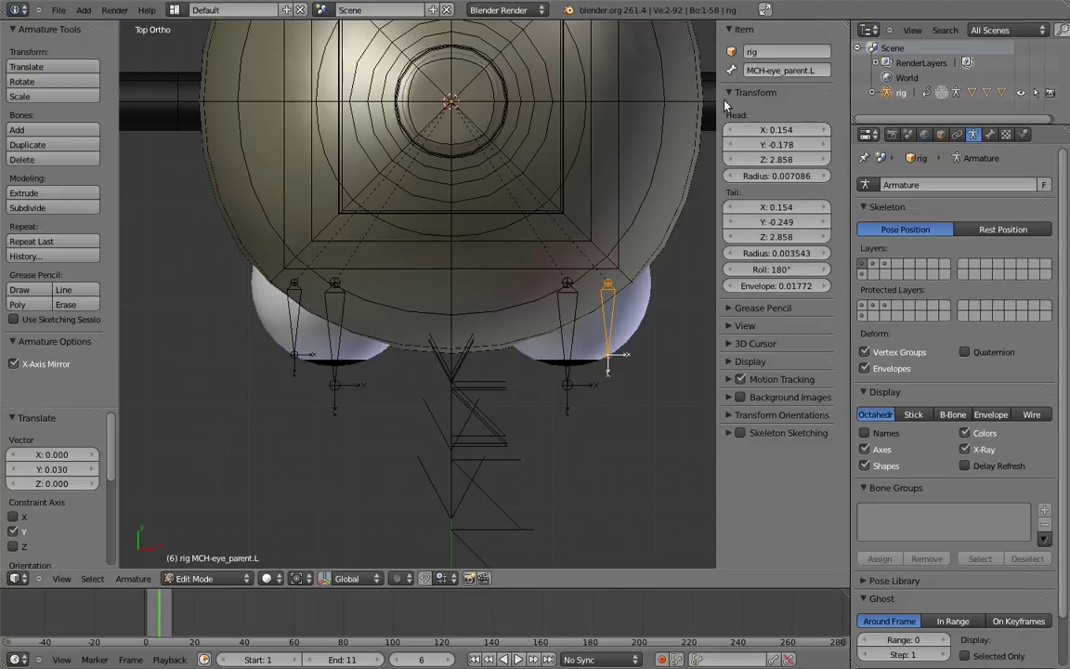
right_click(282, 282)
left_click(789, 70)
type("MCH-eye_parent.L")
key("Return")
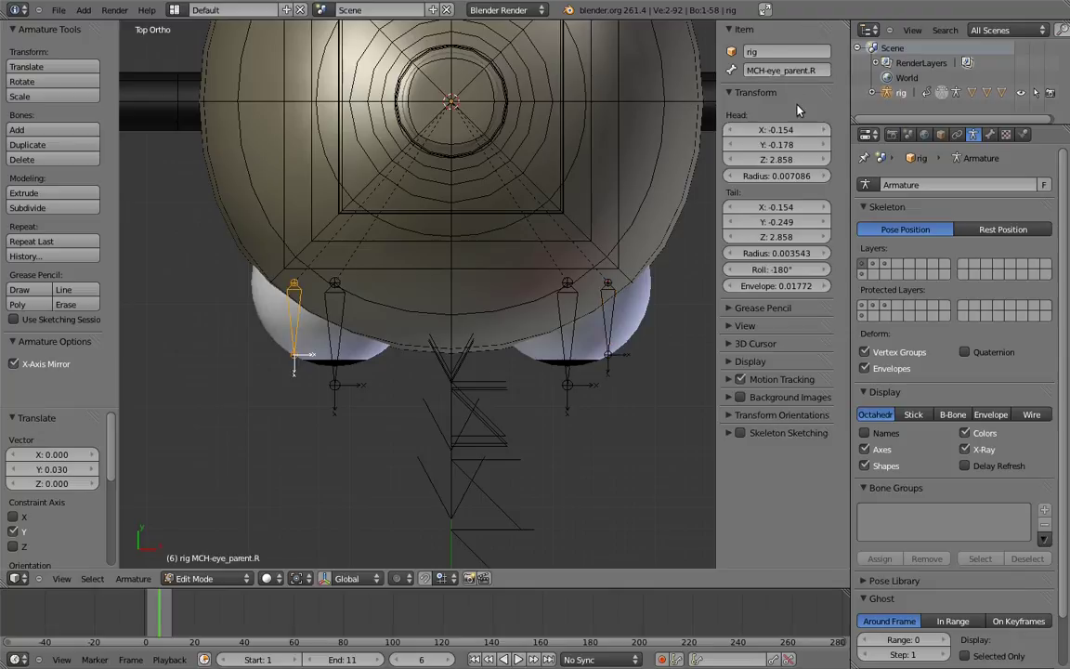
- Parent eye.L to MCH-eye_parent.L with Keep Offset
right_click(566, 306)
right_click(603, 307, "shift")
key("ctrl+p")
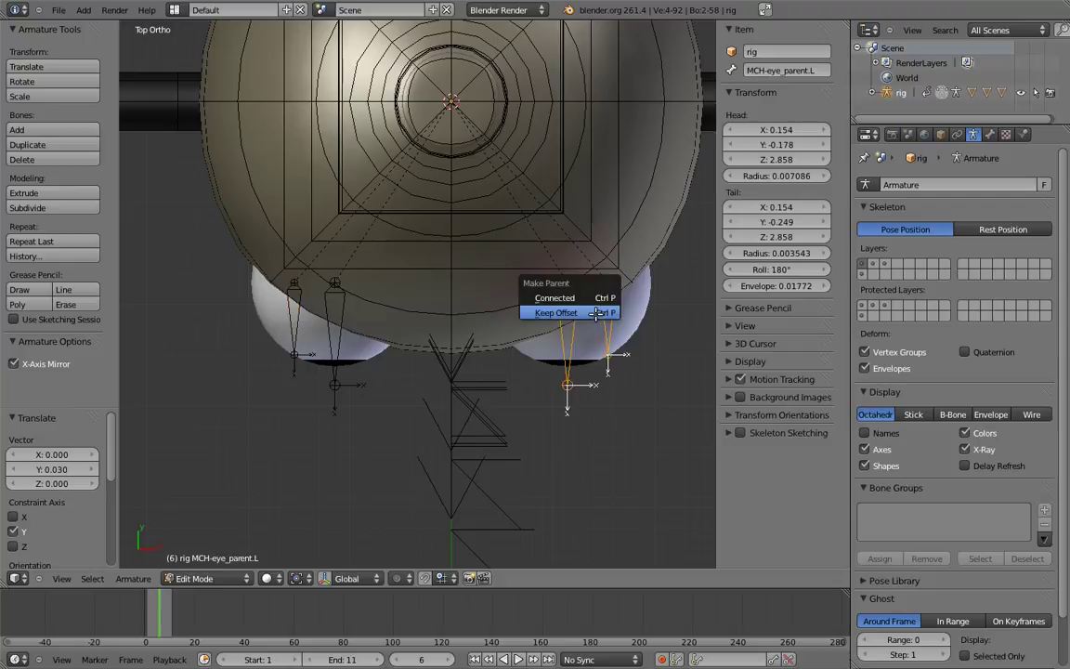
left_click(592, 313)
- Move MCH-eye_parent.L back onto the left eye bone by -0.04 along the X axis
mouse_move(604, 320)
middle_mouse_down("shift")
mouse_move(583, 332)
mouse_move(600, 336)
middle_mouse_up("shift")
right_click(606, 307)
key("g")
key("x")
left_click(586, 318)
- Turn off X-Axis Mirror and duplicate MCH-eye_parent.L -0.114 along the X axis to the middle of the face
left_click(14, 364)
key("shift+d")
key("x")
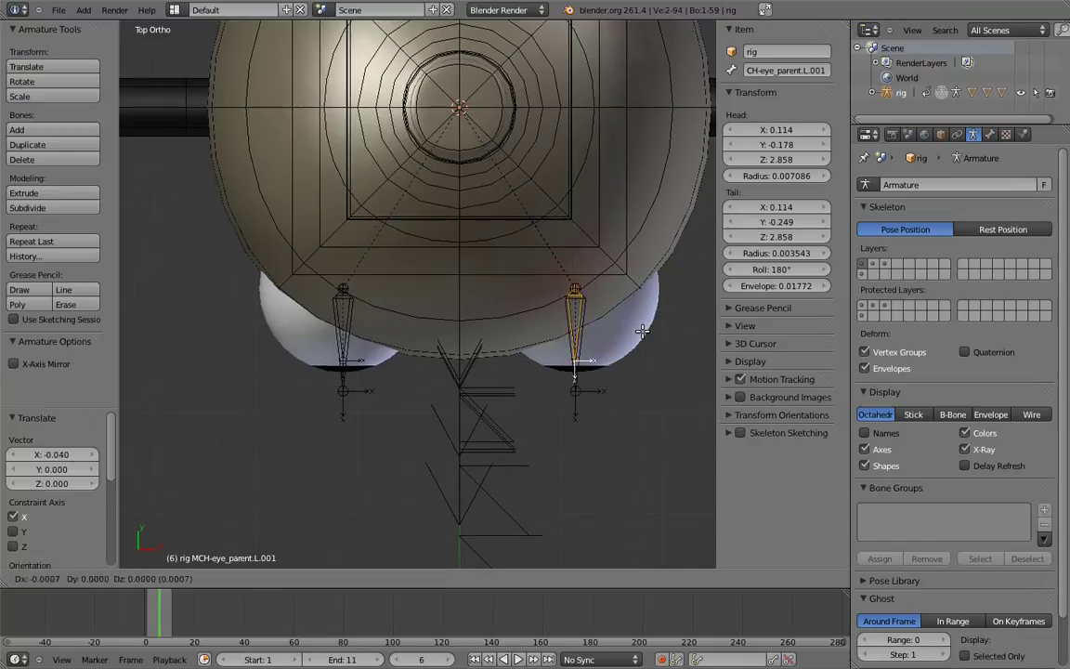
left_click(457, 292)
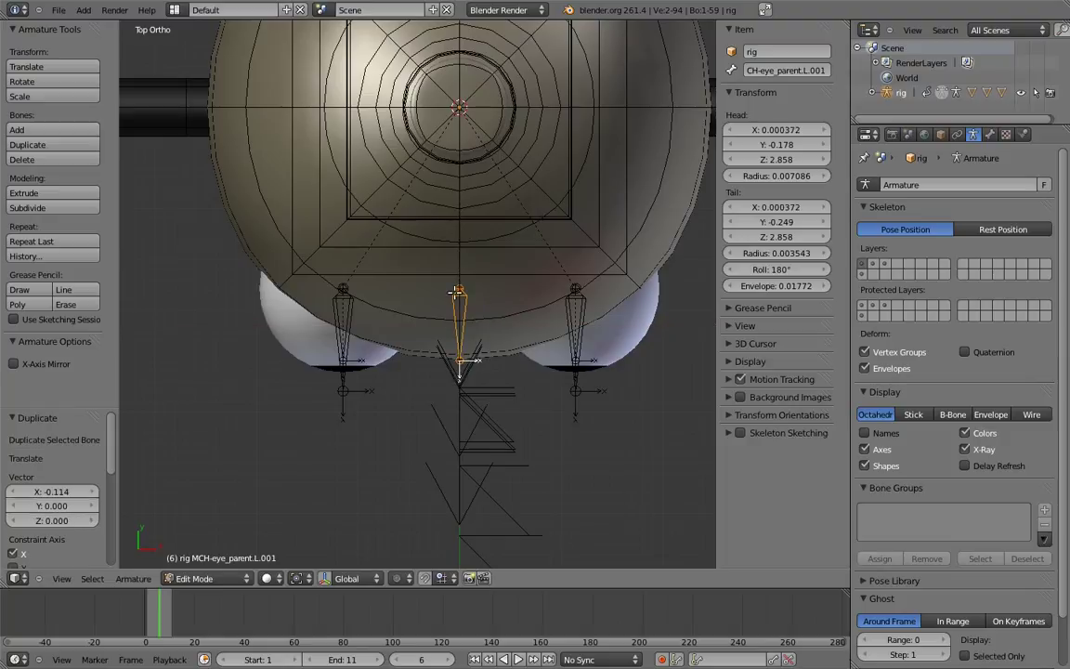
- Center the duplicated bone by setting its head and tail X to 0, and rename it MCH-minds_eye
left_click(792, 207)
type("0")
key("Return")
left_click(797, 130)
type("0")
key("Return")
middle_click_drag(501, 292, 513, 296, "shift")
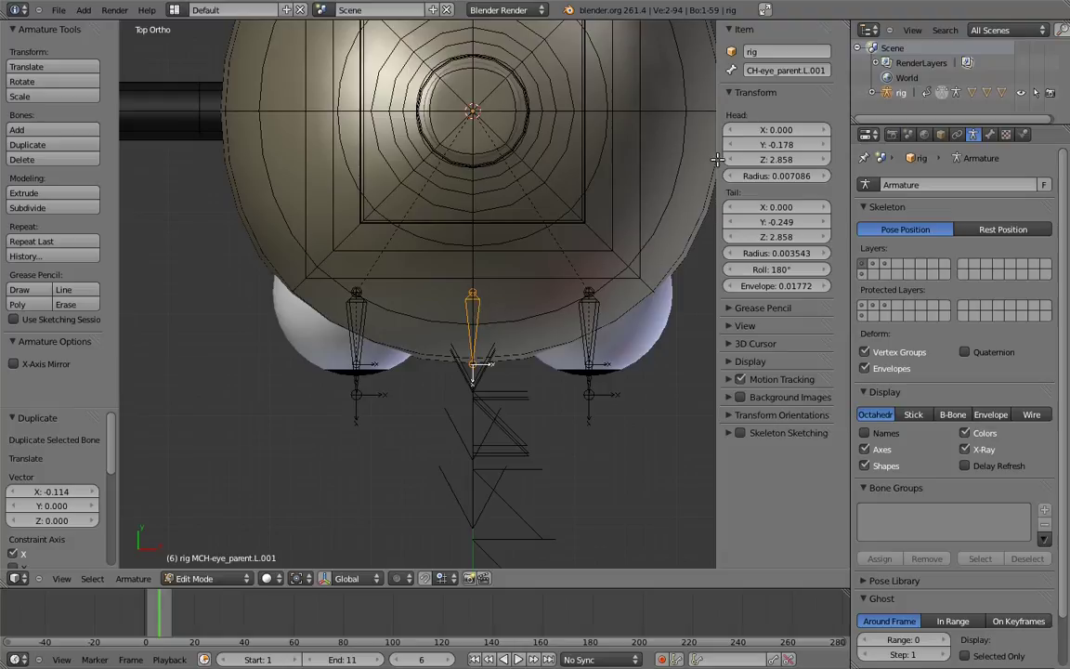
left_click(788, 73)
type("MCH-minds_eye")
key("Return")
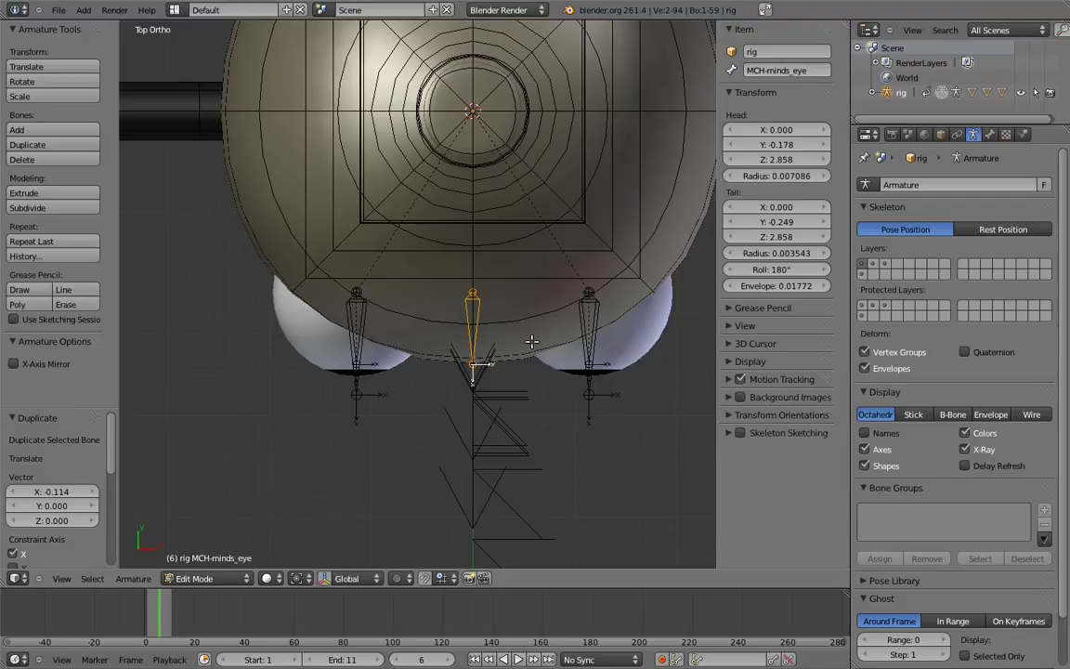
- In the side view, duplicate MCH-minds_eye and move the copy about -0.967 along the Y axis, in front of the face
key("KP_3")
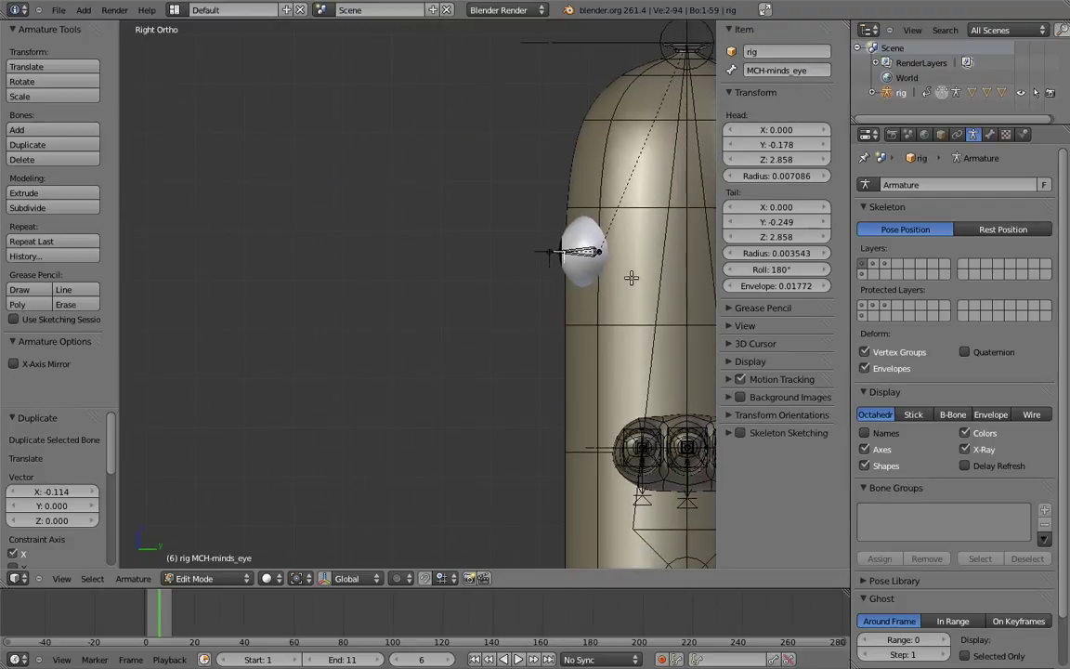
key("shift+d")
key("y")
left_click(186, 330)
middle_click_drag(251, 320, 447, 334, "shift")
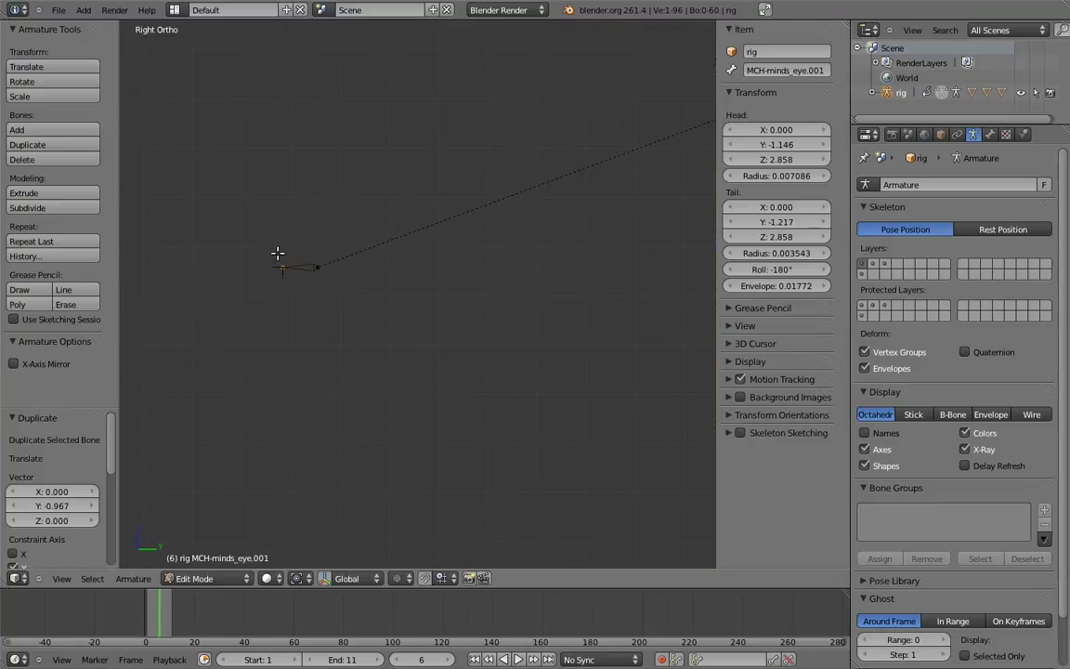
- Move the new front bone's tail 0.2 along Y so it points toward the face, and rename the bone eye_target
key("g")
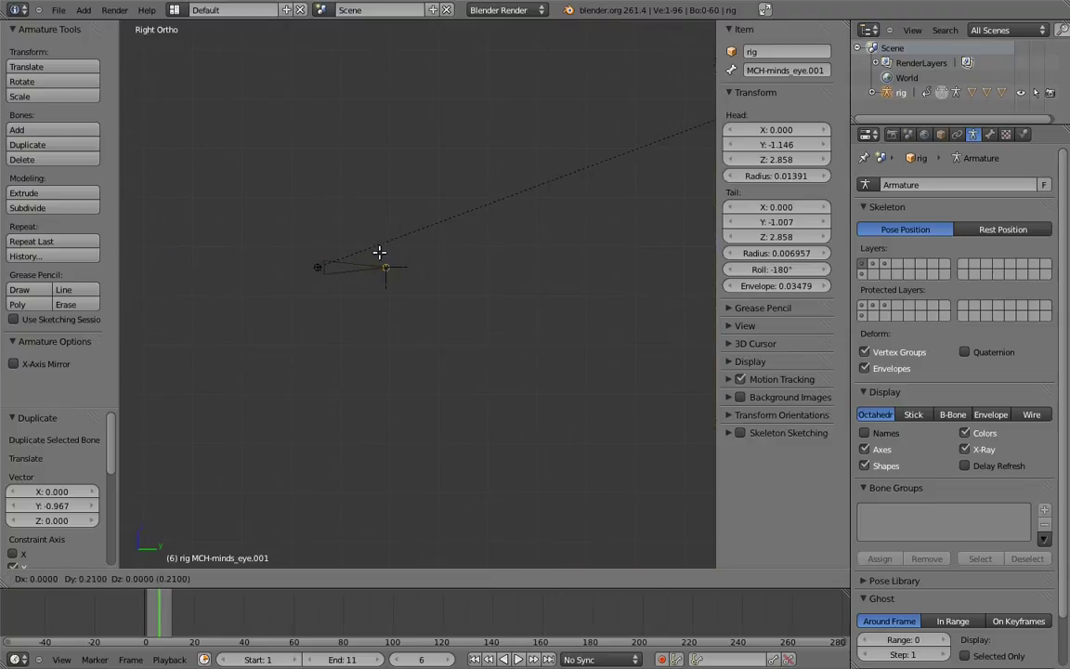
left_click(376, 253)
right_click(349, 266)
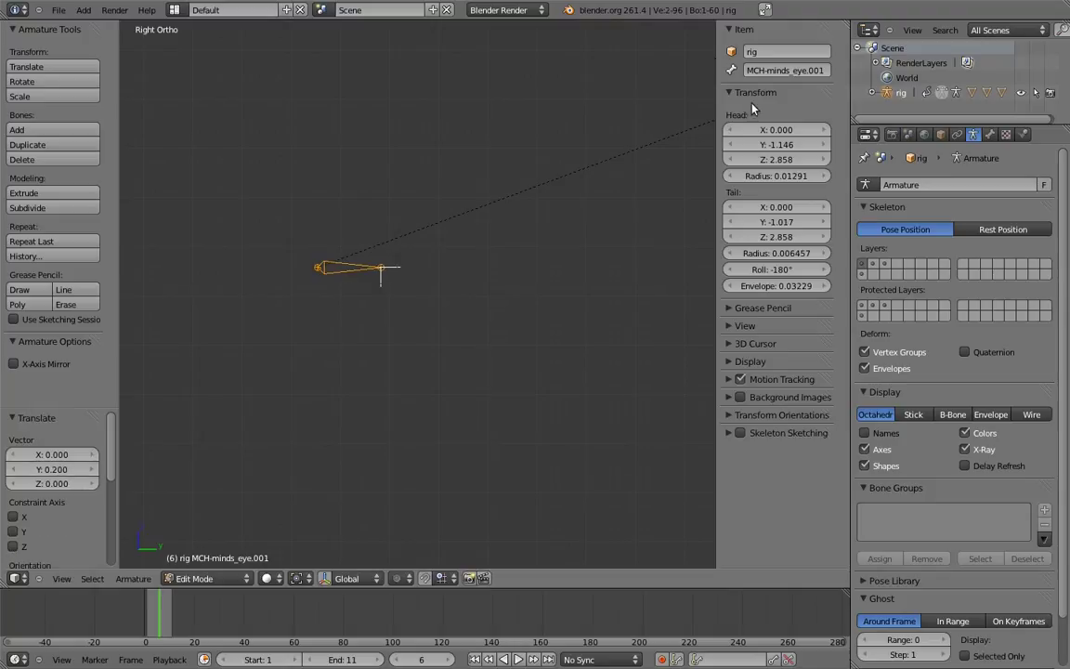
left_click(787, 73)
type("eye")
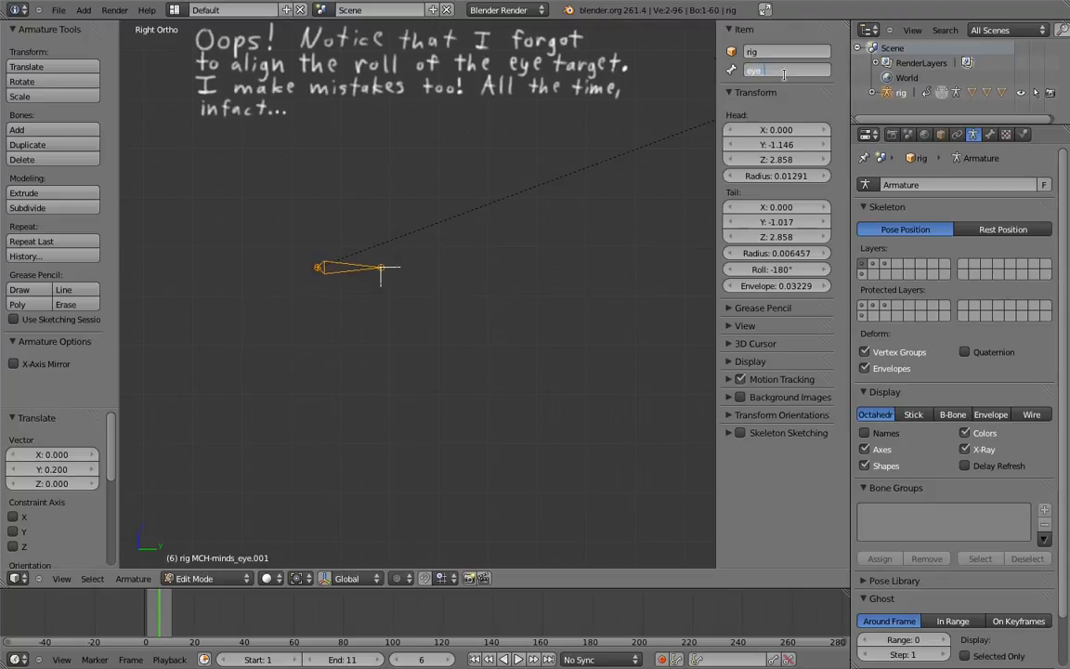
type("_target")
key("Return")
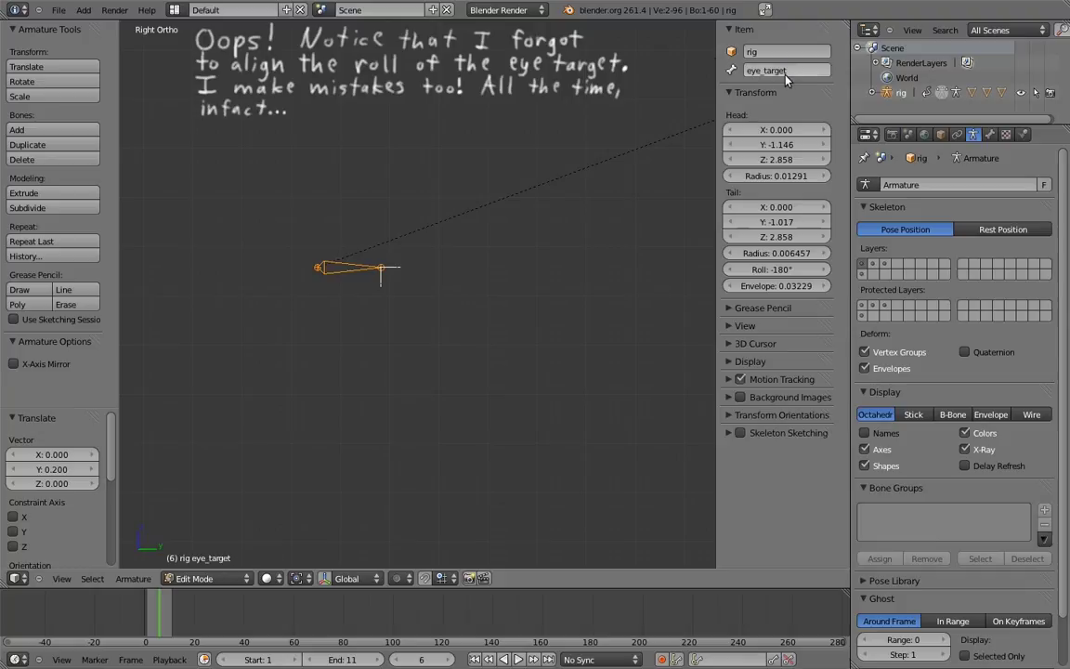
- In Pose Mode, add a Damped Track constraint to MCH-minds_eye with eye_target as its target
middle_click_drag(291, 229, 350, 303)
key("KP_7")
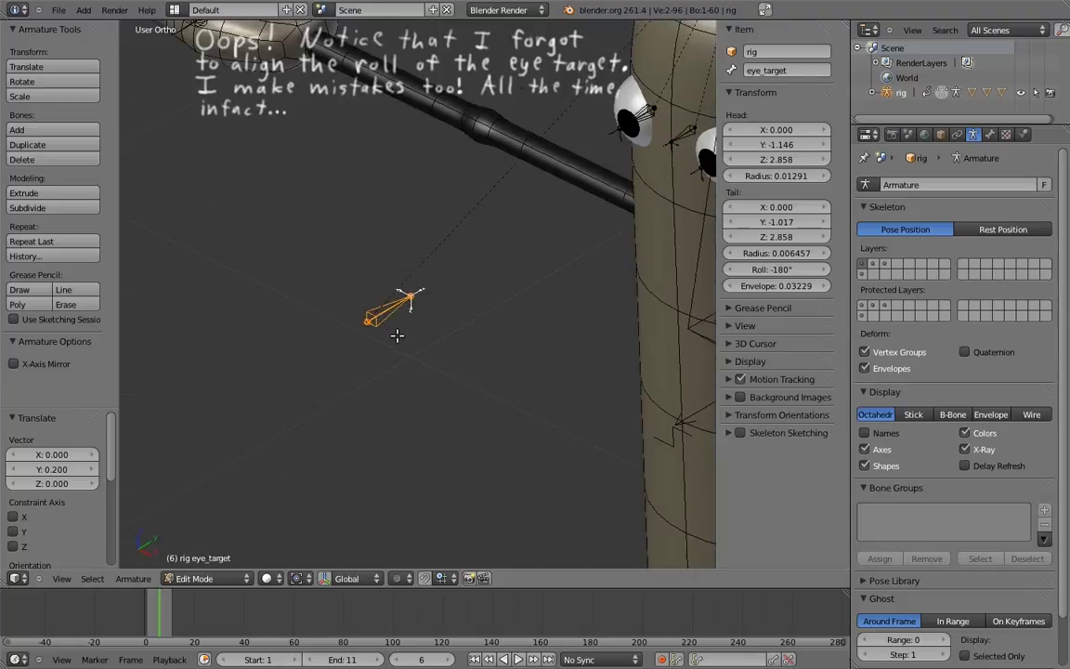
middle_click_drag(485, 208, 514, 337, "shift")
key("ctrl+Tab")
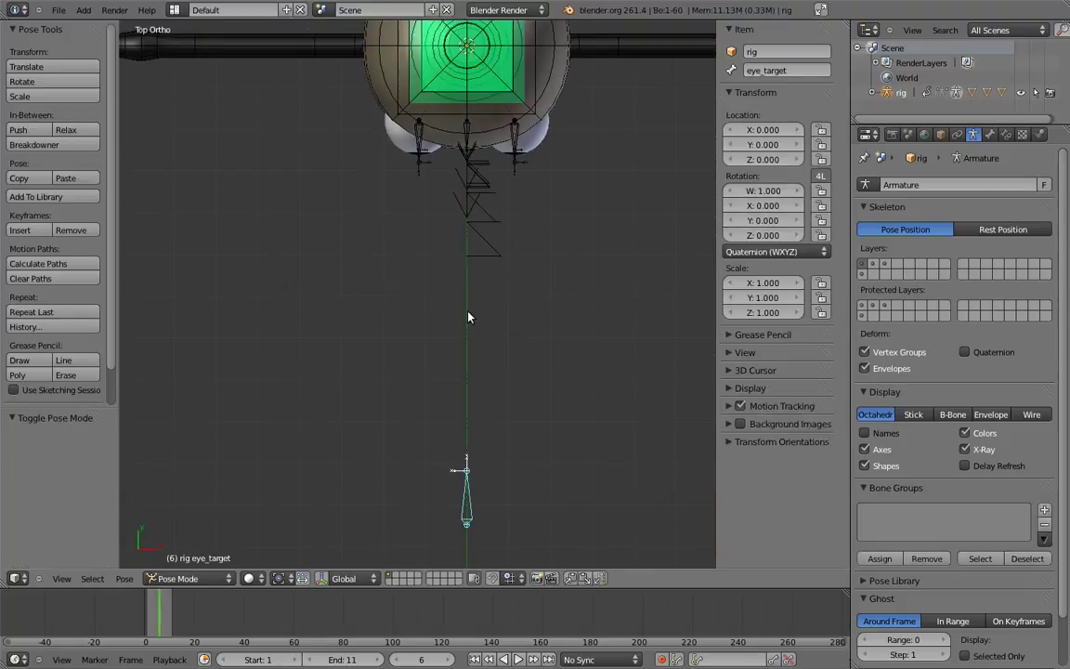
right_click(470, 132, "shift")
key("ctrl+shift+c")
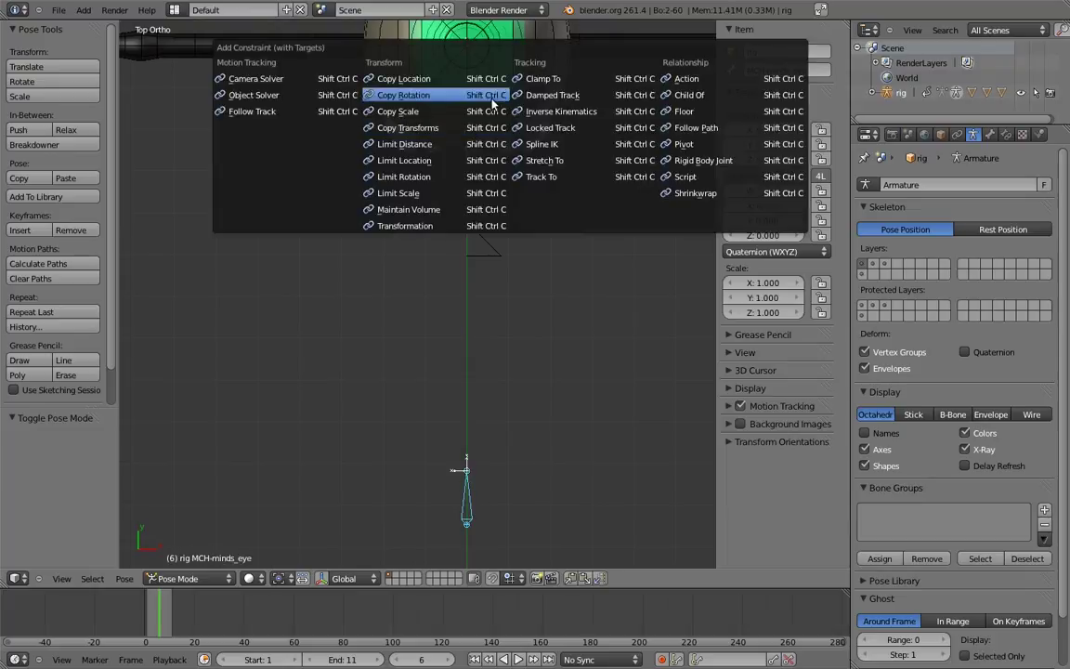
left_click(570, 97)
right_click(459, 527)
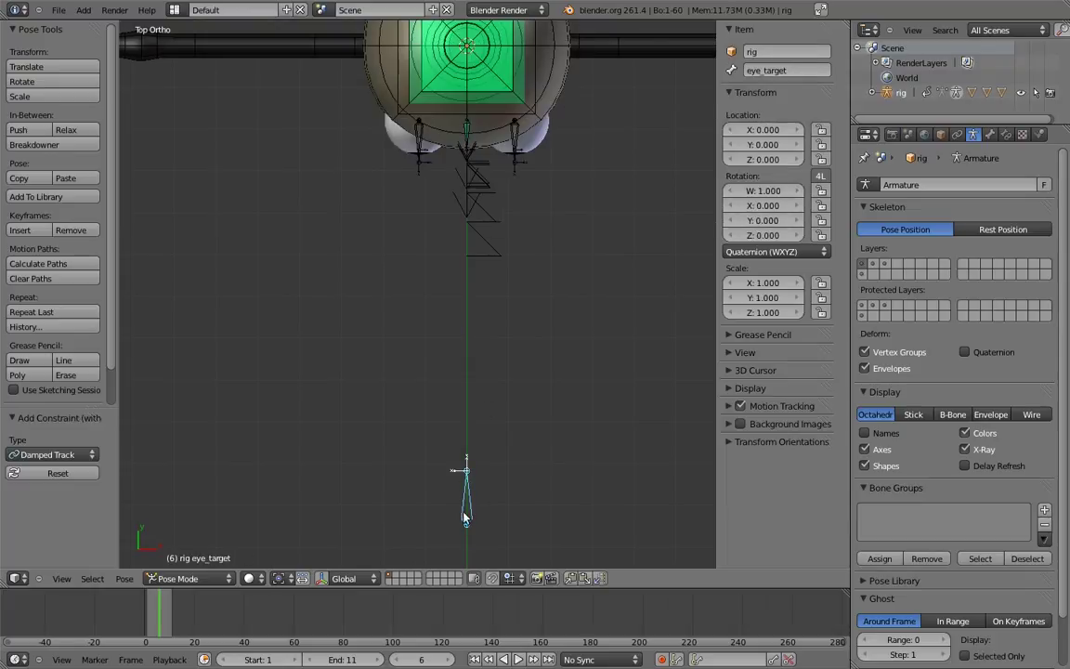
- Add Copy Rotation constraints to MCH-eye_parent.R and MCH-eye_parent.L, each targeting MCH-minds_eye
scroll(472, 216, "up", 5)
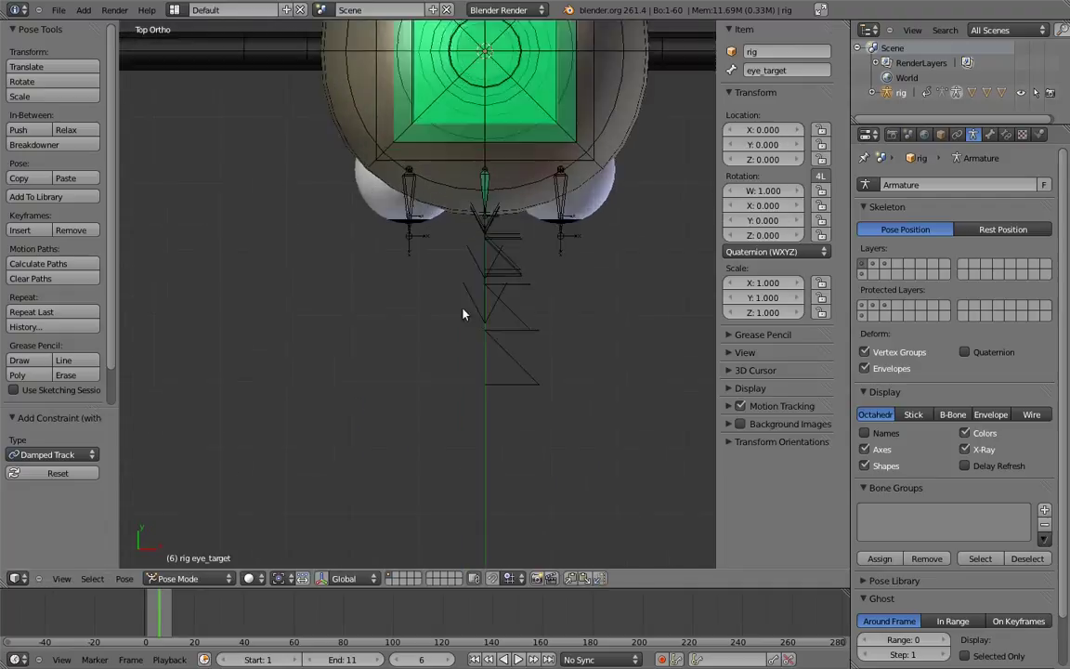
middle_click_drag(359, 405, 451, 242)
right_click(456, 249)
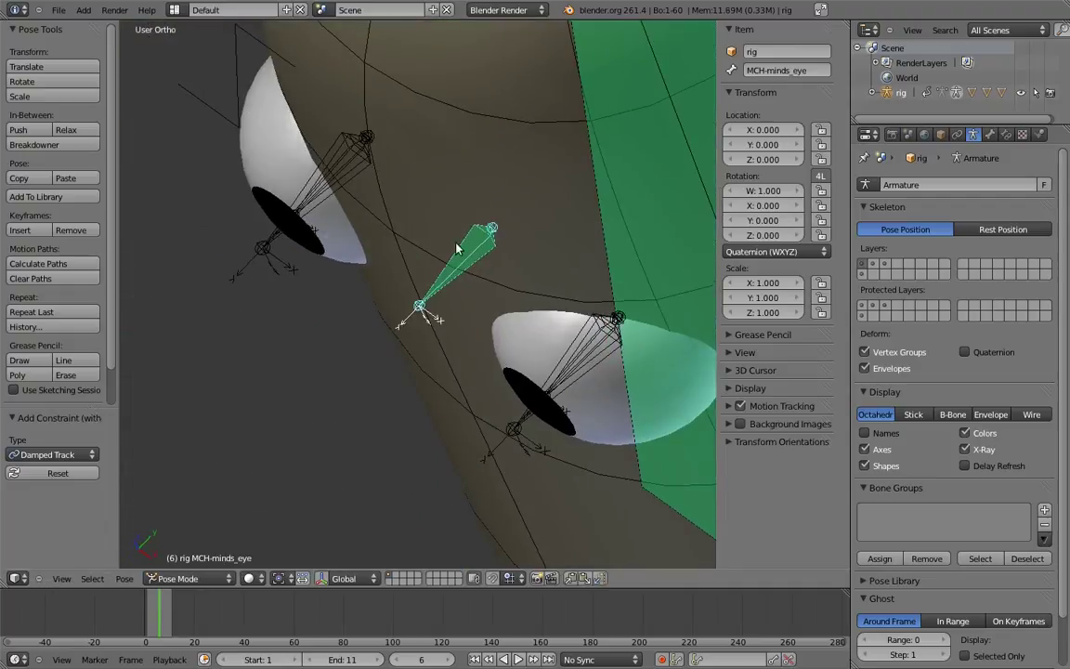
right_click(339, 148, "shift")
key("shift+ctrl+c")
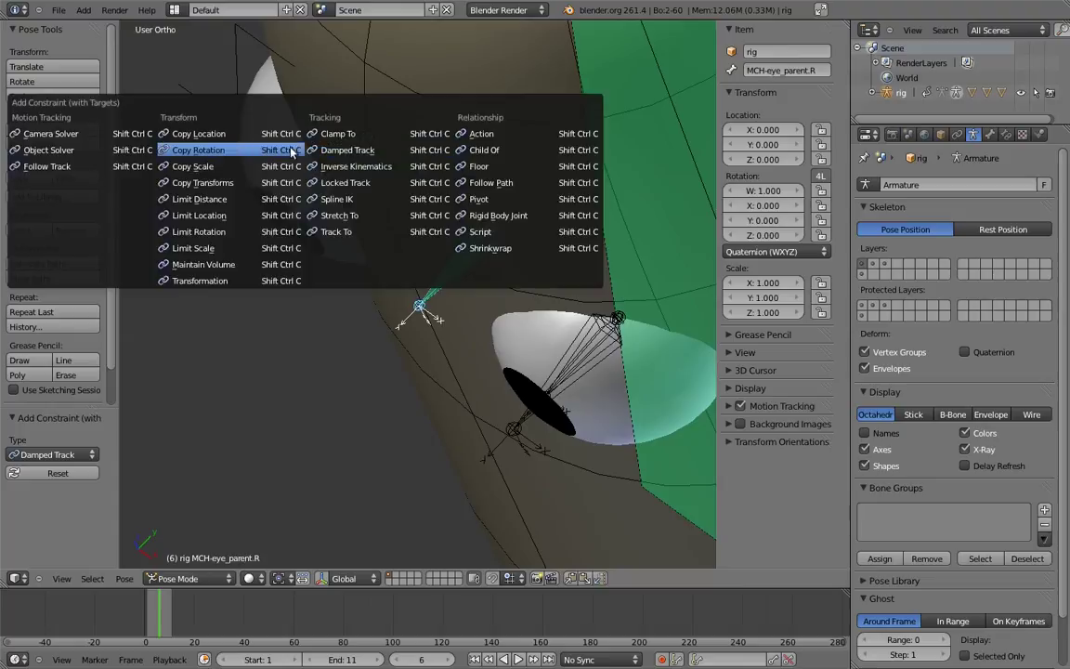
left_click(232, 153)
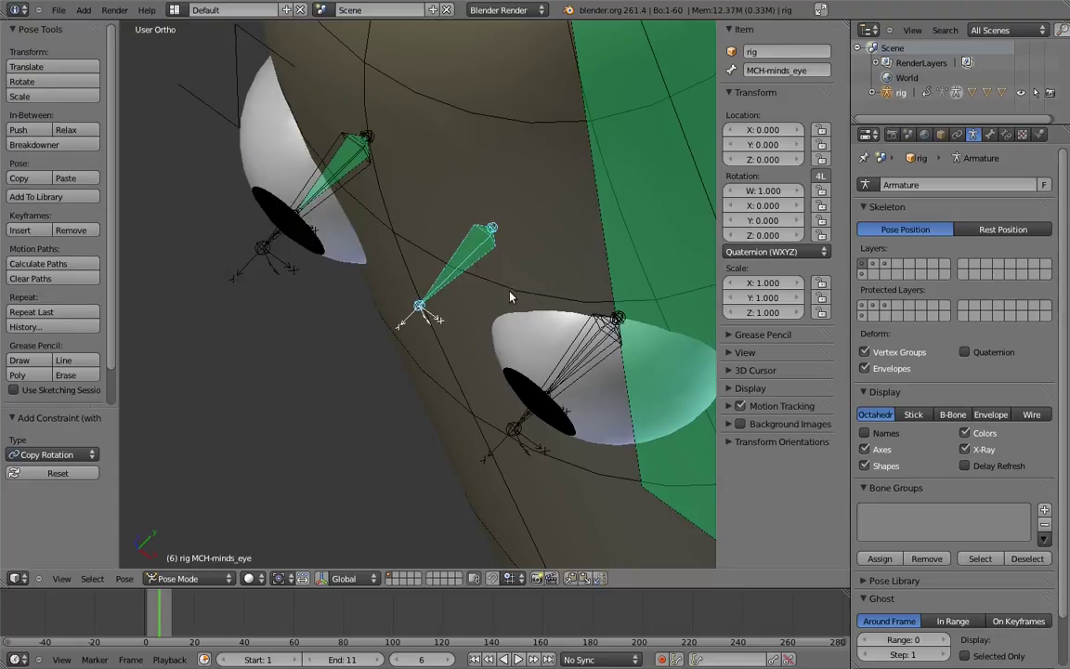
right_click(588, 336)
key("ctrl+shift+c")
left_click(581, 337)
- Move eye_target around to test how the eyes follow it, and cancel the moves
scroll(523, 375, "down", 8)
right_click(239, 481)
key("g")
right_click(464, 377)
middle_click_drag(464, 377, 468, 350)
key("g")
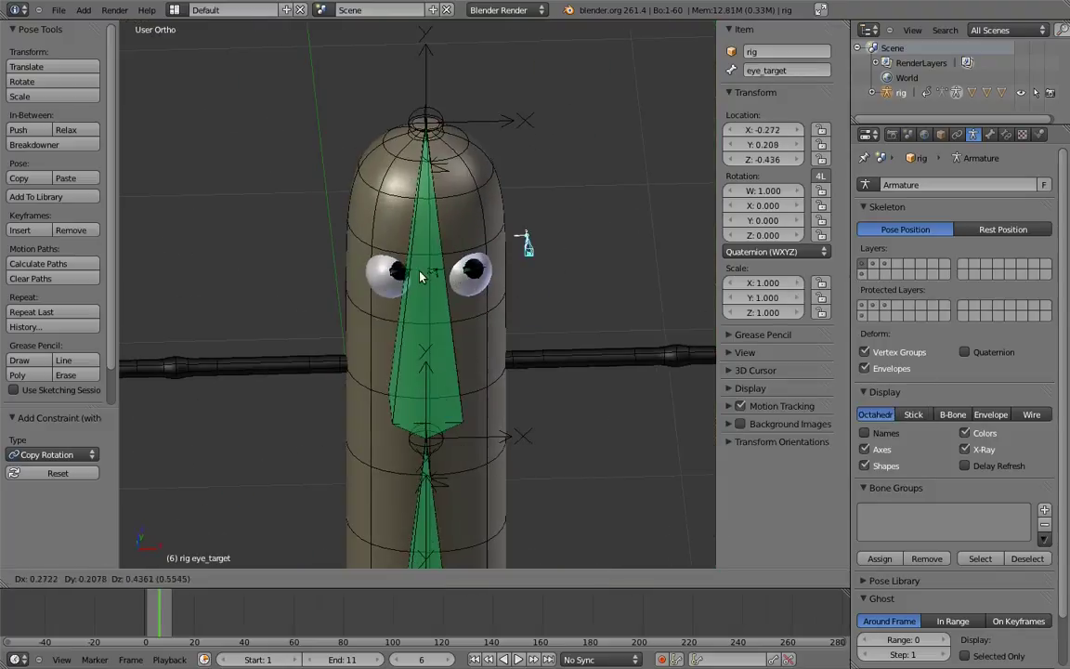
key("Escape")
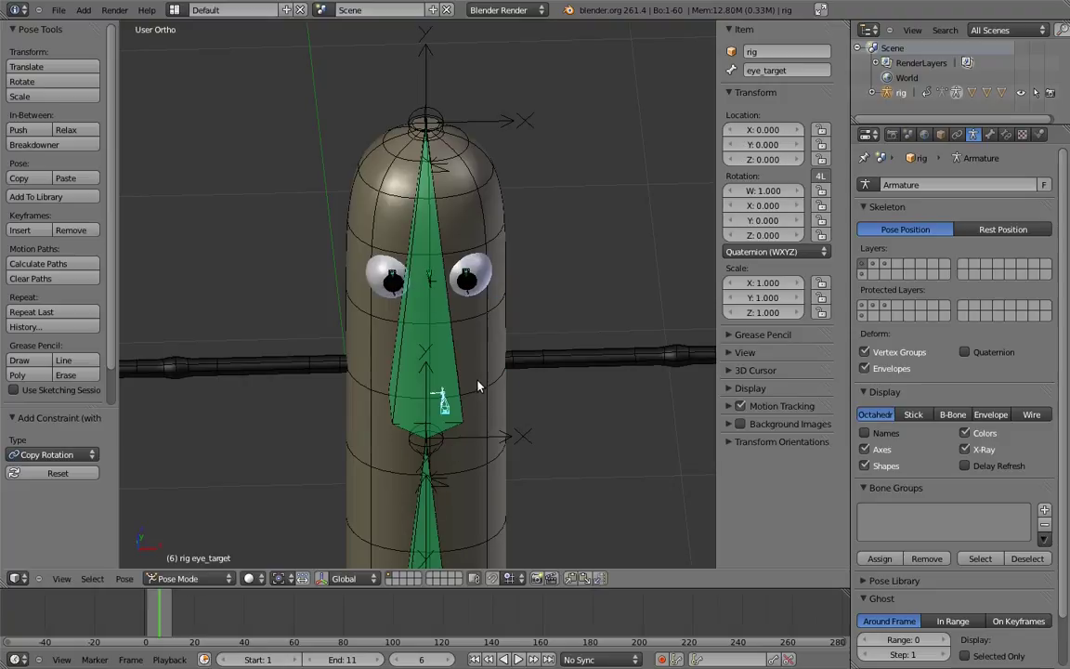
- In Edit Mode, duplicate the topmost body bone and move the copy 0.4 along the Y axis to the front of the body
key("KP_3")
middle_click_drag(424, 355, 455, 317, "shift")
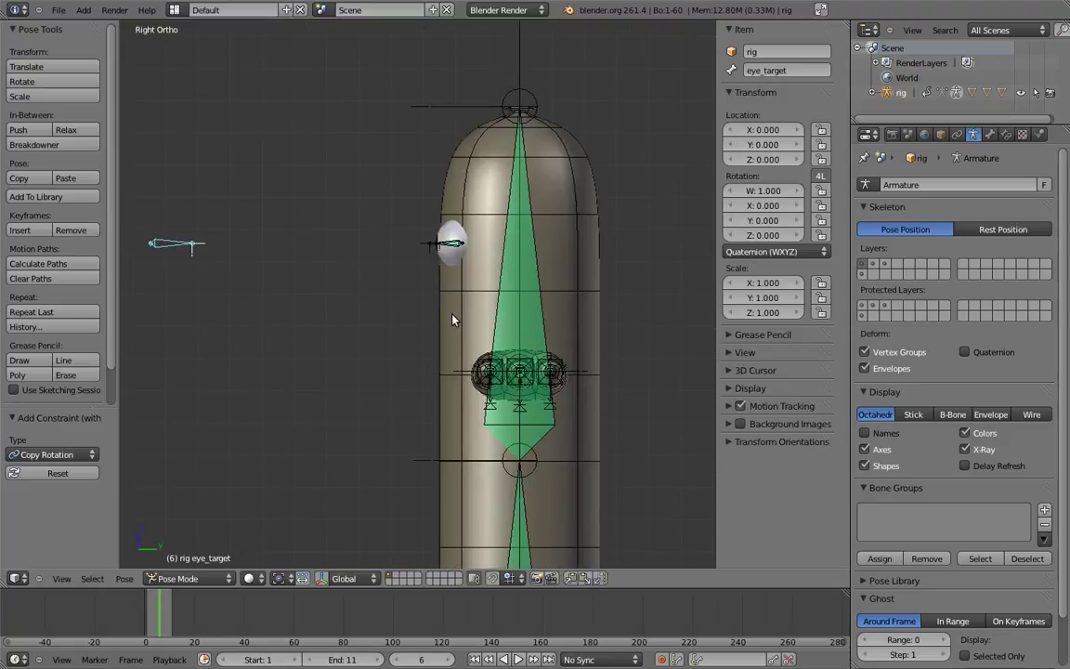
key("Tab")
right_click(453, 271)
key("shift+d")
key("y")
left_click(423, 328)
- In Pose Mode, delete the bone constraint from the duplicated body bone
key("Tab")
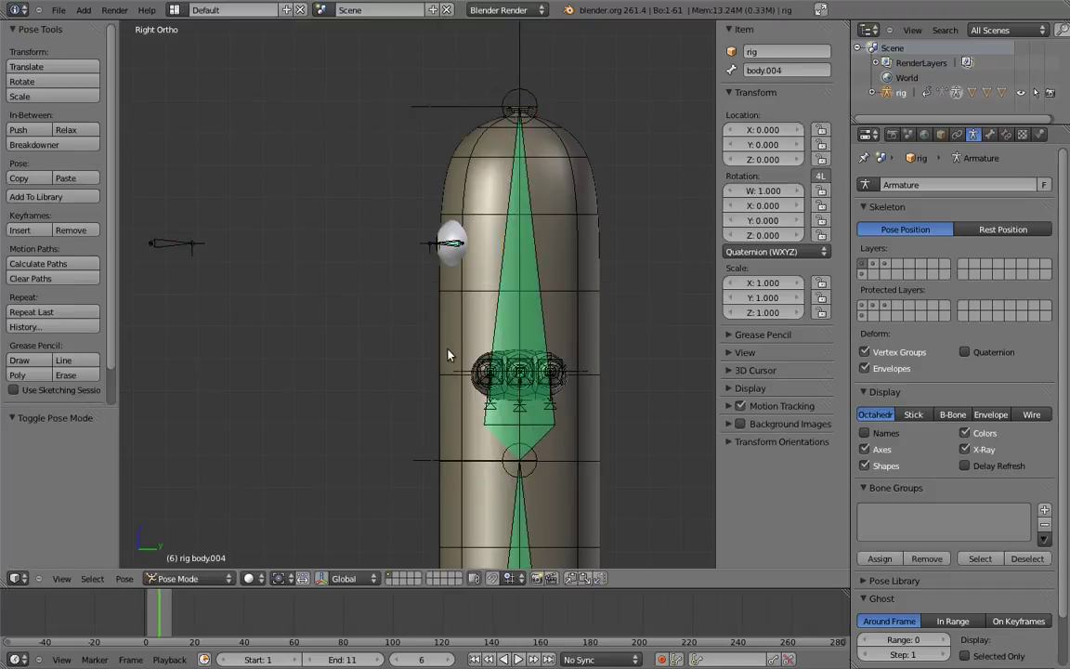
left_click(1007, 135)
left_click(1039, 227)
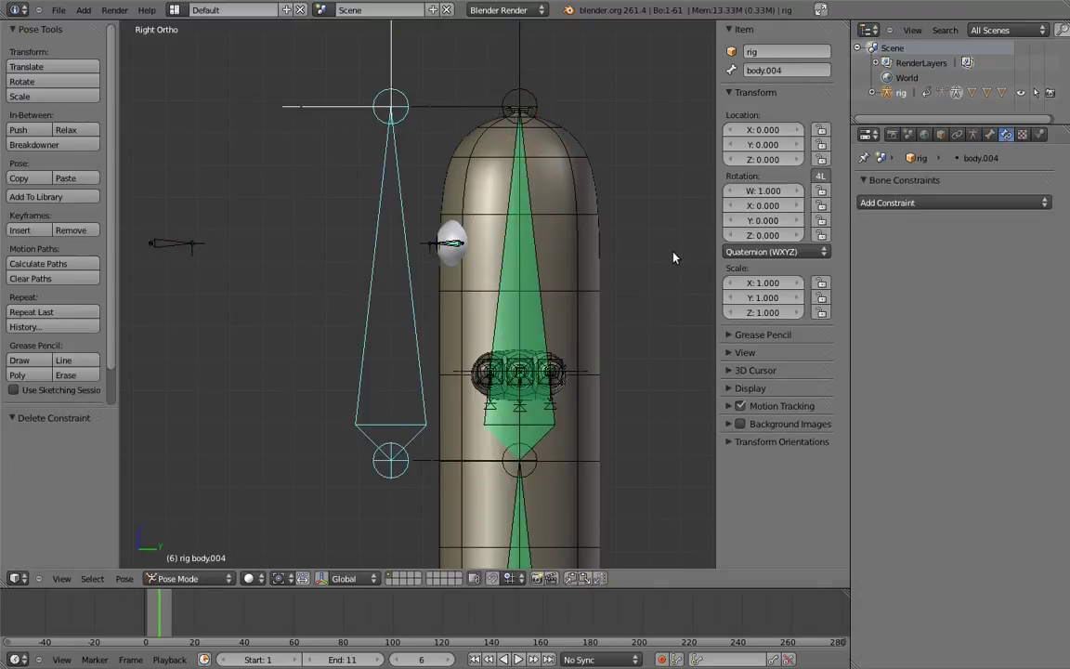
- In Edit Mode, shorten the duplicated body bone by moving its tip -0.7 along the Z axis
key("Tab")
right_click(391, 106)
key("g")
key("z")
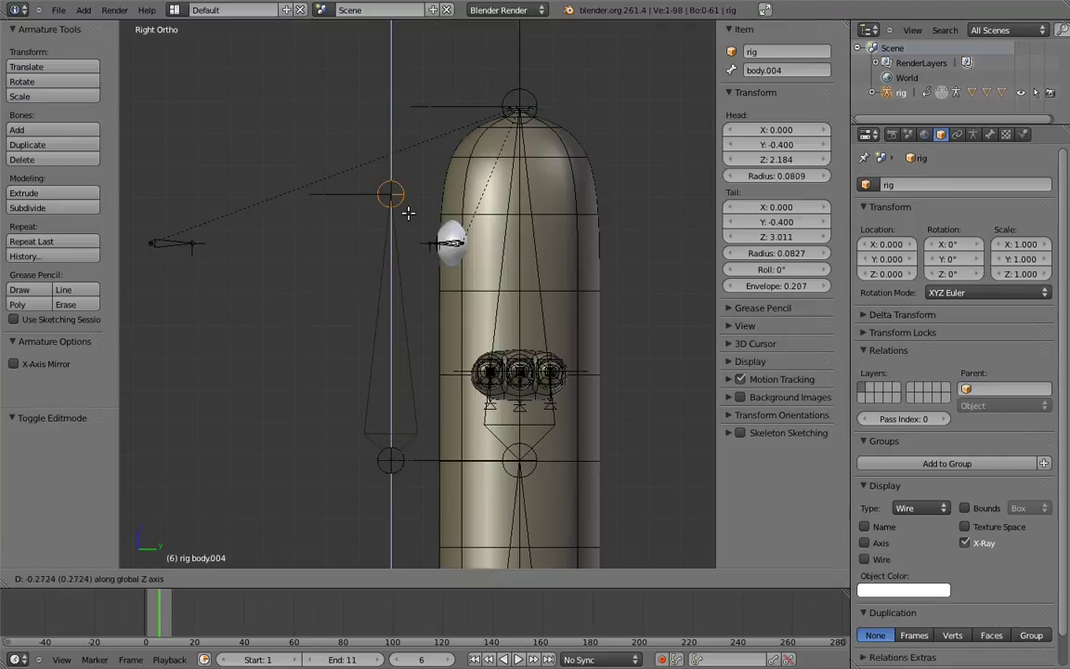
left_click(397, 319)
- Move the whole shortened bone 0.4 along the Y axis, back into the centre of the body
right_click(358, 350)
key("g")
key("y")
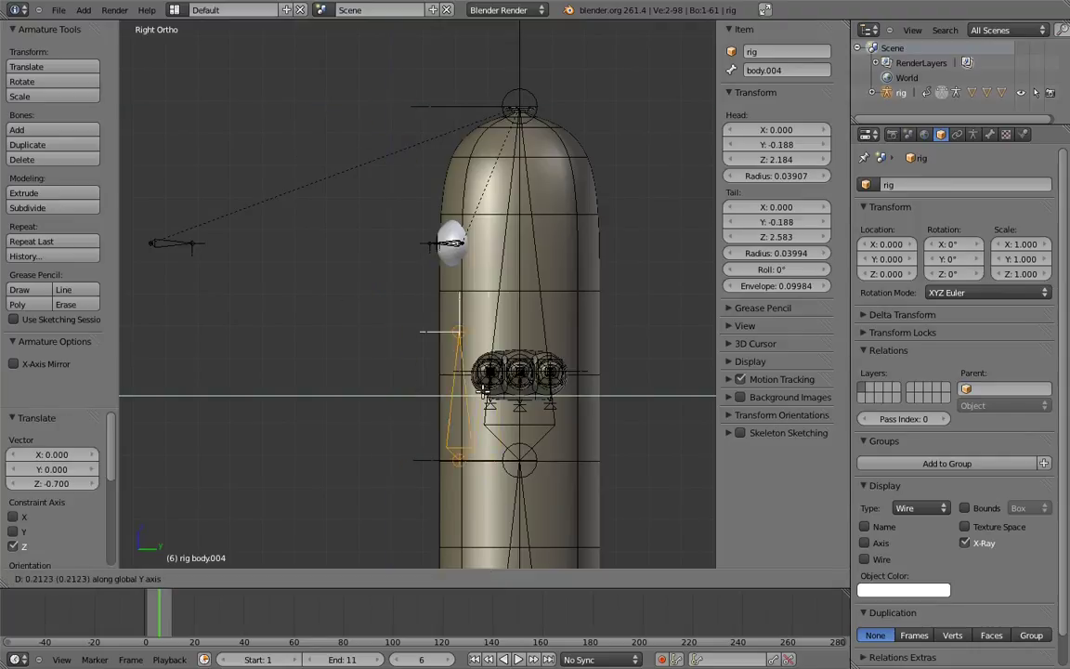
key("Return")
- Parent the eye_target bone to the shortened body bone with Keep Offset
right_click(170, 243)
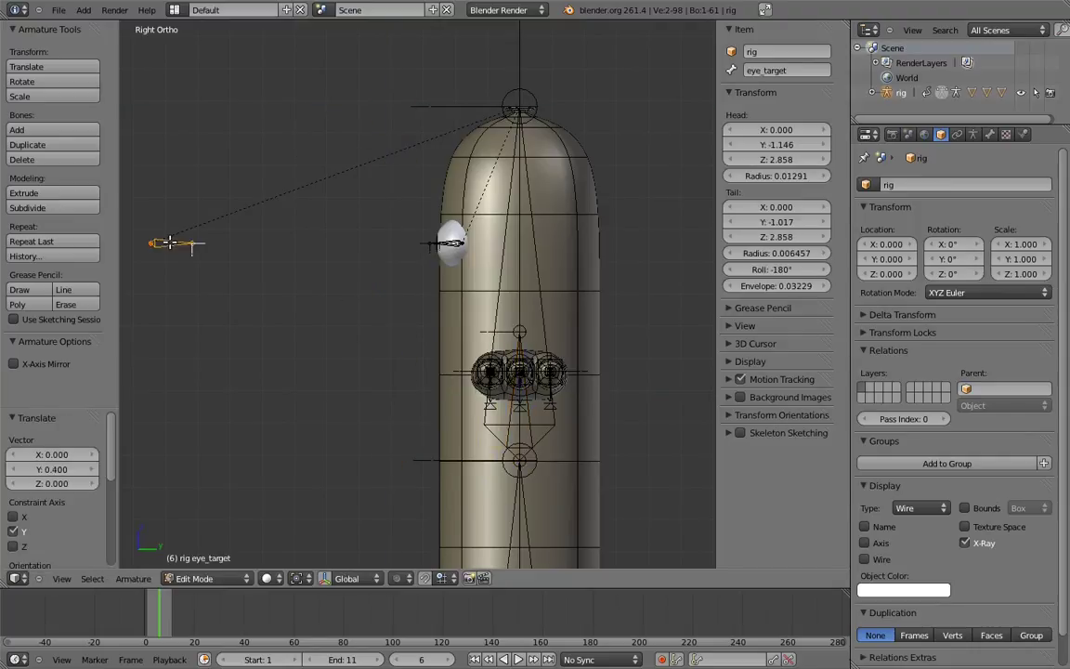
right_click(522, 430, "shift")
key("ctrl+p")
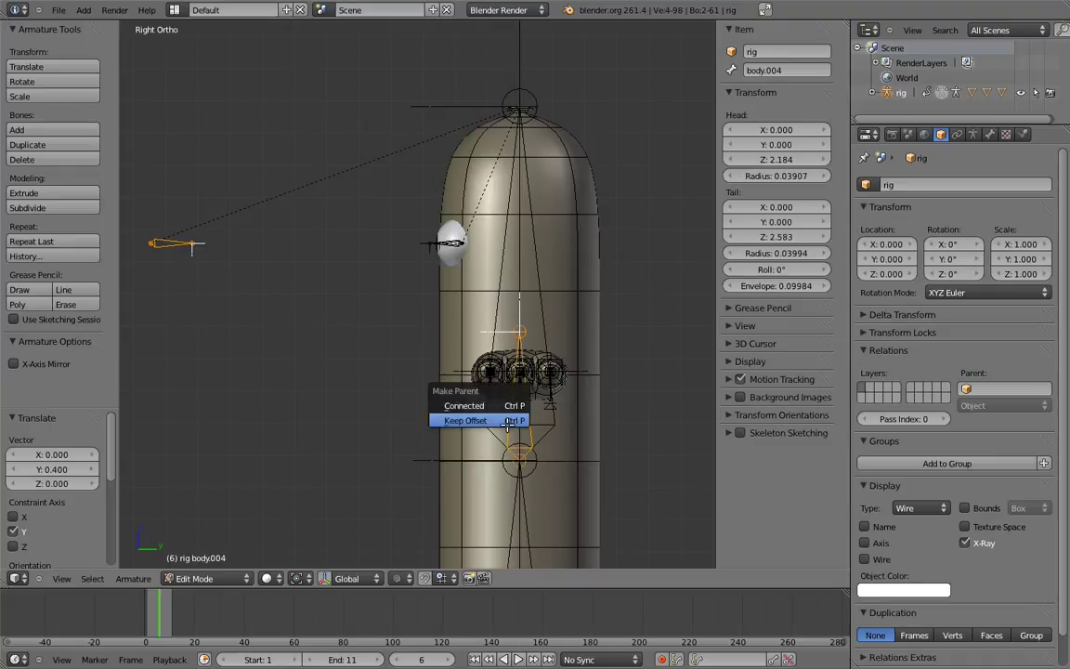
left_click(508, 422)
- Rename the shortened body bone to MCH-eye_target_parent
left_click(771, 68)
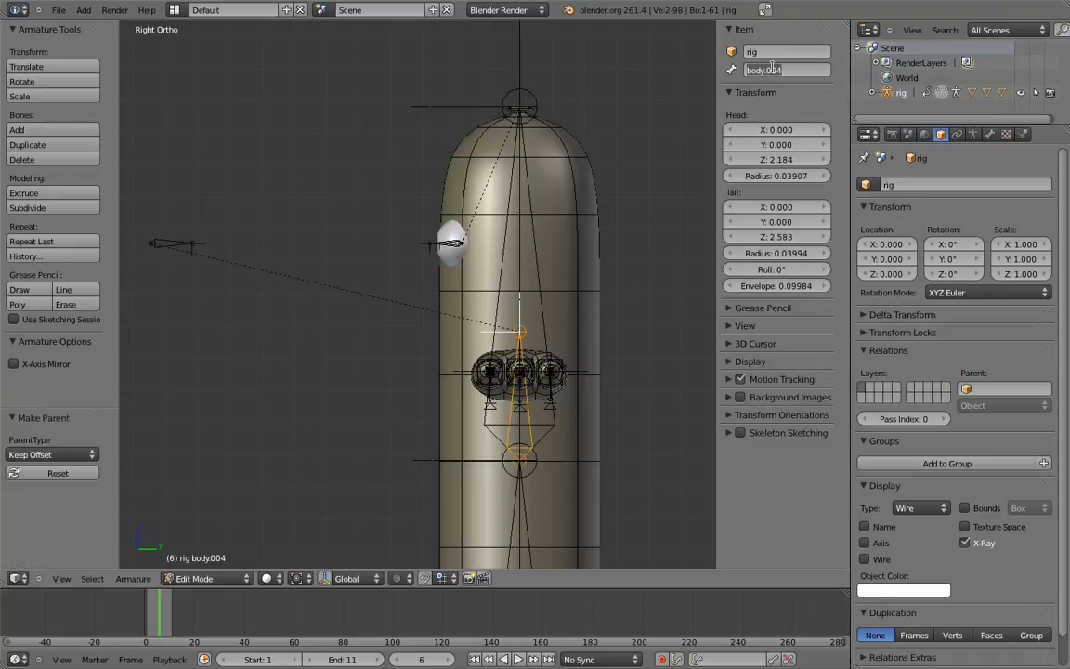
type("MCH-eye_target_parent")
key("Return")
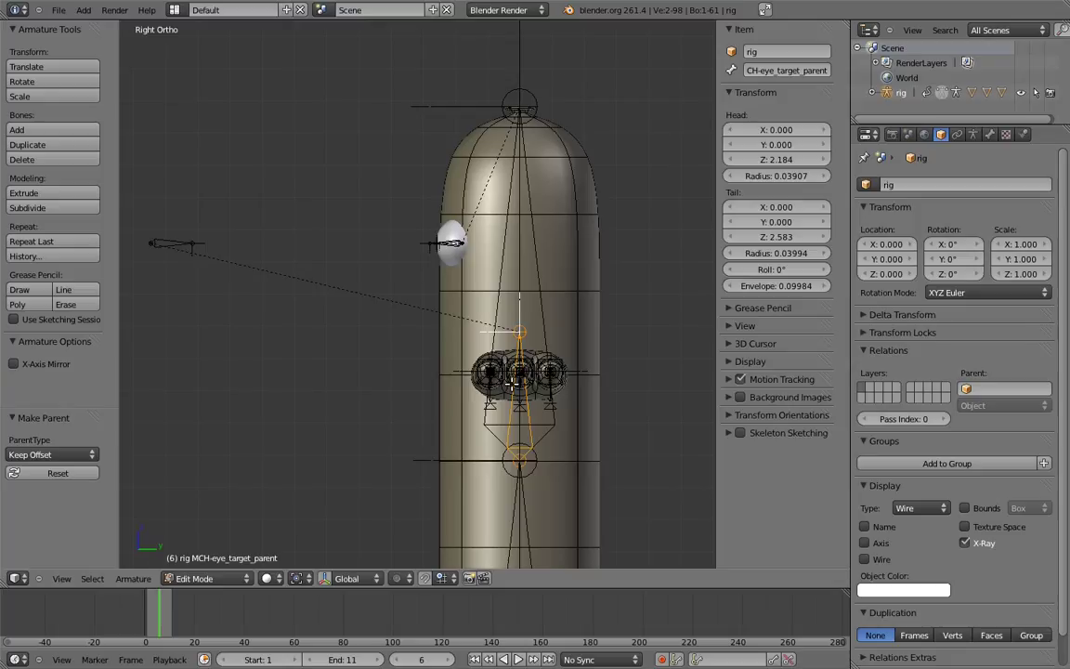
- Parent MCH-eye_target_parent to the root bone with Keep Offset
middle_click_drag(535, 470, 450, 337, "shift")
scroll(444, 353, "down", 4)
middle_click_drag(432, 382, 531, 459)
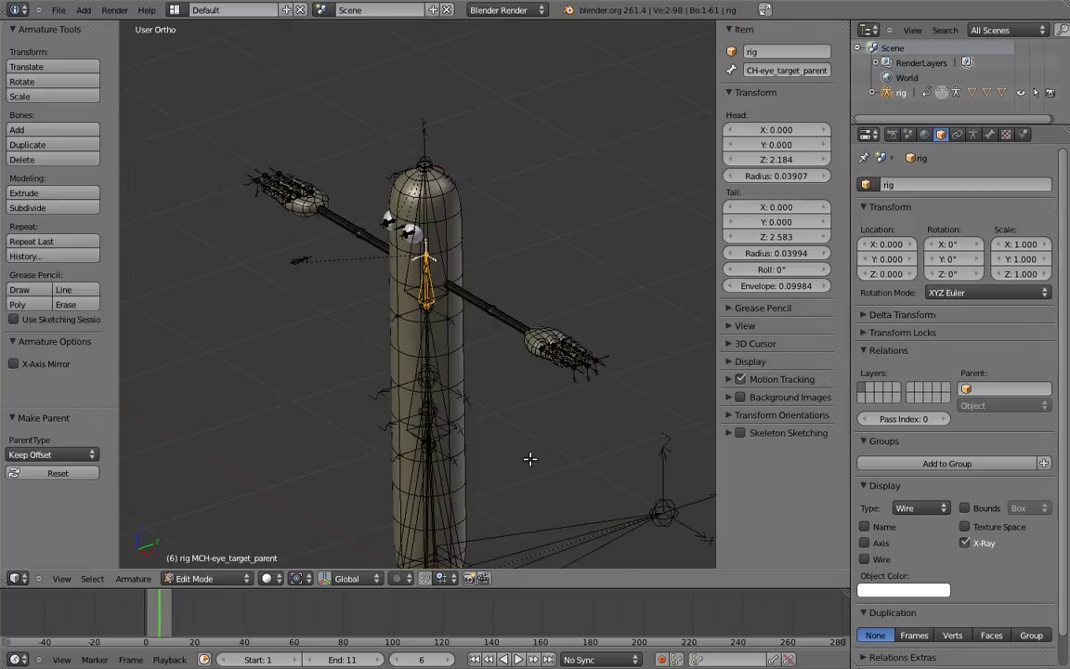
right_click(525, 530)
key("ctrl+p")
left_click(518, 534)
- In Pose Mode, give MCH-eye_target_parent a Copy Transforms constraint targeting the body.03 bone of the rig
scroll(471, 449, "up", 3)
mouse_move(440, 379)
middle_mouse_down("shift")
mouse_move(471, 449)
mouse_move(534, 360)
middle_mouse_up("shift")
key("ctrl+Tab")
key("z")
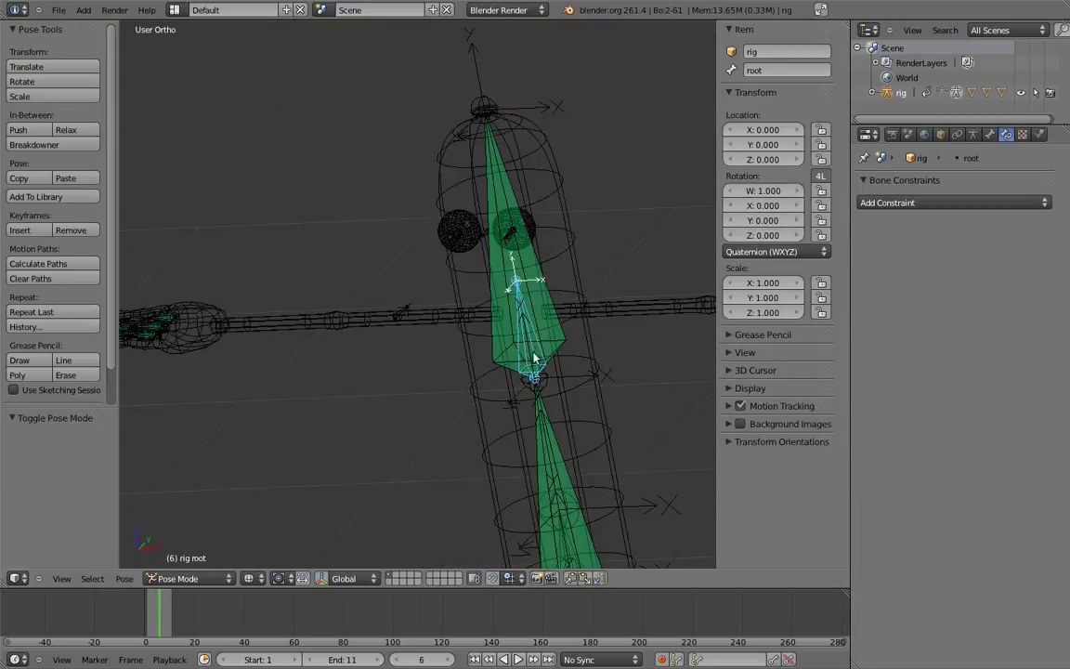
right_click(550, 345)
right_click(540, 350)
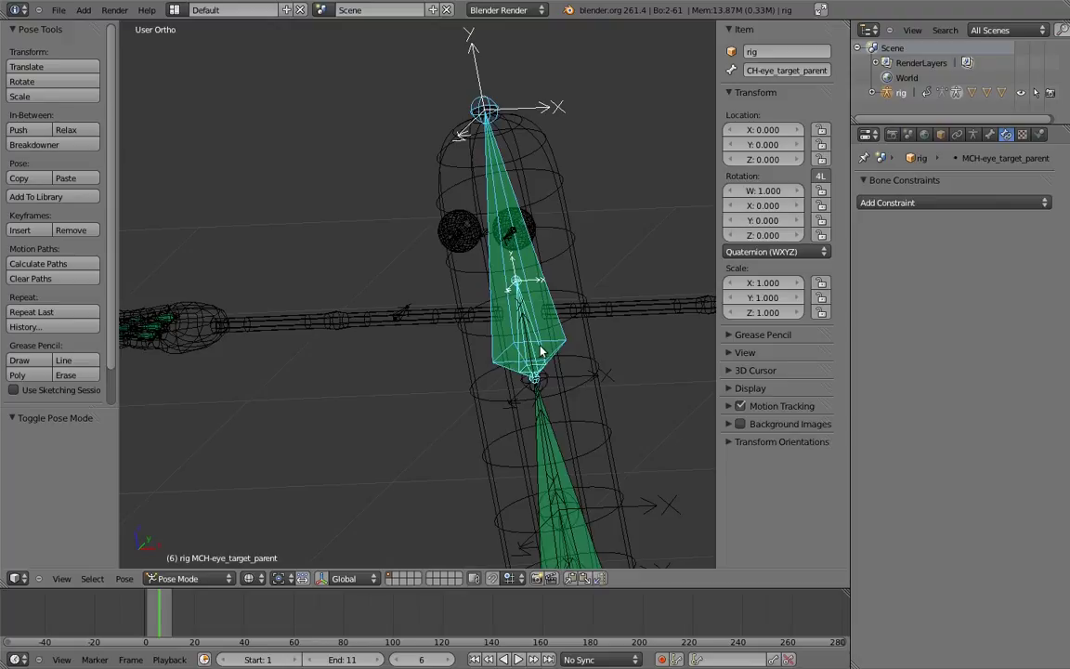
key("shift+ctrl+c")
left_click(451, 341)
scroll(469, 379, "down", 2)
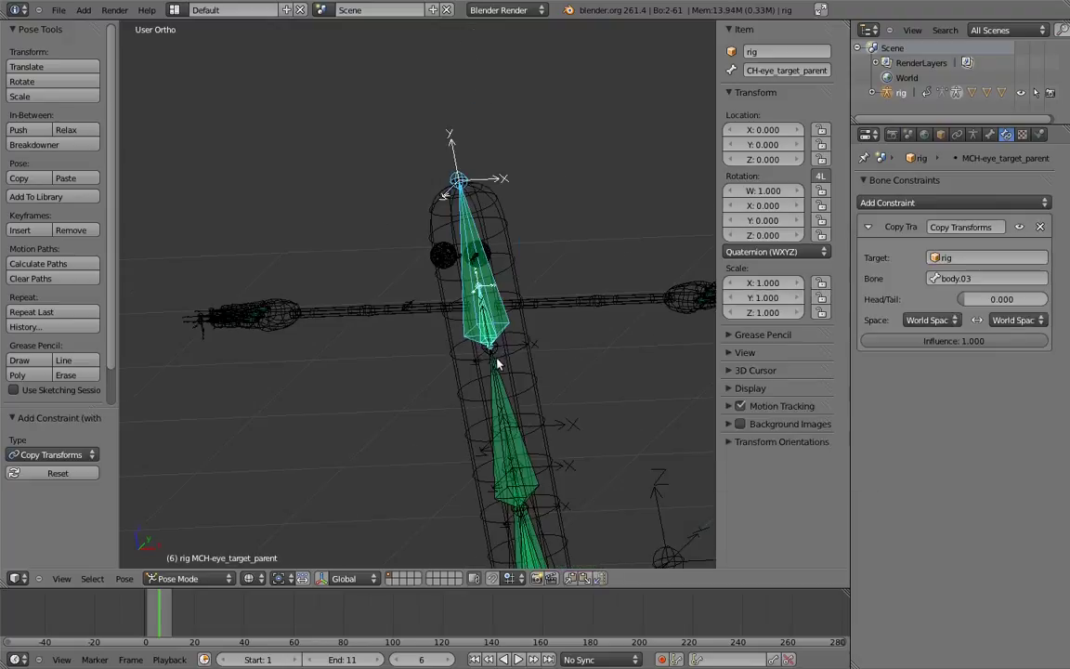
- In front view, rotate the root bone to test how the eyes and their target follow, and cancel the rotation
key("a")
middle_click_drag(497, 365, 495, 340)
key("z")
key("KP_1")
middle_click_drag(489, 470, 506, 237, "shift")
scroll(492, 403, "down", 2)
middle_click_drag(493, 403, 496, 424, "shift")
right_click(498, 473)
key("r")
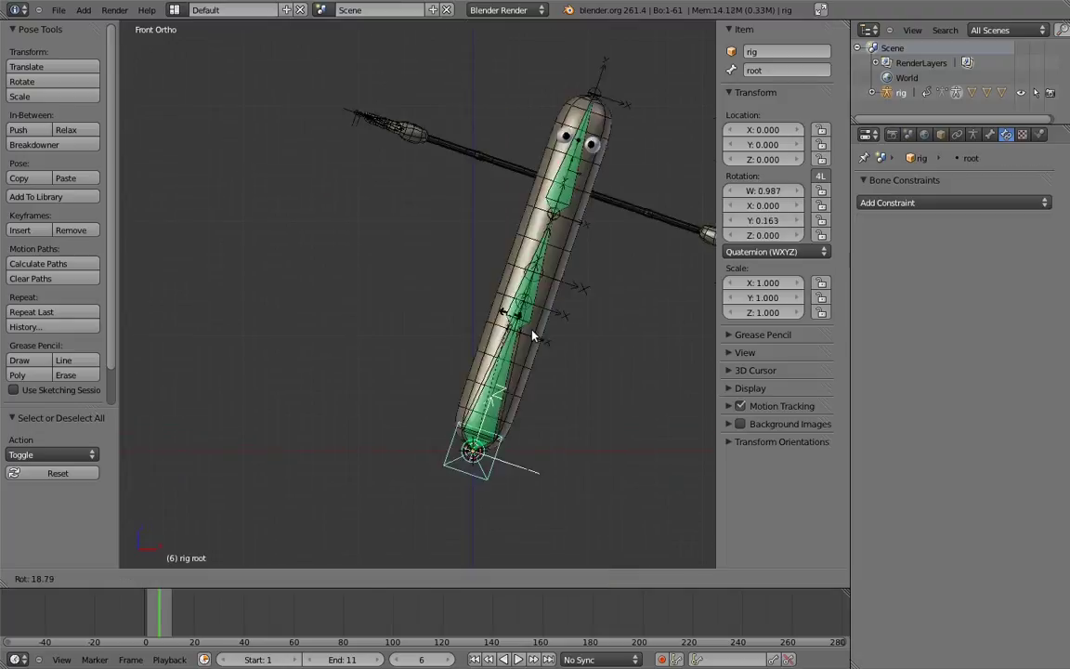
key("Escape")
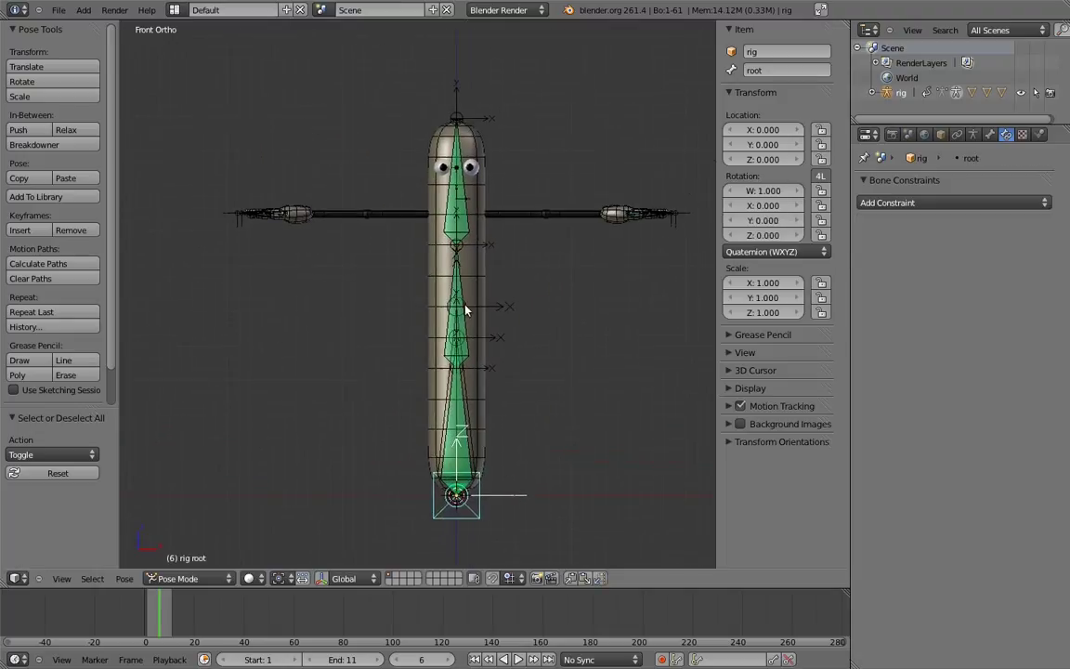
- Set the influence of the Copy Transforms constraint on MCH-eye_target_parent to 0
scroll(483, 353, "up", 4)
mouse_move(490, 327)
middle_mouse_down()
mouse_move(418, 328)
mouse_move(448, 228)
middle_mouse_up()
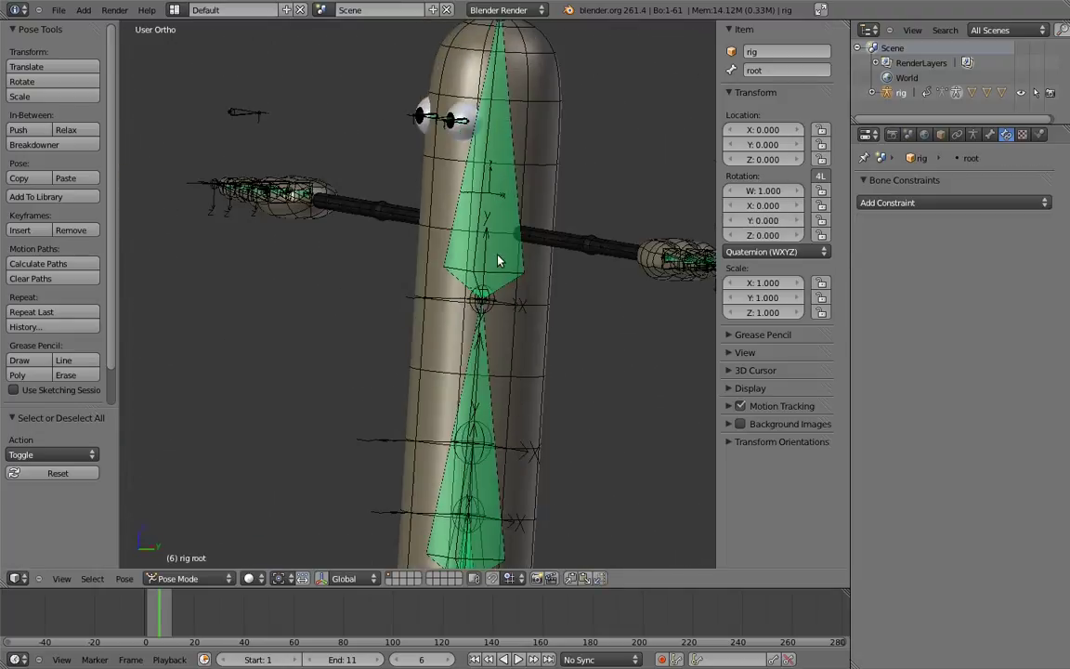
key("z")
right_click(487, 242)
left_click_drag(1002, 341, 413, 327)
- Rotate the root bone again to test the rig with the constraint influence at 0, and cancel the rotation
key("KP_1")
scroll(492, 362, "down", 5)
key("z")
right_click(492, 451)
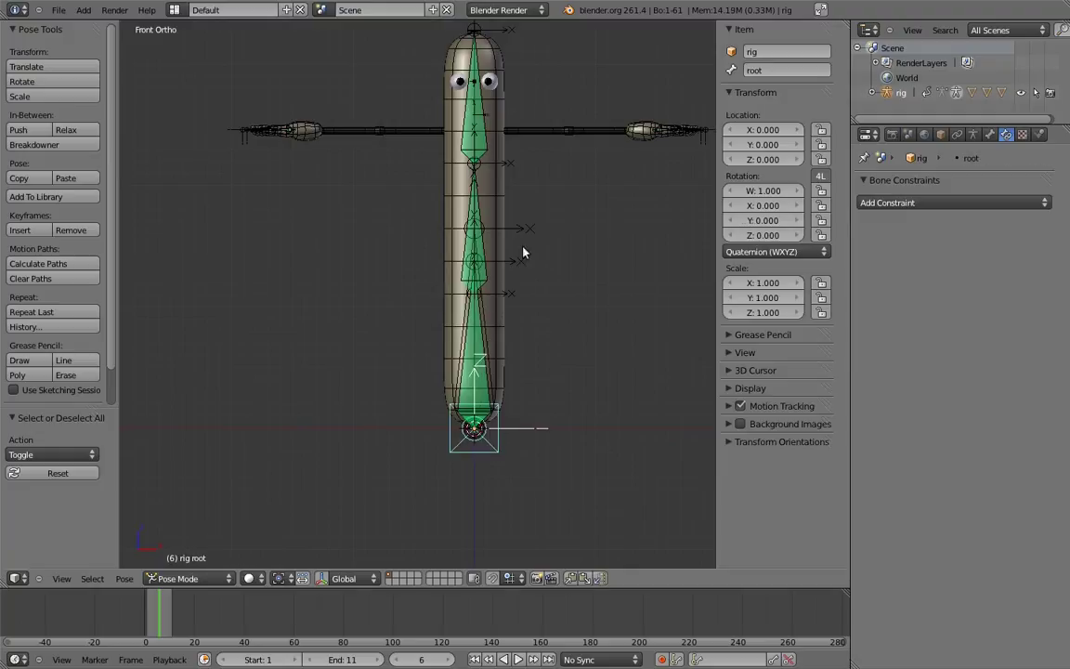
key("r")
key("Escape")
middle_click_drag(505, 217, 493, 319, "shift")
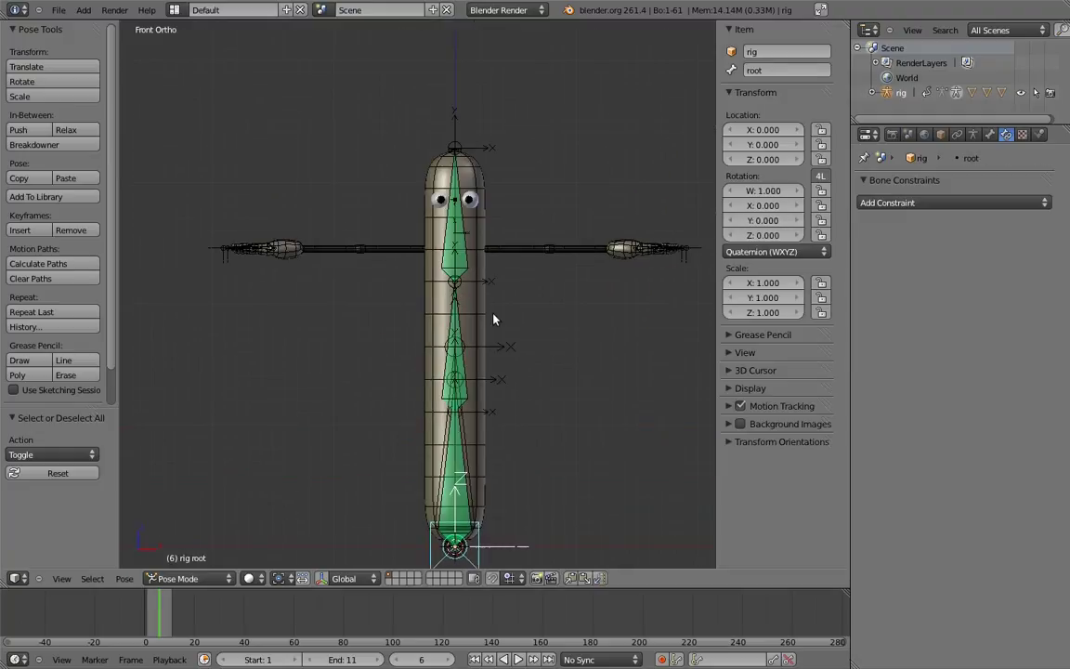
- Bend the body by rotating body_top about -44° in front view, and vary the Copy Transforms influence on MCH-eye_target_parent, ending at 0
right_click(462, 432)
key("r")
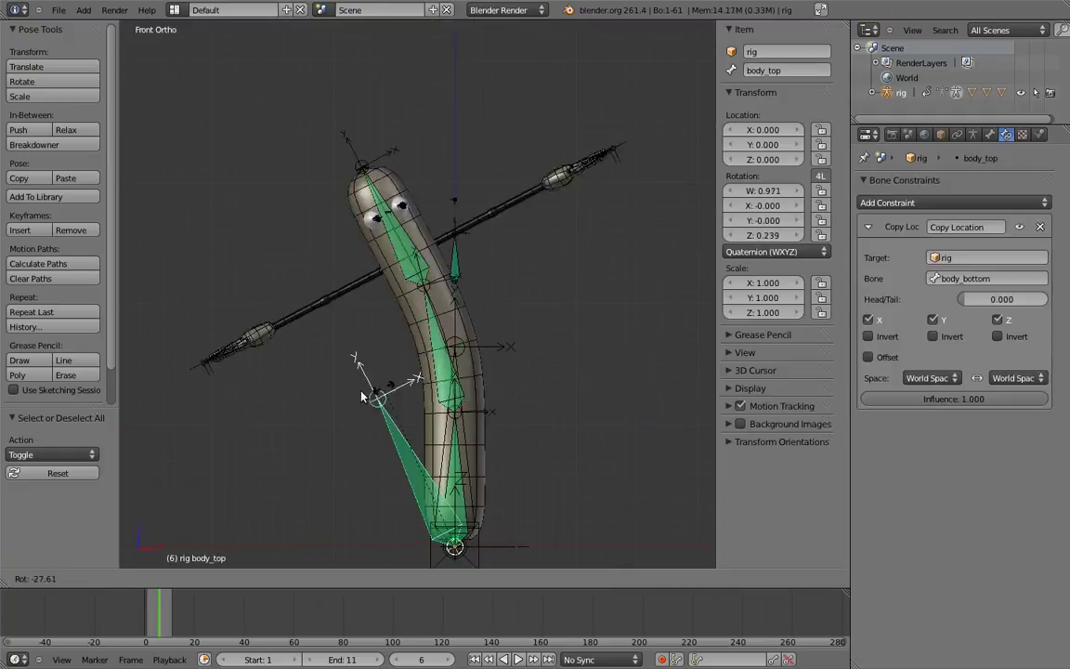
left_click(316, 351)
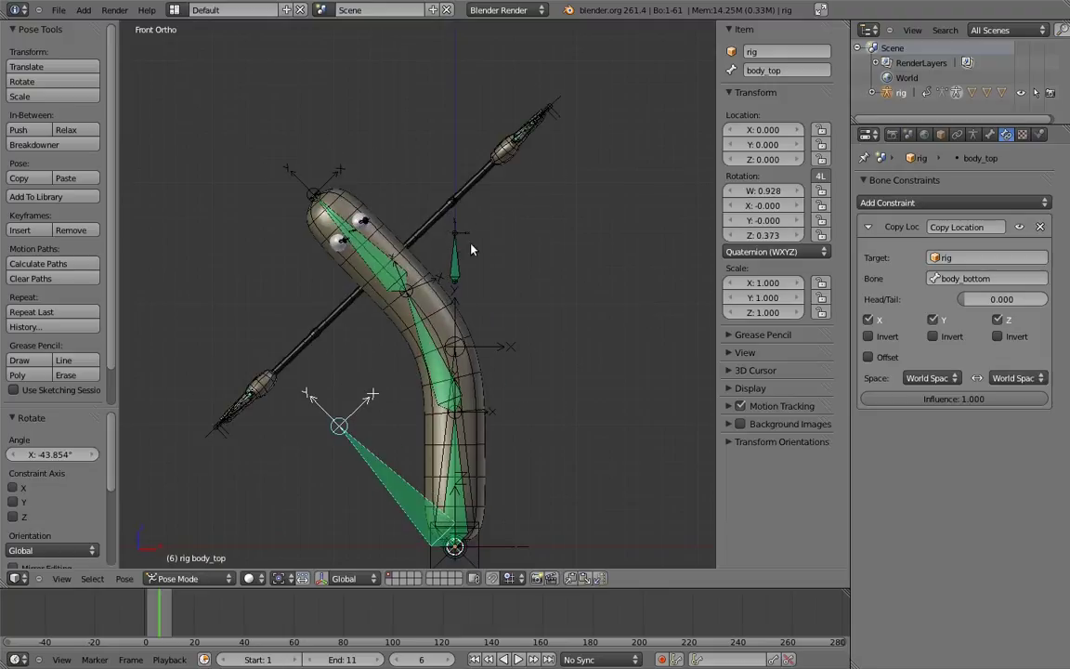
right_click(460, 243)
left_click_drag(919, 341, 733, 348)
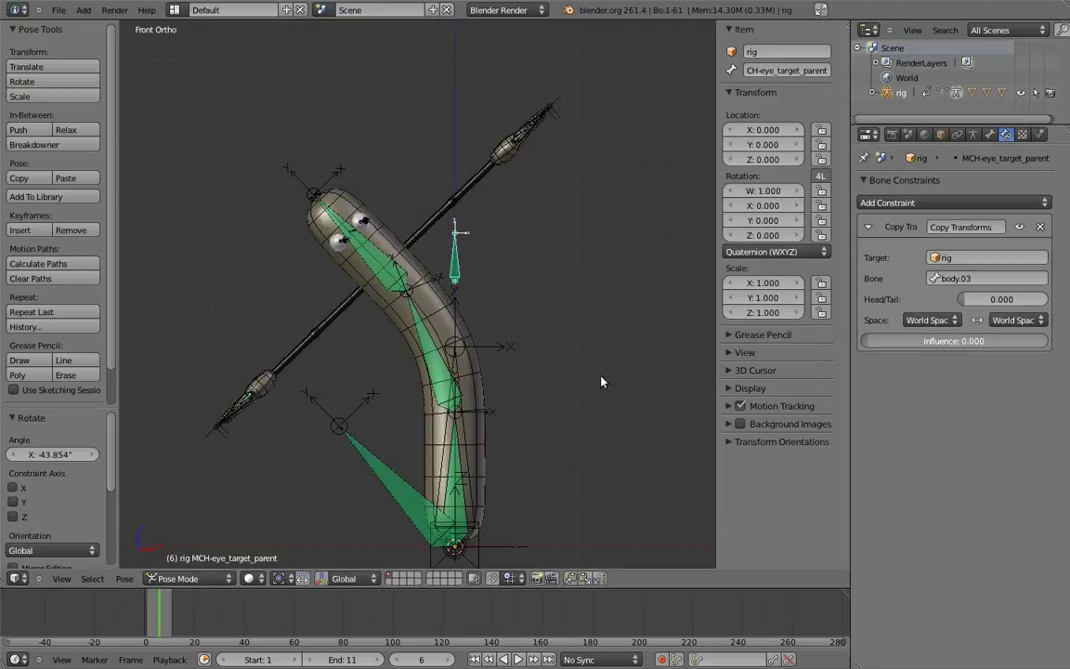
- Add a custom property named follow_head to the eye_target bone, with value 1.0, minimum 0 and maximum 1
middle_click_drag(434, 244, 467, 245)
right_click(500, 206)
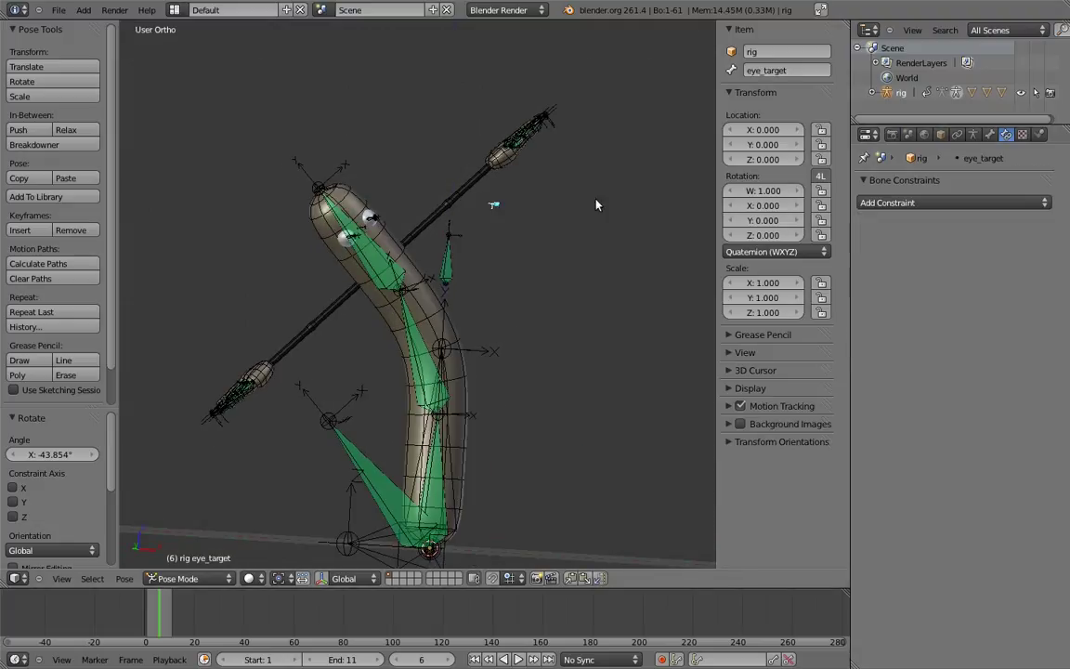
left_click(989, 135)
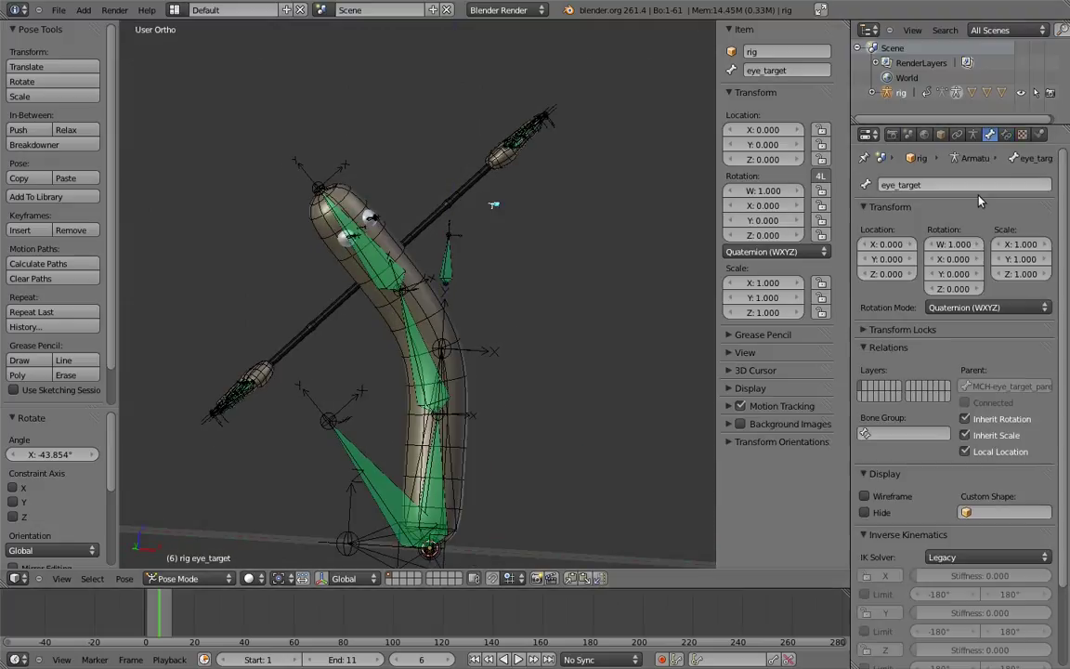
left_click(862, 535)
left_click(954, 593)
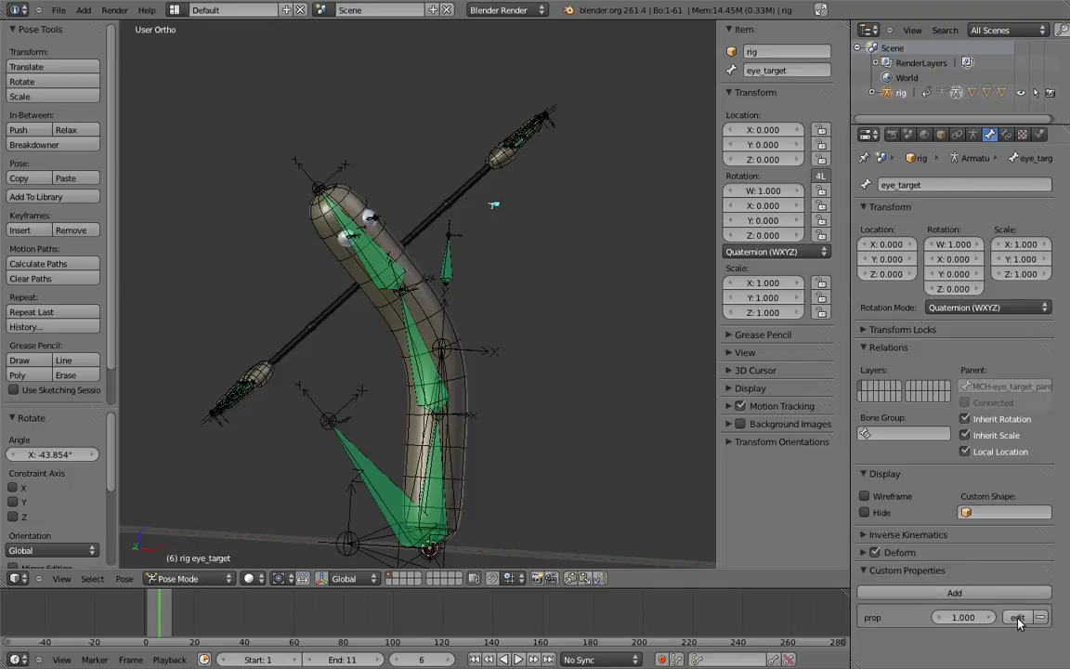
left_click(1017, 616)
left_click(993, 540)
type("follow_head")
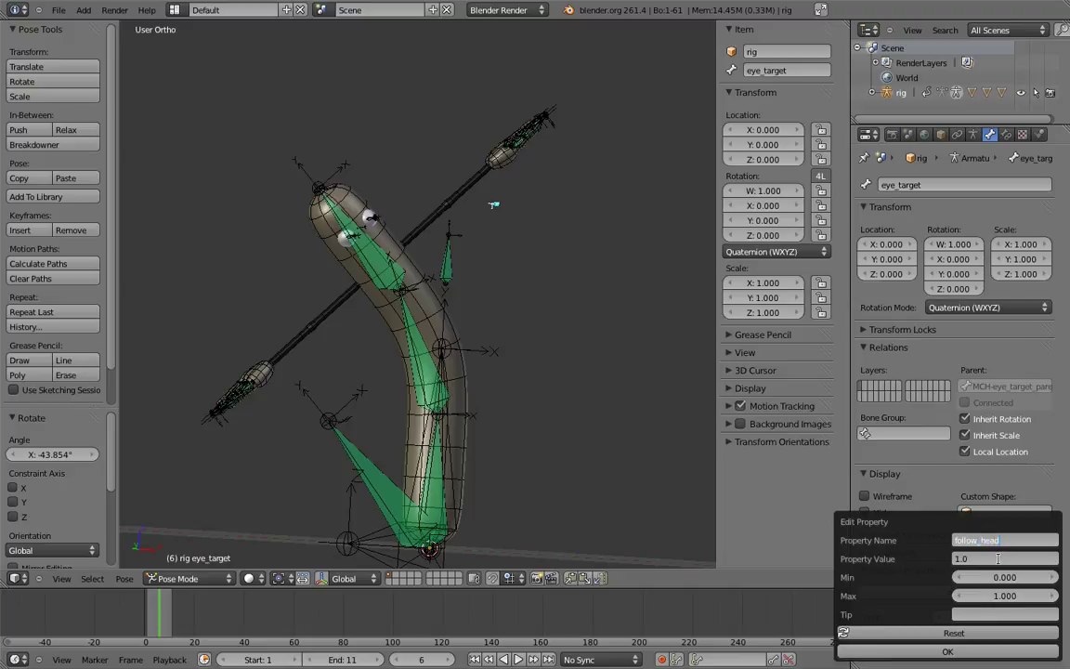
left_click(948, 651)
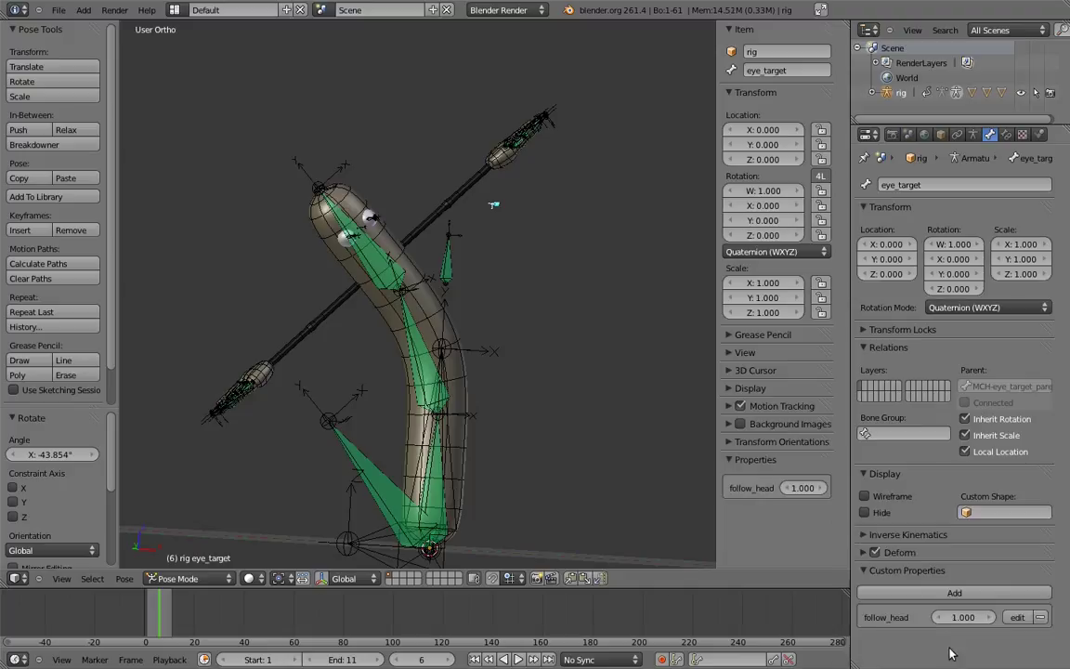
- Copy the data path of follow_head and add a driver to the Copy Transforms influence of MCH-eye_target_parent
right_click(807, 493)
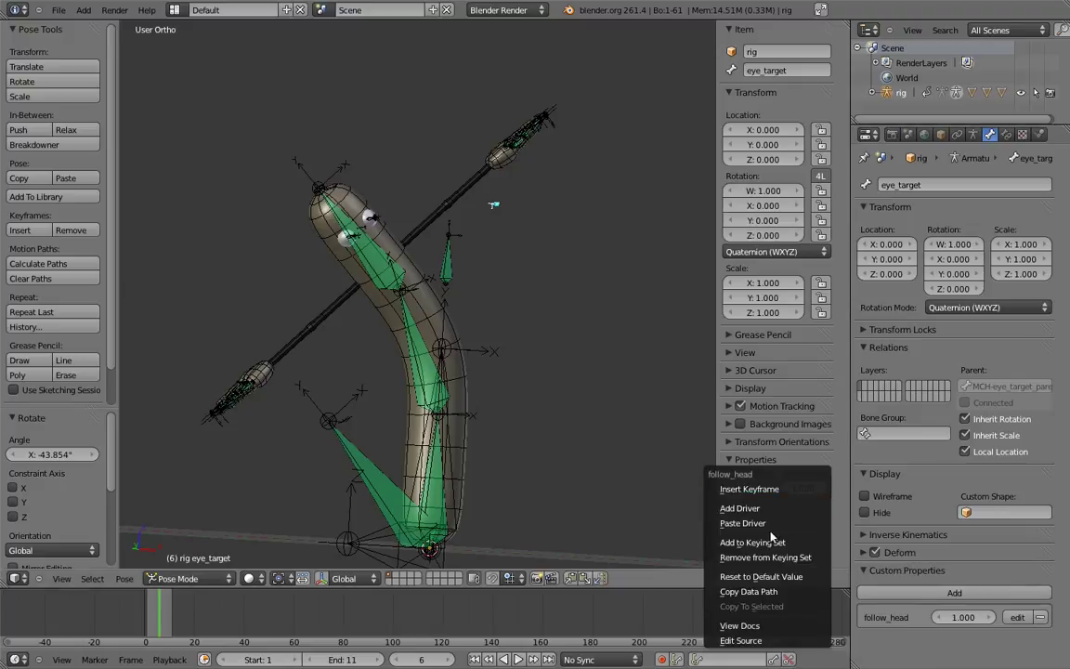
left_click(755, 591)
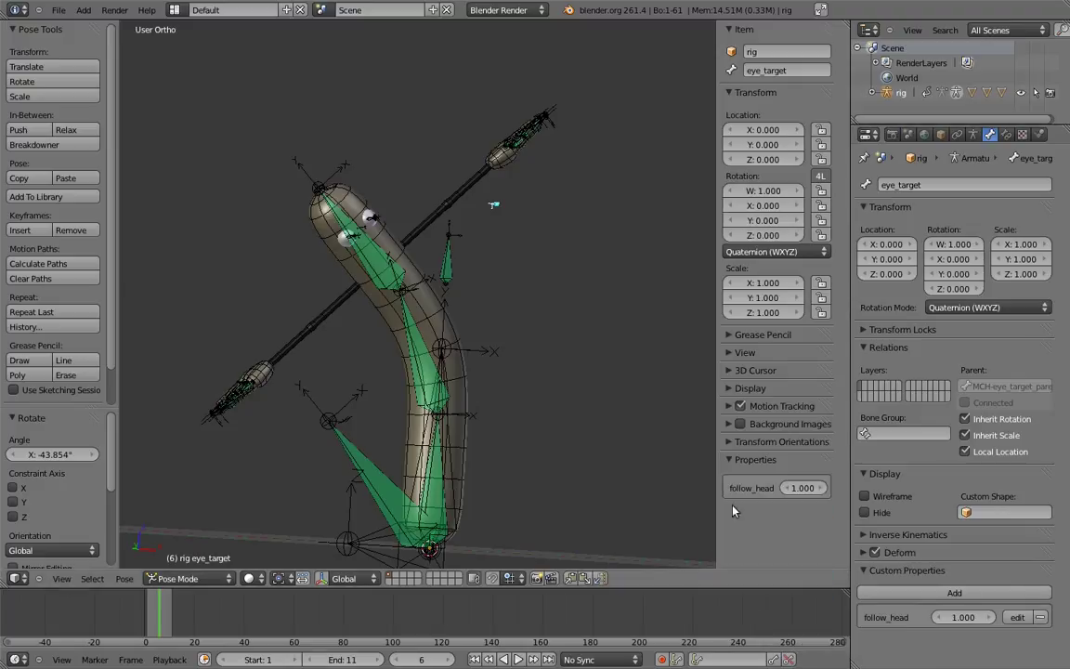
right_click(448, 252)
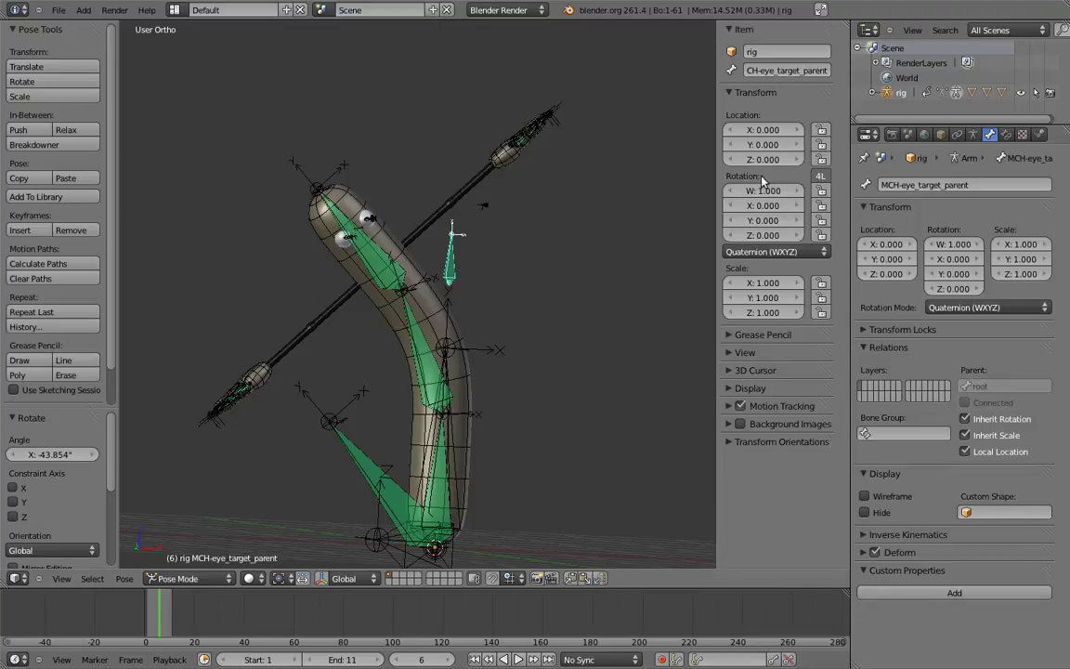
left_click(1006, 138)
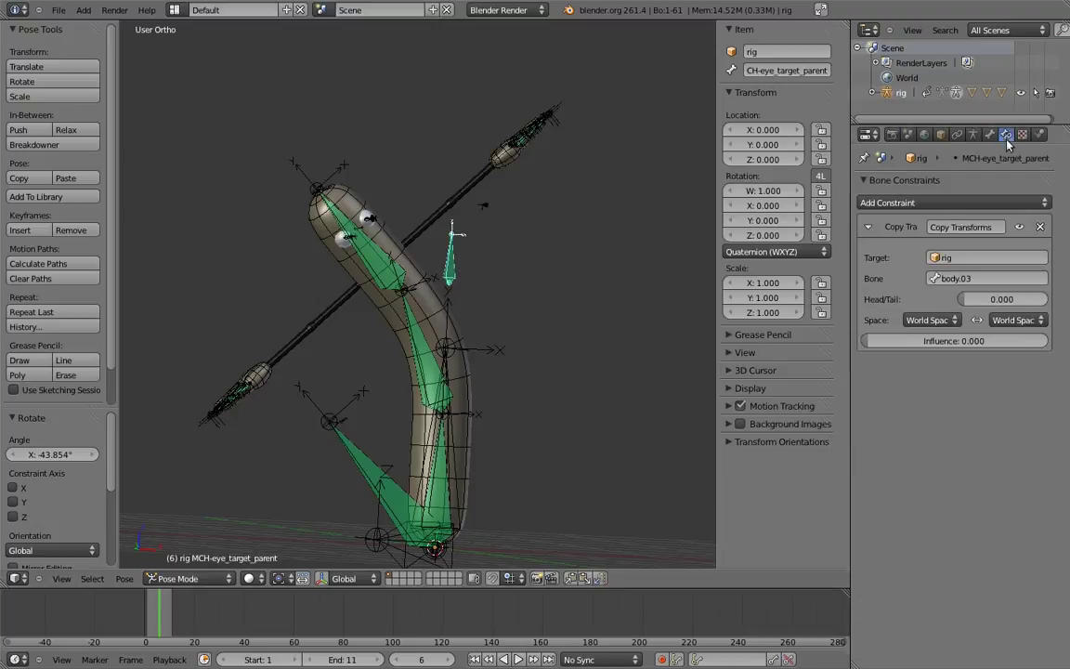
right_click(920, 342)
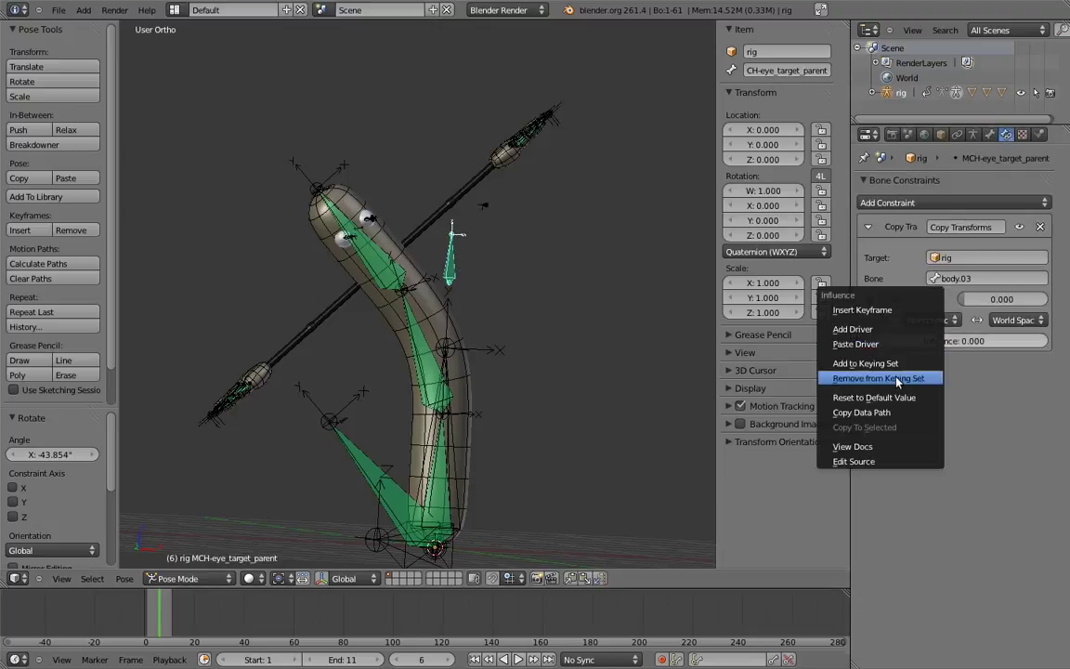
left_click(876, 330)
- Split the 3D view, turn one half into a Graph Editor in Drivers mode, and show the properties of the influence driver
left_click_drag(843, 25, 420, 54)
left_click(16, 578)
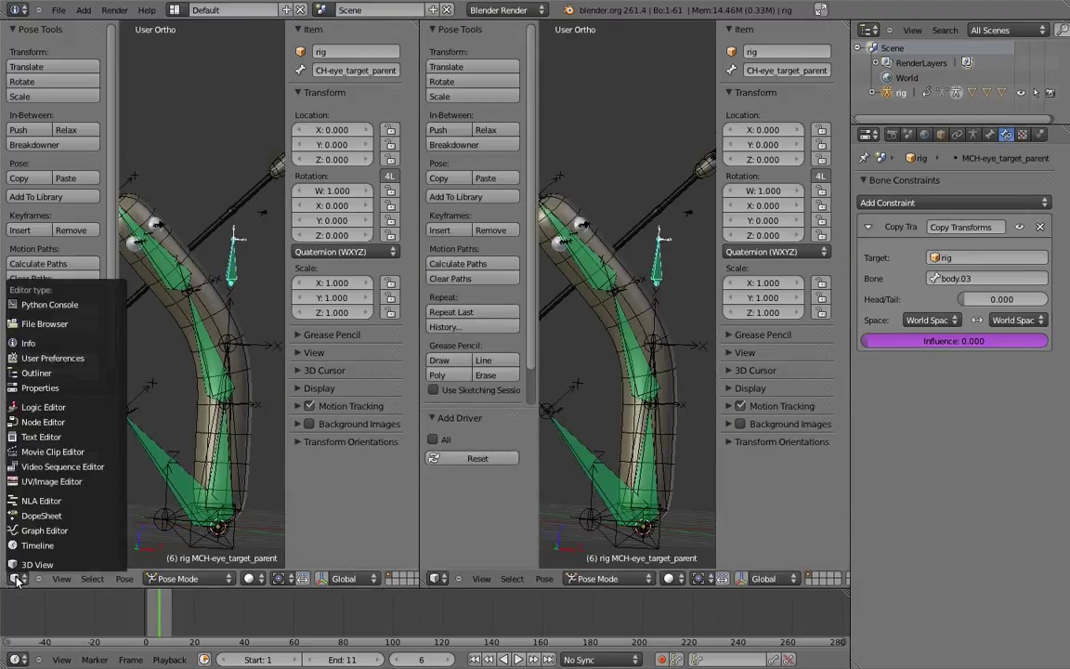
left_click(42, 530)
left_click(256, 578)
left_click(237, 548)
left_click(79, 57)
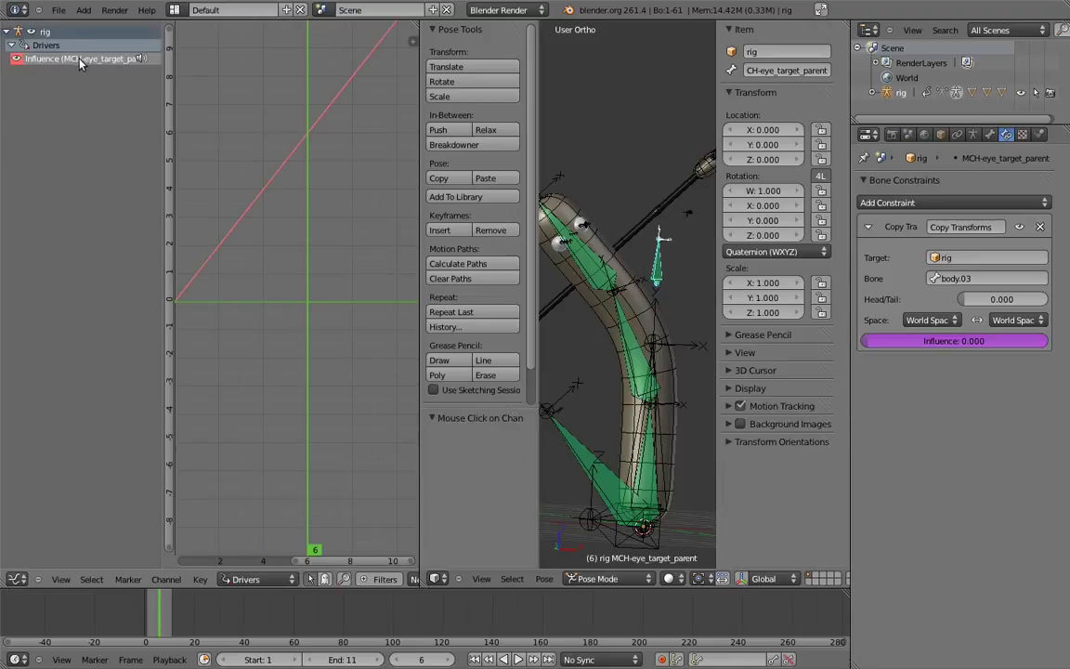
key("n")
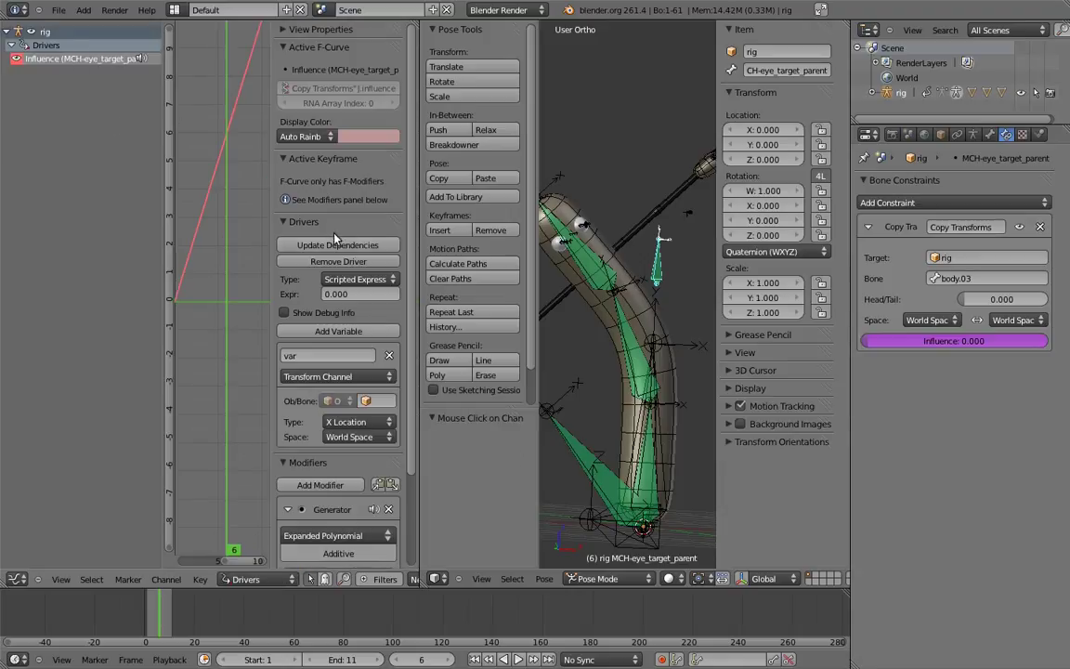
- Set the influence driver's type to Sum Values and its variable's type to Single Property
left_click(284, 47)
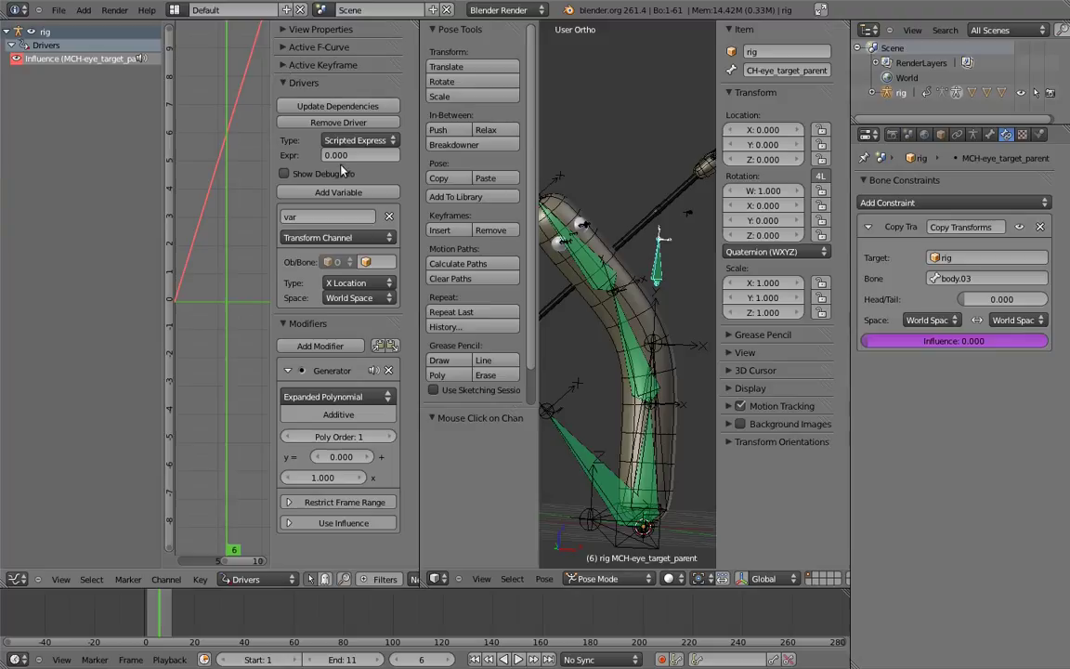
left_click(357, 139)
left_click(345, 108)
left_click(337, 236)
left_click(332, 213)
- Point the driver variable at the rig object with the copied follow_head data path, and update the driver's dependencies
left_click(384, 266)
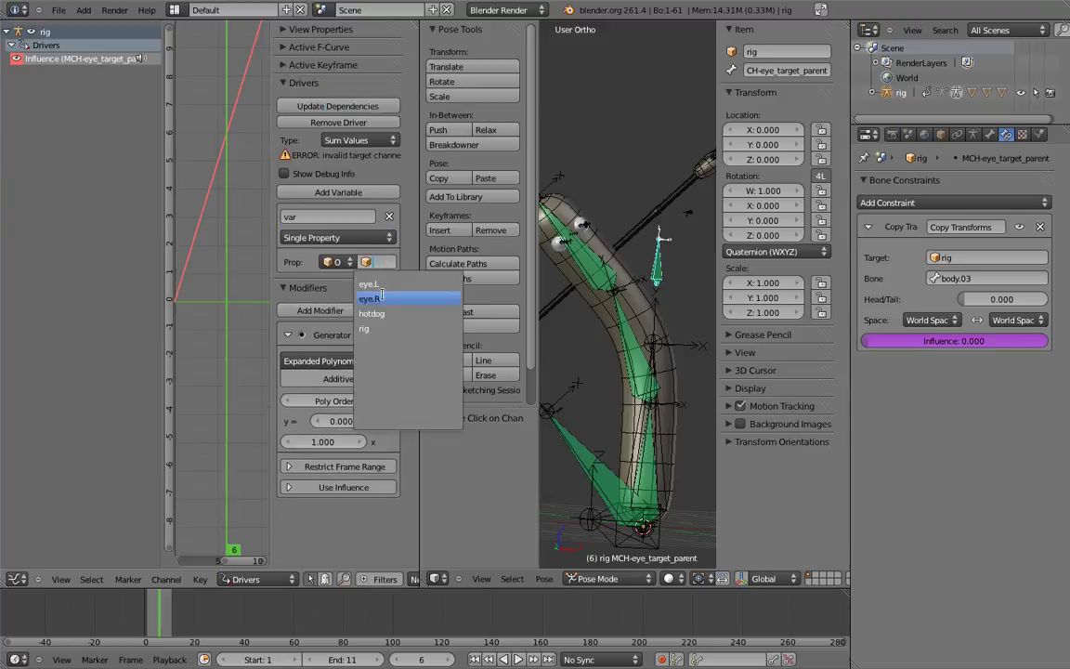
left_click(372, 294)
key("ctrl+v")
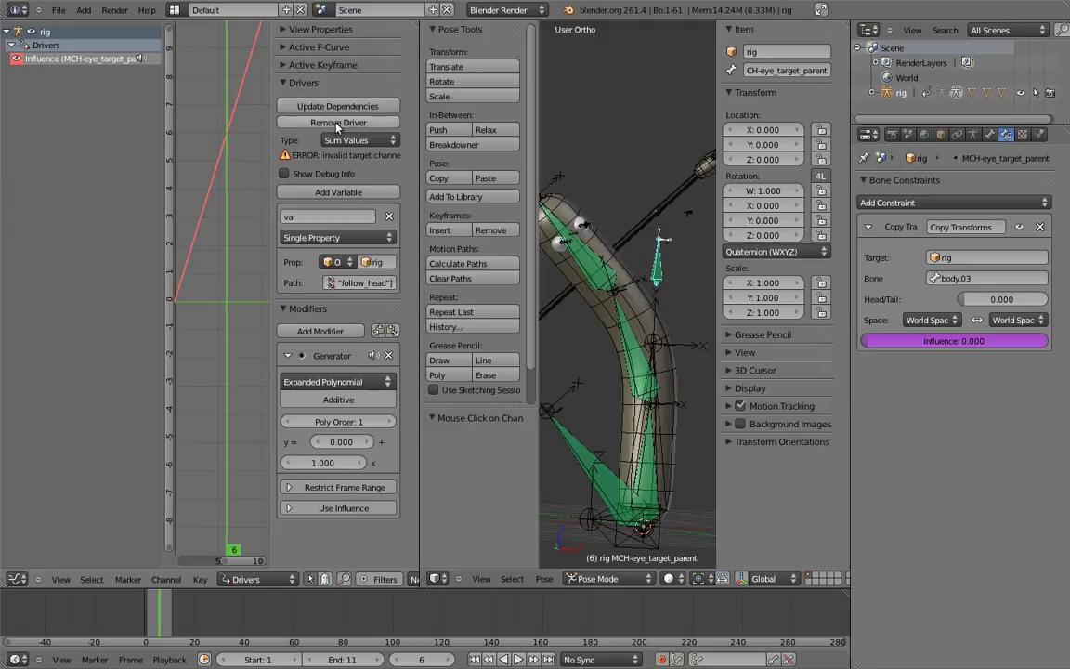
left_click(334, 106)
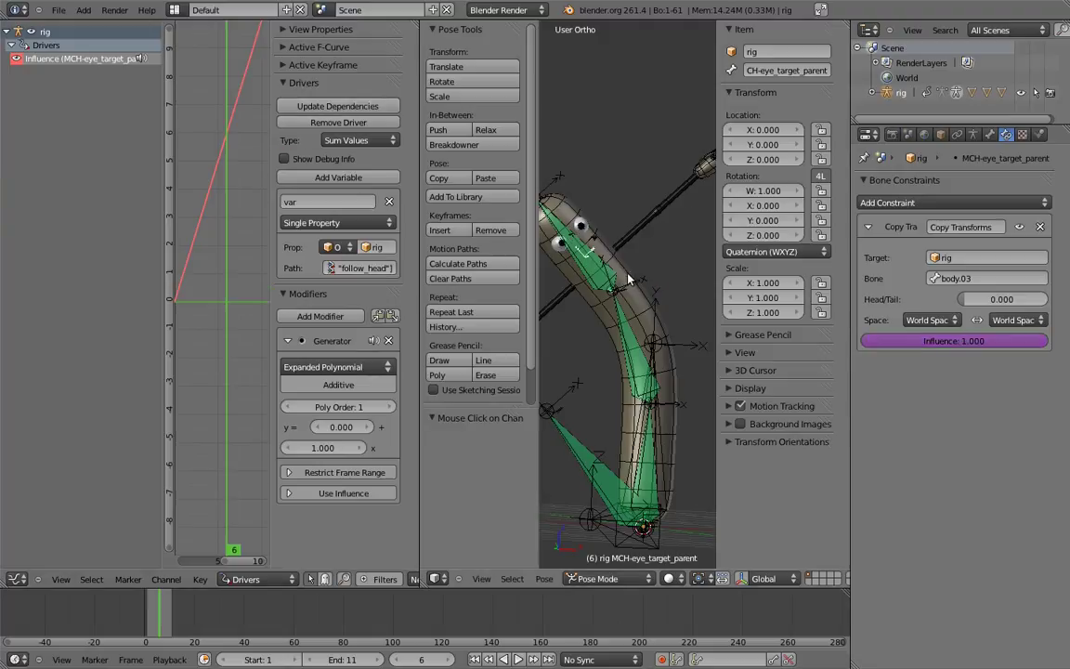
- Try out the follow_head slider on the eye_target bone and widen the 3D view
right_click(622, 236)
left_click_drag(806, 488, 507, 484)
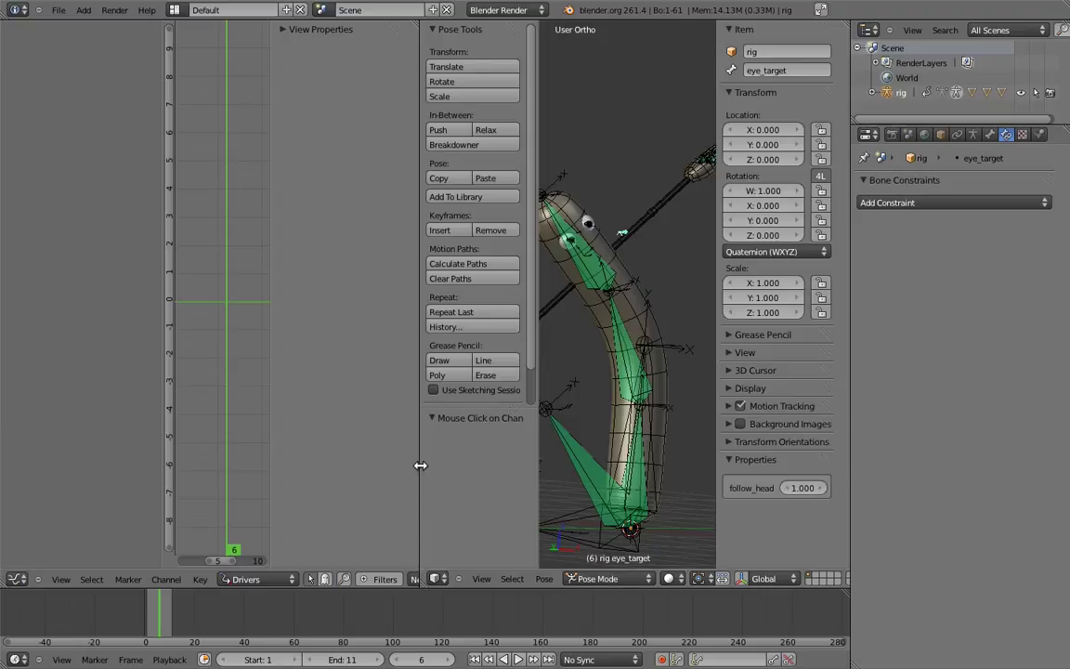
left_click_drag(420, 469, 316, 467)
- Go to frame 1, clear the rotation of all bones, and deselect them
left_click(428, 659)
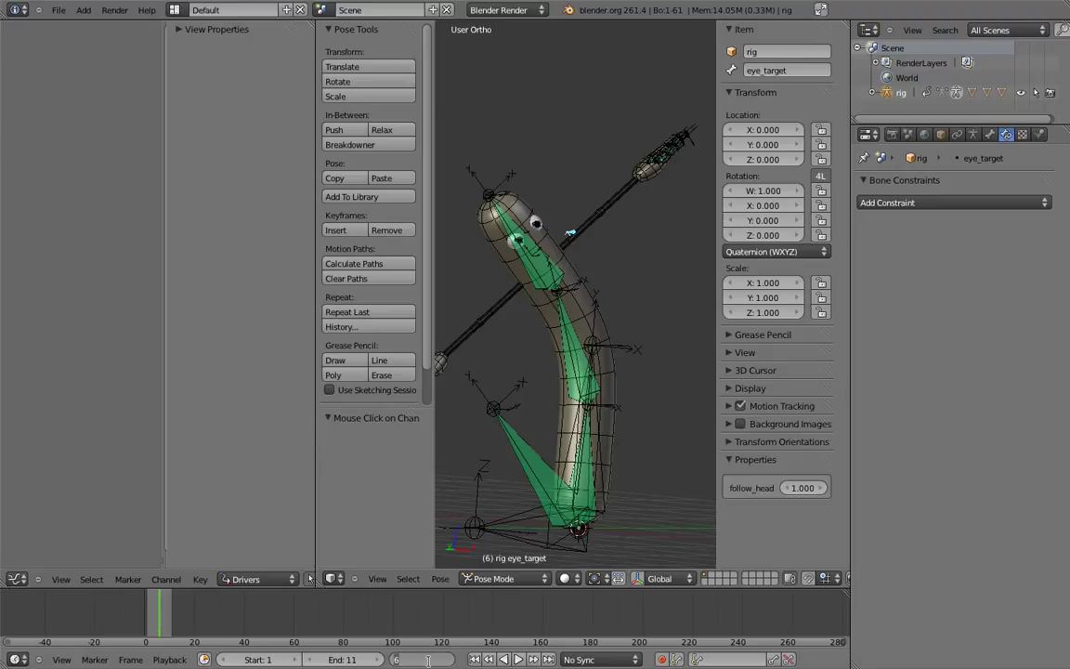
type("1")
key("Return")
key("a")
key("a")
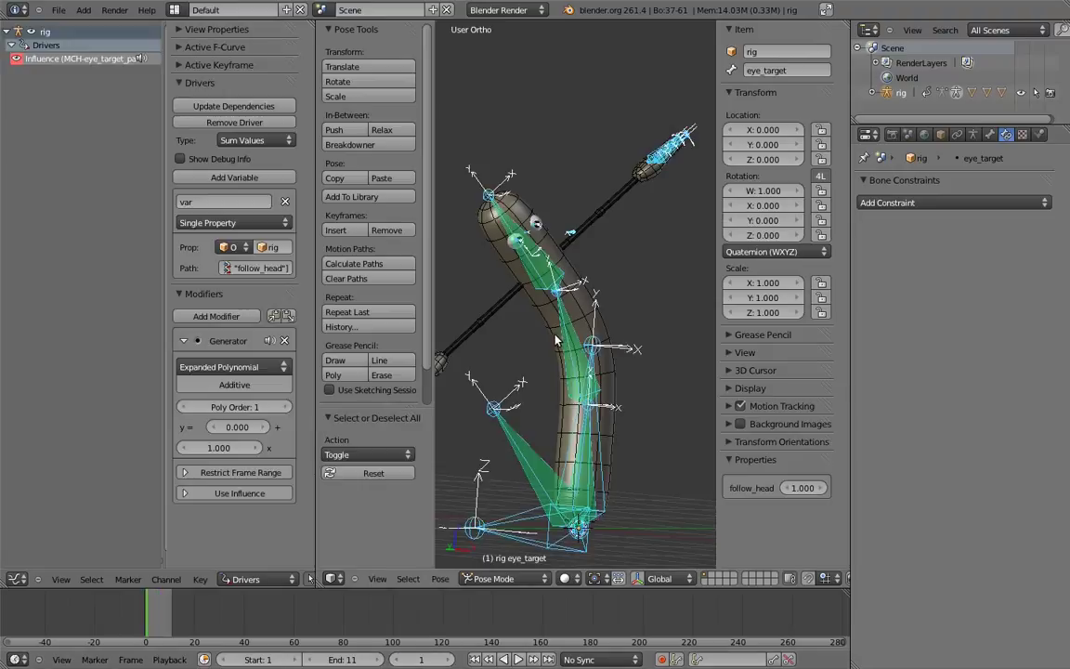
key("alt+r")
key("a")
- Insert a rotation keyframe for the eye.L and eye.R bones at frame 1
key("KP_7")
scroll(581, 334, "up", 4)
scroll(621, 346, "up", 3)
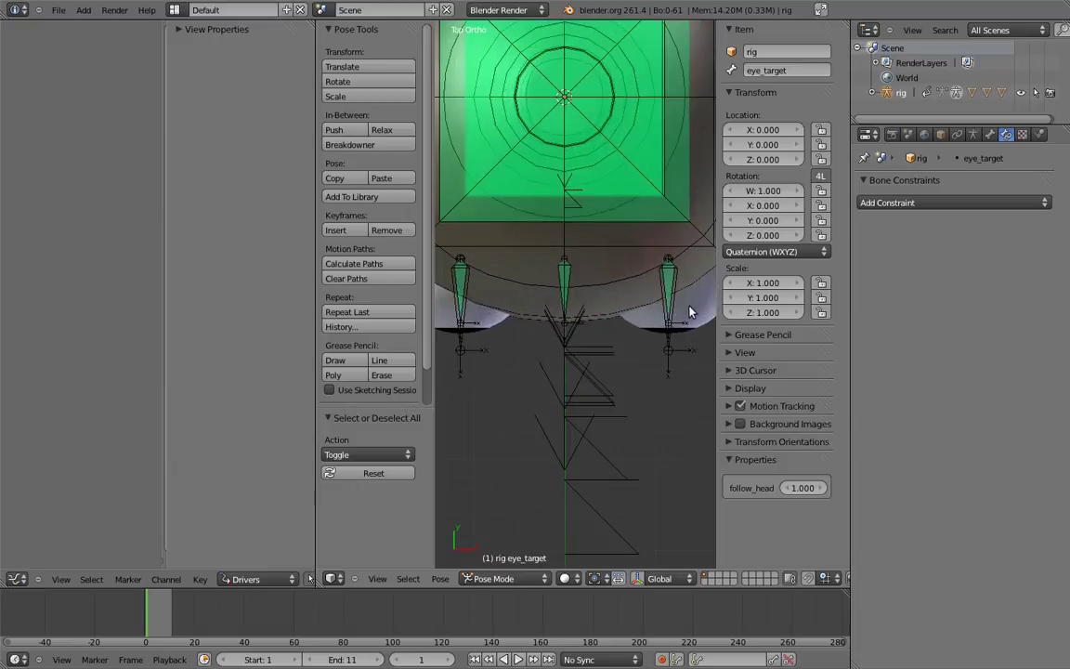
right_click(674, 305)
right_click(464, 354, "shift")
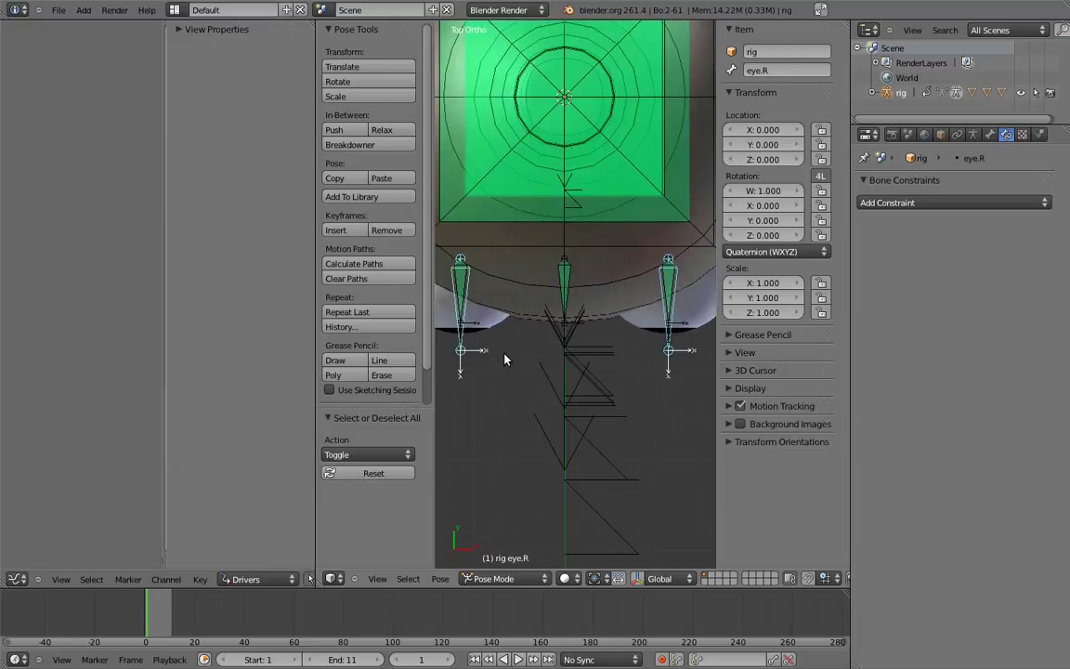
key("i")
left_click(497, 356)
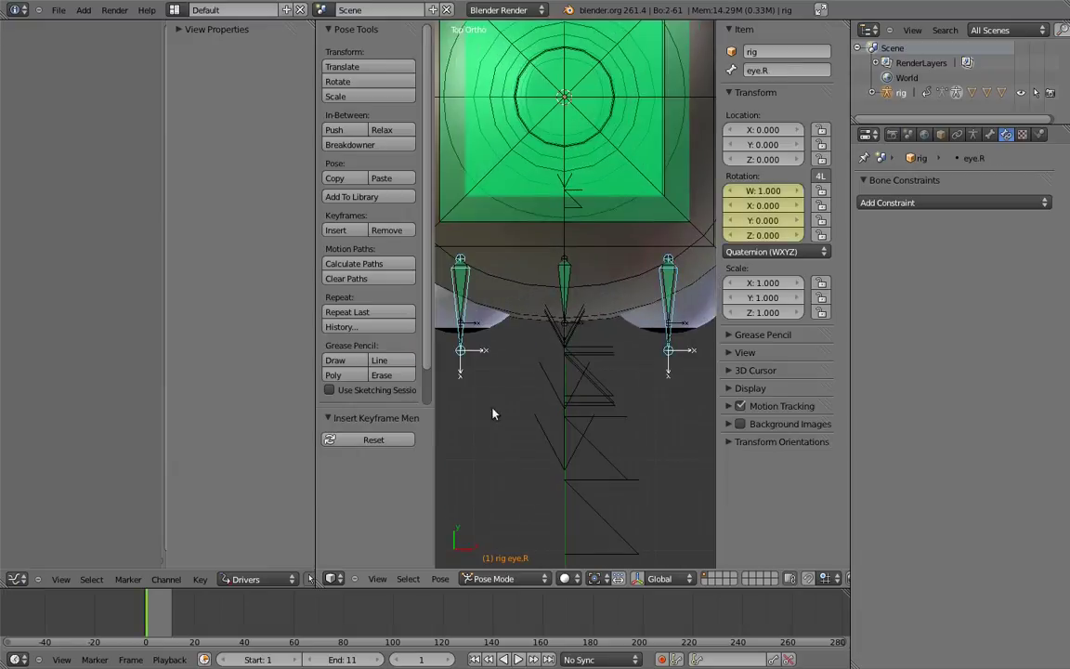
- At frame 11, rotate eye.R and eye.L 90 degrees inward towards each other and insert a rotation keyframe for both
left_click(428, 658)
key("Return")
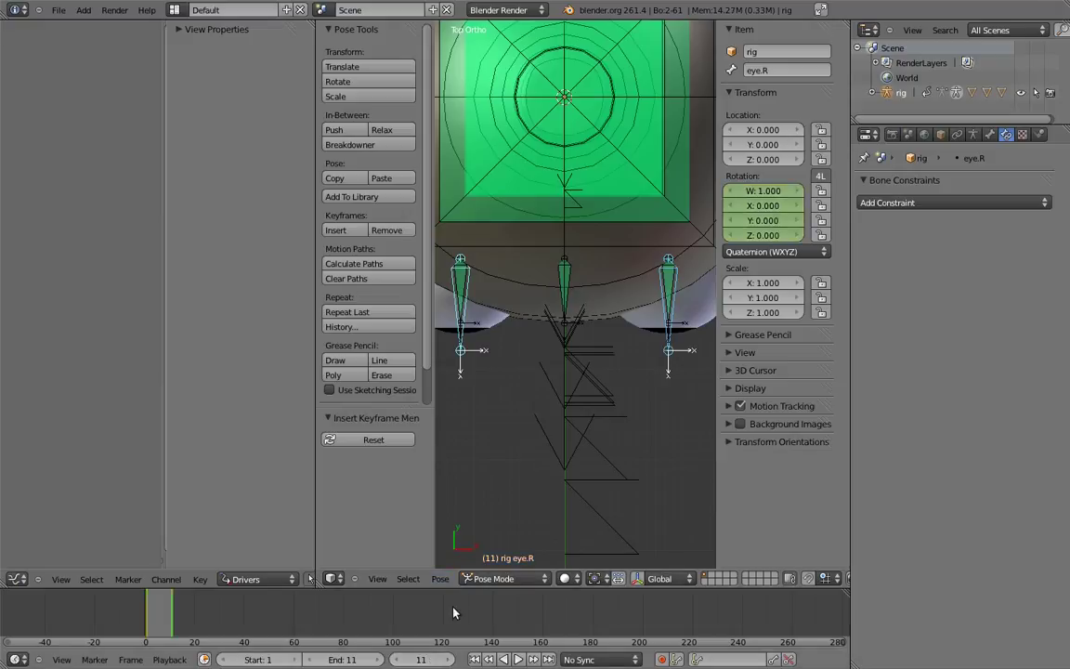
key("r")
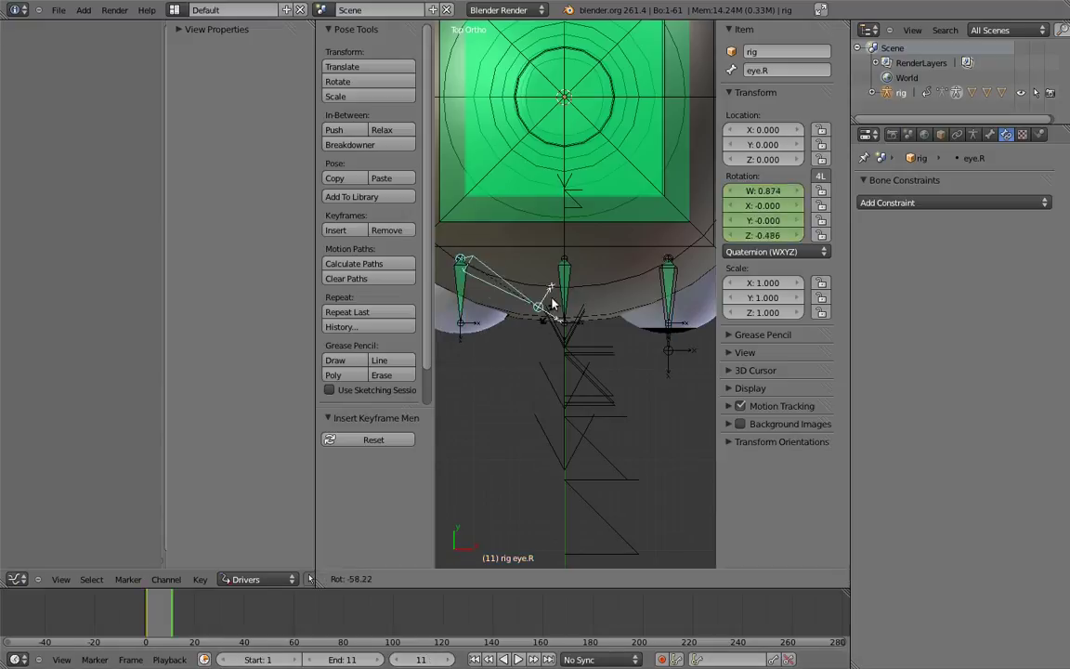
left_click(555, 265)
right_click(669, 320)
key("r")
left_click(534, 270, "ctrl")
right_click(528, 257, "shift")
key("i")
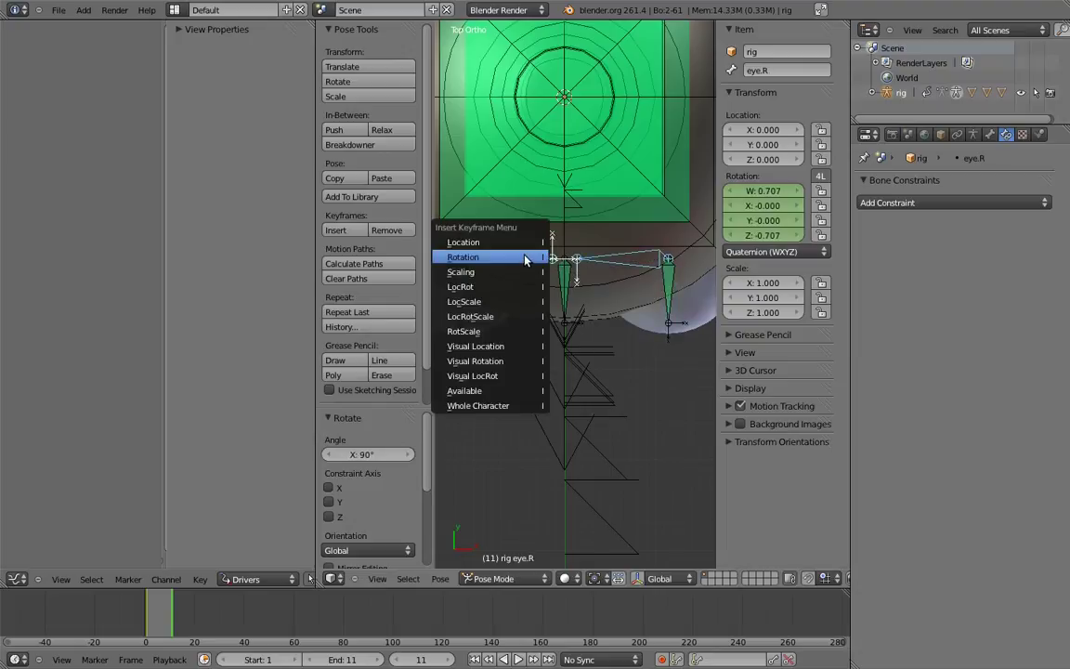
left_click(525, 257)
- Change the Graph Editor to a DopeSheet in Action Editor mode and set the interpolation of all the eye keyframes
left_click(17, 578)
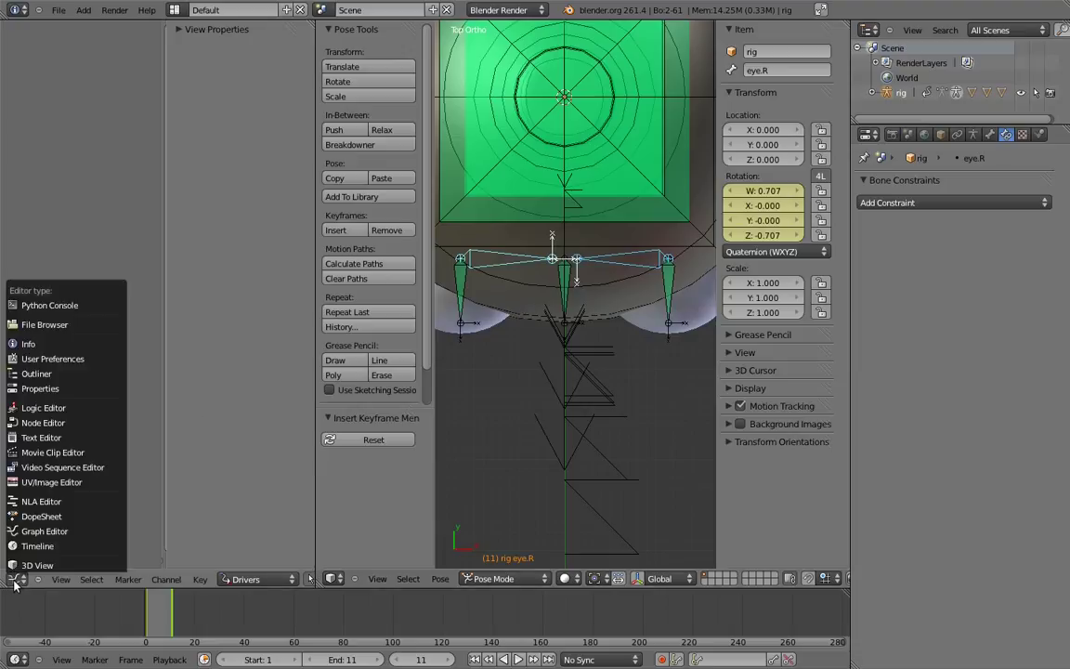
left_click(36, 518)
left_click(253, 579)
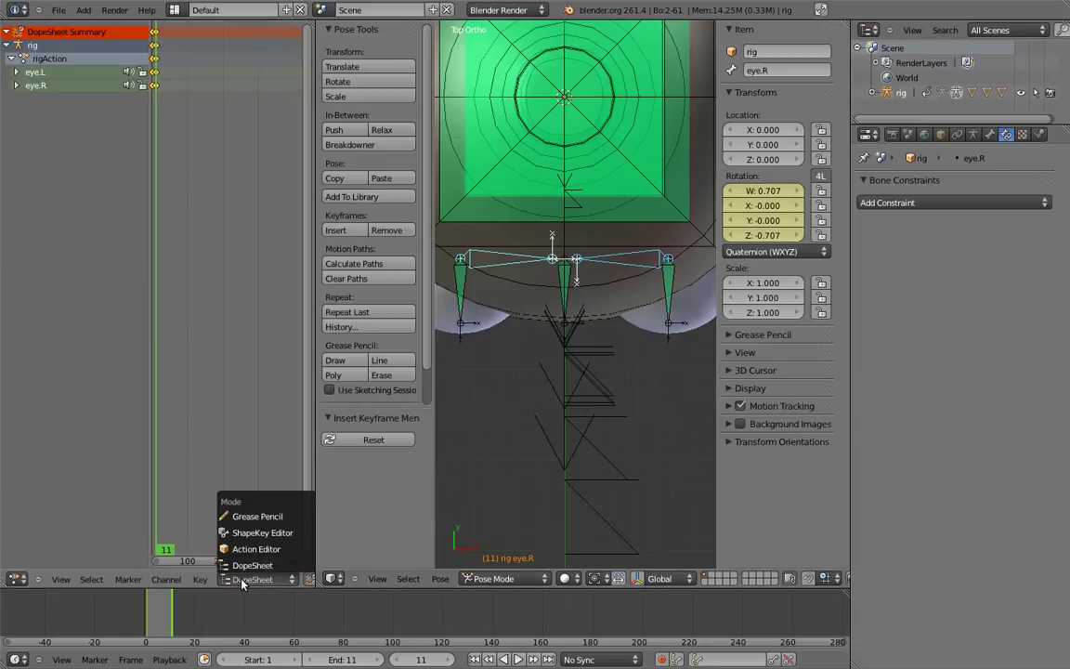
left_click(243, 551)
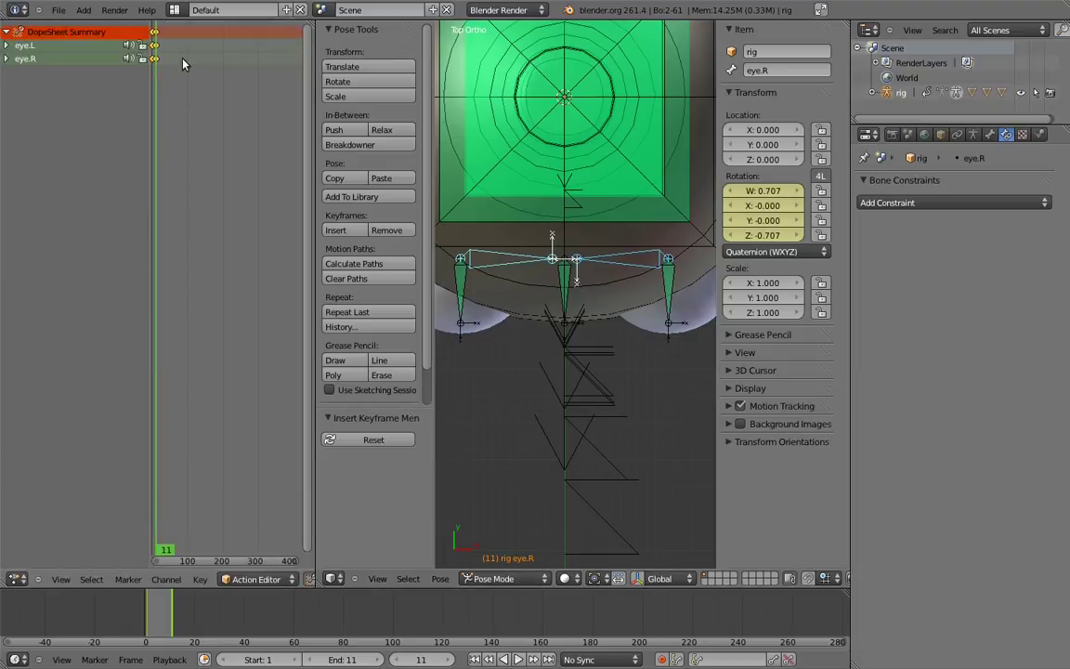
key("a")
key("t")
left_click(162, 75)
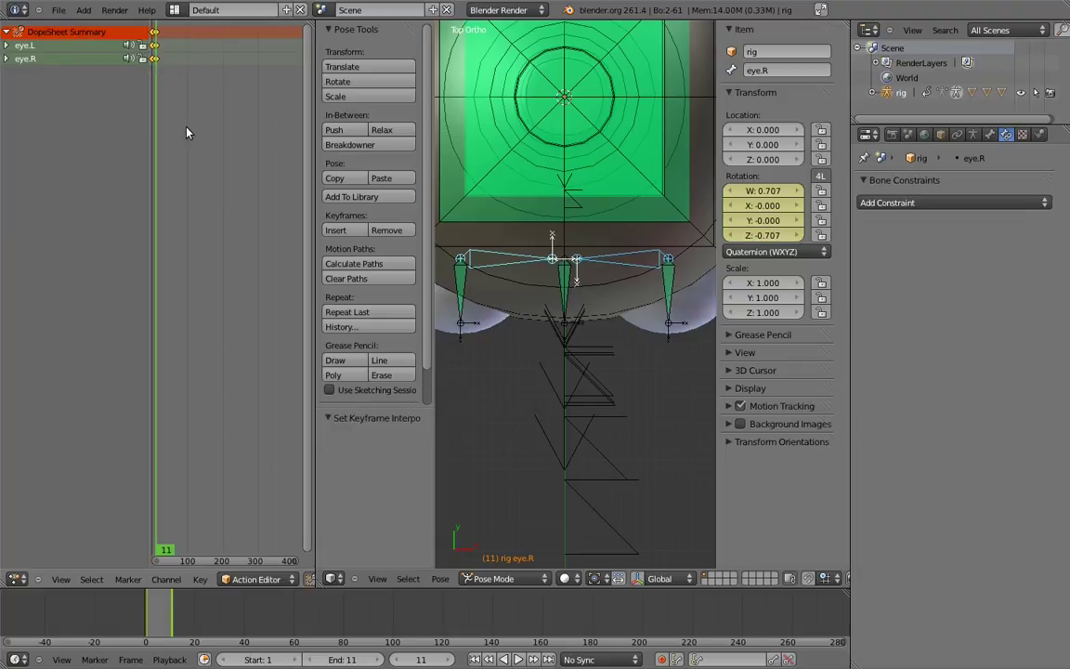
- Rename the rig's action eye_cross and unlink it from the rig
scroll(158, 580, "right", 8, "ctrl")
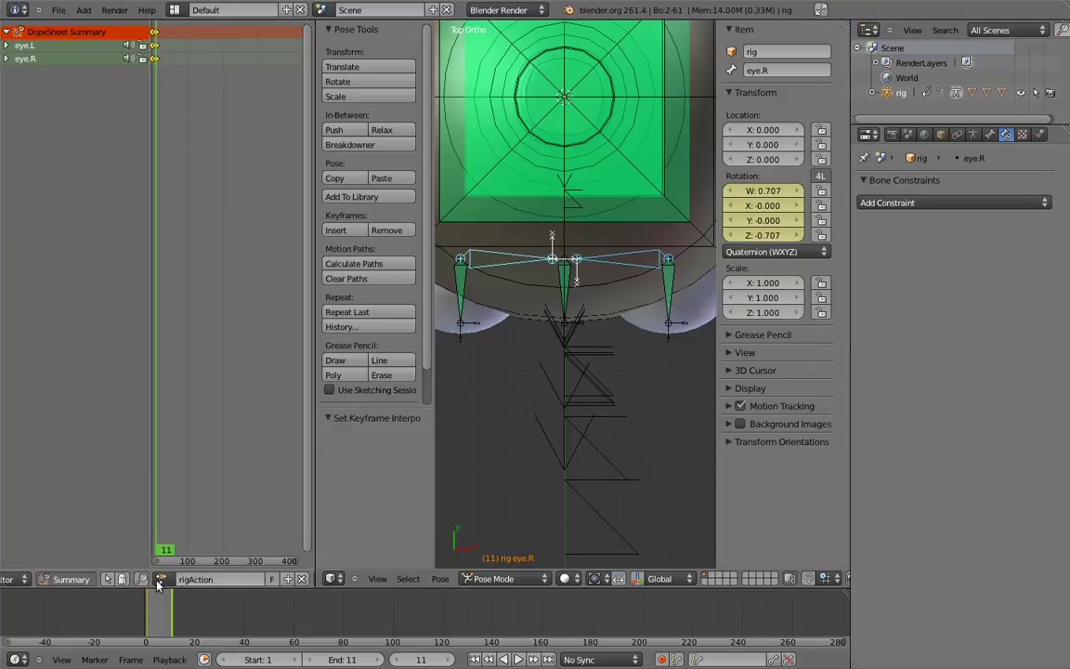
left_click(234, 583)
type("eye_cross")
left_click(299, 577)
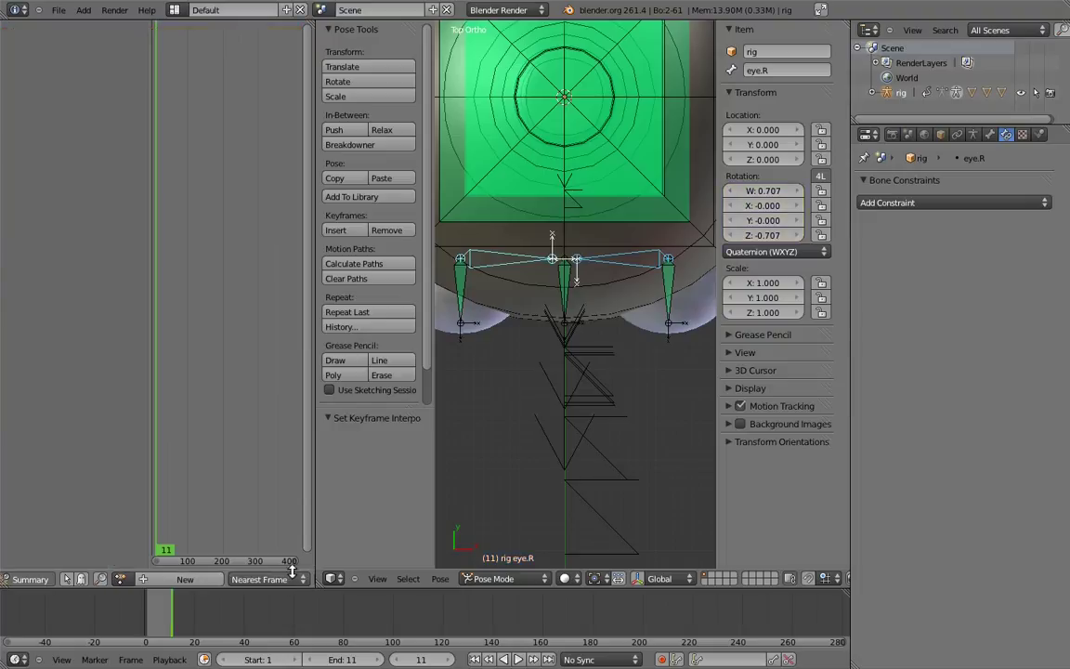
- Merge the Action Editor area back into the 3D view and clear the rotation of all bones
left_click_drag(327, 587, 258, 512)
key("a")
key("a")
key("alt+r")
key("a")
- Add an Action constraint to the eye.R bone with eye_target as its target
middle_click_drag(423, 318, 436, 296)
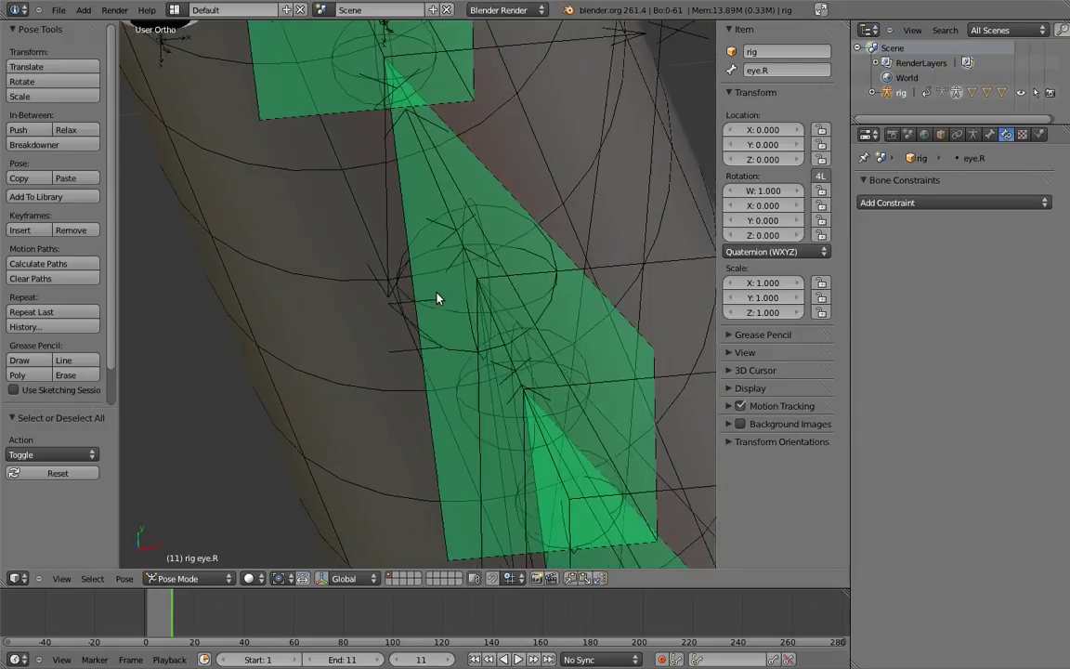
key("KP_1")
middle_click_drag(430, 246, 417, 349, "shift")
scroll(447, 222, "down", 5)
middle_click_drag(440, 284, 352, 379)
right_click(237, 426)
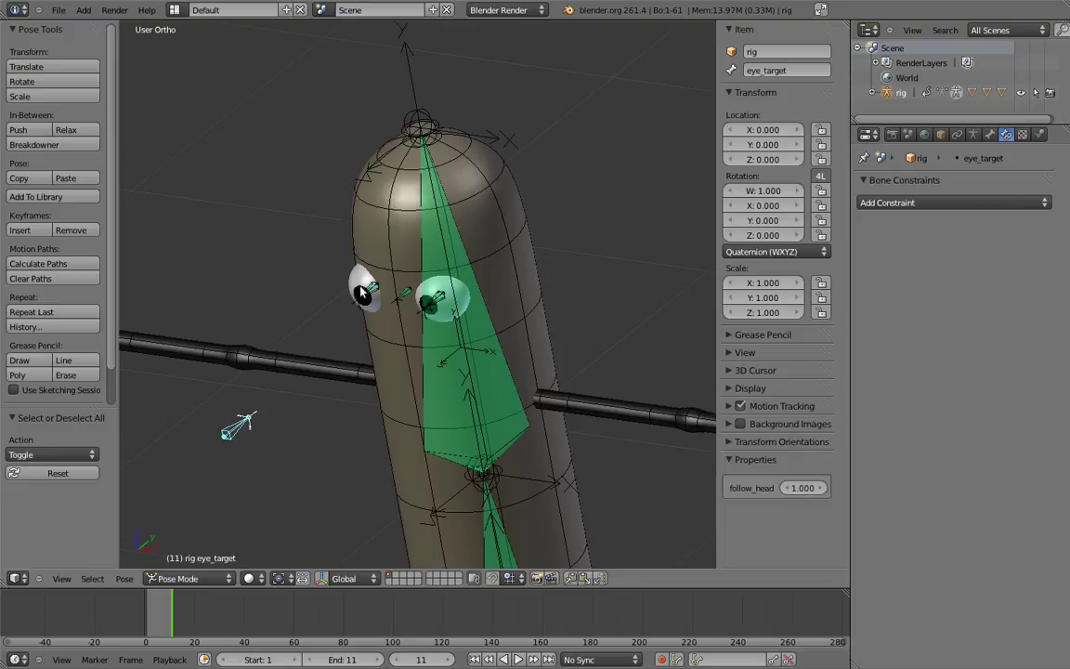
scroll(239, 426, "up", 3)
middle_click_drag(325, 298, 406, 252)
right_click(406, 257)
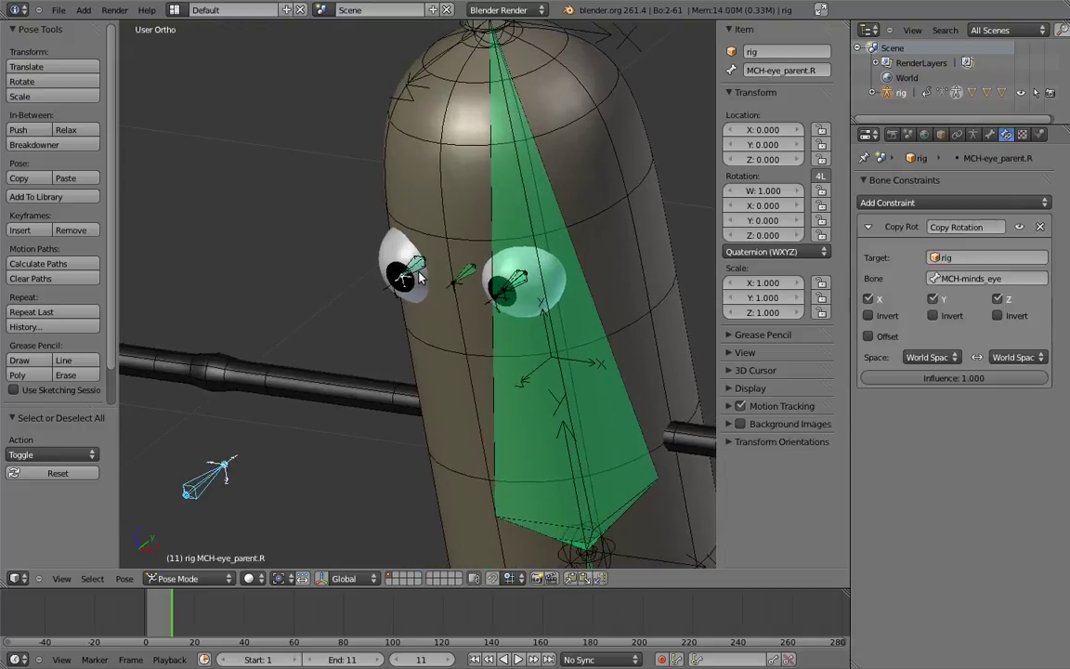
right_click(419, 277)
right_click(214, 473)
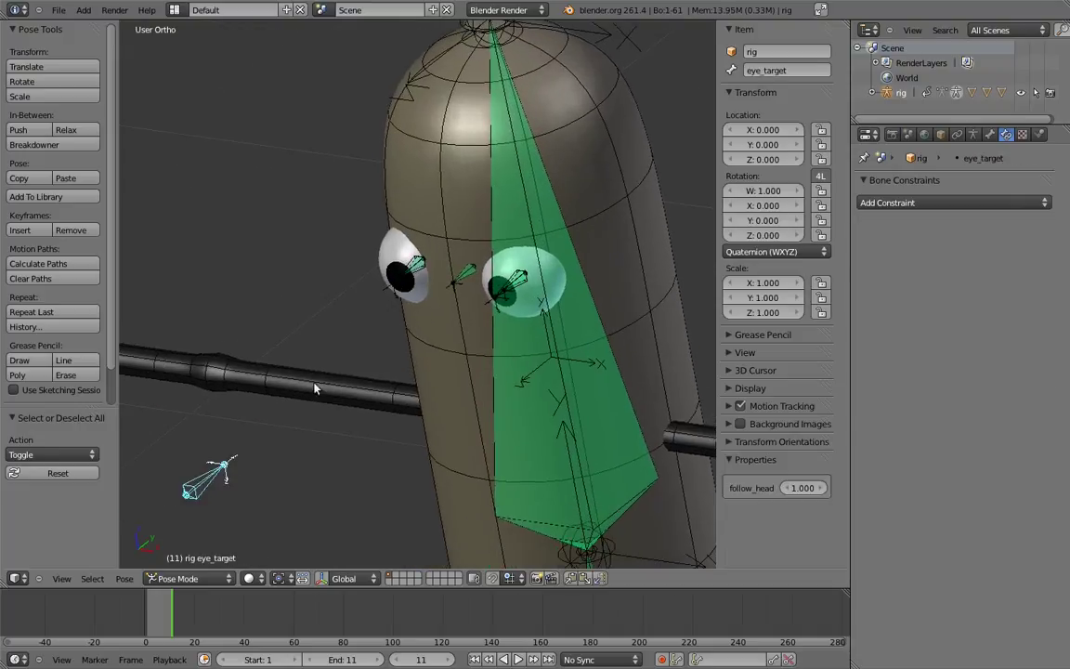
right_click(419, 277, "shift")
key("ctrl+shift+c")
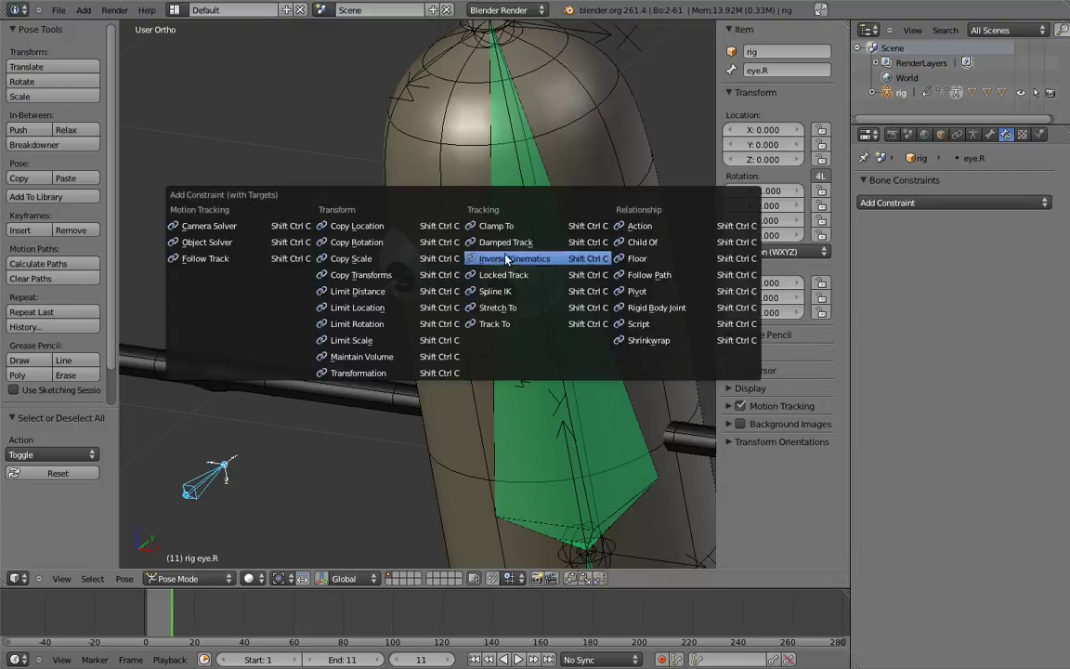
left_click(576, 205)
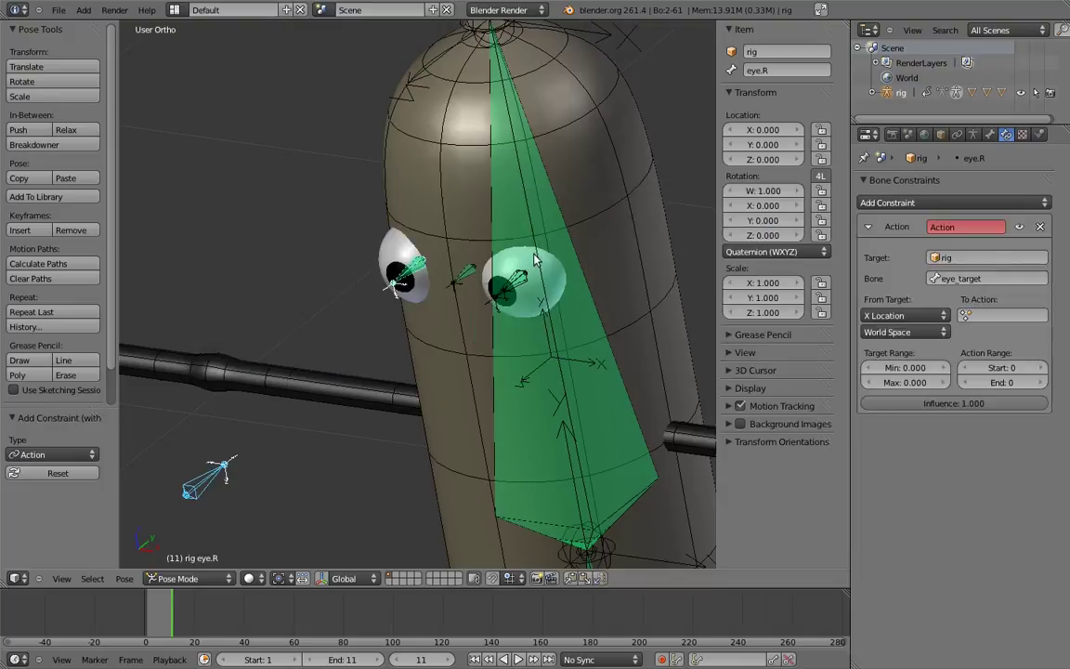
- Make eye.R's Action constraint use the eye_cross action, driven by the target's X Scale in Local Space
left_click(1003, 316)
left_click(988, 354)
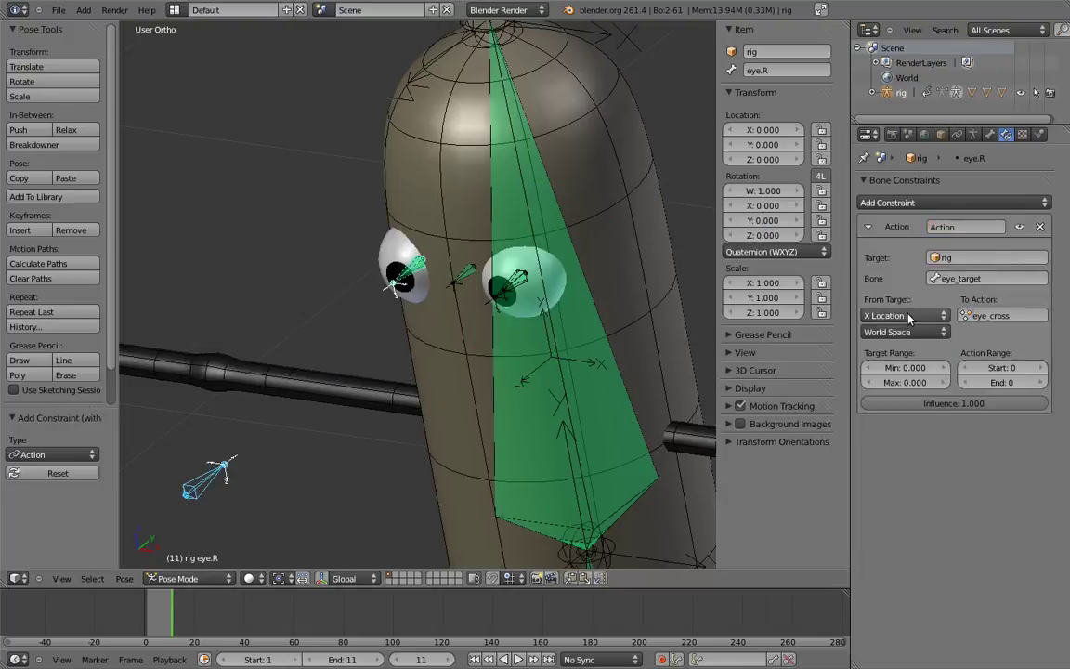
left_click(908, 316)
left_click(897, 204)
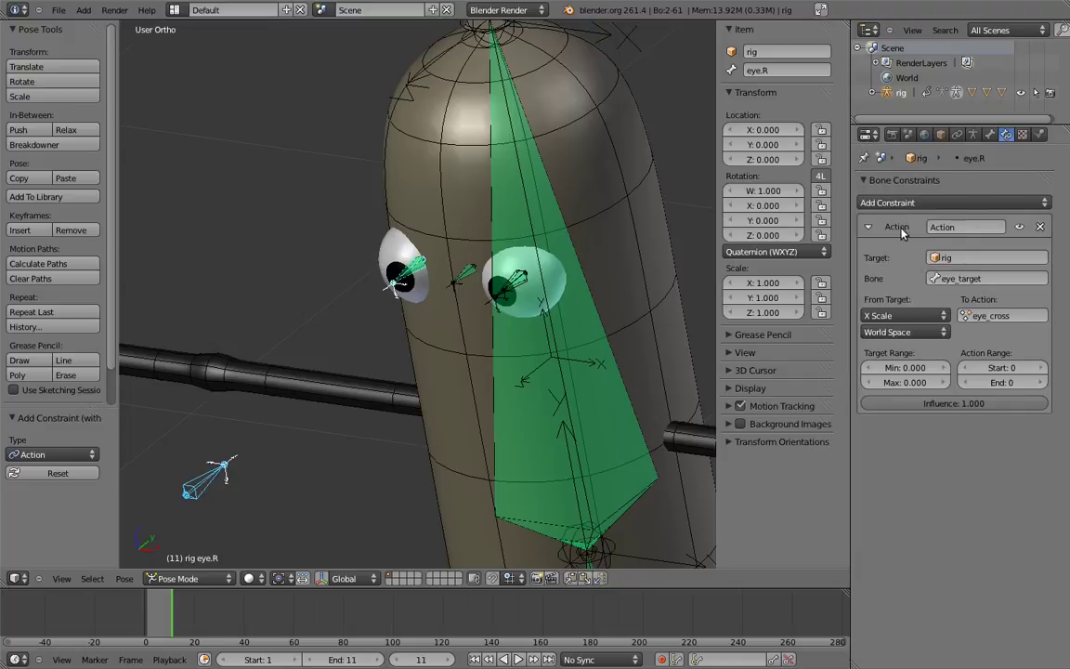
left_click(916, 336)
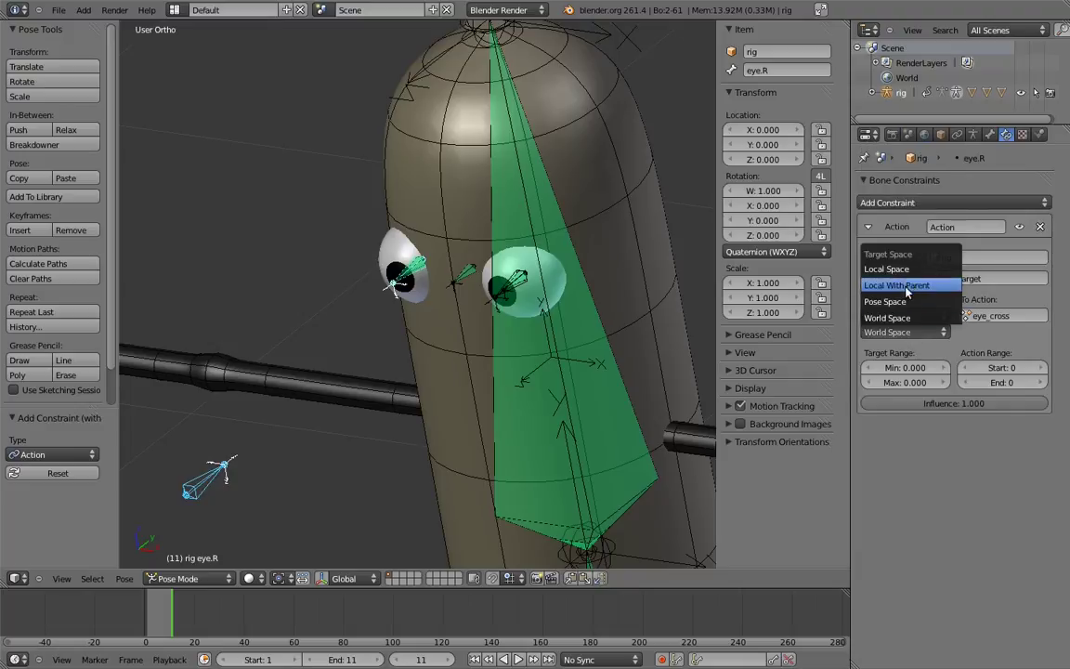
left_click(905, 269)
- Set the constraint's target range to a minimum of 1 and a maximum of 0.5
left_click(922, 368)
type("1")
key("Return")
left_click(917, 383)
type("0.5")
key("Return")
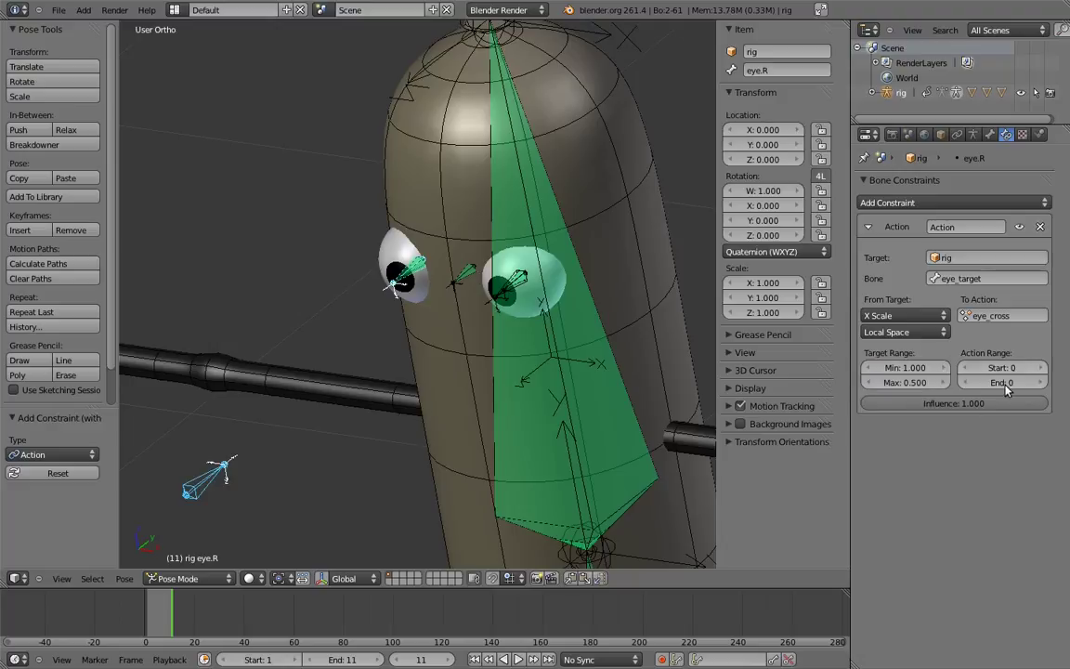
- Set the constraint's action range to start at frame 1 and end at frame 11
left_click(1018, 368)
type("1")
key("Return")
left_click(1017, 381)
type("11")
key("Return")
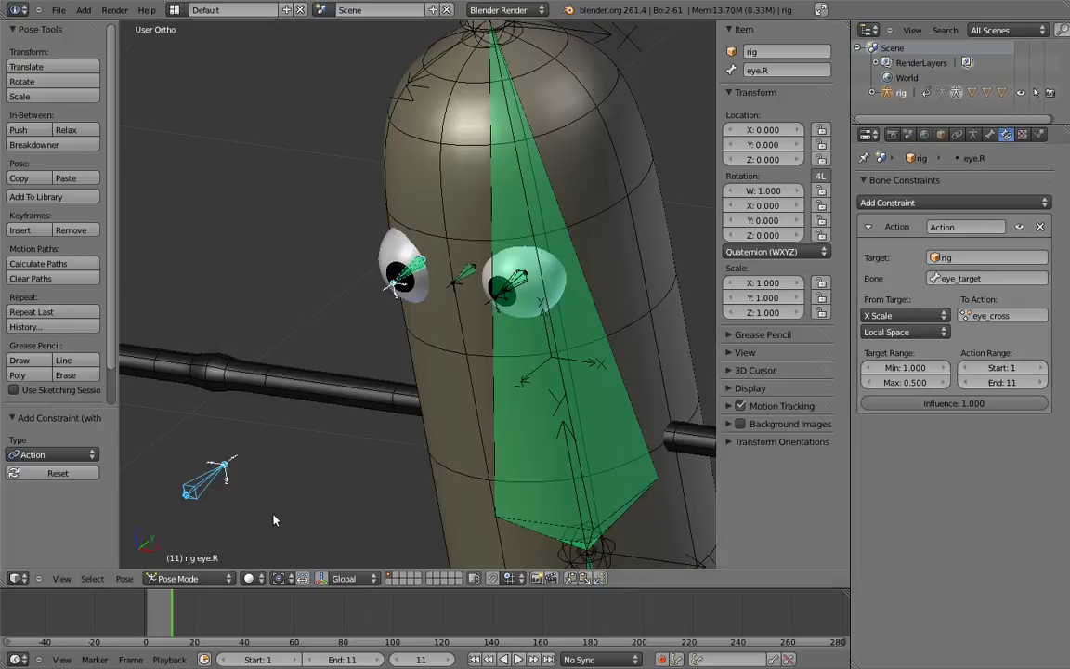
- Test the constraint on eye.R by temporarily scaling eye_target down, then cancel the scaling
right_click(214, 488)
key("s")
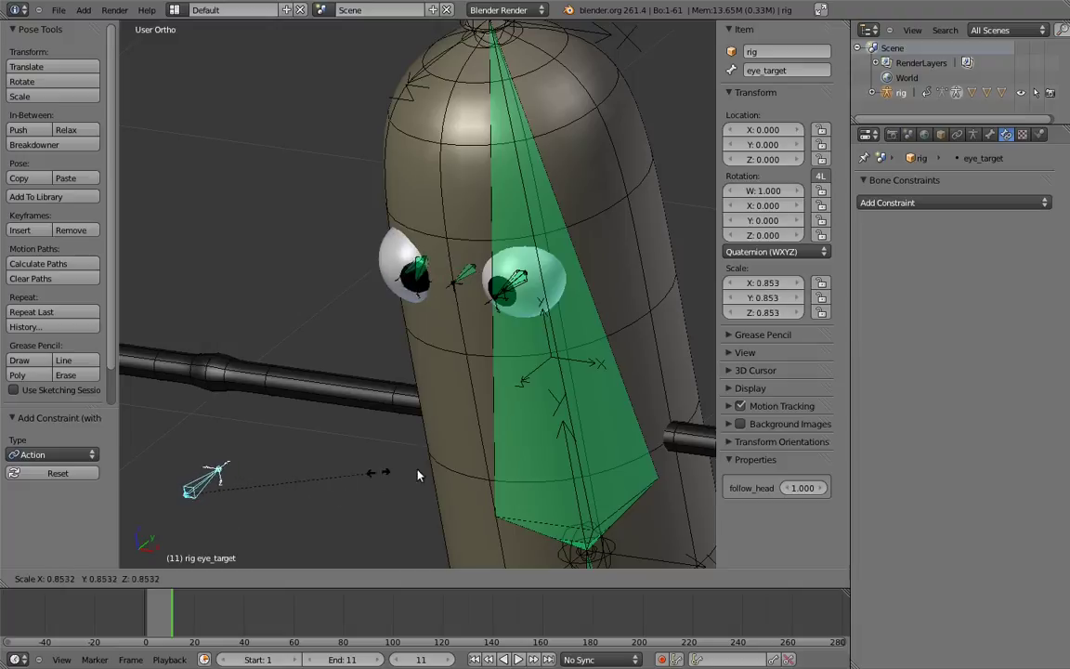
key("Escape")
- Copy the Action constraint from eye.R to eye.L
scroll(442, 362, "up", 4)
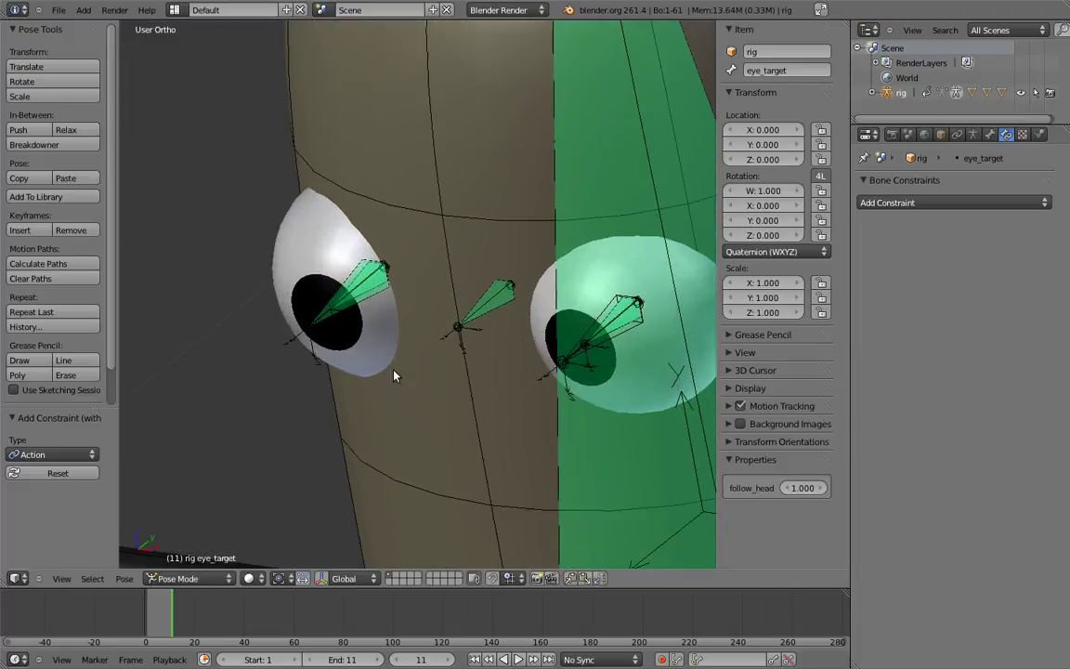
right_click(346, 275)
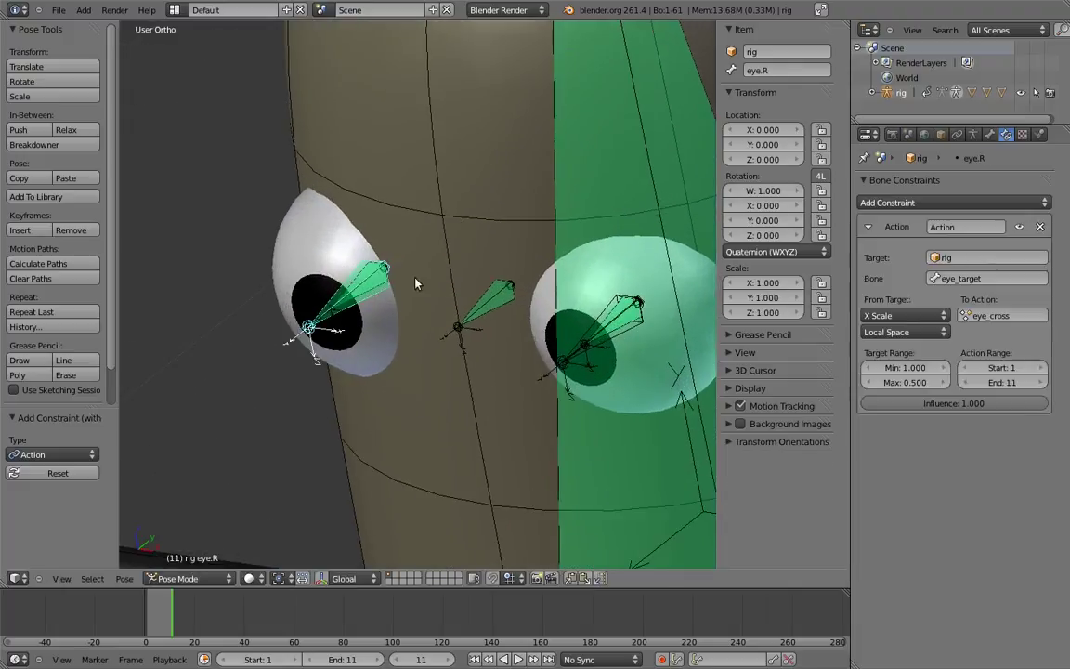
right_click(627, 339)
right_click(608, 344)
right_click(609, 345)
right_click(611, 346)
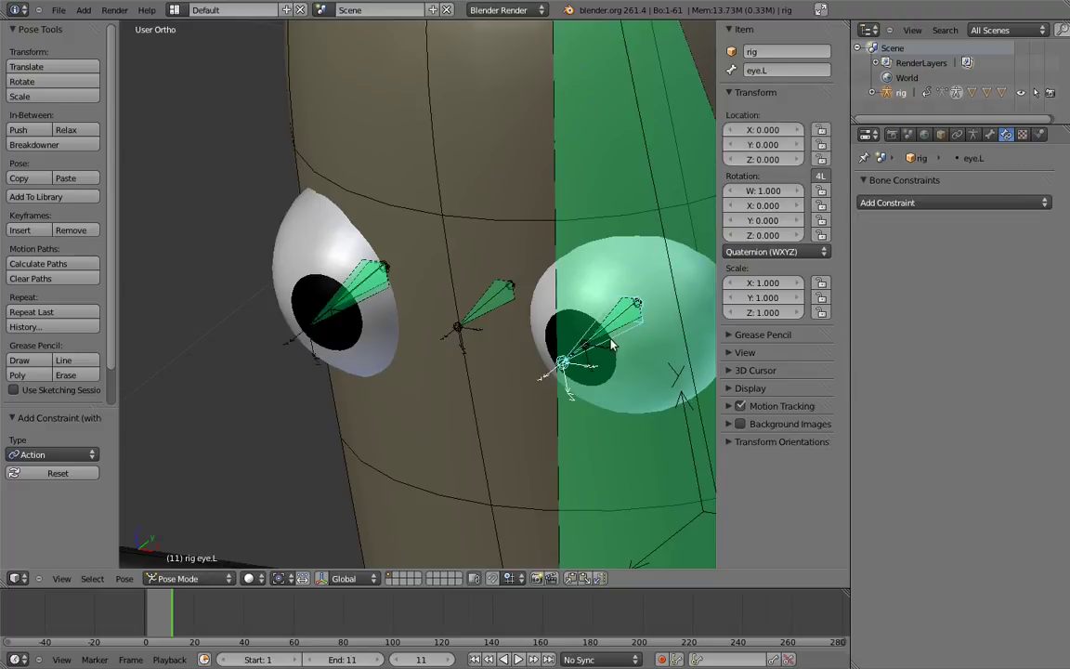
right_click(348, 276)
left_click(124, 577)
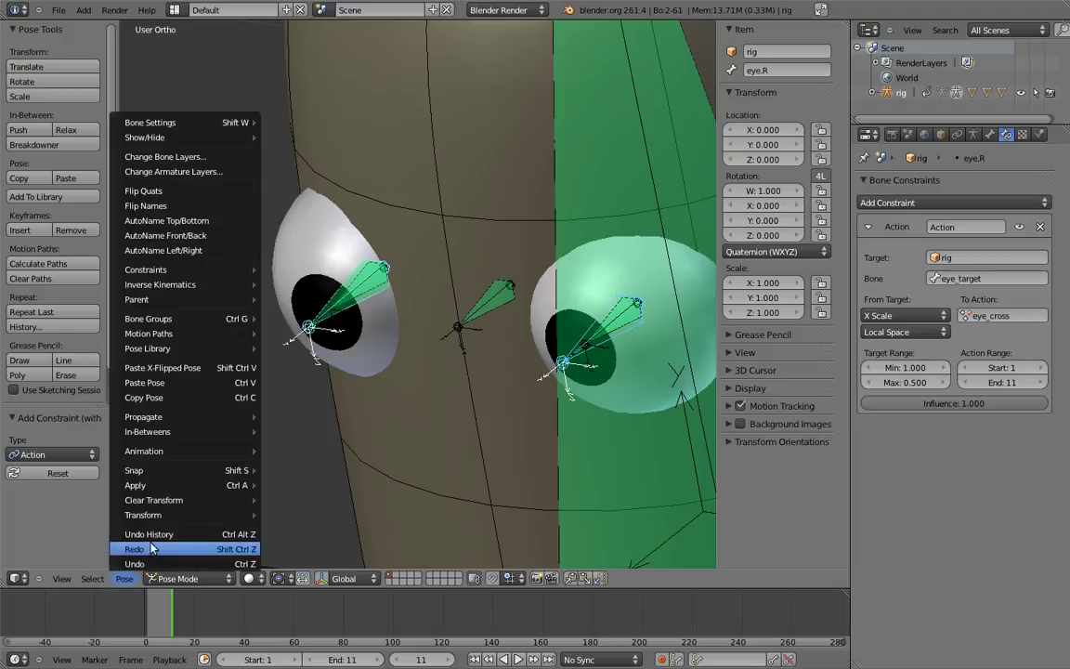
mouse_move(181, 273)
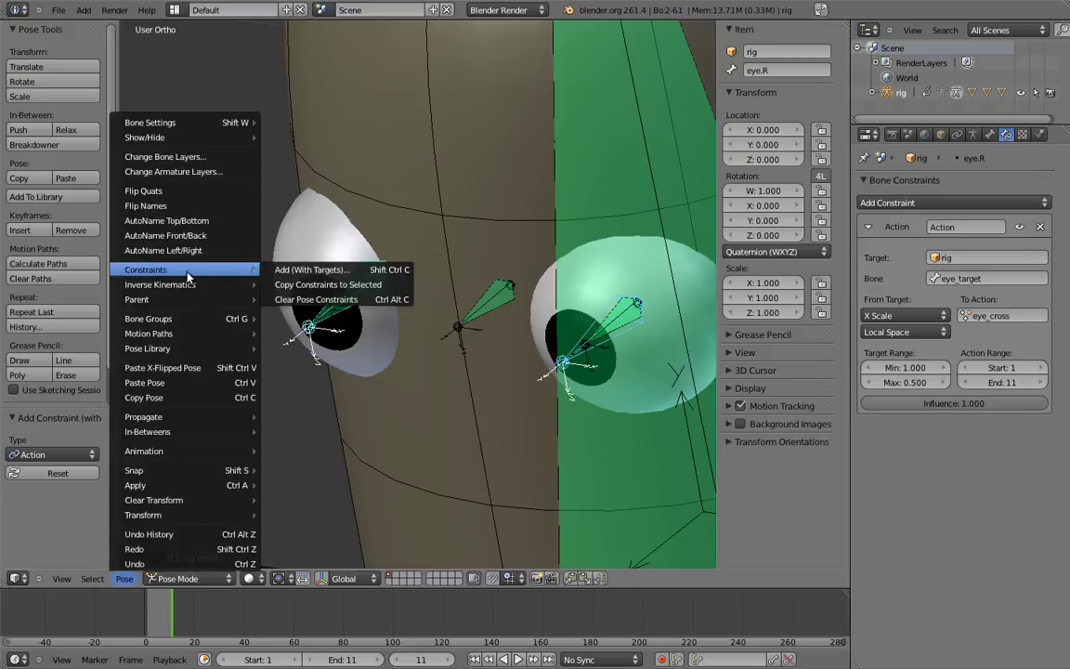
left_click(327, 285)
- Test both eyes by temporarily scaling eye_target down, and lock its Y and Z scale
middle_click_drag(327, 285, 212, 413)
right_click(186, 502)
key("s")
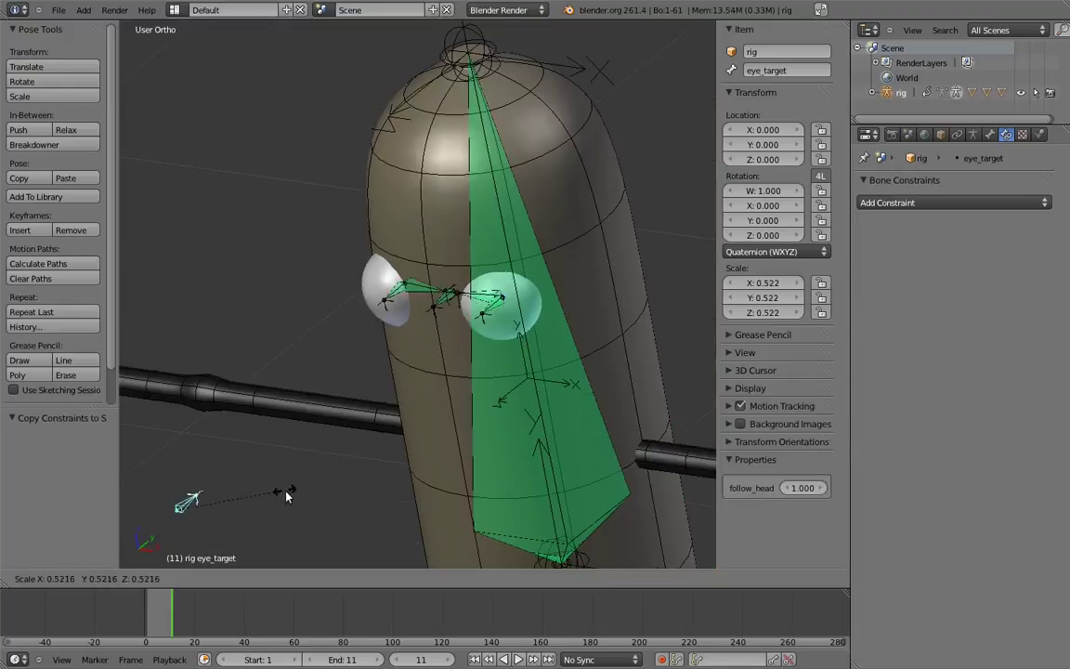
right_click(385, 460)
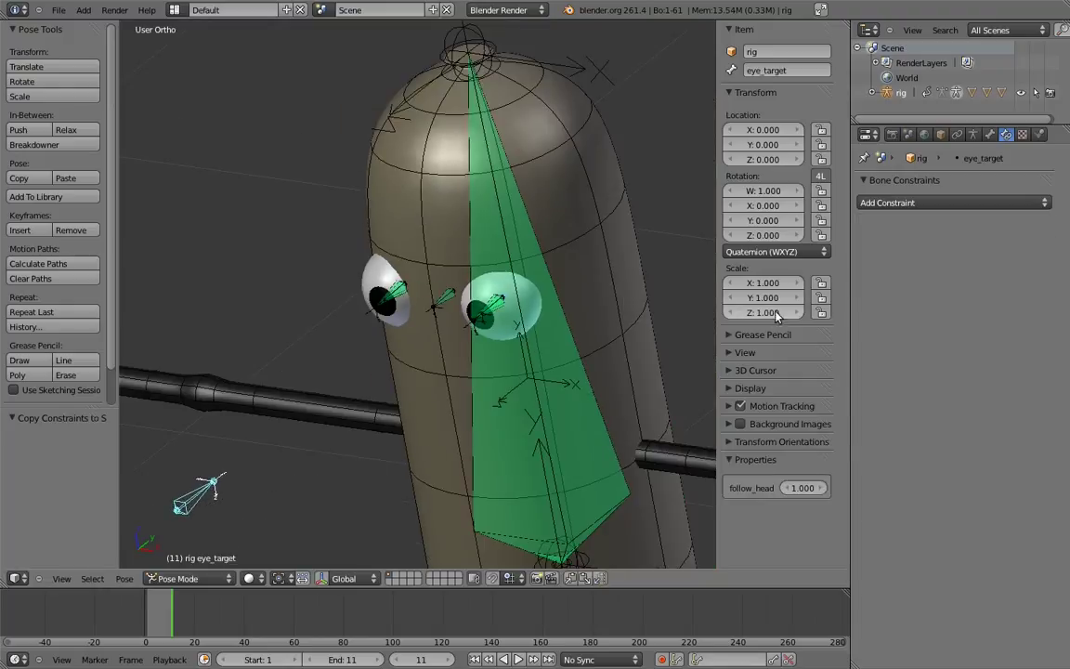
left_click(820, 298)
left_click(819, 312)
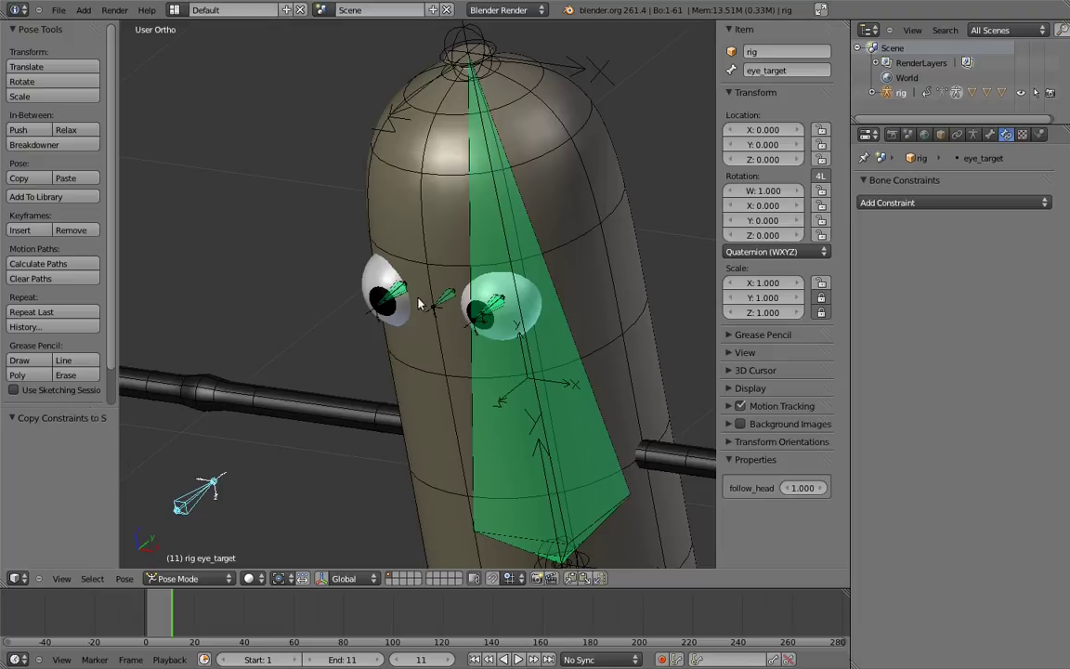
- Lock the X, Y and Z location of eye.R and eye.L
scroll(418, 304, "up", 2)
right_click(358, 302)
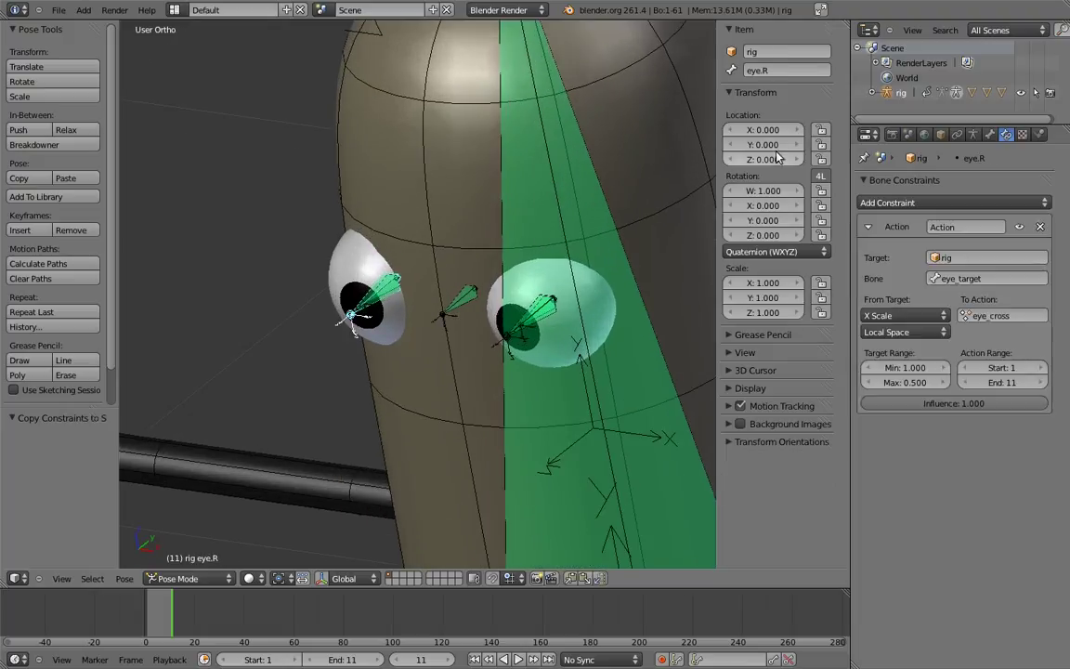
right_click(535, 305)
right_click(535, 305)
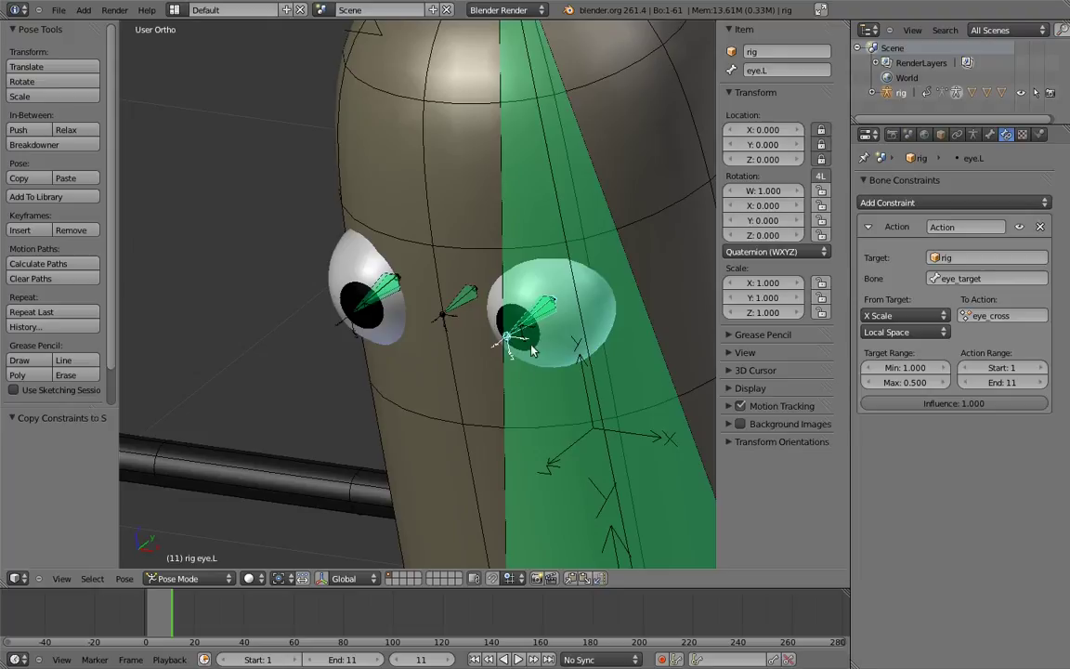
- Move the body chain bones, including body.02 and body.03, and MCH-eye_target_parent to the first bone layer in the second row
scroll(531, 345, "down", 3)
middle_click_drag(504, 316, 547, 299, "shift")
middle_click_drag(498, 338, 459, 380)
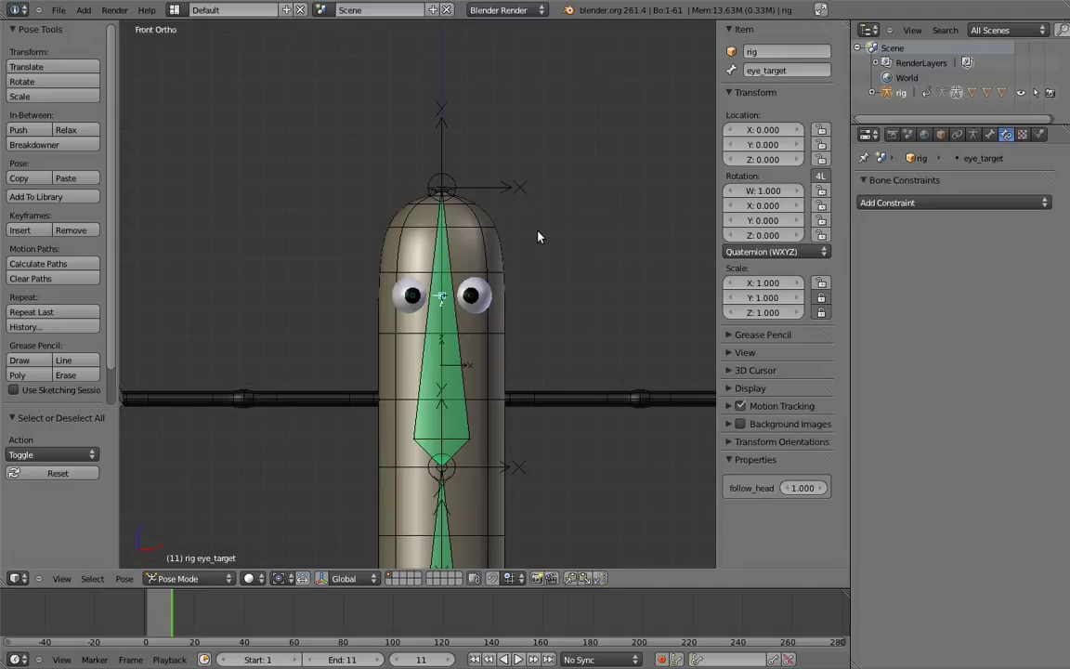
middle_click_drag(523, 244, 490, 248)
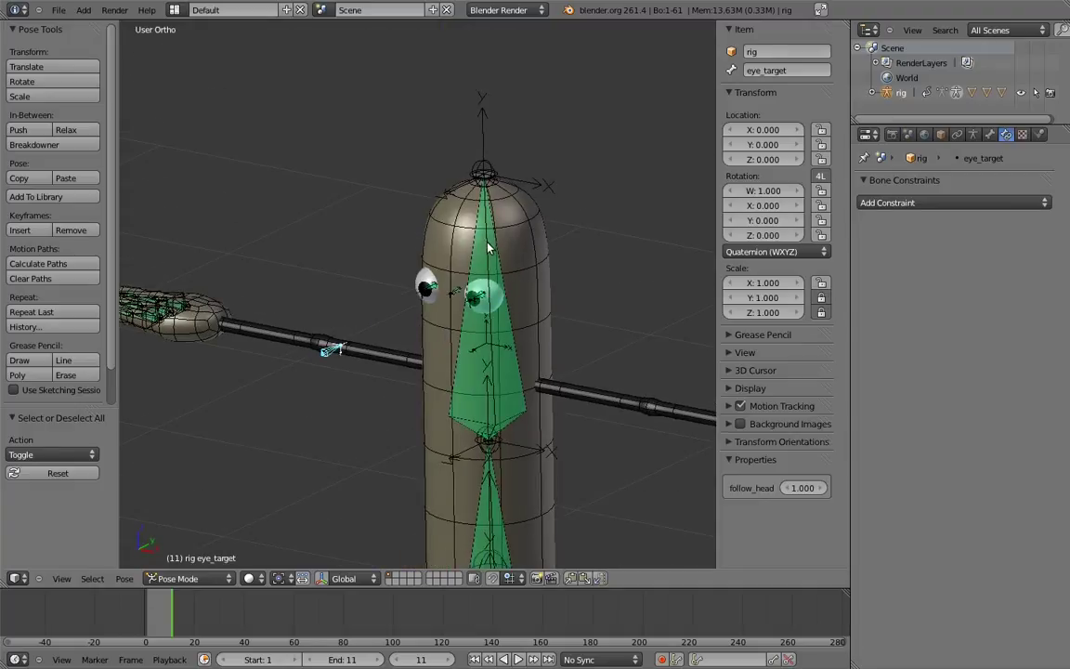
right_click(488, 248)
key("z")
middle_click_drag(492, 300, 510, 294)
right_click(506, 406)
middle_click_drag(507, 406, 500, 274, "shift")
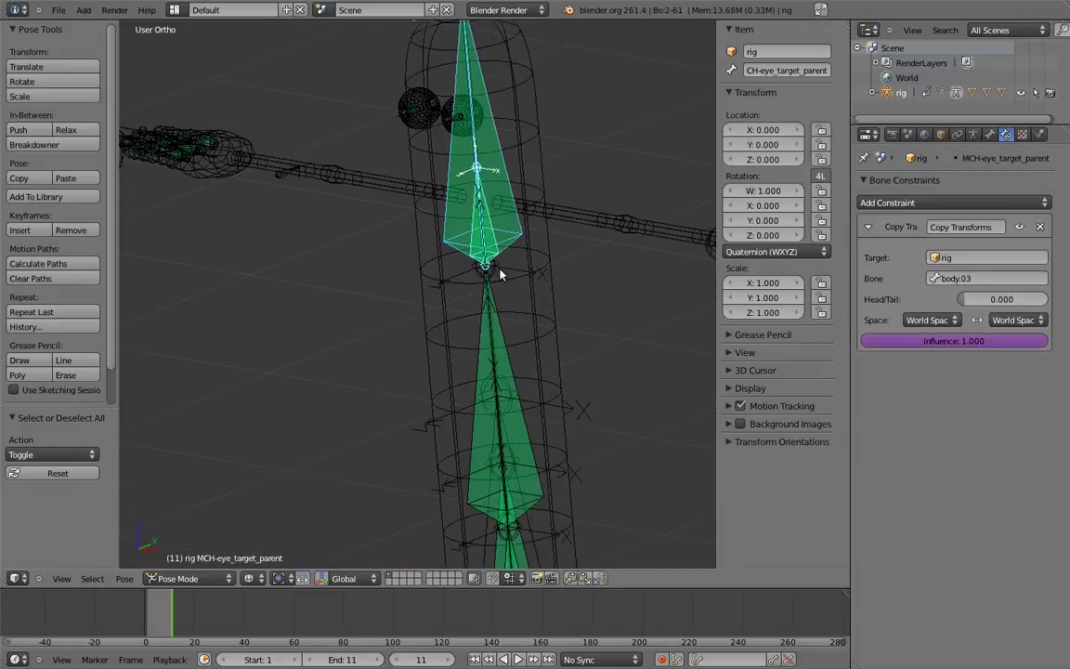
right_click(507, 349)
middle_click_drag(544, 416, 501, 97, "shift")
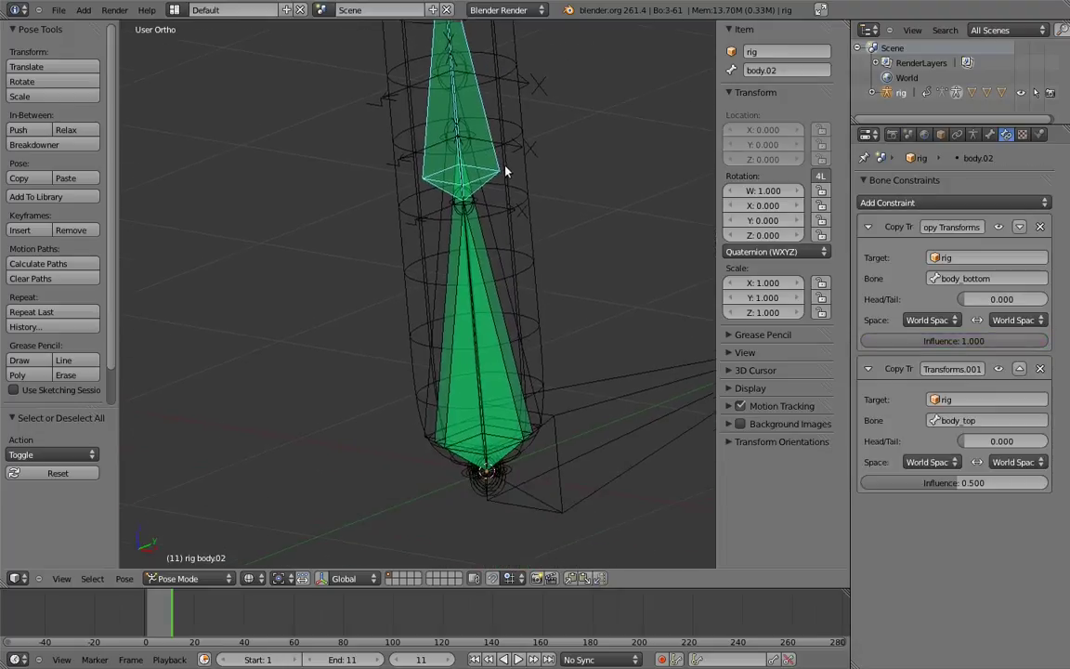
middle_click_drag(509, 206, 519, 266, "ctrl")
scroll(520, 269, "up", 1)
right_click(572, 283)
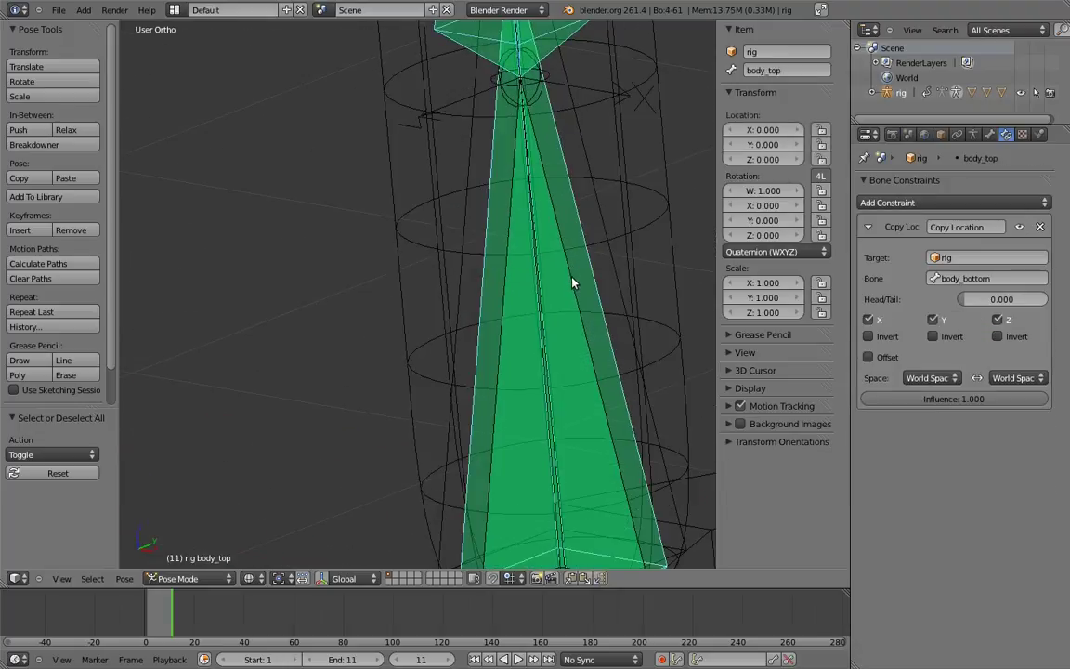
right_click(568, 285)
middle_click_drag(554, 107, 519, 226, "shift")
middle_click_drag(518, 226, 524, 276, "shift")
right_click(475, 319)
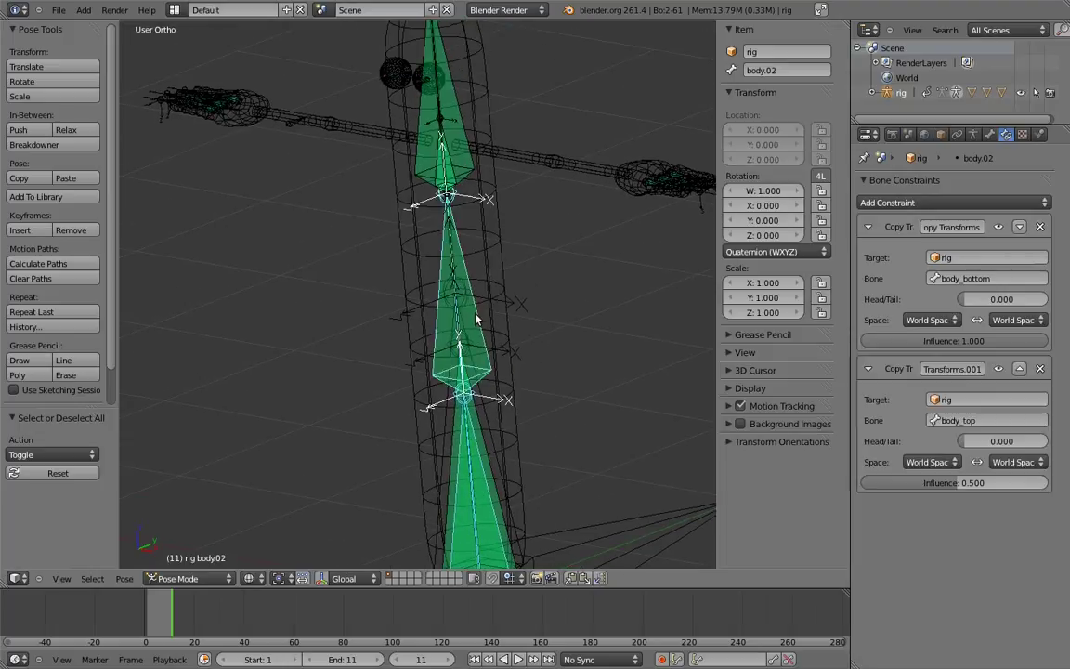
right_click(462, 141)
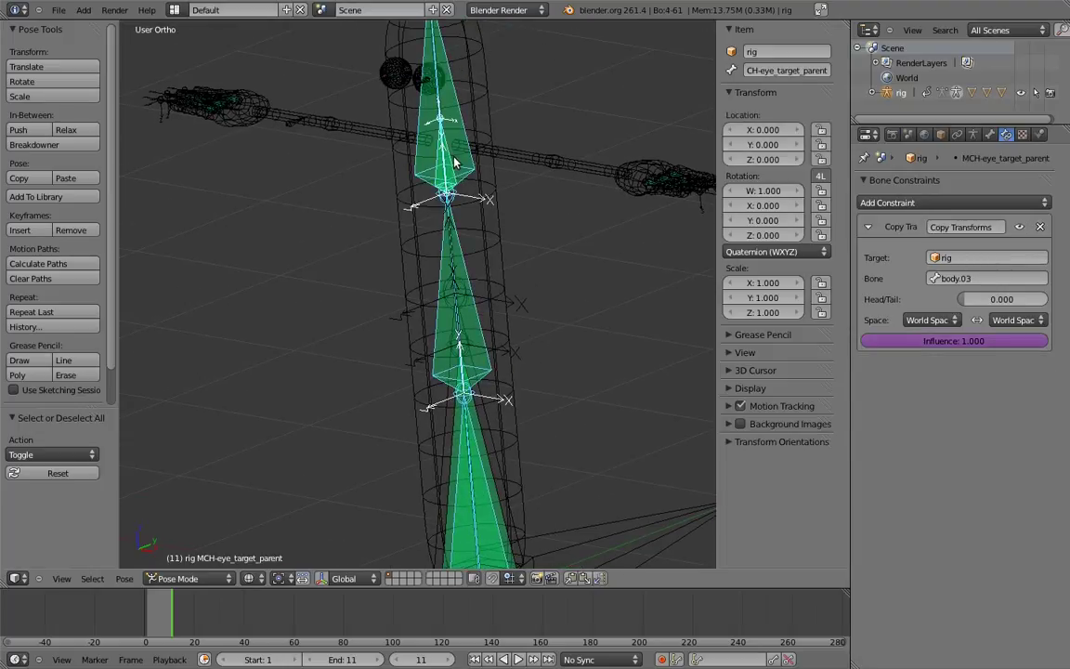
key("m")
left_click(573, 195)
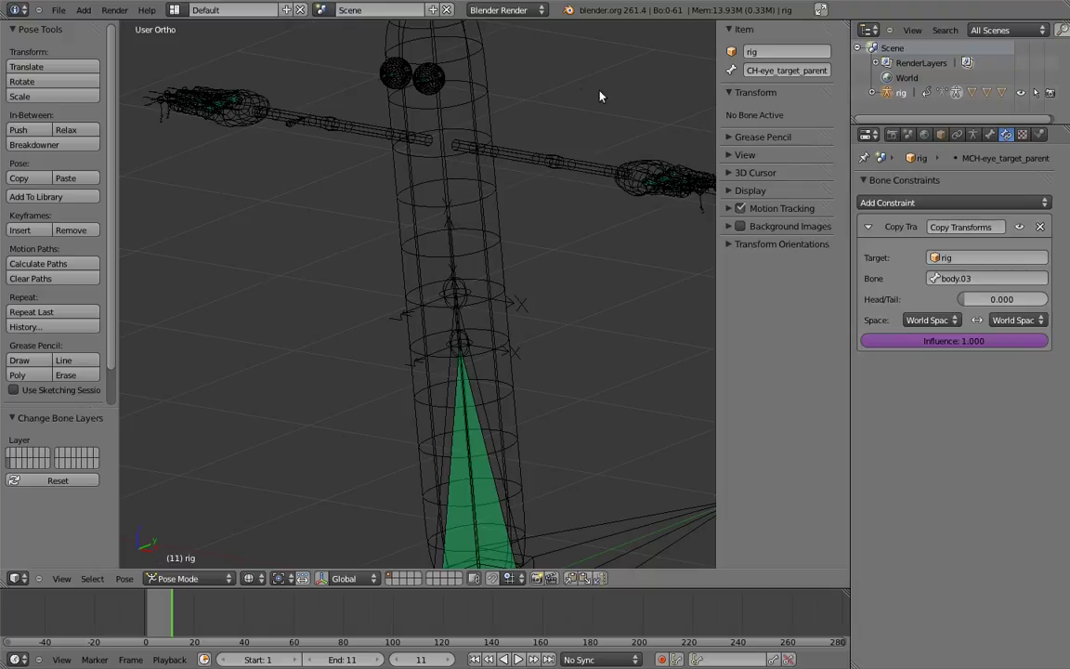
- Move MCH-minds_eye, MCH-eye_parent.L and MCH-eye_parent.R to the first bone layer in the second row
middle_click_drag(545, 127, 564, 316, "shift")
scroll(548, 335, "up", 10)
middle_click_drag(533, 352, 478, 239)
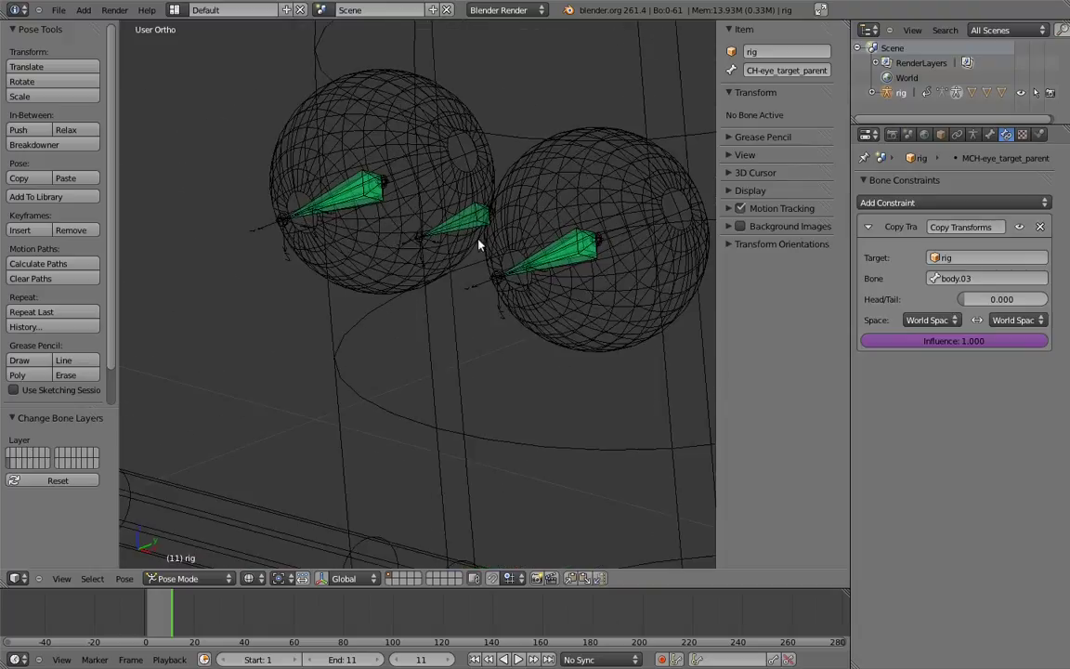
right_click(475, 230)
key("m")
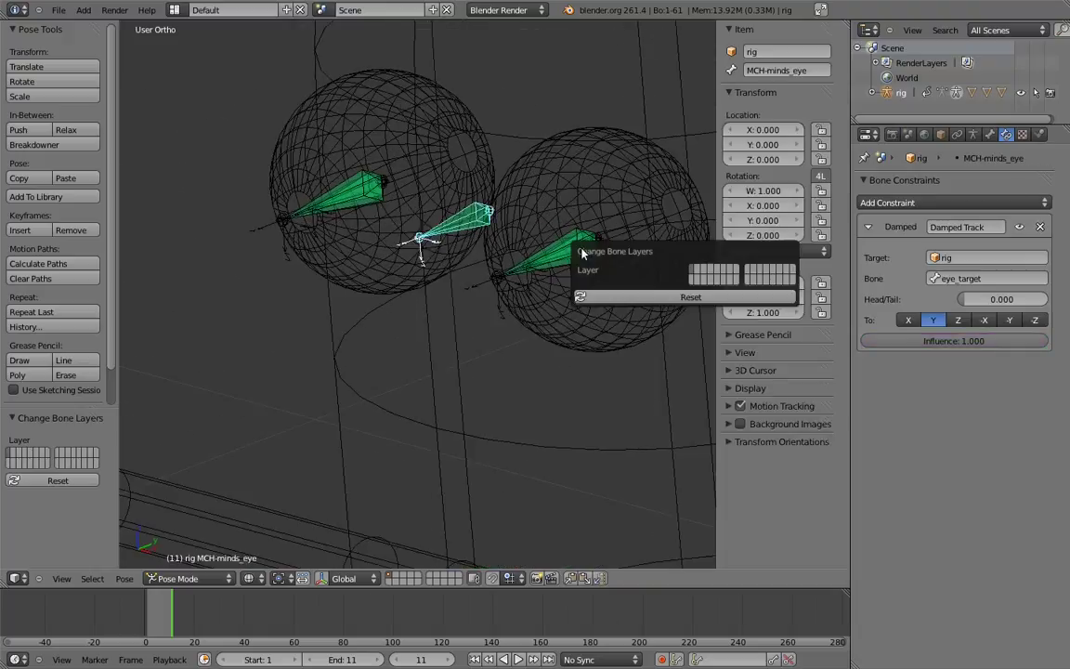
right_click(560, 260)
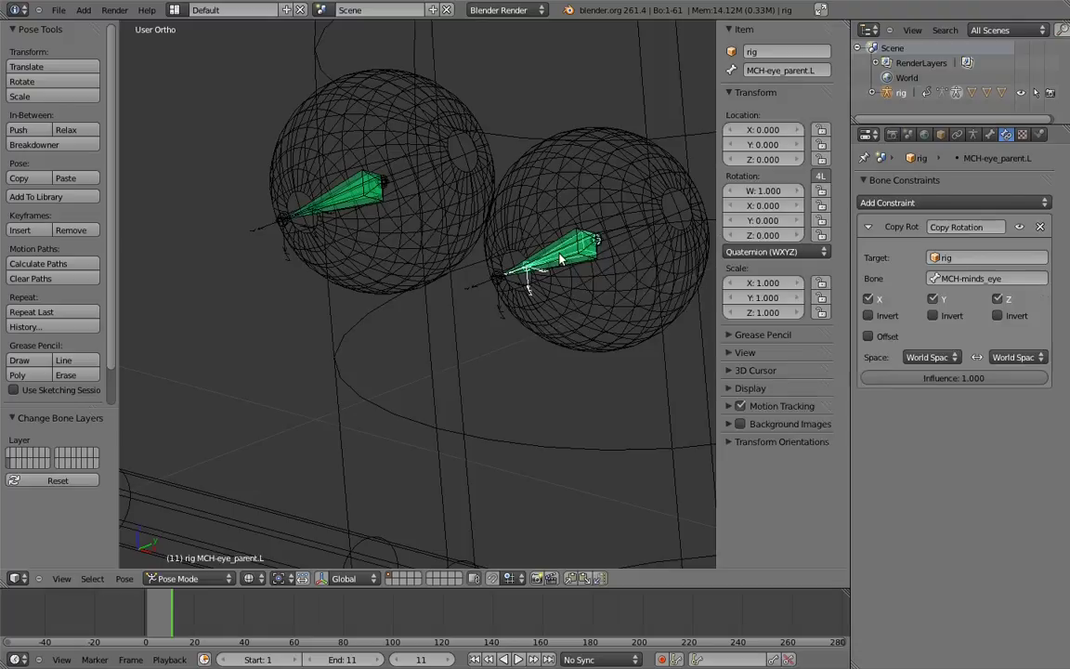
key("m")
left_click(674, 290)
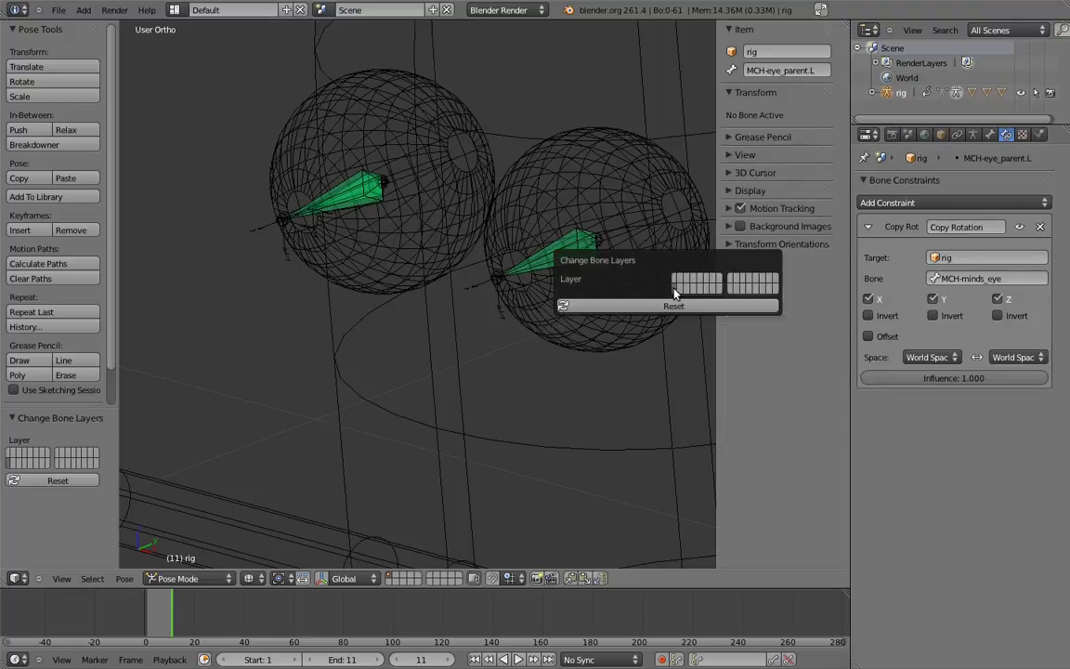
right_click(362, 186)
key("m")
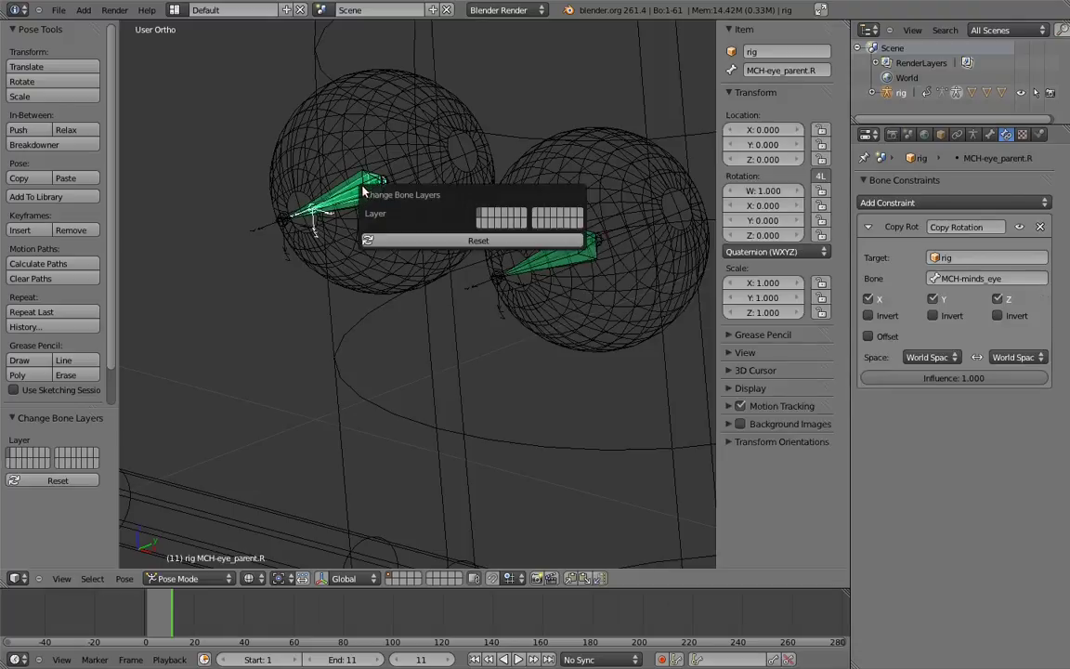
left_click(479, 223)
- Move the three .01 base finger bones of the left hand to the first bone layer in the second row
scroll(480, 126, "down", 5)
key("z")
middle_click_drag(573, 296, 408, 214, "shift")
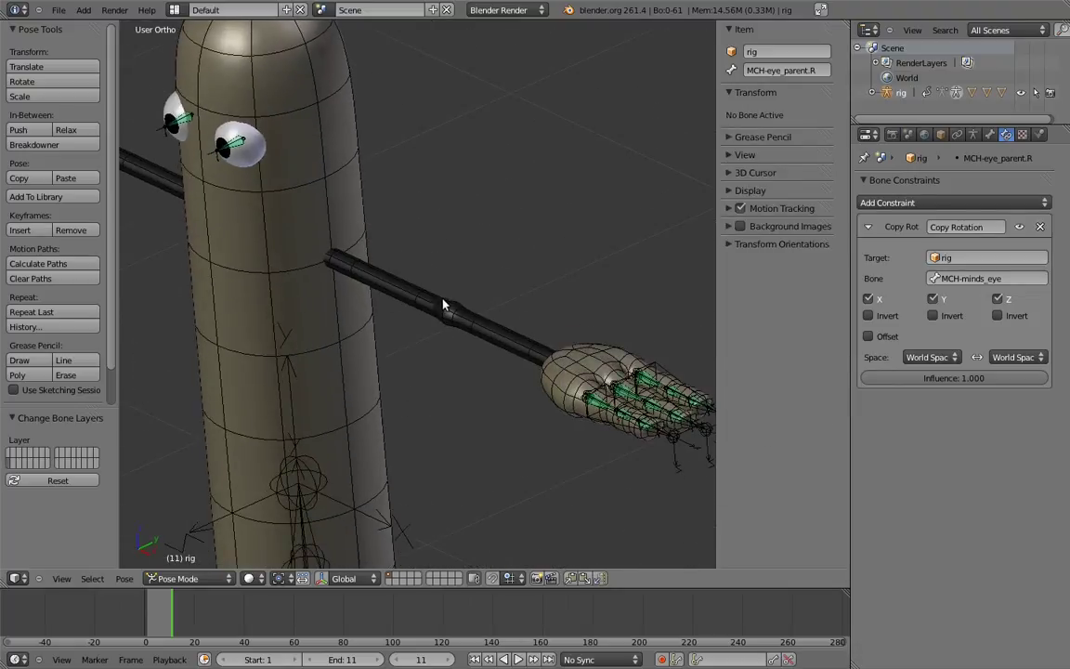
key("KP_7")
middle_click_drag(607, 255, 437, 223, "shift")
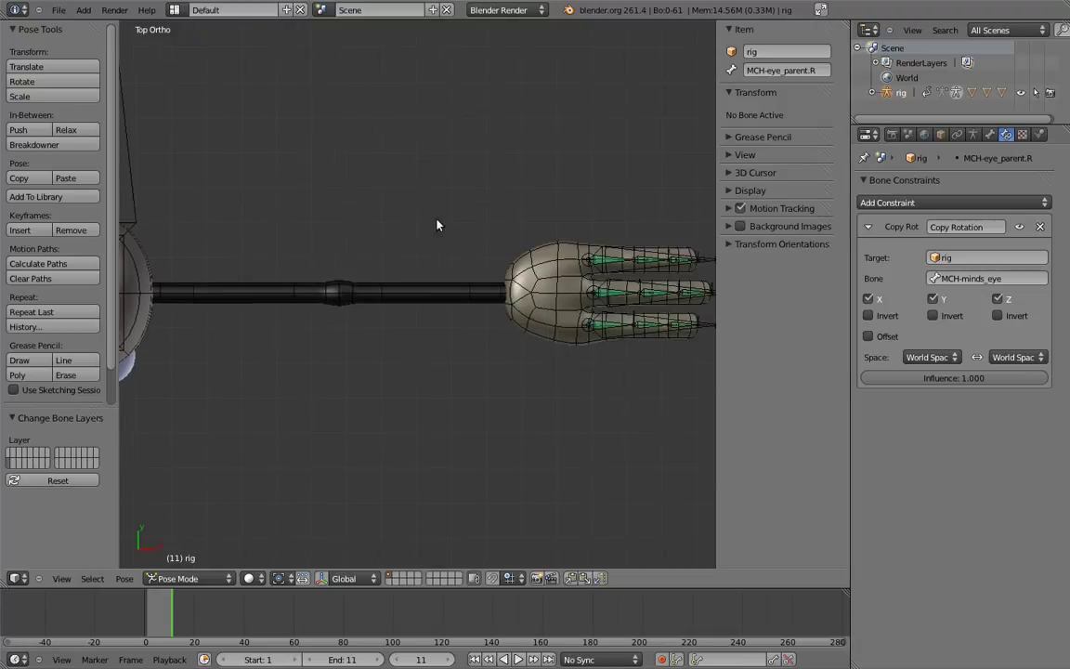
middle_click_drag(612, 230, 468, 224, "shift")
scroll(469, 224, "up", 3)
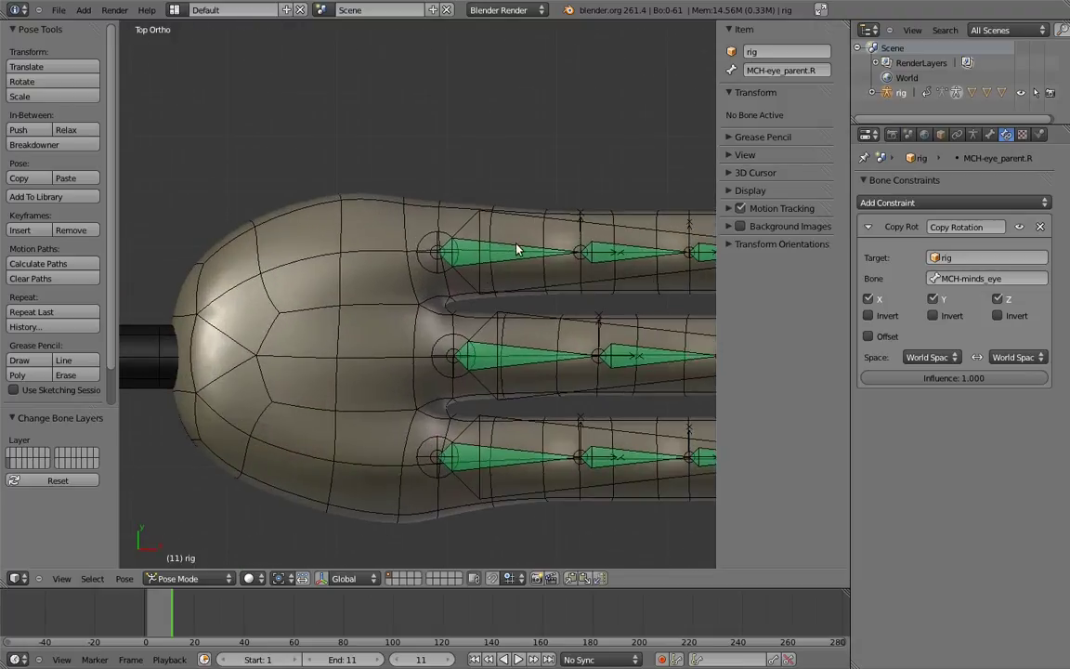
right_click(518, 248)
right_click(530, 351, "shift")
right_click(514, 454, "shift")
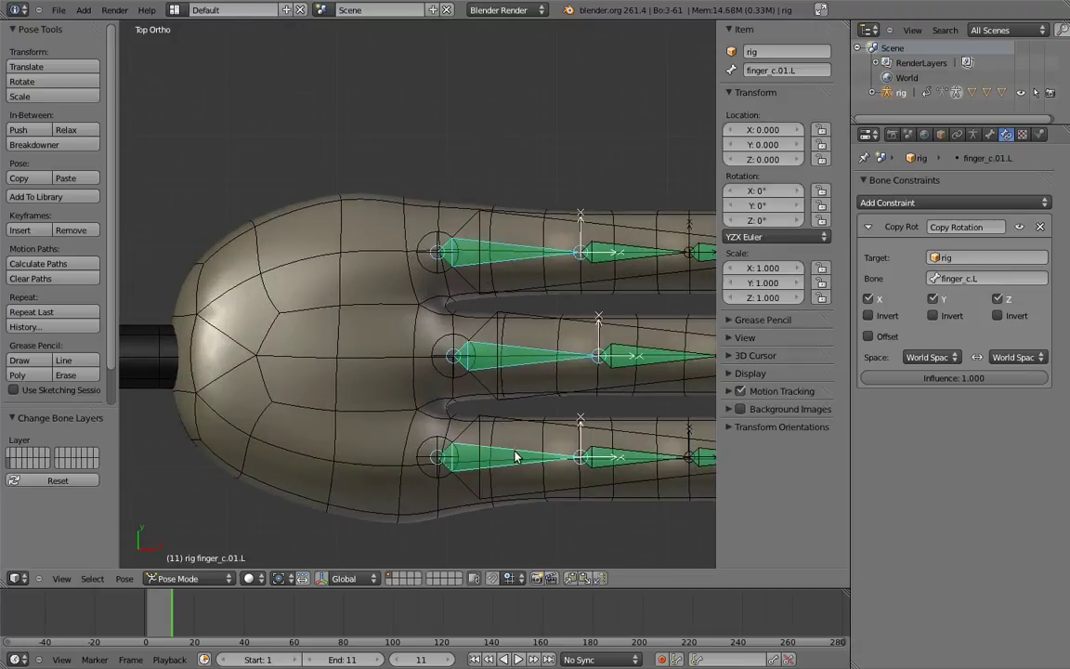
key("m")
left_click(633, 482)
- Move the three .01 base finger bones of the right hand to the first bone layer in the second row
scroll(446, 370, "down", 5)
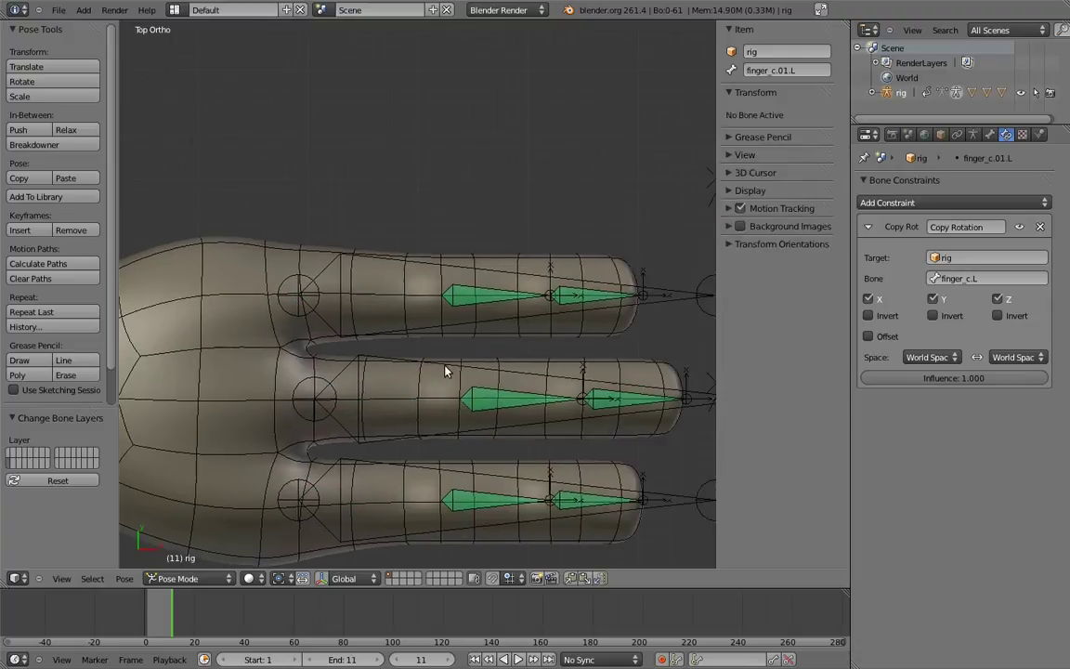
middle_click_drag(168, 280, 711, 249, "shift")
middle_click_drag(121, 268, 714, 257, "shift")
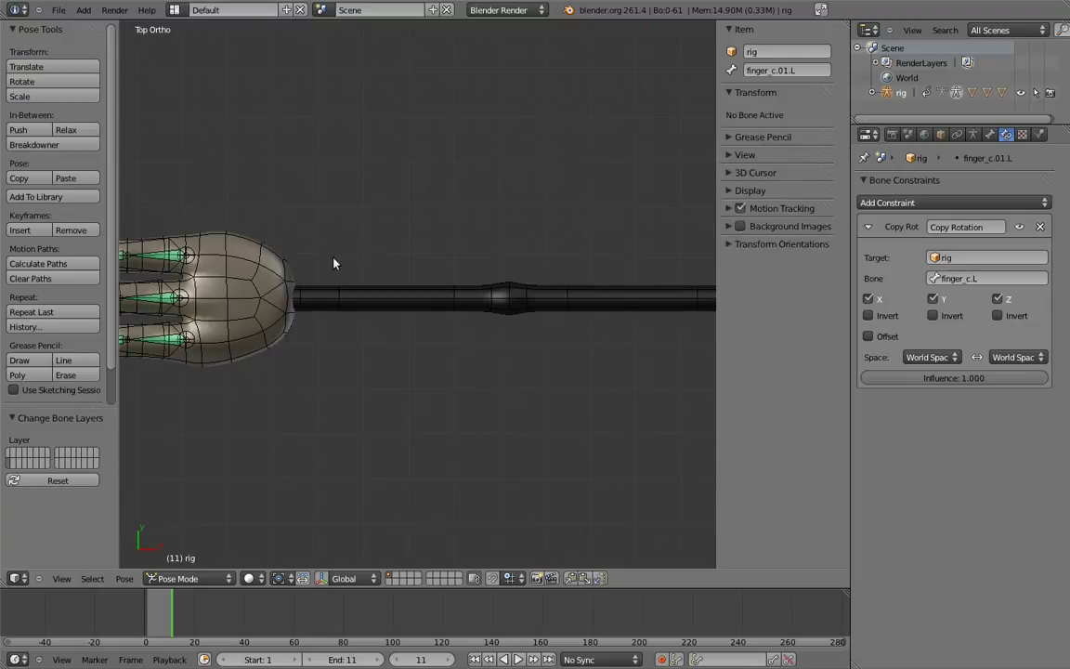
middle_click_drag(212, 229, 566, 250, "shift")
scroll(566, 246, "up", 5)
right_click(611, 250)
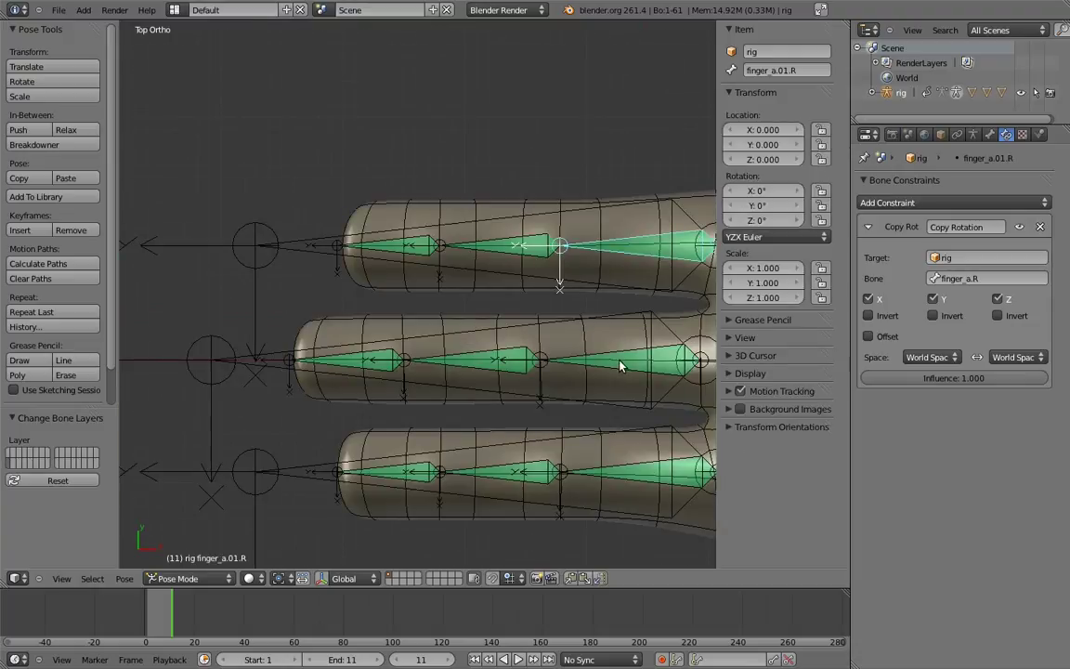
right_click(620, 365, "shift")
right_click(618, 473, "shift")
key("m")
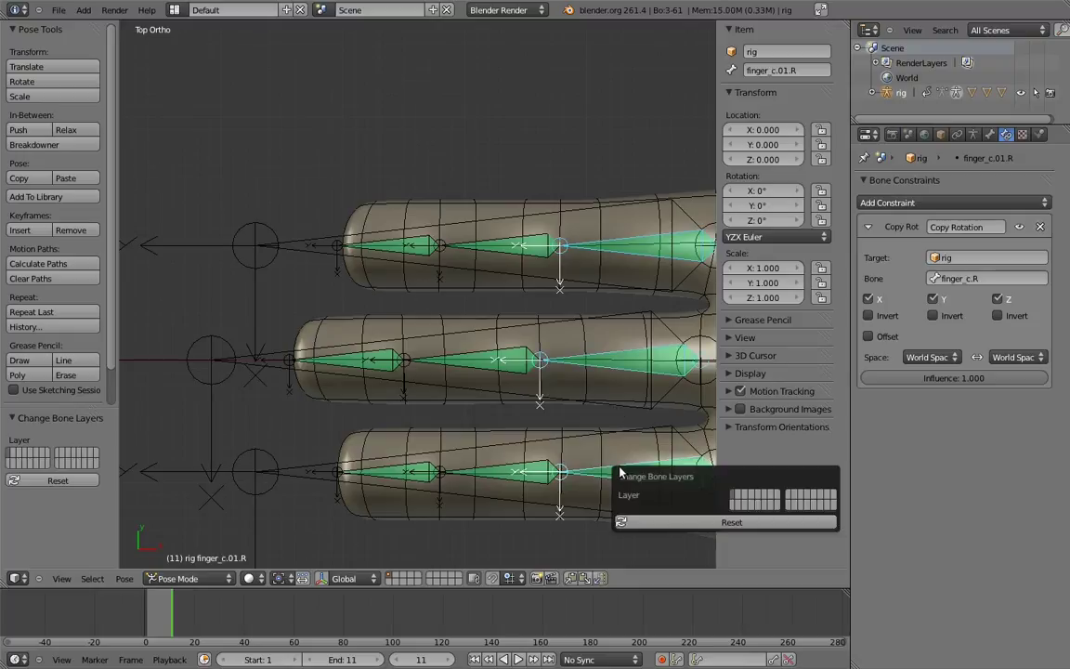
left_click(733, 508)
- Select both eye bones together with the middle and end bones of the left hand's three fingers
middle_click_drag(576, 337, 426, 302, "shift")
scroll(426, 302, "down", 11)
middle_click_drag(617, 291, 463, 270, "shift")
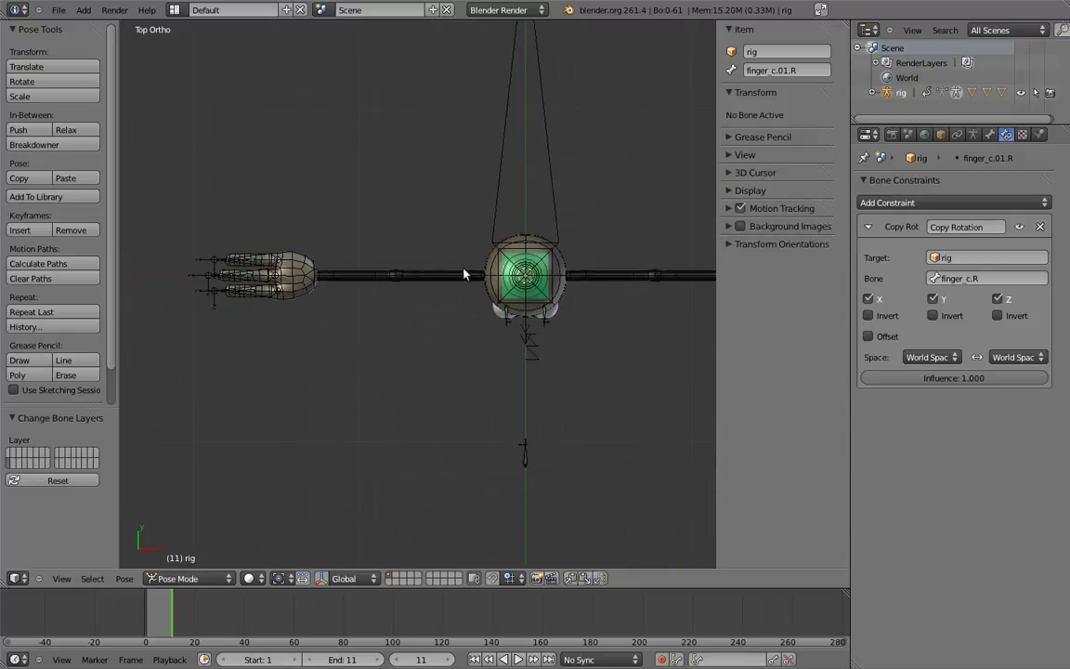
key("KP_1")
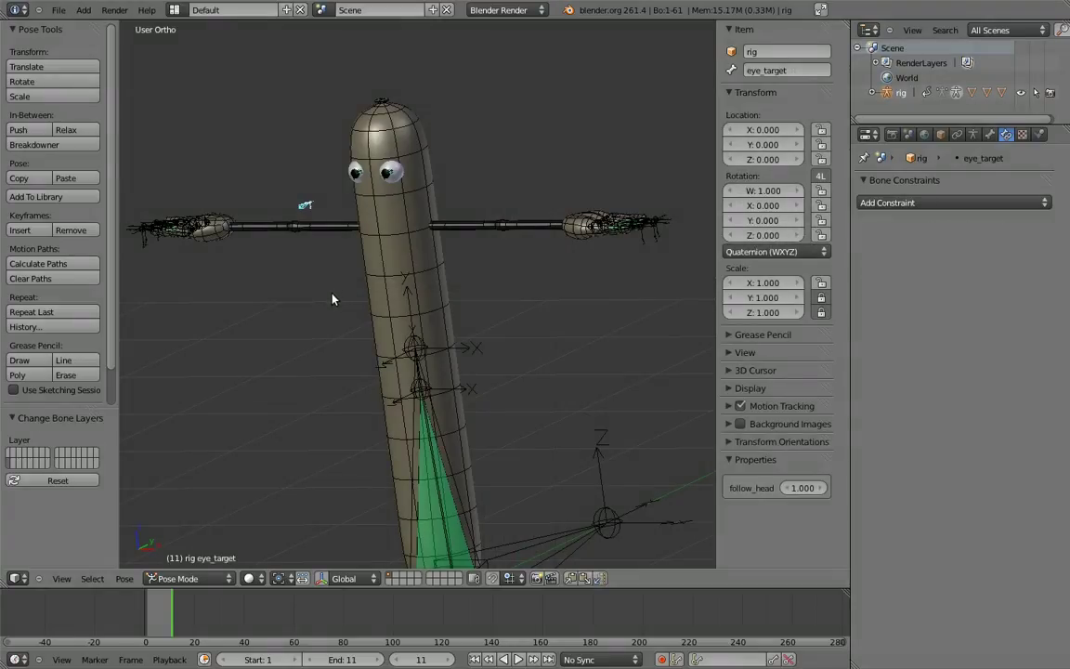
right_click(356, 173)
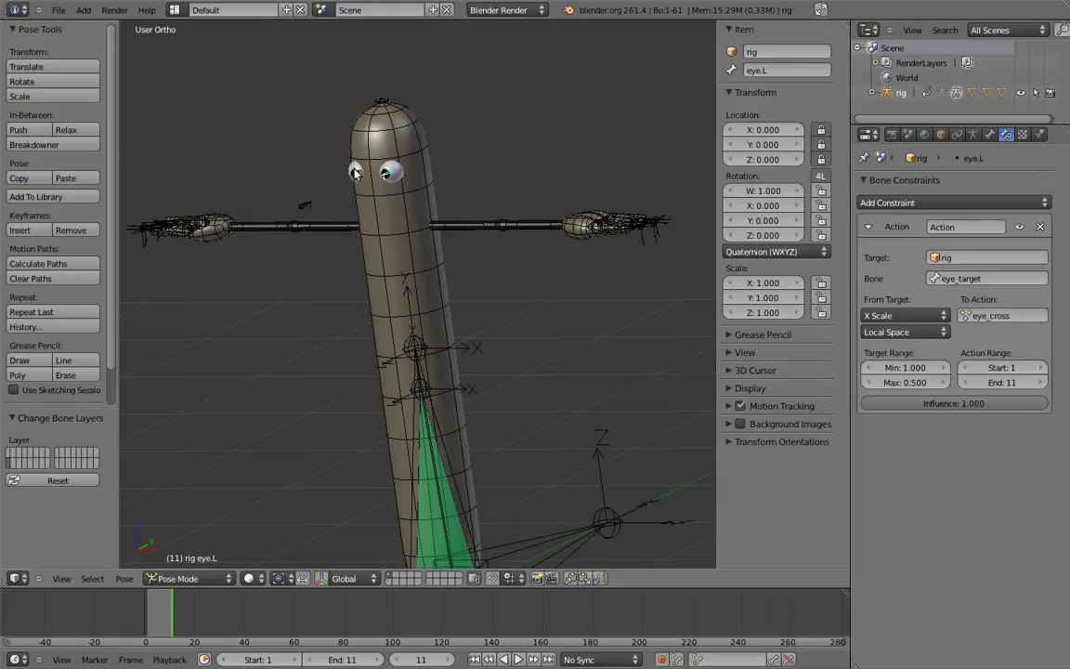
middle_click_drag(536, 186, 442, 217, "shift")
key("KP_7")
middle_click_drag(619, 297, 507, 206, "shift")
scroll(507, 208, "up", 5)
middle_click_drag(640, 327, 387, 303, "shift")
scroll(442, 339, "up", 5)
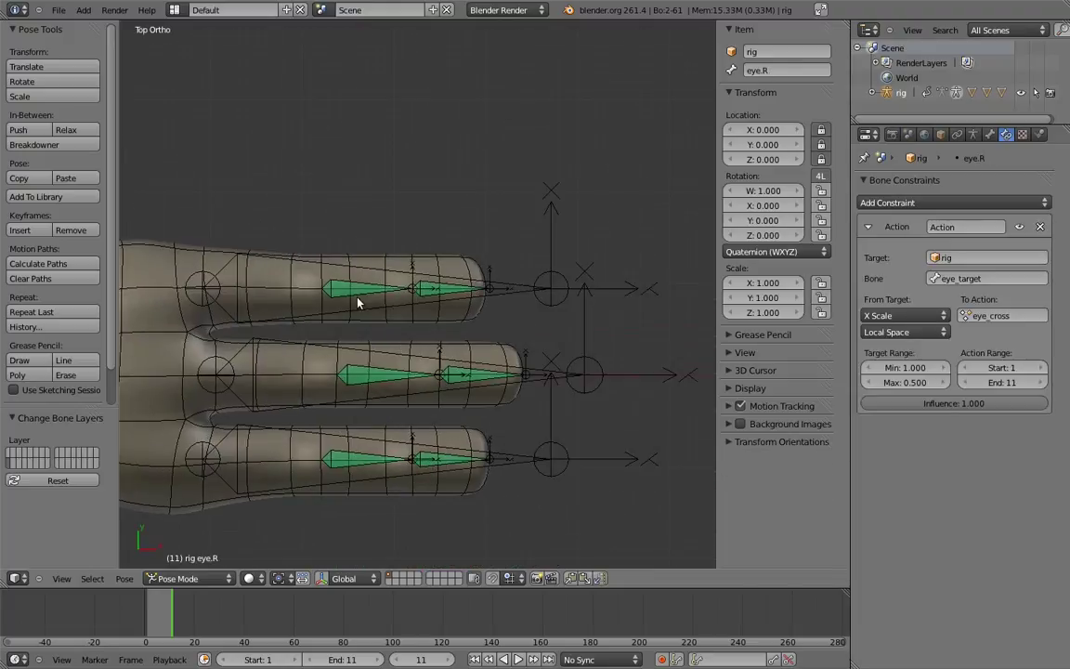
right_click(359, 292)
right_click(442, 289, "shift")
right_click(469, 380, "shift")
right_click(388, 380, "shift")
right_click(397, 456, "shift")
right_click(433, 458, "shift")
- Add the middle and end bones of the right hand's three fingers to the selection and move all selected bones to bone layer 4
middle_click_drag(336, 421, 570, 413, "shift")
scroll(570, 414, "down", 9)
middle_click_drag(206, 306, 598, 299, "shift")
middle_click_drag(353, 292, 520, 297, "shift")
scroll(520, 297, "up", 10)
right_click(470, 270, "shift")
right_click(367, 270, "shift")
right_click(349, 372, "shift")
right_click(437, 374, "shift")
right_click(375, 473, "shift")
right_click(447, 474, "shift")
scroll(462, 249, "down", 4)
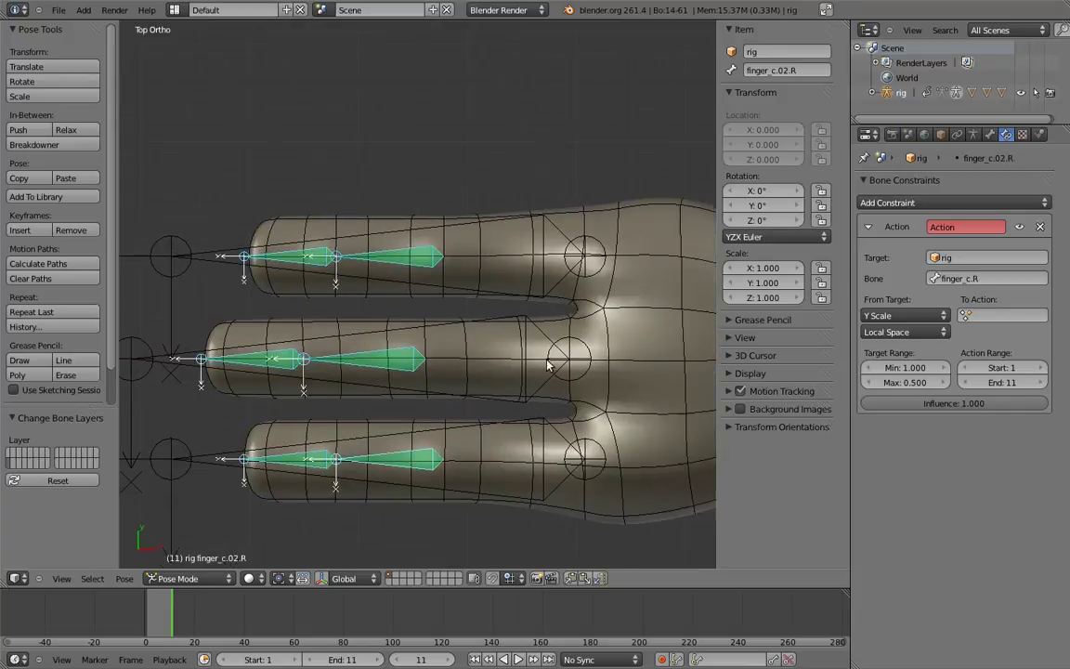
key("KP_1")
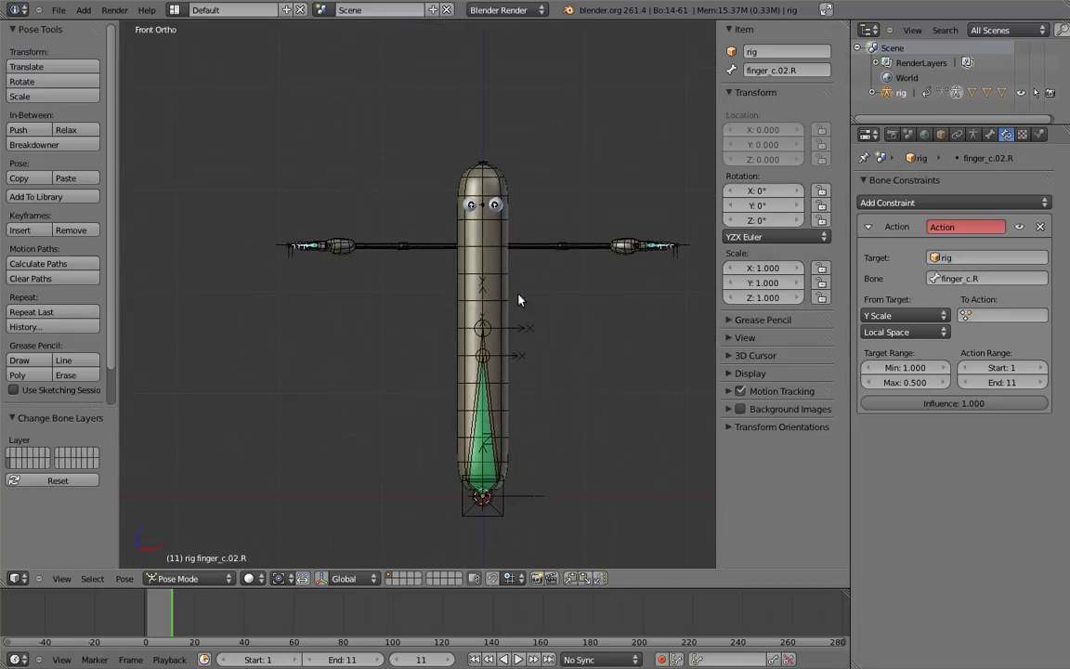
key("m")
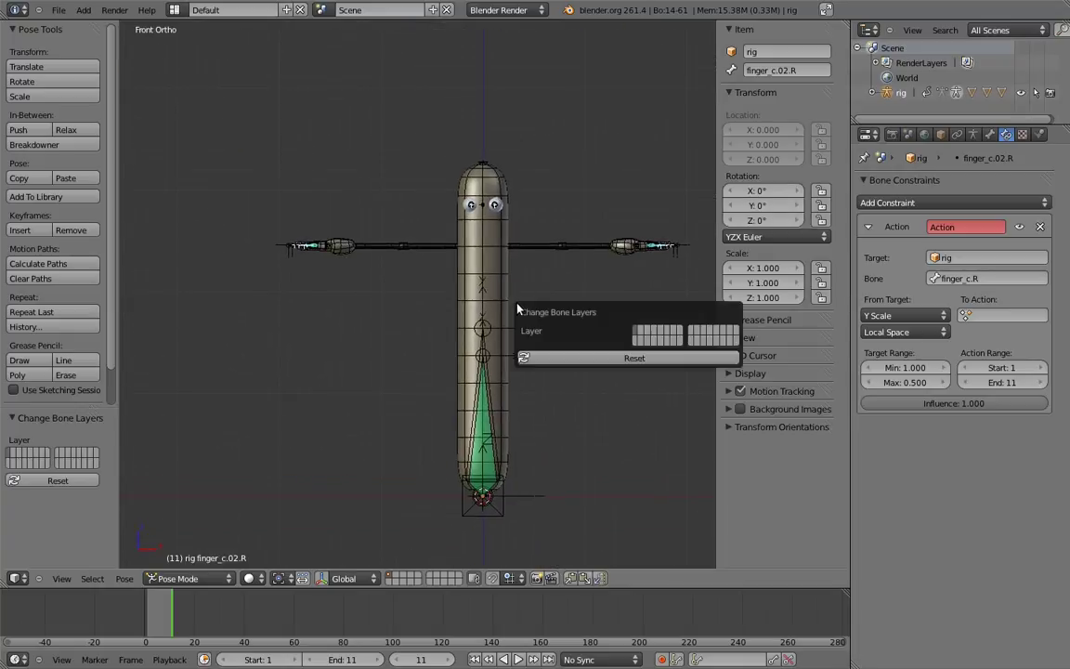
left_click(654, 332)
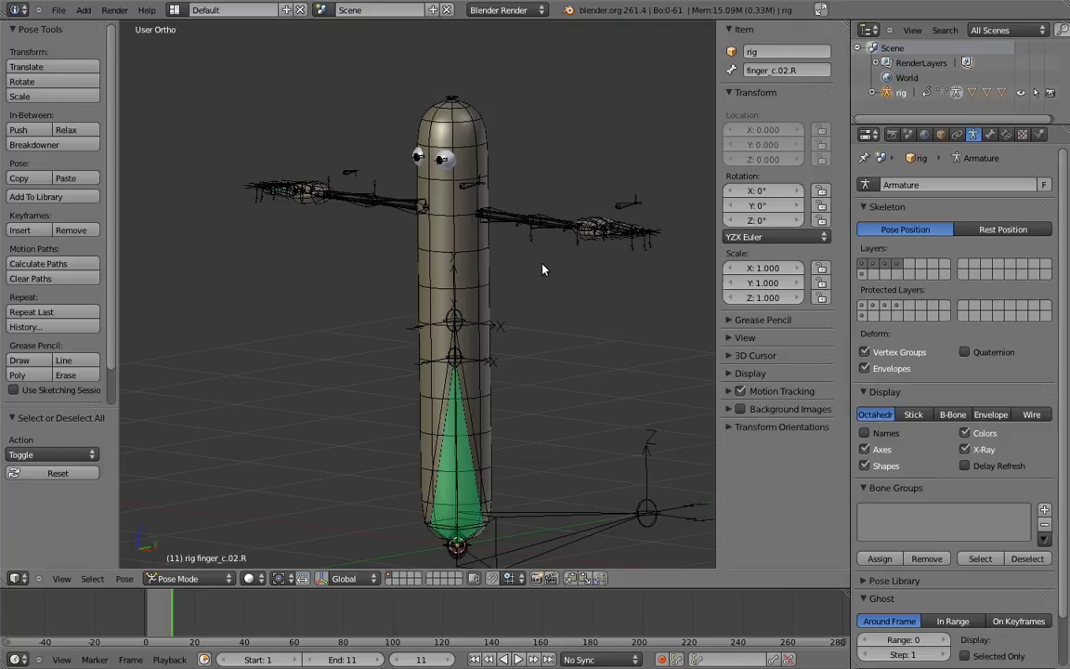
- Place the 3D cursor beside the body at about X 1.63, Z 1.89 and add a mesh circle there in Object Mode
key("KP_1")
middle_click_drag(549, 327, 577, 266, "shift")
middle_click_drag(577, 266, 524, 284, "shift")
left_click(549, 286)
key("shift+a")
mouse_move(548, 290)
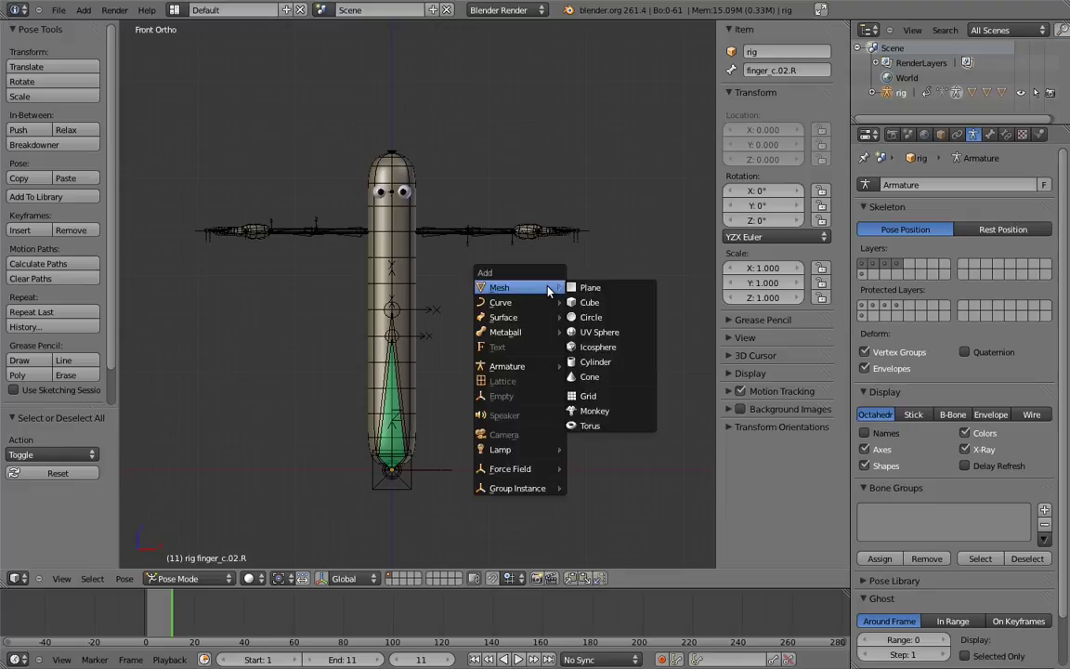
left_click(589, 317)
- Duplicate the circle about 0.787 units downward along the global Z axis
key("shift+d")
key("z")
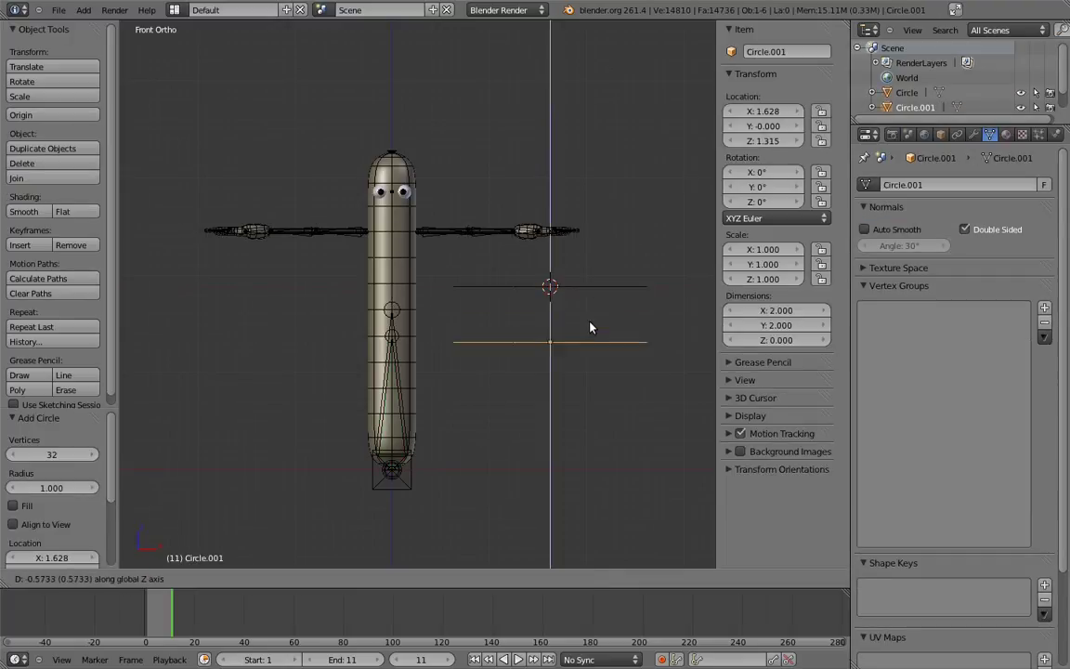
left_click(576, 332)
- Rename the upper circle as WGT-body_top
middle_click_drag(575, 332, 470, 337)
right_click(515, 317)
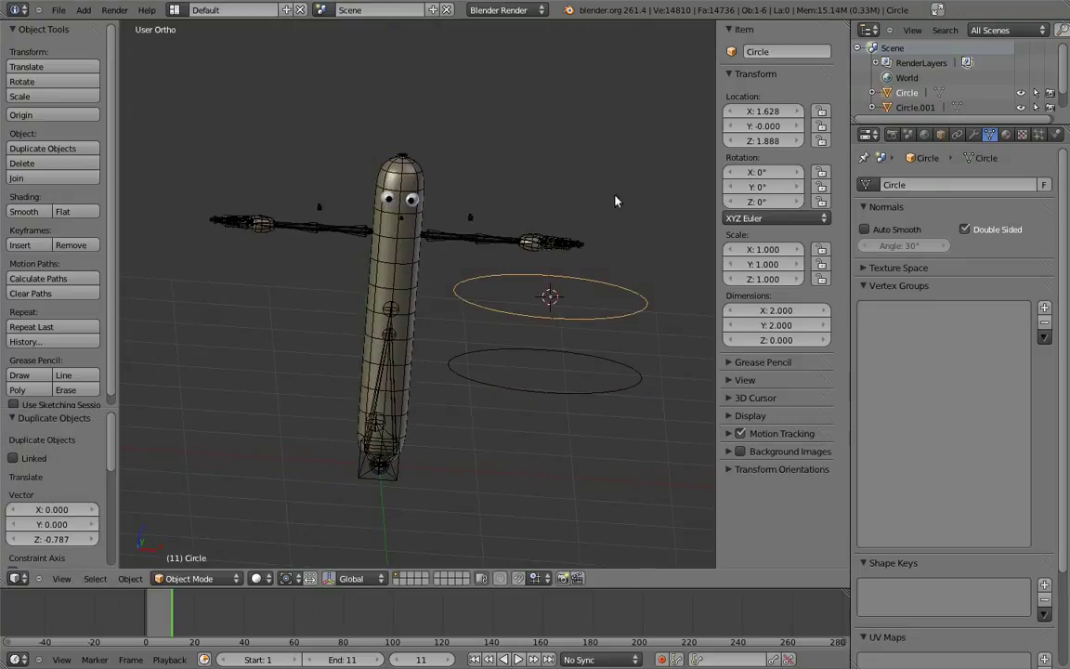
left_click(790, 52)
type("WGT-body_top")
key("Return")
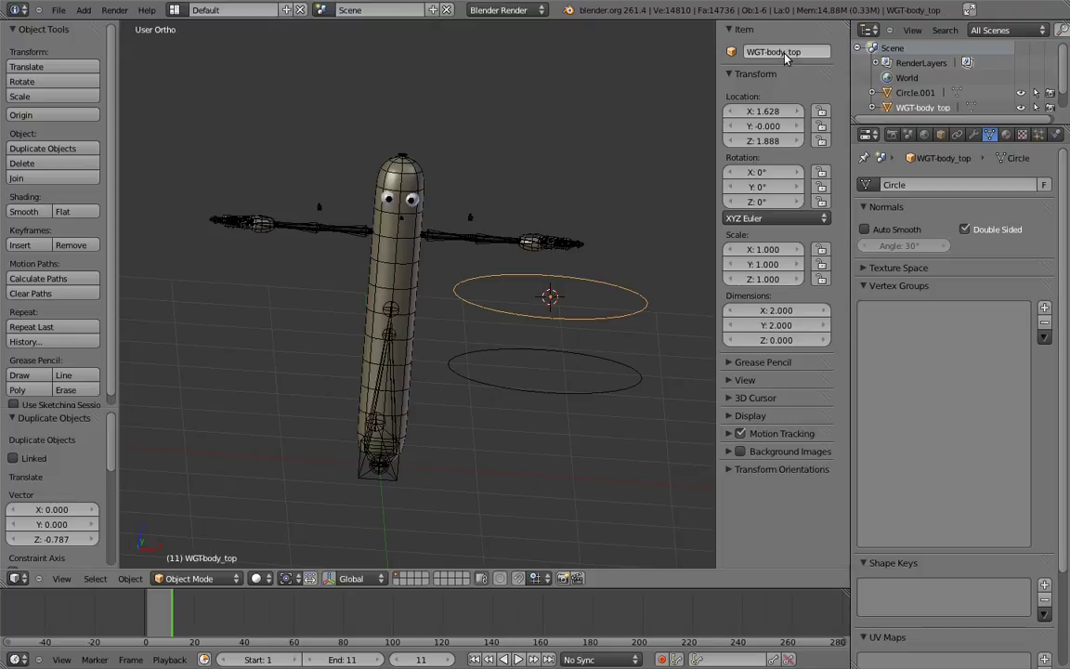
- Rename the lower circle as WGT-body_bottom
right_click(664, 295)
left_click(786, 51)
type("WGT")
key("ctrl+a")
type("-body_bottom")
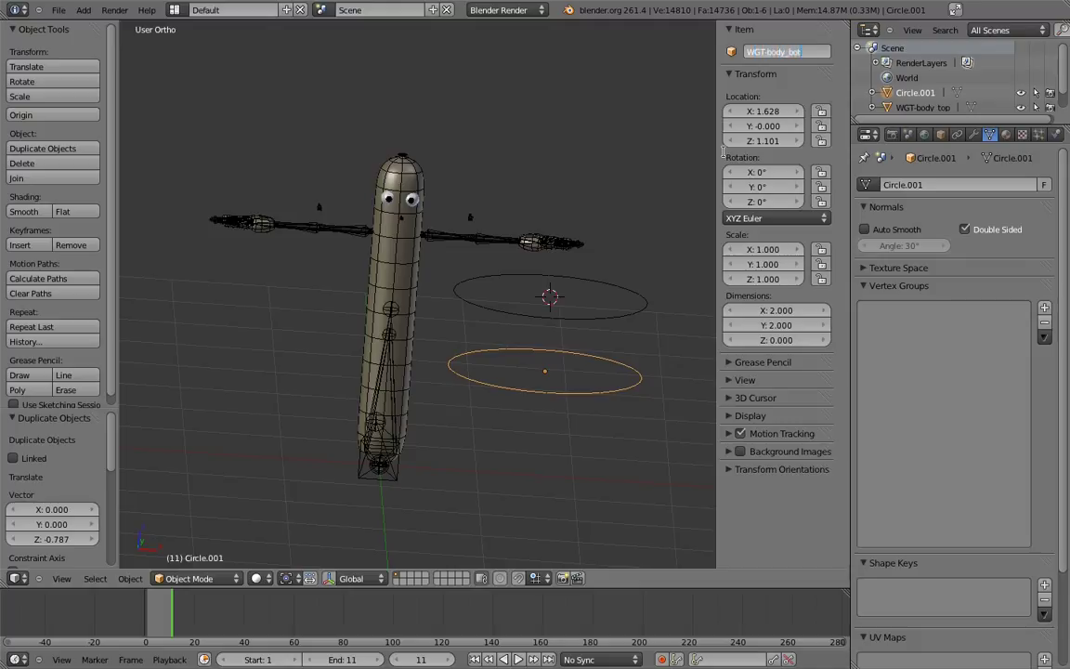
key("Return")
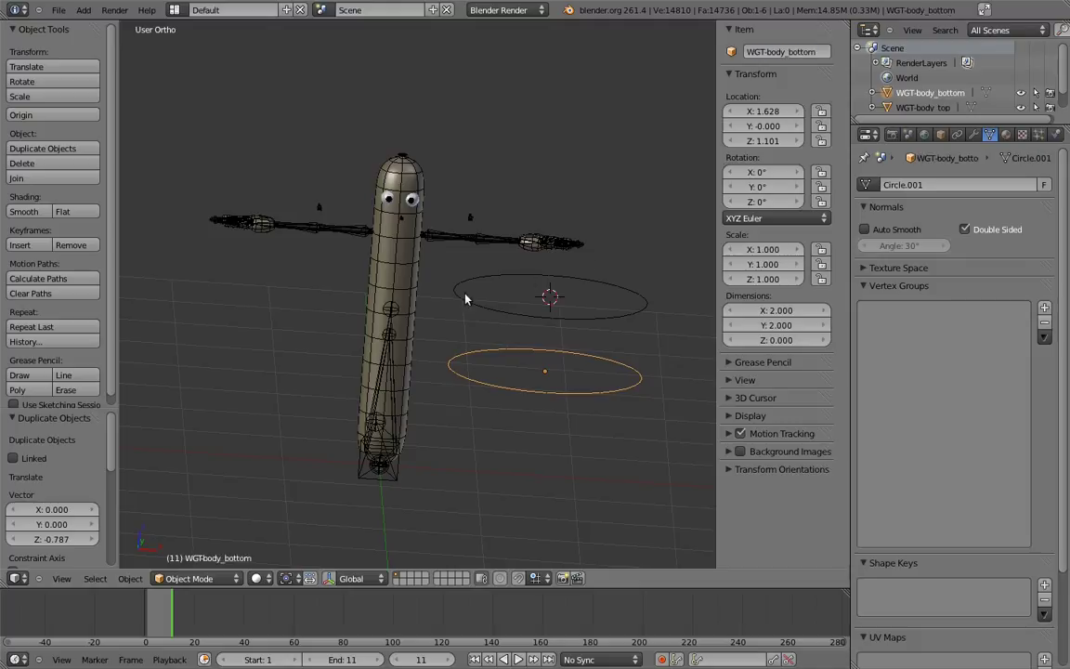
- Assign WGT-body_bottom as the custom shape of the body_bottom bone
right_click(394, 311)
left_click(989, 135)
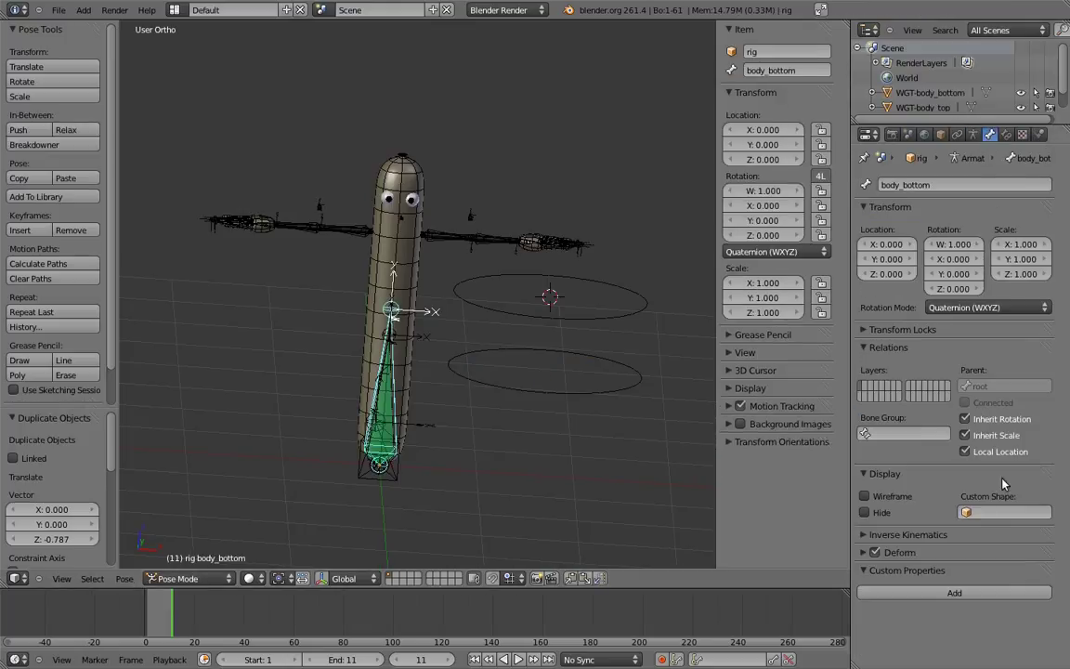
left_click(971, 512)
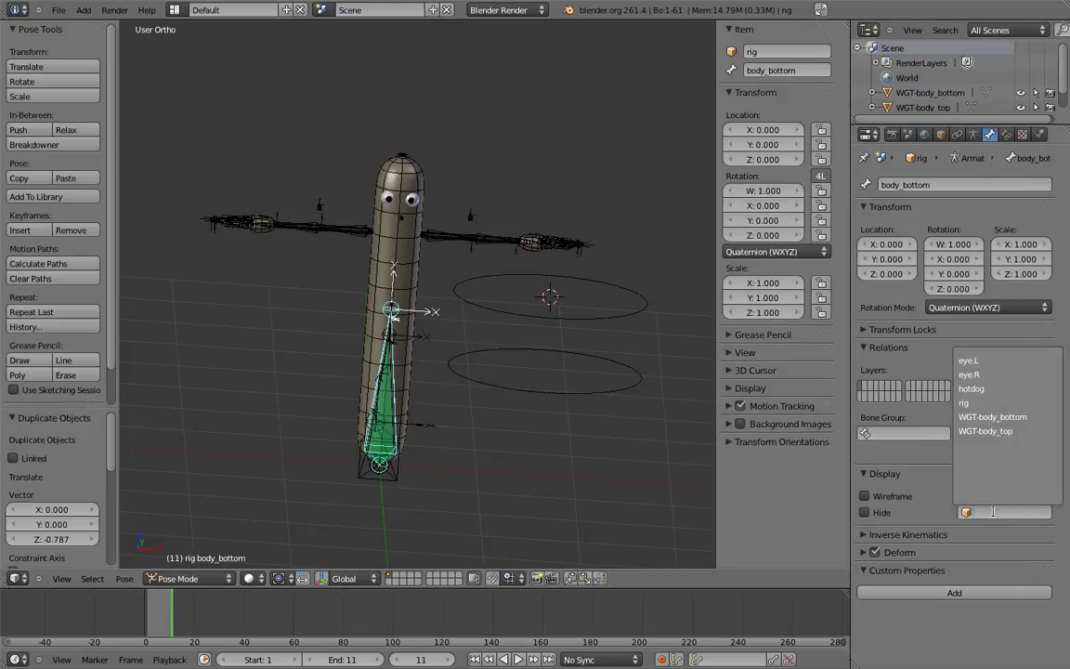
left_click(992, 416)
- Assign WGT-body_top as the custom shape of the body_top bone and display it at the body.03 bone
right_click(391, 306)
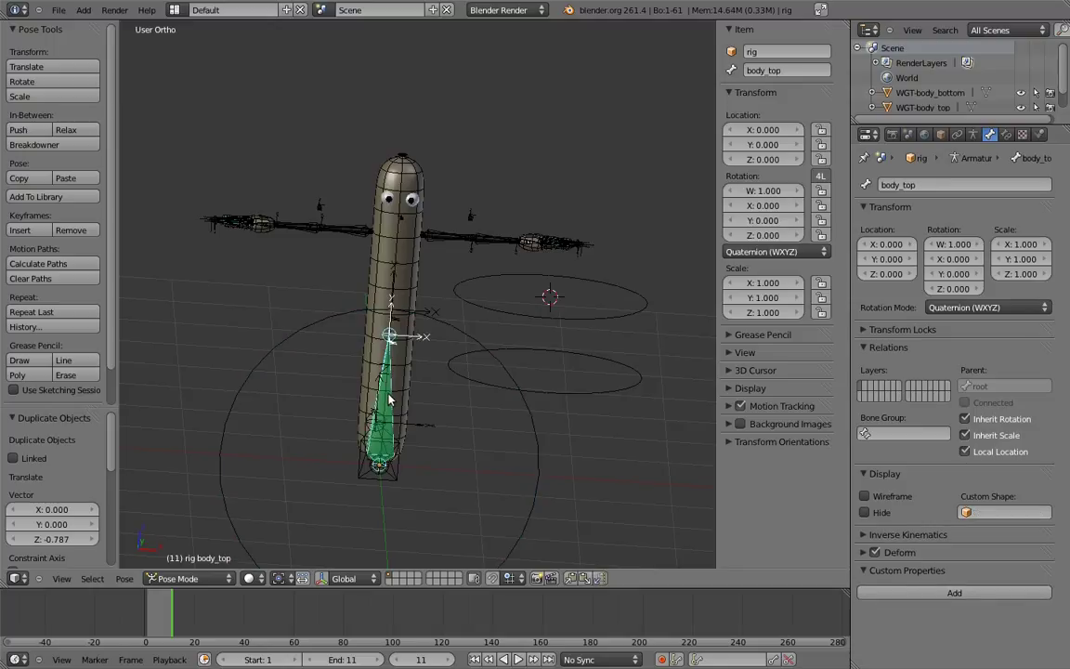
left_click(998, 512)
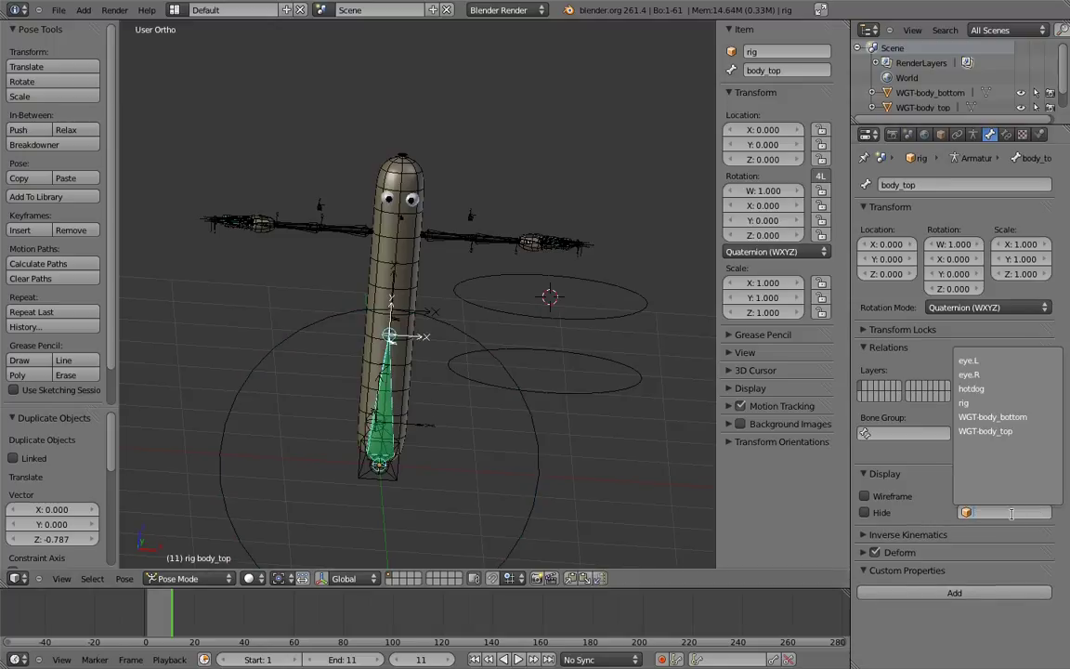
left_click(986, 431)
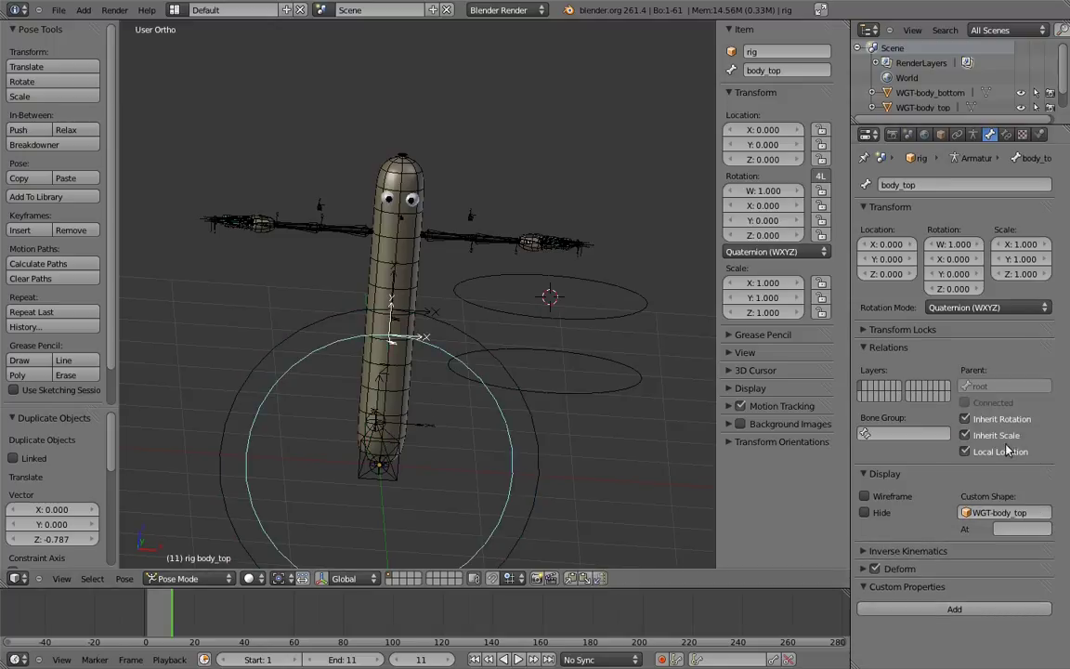
left_click(1011, 528)
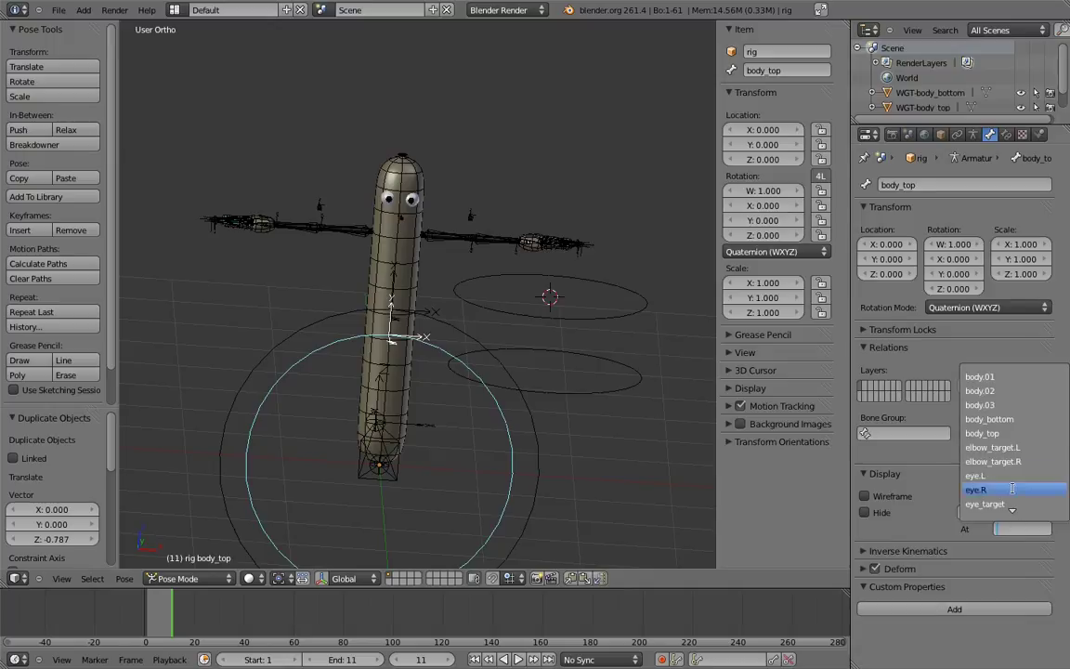
left_click(982, 405)
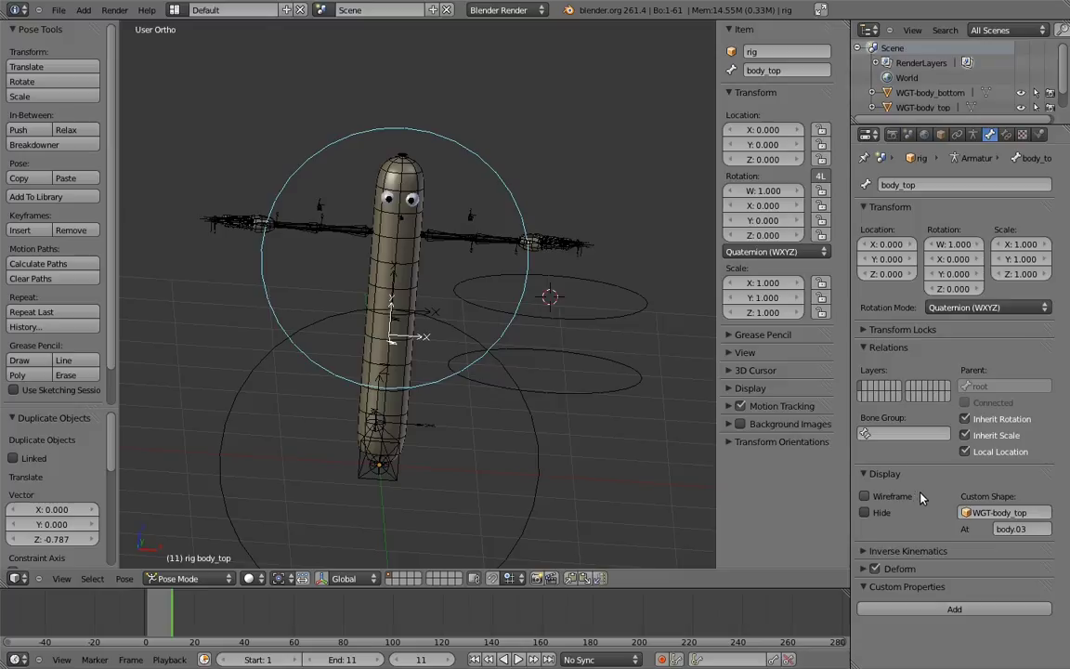
- Turn on the axis display for the WGT-body_top and WGT-body_bottom circles
left_click(940, 135)
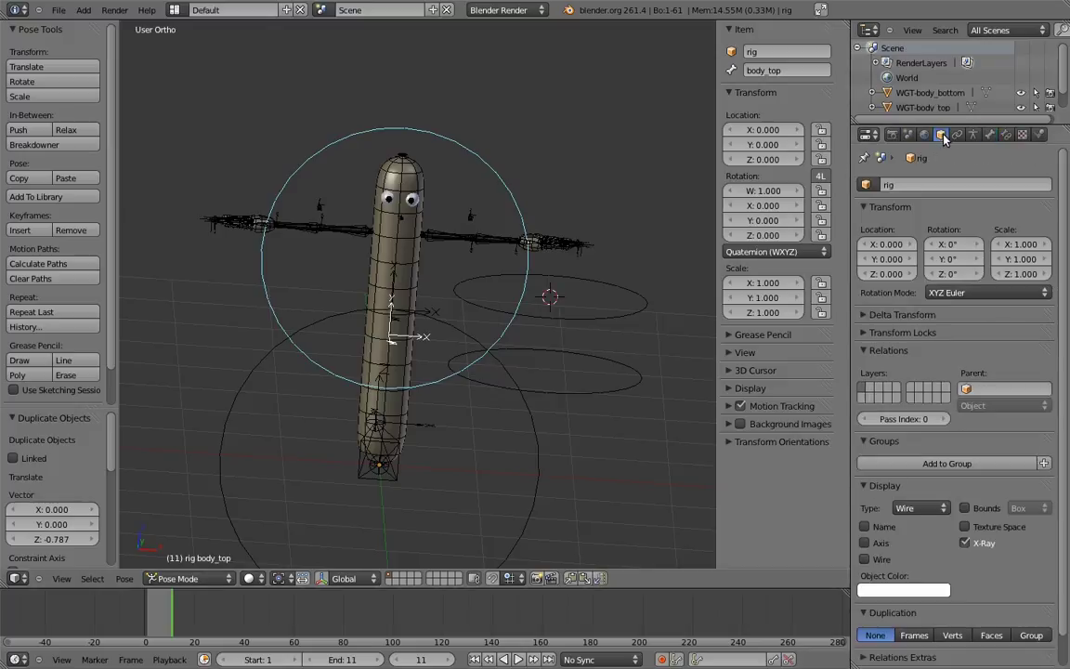
right_click(641, 296)
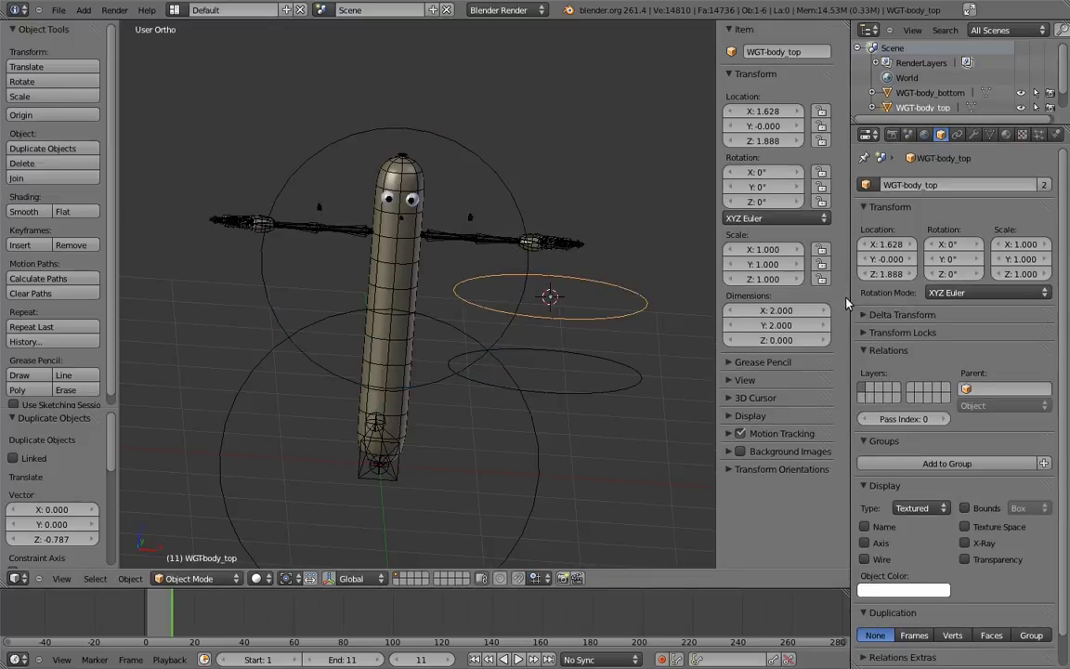
left_click(866, 545)
right_click(634, 375)
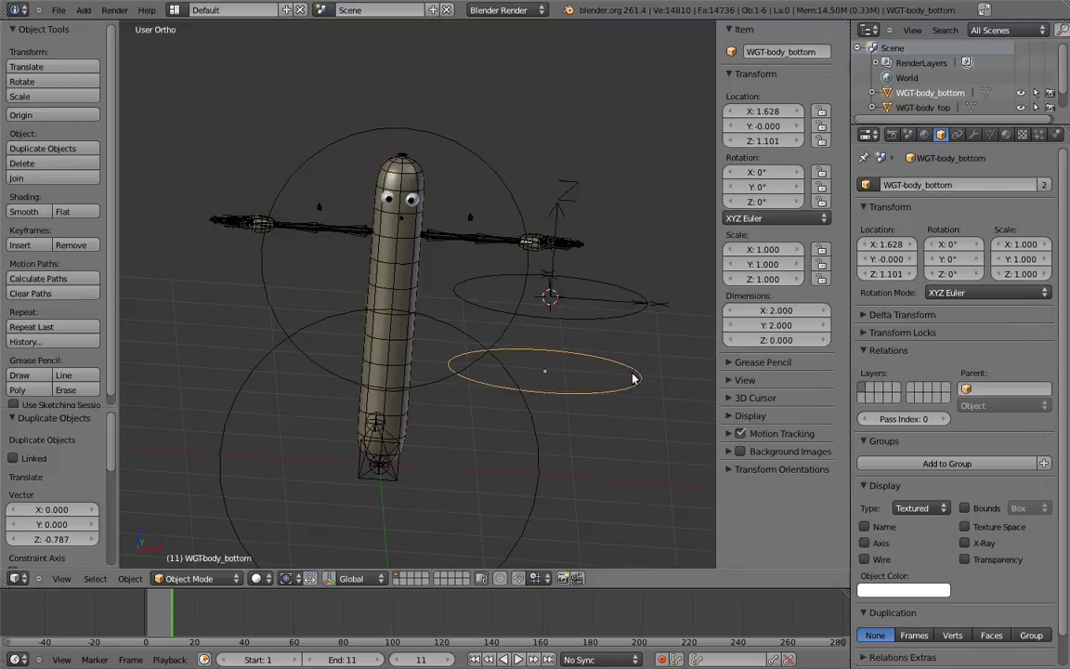
left_click(866, 544)
- Compare the orientation of the body_top bone's displayed shape with the axes of the WGT-body_top circle
middle_click_drag(605, 314, 547, 315)
right_click(459, 161)
middle_click_drag(480, 167, 451, 289, "ctrl")
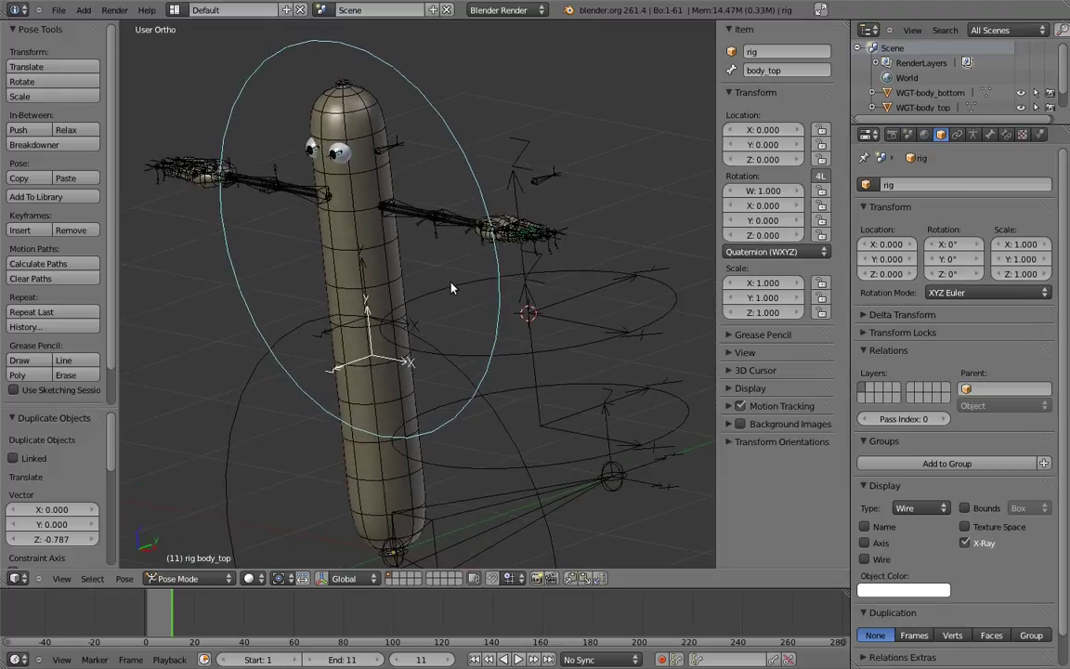
key("ctrl+Tab")
right_click(447, 285)
right_click(460, 152)
key("ctrl+Tab")
key("ctrl+Tab")
right_click(452, 292)
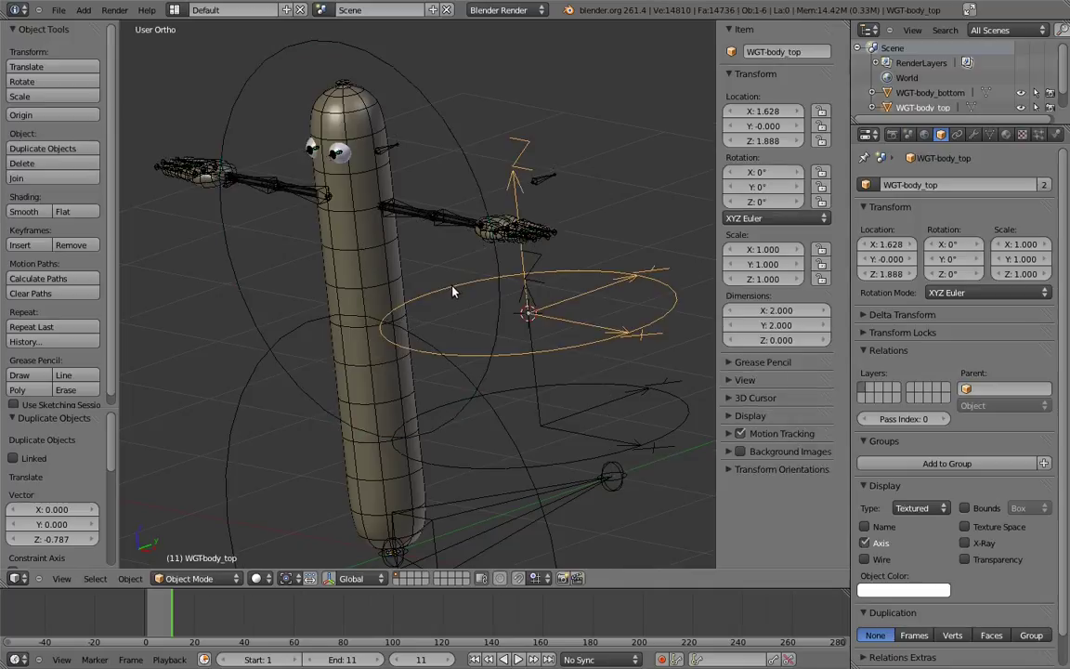
- Rotate the WGT-body_top and WGT-body_bottom circles 90° about the X axis in Object Mode so they stand upright
key("KP_3")
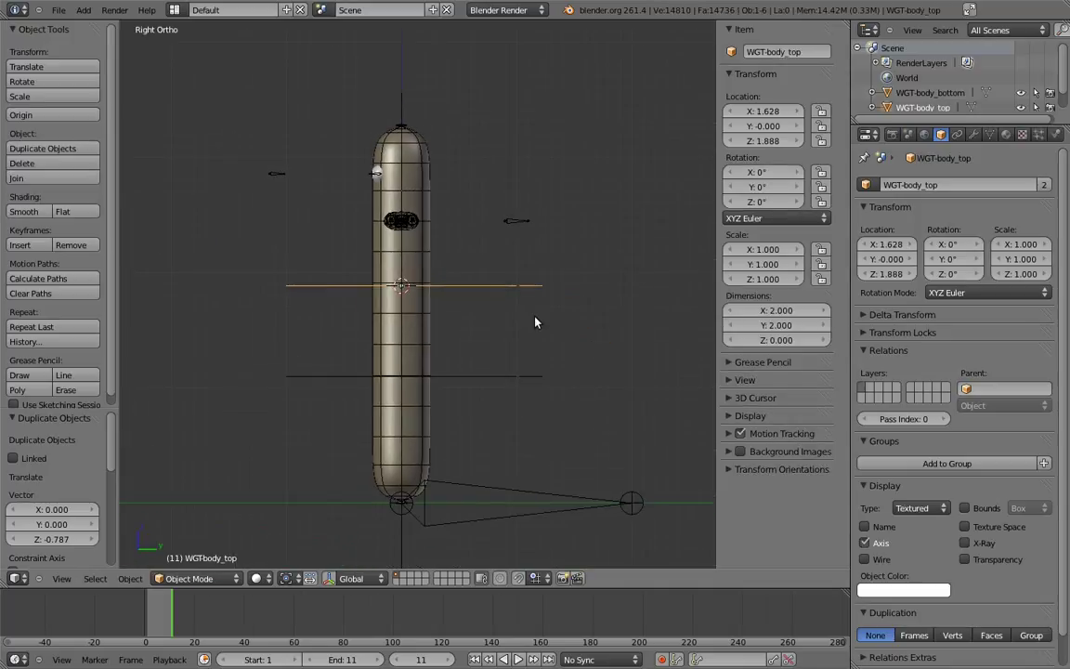
key("r")
left_click(435, 156, "ctrl")
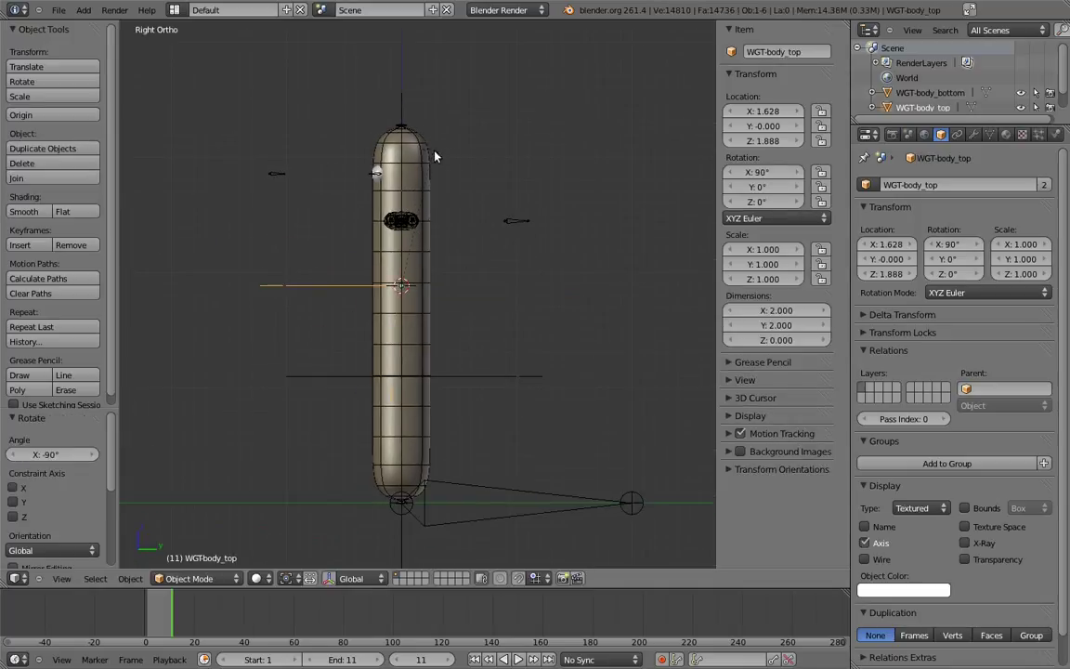
right_click(497, 374)
type("r90")
key("Return")
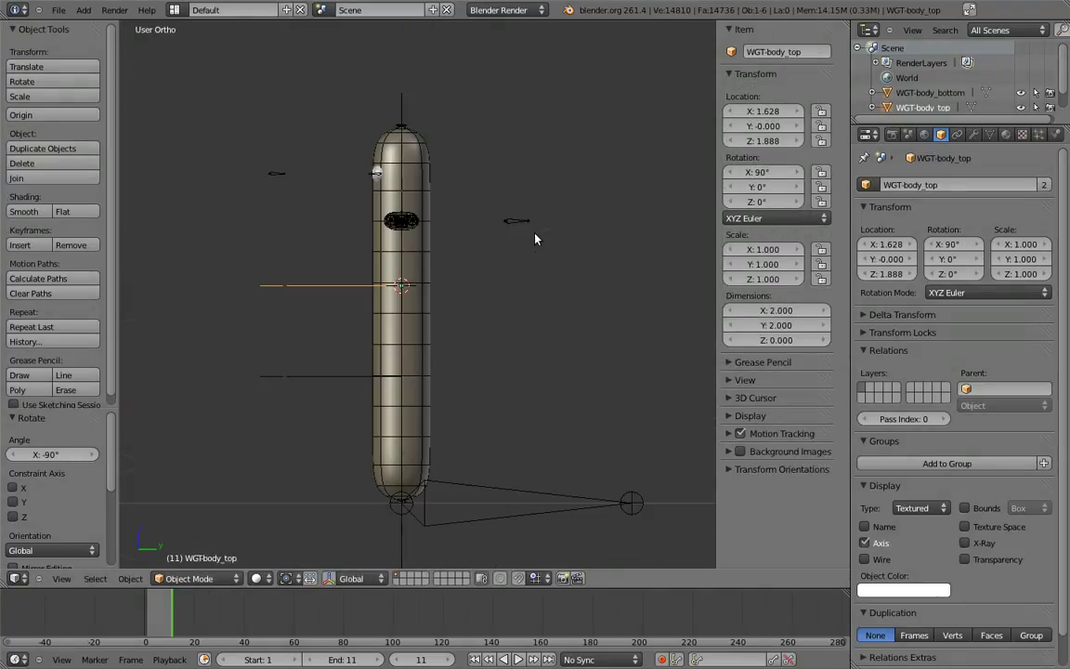
- Centre WGT-body_top on the upper body at about X 0, Z 2.18 and scale it to about 1.321 to match the bone shape
key("KP_3")
key("KP_1")
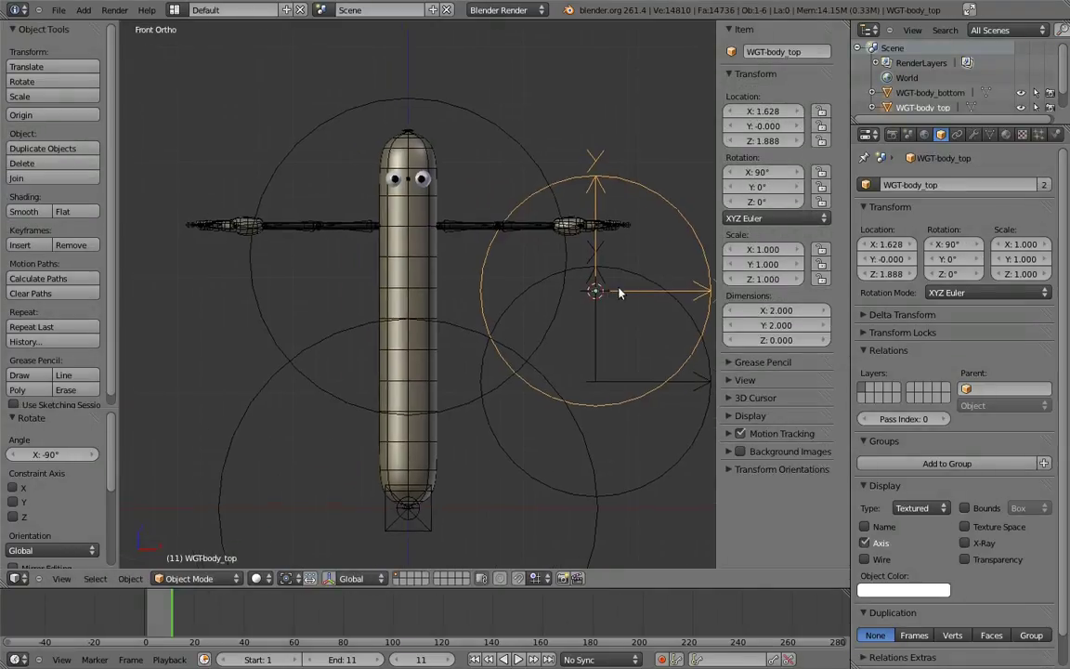
key("g")
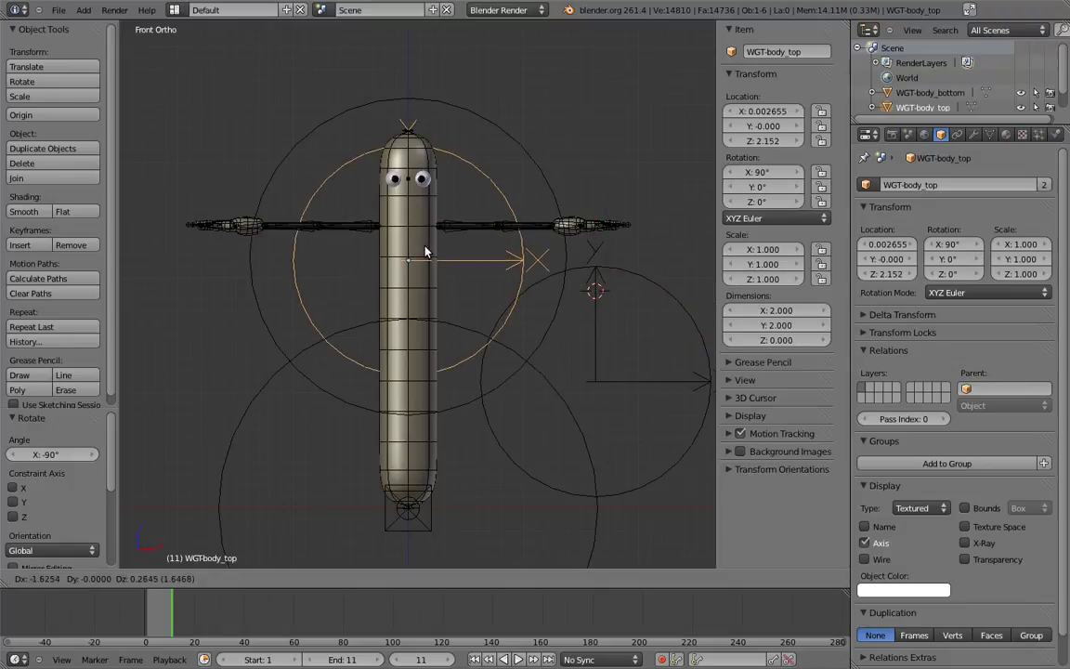
left_click(424, 247)
key("s")
left_click(513, 204)
key("g")
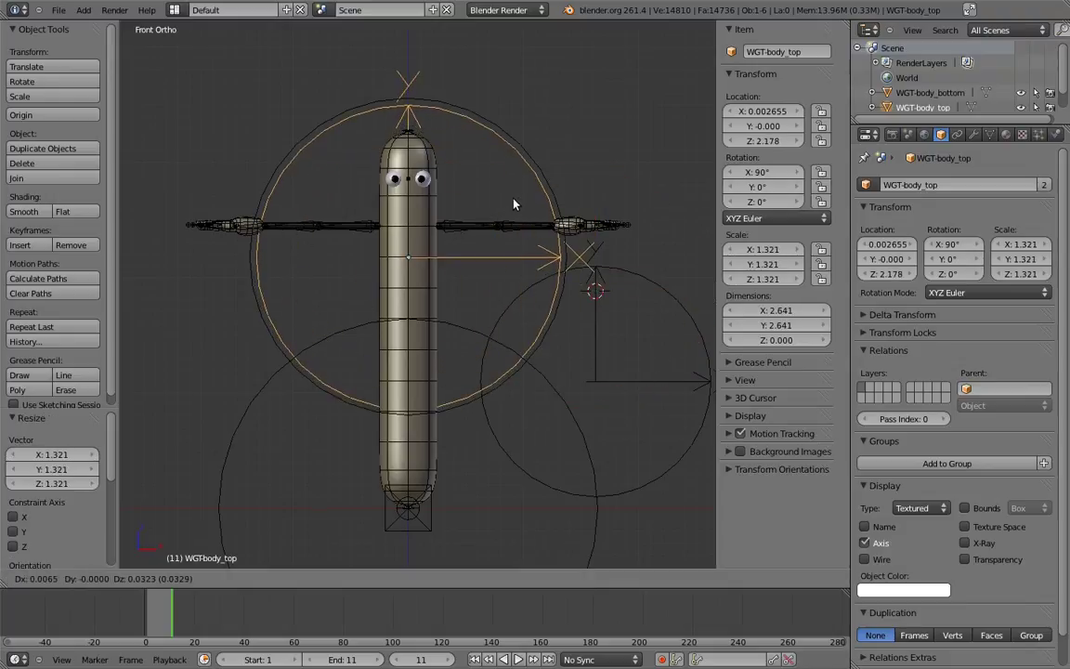
left_click(513, 206)
- Move WGT-body_bottom to the base of the body near X 0, Z 0 and scale it to about 1.569
right_click(639, 316)
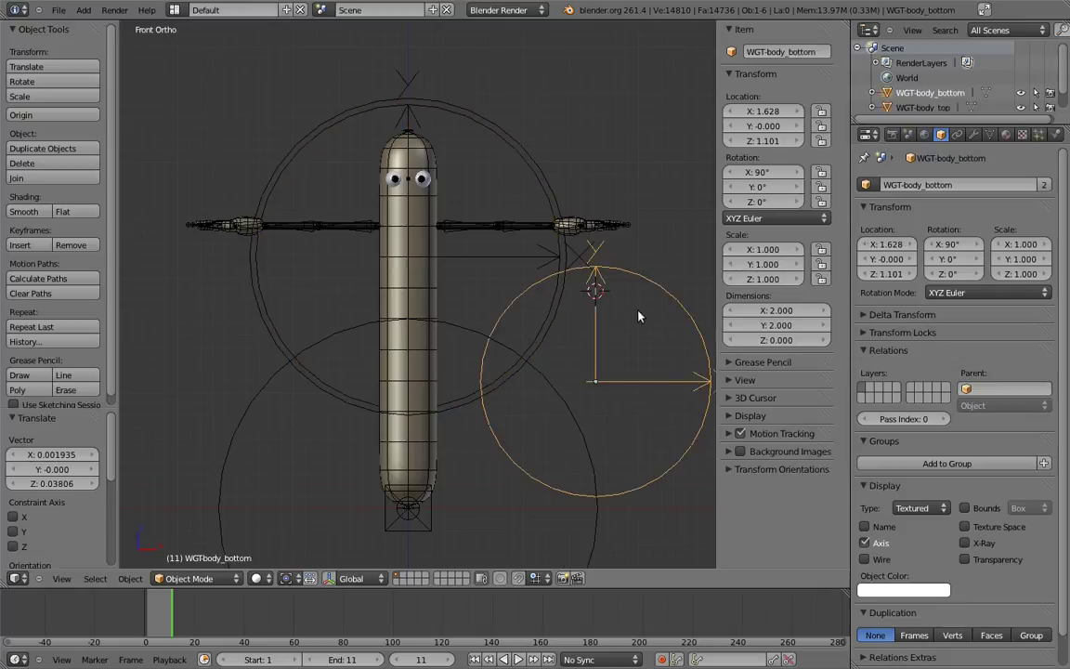
middle_click_drag(638, 317, 592, 271, "shift")
key("g")
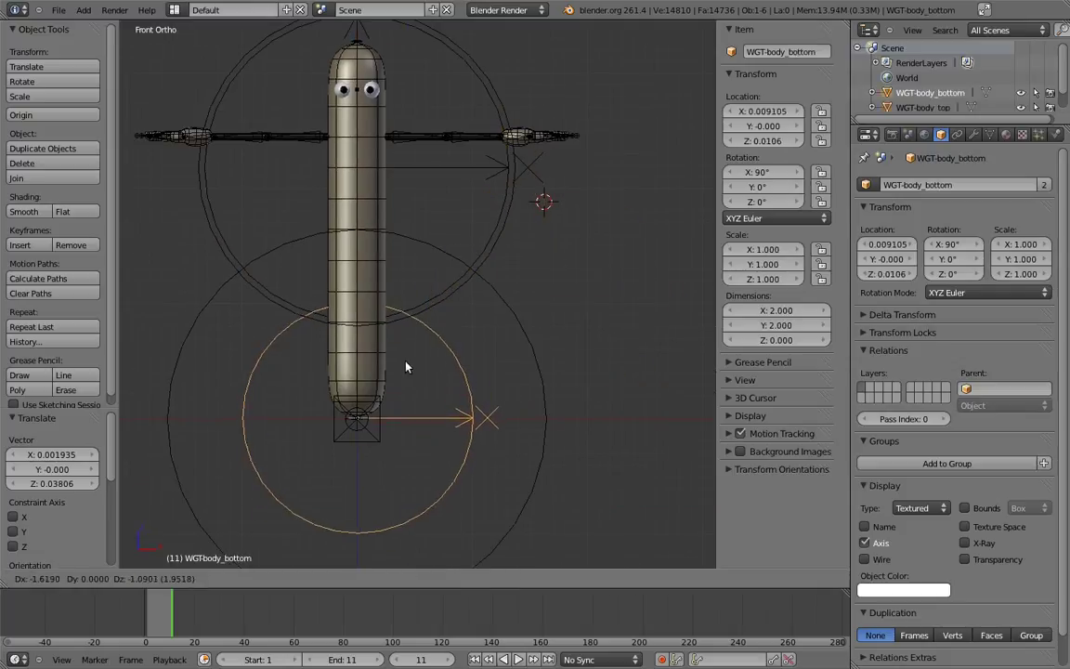
left_click(418, 377)
key("s")
left_click(518, 339)
- In Edit Mode, rotate the WGT-body_bottom mesh 90° about X and raise it about 0.546 units along global Z
middle_click_drag(521, 297, 570, 297, "shift")
middle_click_drag(570, 299, 580, 276, "ctrl")
key("Tab")
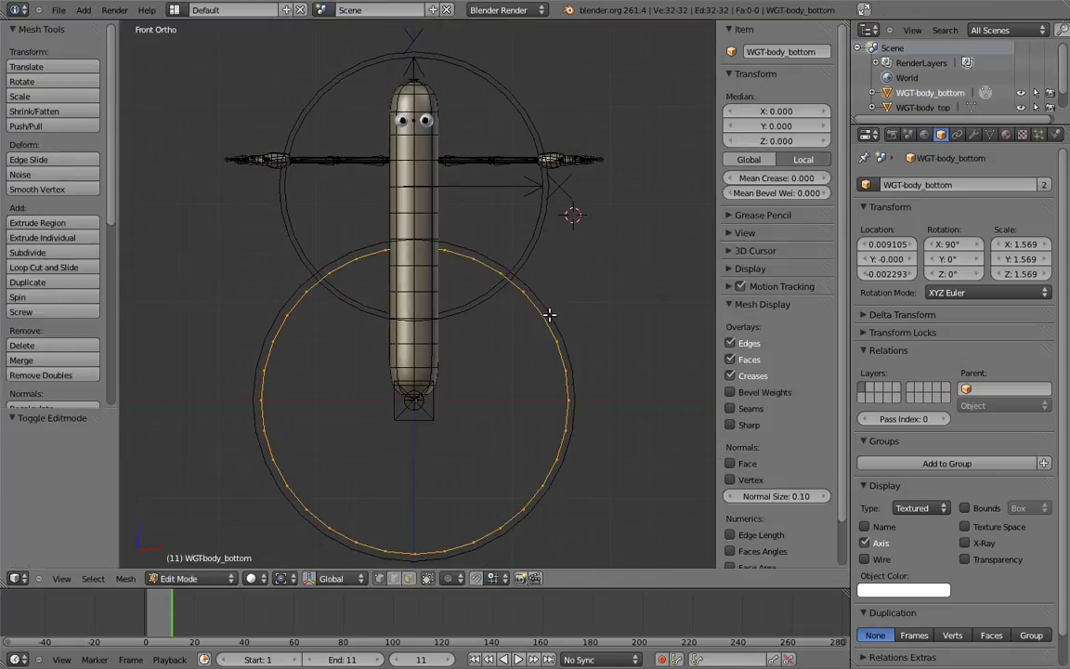
key("KP_3")
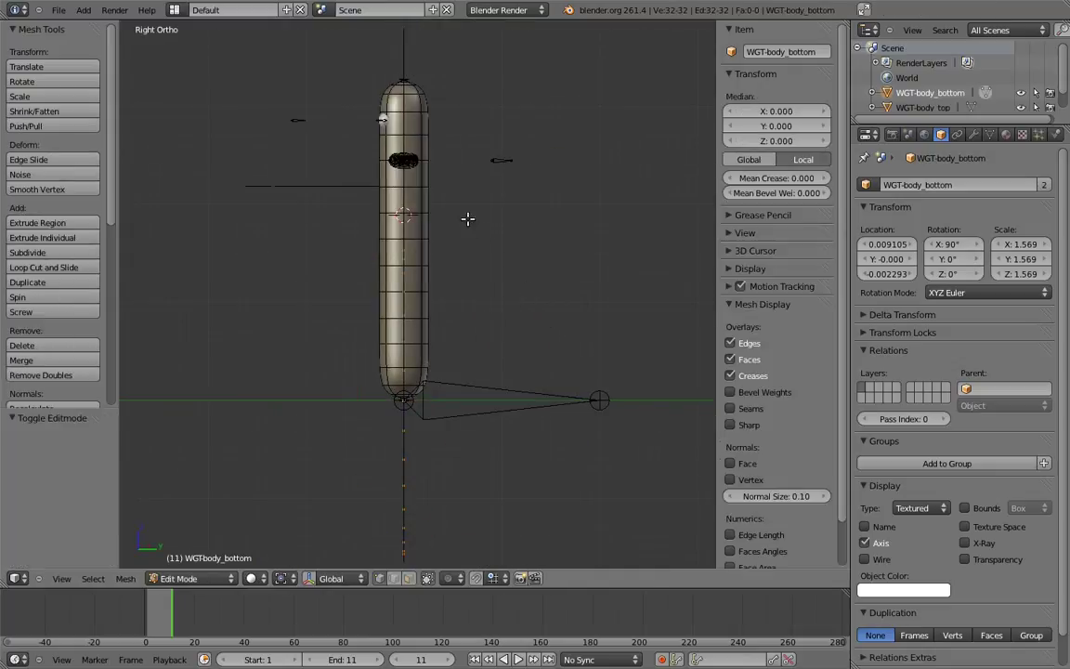
key("r")
key("Return")
type("gz.5")
key("BackSpace")
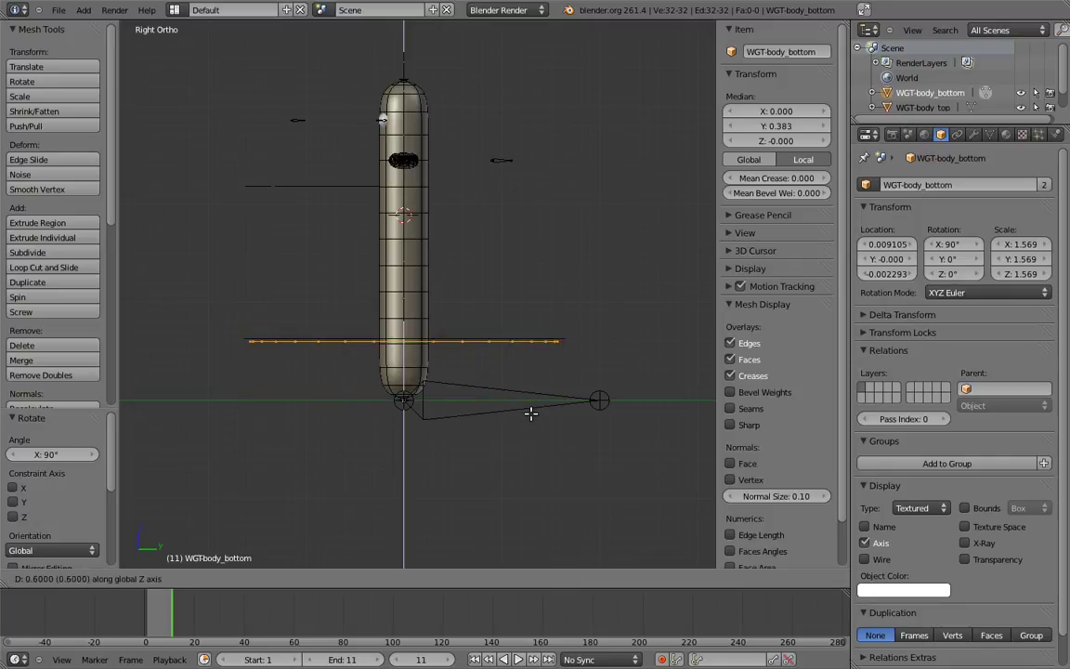
left_click(529, 419)
- Shrink the WGT-body_bottom ring around the lower body by factors of about 0.287 and 0.982, and return to Object Mode
key("s")
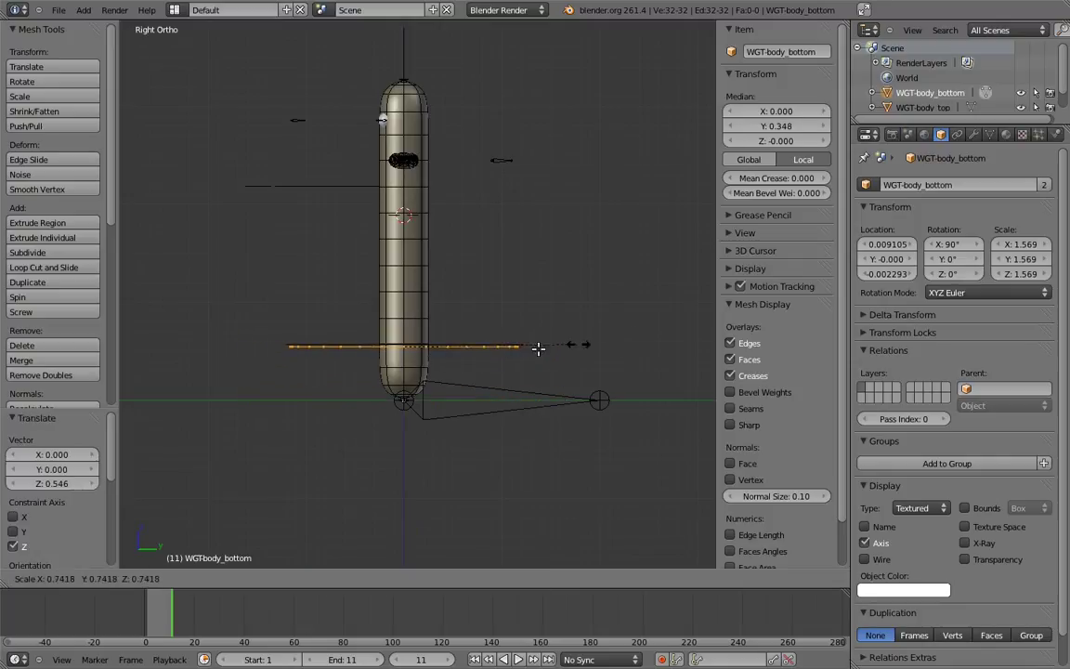
left_click(478, 348)
middle_click_drag(478, 348, 526, 314)
key("s")
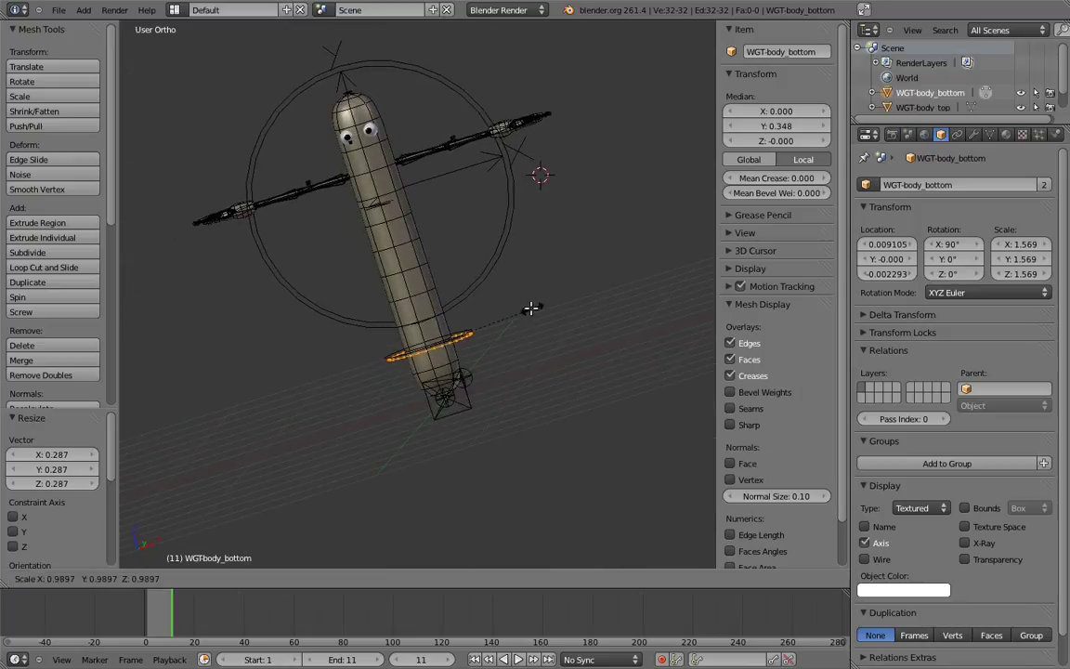
left_click(531, 308)
key("KP_1")
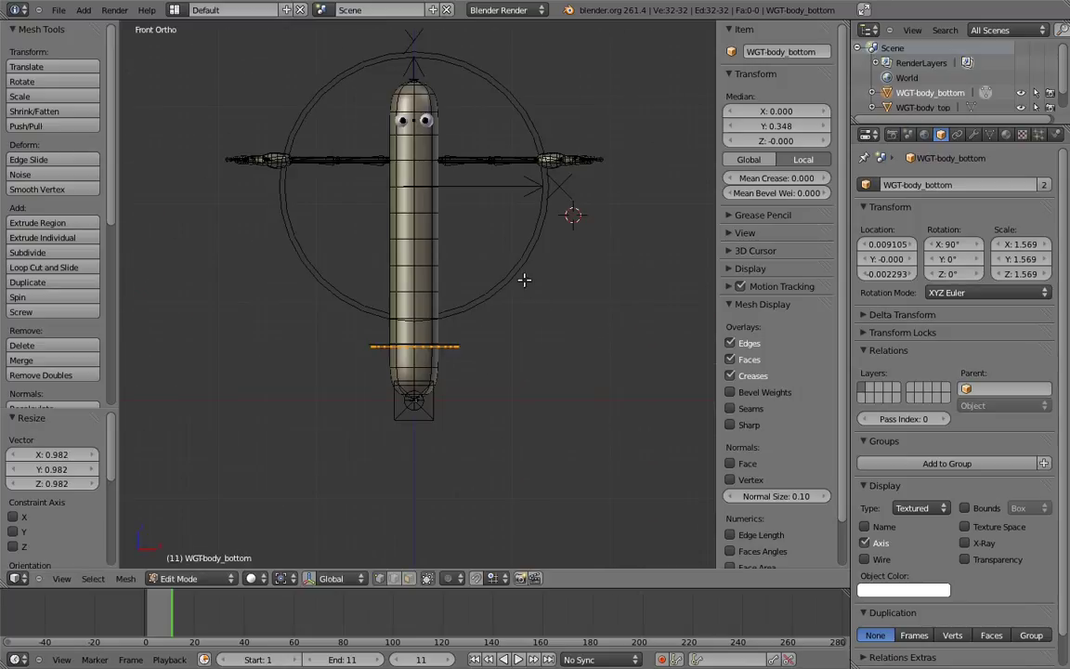
middle_click_drag(488, 148, 484, 250, "shift")
key("Tab")
- Enter Edit Mode on the WGT-body_top circle and rotate its mesh 90° about X so it lies flat
right_click(509, 203)
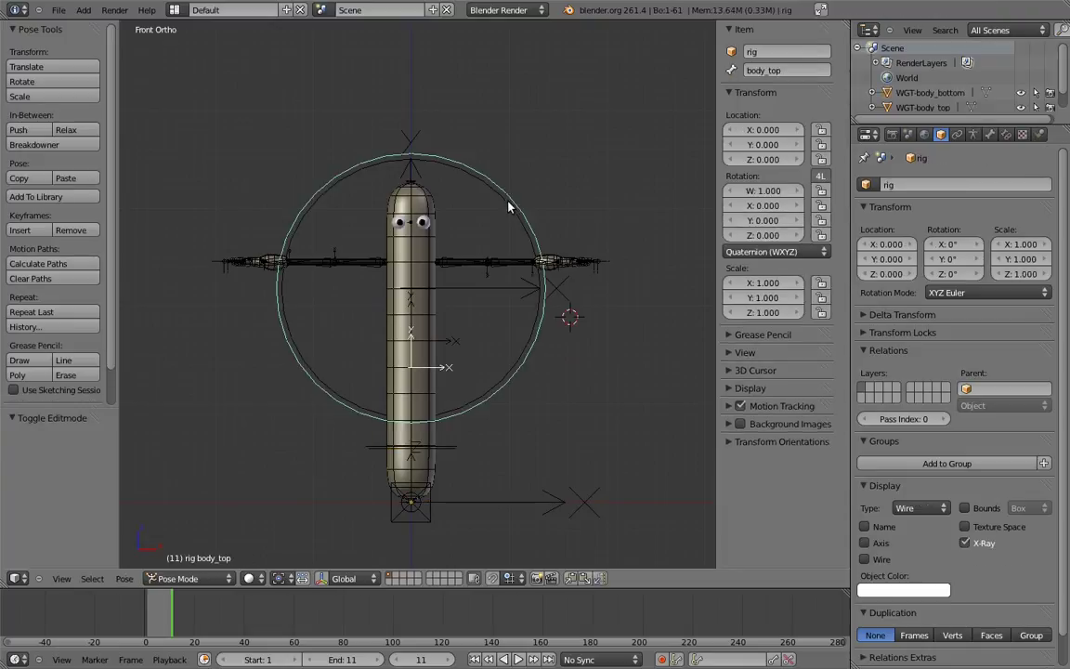
key("ctrl+Tab")
right_click(508, 207)
key("Tab")
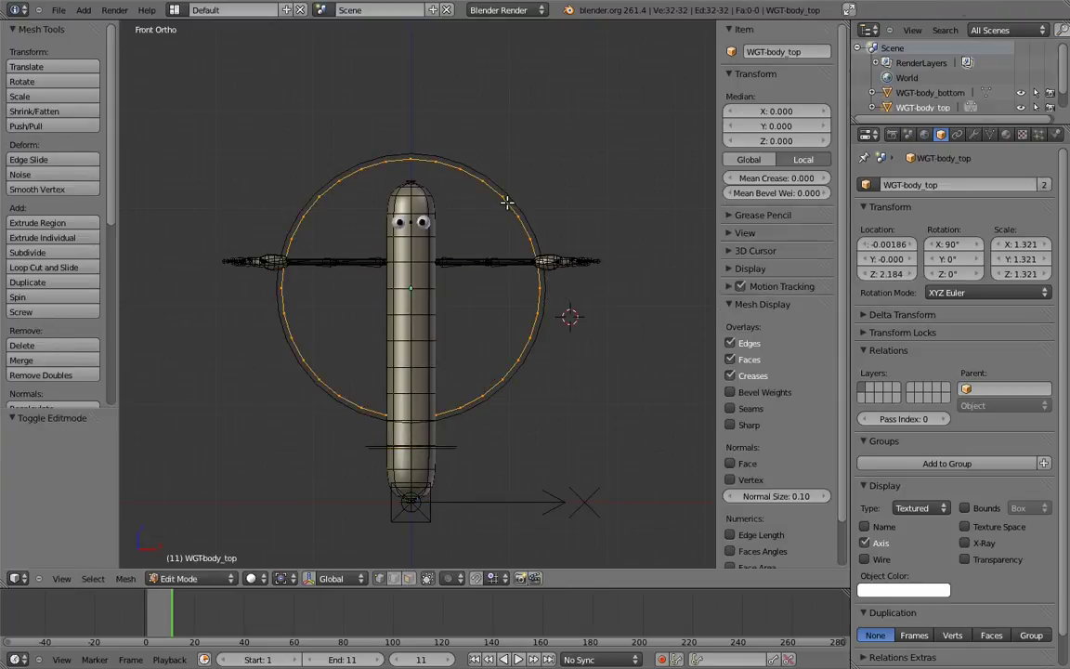
key("KP_3")
key("KP_3")
key("r")
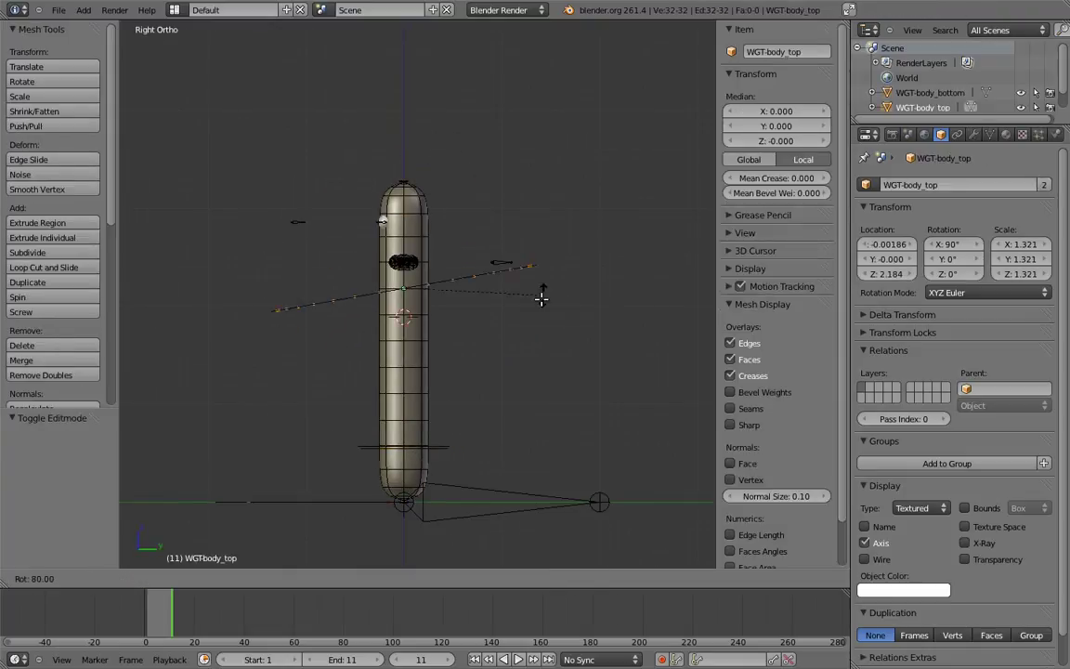
key("Return")
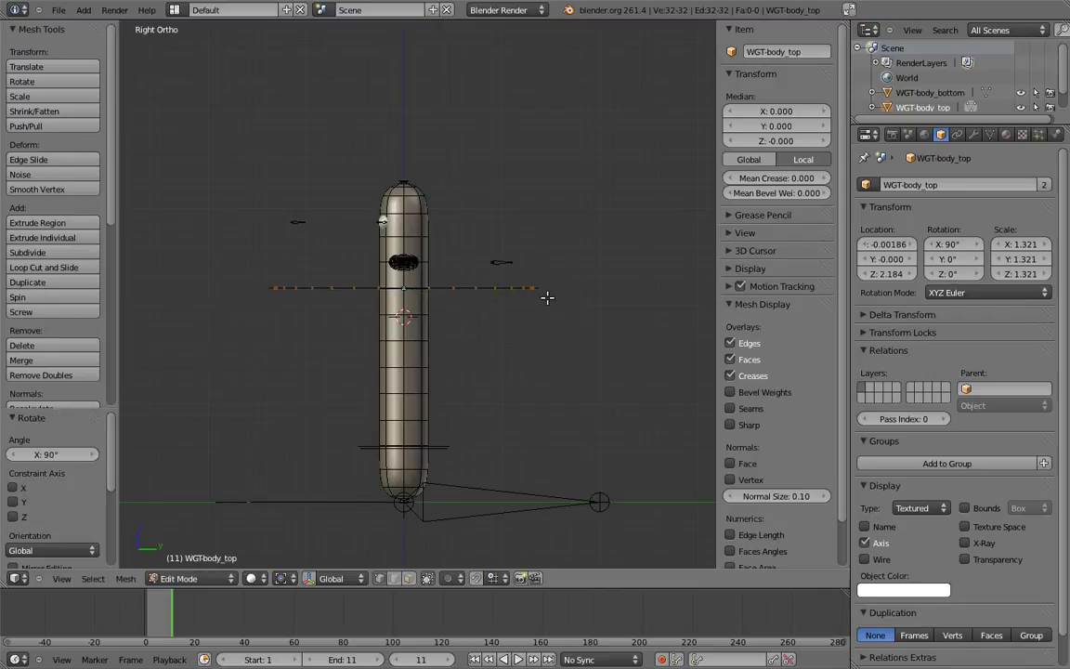
- Raise the WGT-body_top ring about 0.46 units along global Z to just below the eyes
key("g")
key("z")
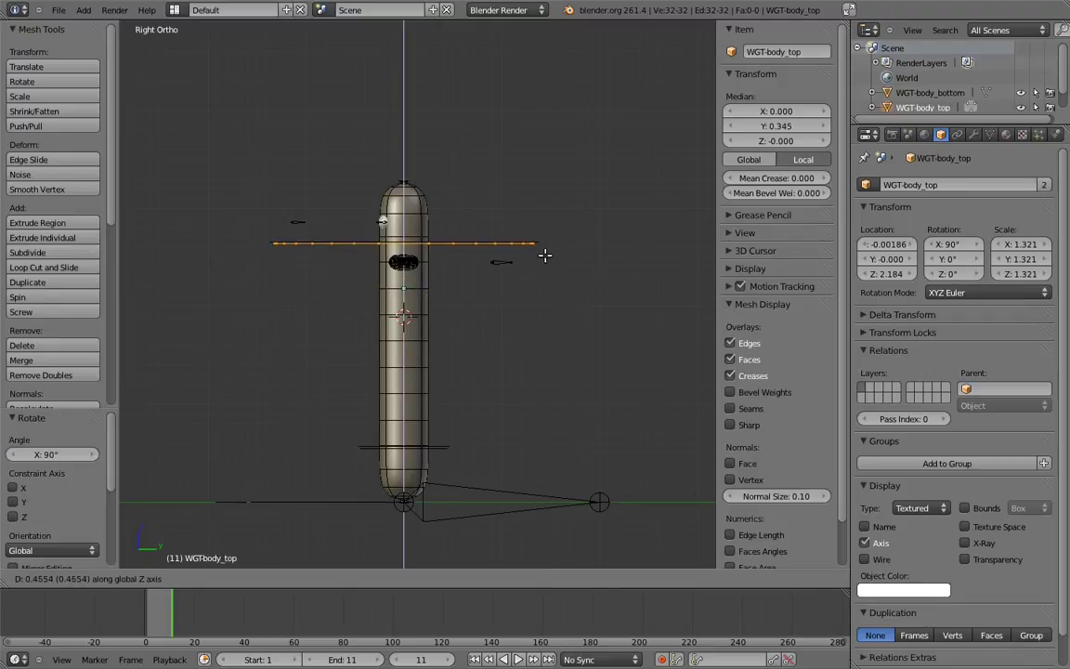
left_click(549, 257)
key("g")
key("z")
left_click(576, 246)
- Shrink the WGT-body_top ring to about 0.8 units wide around the upper body and return to Object Mode
key("s")
left_click(412, 214)
middle_click_drag(413, 214, 405, 366)
scroll(424, 304, "up", 2)
key("s")
left_click(516, 193)
middle_click_drag(485, 235, 587, 185)
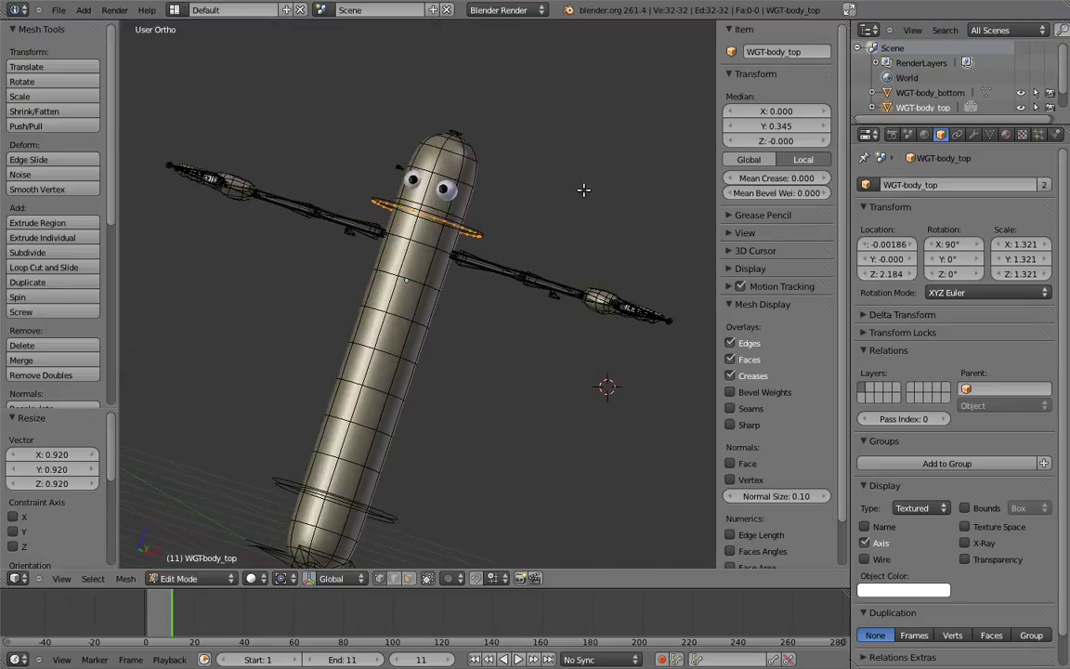
key("KP_1")
key("Tab")
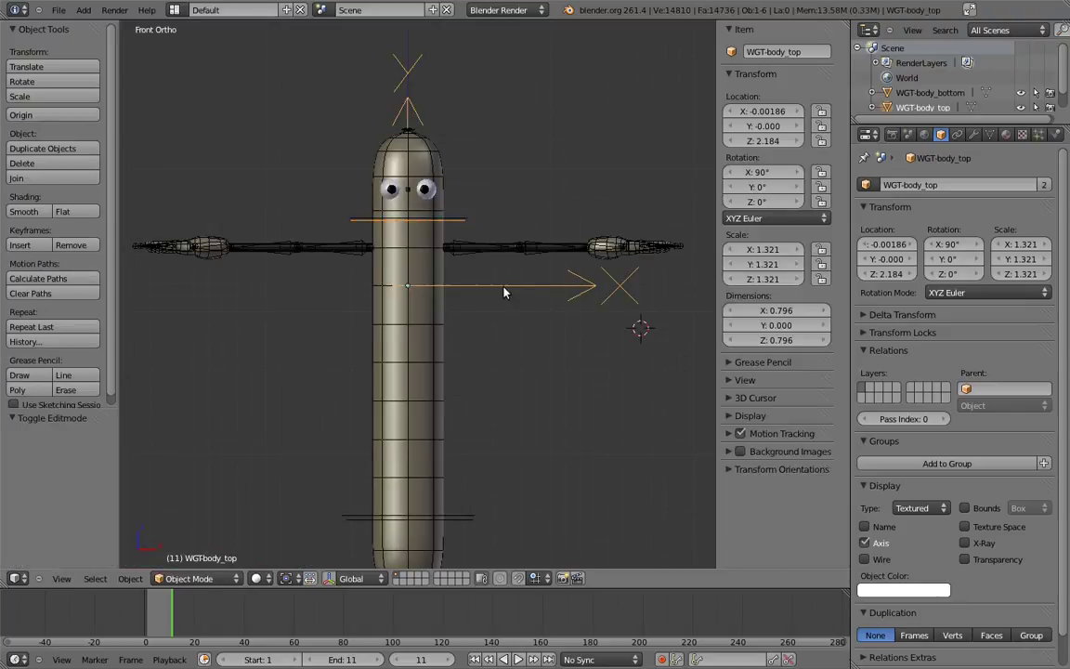
- Select the WGT-body_bottom and WGT-body_top widgets together and move them to the last layer
middle_click_drag(509, 239, 503, 501)
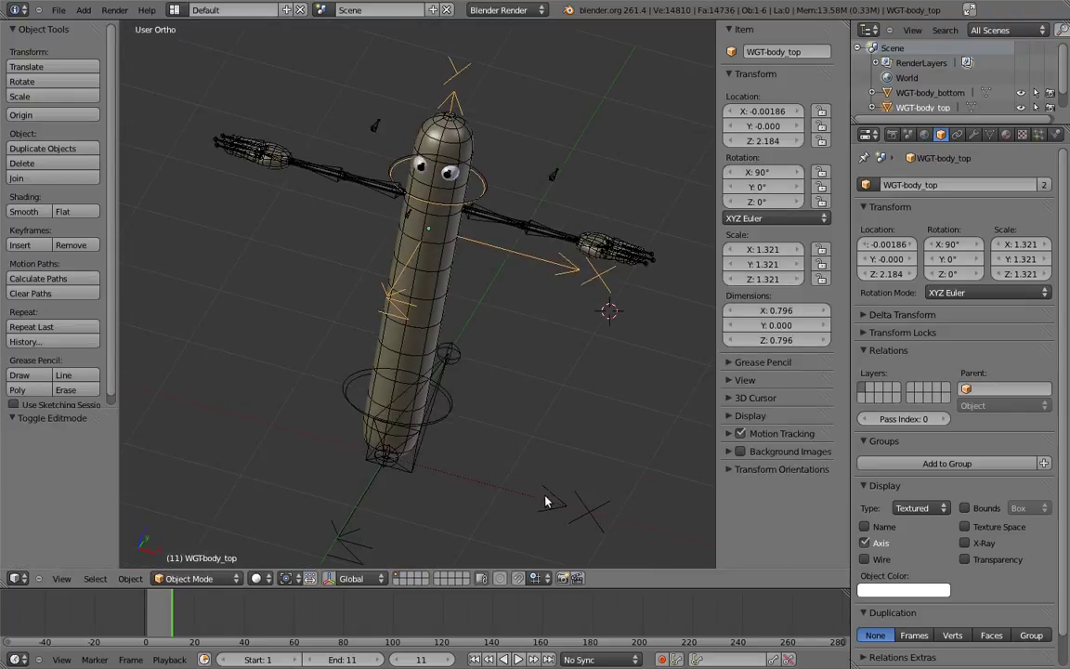
right_click(545, 502)
middle_click_drag(544, 432, 522, 344)
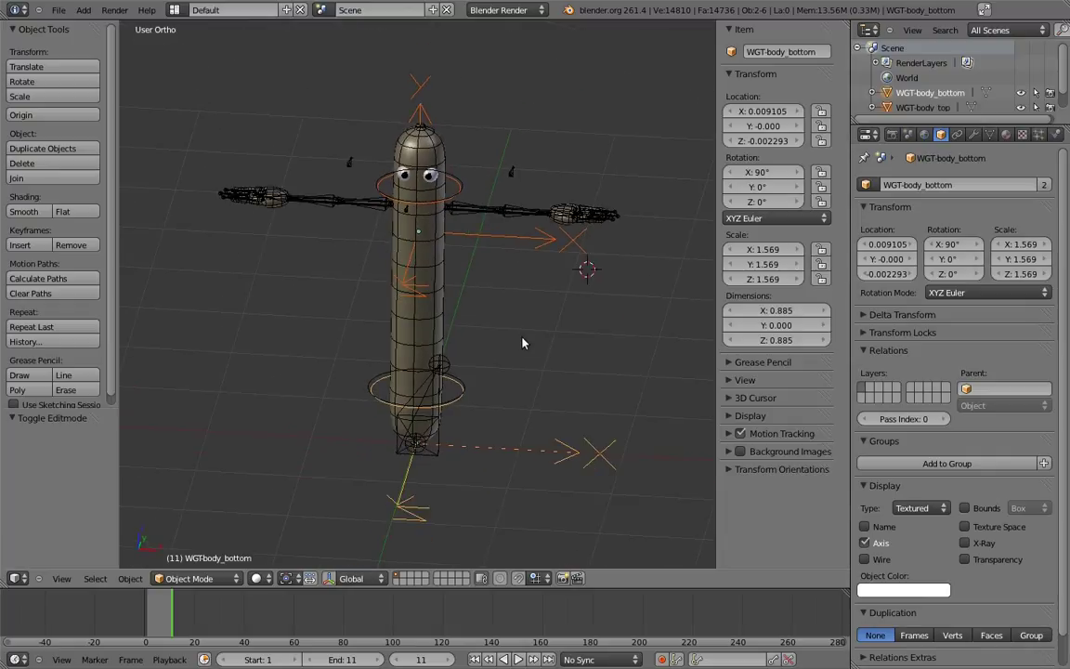
key("m")
left_click(747, 370)
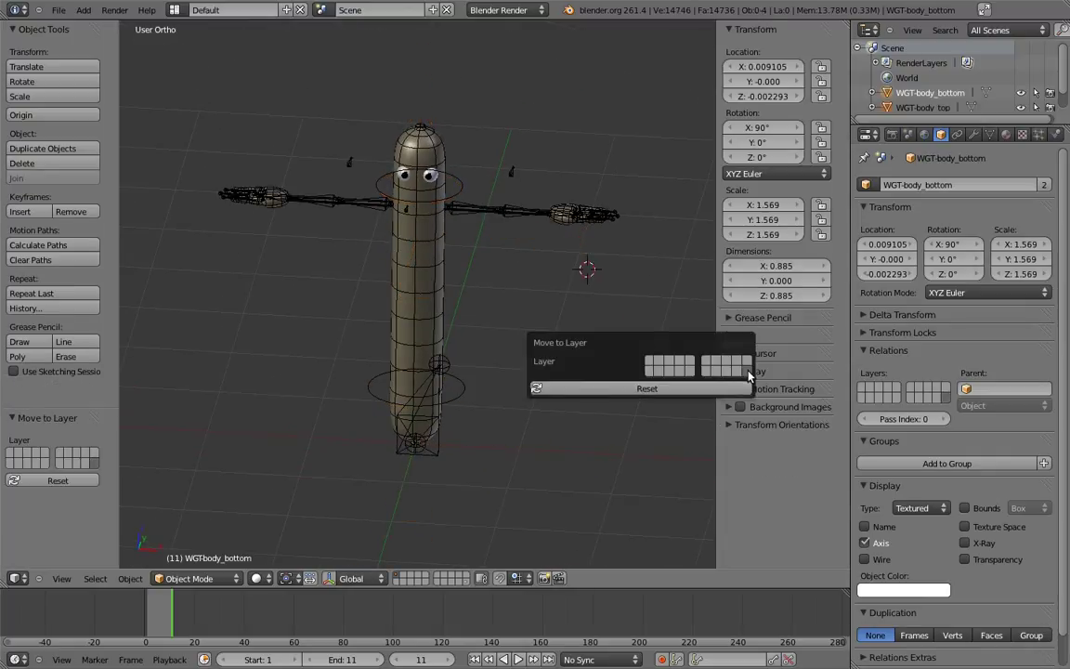
- Test the body controls in front view by rotating body_top about 62.4°, body_bottom about -44.2°, and body_top once more
right_click(462, 188)
key("ctrl+Tab")
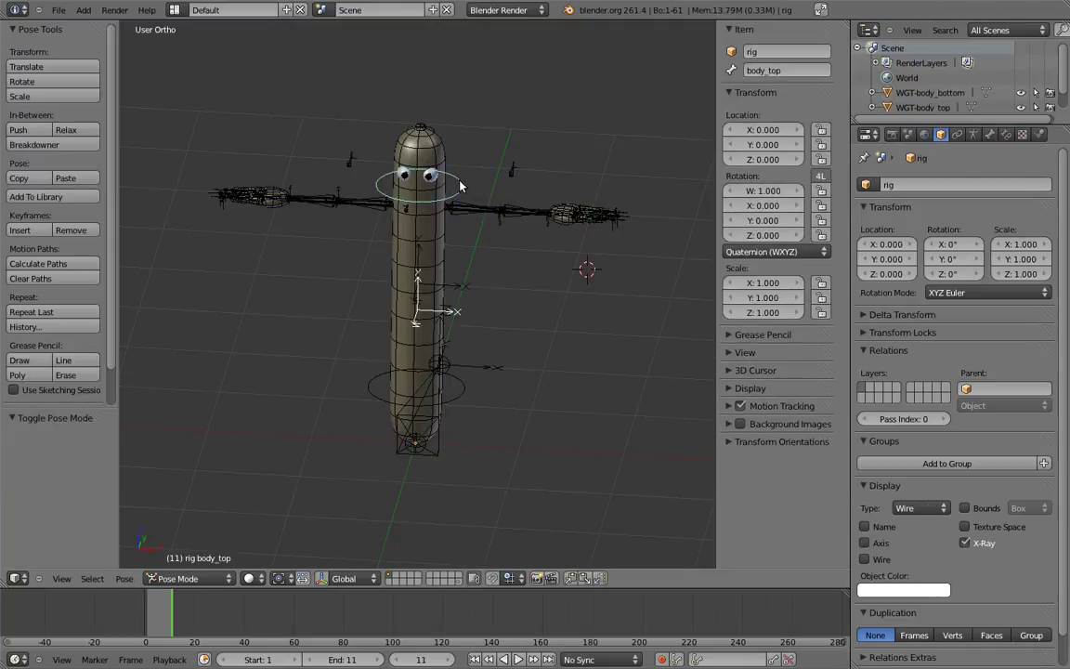
key("KP_1")
key("r")
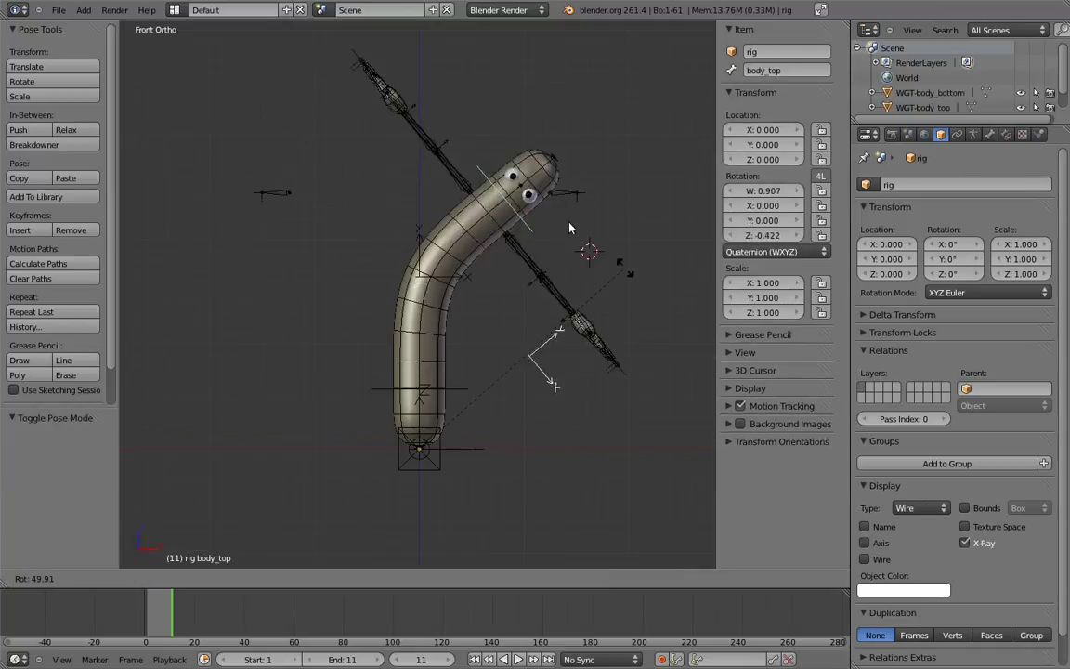
left_click(596, 282)
right_click(428, 354)
key("r")
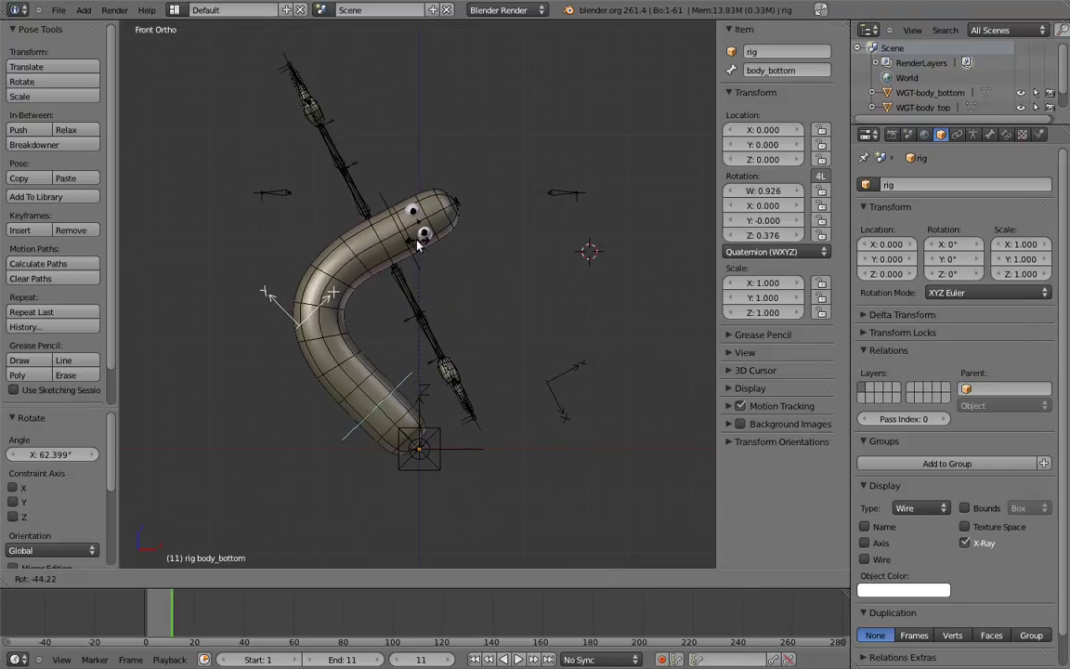
left_click(418, 243)
right_click(349, 175)
key("r")
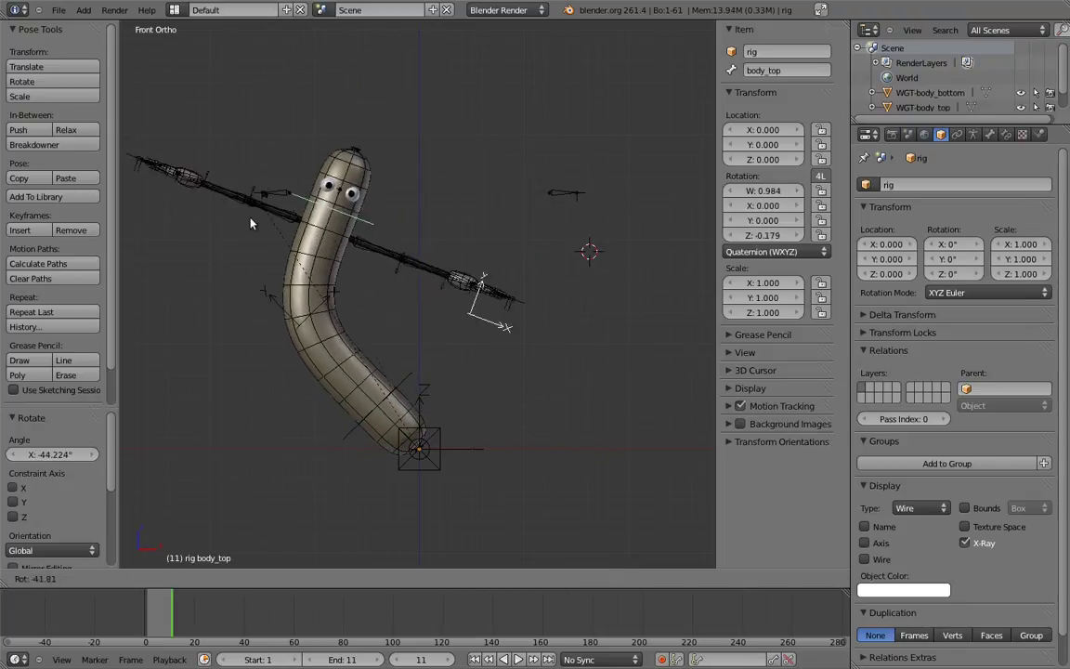
left_click(380, 152)
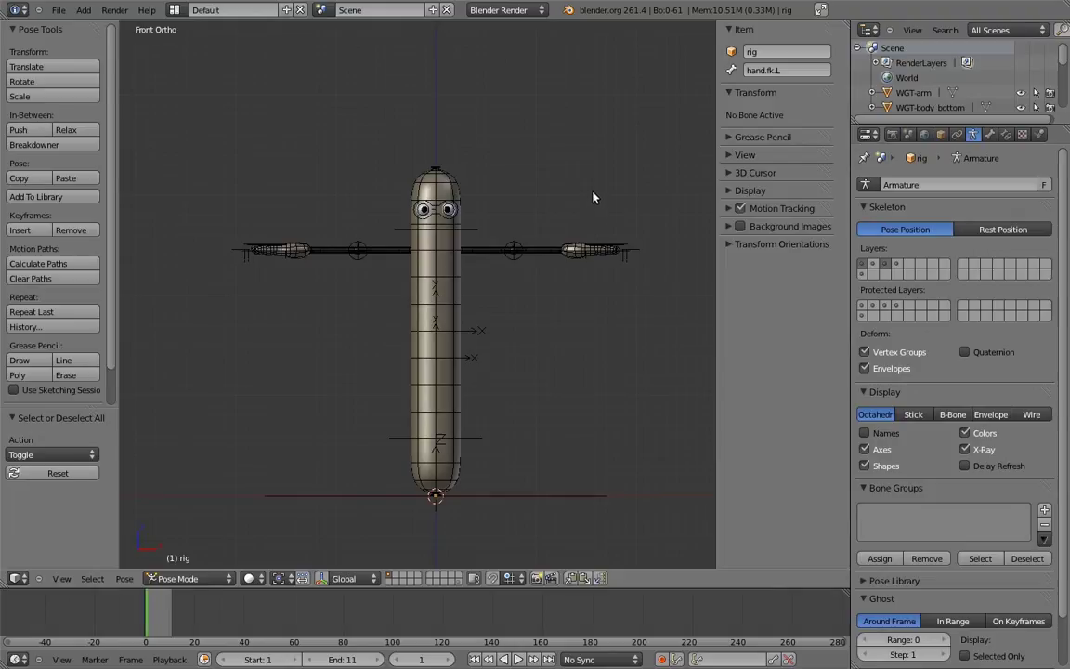
- Turn off the Axes and X-Ray display options for the rig's armature
right_click(517, 246)
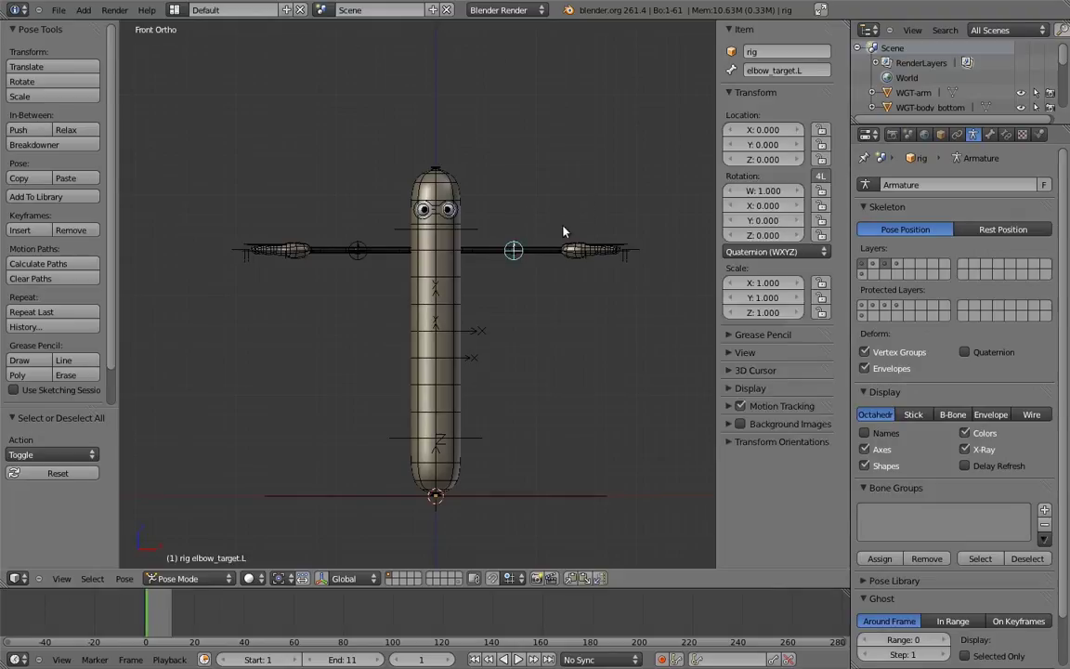
left_click(865, 449)
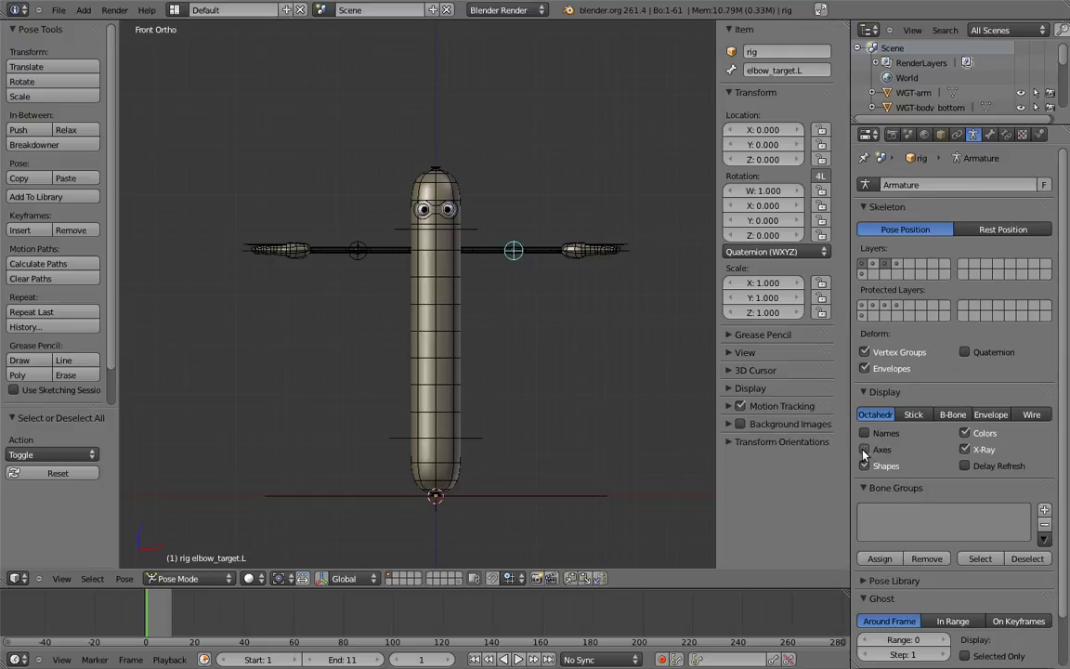
left_click(965, 450)
middle_click_drag(616, 274, 435, 218)
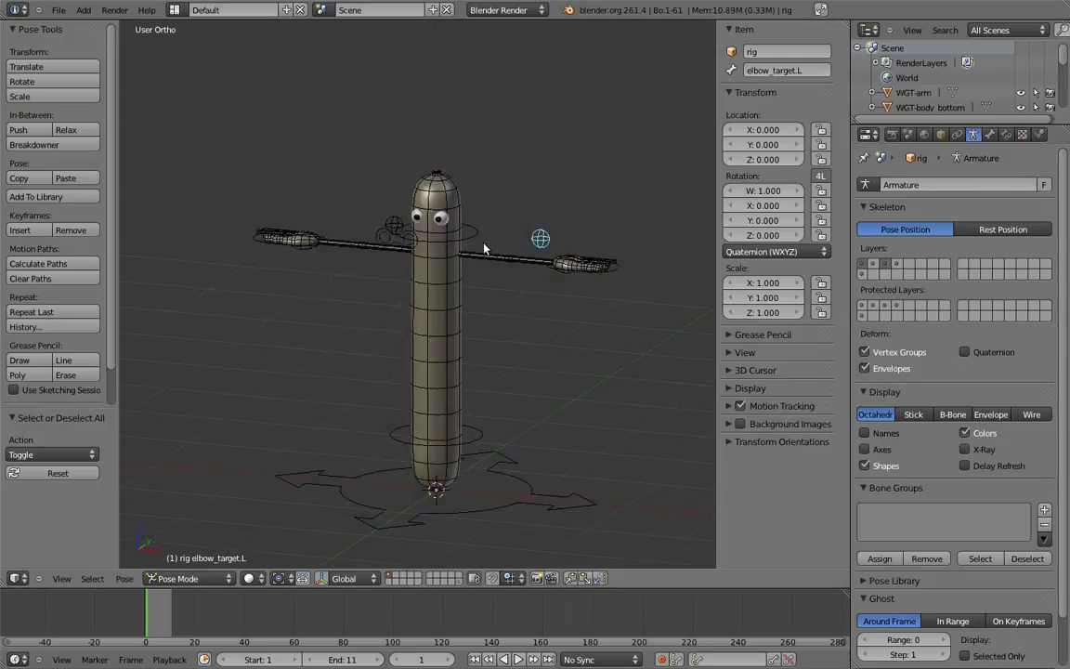
- Select the hotdog mesh and turn off its Wire display
right_click(396, 295)
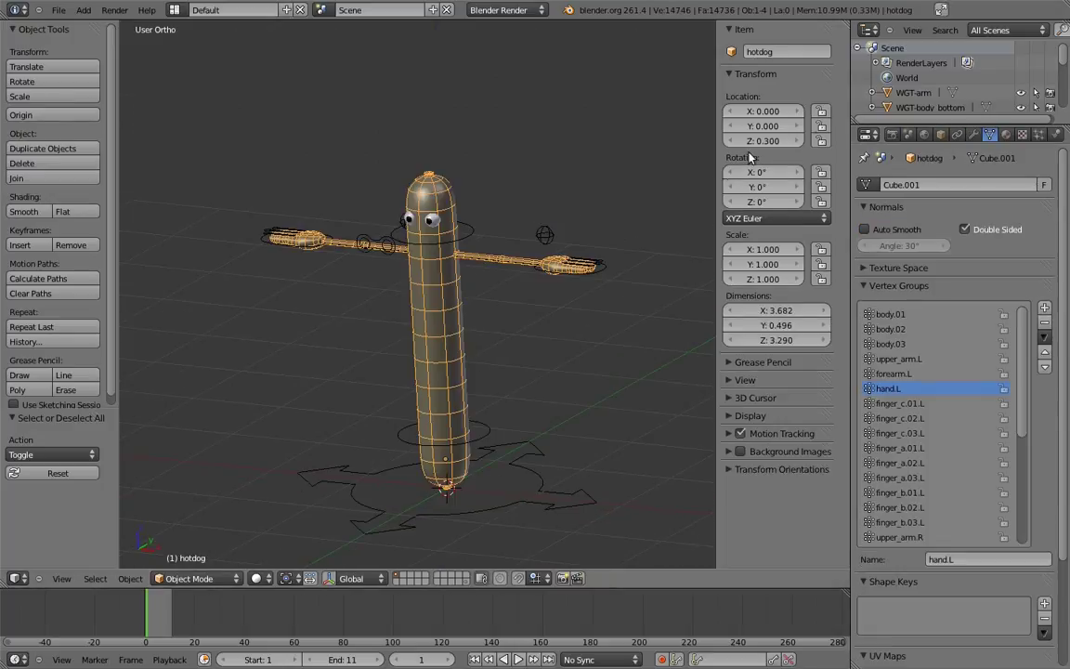
left_click(940, 135)
left_click(864, 560)
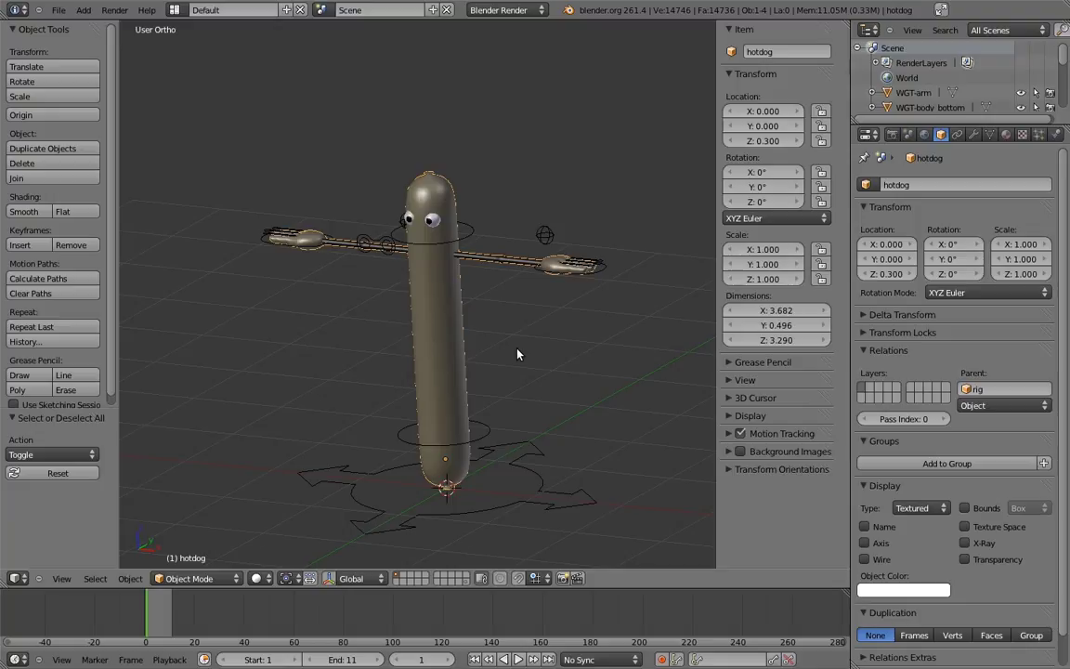
- Test the controls' Y locations: body_bottom at about 0.857, hand.ik.L slightly shifted, hand.ik.R at about -0.633 and root at about -0.112
right_click(484, 424)
left_click_drag(752, 146, 734, 183)
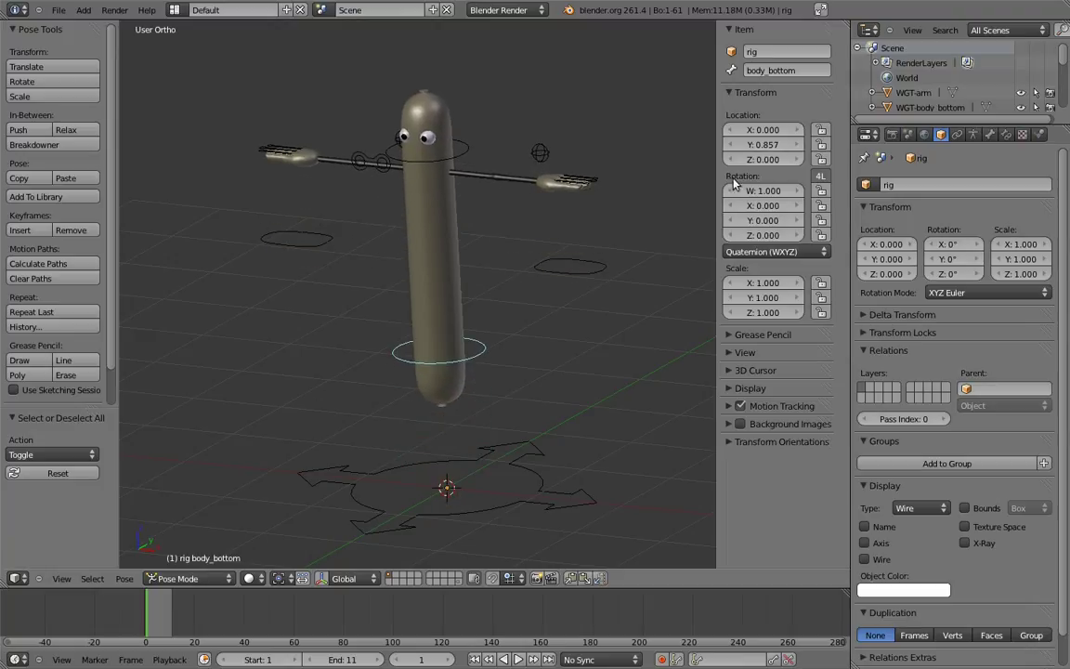
right_click(569, 267)
left_click_drag(768, 145, 696, 138)
right_click(298, 234)
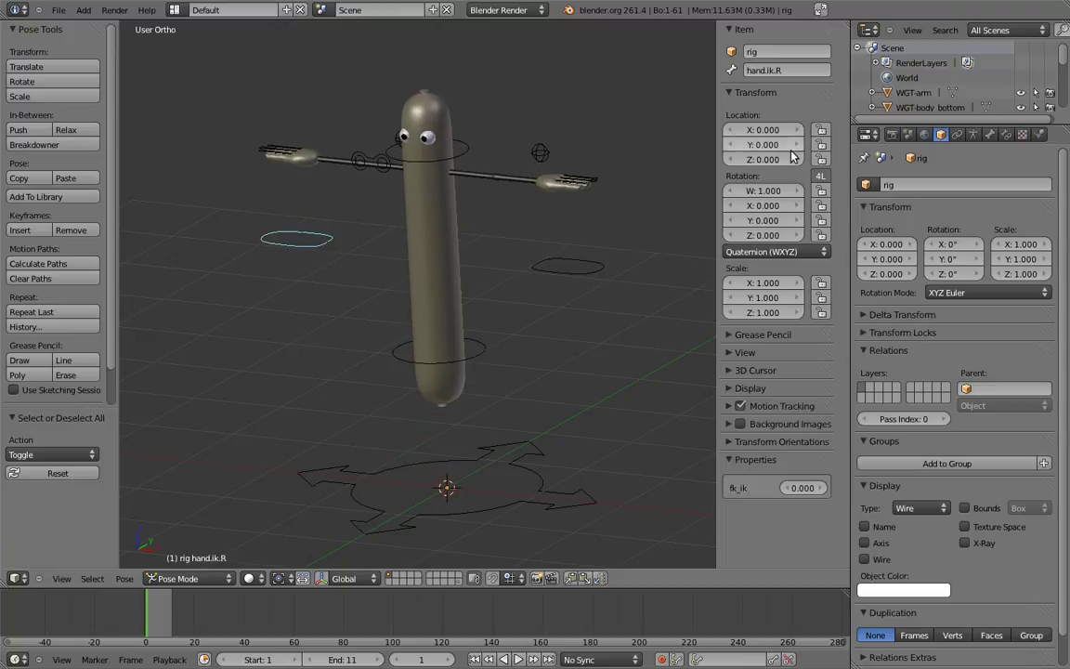
left_click_drag(760, 148, 706, 141)
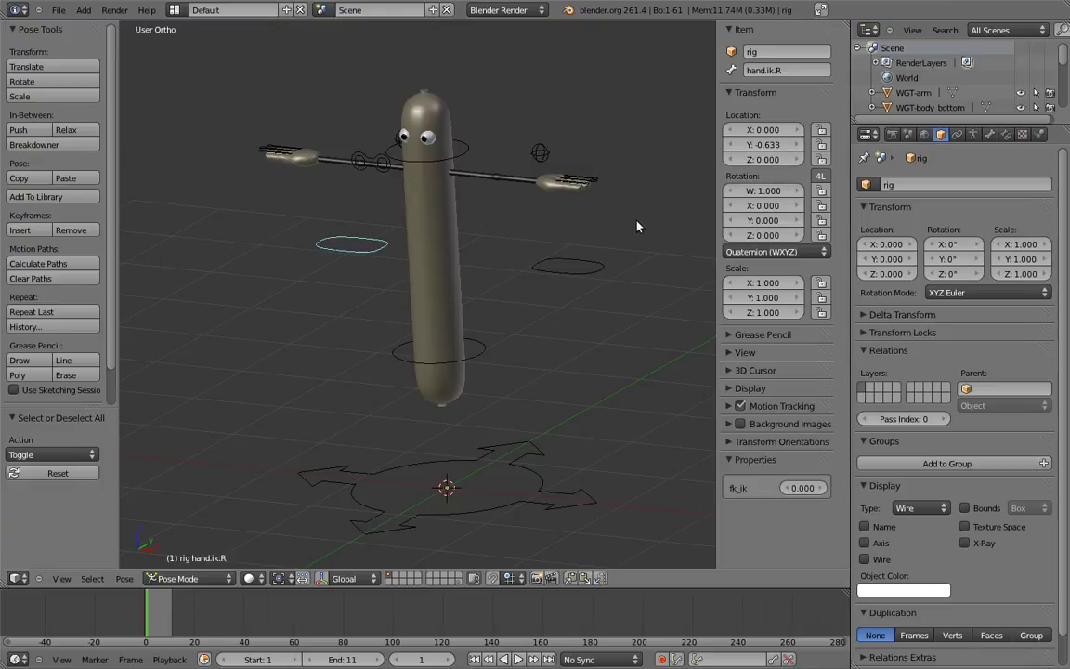
right_click(510, 452)
left_click_drag(765, 145, 749, 165)
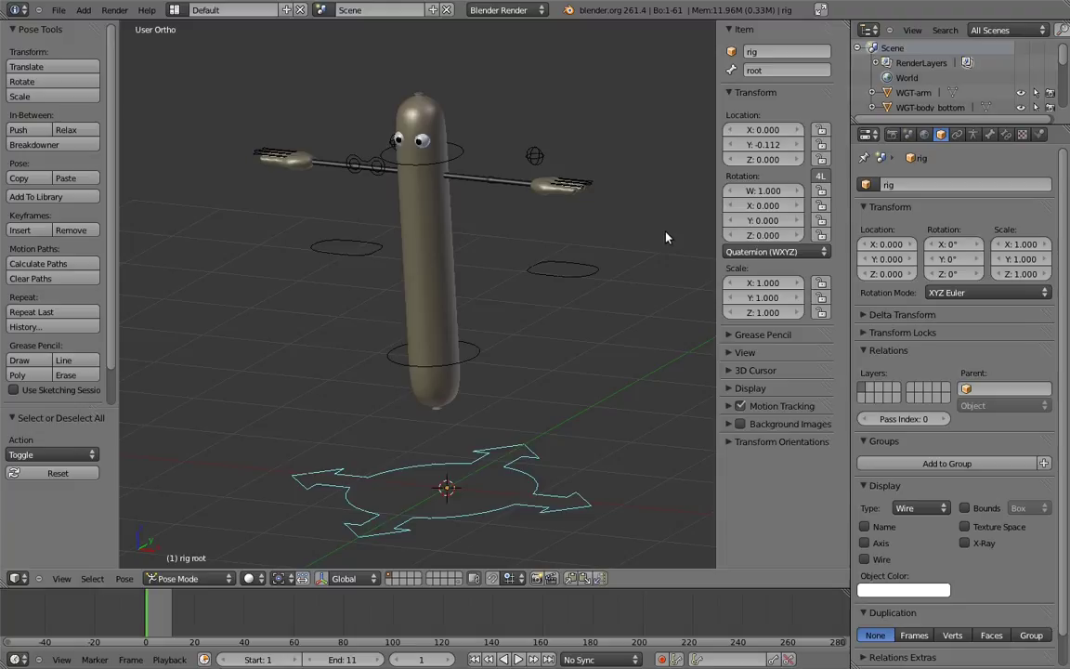
- Clear the location of all rig bones and leave everything deselected
key("a")
key("a")
key("alt+g")
key("a")
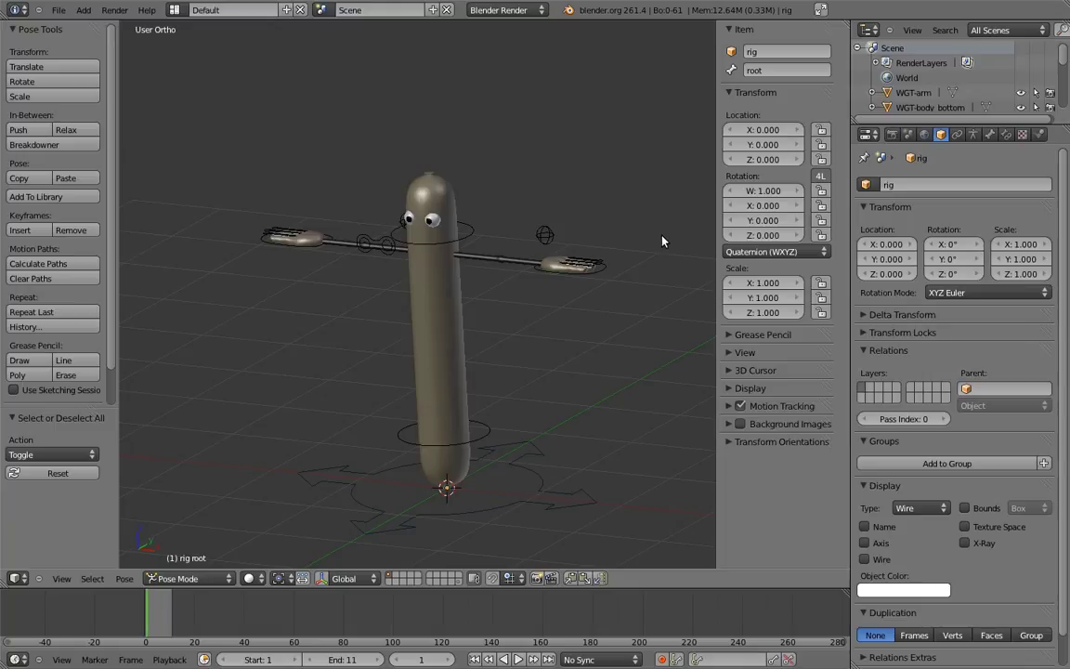
- Disable Local Location for the body_bottom, hand.ik.L and hand.ik.R bones
right_click(490, 434)
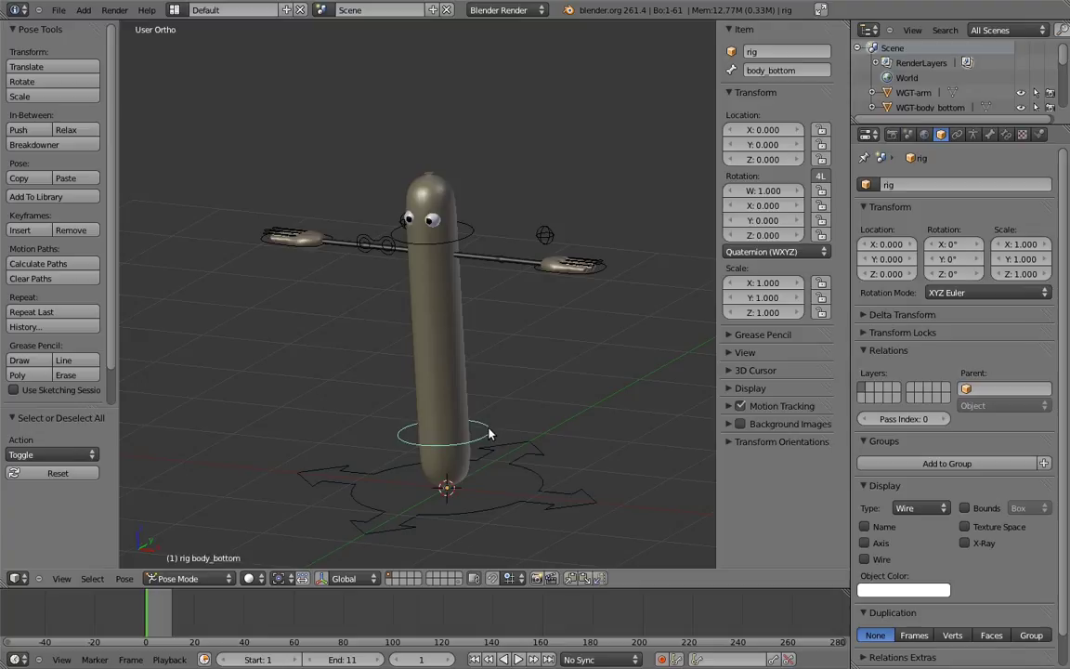
left_click(989, 135)
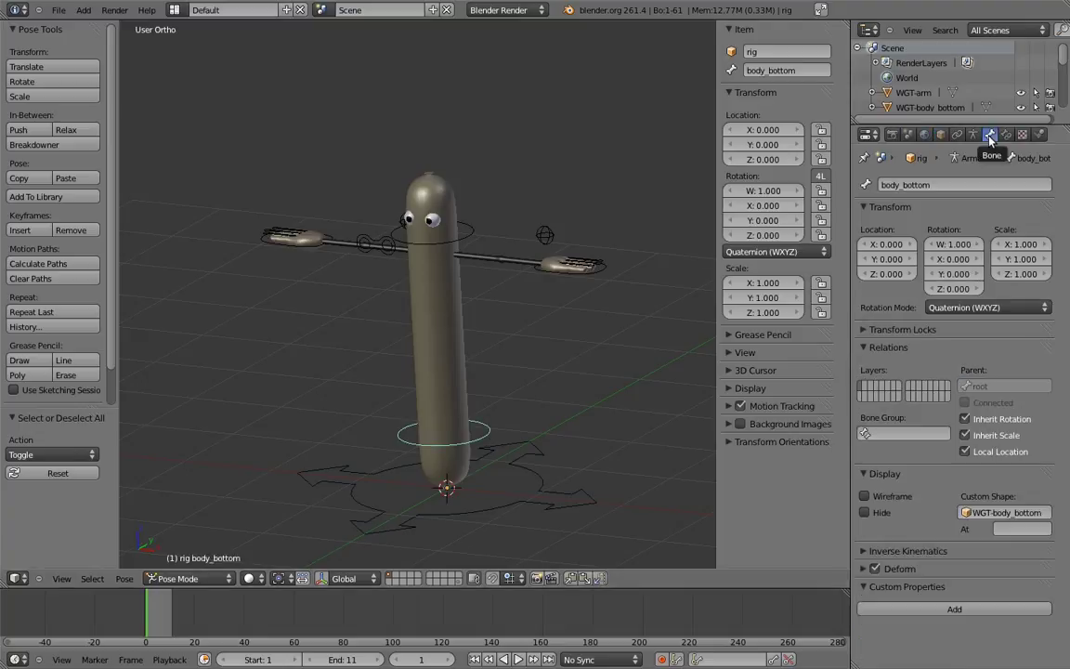
left_click(993, 454)
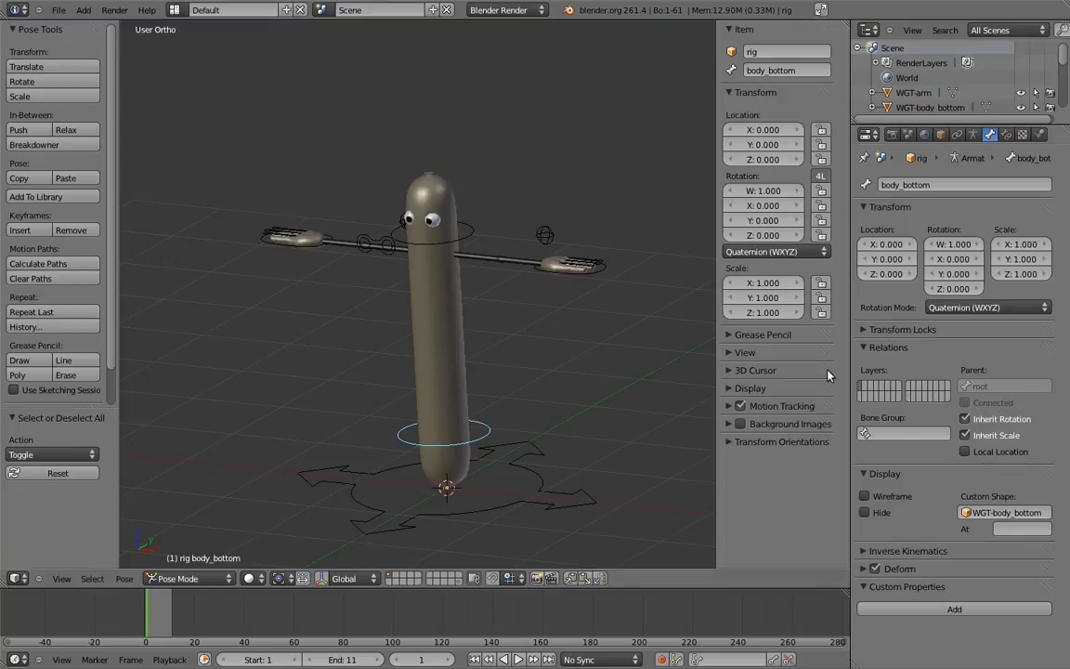
right_click(545, 247)
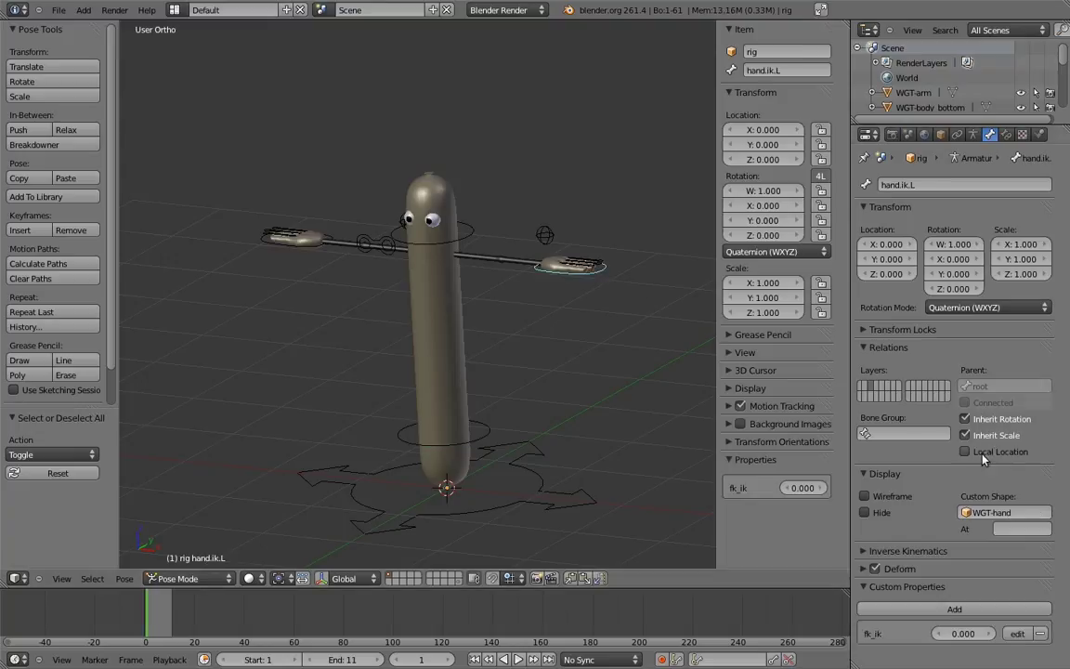
right_click(313, 252)
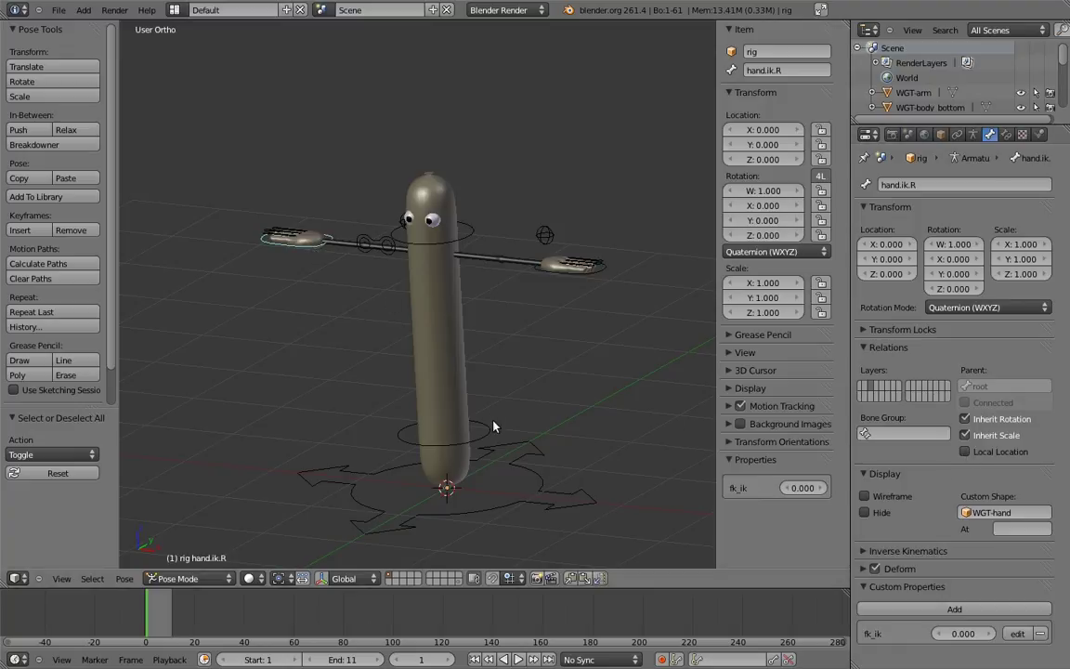
- Test the Y location of body_bottom and of both IK hand controls with Local Location disabled
right_click(446, 429)
left_click_drag(751, 147, 669, 139)
right_click(764, 151)
right_click(615, 261)
right_click(314, 251)
left_click_drag(792, 145, 777, 144)
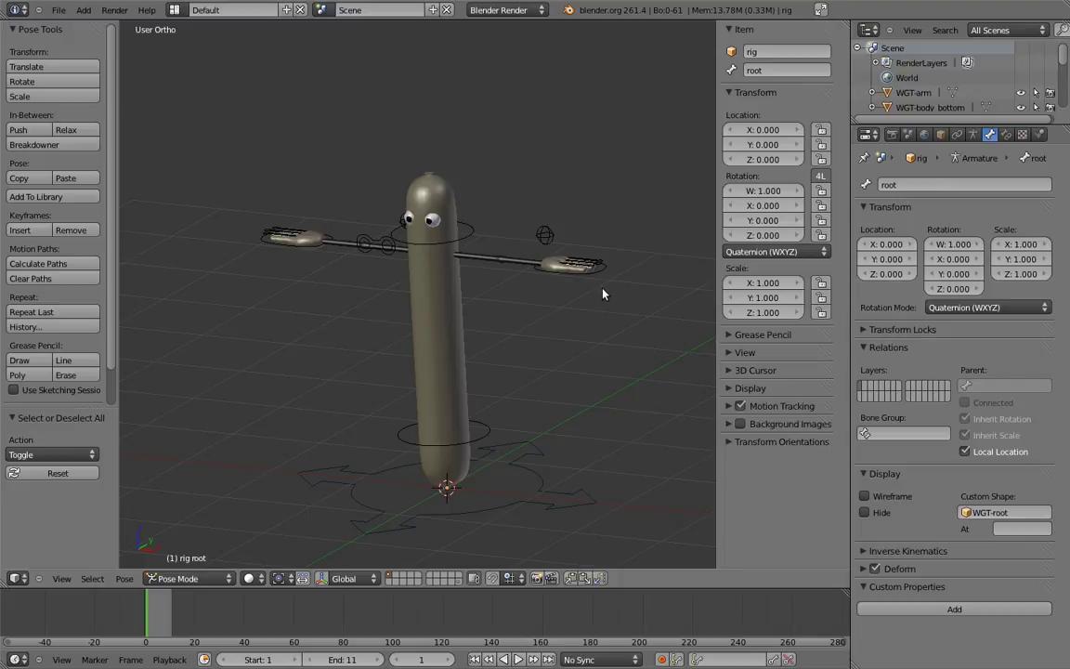
- Bend the body in front view by rotating body_bottom about 40.2° and body_top about -30.6°
right_click(483, 433)
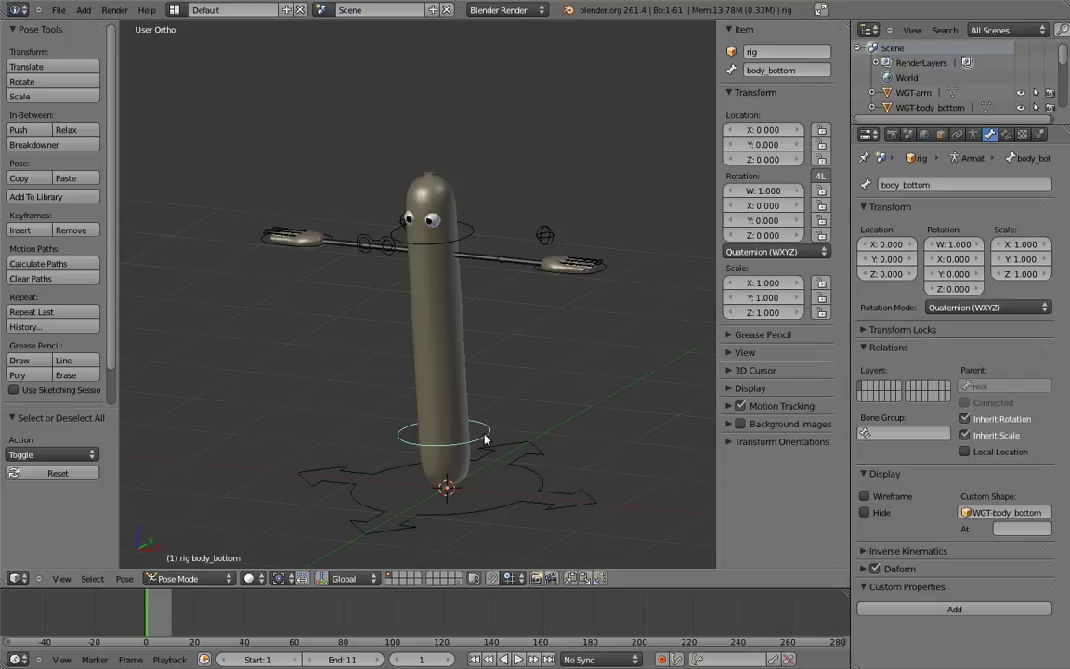
key("KP_1")
key("r")
left_click(589, 322)
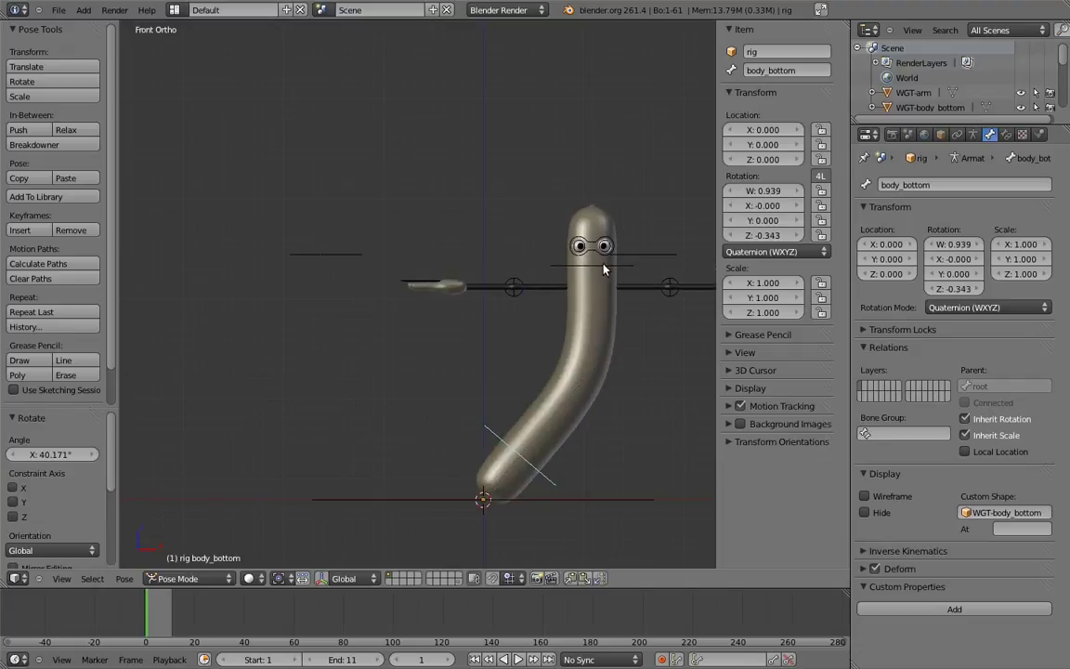
right_click(551, 233)
key("r")
left_click(440, 252)
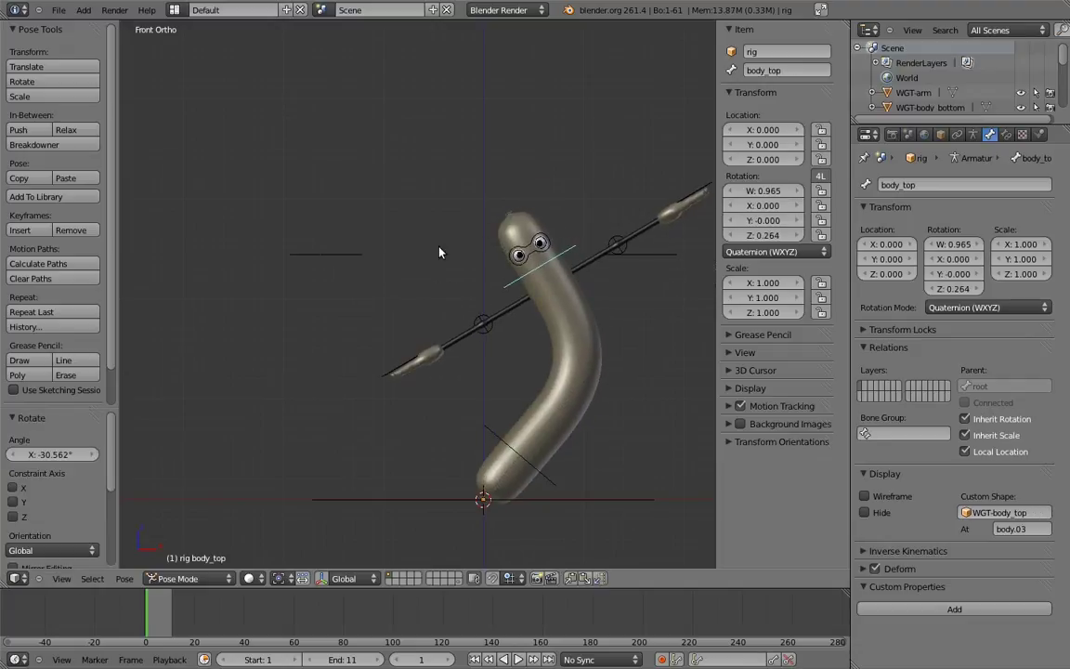
- Set the fk_ik property of the hand.ik.L bone to 1.000
right_click(646, 255)
left_click_drag(791, 488, 826, 488)
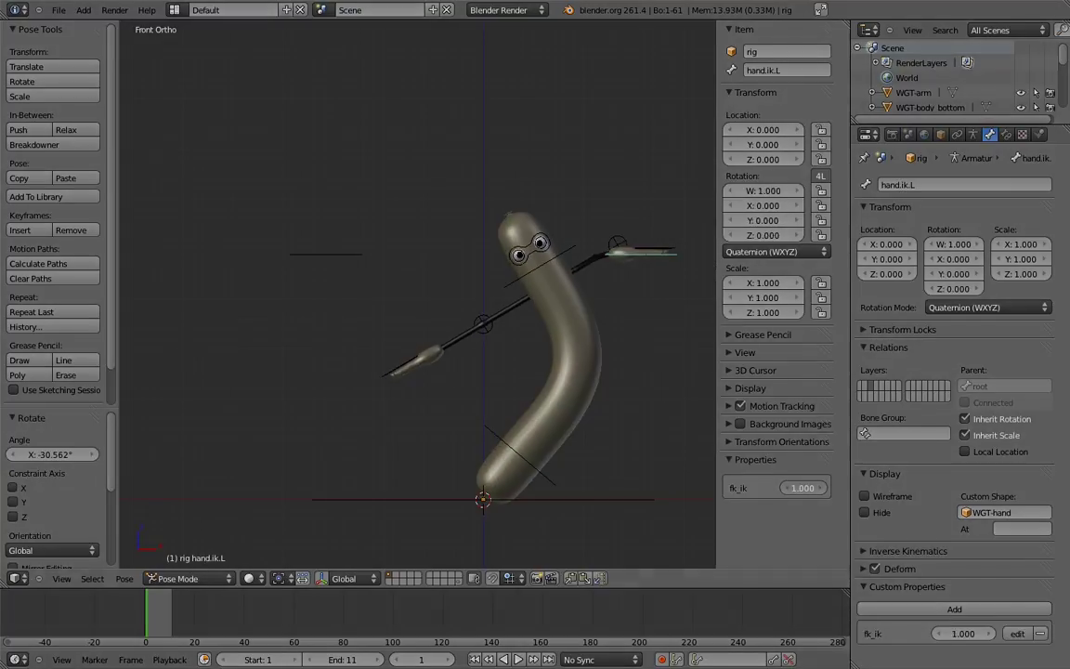